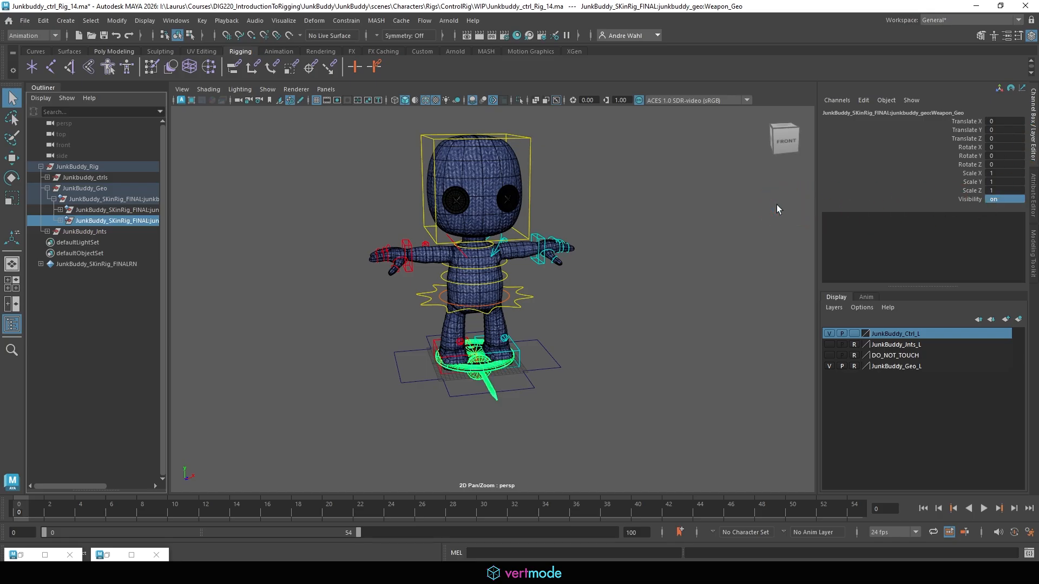
Step: Open the scene JunkBuddy_SKinRig_FINAL.ma from the Rigs/SkinRig folder
left_click(640, 297)
right_click_drag(640, 297, 751, 284, "alt")
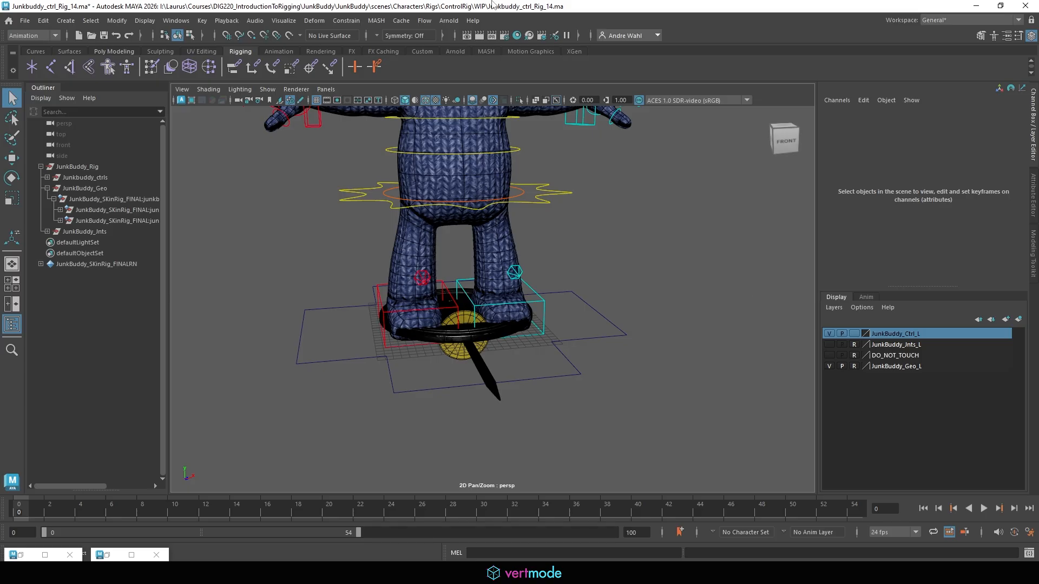
left_click(24, 21)
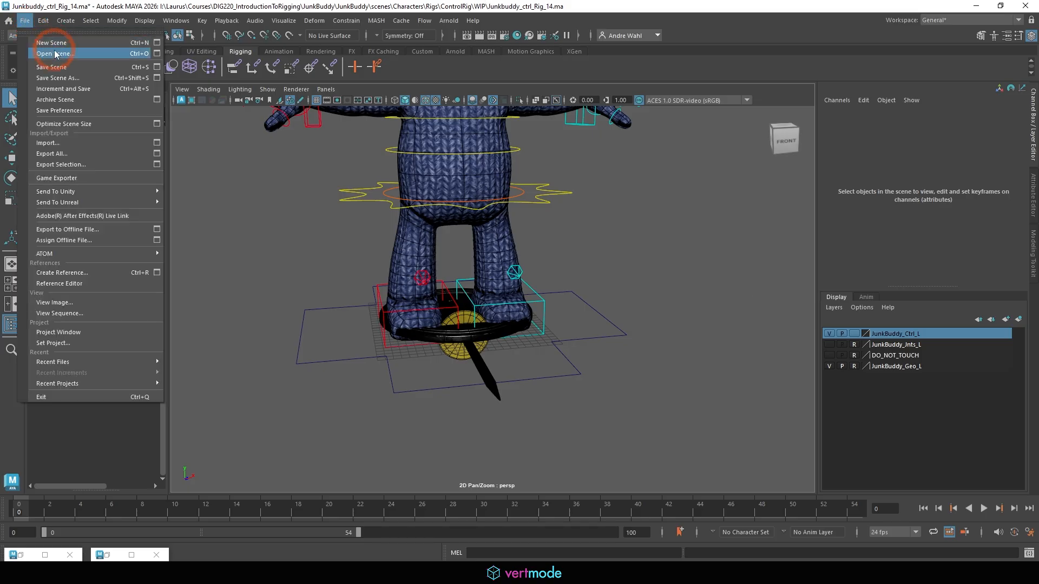
left_click(53, 54)
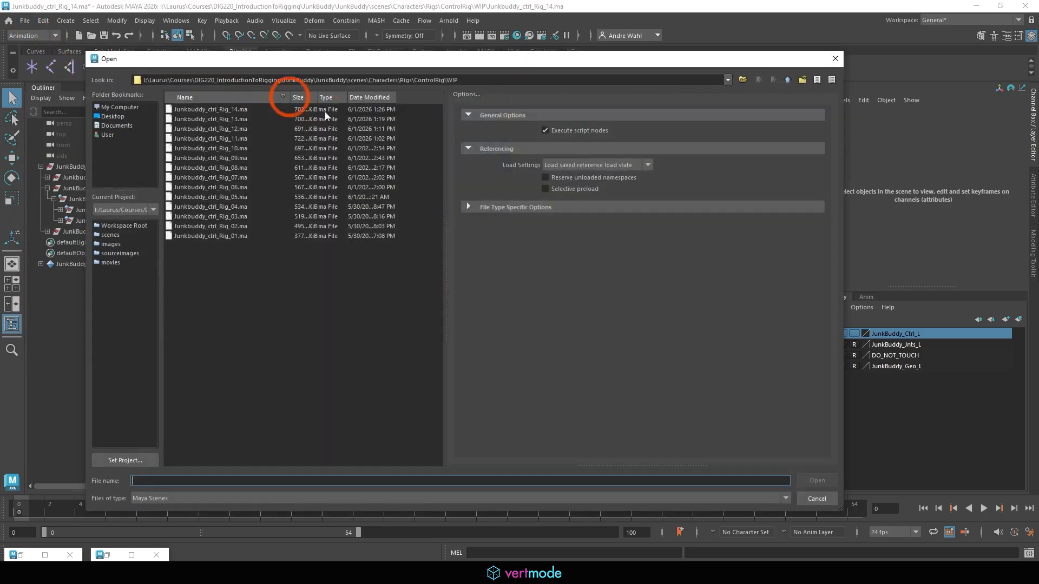
left_click(789, 80)
left_click(786, 81)
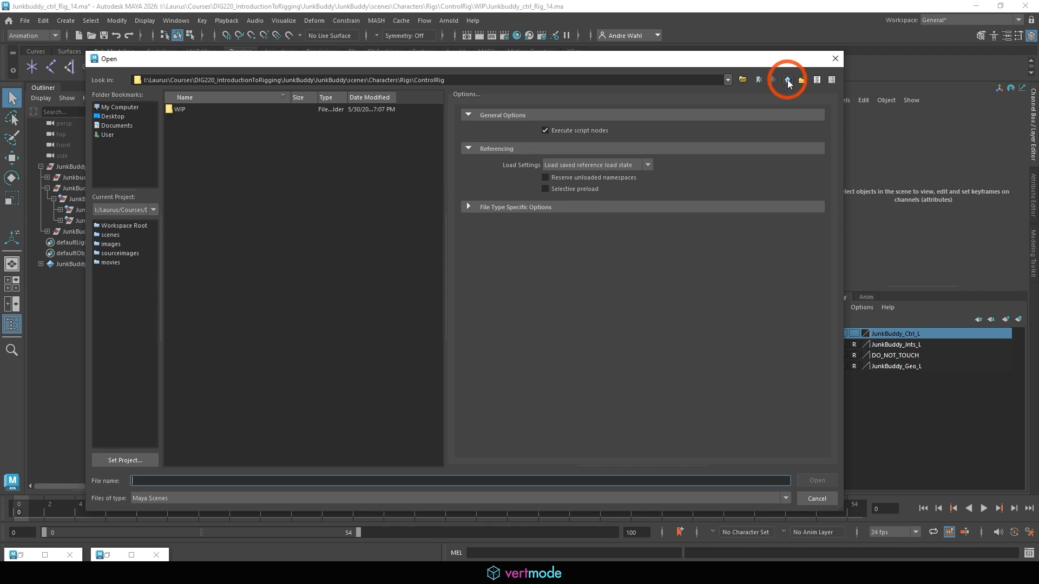
double_click(189, 129)
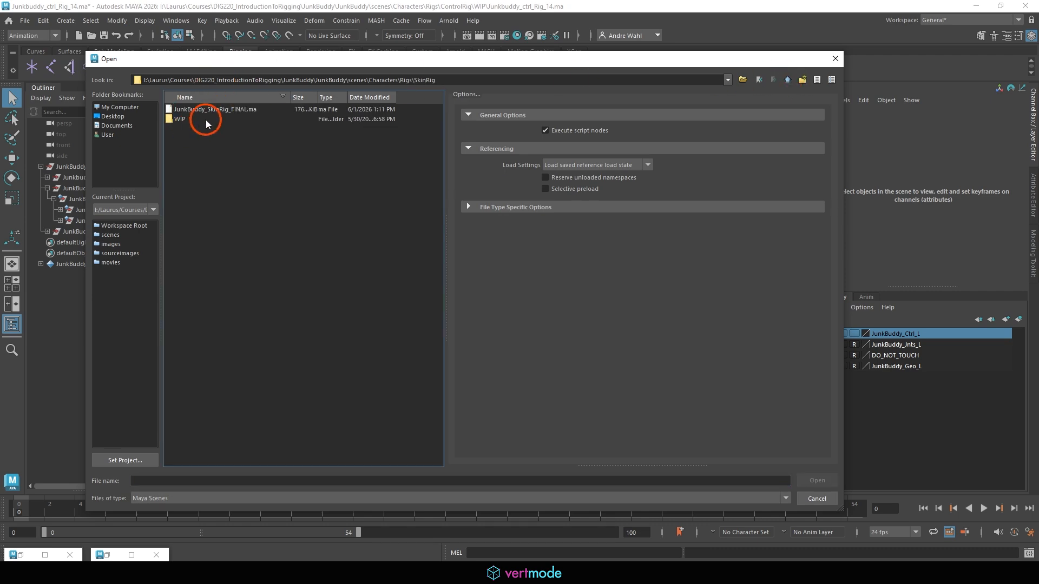
left_click(236, 111)
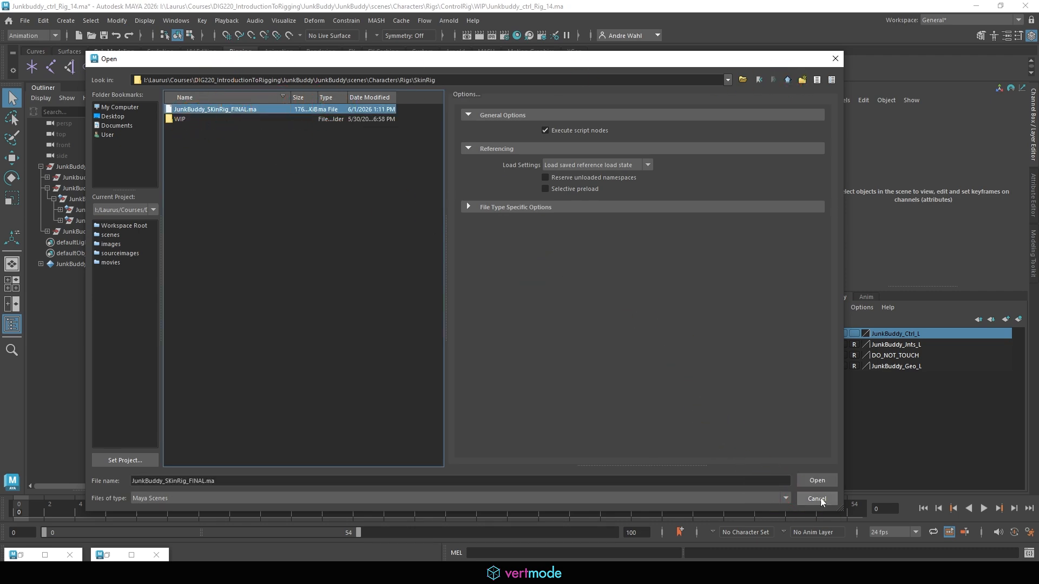
left_click(810, 480)
left_click(477, 307)
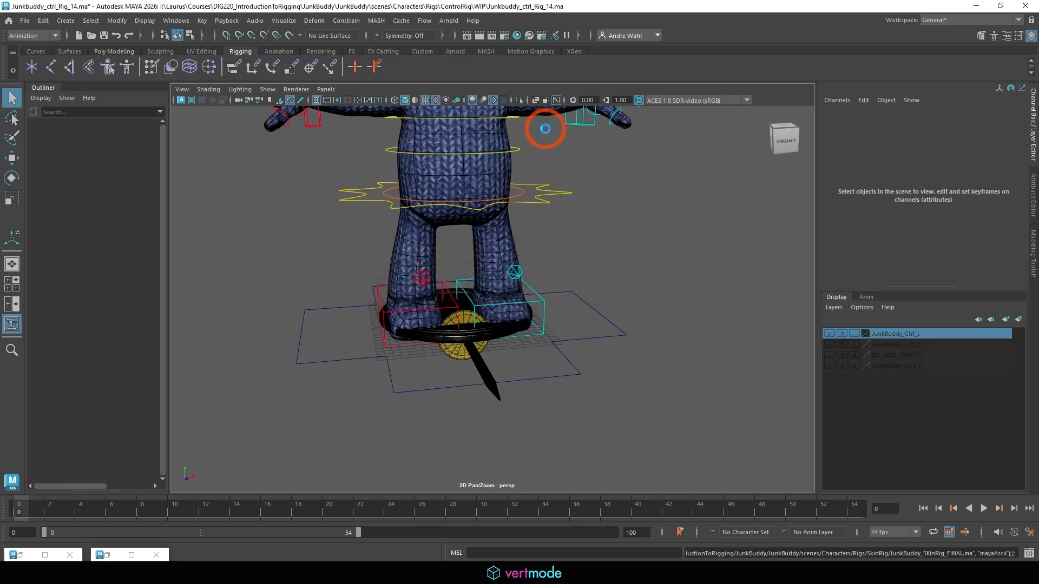
right_click_drag(507, 193, 198, 186, "alt")
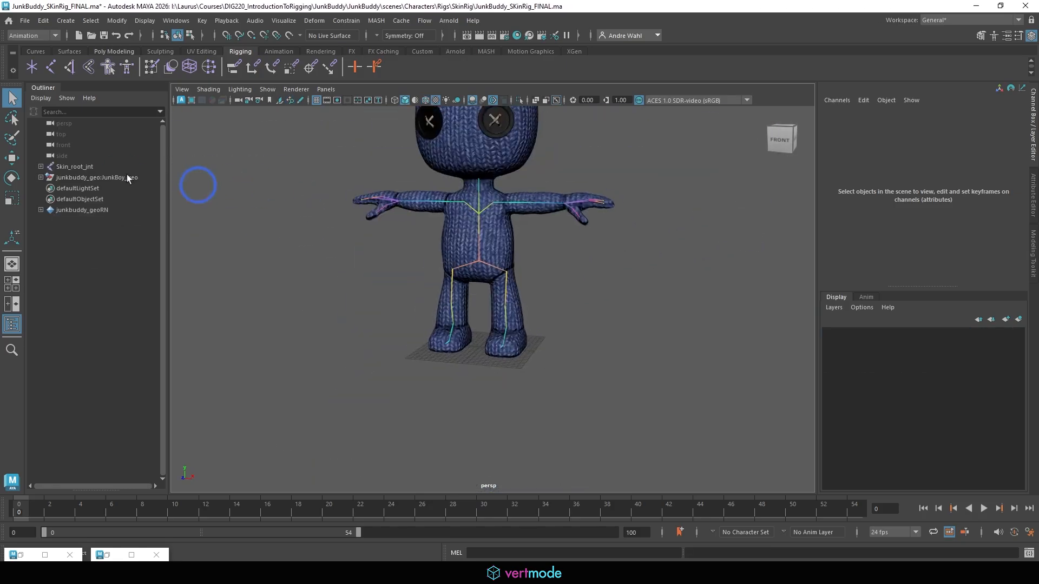
Step: Expand the joint and geometry hierarchies down to the weapon meshes and turn on the Weapon_Geo group's visibility
left_click(41, 166)
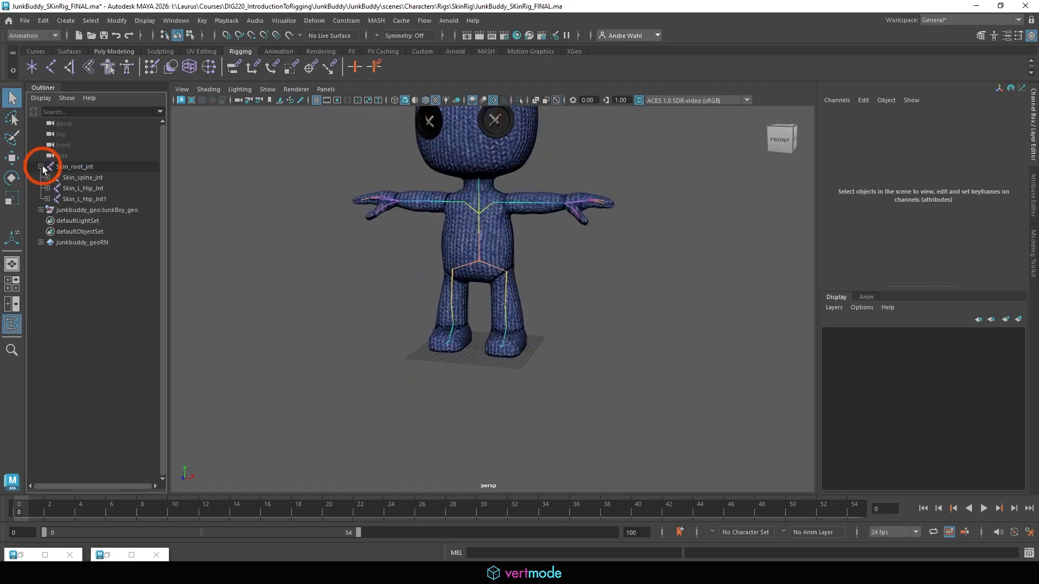
left_click(40, 210)
left_click(60, 232)
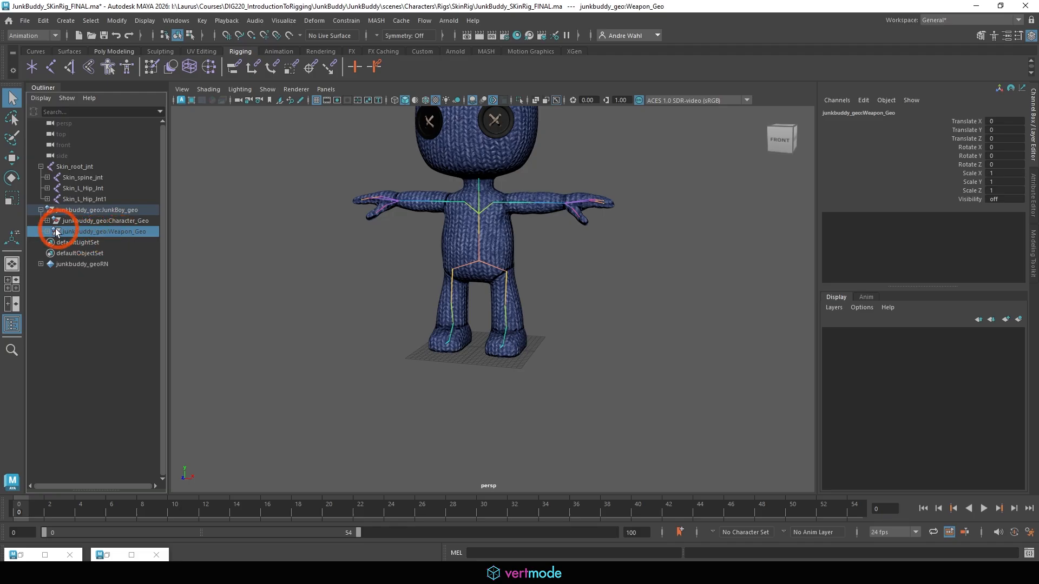
left_click(48, 232)
left_click(104, 244)
left_click(144, 233)
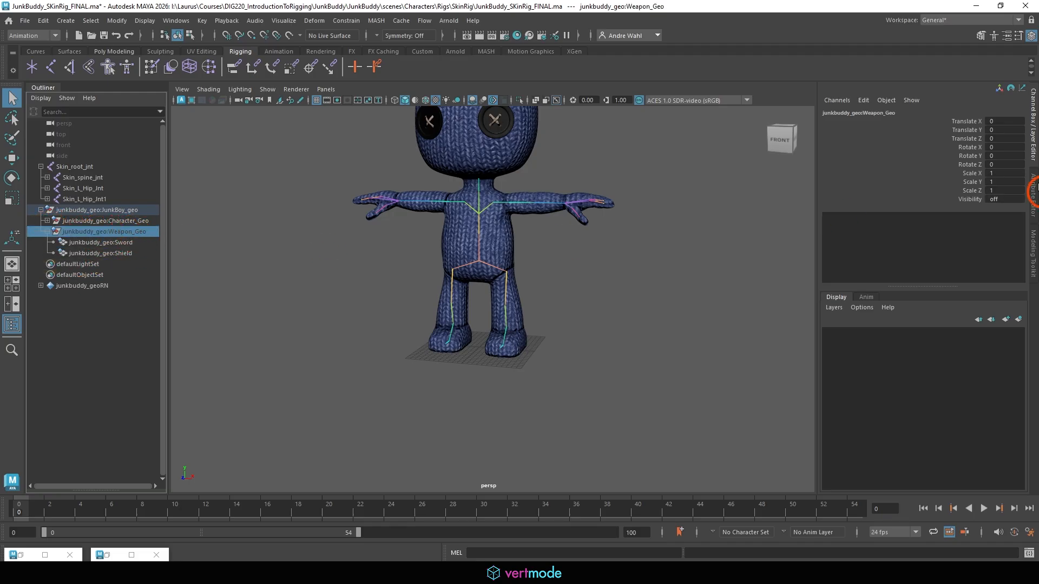
left_click(992, 199)
type("on")
key("Return")
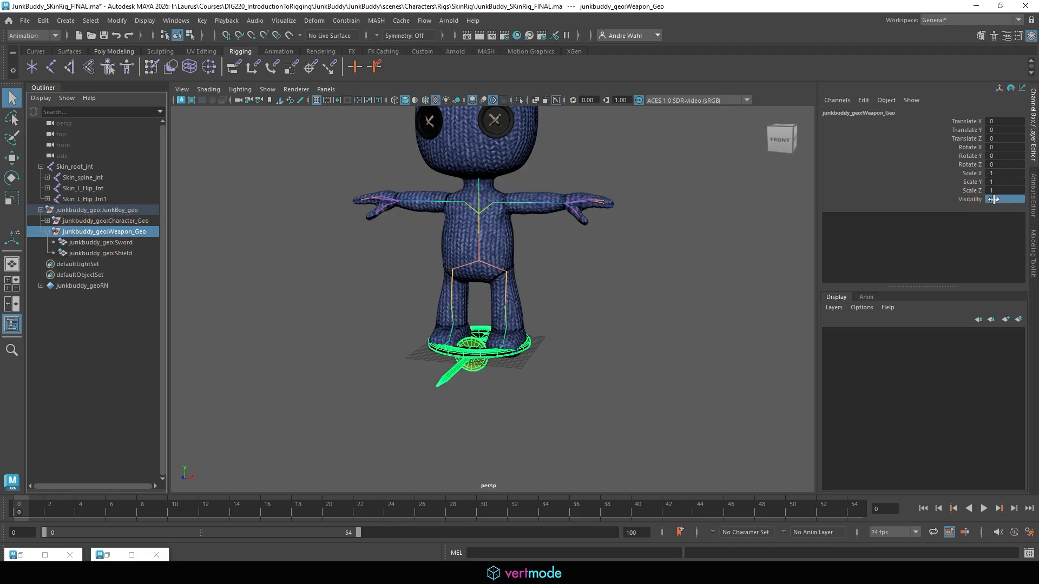
left_click(726, 341)
Step: Identify the sword and shield meshes, and turn off the Shield mesh's visibility
left_click(100, 254)
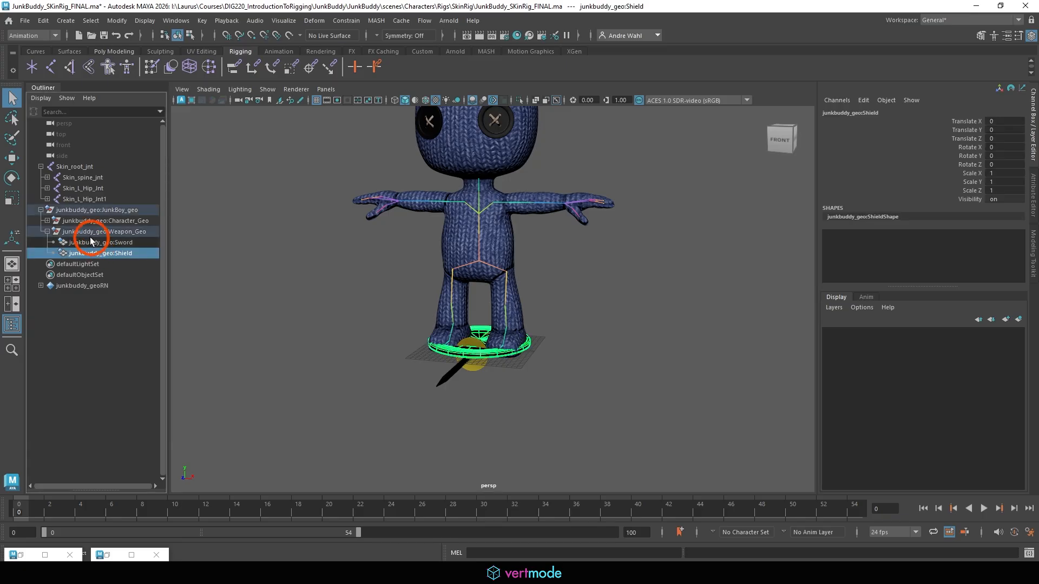
left_click(91, 241)
scroll(582, 293, "up", 5)
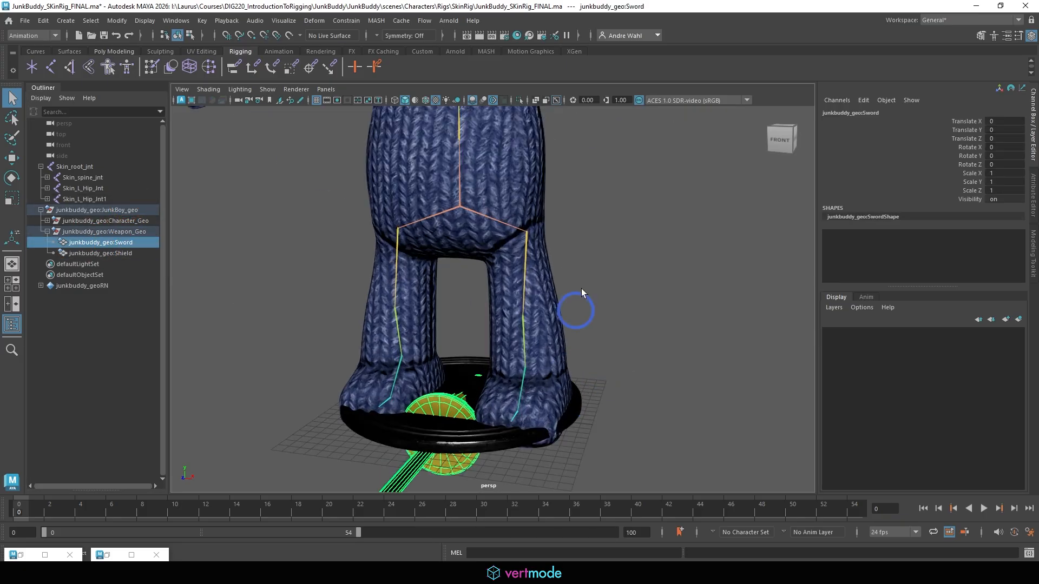
left_click_drag(582, 293, 581, 229, "alt")
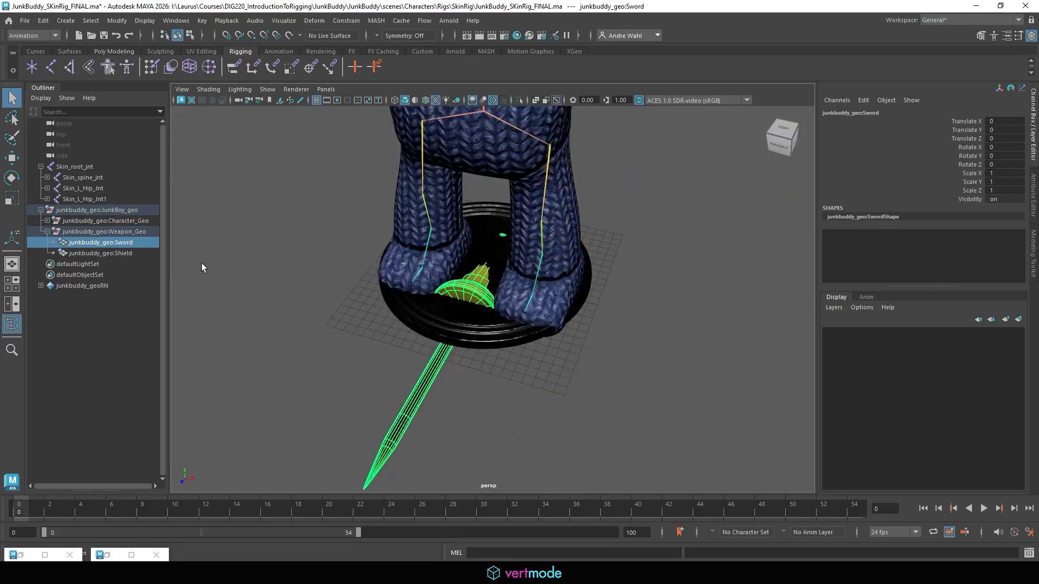
left_click(103, 253)
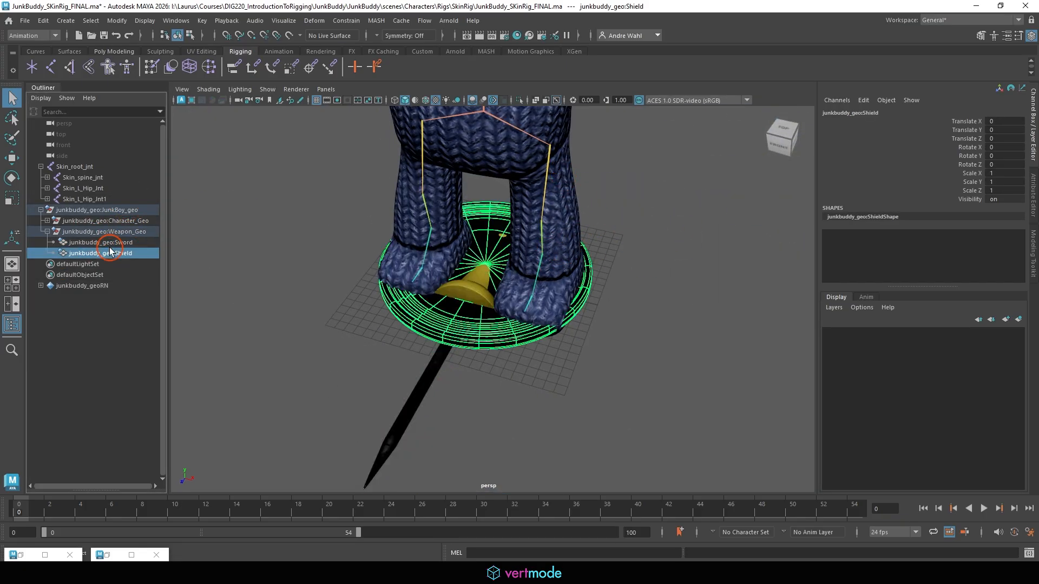
double_click(995, 200)
type("0")
key("Return")
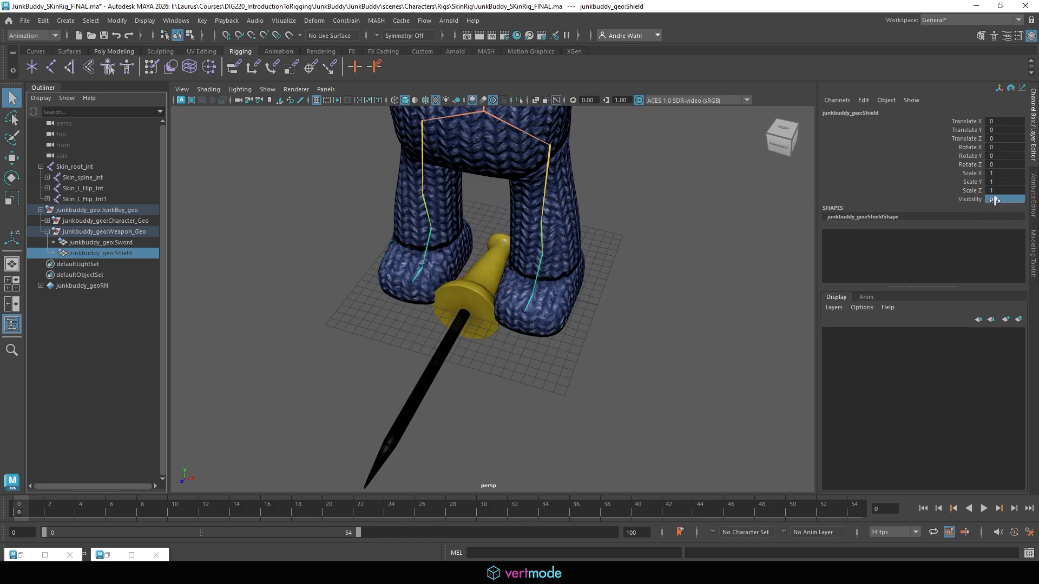
Step: Check the sword's pivot, switch to the Rigging menu set, and create a single joint on the grid beside the character's foot
left_click(489, 305)
key("w")
left_click_drag(594, 317, 735, 309, "alt")
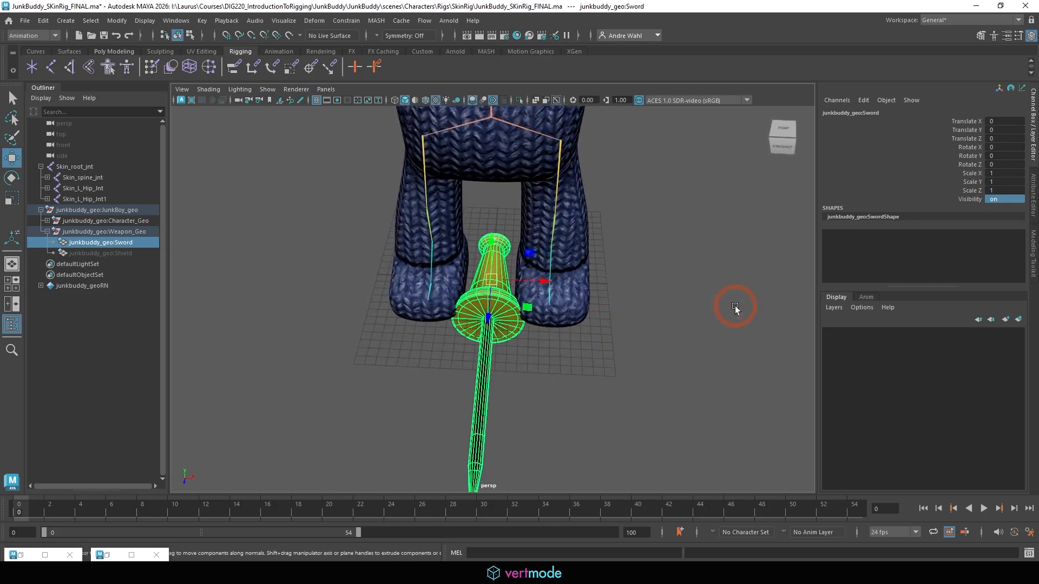
left_click(735, 307)
left_click(28, 36)
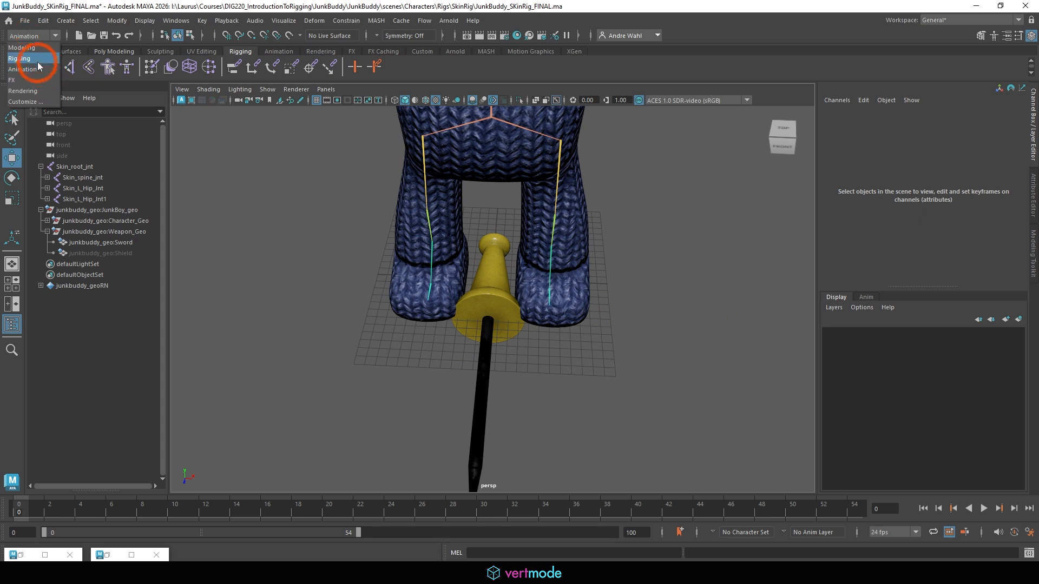
left_click(24, 58)
left_click(210, 21)
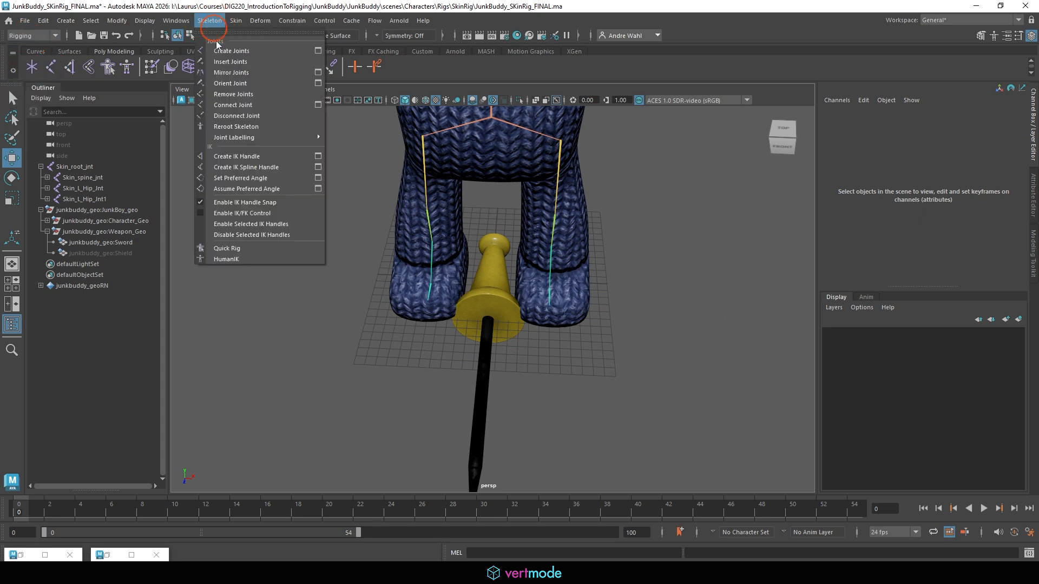
left_click(232, 51)
left_click(368, 300)
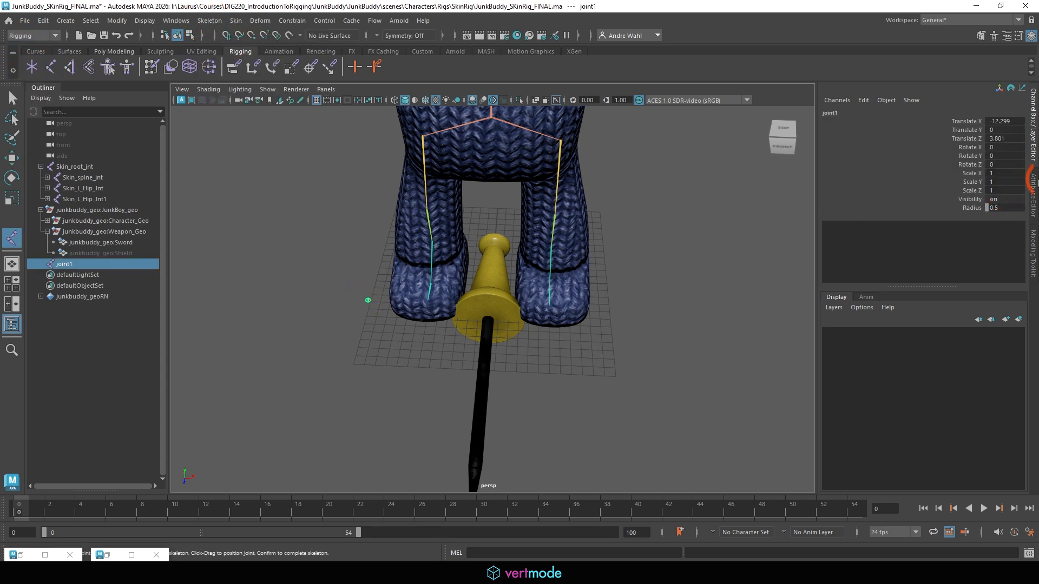
Step: Set the new joint's radius to 2 and leave the joint creation tool
left_click(1018, 210)
type("2")
key("Return")
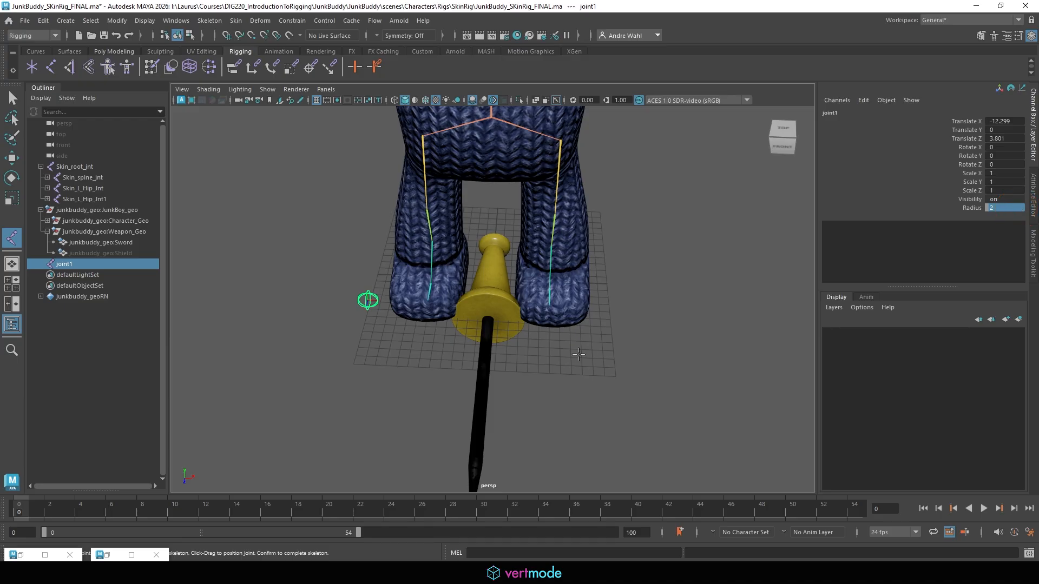
key("q")
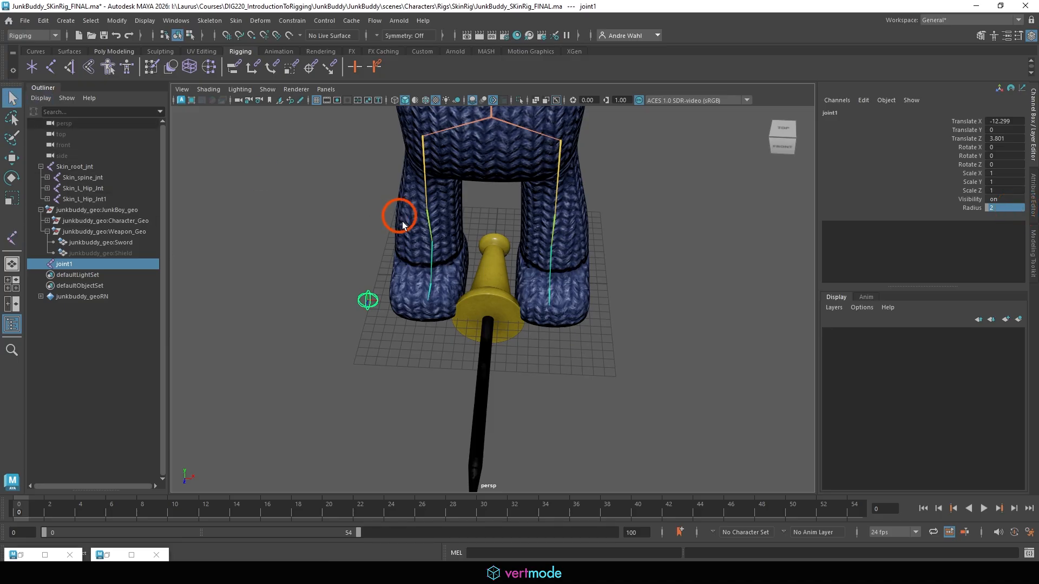
Step: Snap the joint to the sword with a parent constraint, Maintain offset off and all translate and rotate axes constrained
left_click(493, 287)
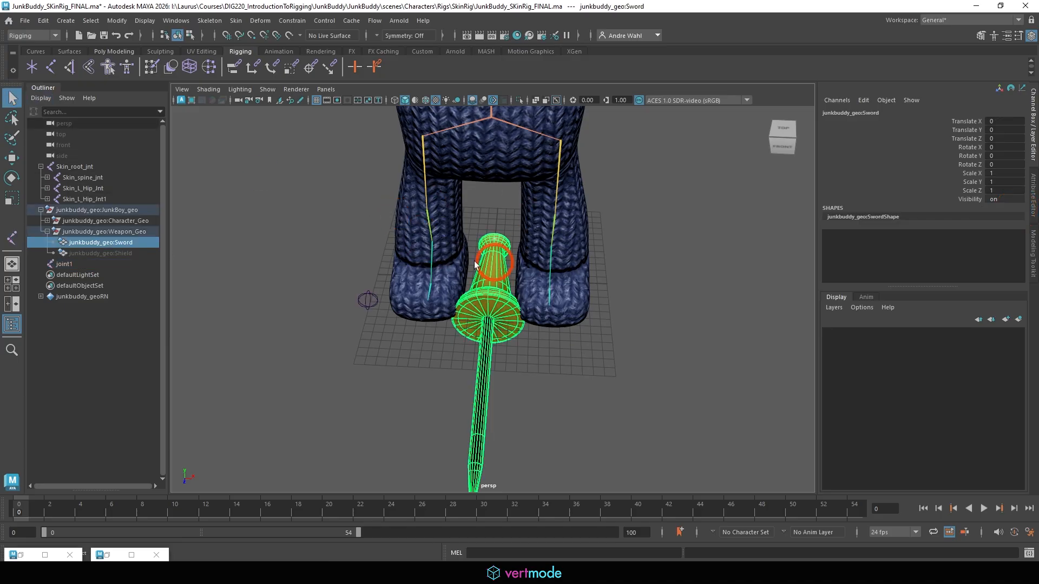
left_click(368, 295, "shift")
left_click(292, 21)
left_click(395, 51)
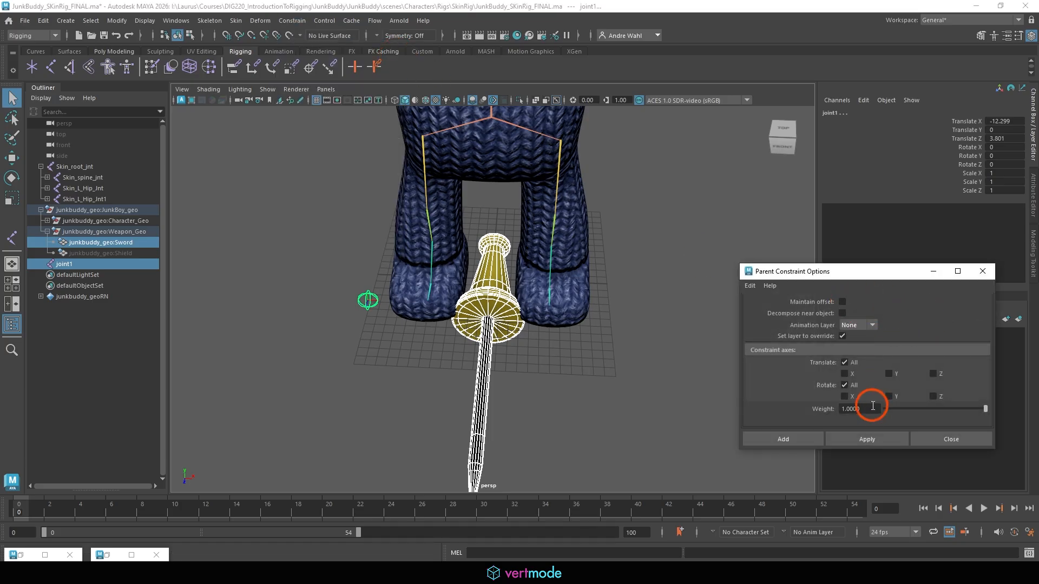
left_click(869, 437)
left_click(920, 438)
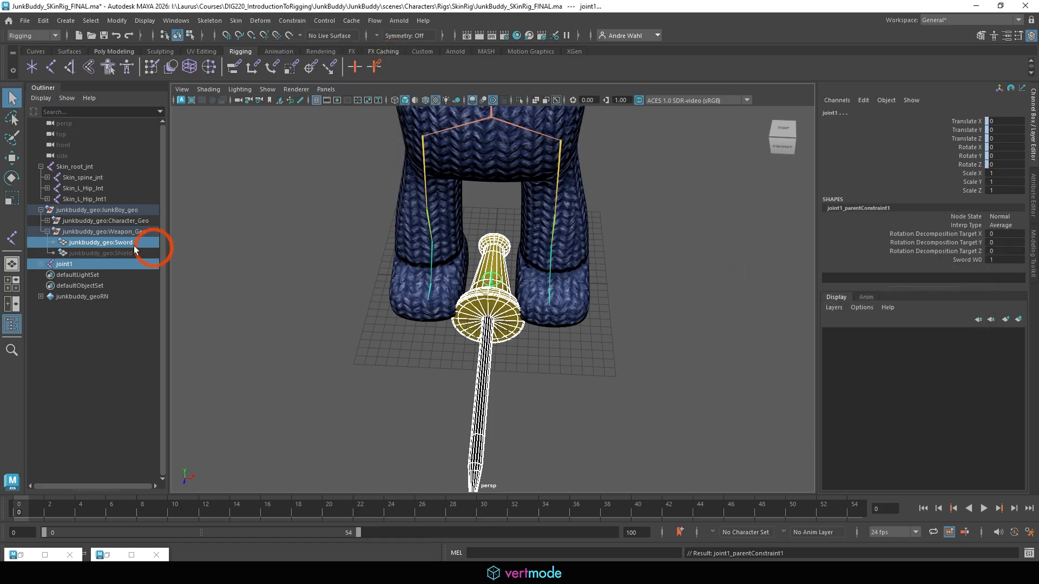
Step: Delete the parent constraint under joint1
left_click(40, 264)
left_click(96, 275)
key("Delete")
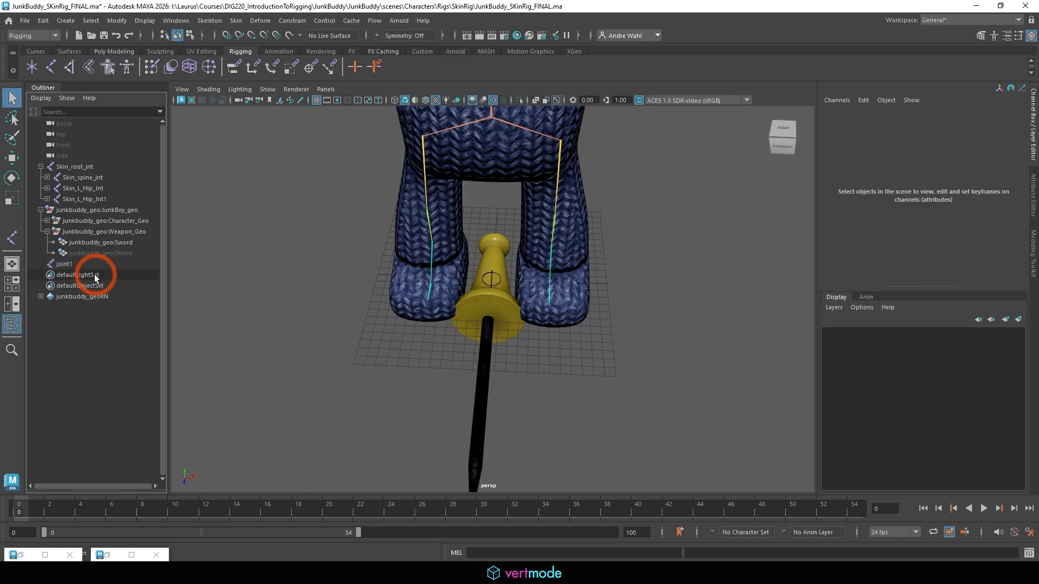
Step: Rename the sword's joint as Sword_Skin_Jnt
left_click(78, 276)
left_click(74, 265)
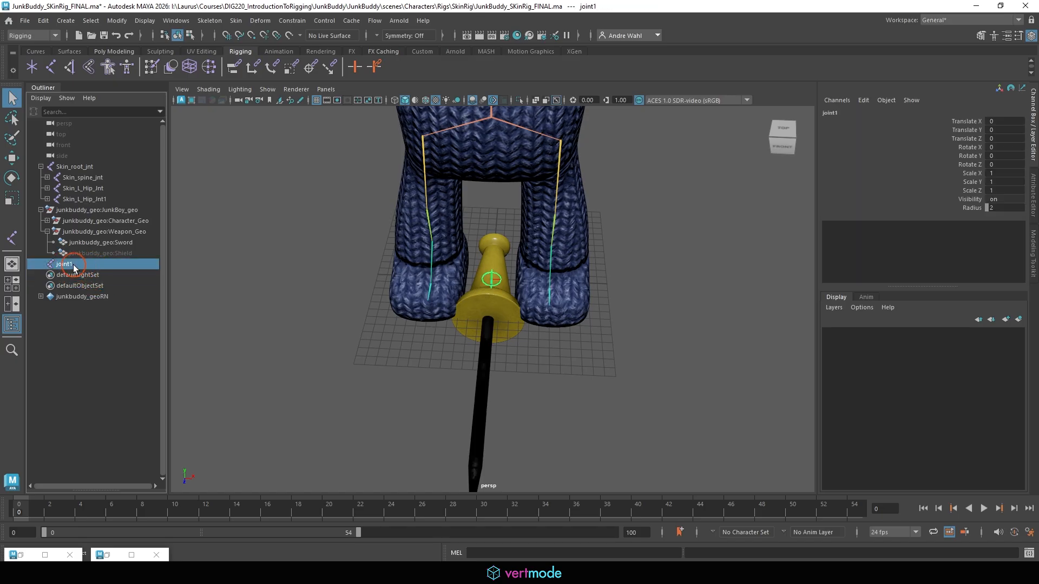
double_click(74, 265)
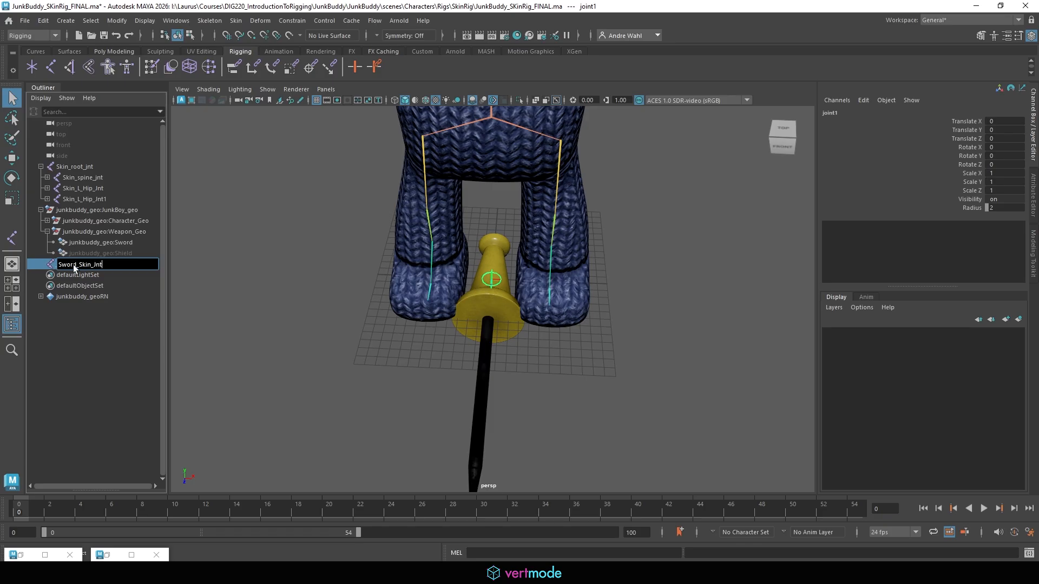
key("Return")
Step: Bind the sword mesh to Sword_Skin_Jnt with Bind Skin
left_click_drag(670, 331, 582, 315, "alt")
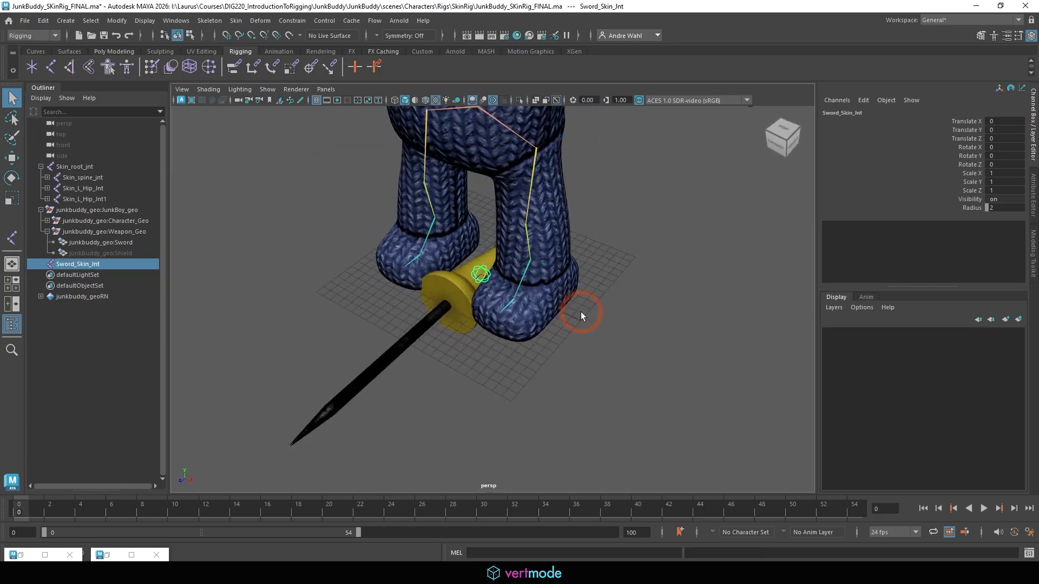
scroll(589, 408, "up", 3)
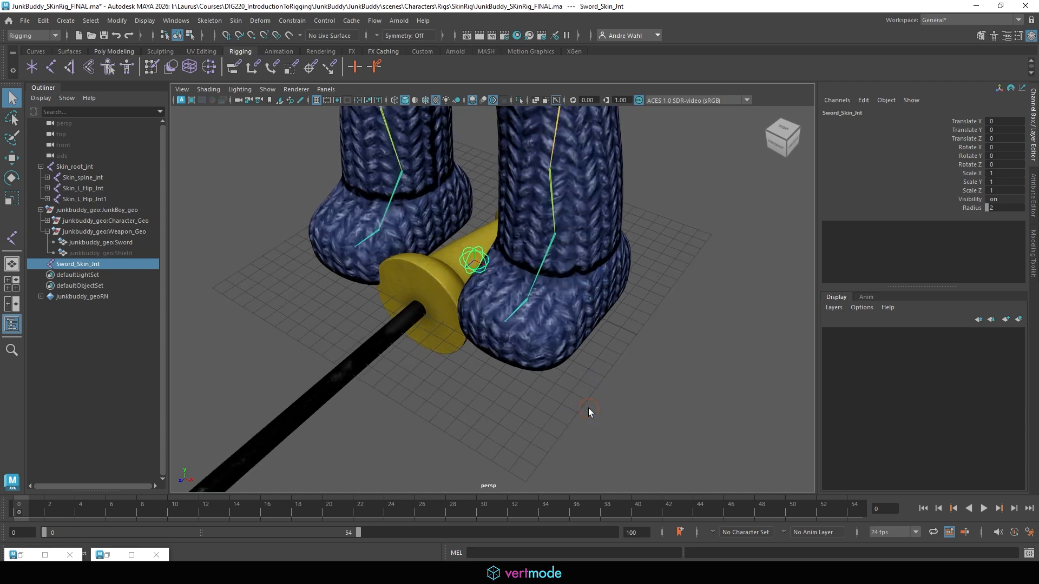
left_click(475, 231)
left_click(475, 231)
left_click(473, 252)
left_click(501, 250, "shift")
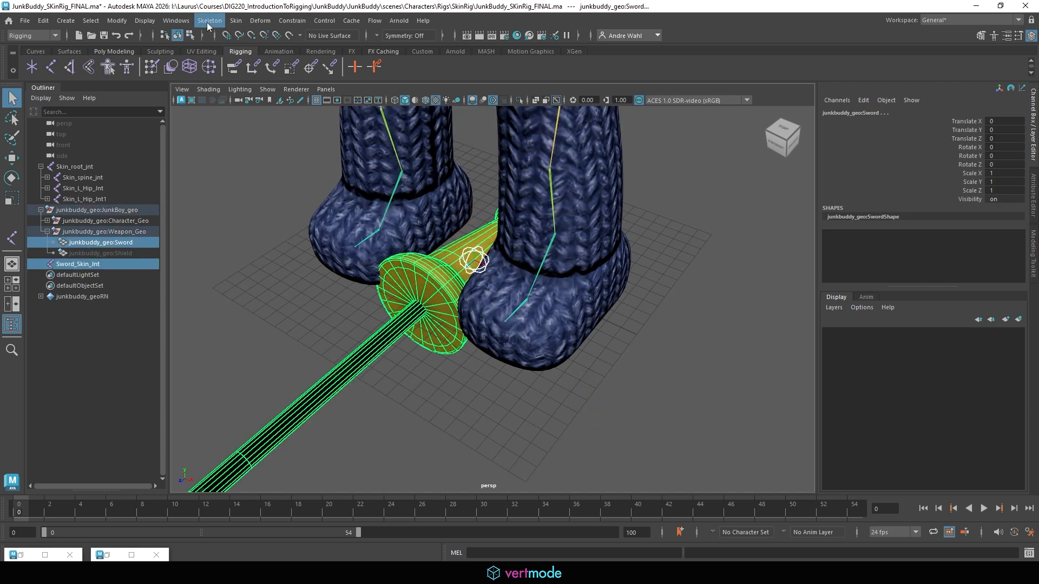
left_click(226, 23)
left_click(274, 36)
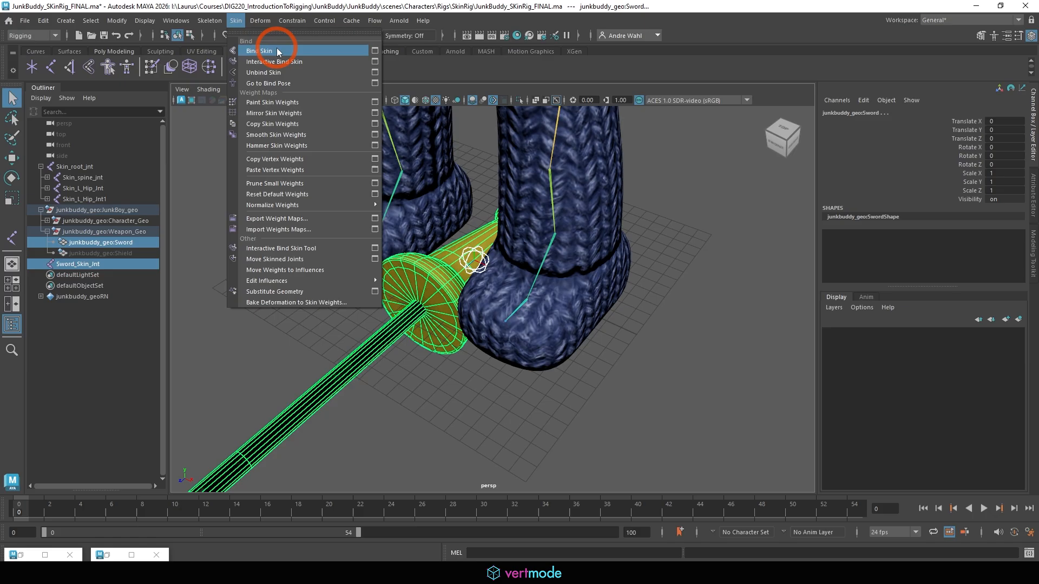
Step: Test the sword's binding by moving Sword_Skin_Jnt away from the feet, and undo the move
left_click(469, 251)
key("w")
scroll(471, 259, "down", 3)
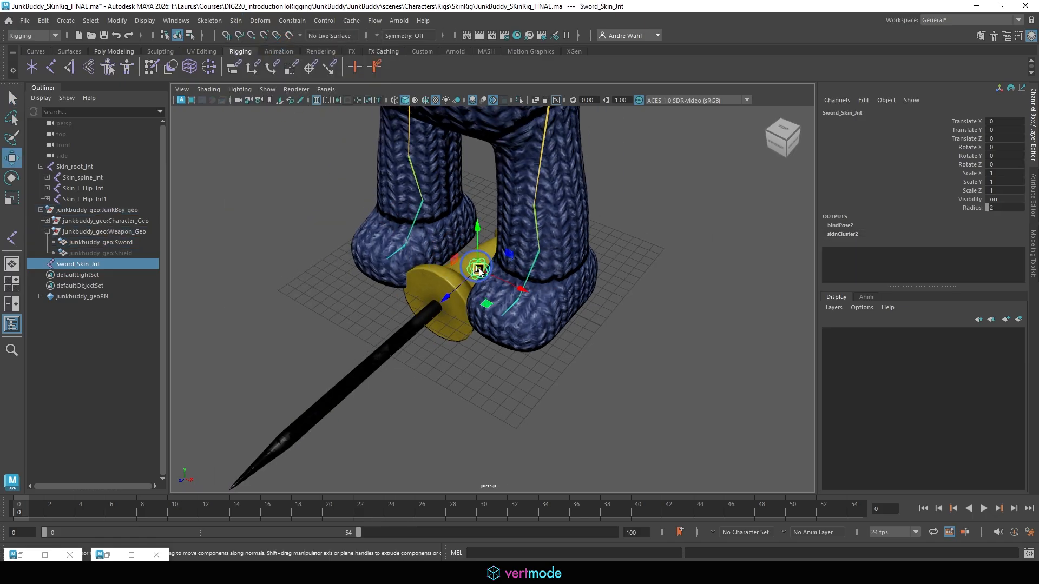
left_click_drag(477, 271, 213, 190)
key("ctrl+z")
right_click_drag(601, 195, 476, 202, "alt")
left_click_drag(672, 199, 517, 220, "alt")
right_click_drag(516, 219, 532, 177, "alt")
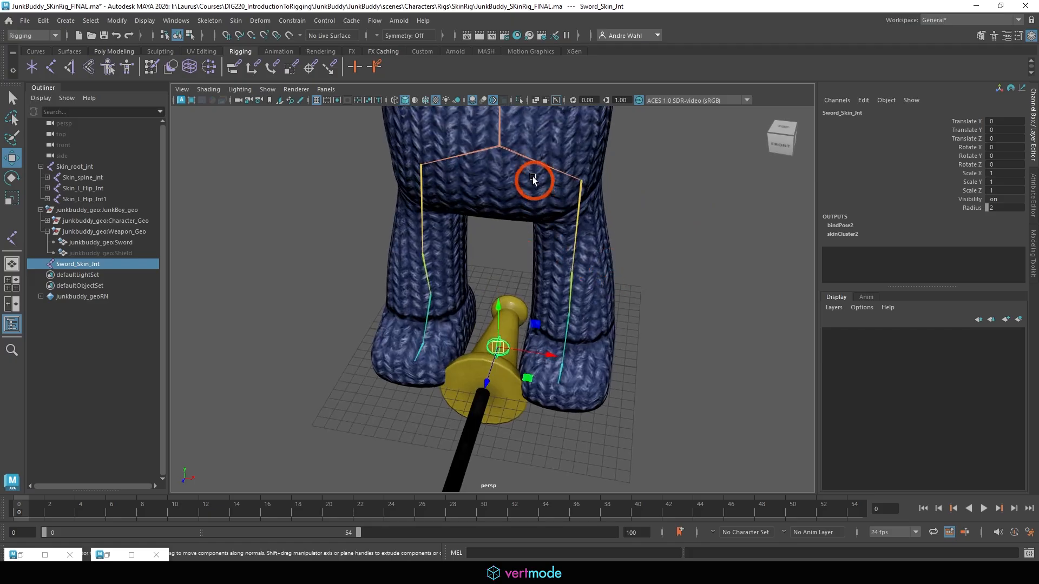
Step: Parent Sword_Skin_Jnt under Skin_root_jnt, and try moving the sword joint before undoing that move
left_click(502, 144, "shift")
key("p")
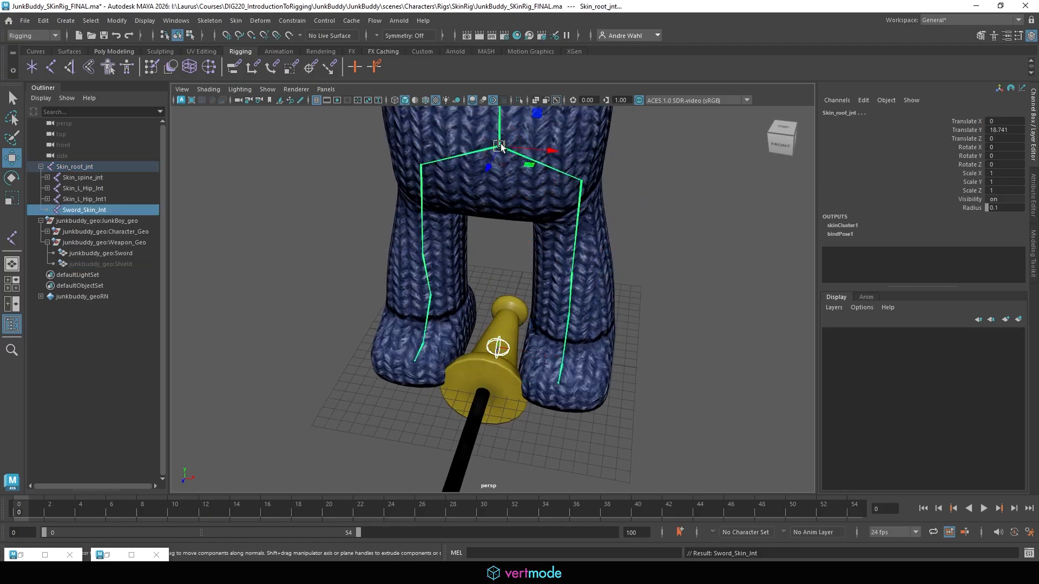
left_click(469, 355)
left_click(502, 347)
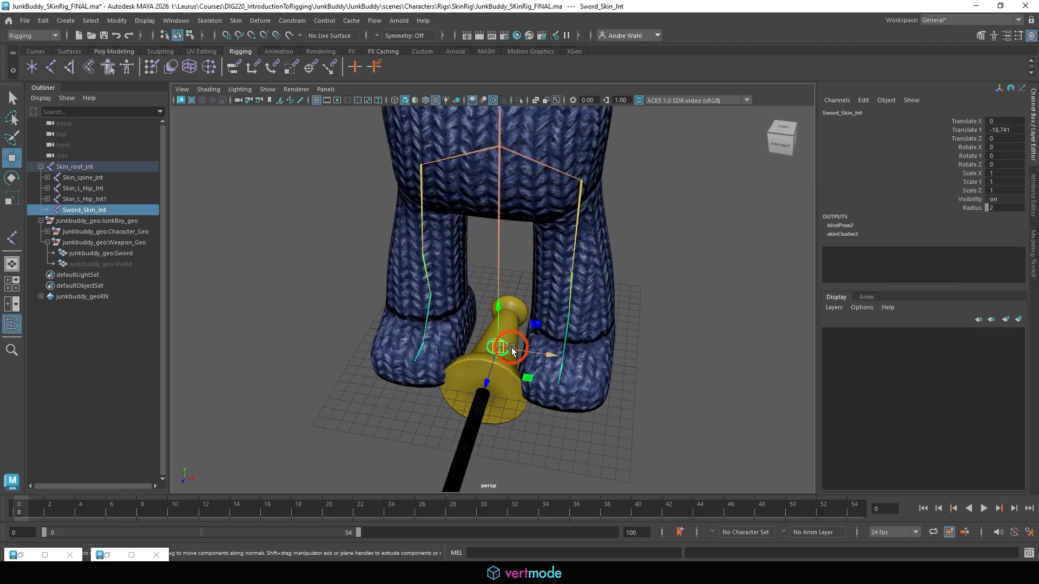
left_click_drag(498, 347, 399, 325)
key("ctrl+z")
left_click(714, 325)
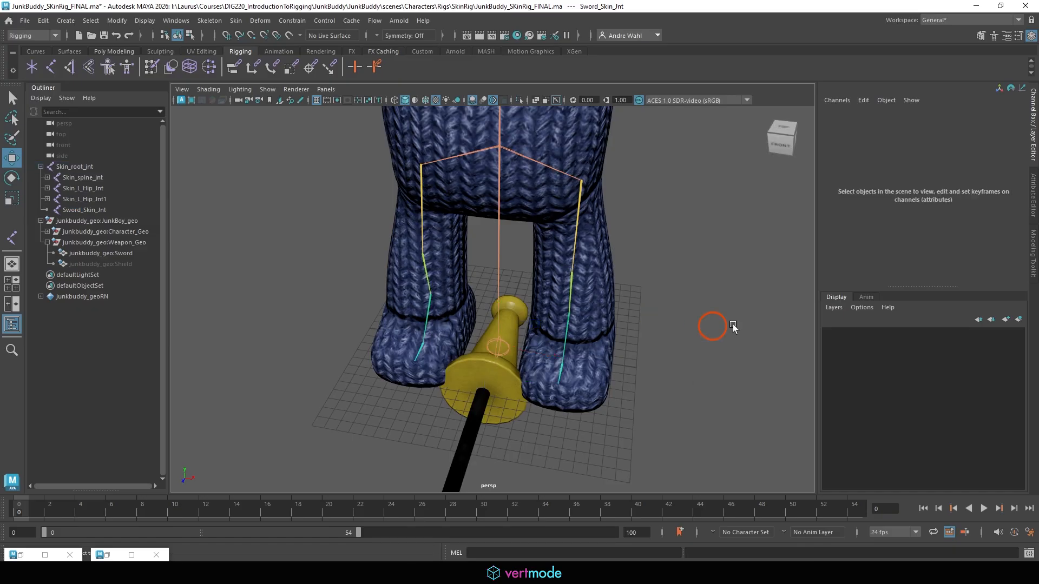
Step: Hide the sword mesh by turning its visibility off
right_click_drag(732, 324, 573, 301, "alt")
left_click_drag(573, 301, 551, 284, "alt")
left_click(109, 253)
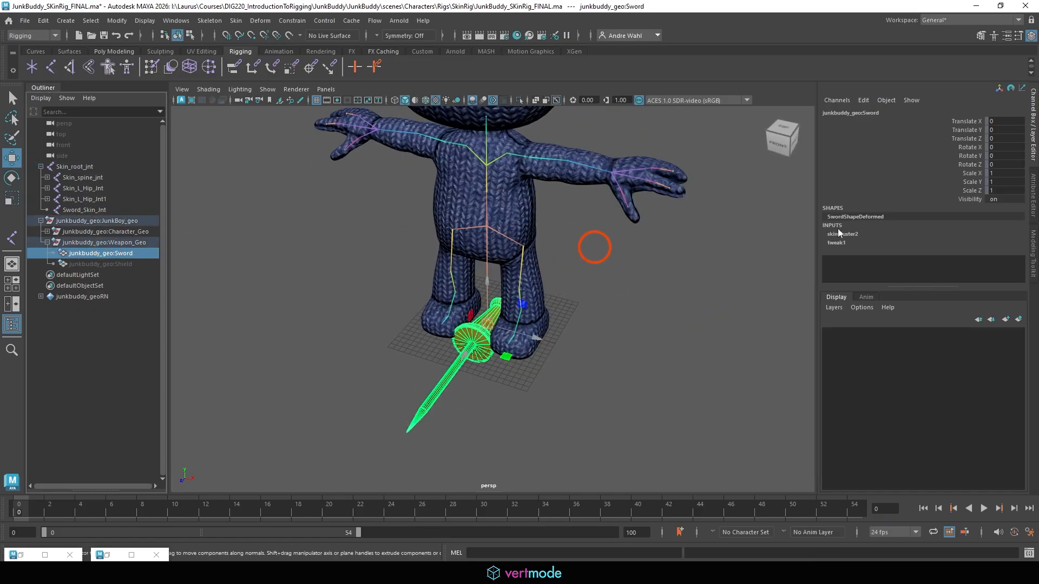
double_click(997, 199)
type("0")
key("Return")
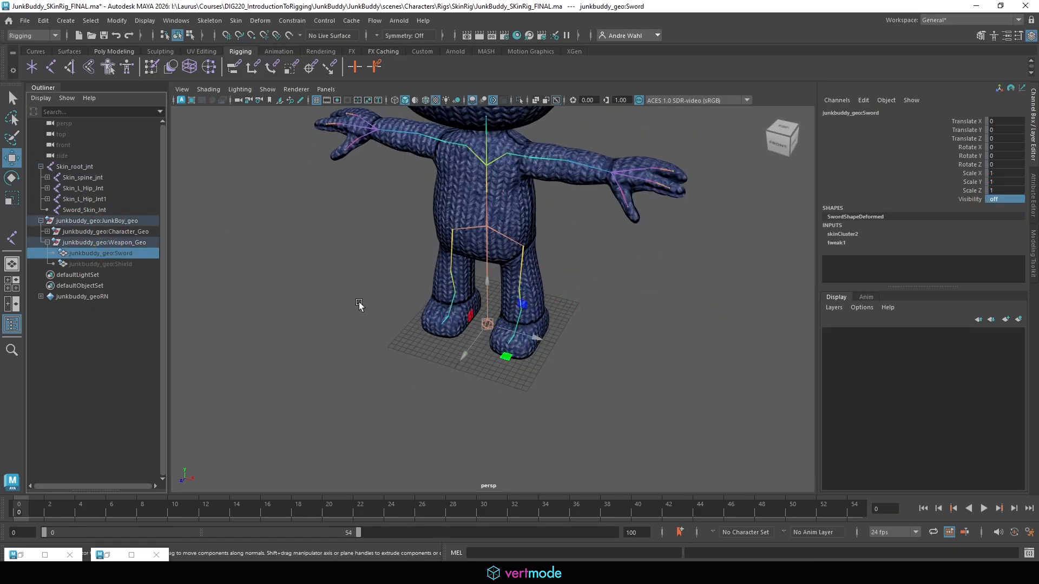
Step: Show the shield mesh by turning its visibility on
left_click(115, 265)
double_click(1001, 198)
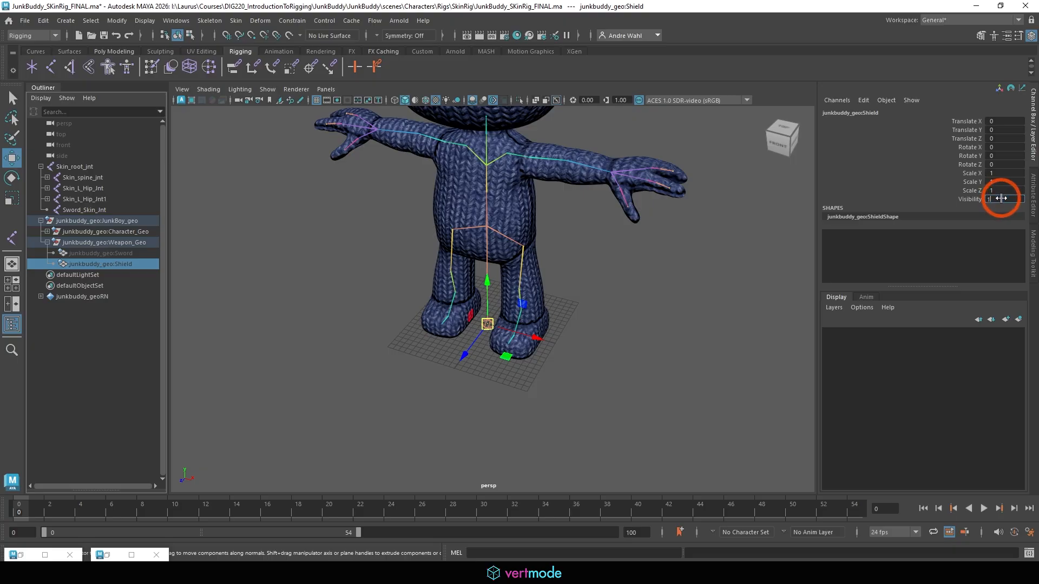
type("1")
key("Return")
left_click(600, 332)
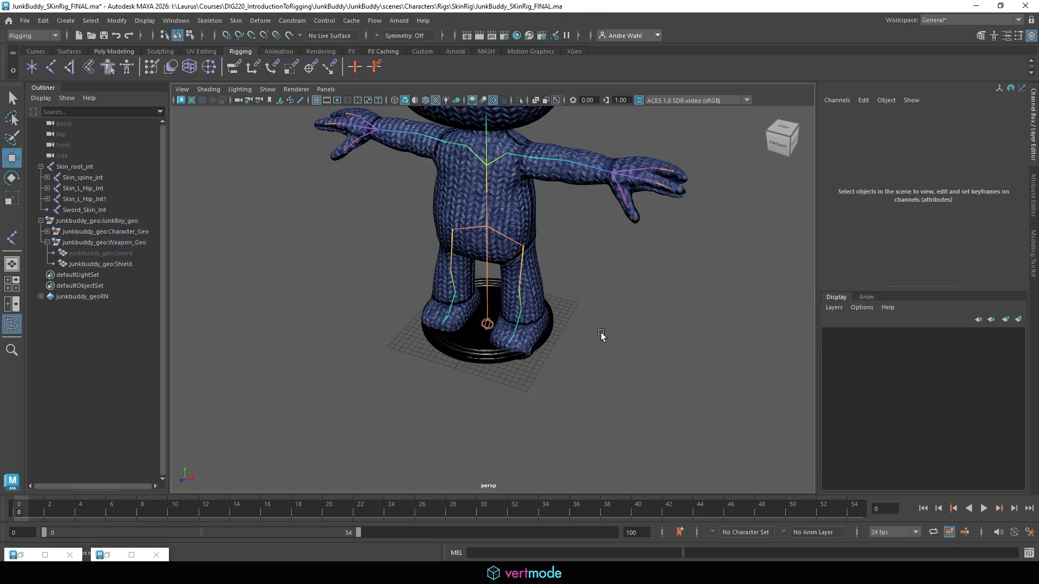
Step: Place a new single joint on the ground grid, just outside the shield's front edge
left_click(443, 349)
left_click_drag(542, 368, 569, 364, "alt")
left_click(568, 377)
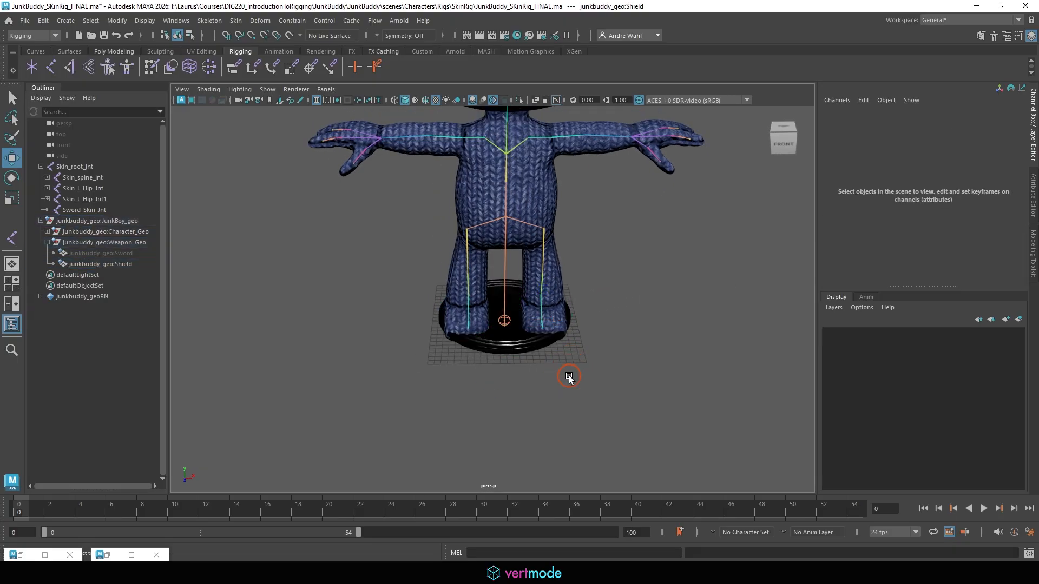
left_click(237, 21)
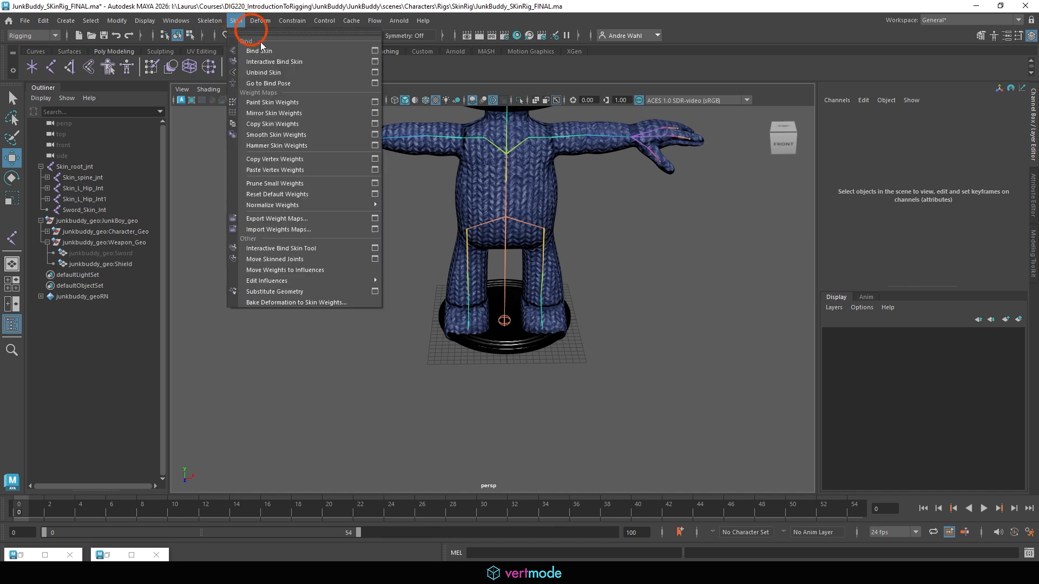
left_click(268, 54)
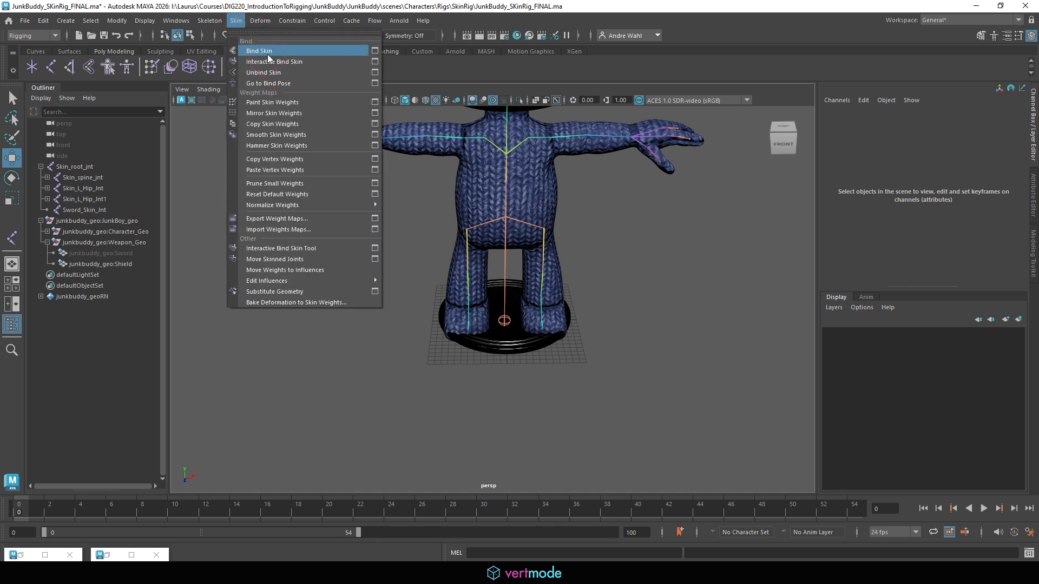
left_click(209, 20)
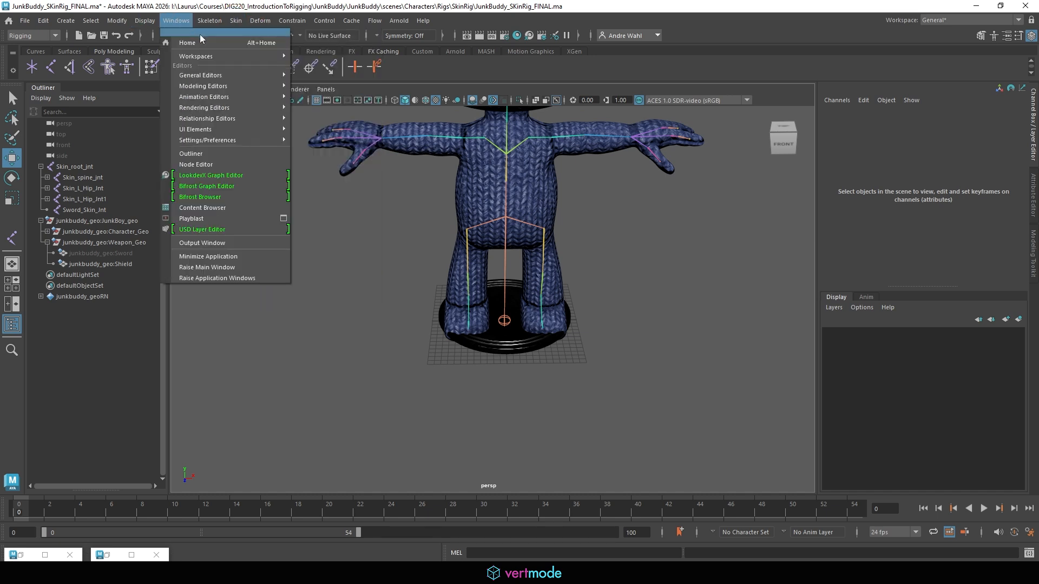
left_click(232, 51)
left_click(435, 351)
right_click_drag(281, 431, 433, 400, "alt")
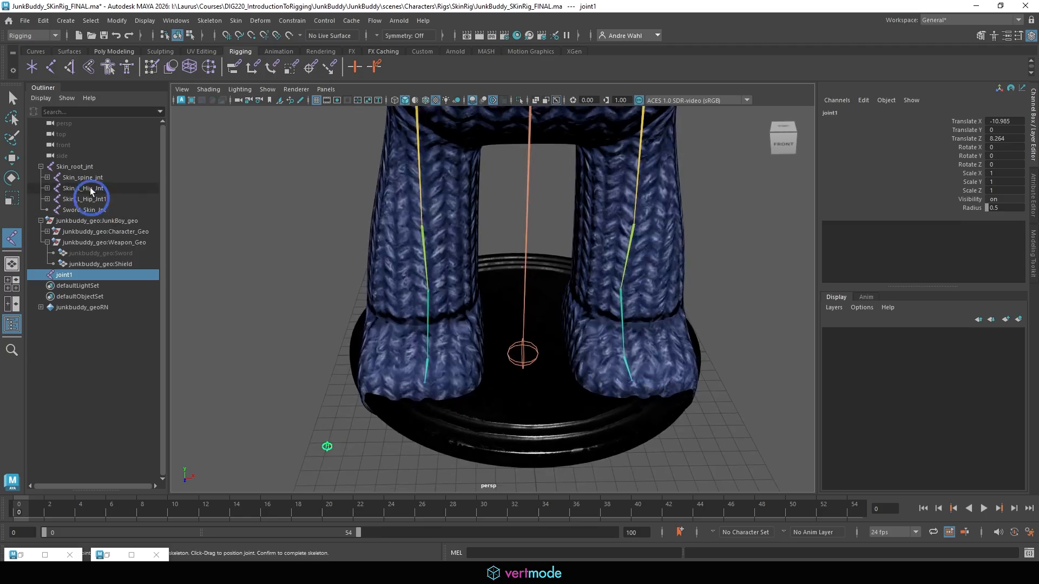
Step: Snap the new joint to the shield's pivot with a Parent constraint driven by the shield, and delete that constraint
left_click(12, 100)
right_click_drag(573, 425, 522, 407, "alt")
left_click(519, 407)
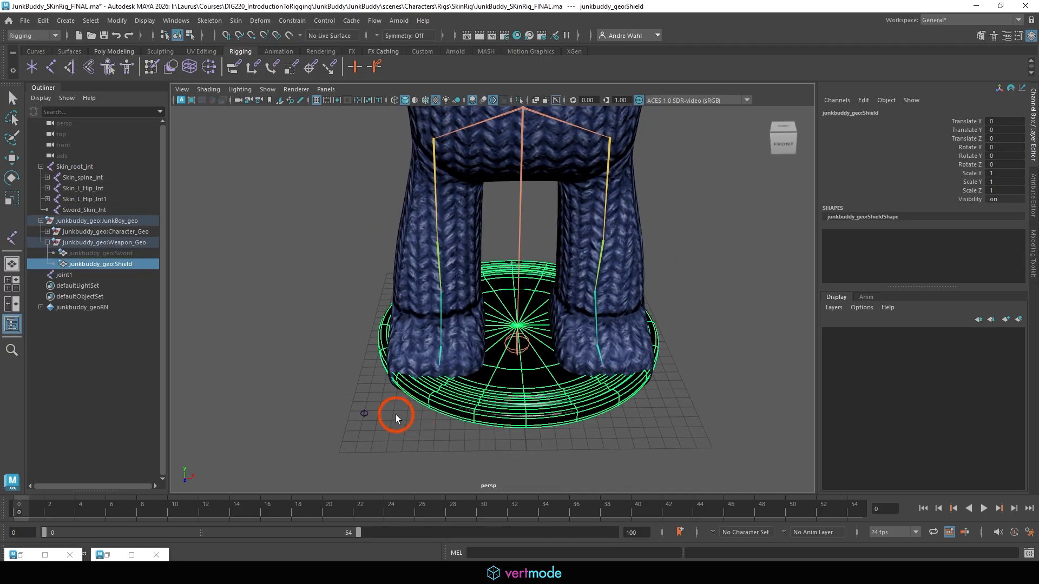
left_click(366, 413, "shift")
left_click(292, 21)
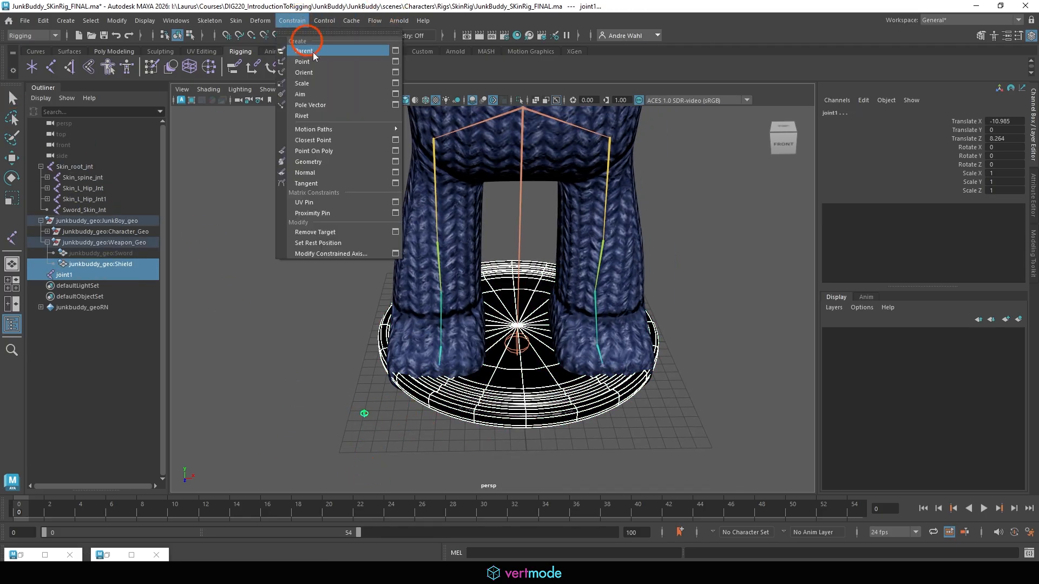
left_click(327, 53)
right_click_drag(622, 313, 600, 303, "alt")
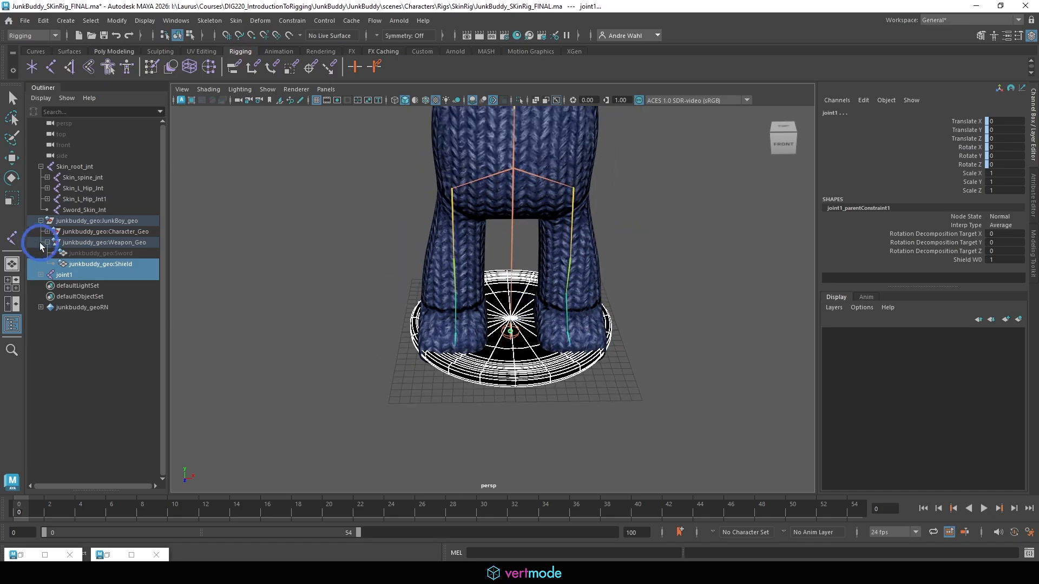
Step: Rename joint1 as Shield_Jnt and set its radius to 1.5
left_click(75, 276)
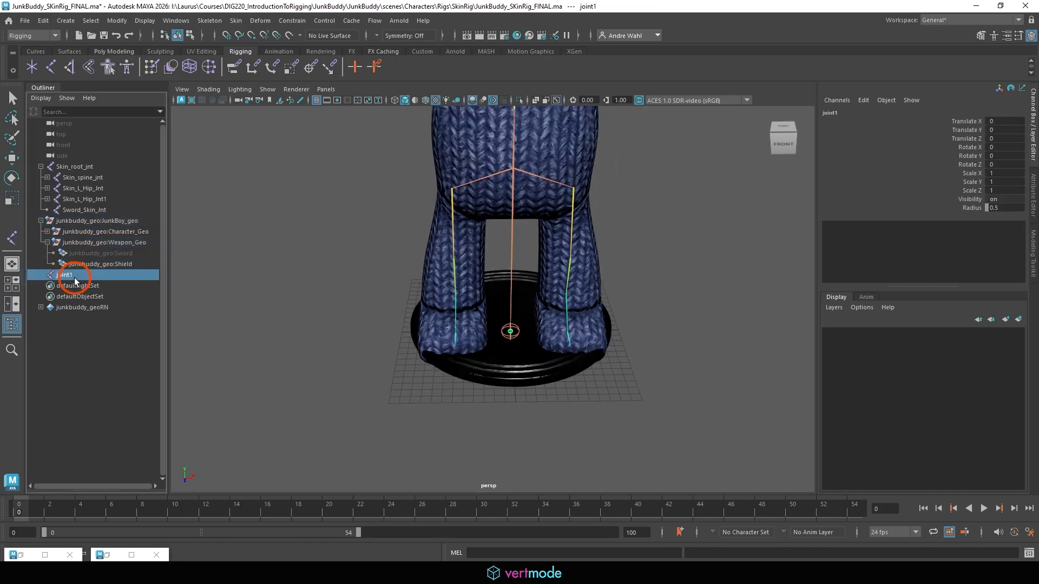
double_click(74, 276)
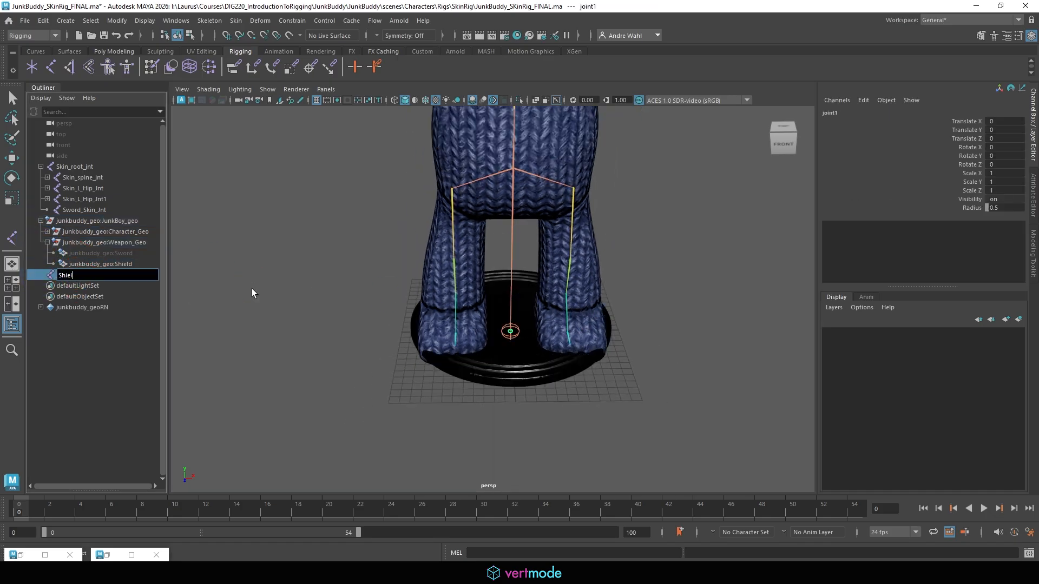
type("Shield_Int")
key("Return")
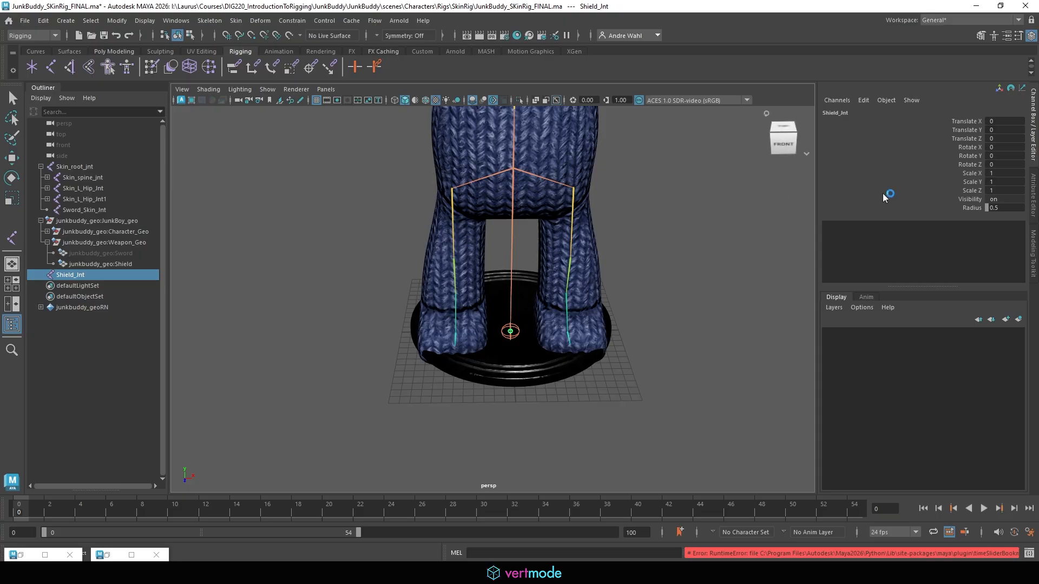
type("1")
key("Return")
scroll(715, 317, "up", 3)
left_click(564, 349)
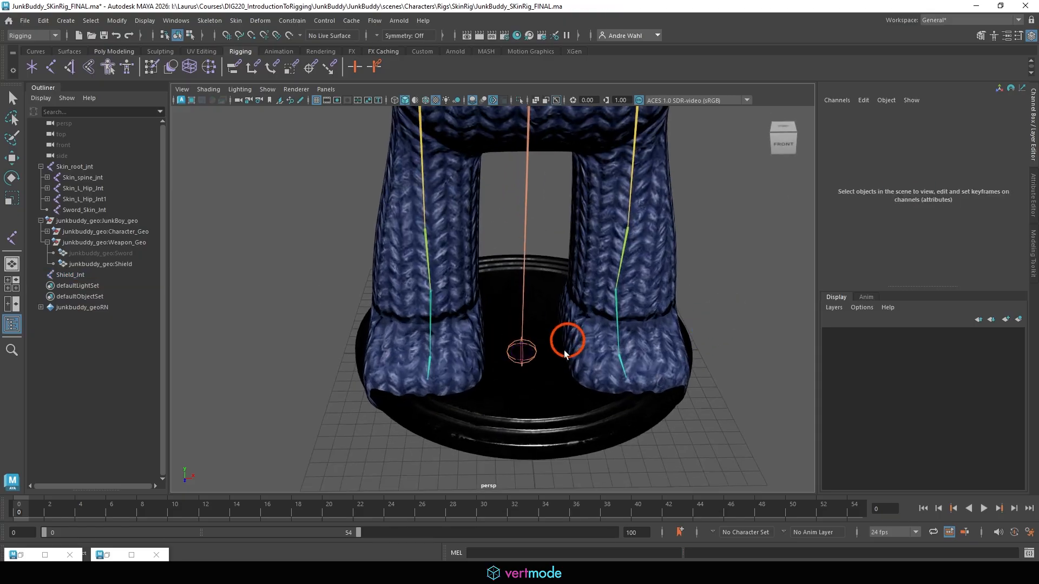
Step: Bind the shield mesh to Shield_Jnt with Bind Skin
left_click(532, 352)
left_click(544, 298, "shift")
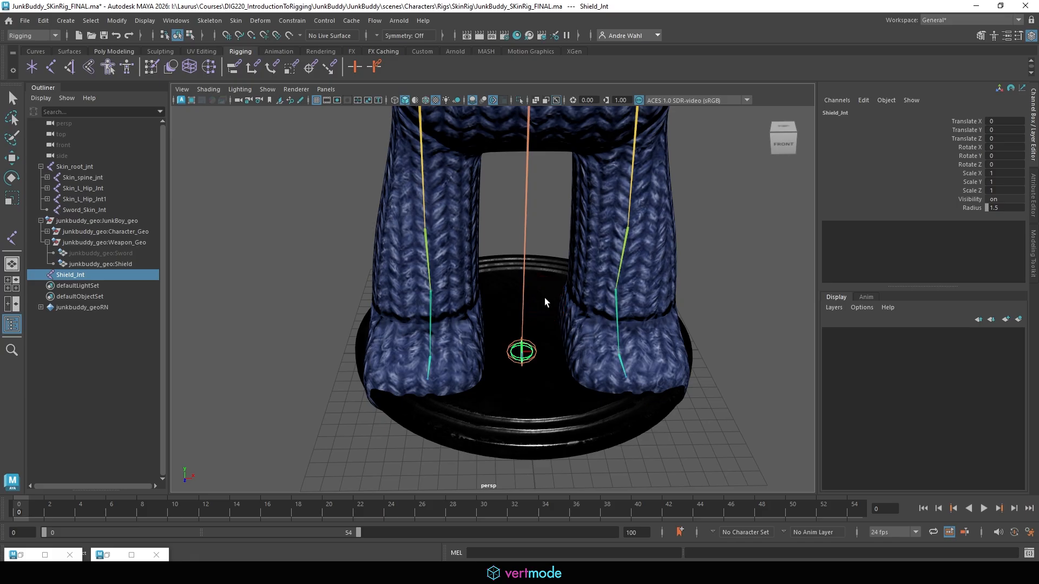
left_click(236, 20)
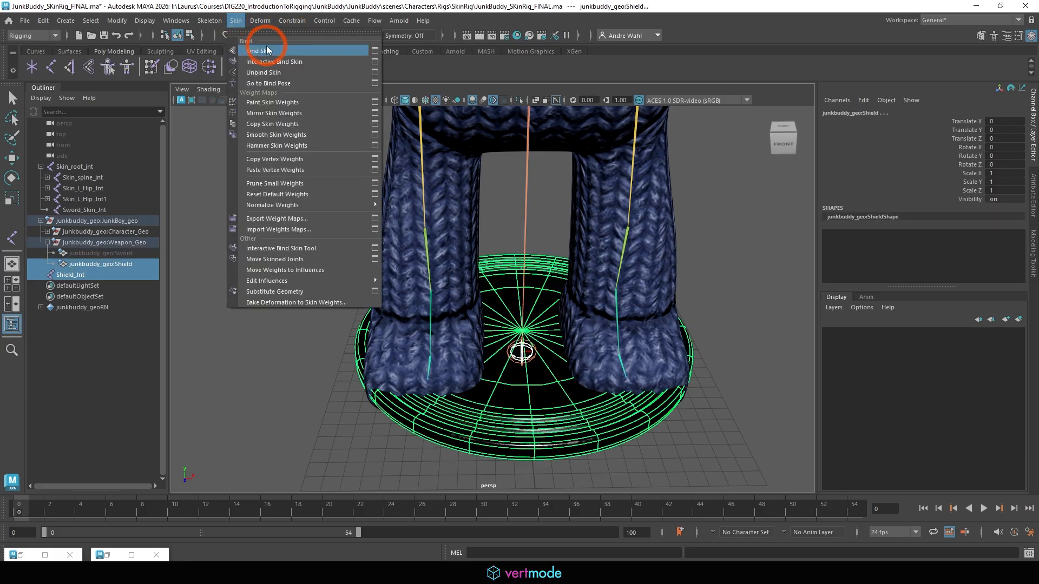
left_click(261, 48)
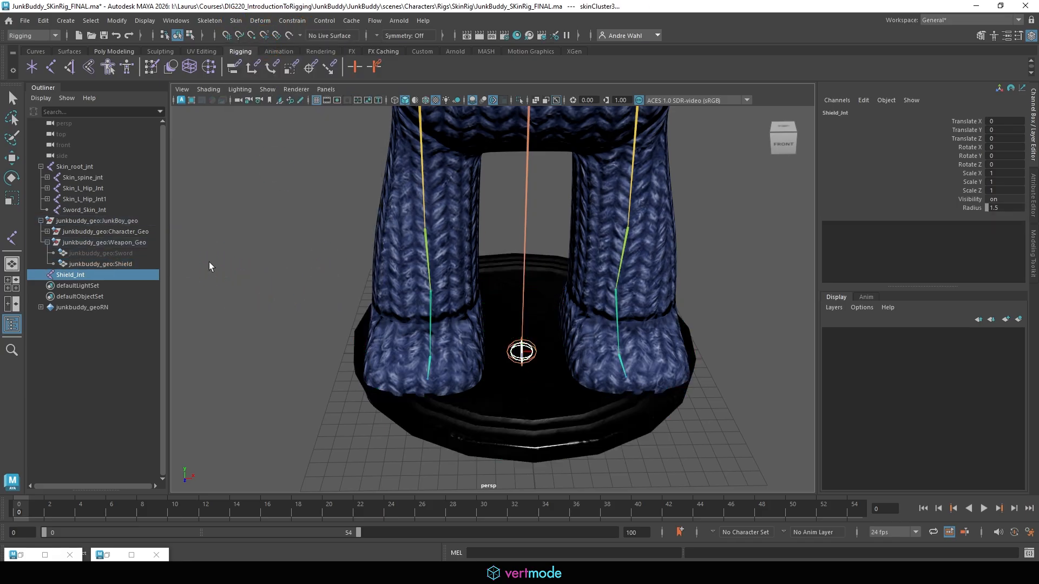
Step: Test the shield's binding by moving Shield_Jnt up between the legs, and undo the move
left_click(529, 355)
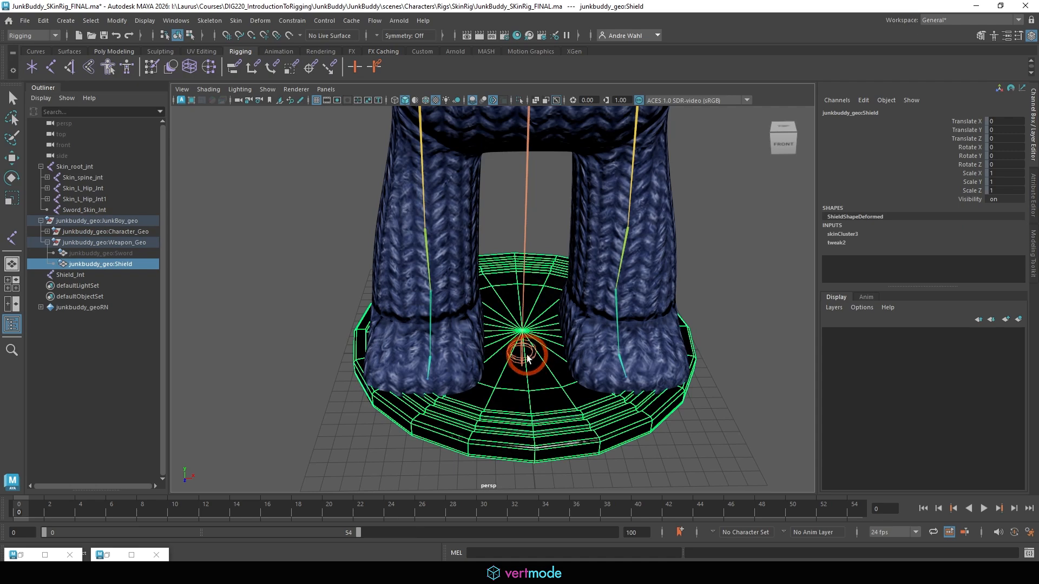
left_click(526, 351)
key("w")
left_click_drag(525, 347, 563, 284)
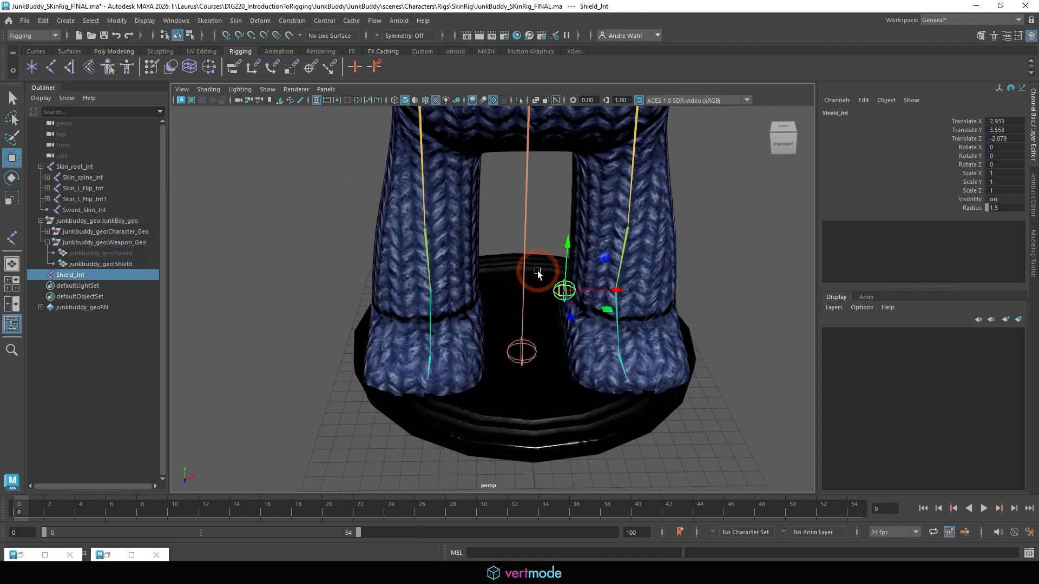
key("ctrl+z")
Step: Examine the bound shield's rim, top surface and underside strap around Shield_Jnt
left_click(481, 335)
middle_click_drag(479, 331, 428, 283, "alt")
right_click_drag(427, 283, 547, 338, "alt")
left_click(486, 305)
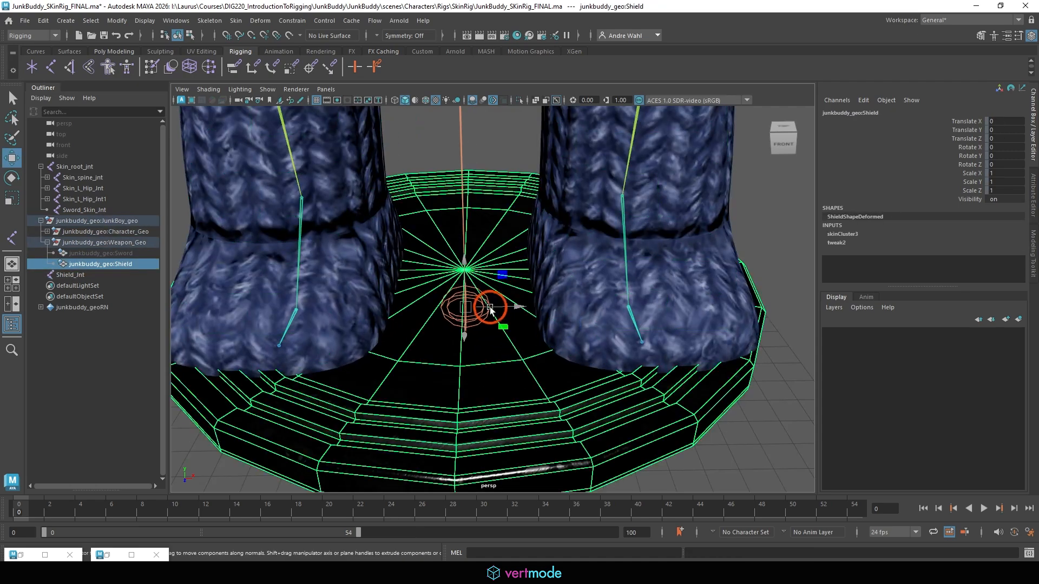
left_click_drag(567, 417, 528, 255, "alt")
left_click(528, 254)
left_click(491, 204)
left_click_drag(492, 204, 483, 231, "alt")
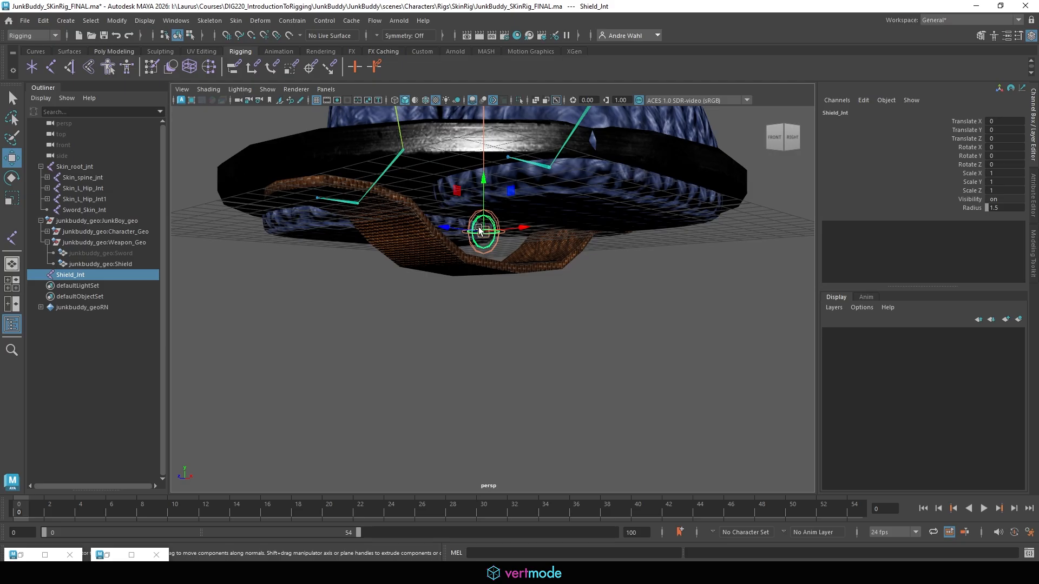
left_click(548, 279)
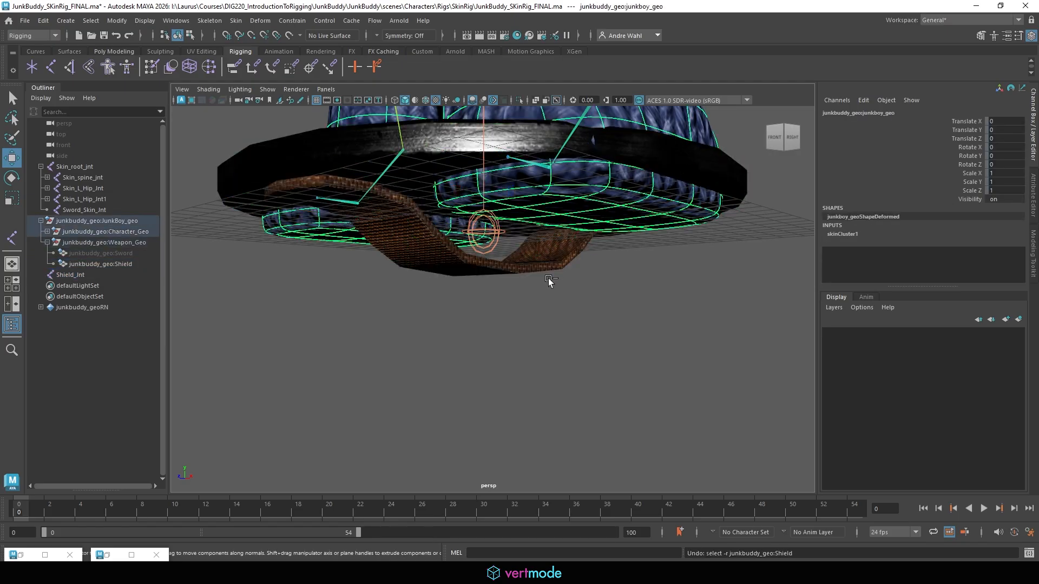
key("ctrl+z")
left_click_drag(548, 280, 690, 294, "alt")
left_click(557, 298)
left_click(508, 237)
left_click(541, 275)
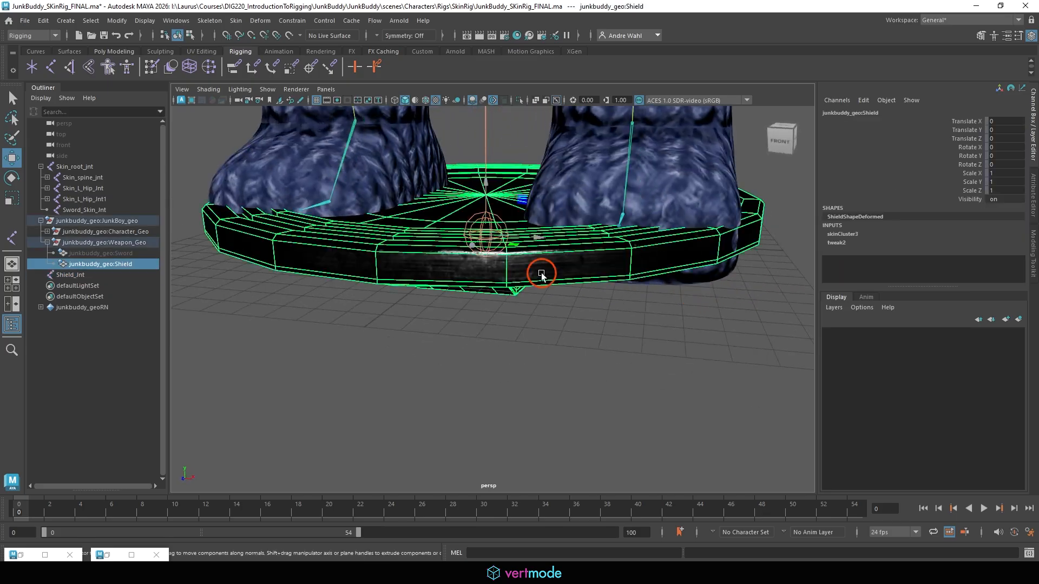
left_click_drag(579, 308, 180, 200, "alt")
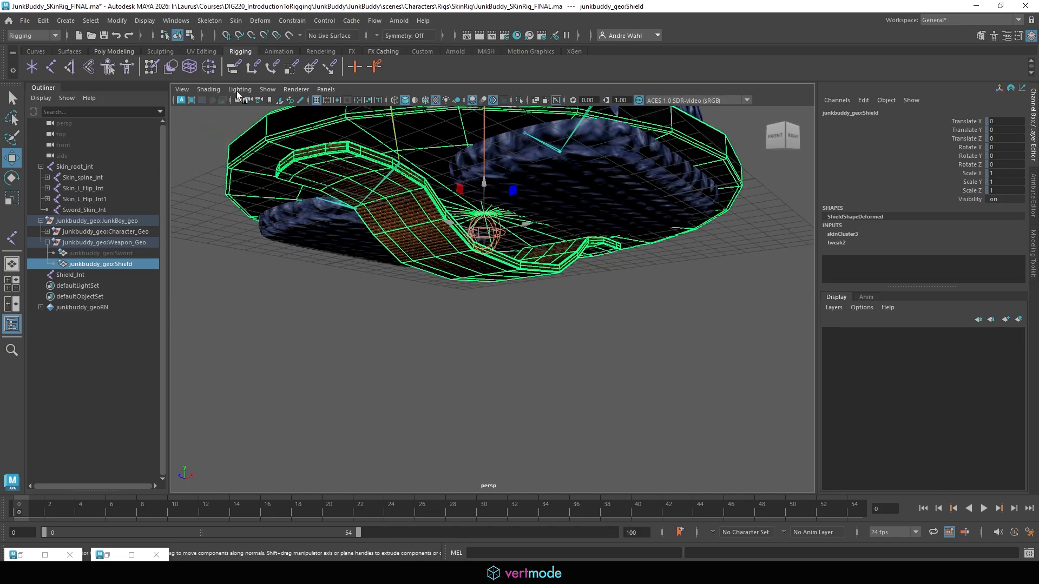
Step: Undo the shield's skin binding back past the joint's radius change, and set Shield_Jnt's radius to 1.5 again
left_click(236, 21)
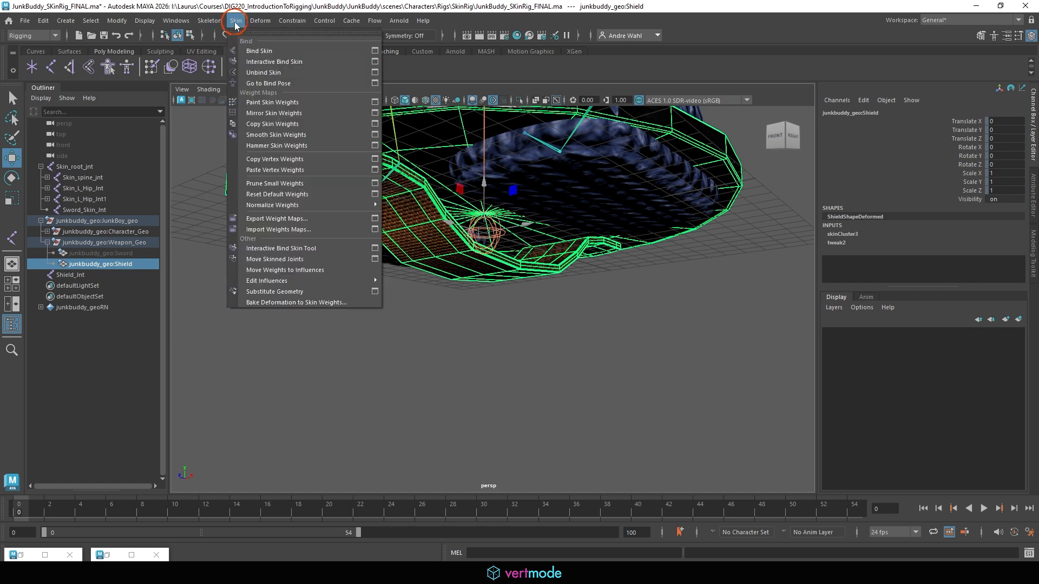
left_click(475, 288)
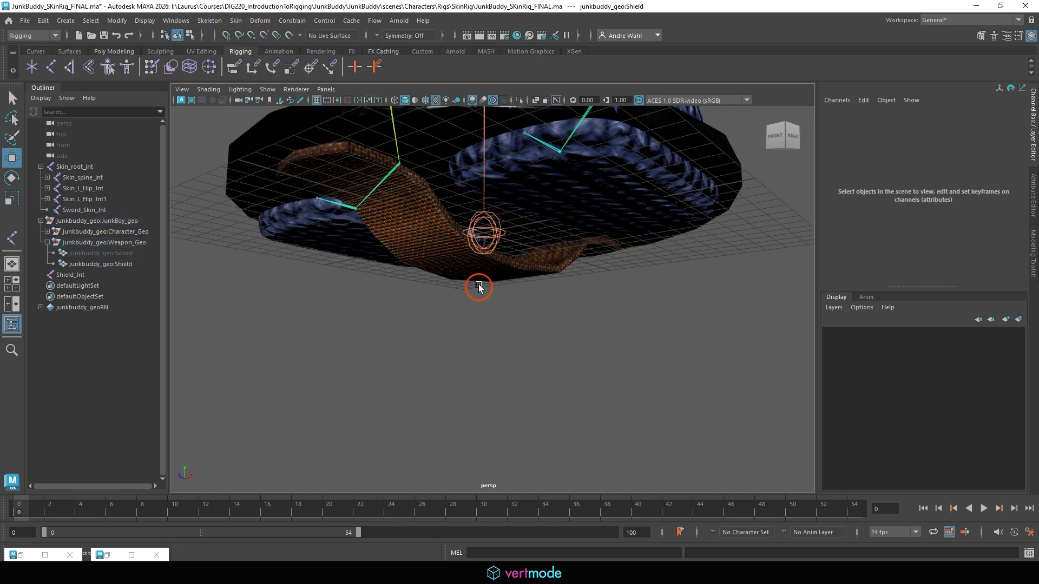
key("ctrl+z")
left_click(502, 225)
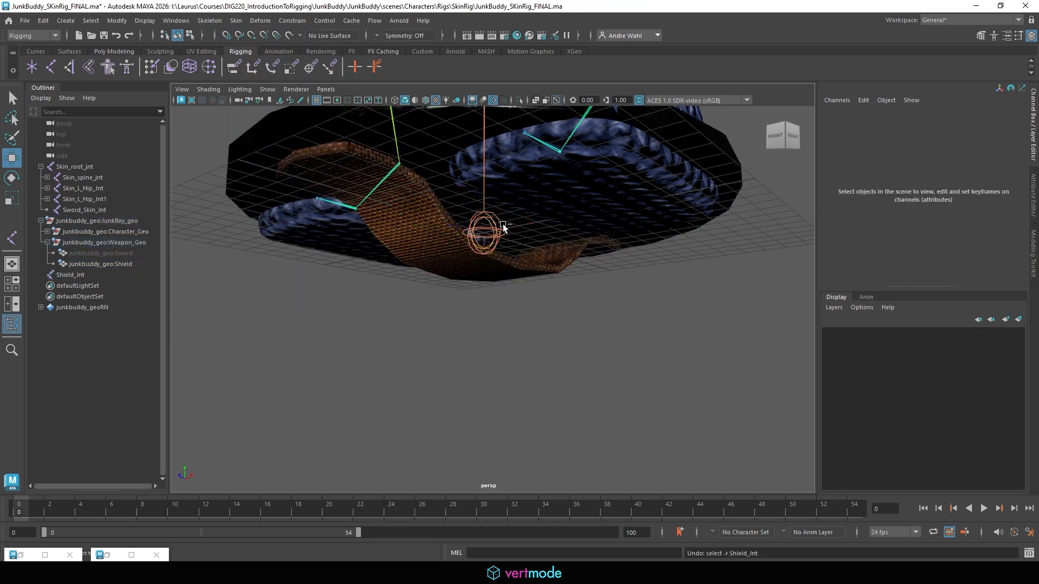
key("ctrl+z")
key("ctrl+z")
key("ctrl+z")
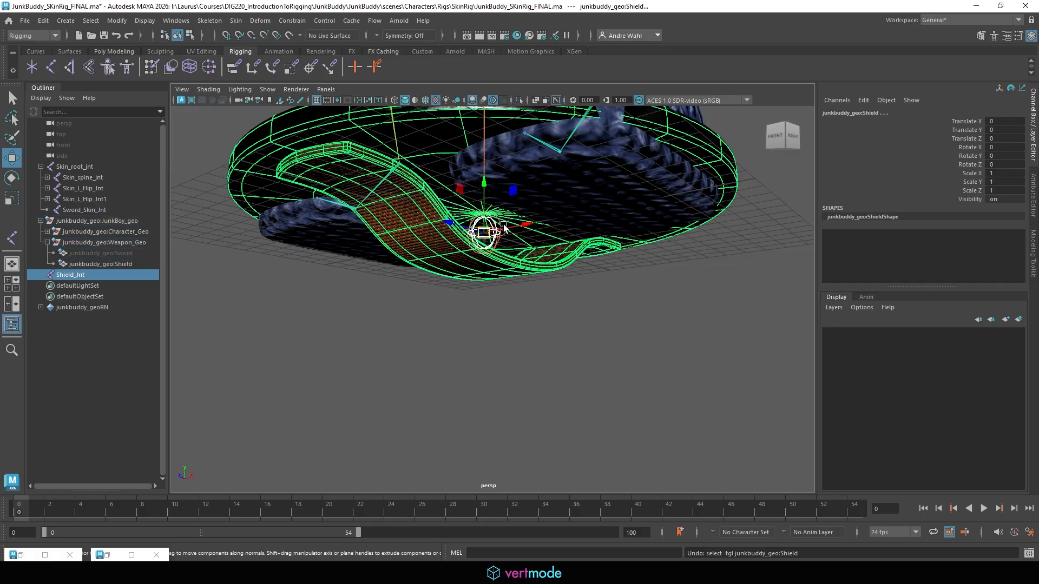
key("ctrl+z")
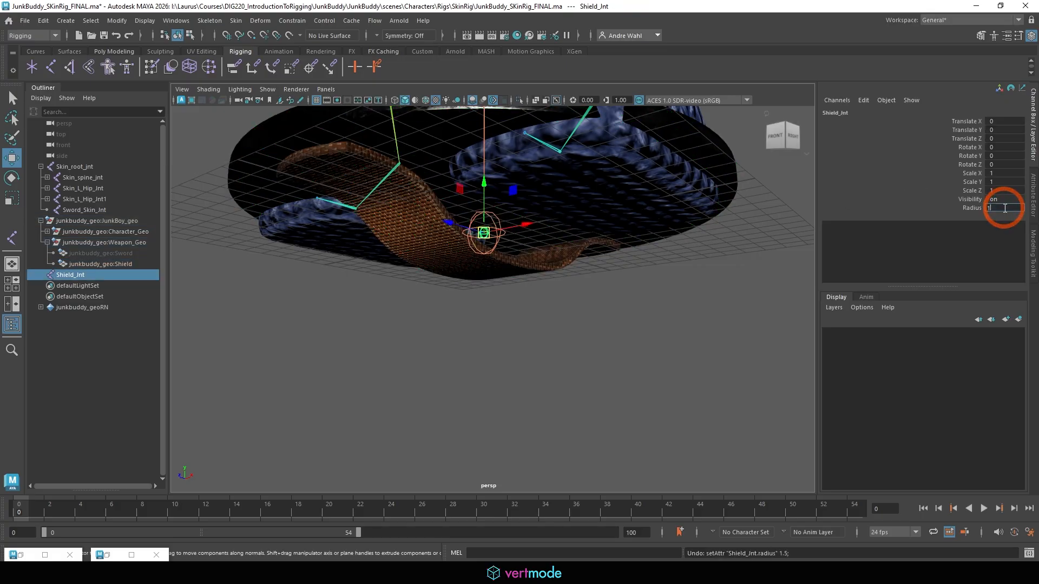
key("Return")
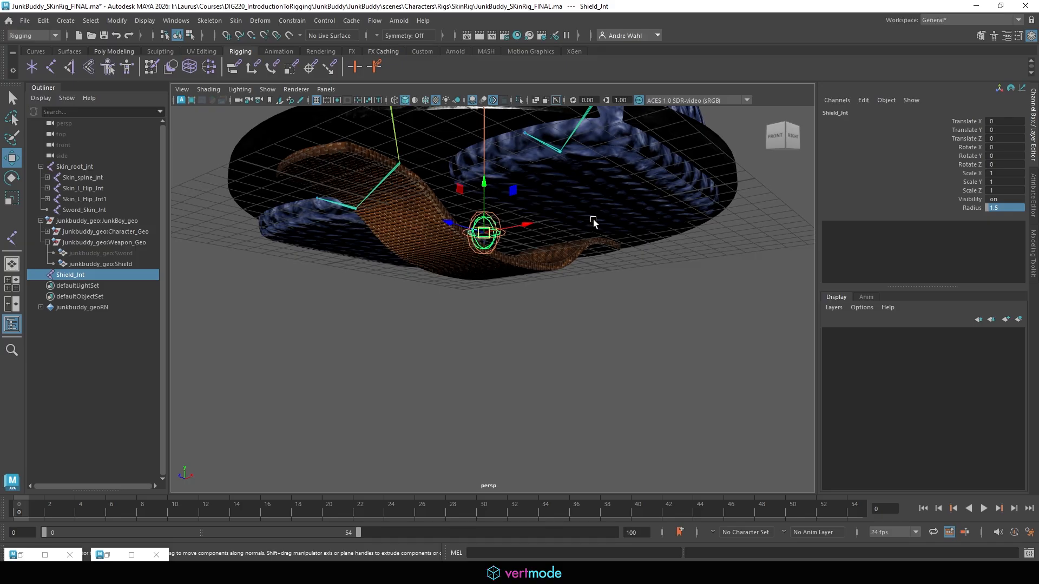
Step: Select Shield_Jnt together with the shield mesh and bind them with Bind Skin
left_click(594, 220, "shift")
left_click(577, 274)
left_click(489, 252)
left_click(497, 247)
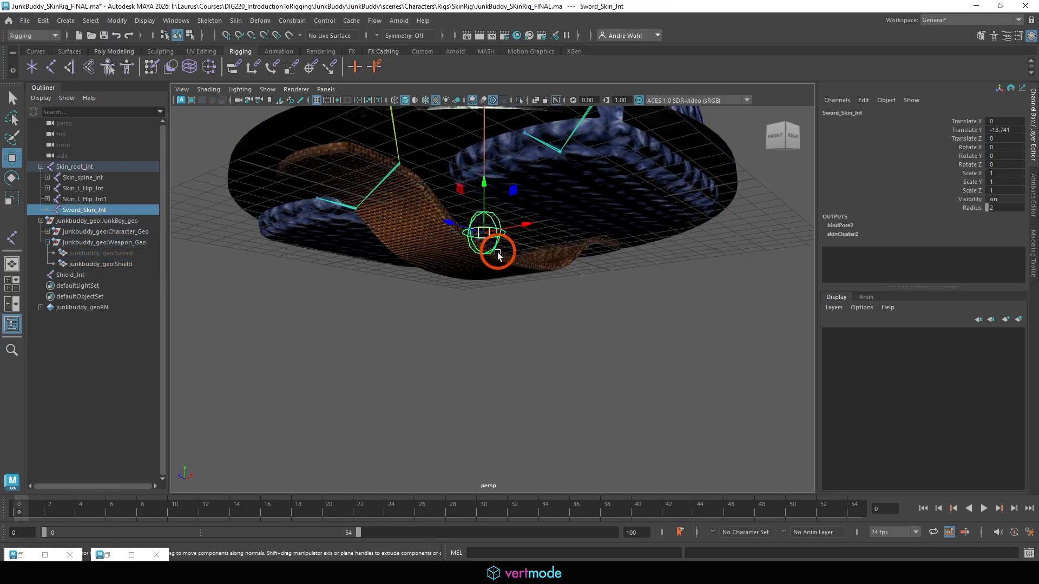
left_click(70, 275)
key("f")
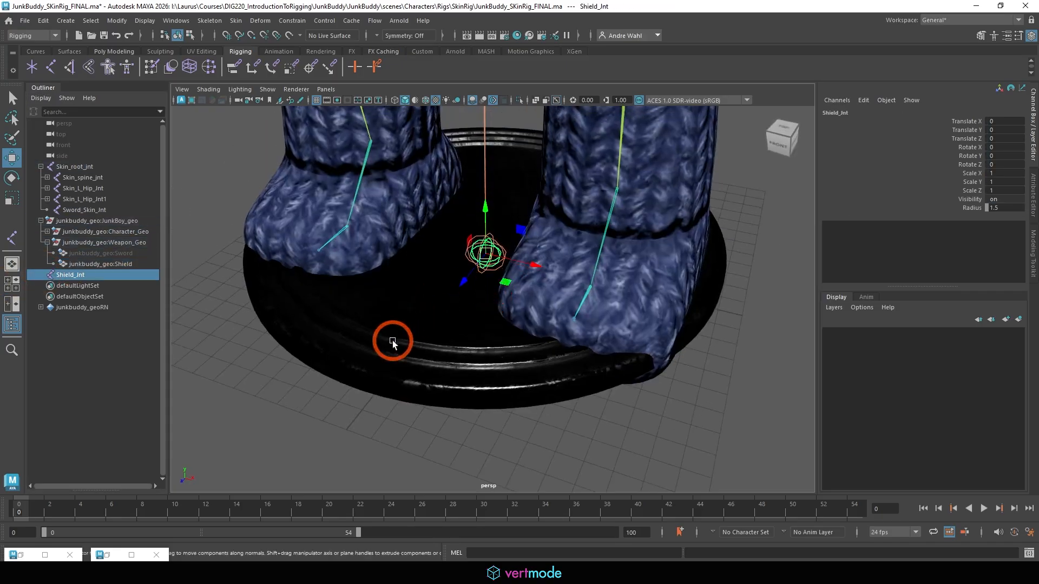
left_click(392, 342, "shift")
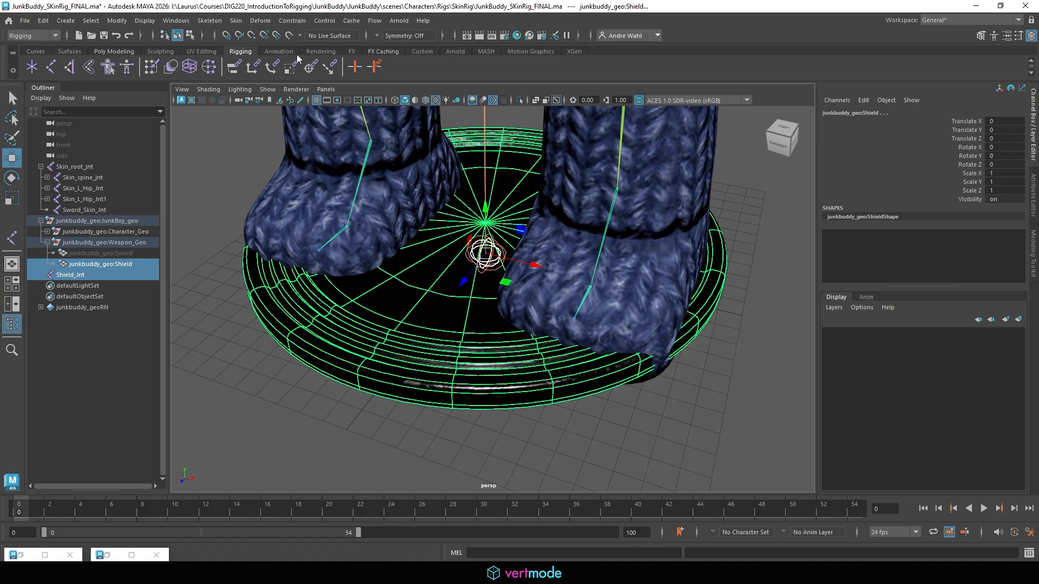
left_click(236, 20)
left_click(258, 52)
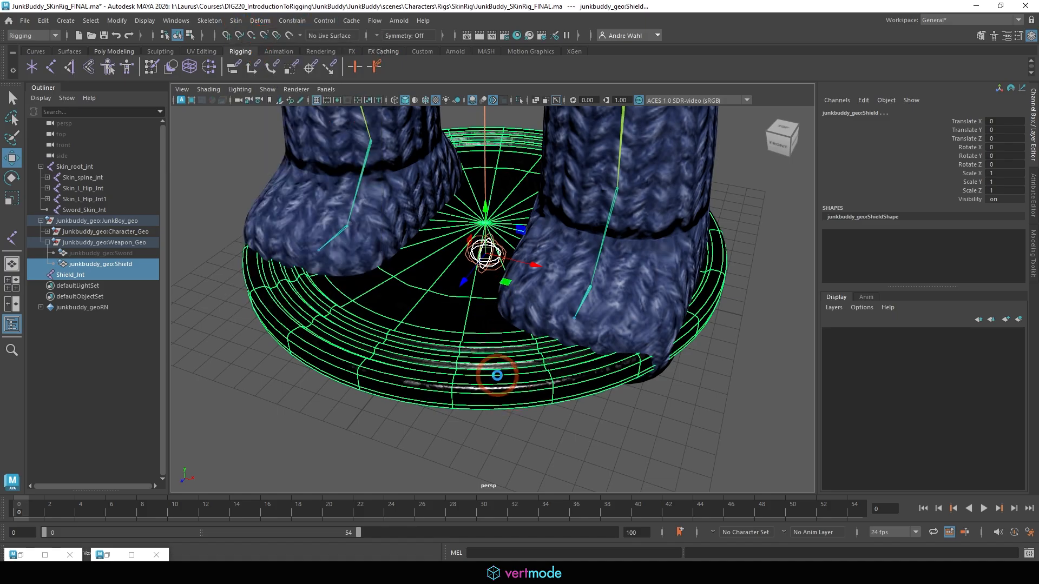
Step: Test whether the shield follows Shield_Jnt by moving the joint, and undo the move
left_click(483, 251)
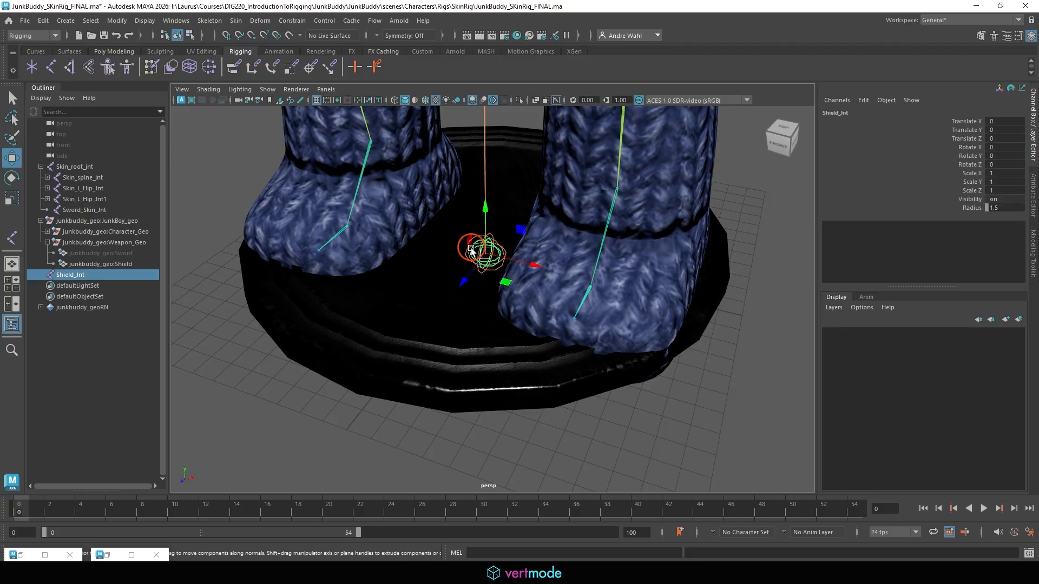
left_click_drag(408, 327, 477, 196)
key("ctrl+z")
right_click_drag(476, 196, 313, 168, "alt")
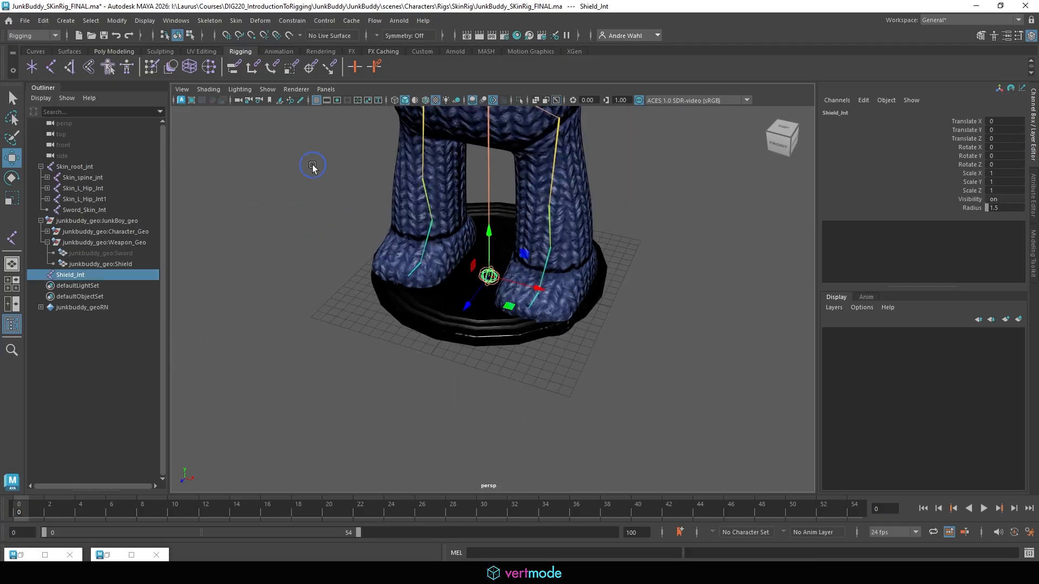
left_click_drag(313, 167, 235, 135, "alt")
Step: Inspect the shield mesh's influences list in the Paint Skin Weights settings
left_click(209, 21)
mouse_move(236, 21)
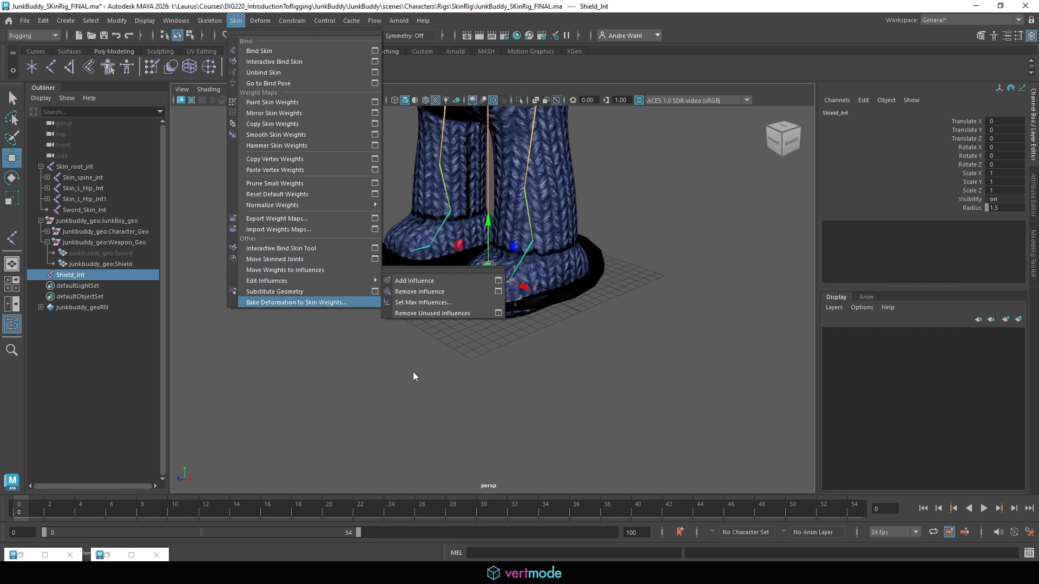
left_click(404, 286)
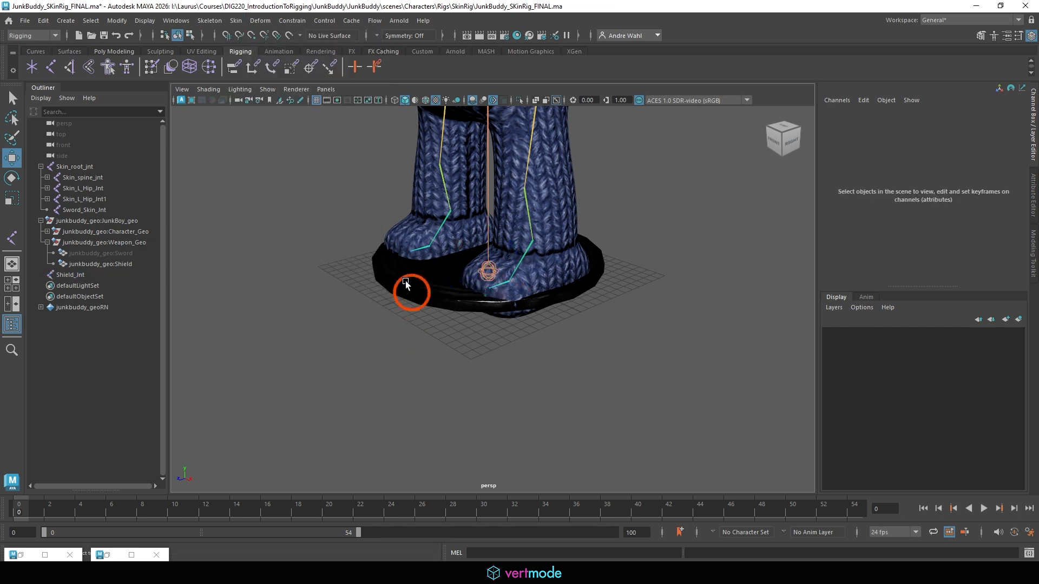
left_click(211, 21)
left_click(236, 21)
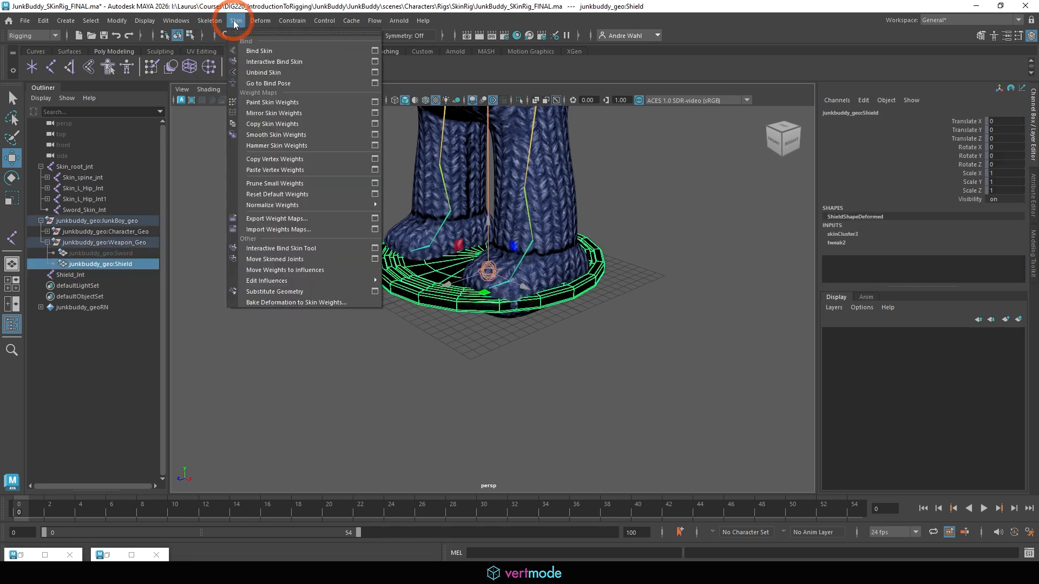
left_click(302, 102)
double_click(12, 237)
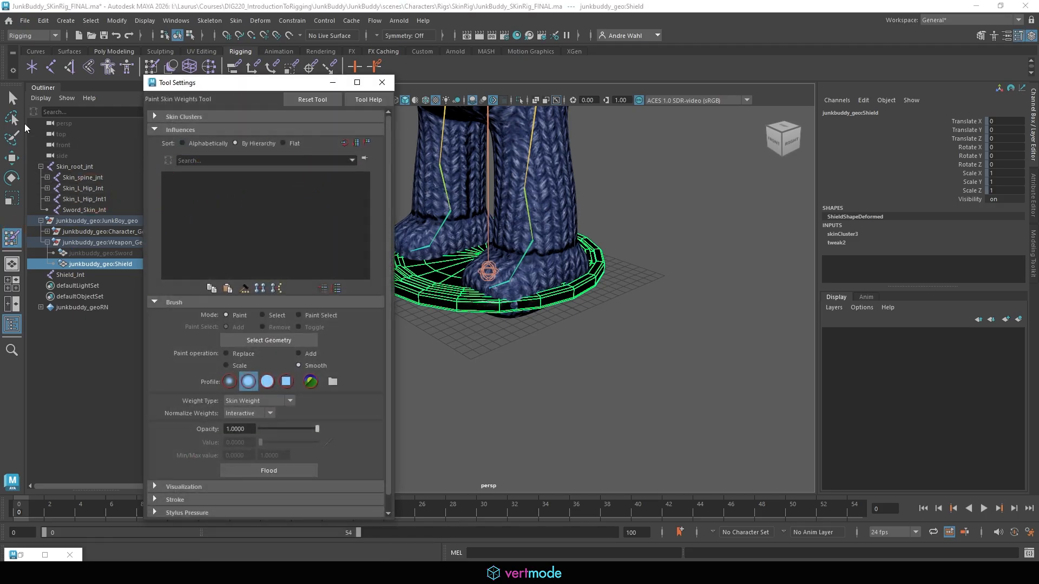
left_click(11, 97)
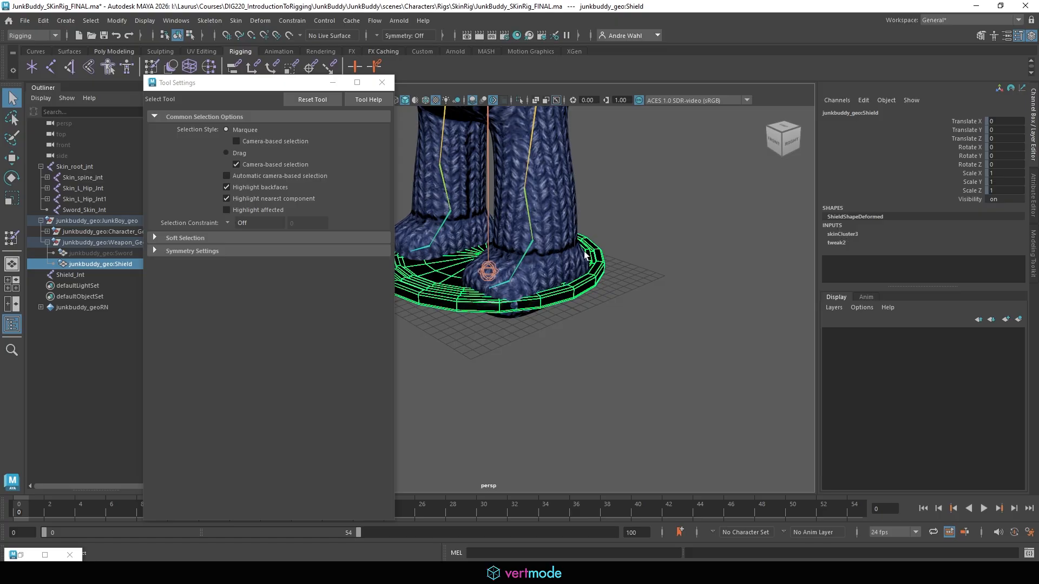
Step: Try to add Shield_Jnt to the shield mesh's skin with Add Influence
left_click(475, 398)
left_click(69, 275)
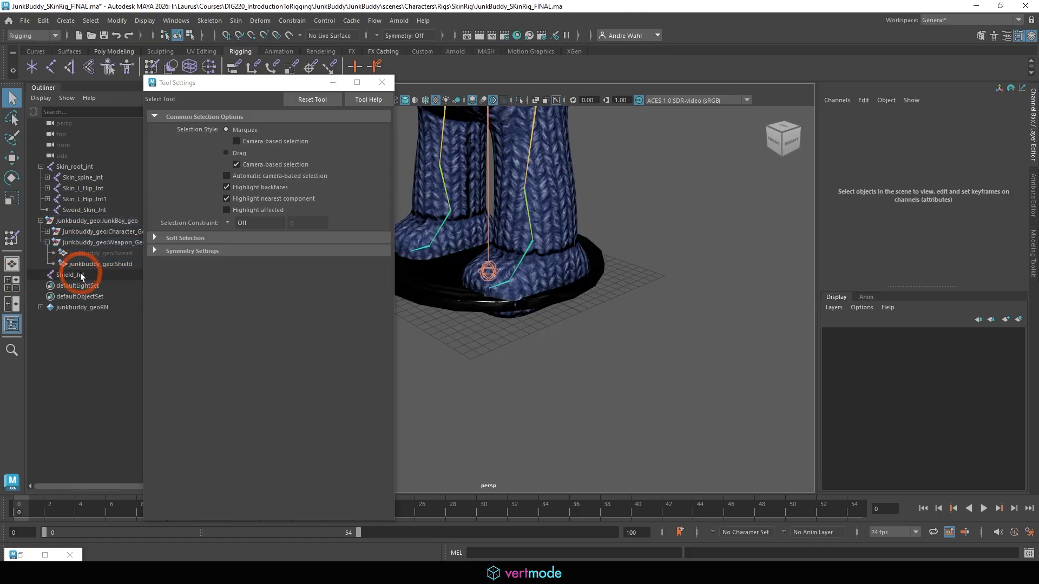
left_click(195, 295)
left_click_drag(551, 307, 467, 320, "alt")
left_click(467, 320, "shift")
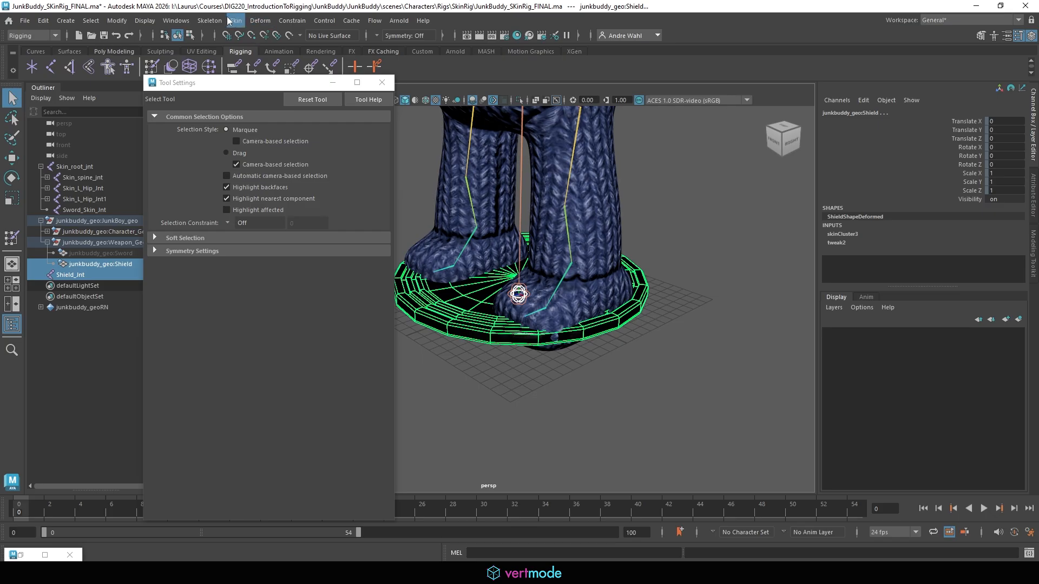
left_click(214, 20)
mouse_move(235, 21)
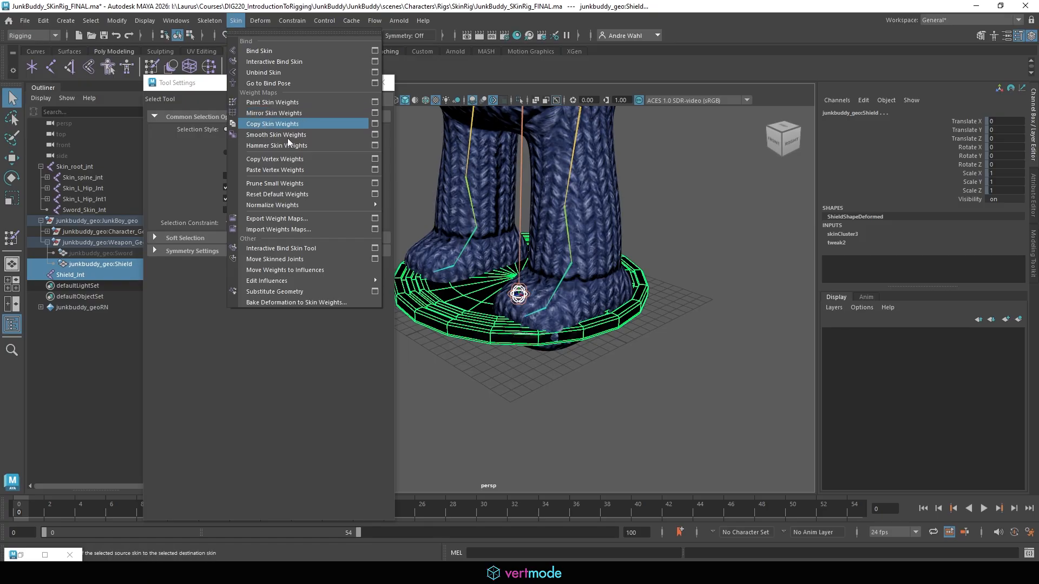
mouse_move(281, 281)
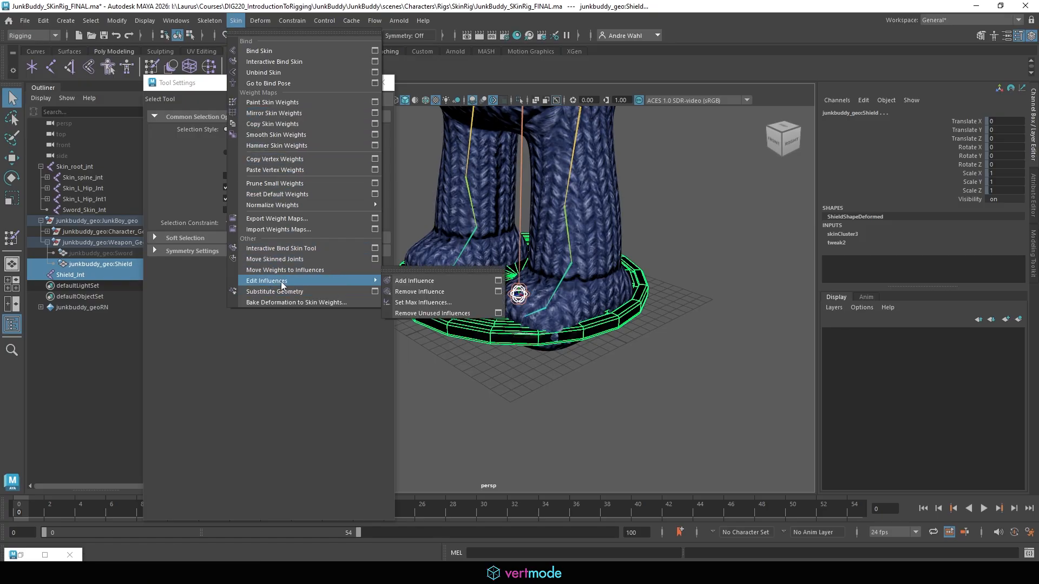
left_click(458, 282)
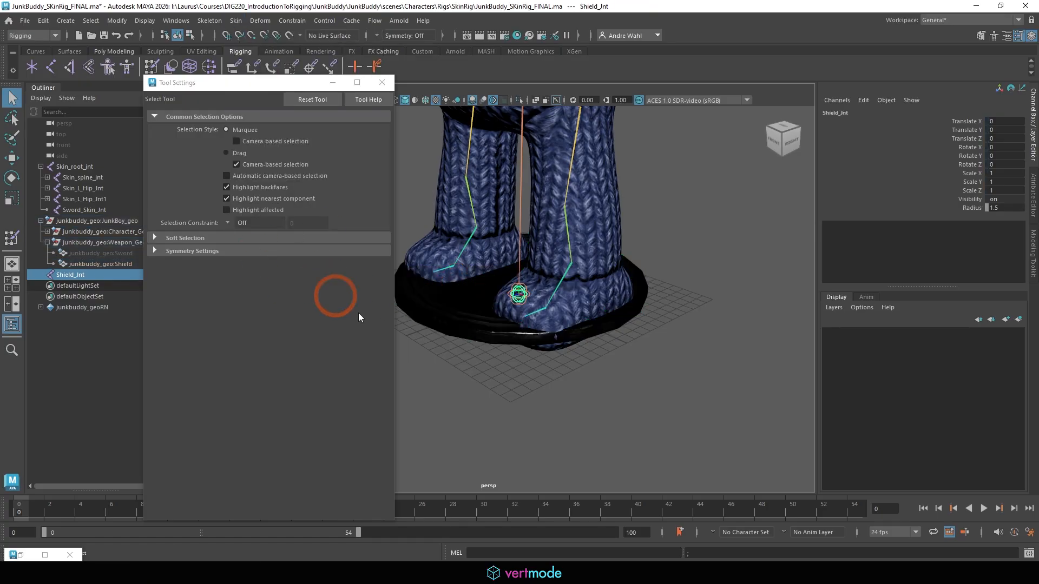
Step: Recheck the shield mesh's influences with the Paint Skin Weights tool, and return to the Select tool
left_click(458, 303)
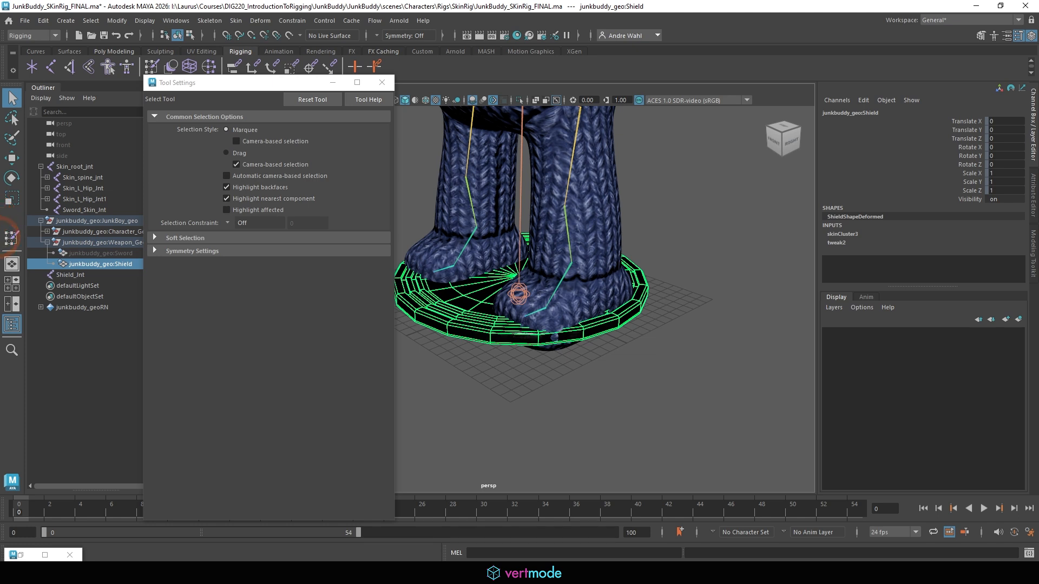
left_click(11, 238)
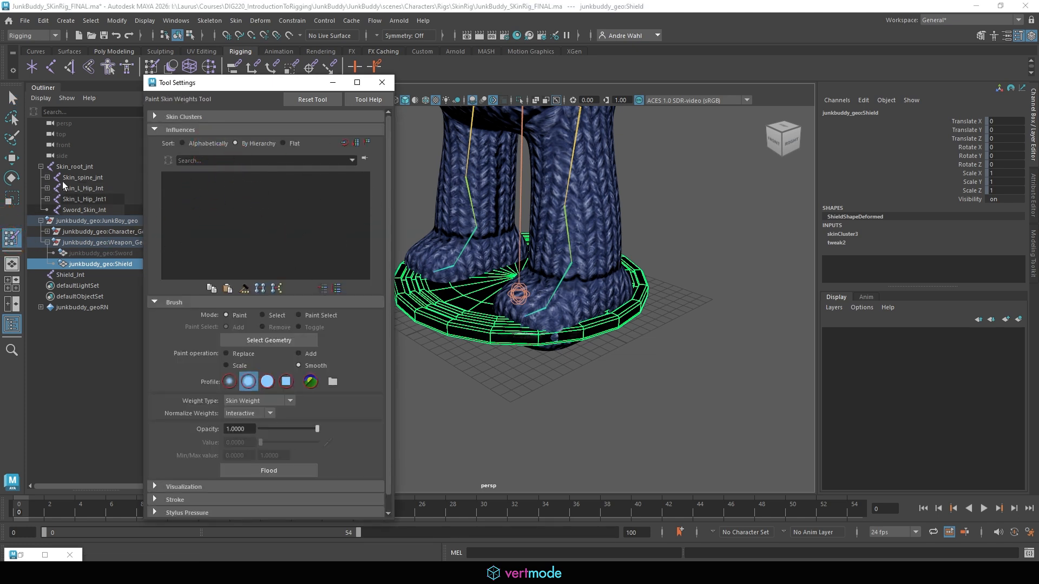
key("q")
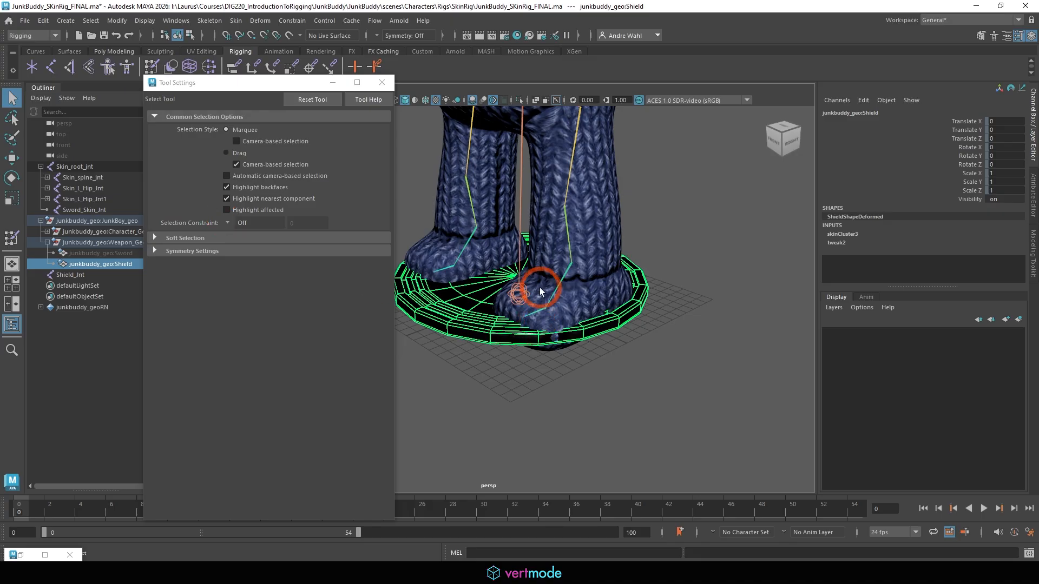
Step: Check the overlapping Sword_Skin_Jnt and Shield_Jnt from beneath the shield, and undo the edits back past the shield's binding and the sword's hiding
left_click(520, 290)
scroll(487, 289, "up", 5)
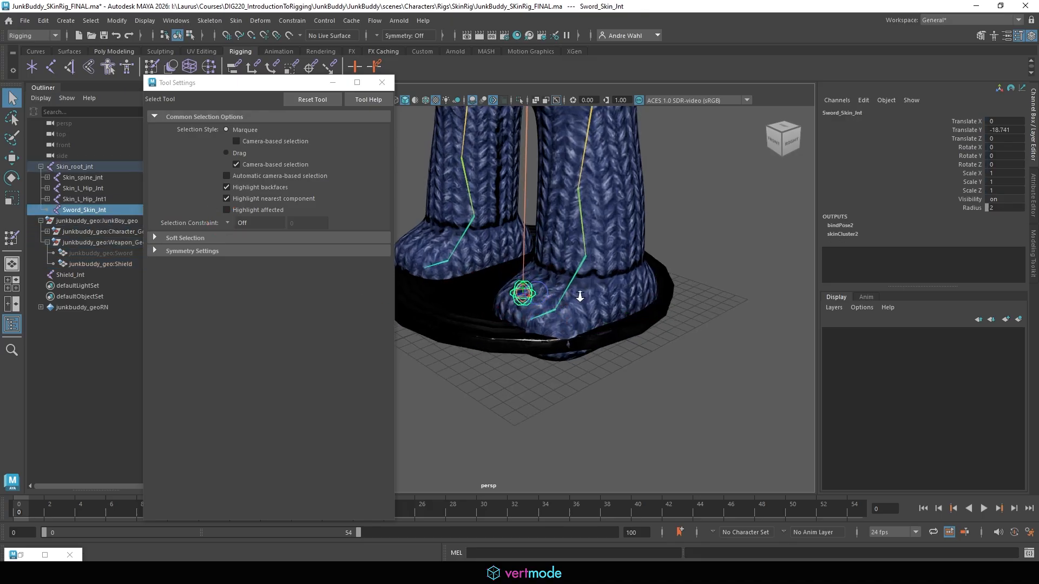
left_click(539, 287)
left_click_drag(534, 286, 478, 273, "alt")
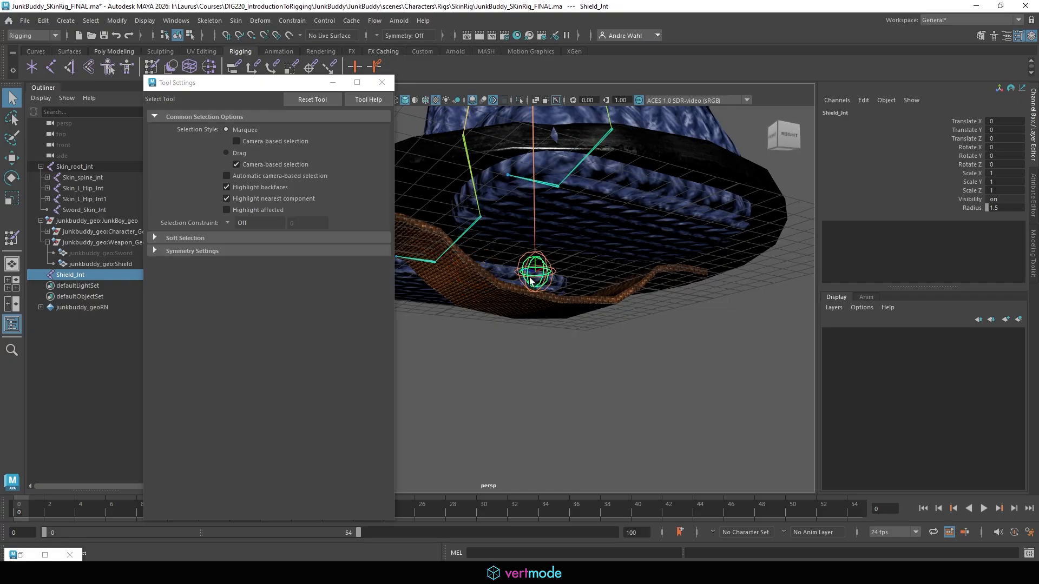
left_click(525, 257)
left_click(556, 280)
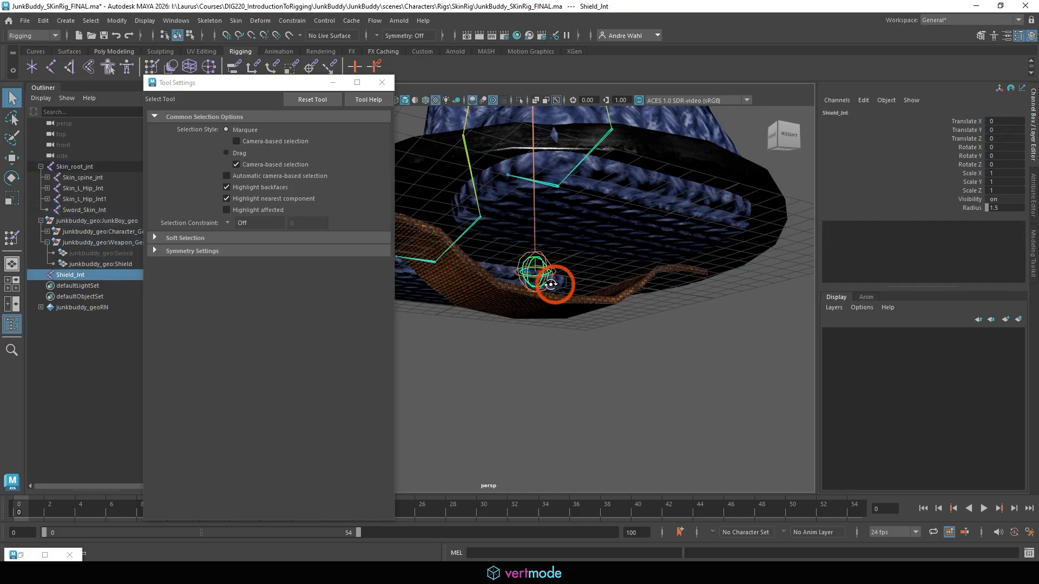
left_click_drag(548, 293, 594, 299, "alt")
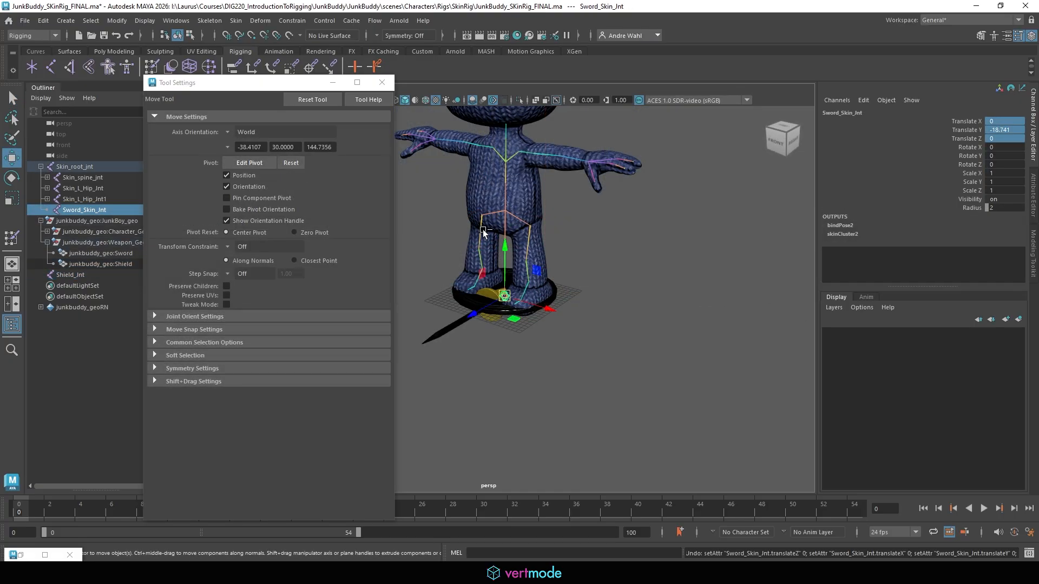
Step: Check Shield_Jnt's placement under the shield and hide the sword mesh inside the Weapon_Geo group
left_click(601, 278)
right_click_drag(604, 282, 719, 290, "alt")
left_click_drag(588, 302, 512, 297, "alt")
left_click(70, 274)
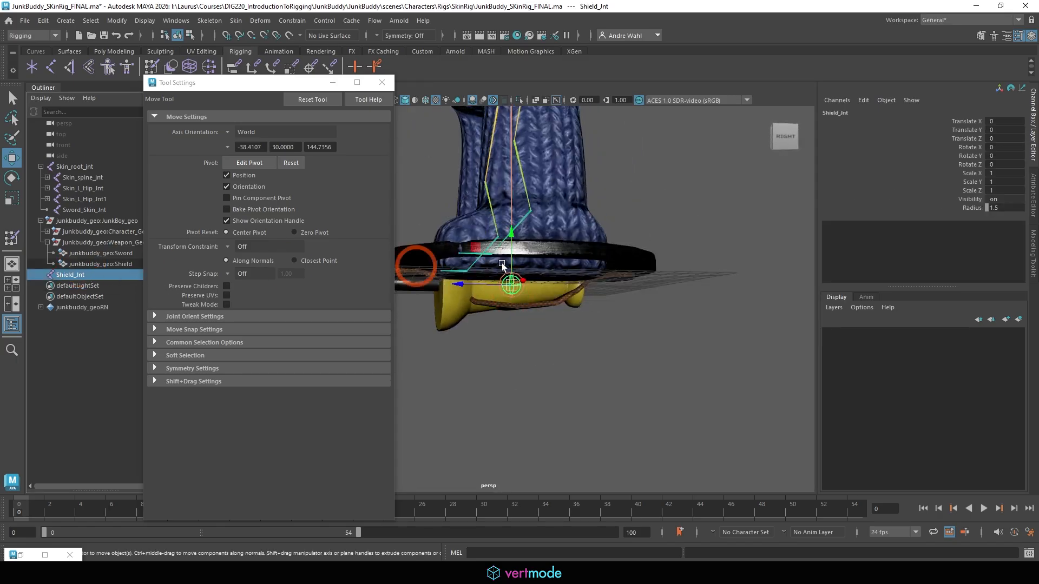
left_click_drag(595, 288, 658, 303, "alt")
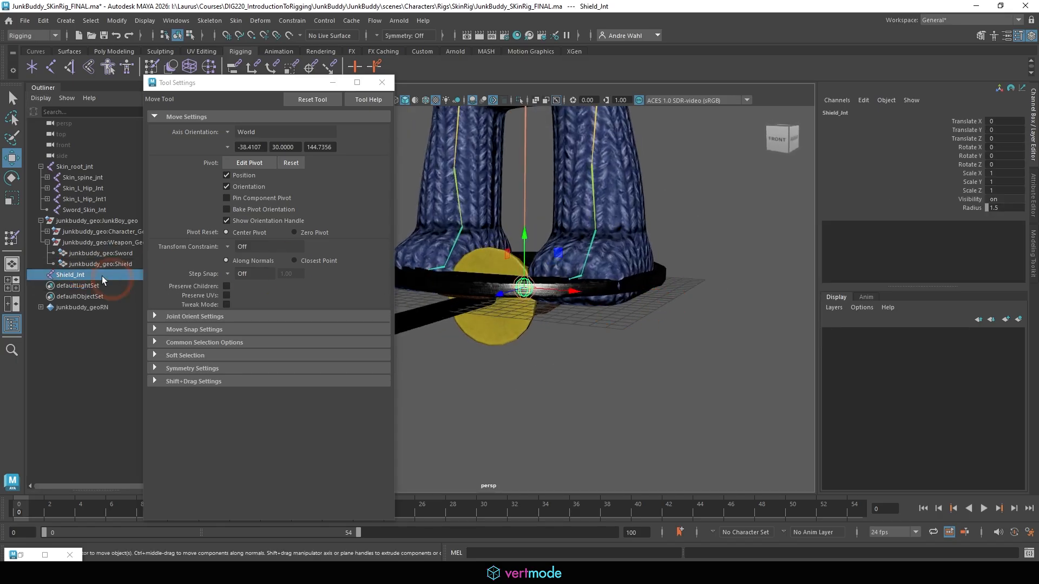
left_click(95, 243)
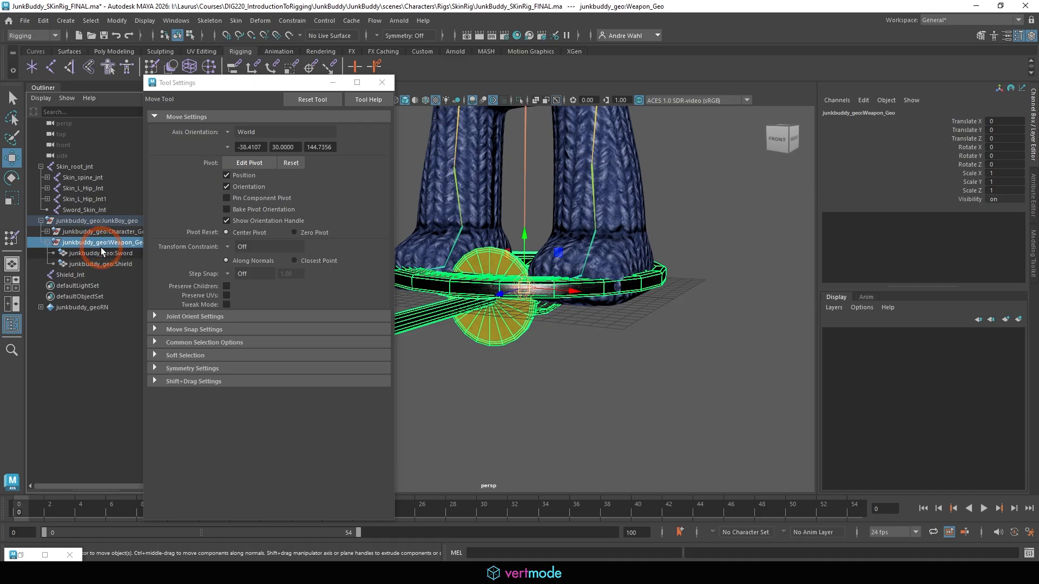
left_click(123, 253)
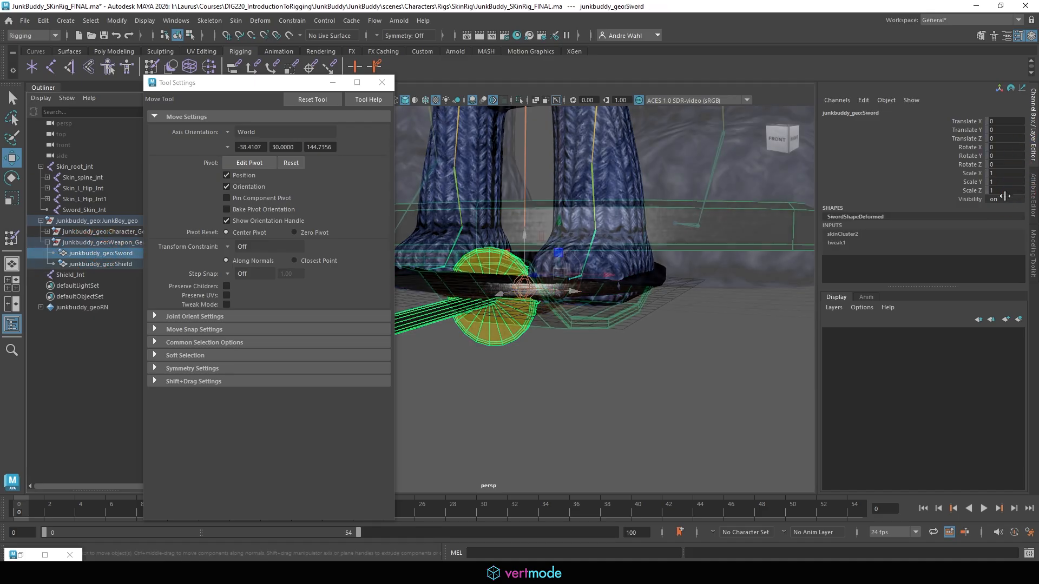
Step: Isolate Shield_Jnt and the shield mesh in the perspective view
left_click(559, 292)
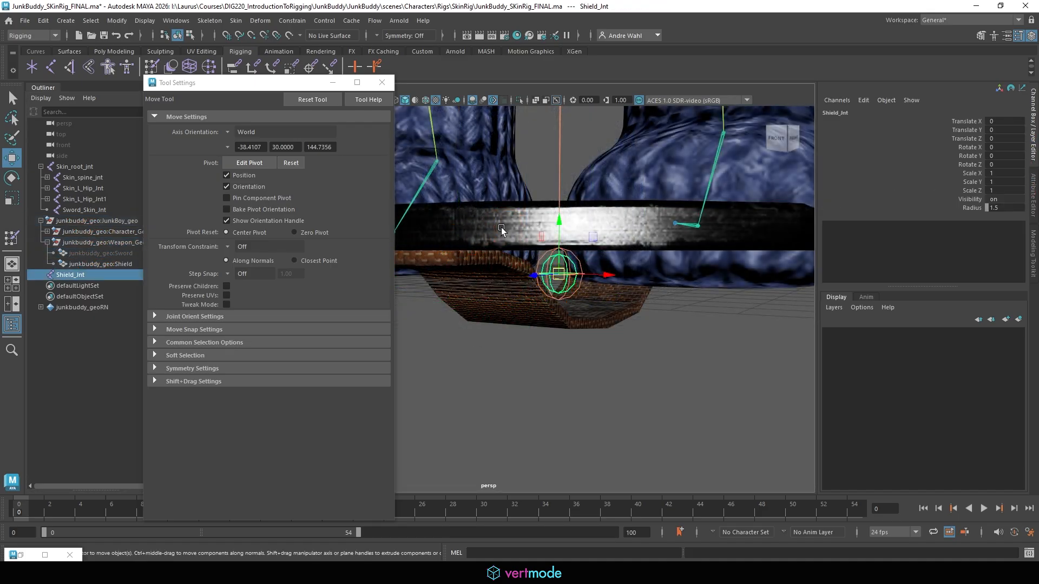
left_click(502, 229)
left_click(520, 100)
left_click(587, 363)
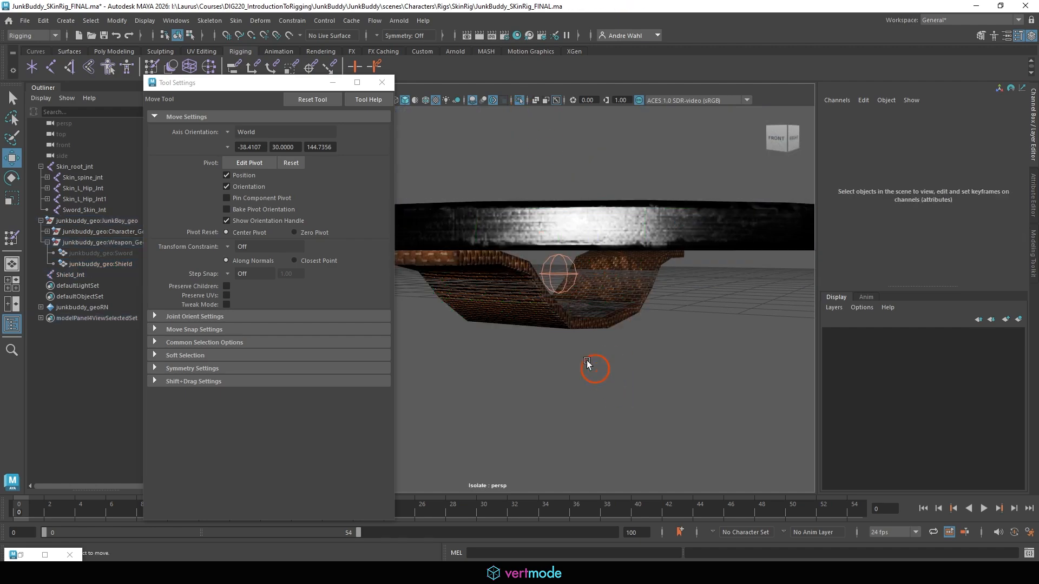
Step: Move Shield_Jnt up to Translate Y 0.91, against the underside of the shield
left_click_drag(587, 363, 507, 350, "alt")
left_click(529, 244)
left_click_drag(529, 245, 522, 274, "alt")
left_click(530, 283)
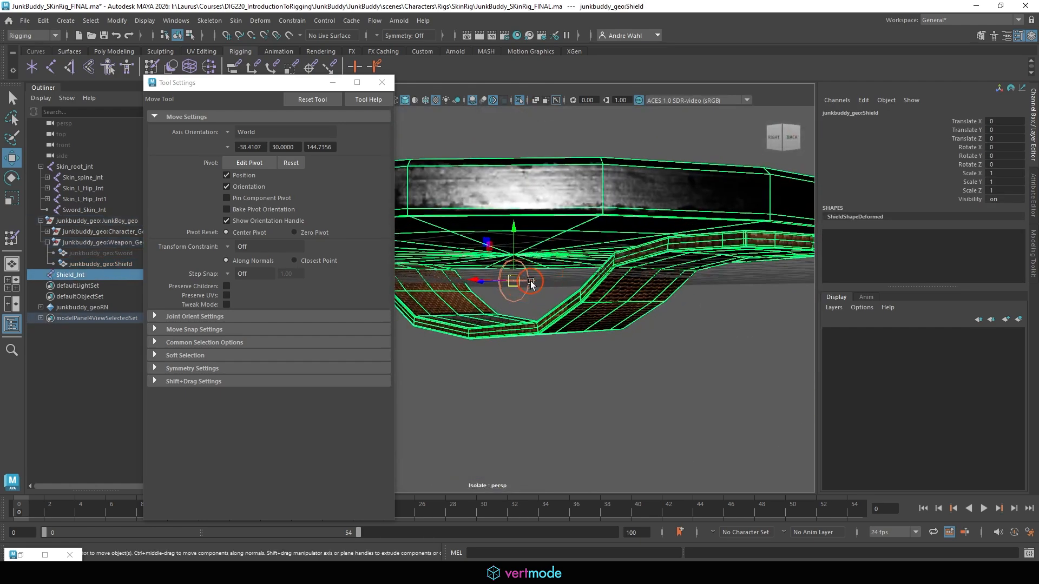
left_click_drag(651, 315, 688, 277, "alt")
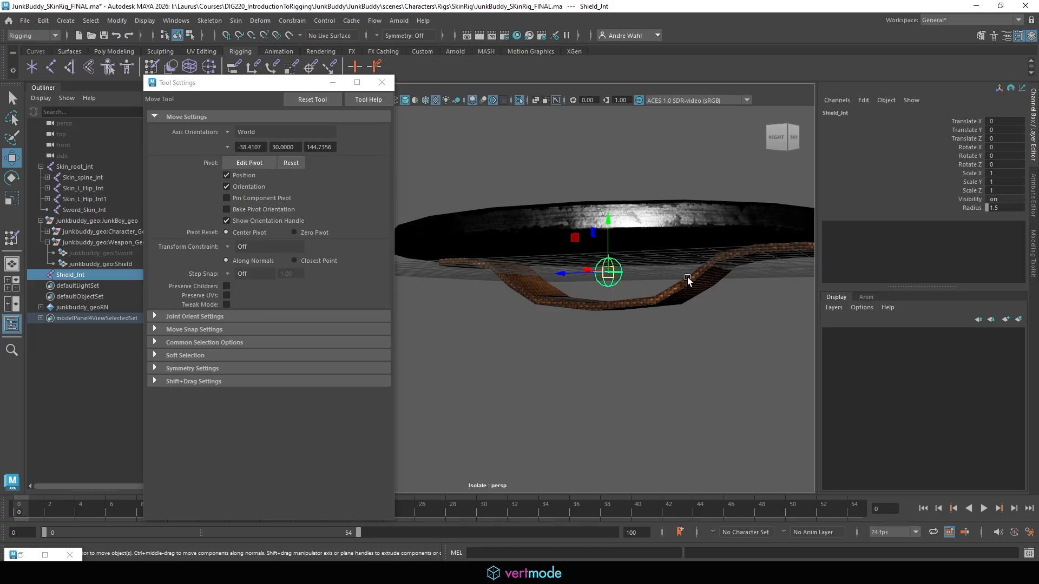
mouse_move(614, 258)
left_mouse_down("alt")
mouse_move(614, 230)
mouse_move(683, 278)
mouse_move(677, 302)
mouse_move(612, 267)
mouse_move(610, 245)
left_mouse_up("alt")
left_click_drag(618, 312, 680, 319, "alt")
Step: Bind the isolated shield mesh to the raised Shield_Jnt with Bind Skin, and select the joint
left_click(695, 274)
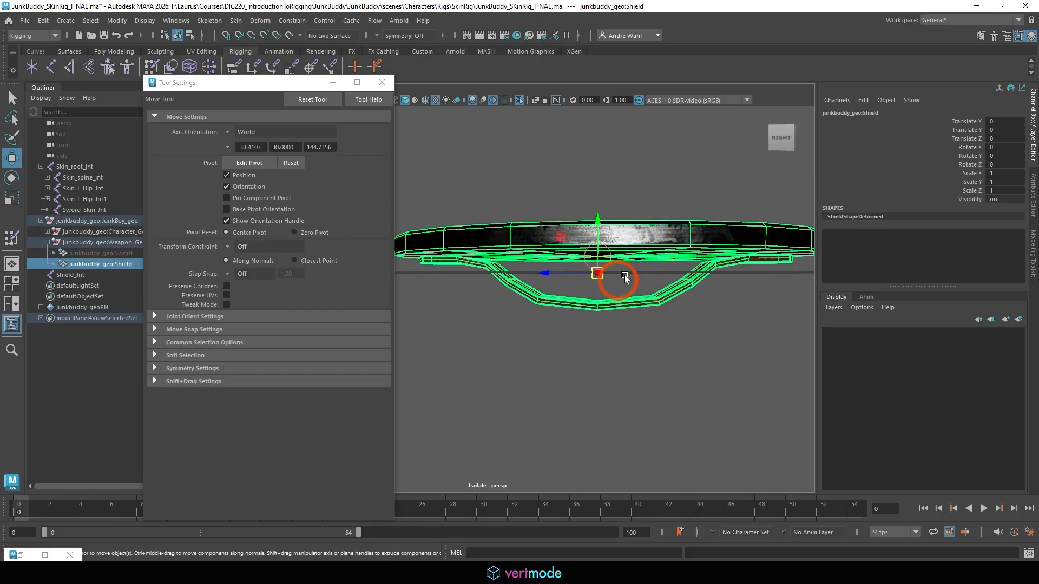
key("q")
left_click(599, 259, "shift")
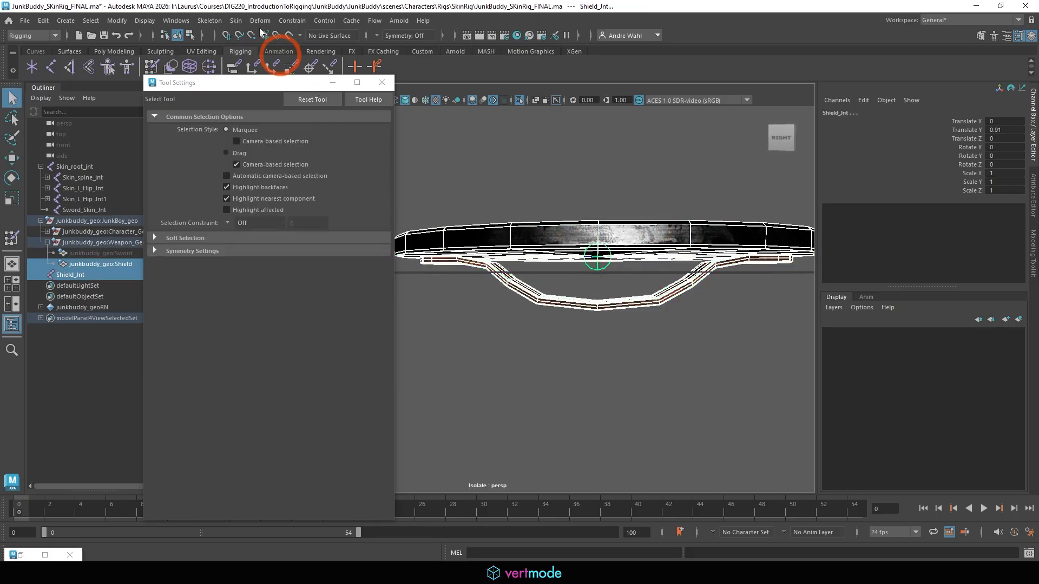
left_click(235, 20)
left_click(429, 172)
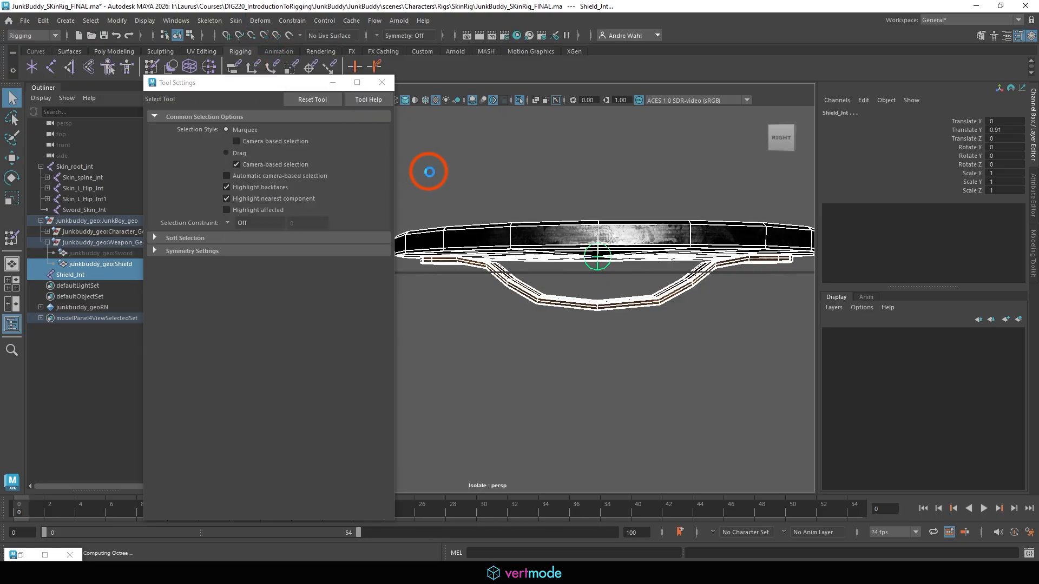
left_click(598, 258)
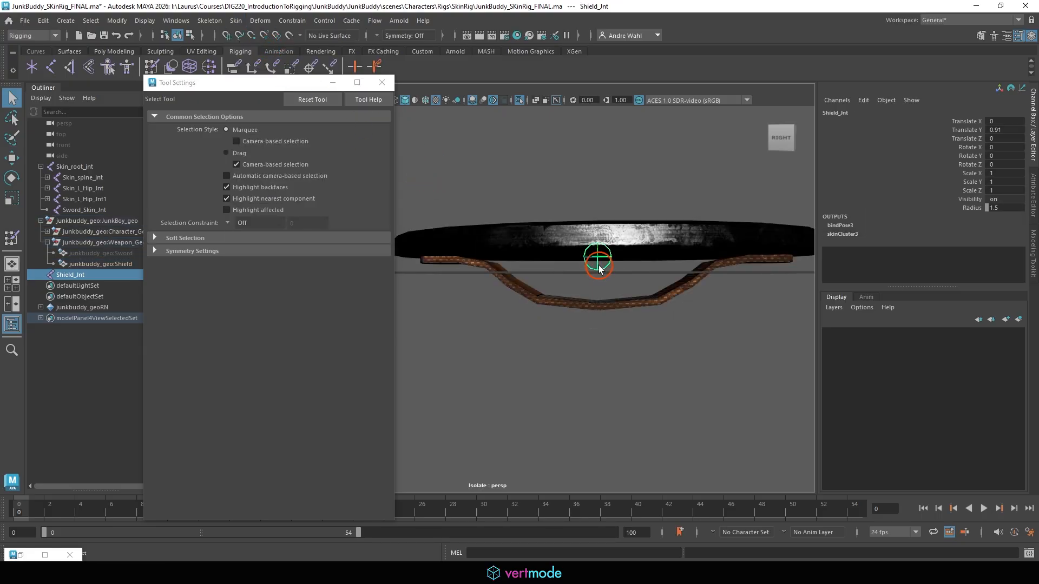
Step: Test-move Shield_Jnt, undo the move, and inspect the shield mesh's influences with the Paint Skin Weights Tool
key("w")
left_click_drag(598, 258, 693, 178)
key("ctrl+z")
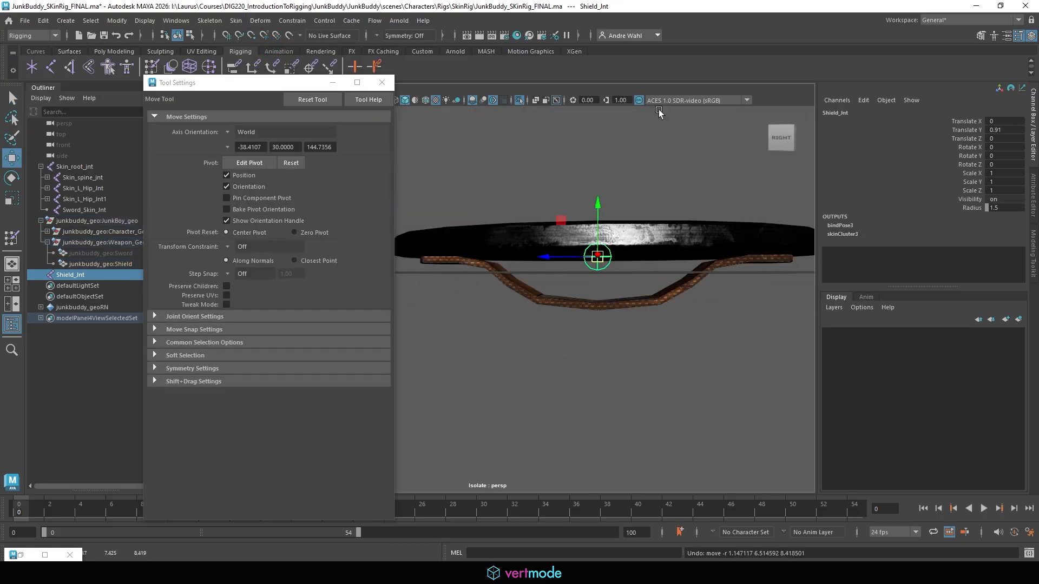
left_click(567, 247)
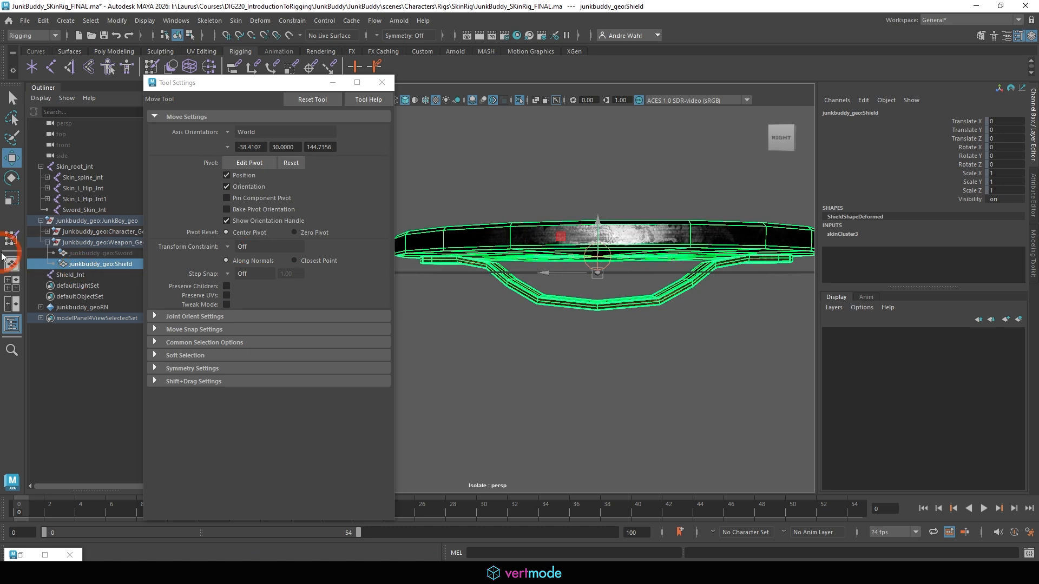
left_click(11, 238)
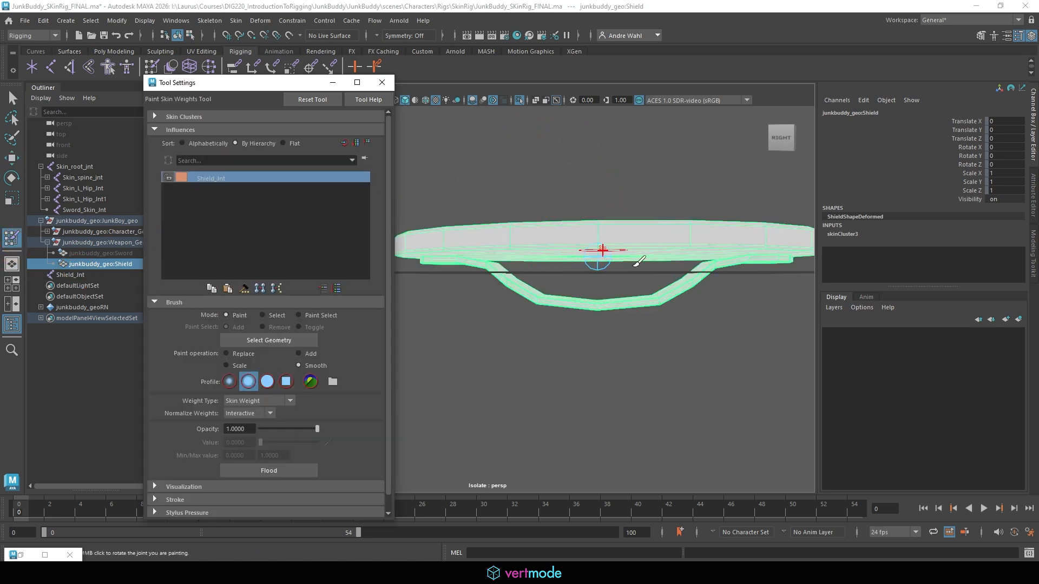
left_click(382, 82)
left_click(11, 97)
key("g")
left_click(594, 265)
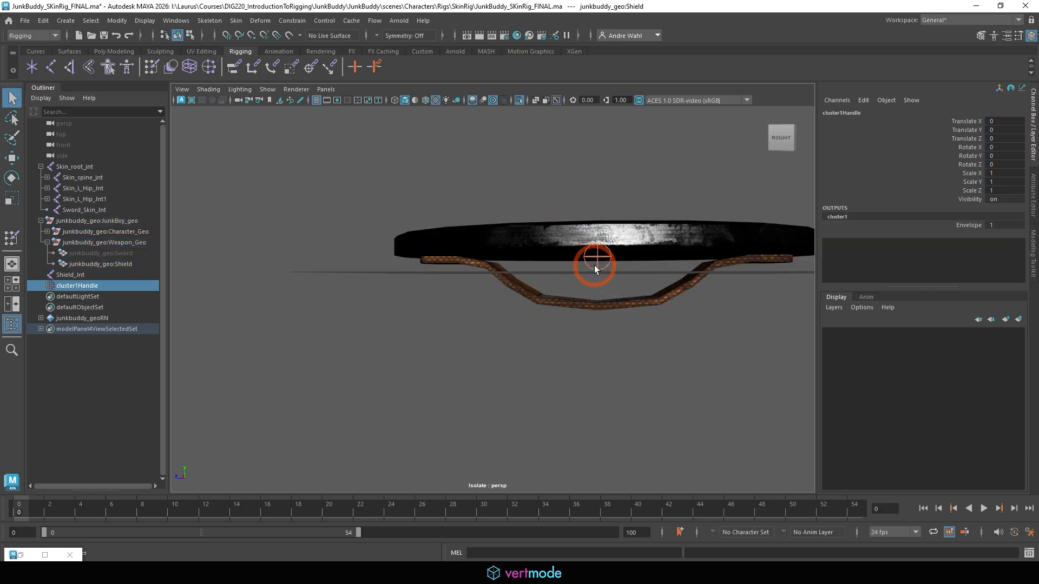
left_click(70, 284)
left_click(426, 377)
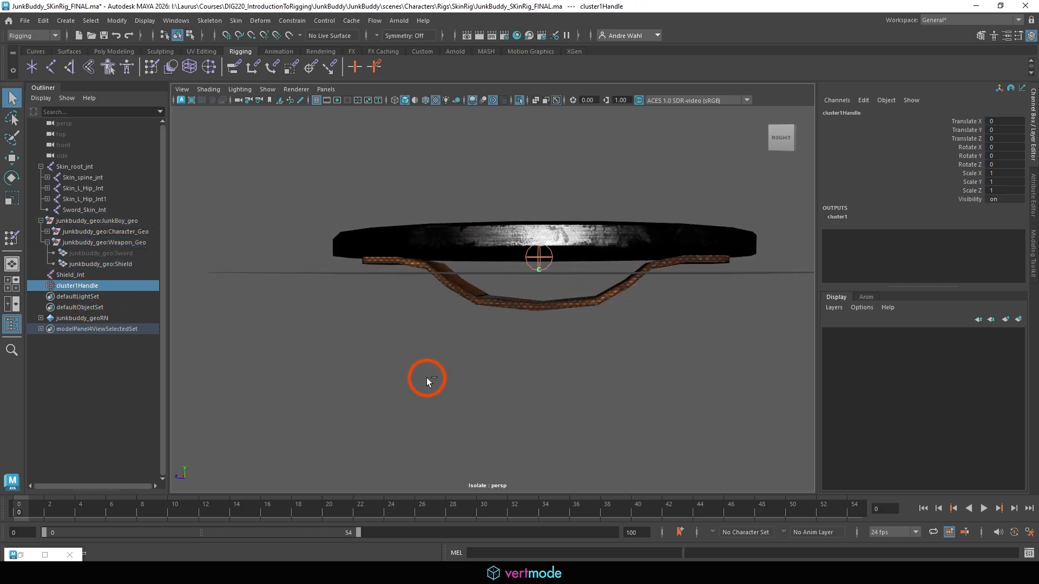
key("ctrl+z")
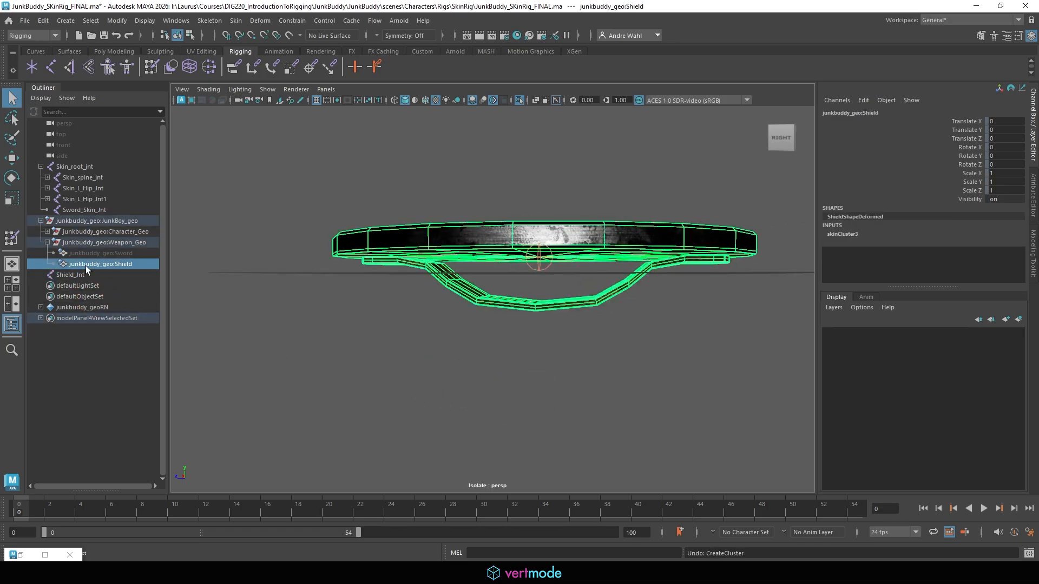
Step: Turn off isolation and parent Shield_Jnt under Skin_root_jnt
left_click(71, 274)
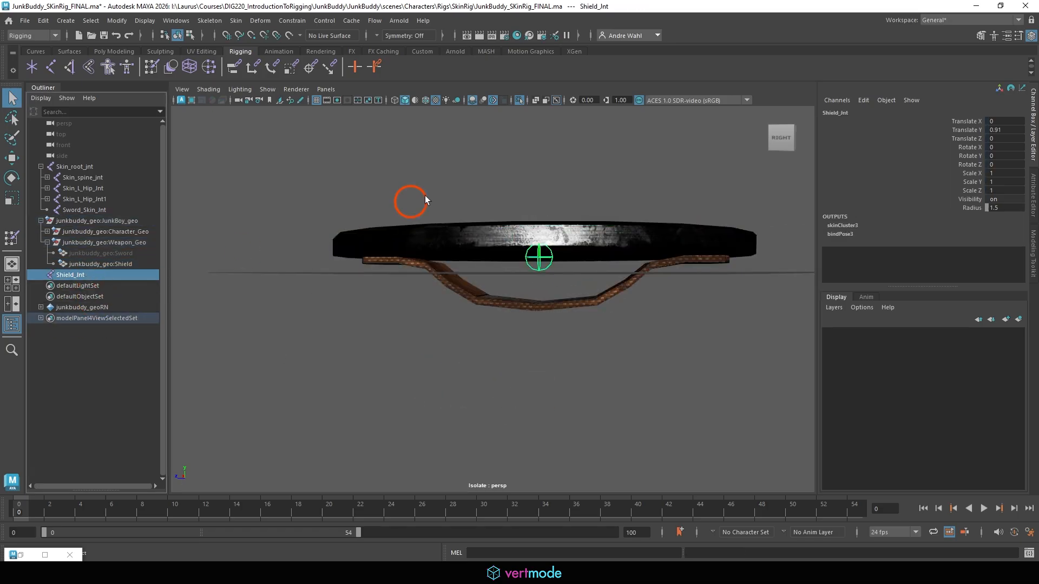
left_click(519, 100)
left_click_drag(547, 219, 479, 161, "alt")
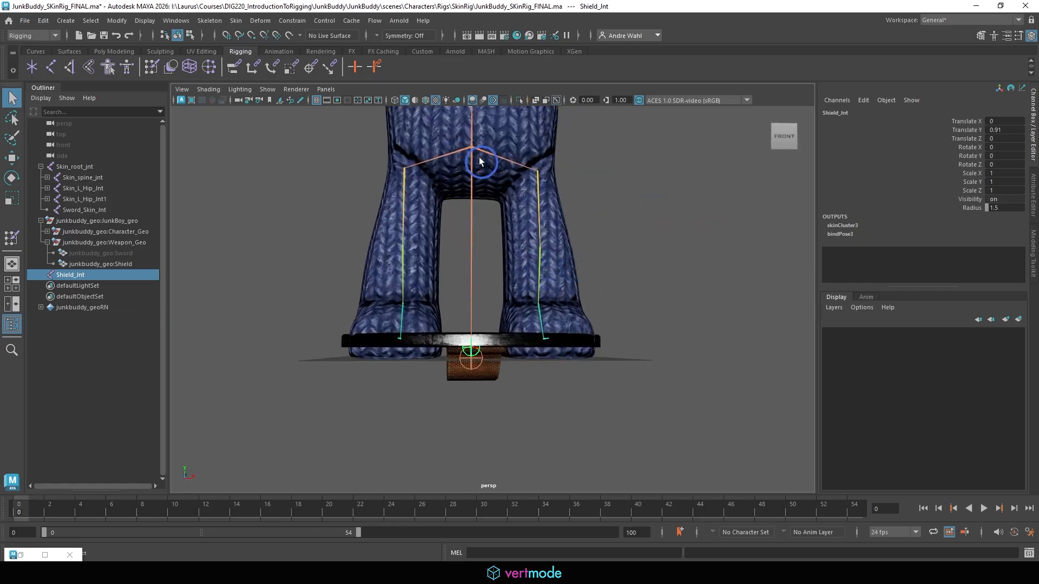
left_click(475, 147, "shift")
key("p")
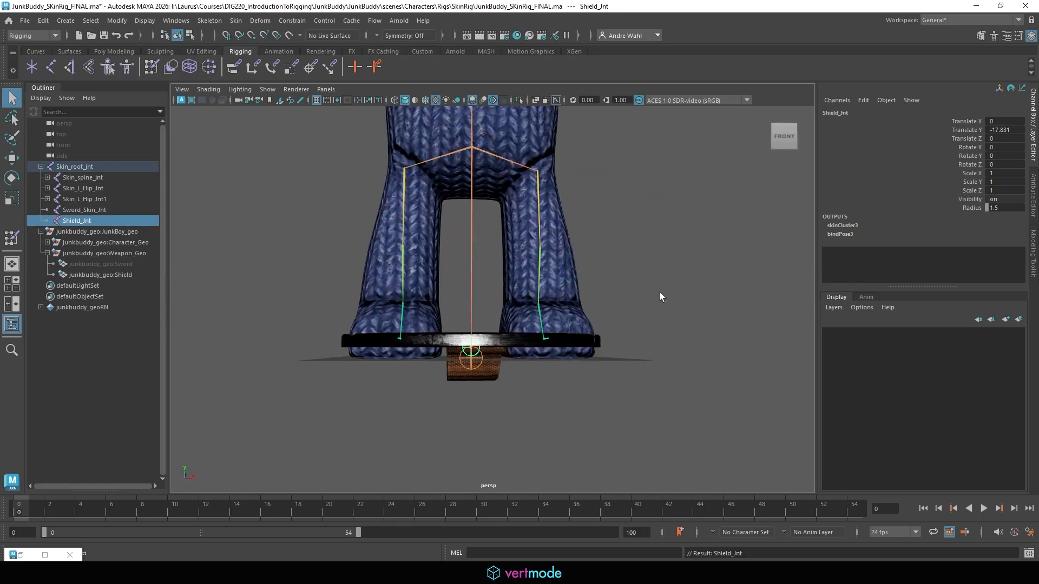
Step: Try moving the parented Shield_Jnt to test the shield's binding, and undo the move
left_click(460, 363)
left_click(477, 346)
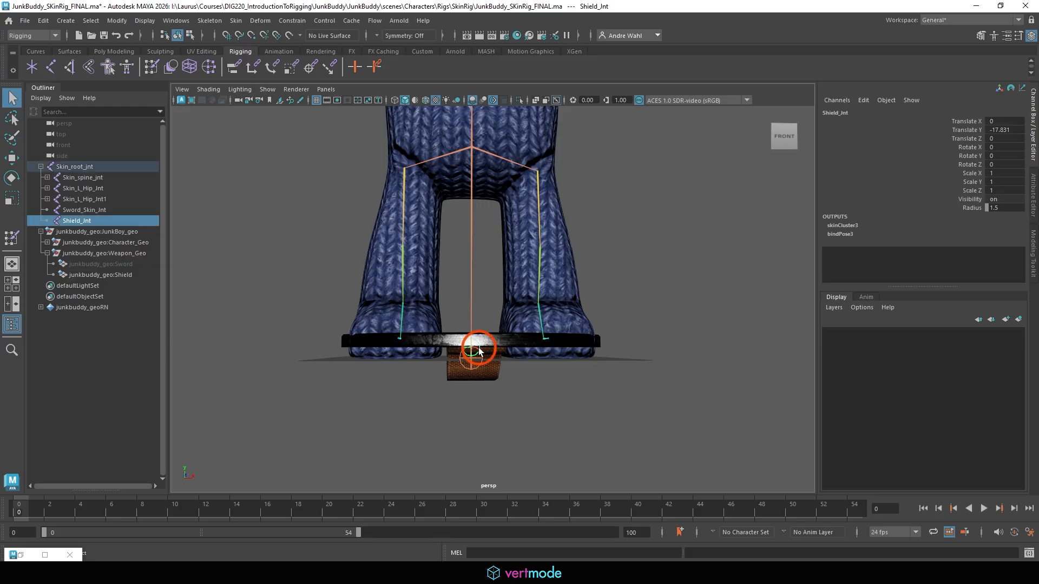
key("w")
left_click_drag(476, 346, 528, 320)
key("ctrl+z")
left_click(751, 345)
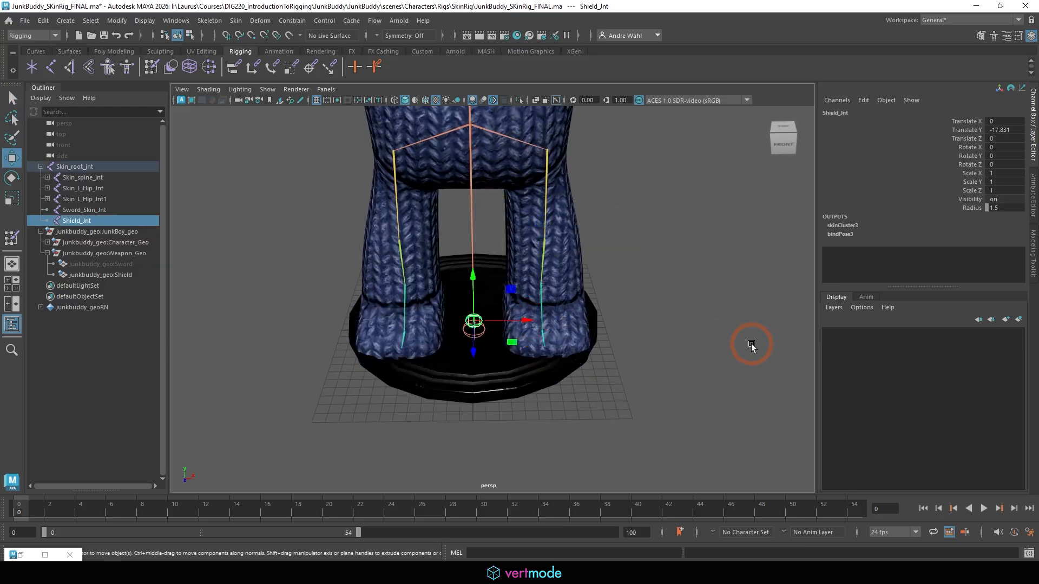
Step: Set the sword mesh's Visibility to 1 and save the skin rig scene
scroll(595, 330, "down", 3)
left_click_drag(584, 339, 632, 295, "alt")
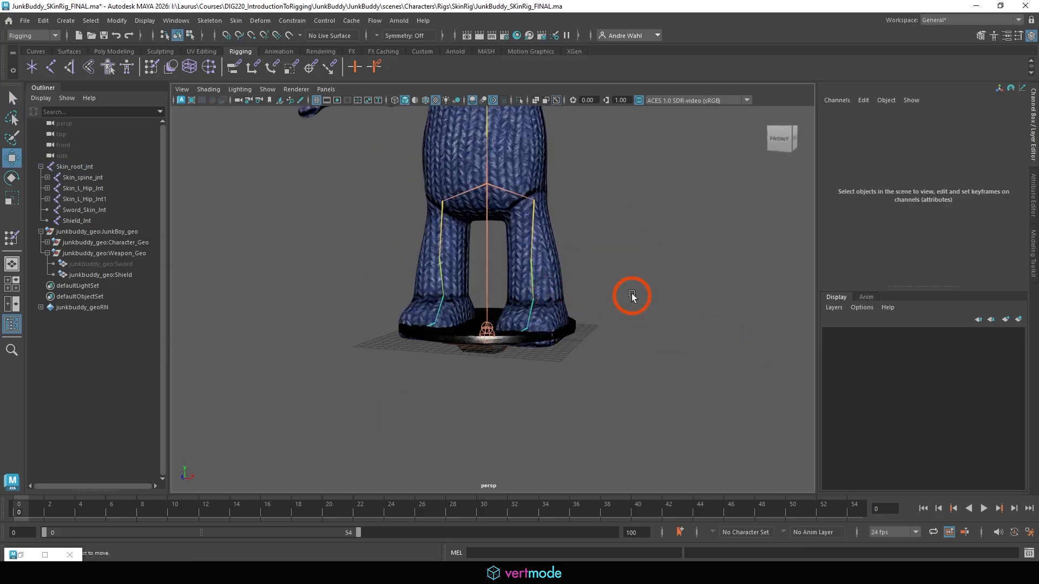
left_click(115, 265)
left_click(1009, 200)
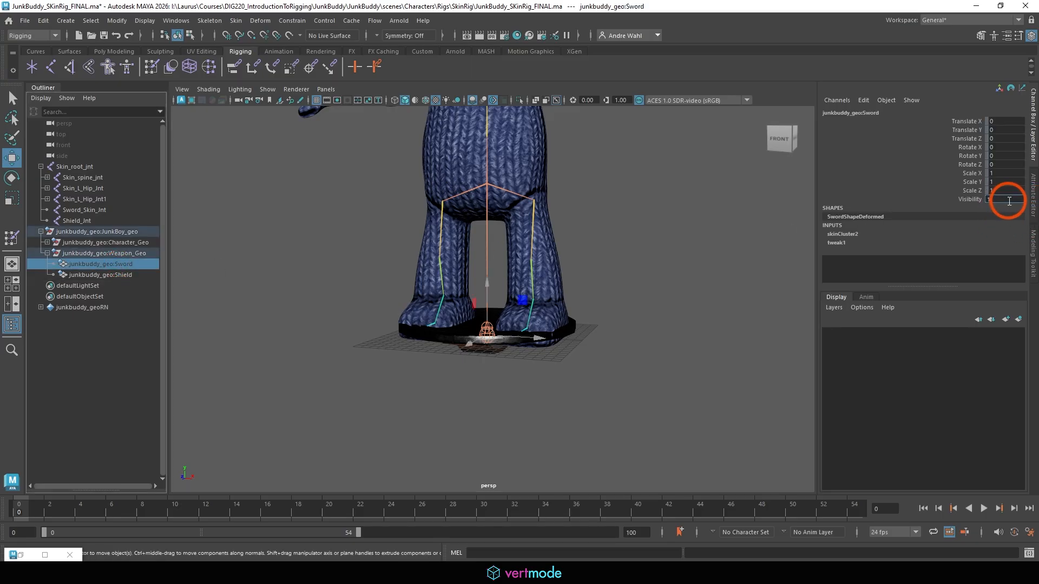
type("1")
key("Return")
left_click(651, 307)
left_click_drag(652, 308, 602, 354, "alt")
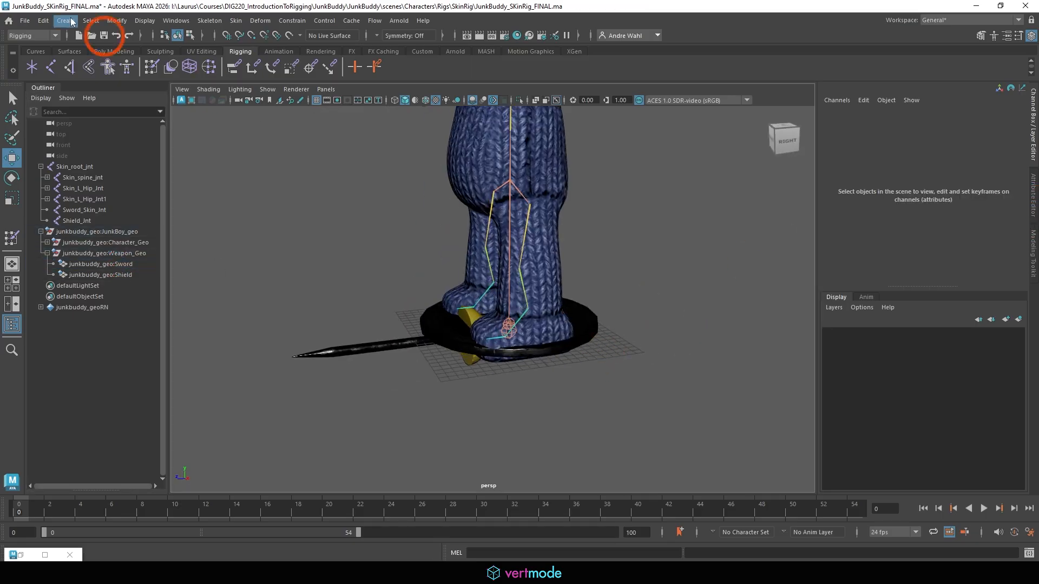
left_click(25, 21)
left_click(66, 70)
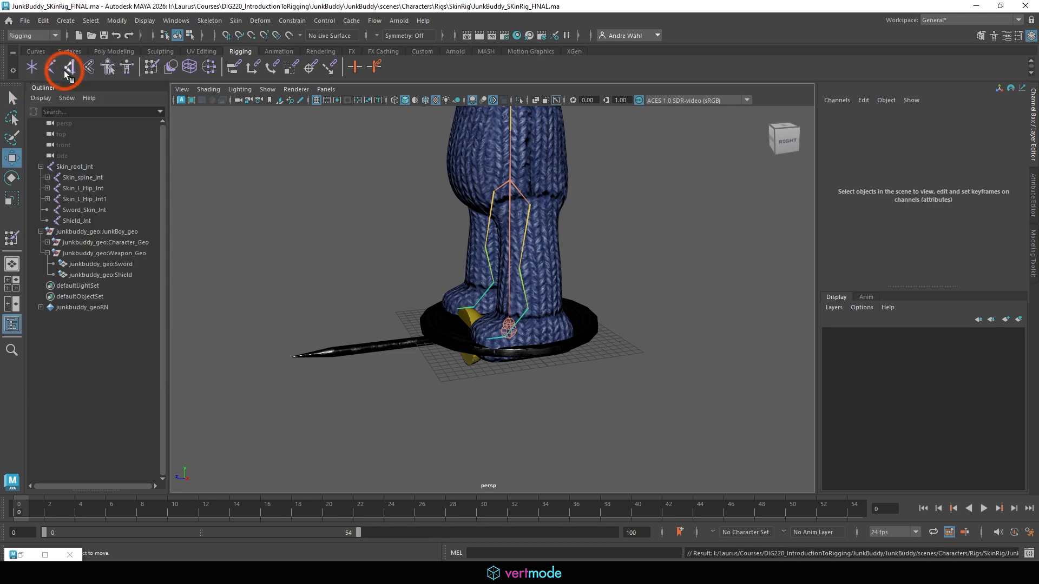
Step: Open the control rig scene Junkbuddy_ctrl_Rig_14.ma from the ControlRig/WIP folder
left_click(22, 23)
left_click(49, 54)
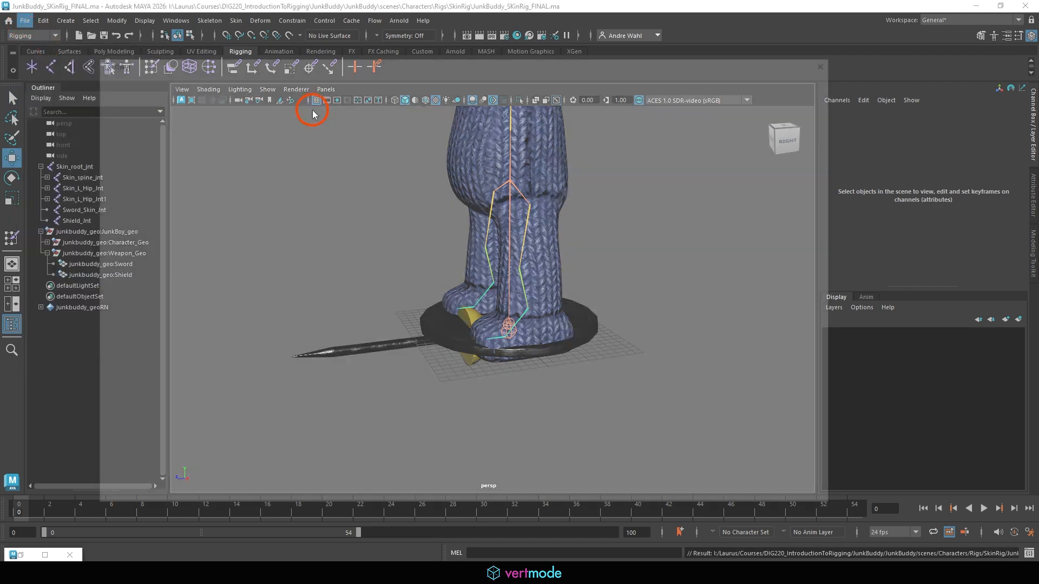
left_click(788, 80)
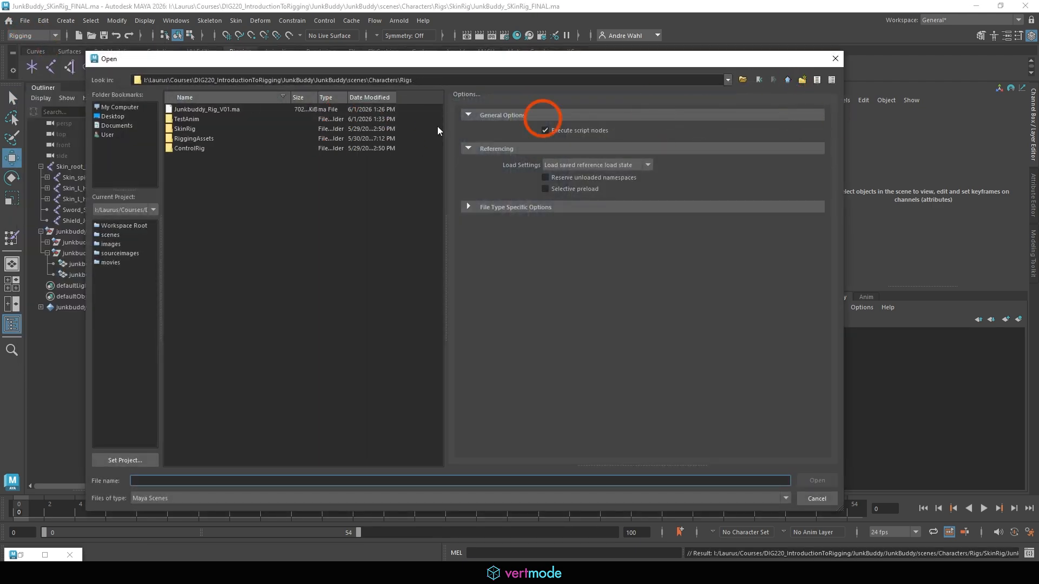
left_click(214, 139)
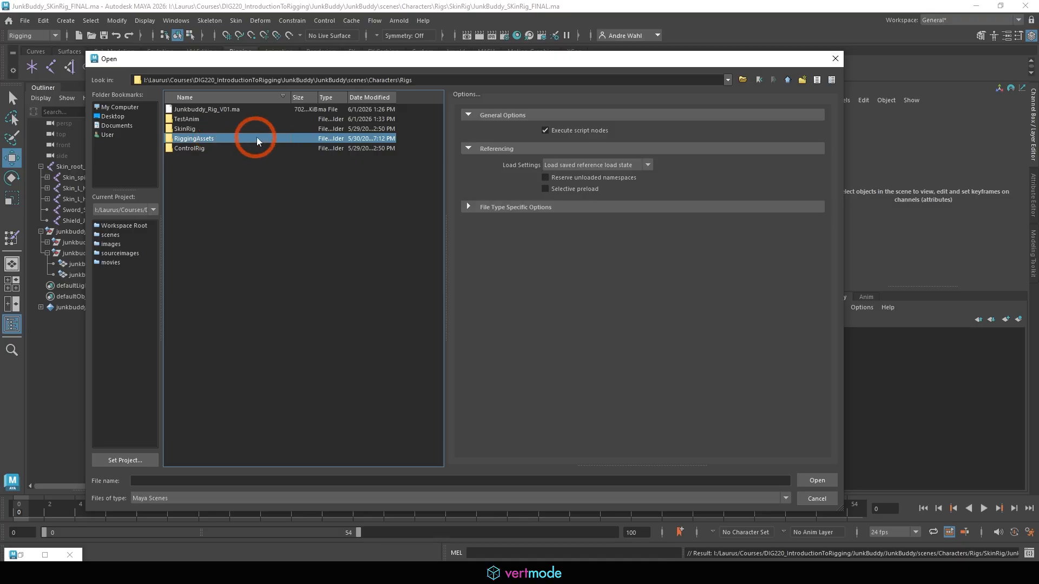
double_click(209, 147)
double_click(198, 109)
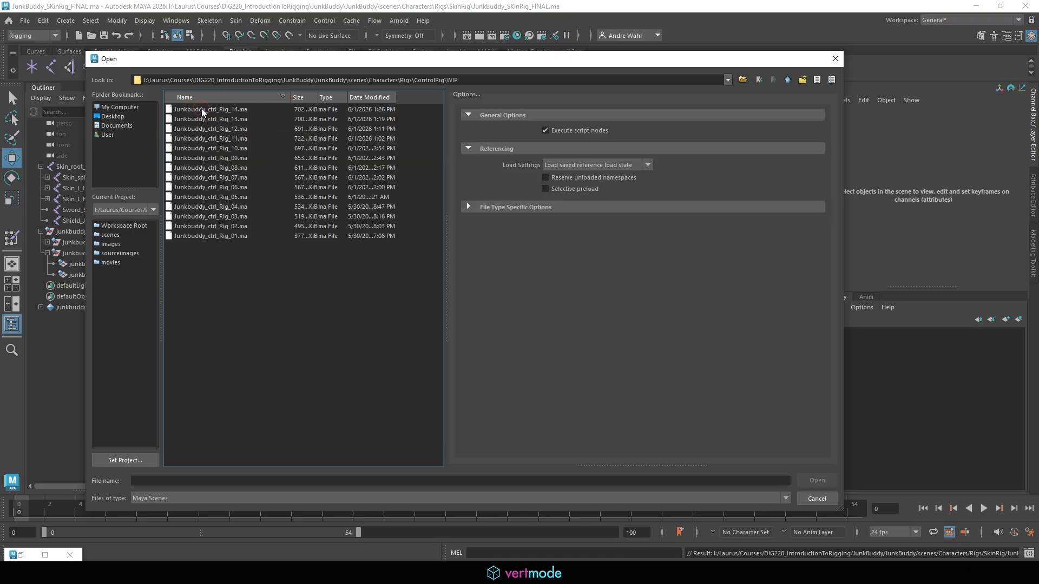
left_click(239, 109)
left_click(818, 481)
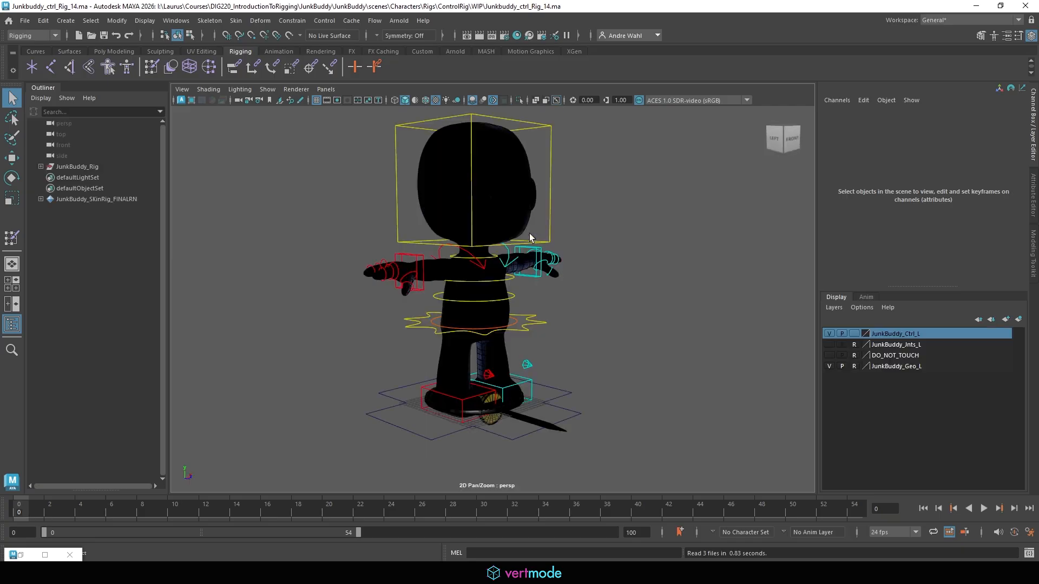
Step: Check the sword and shield at the feet by toggling the JunkBuddy_Geo_L layer, and turn off textured display
left_click_drag(610, 335, 536, 355, "alt")
middle_click_drag(536, 355, 549, 249, "alt")
right_click_drag(550, 249, 703, 303, "alt")
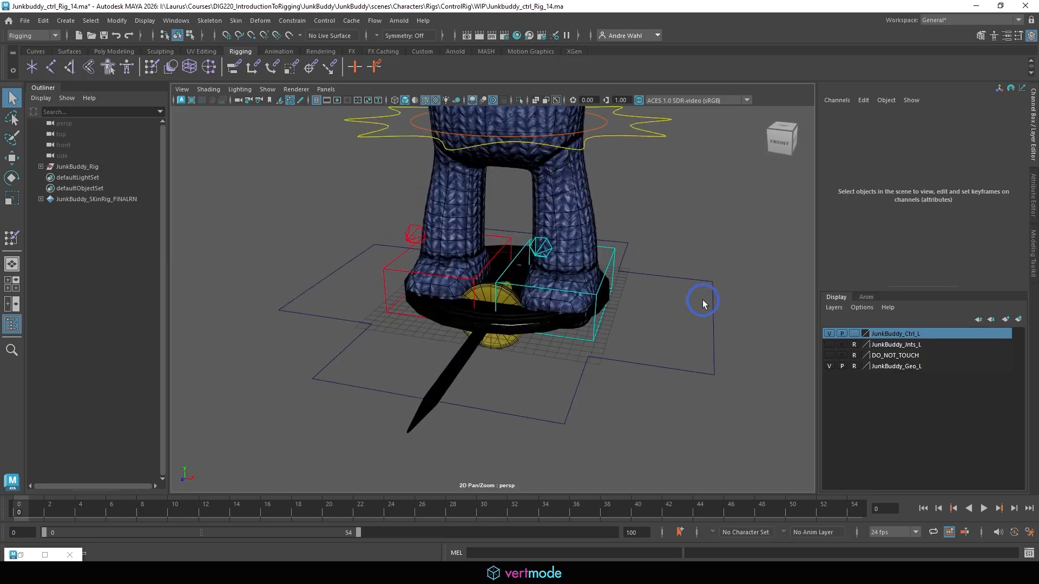
left_click(830, 366)
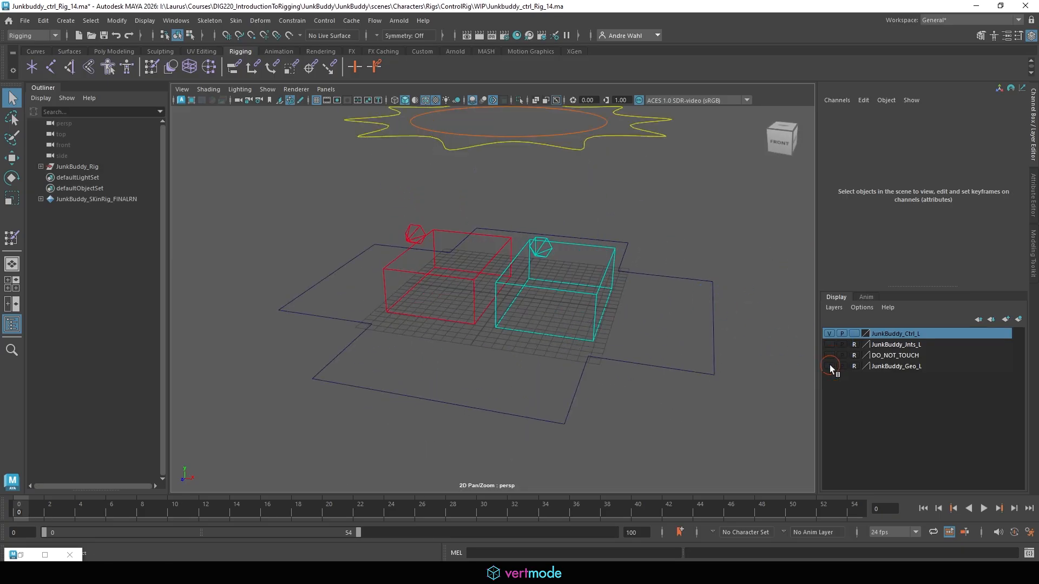
left_click(830, 367)
scroll(490, 279, "up", 3)
left_click_drag(491, 280, 509, 310, "alt")
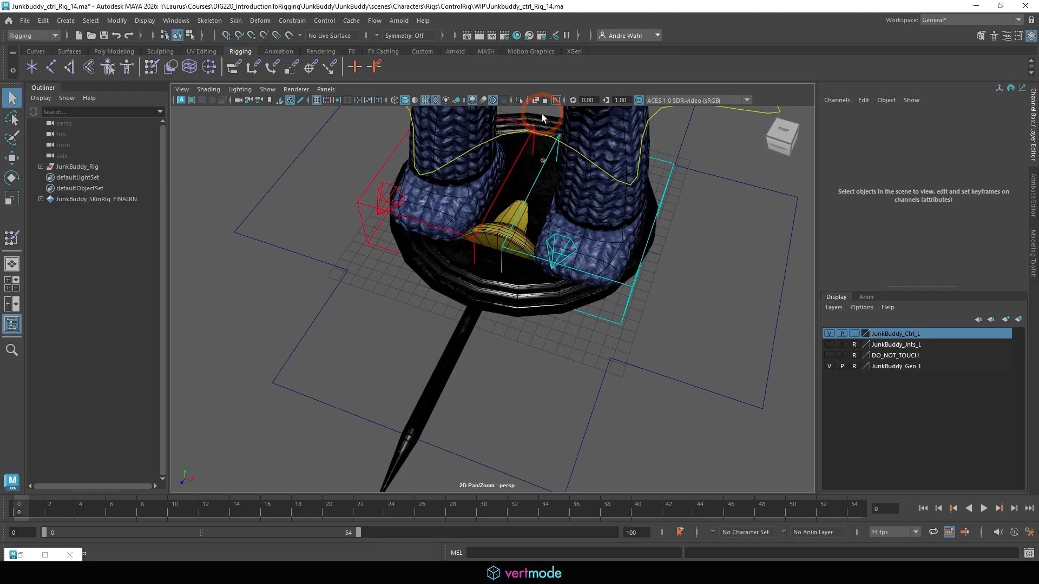
left_click(422, 101)
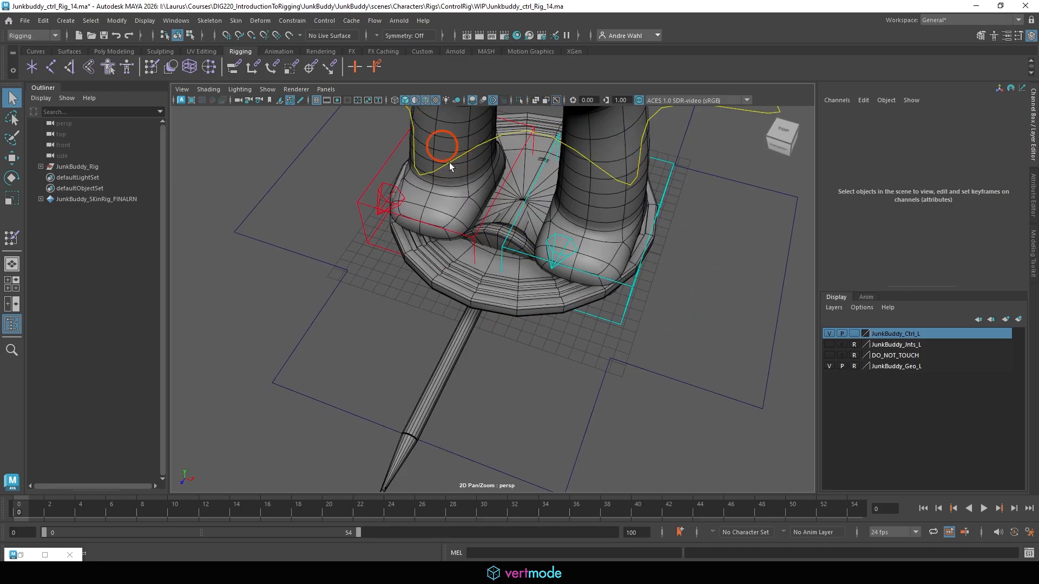
right_click_drag(449, 162, 501, 232, "alt")
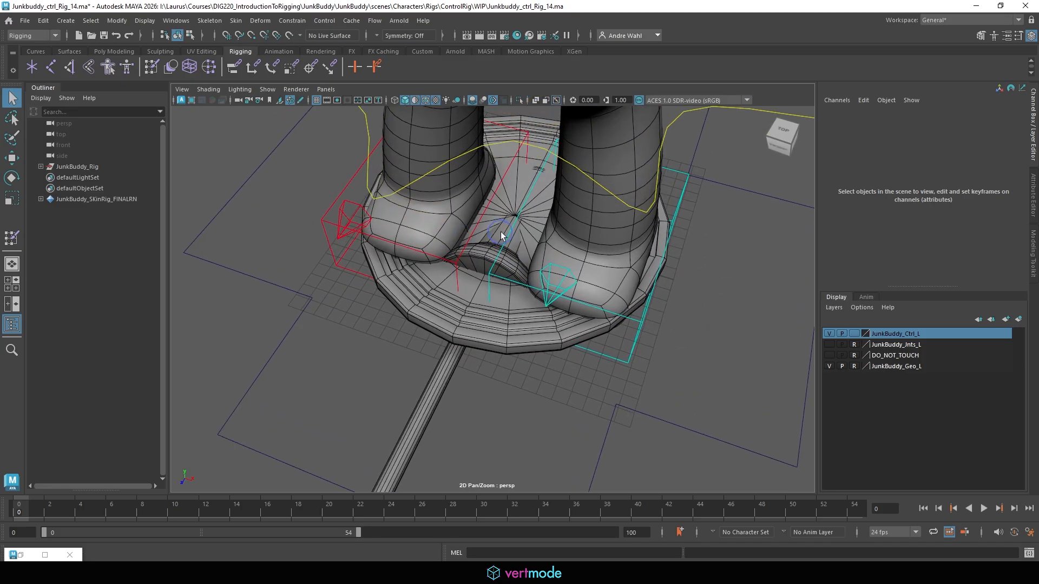
Step: Show the JunkBuddy_Jnts_L layer and switch it from reference to normal display so its joints are selectable
left_click(829, 345)
right_click_drag(520, 257, 635, 305, "alt")
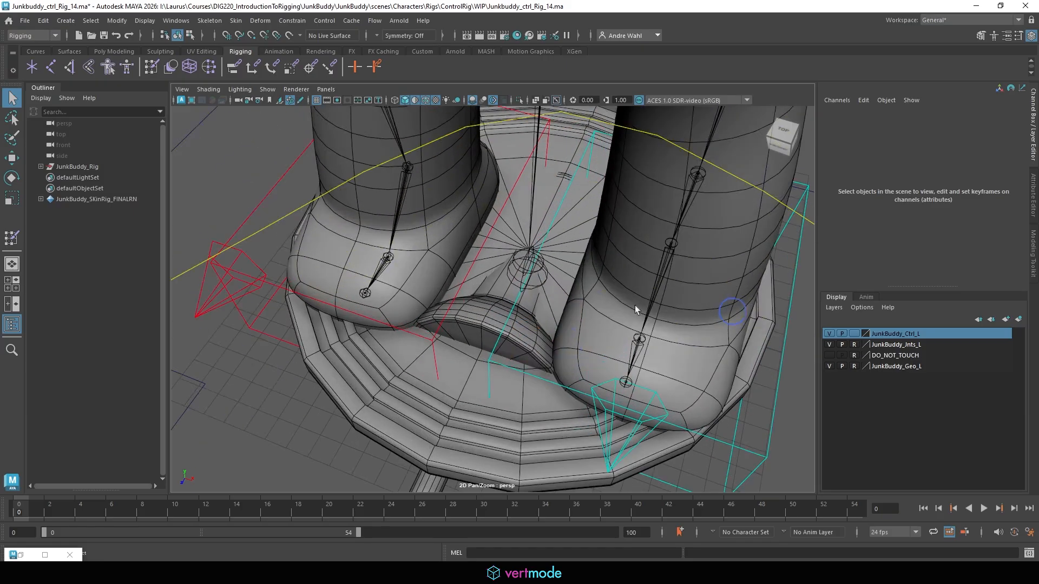
left_click_drag(635, 306, 554, 273, "alt")
right_click_drag(554, 274, 224, 223, "alt")
middle_click_drag(336, 224, 318, 181, "alt")
left_click(923, 314)
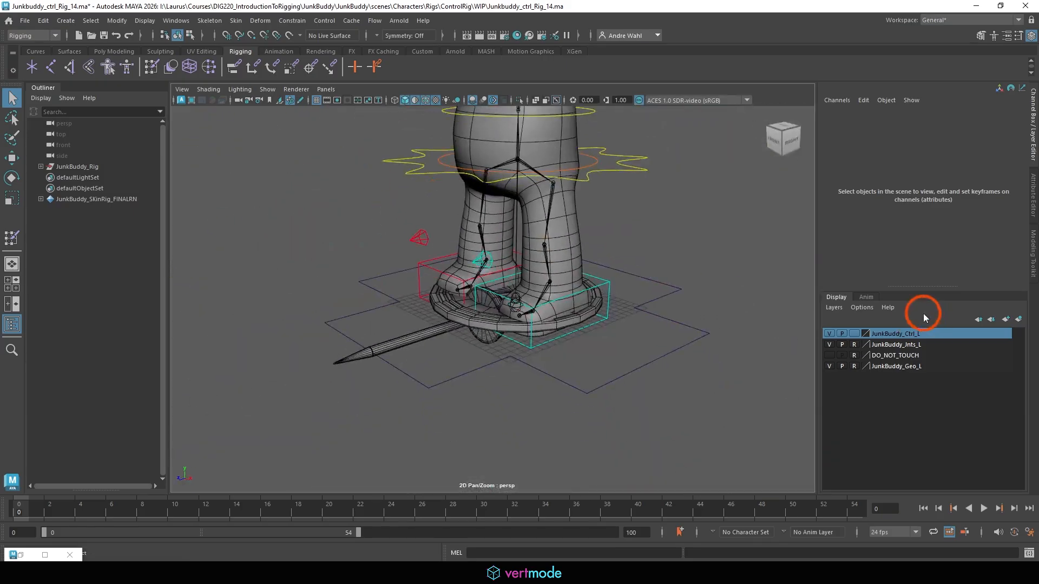
left_click(854, 345)
right_click_drag(758, 328, 550, 308, "alt")
left_click_drag(550, 309, 622, 352, "alt")
right_click_drag(622, 351, 828, 336, "alt")
middle_click_drag(496, 352, 545, 332, "alt")
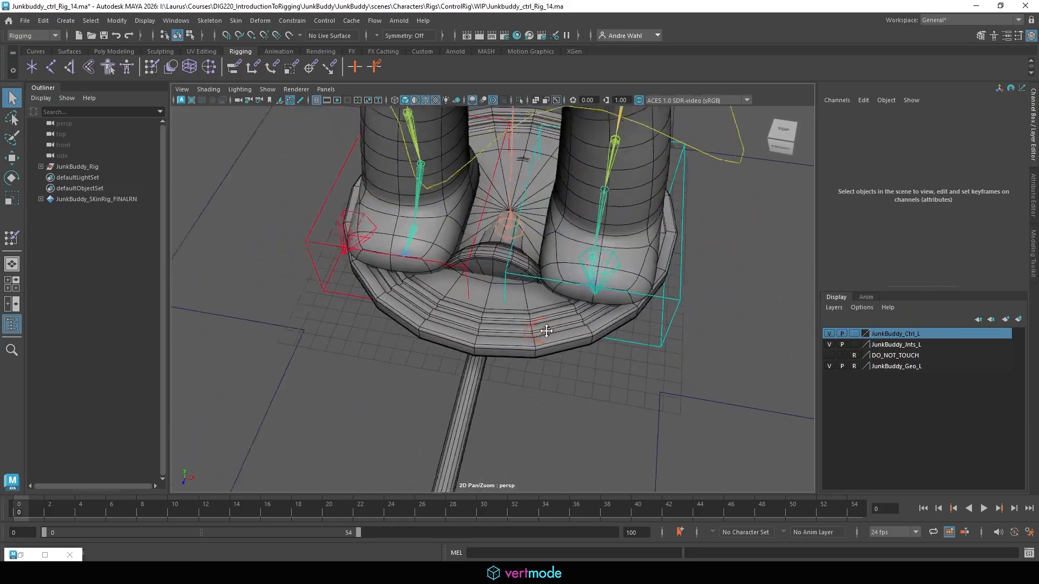
left_click_drag(545, 331, 511, 322, "alt")
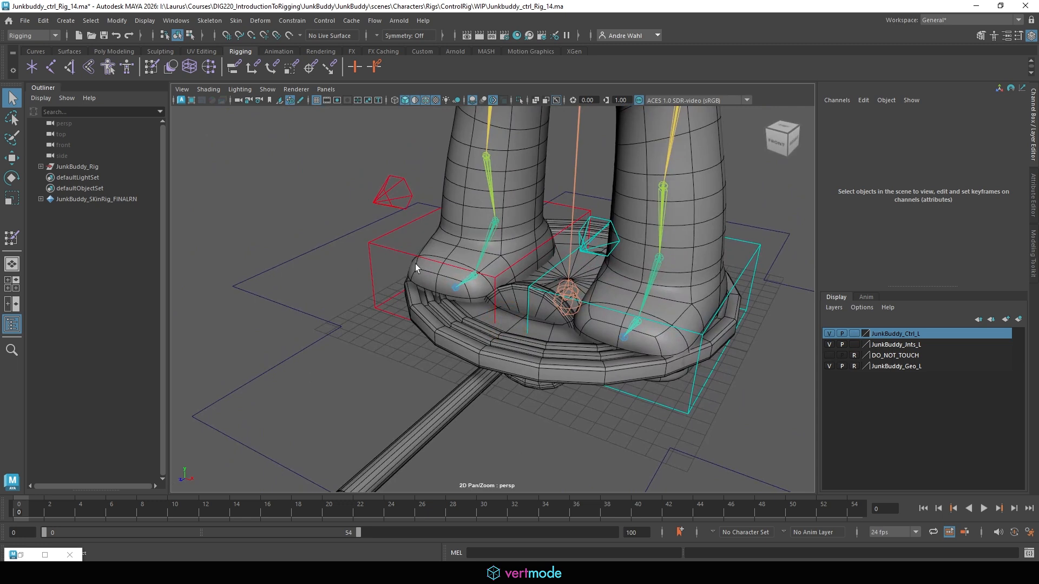
Step: Create a single joint beside the feet at about Translate X -23.2, and duplicate it to about Translate X -19.7
left_click(210, 20)
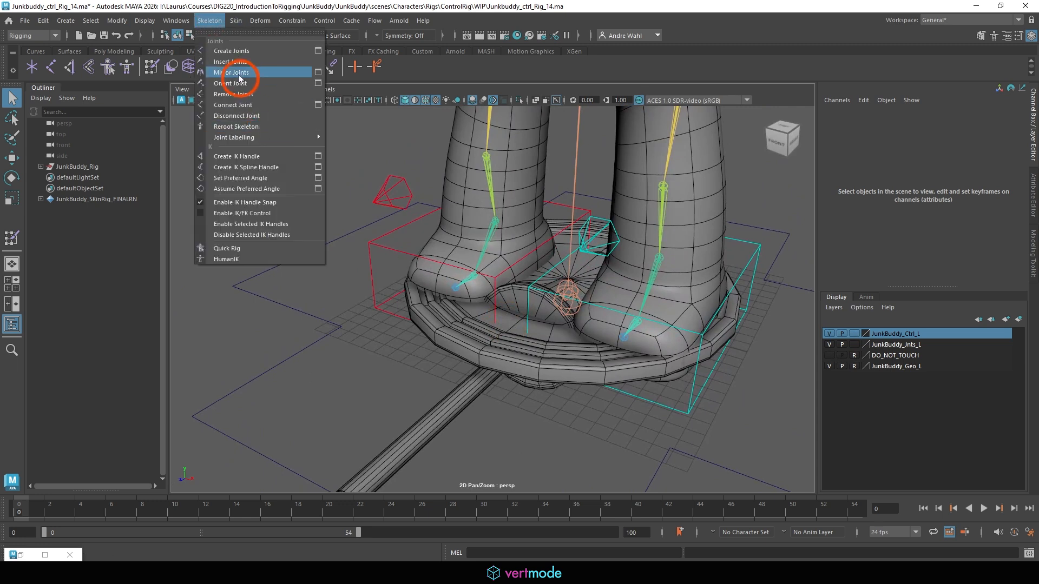
left_click(226, 54)
left_click(309, 242)
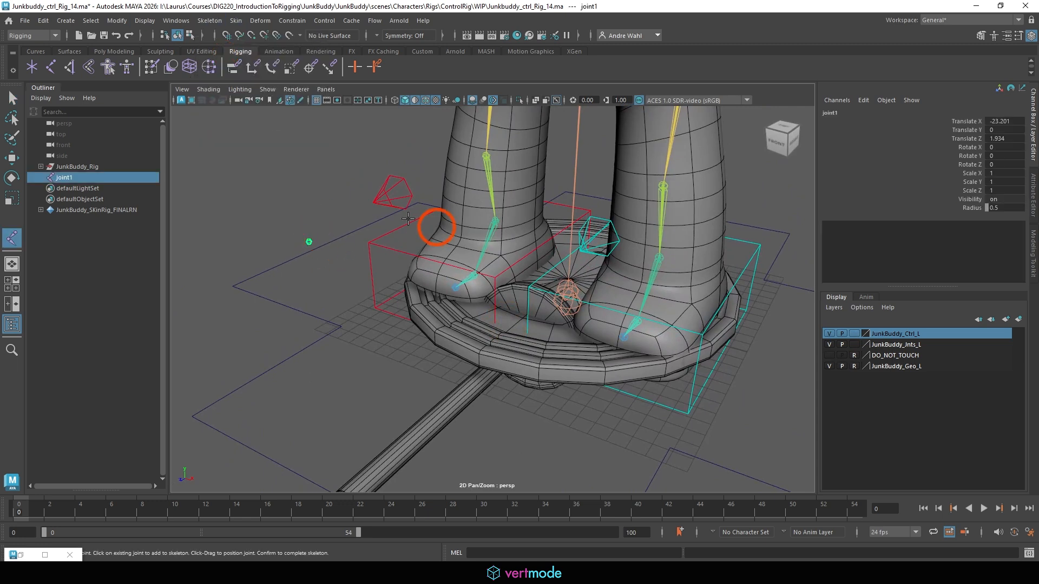
middle_click_drag(371, 220, 375, 211, "alt")
key("w")
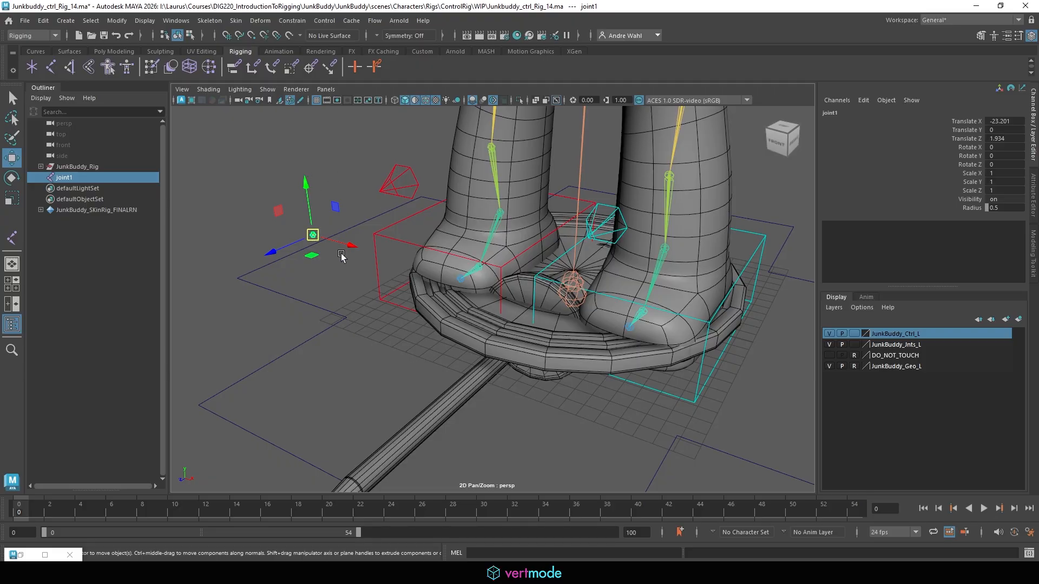
key("ctrl+d")
left_click_drag(340, 244, 370, 253)
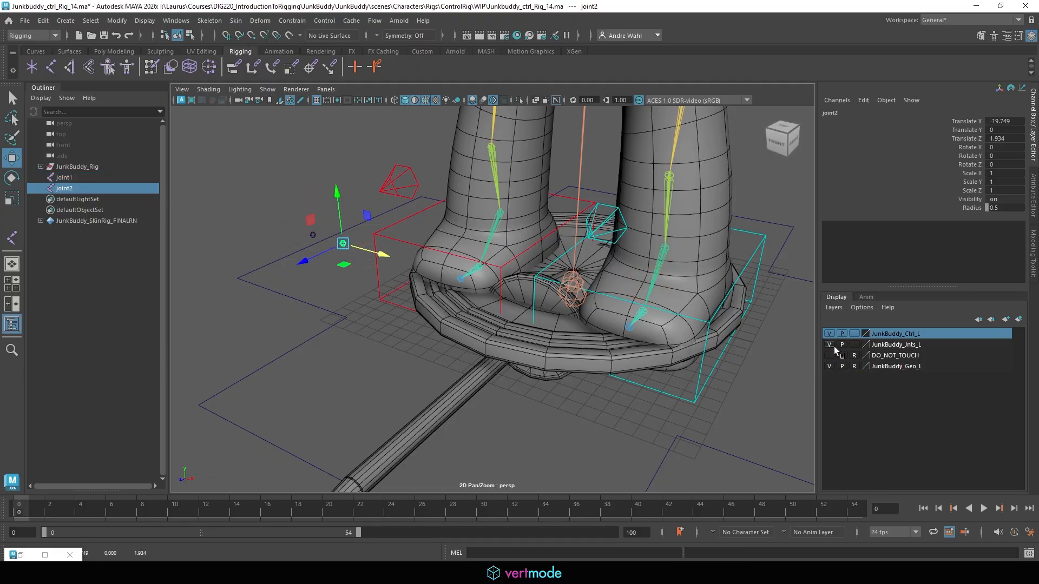
Step: Hide the JunkBuddy_Geo_L layer and point-snap the duplicate joint2 onto the lower weapon joint at the origin
left_click(829, 344)
left_click(829, 344)
left_click(830, 366)
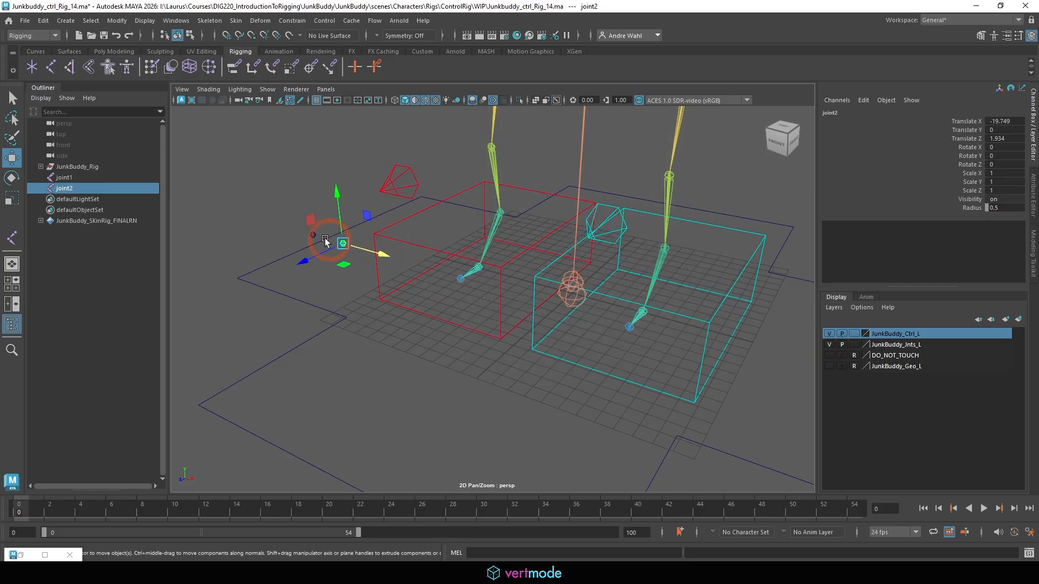
left_click_drag(342, 251, 563, 309)
left_click(410, 192)
key("v")
left_click(560, 324)
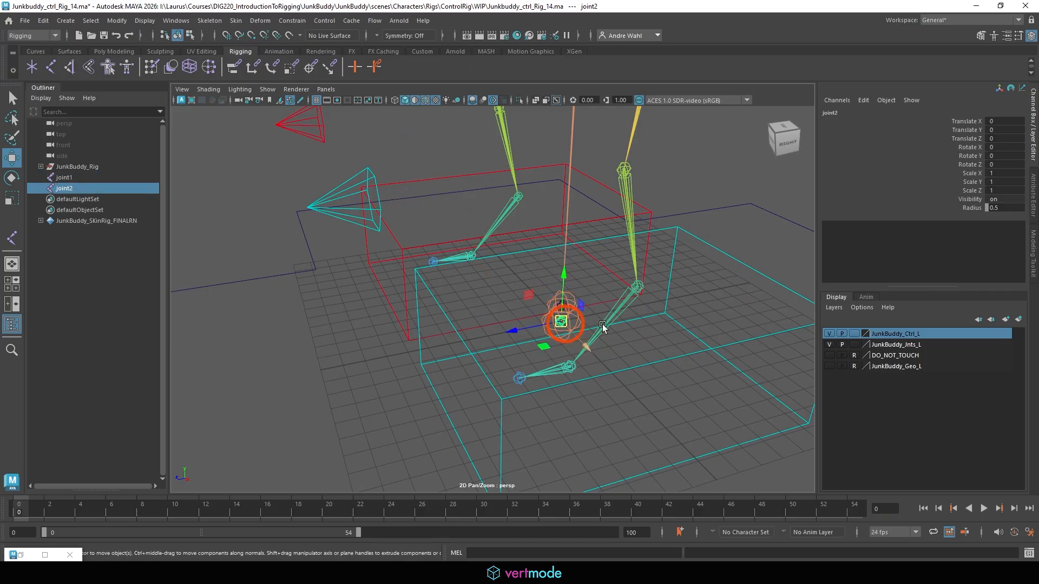
Step: Rename joint2 at the origin to Sword_Ctrl_Jnt and joint1 just above it to Shield_Ctrl_Jnt
left_click(834, 112)
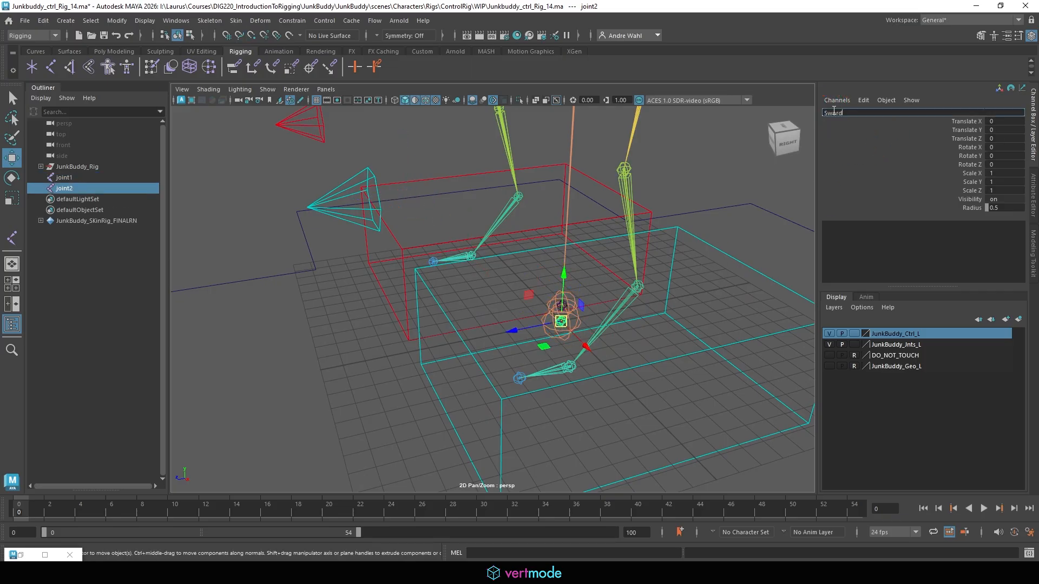
type("Sword_Ctrl_Jnt")
key("Return")
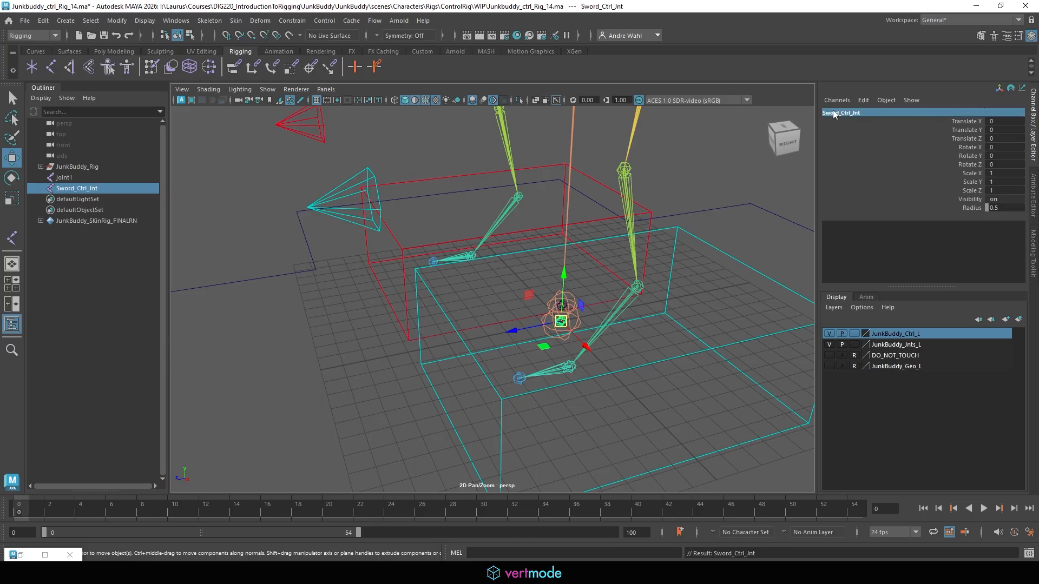
key("q")
left_click(560, 310)
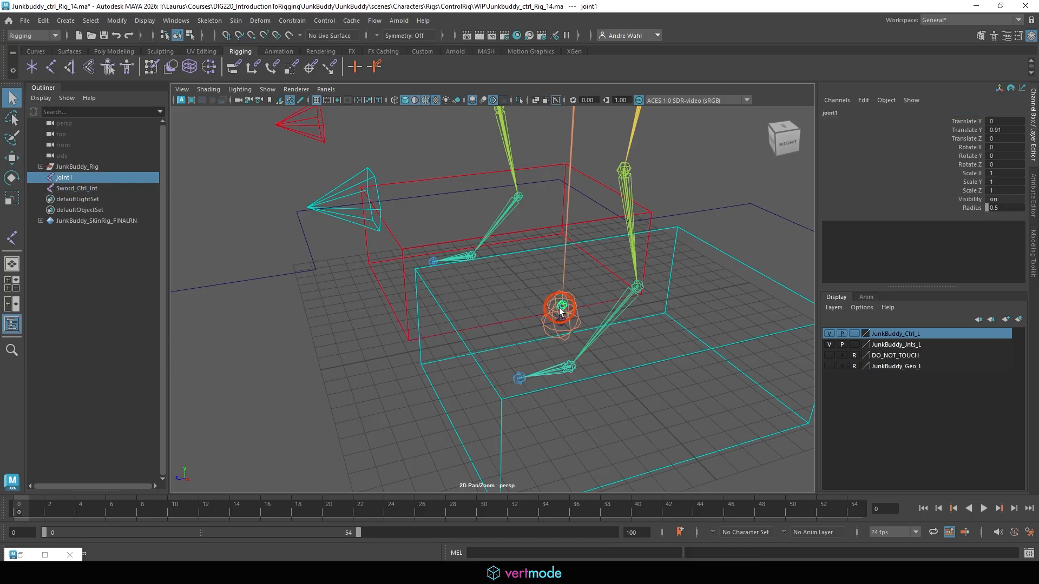
double_click(851, 112)
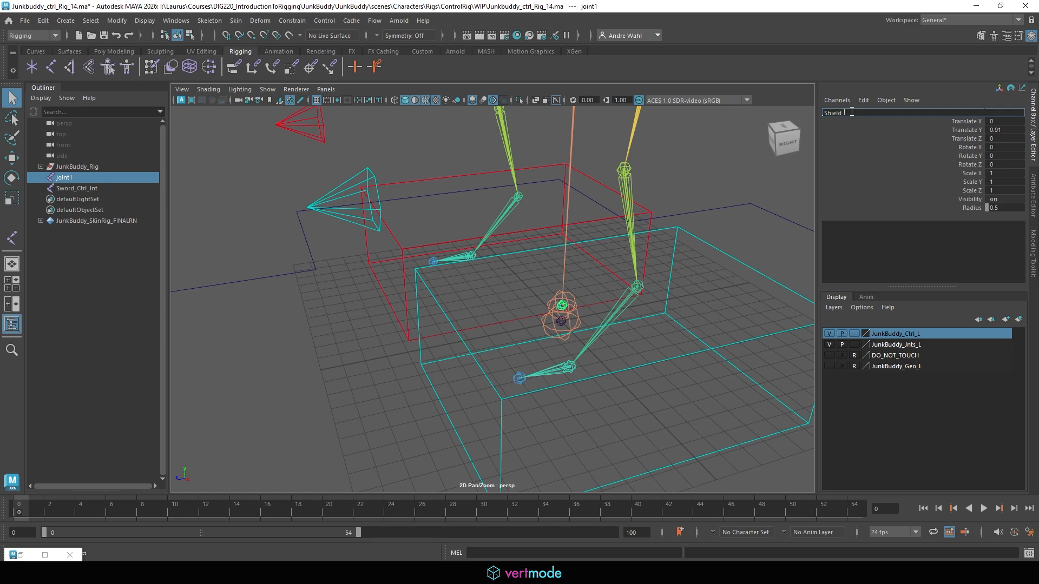
key("Return")
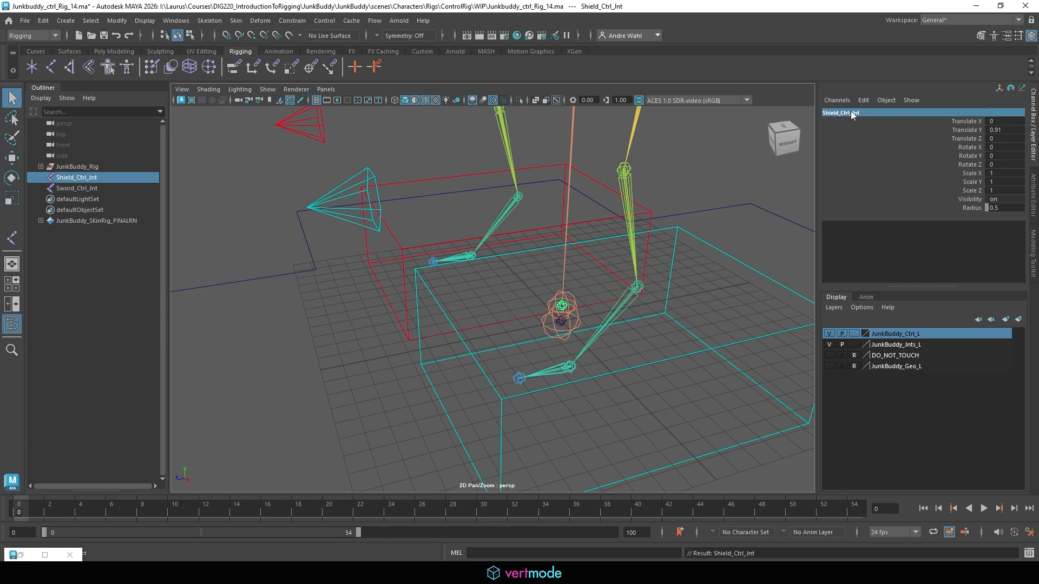
Step: Examine the overlapping skeletons with Sword_Ctrl_Jnt and the root joint selected, toggling the visibility of the JunkBuddy_Jnts_L layer
scroll(633, 281, "up", 5)
middle_click_drag(633, 282, 580, 225, "alt")
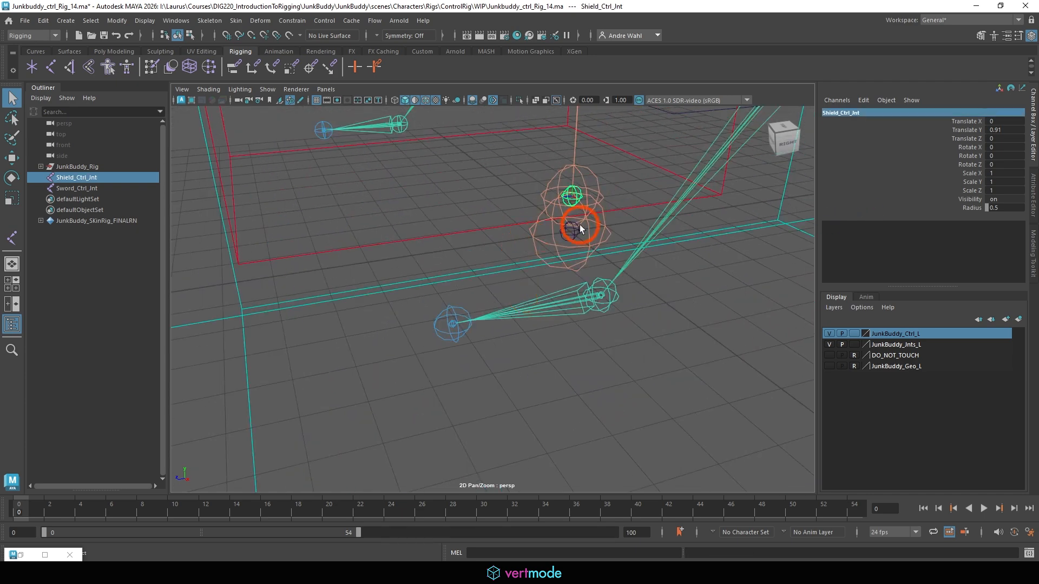
left_click(619, 228)
right_click_drag(619, 228, 838, 208, "alt")
left_click_drag(592, 237, 576, 222, "alt")
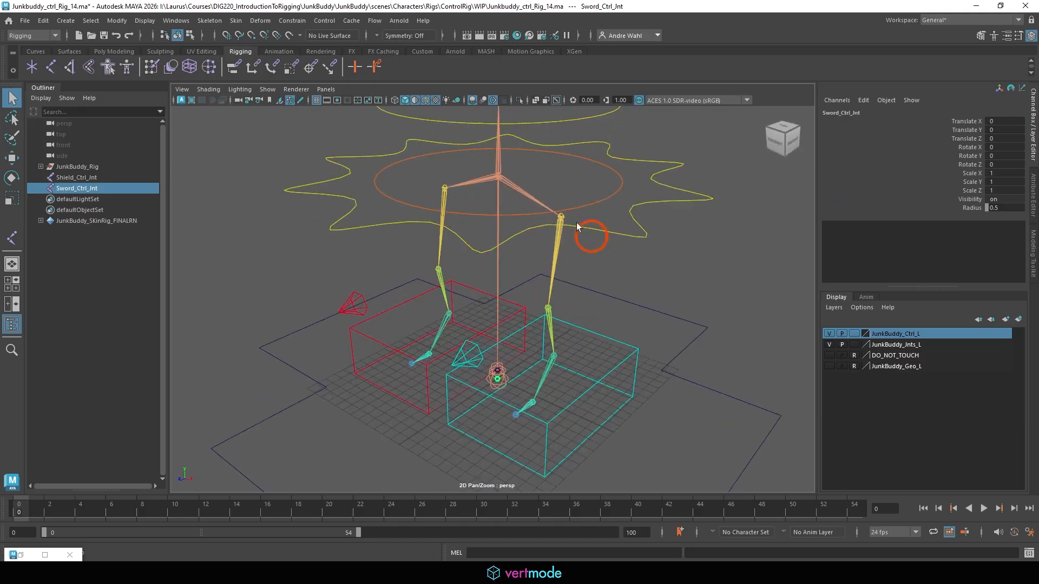
left_click(496, 182)
right_click_drag(496, 182, 539, 230, "alt")
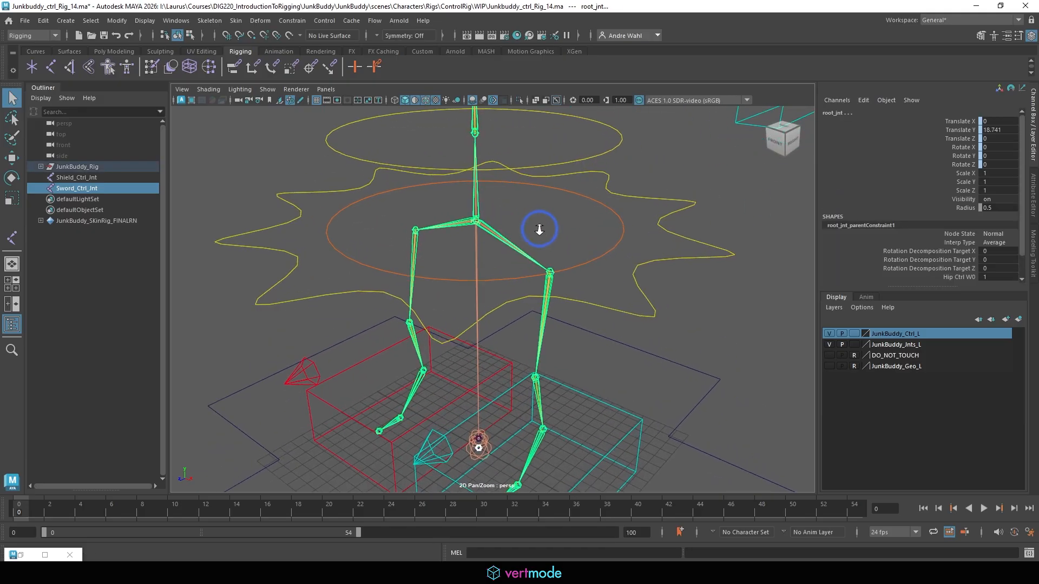
middle_click_drag(472, 253, 460, 190, "alt")
middle_click_drag(490, 275, 488, 205, "alt")
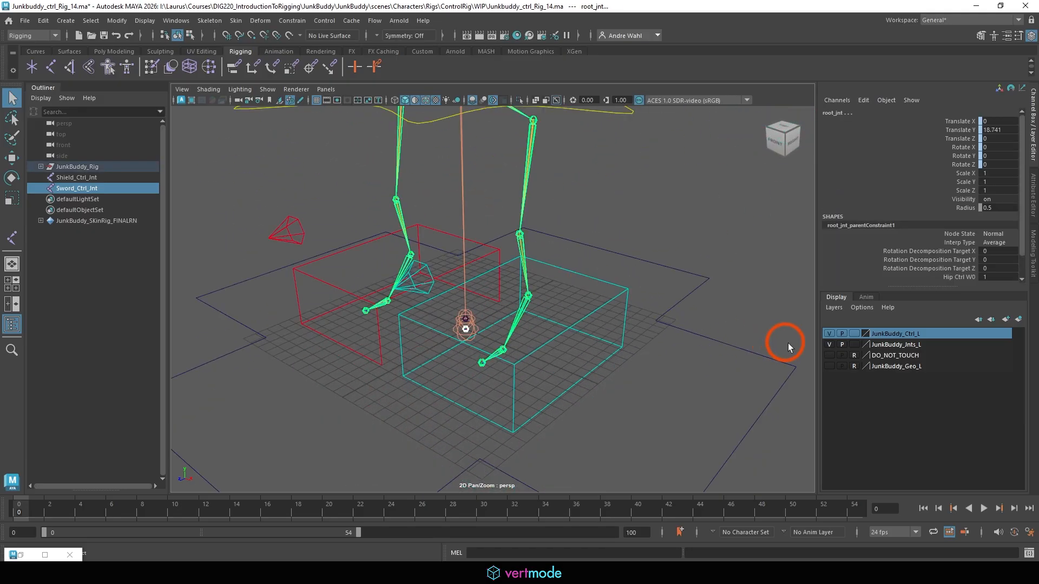
left_click(826, 346)
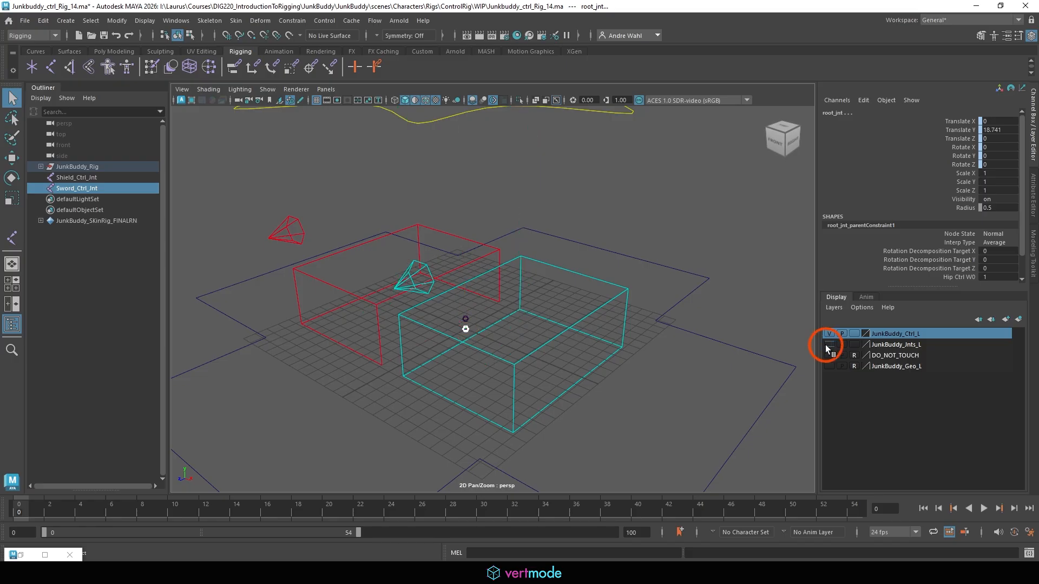
left_click(827, 346)
left_click(827, 346)
left_click(826, 346)
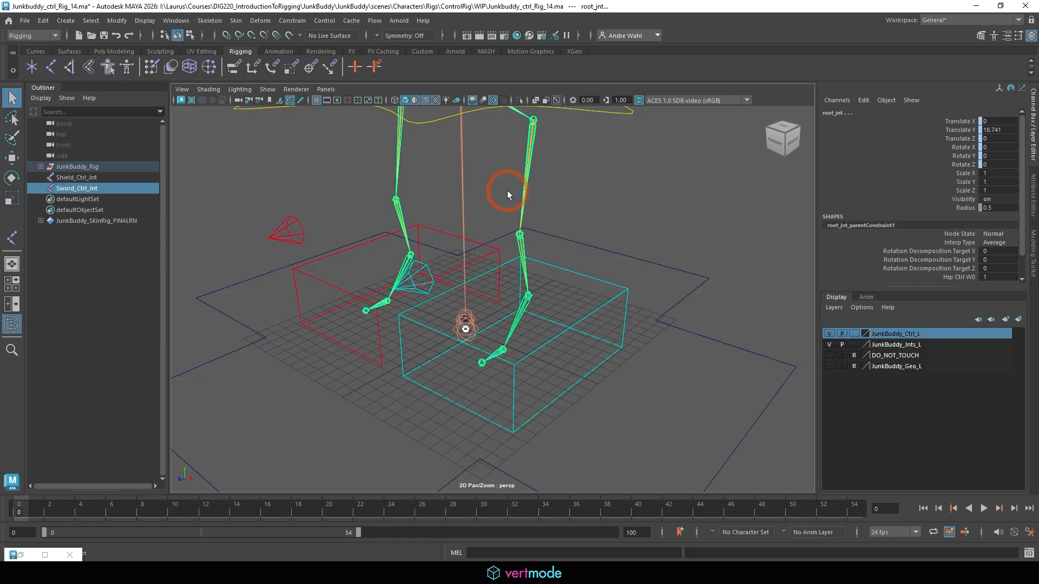
middle_click_drag(507, 192, 511, 321, "alt")
right_click_drag(657, 360, 896, 338, "alt")
middle_click_drag(650, 276, 669, 431, "alt")
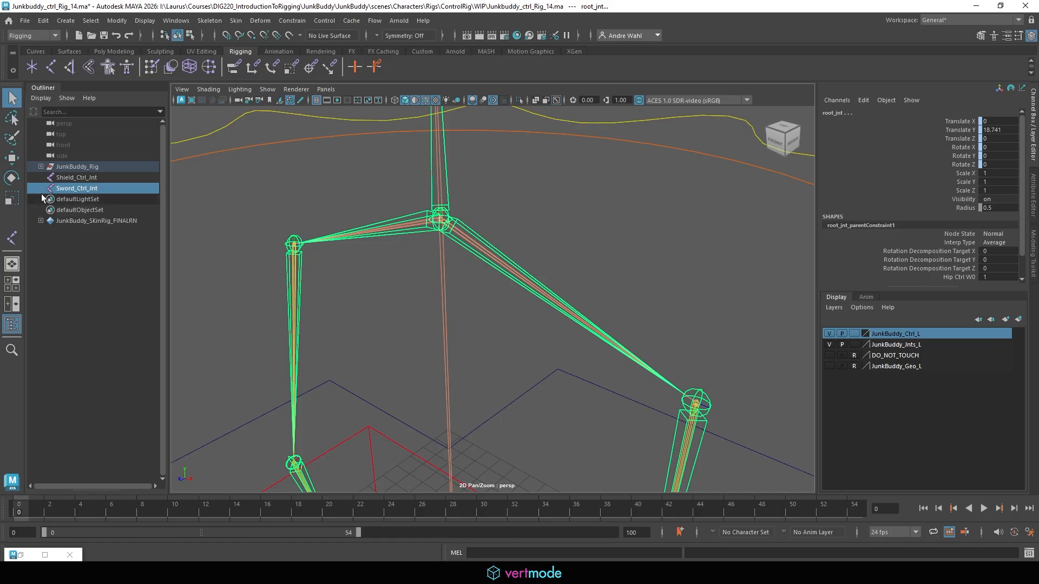
Step: Find the Skin_Rig_Jnts group inside JunkBuddy_Rig's JunkBuddy_Jnts group and hide it
left_click(41, 166)
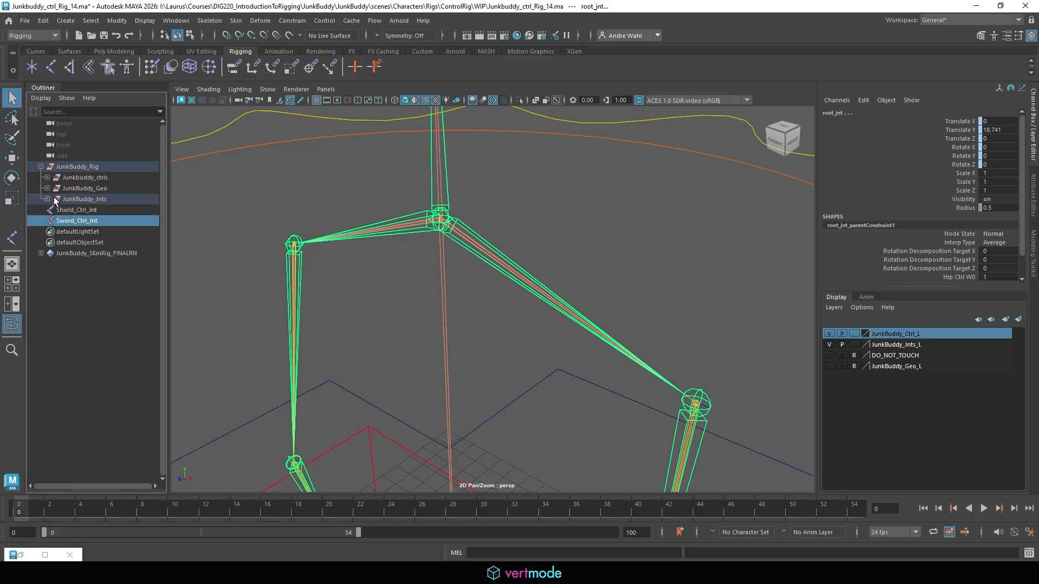
left_click(47, 199)
left_click(84, 222)
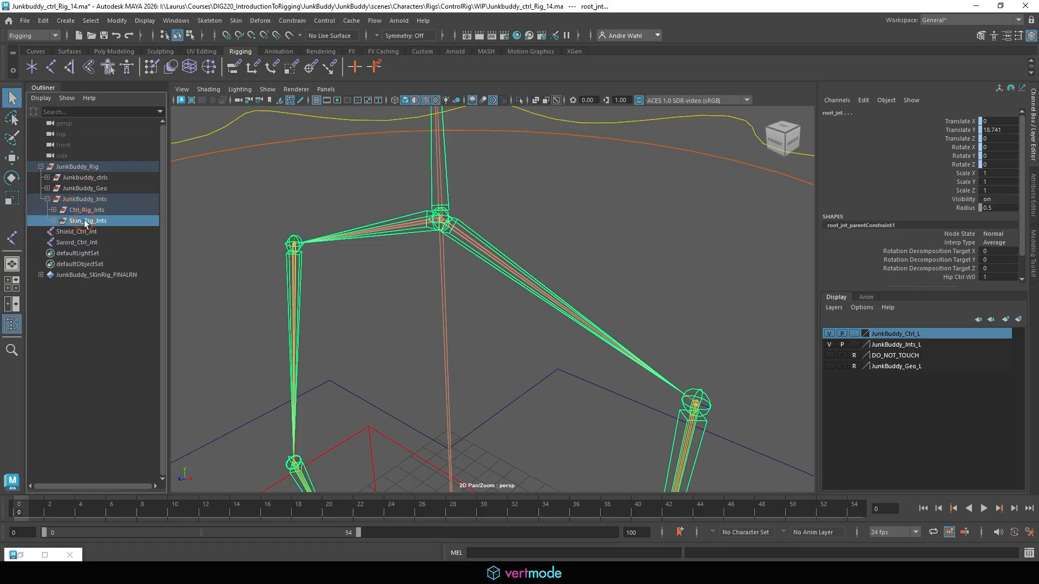
key("ctrl+h")
right_click_drag(634, 338, 390, 295, "alt")
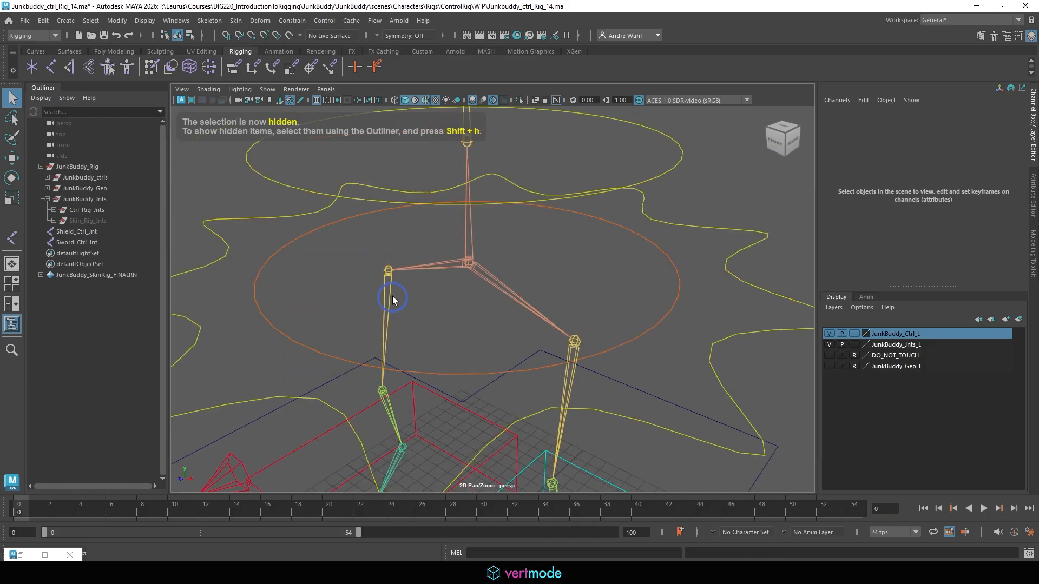
Step: Parent Sword_Ctrl_Jnt and Shield_Ctrl_Jnt each to the control rig's root_jnt
left_click_drag(390, 294, 485, 414, "alt")
left_click(491, 403)
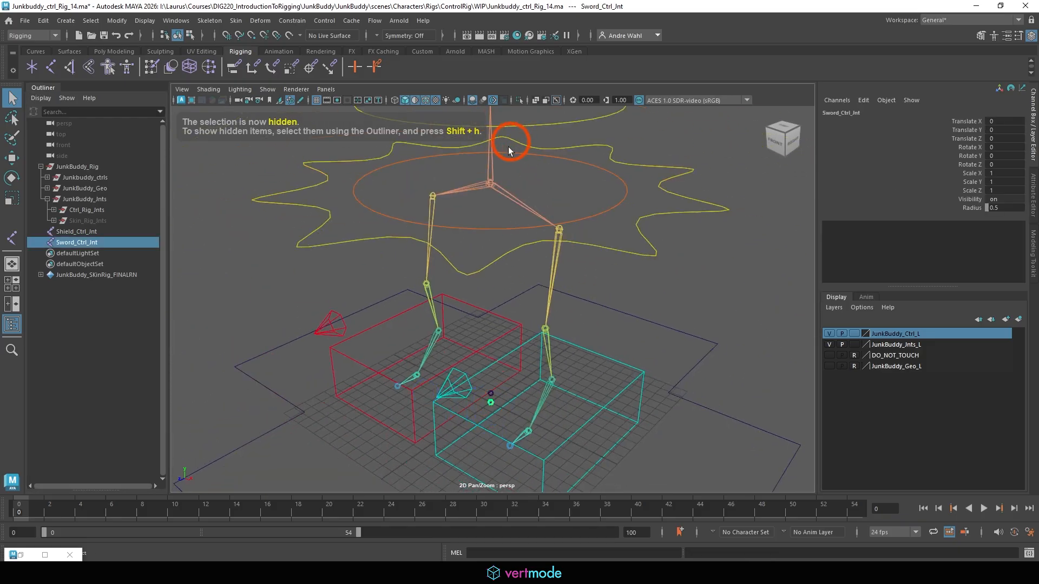
left_click(484, 185, "shift")
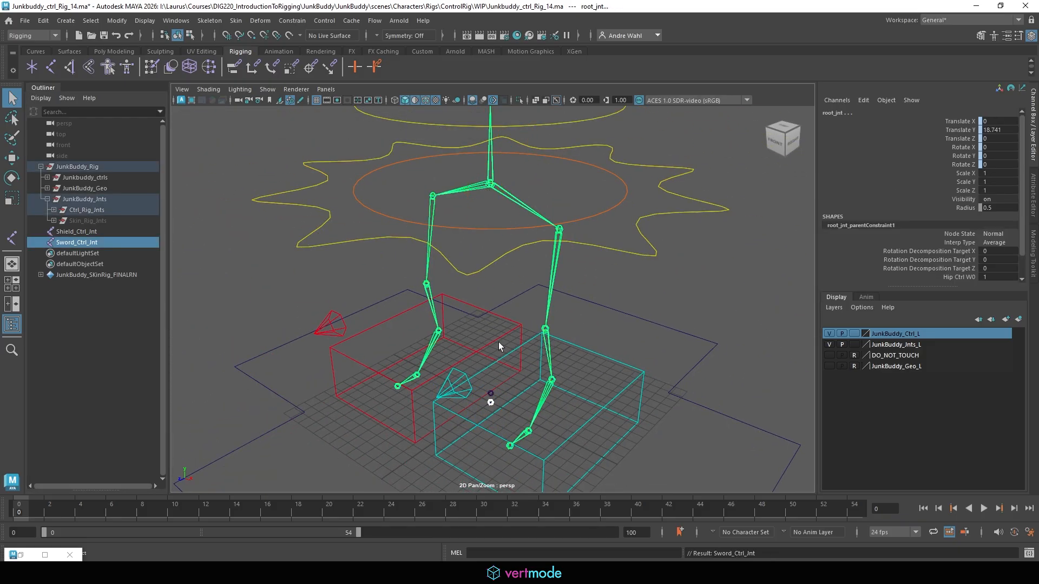
key("p")
left_click(491, 394)
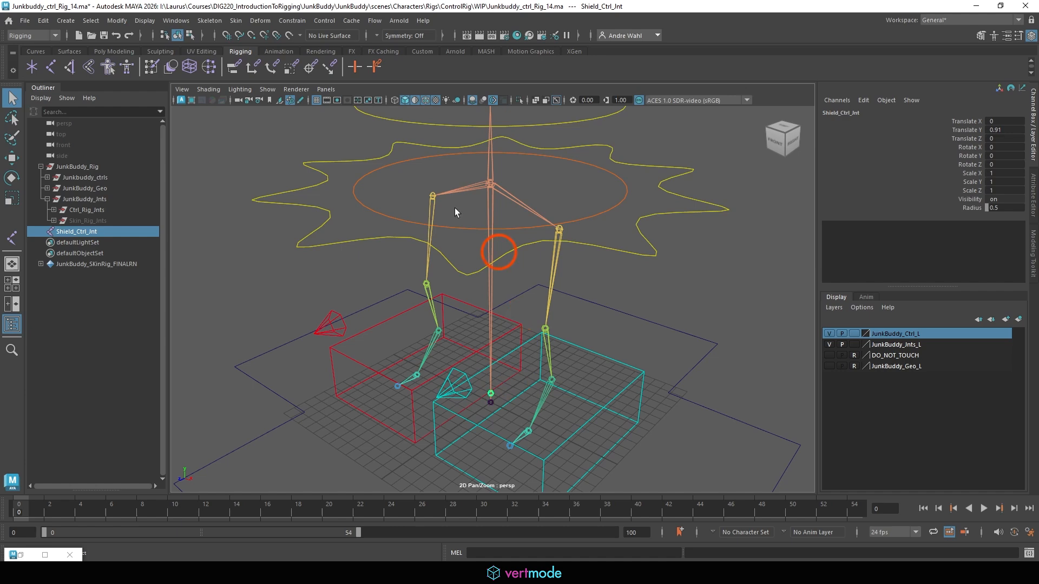
left_click(493, 185, "shift")
key("p")
left_click(754, 359)
Step: Inspect the weapon control joints at the feet, toggling the JunkBuddy_Jnts_L, JunkBuddy_Ctrl_L and DO_NOT_TOUCH layer display settings
scroll(754, 360, "up", 5)
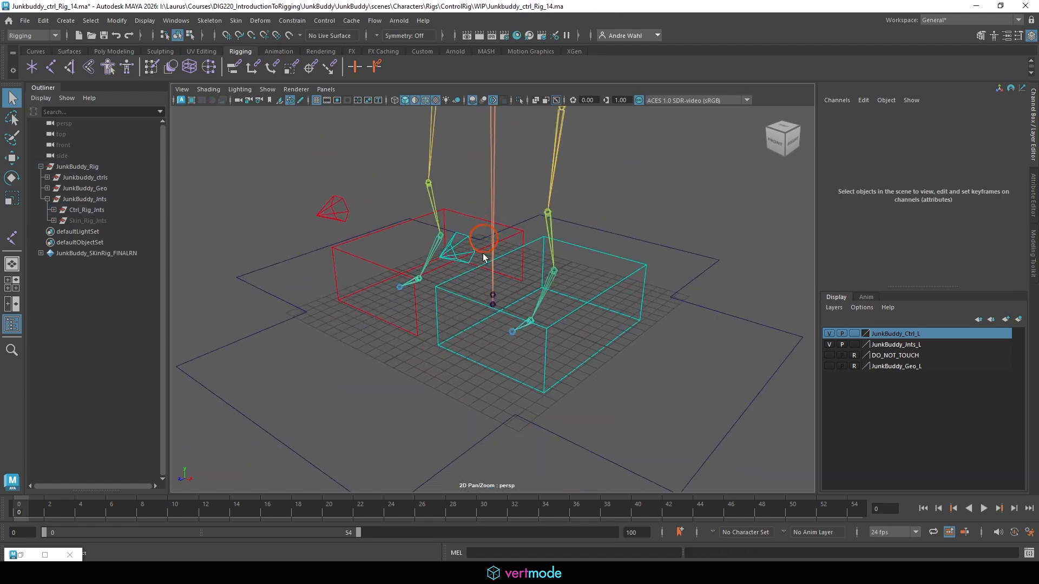
left_click(842, 345)
left_click(842, 344)
left_click(830, 334)
left_click(831, 336)
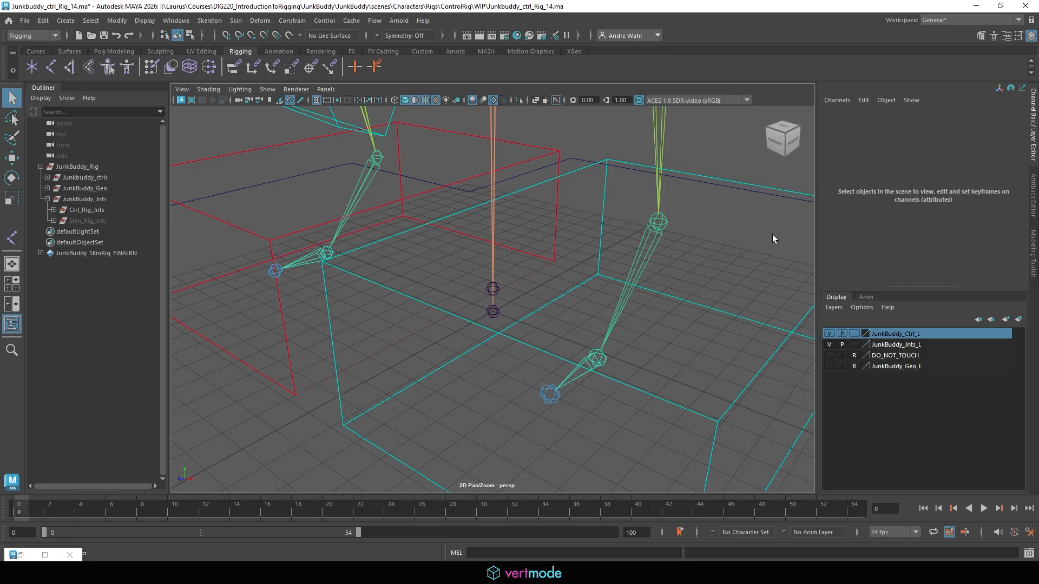
left_click(830, 356)
left_click(843, 356)
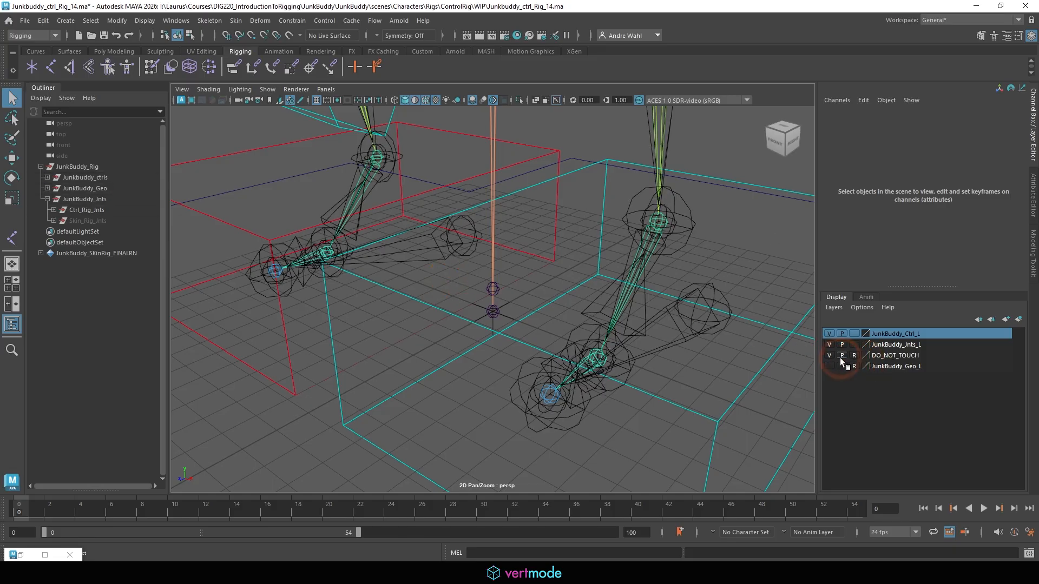
left_click(829, 355)
Step: Show the JunkBuddy_Geo_L layer and hide the Shield mesh inside the JunkBuddy_Geo group to expose the sword
left_click(829, 366)
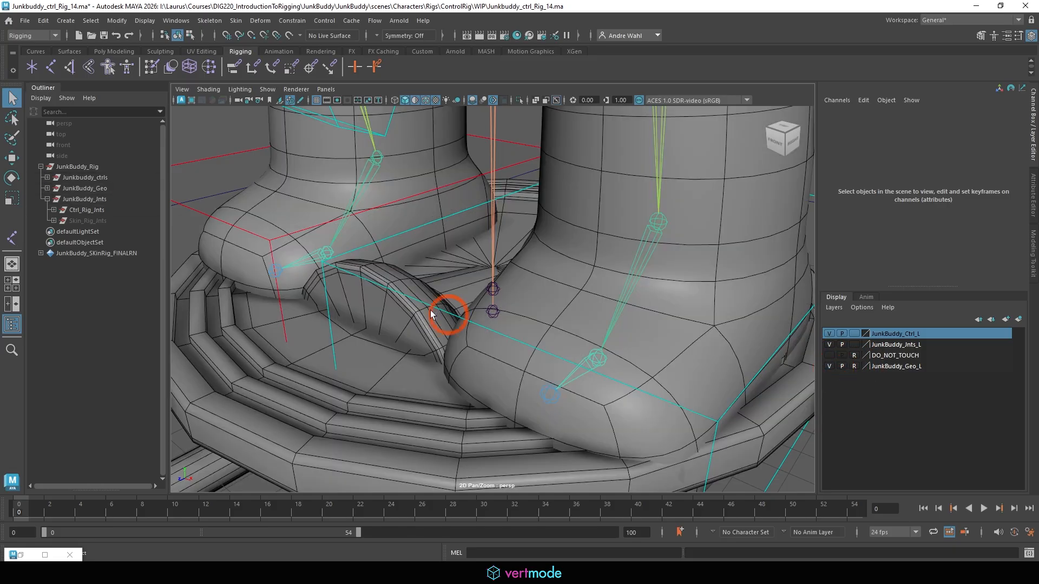
mouse_move(452, 309)
left_mouse_down("alt")
mouse_move(414, 273)
mouse_move(450, 306)
left_mouse_up("alt")
left_click(47, 189)
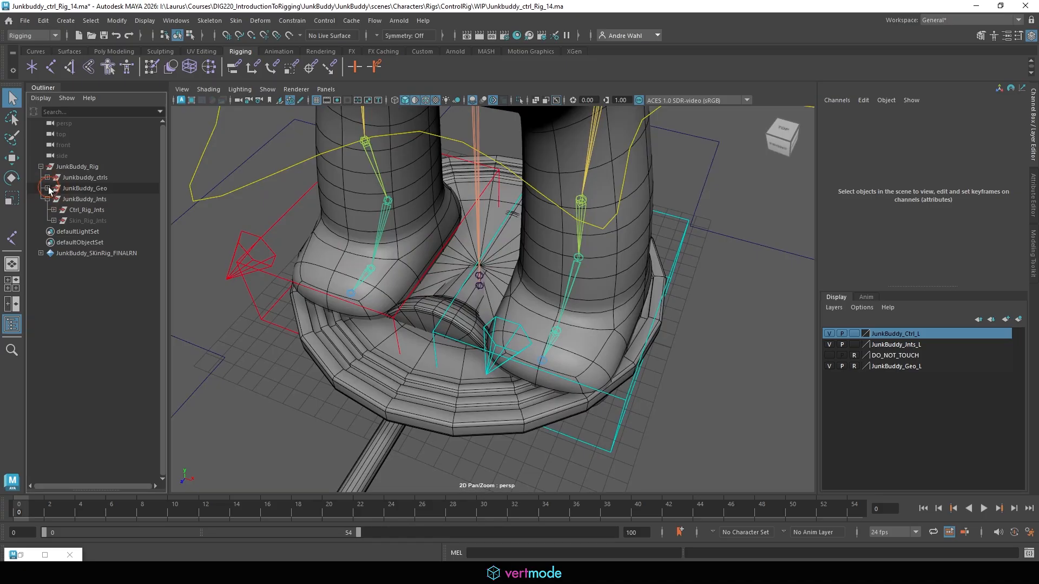
left_click(54, 199)
left_click(60, 220)
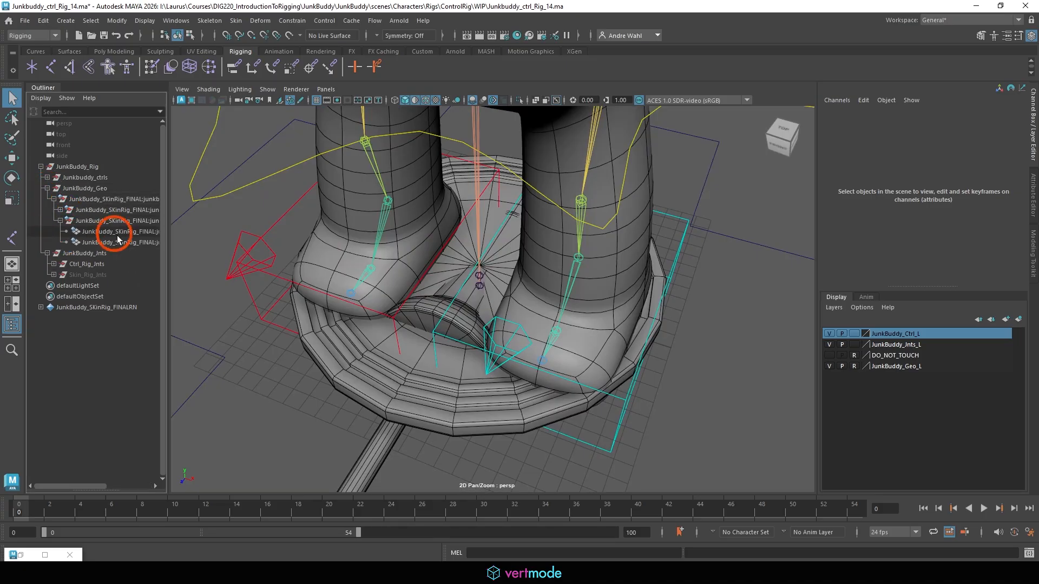
left_click(108, 232)
left_click(112, 243)
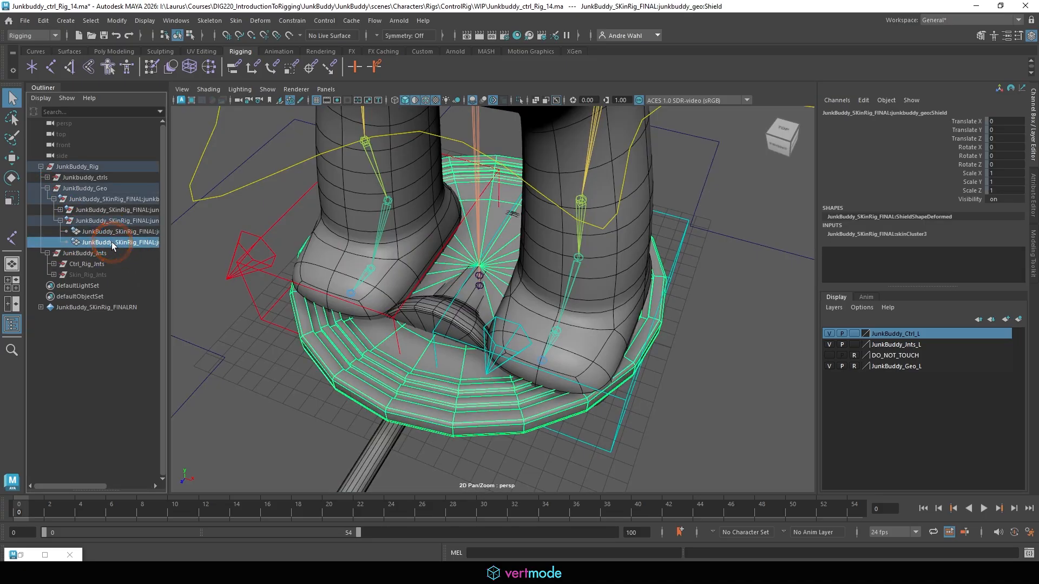
key("ctrl+h")
scroll(513, 292, "up", 5)
middle_click_drag(513, 292, 518, 295, "alt")
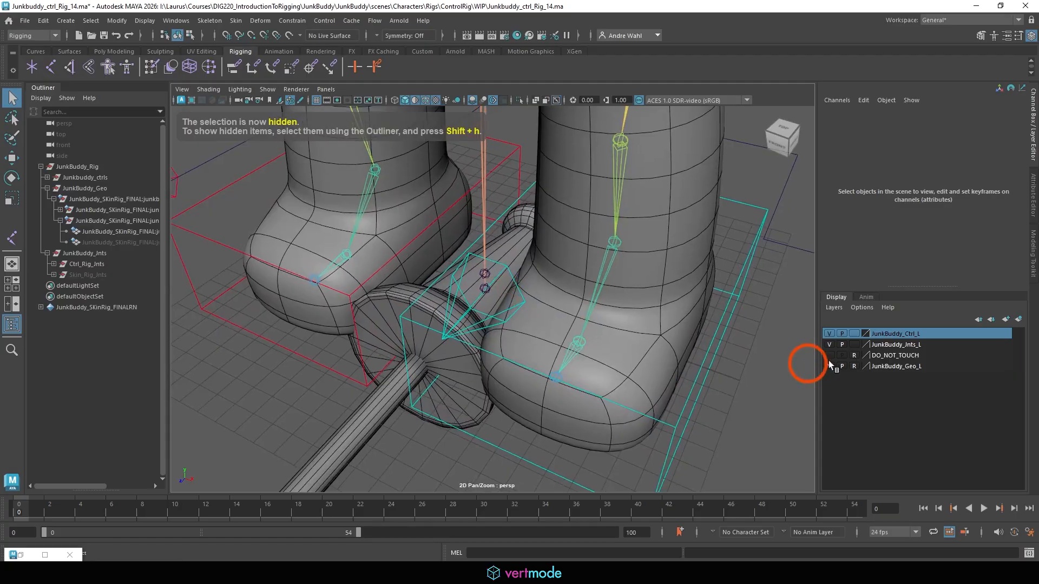
Step: Hide the JunkBuddy_Geo_L layer and create a NURBS circle at the origin
left_click(830, 367)
scroll(517, 341, "down", 4)
left_click_drag(518, 341, 584, 368, "alt")
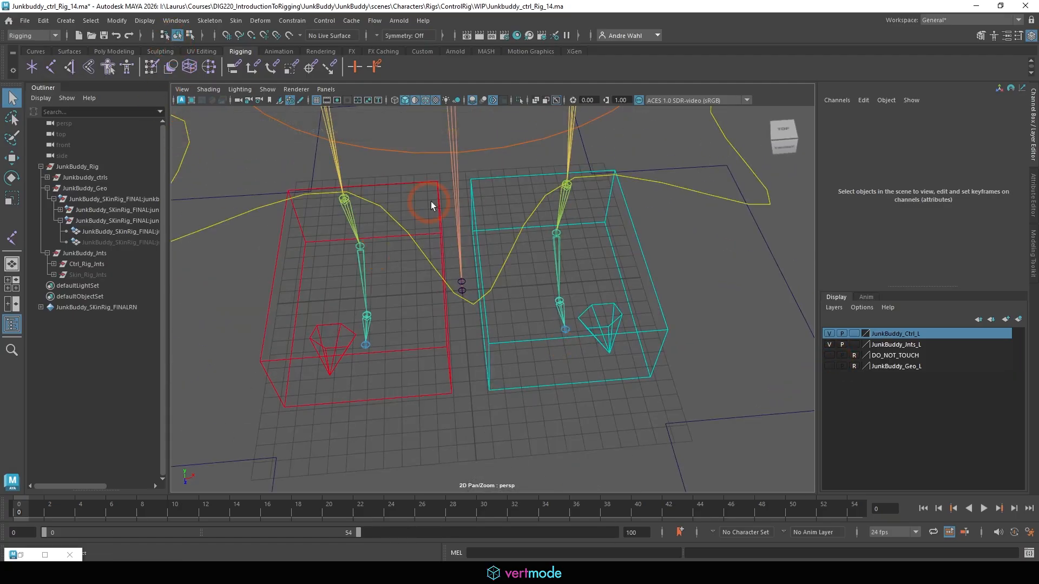
scroll(429, 204, "down", 5)
left_click(61, 21)
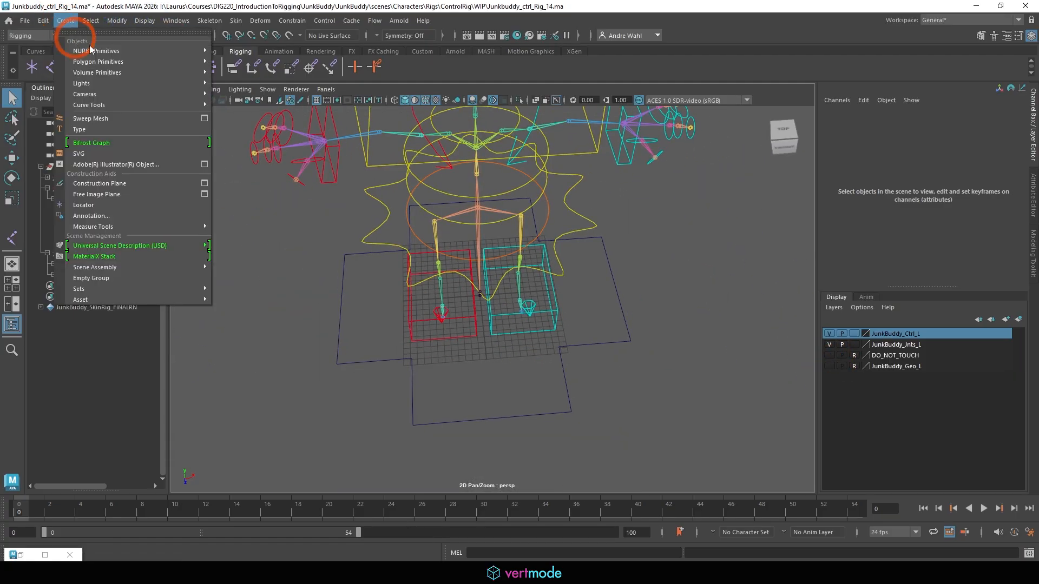
mouse_move(152, 101)
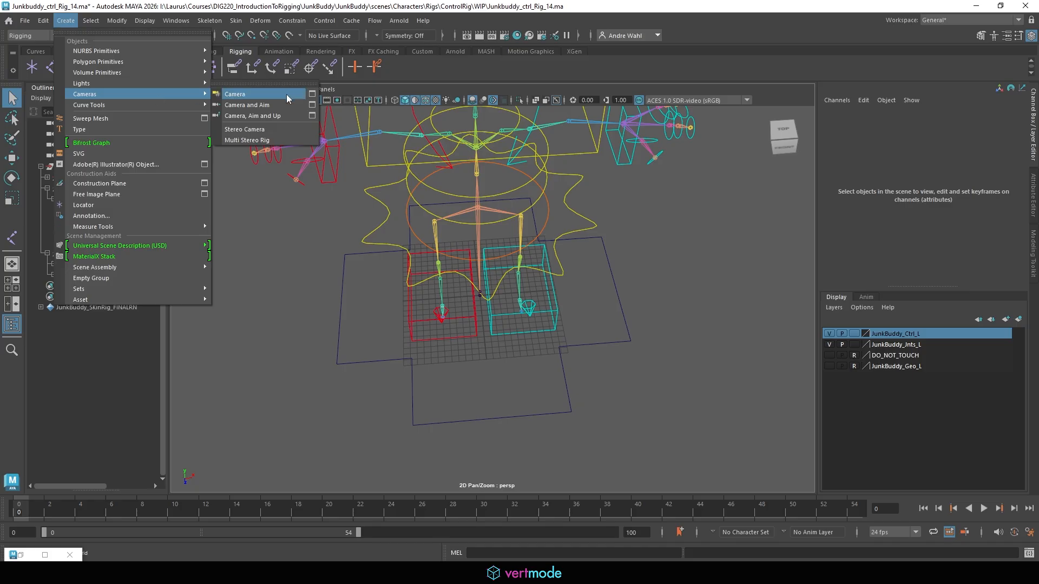
mouse_move(181, 52)
left_click(245, 116)
scroll(714, 285, "up", 10)
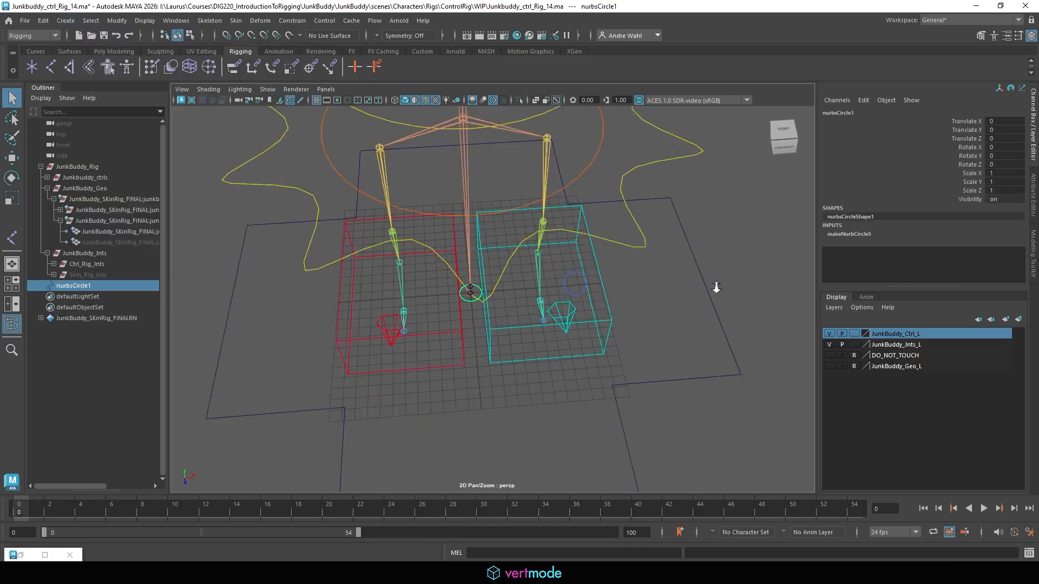
Step: Stand the NURBS circle upright by setting its Rotate X to 90
key("w")
key("v")
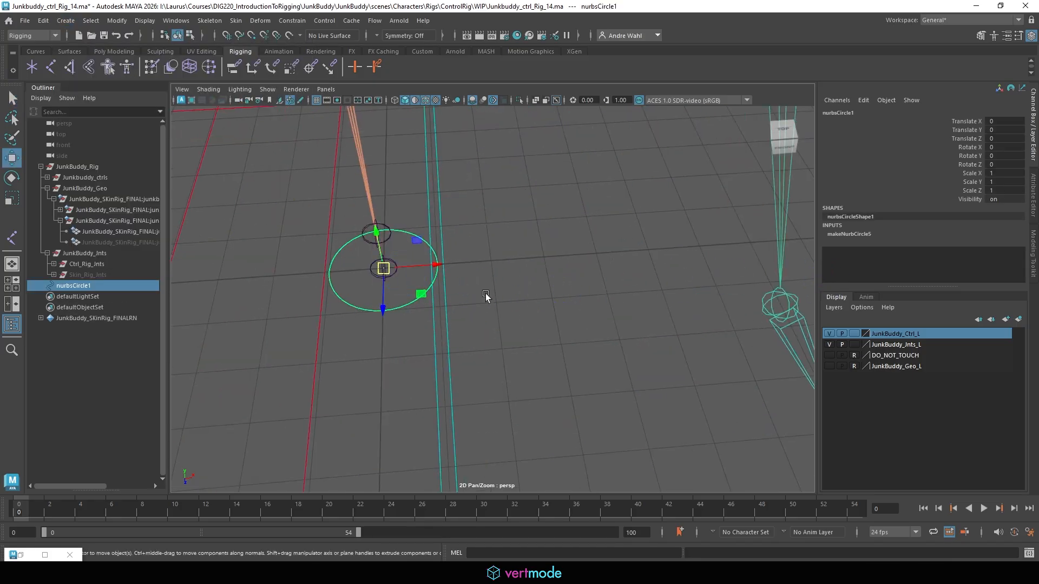
key("e")
left_click_drag(394, 271, 402, 331)
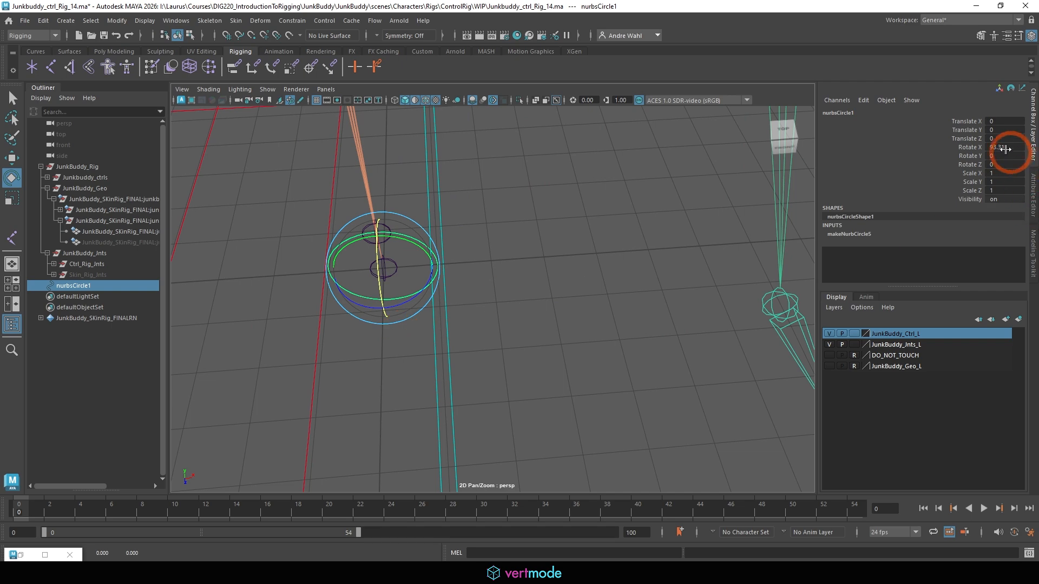
left_click(999, 148)
type("90")
key("Return")
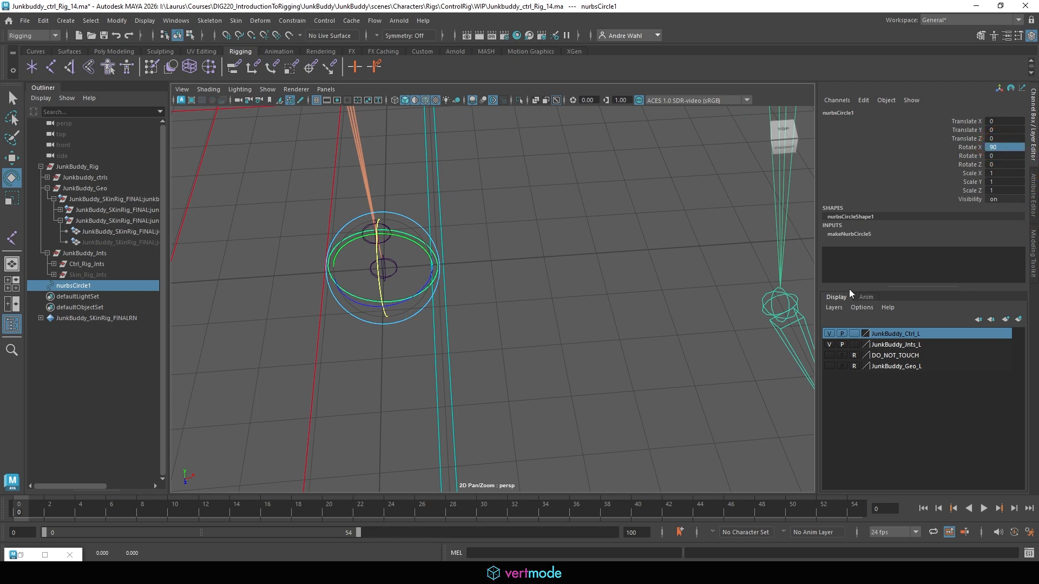
Step: Show the JunkBuddy_Geo_L layer and scale the circle uniformly to about 2.45 so it surrounds the sword
left_click(829, 356)
left_click(830, 357)
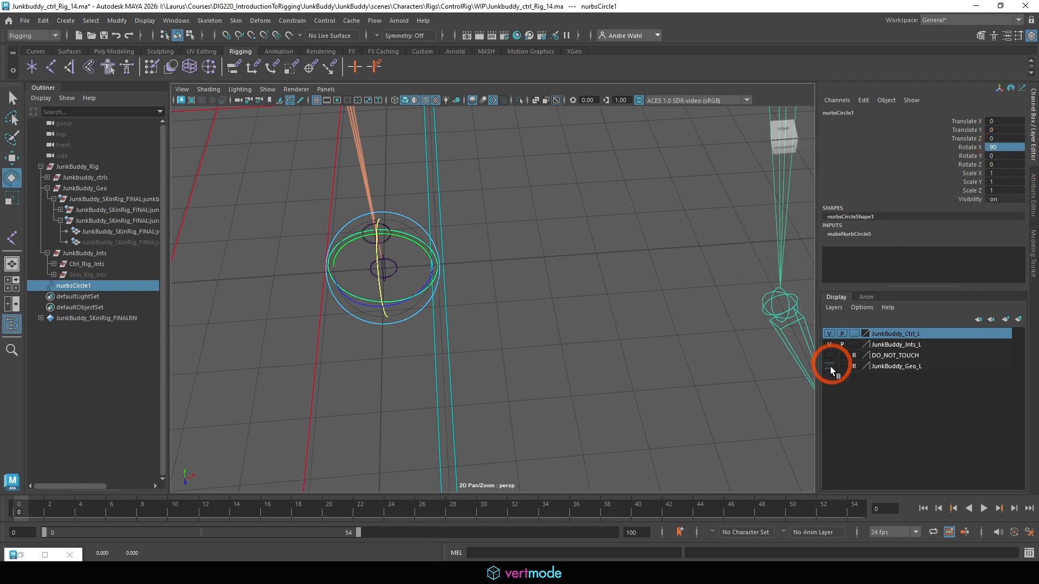
left_click(830, 366)
key("r")
left_click_drag(377, 269, 468, 274)
Step: Freeze the transformations of the scaled NURBS circle and hide the JunkBuddy_Geo_L layer
left_click(117, 21)
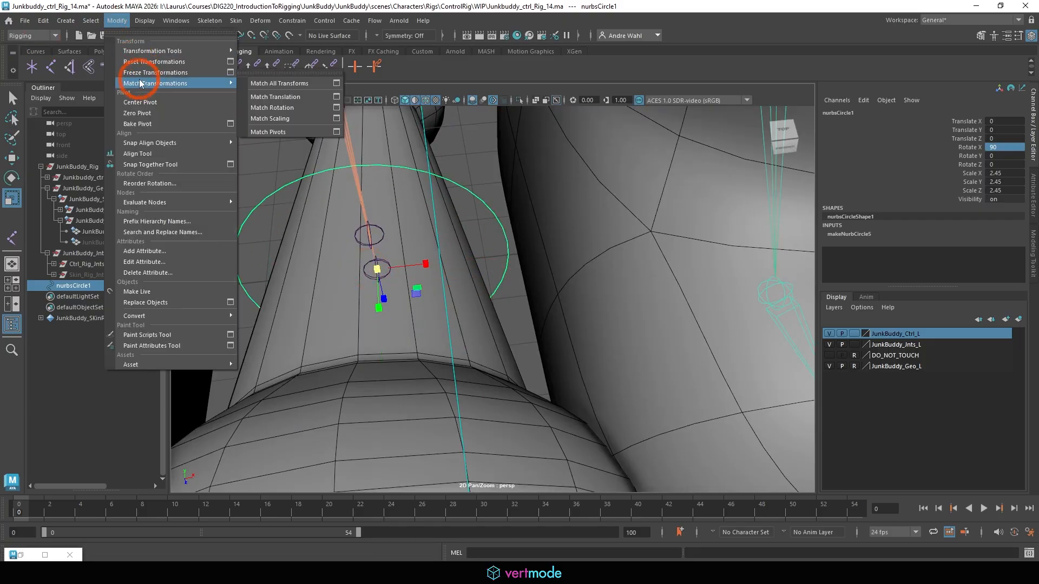
left_click(135, 74)
left_click_drag(524, 325, 540, 284, "alt")
left_click(830, 368)
Step: Rename the NURBS circle as Sword_Ctrl
key("q")
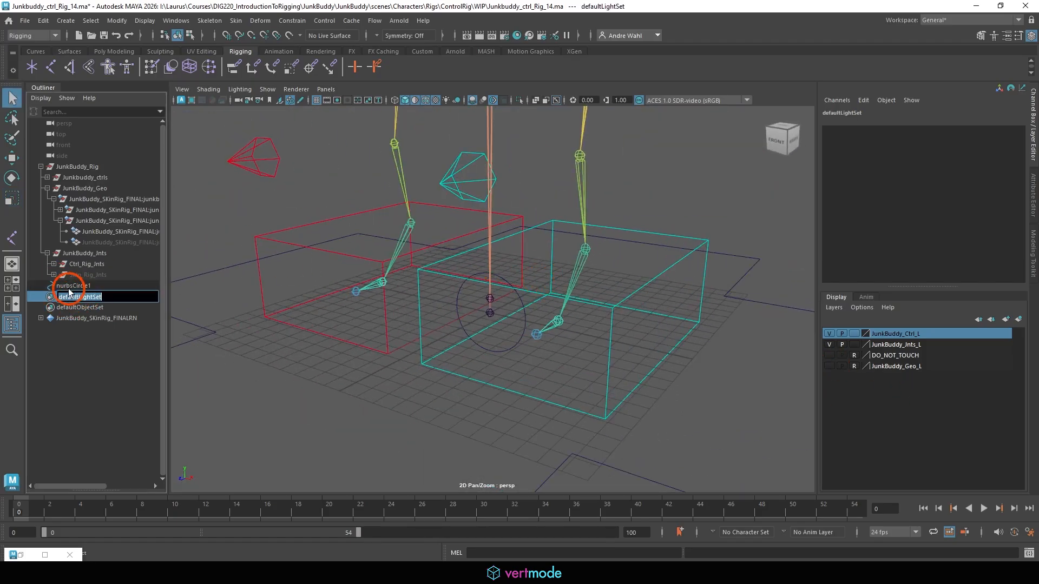
double_click(72, 287)
type("Sword_Ctrl")
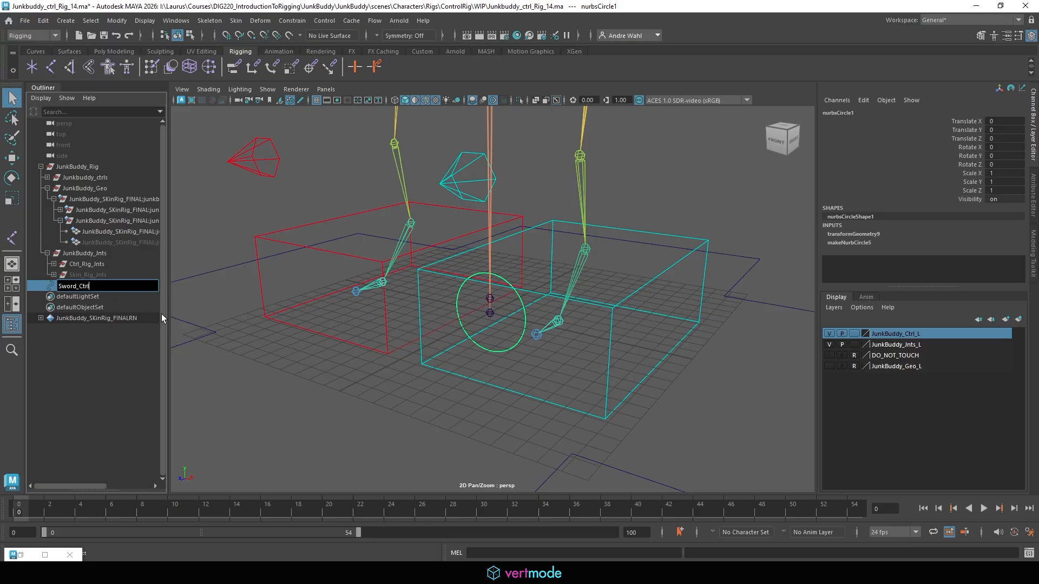
key("Return")
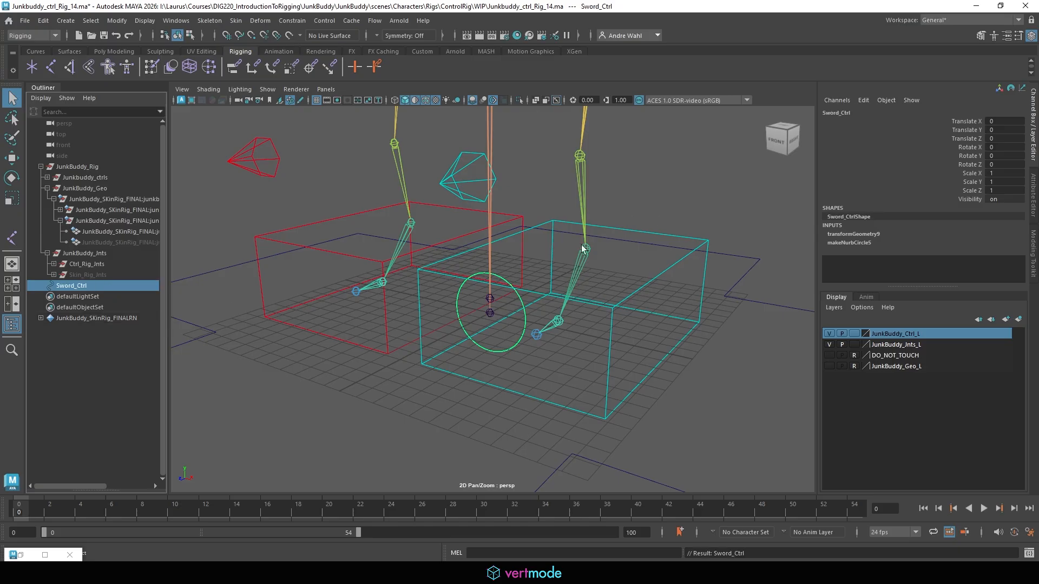
Step: Open the Hypergraph Hierarchy and create an empty group with nothing selected
left_click_drag(503, 274, 521, 262, "alt")
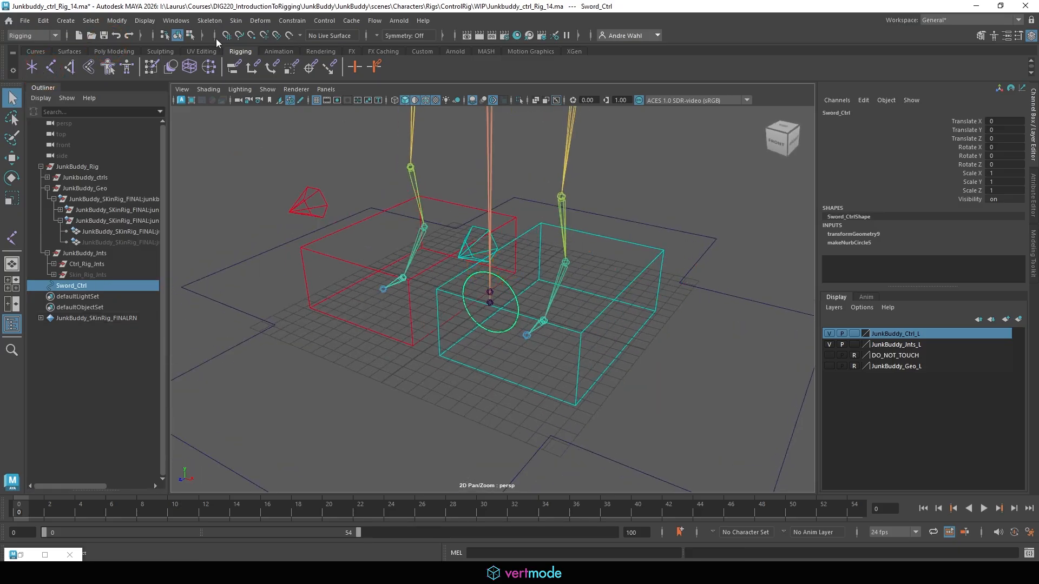
left_click(183, 24)
left_click(251, 75)
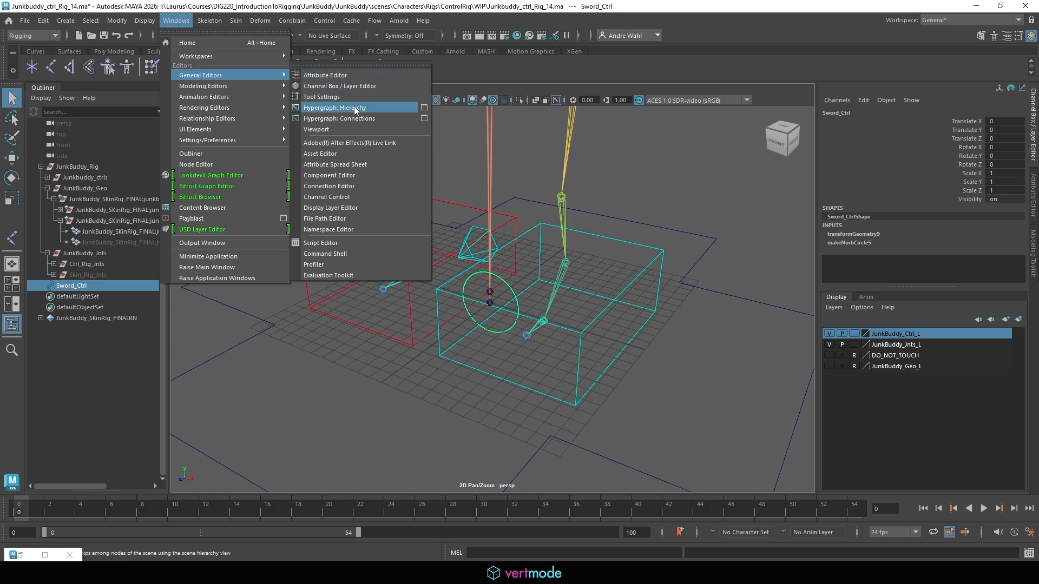
left_click(342, 107)
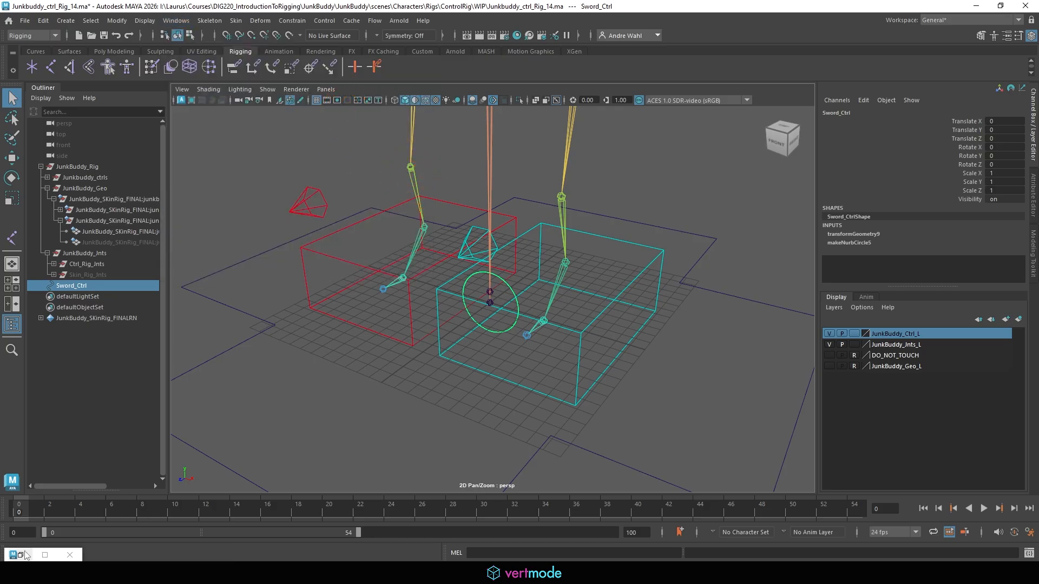
left_click(23, 555)
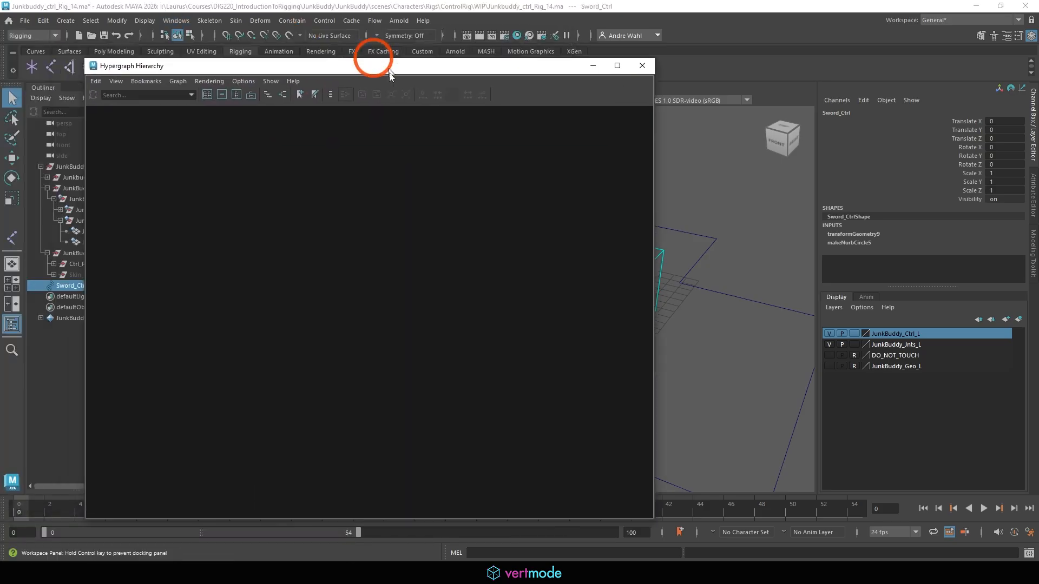
left_click(405, 346)
key("ctrl+g")
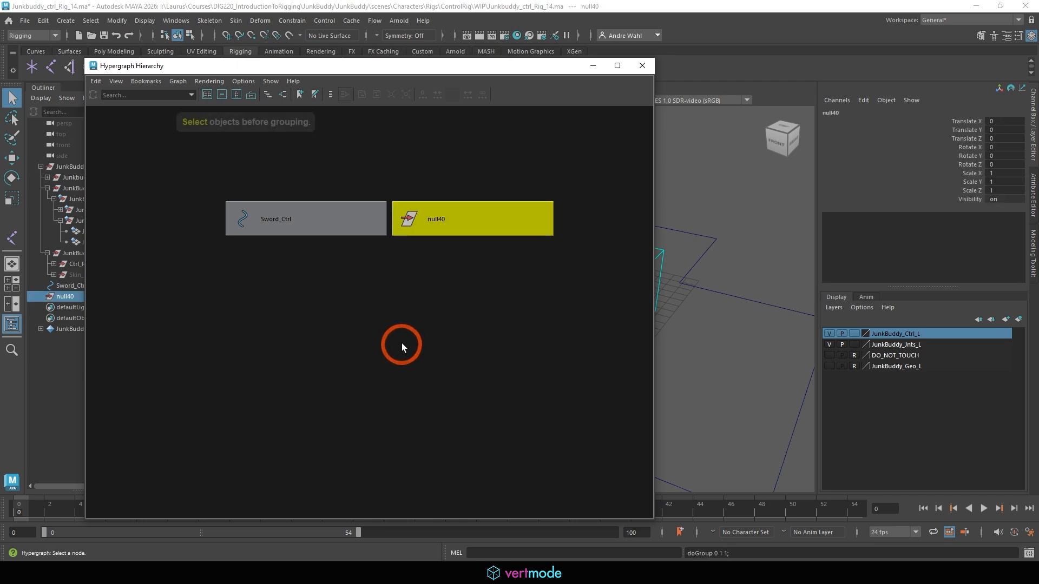
left_click(401, 343)
Step: Align the empty group to Sword_Ctrl_Jnt with a Parent constraint without maintained offset, and delete the constraint
left_click_drag(484, 71, 281, 70)
left_click(136, 228)
left_click(535, 291)
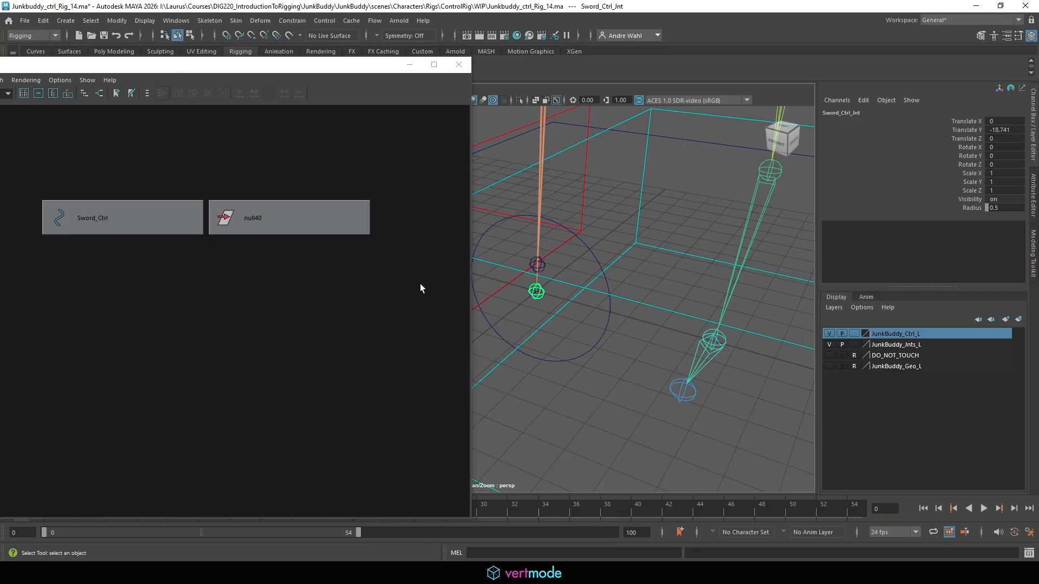
left_click(300, 224)
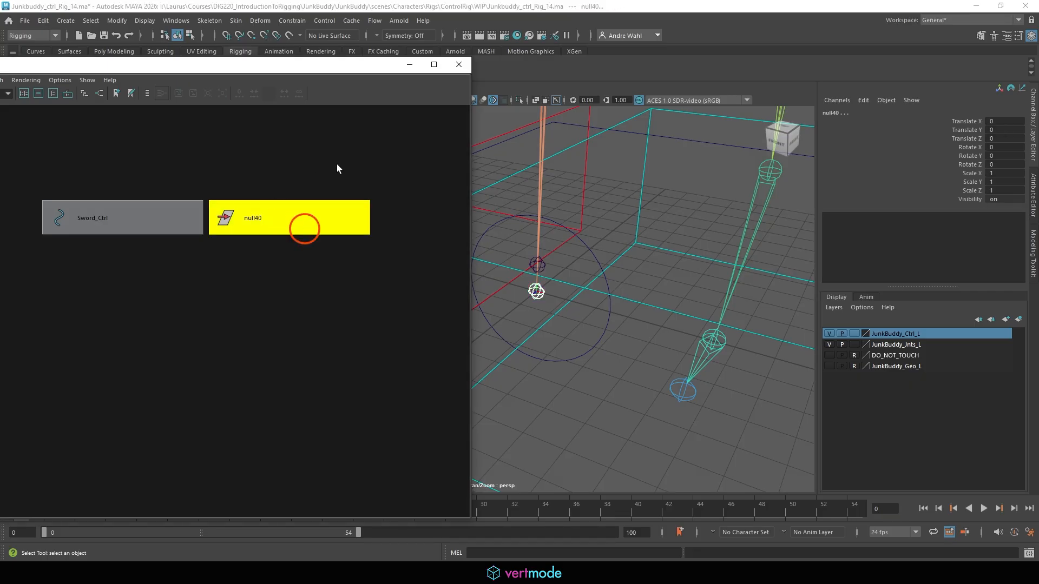
left_click(302, 21)
left_click(396, 51)
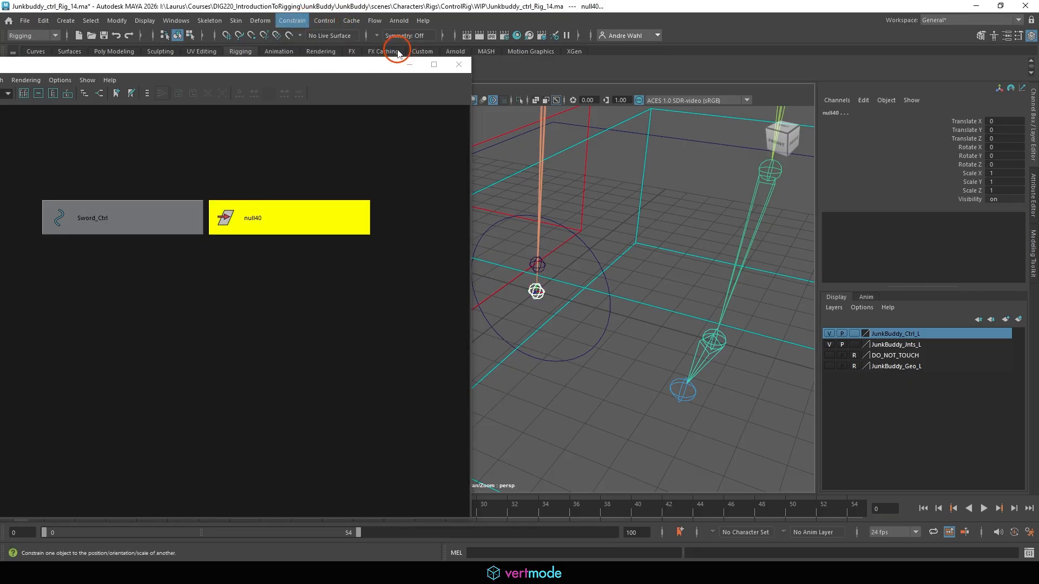
left_click(247, 257)
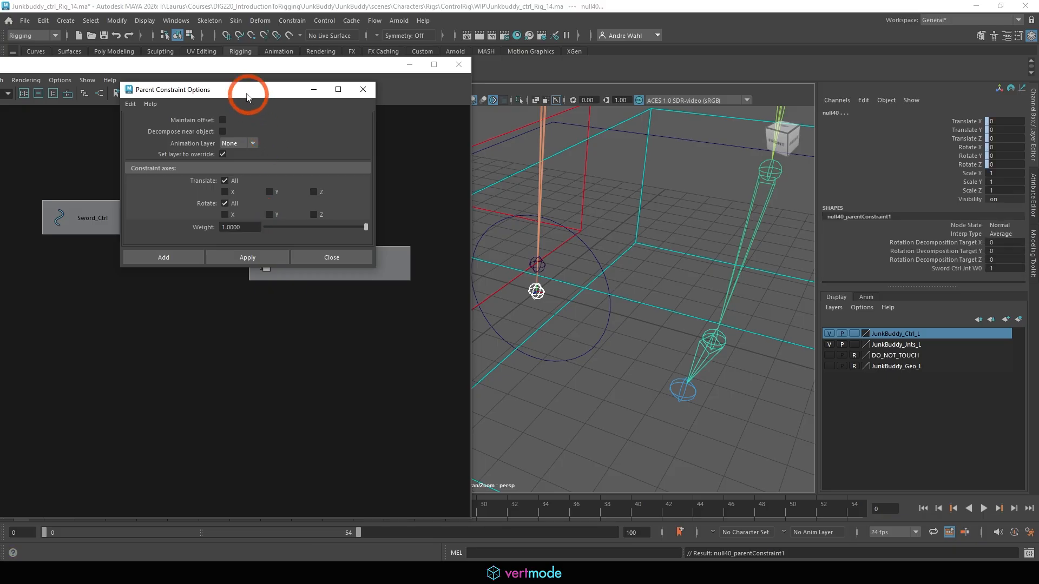
left_click_drag(255, 90, 160, 395)
left_click_drag(288, 268, 286, 268)
key("Delete")
Step: Parent Sword_Ctrl under the empty group and freeze its transformations
middle_click_drag(166, 219, 278, 229)
left_click(117, 20)
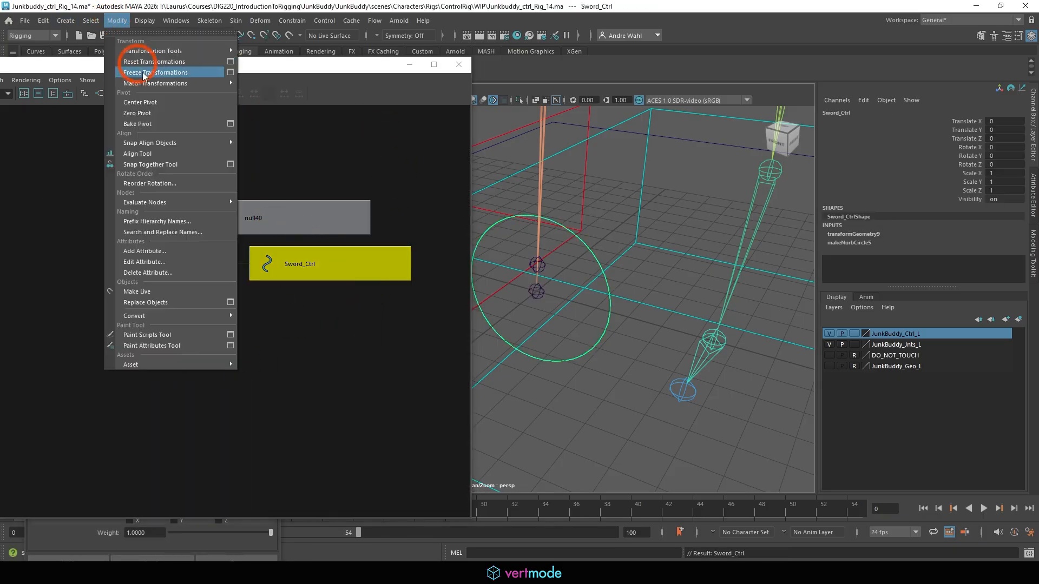
left_click(141, 70)
Step: Parent-constrain Sword_Ctrl_Jnt to the Sword_Ctrl circle
left_click(601, 241)
left_click(595, 255)
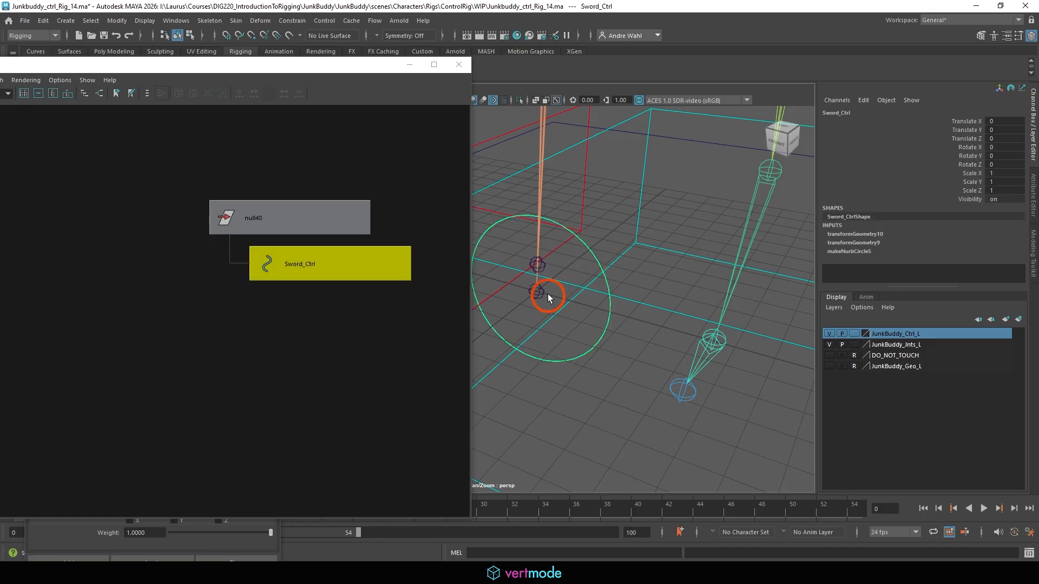
left_click(541, 297, "shift")
left_click(325, 20)
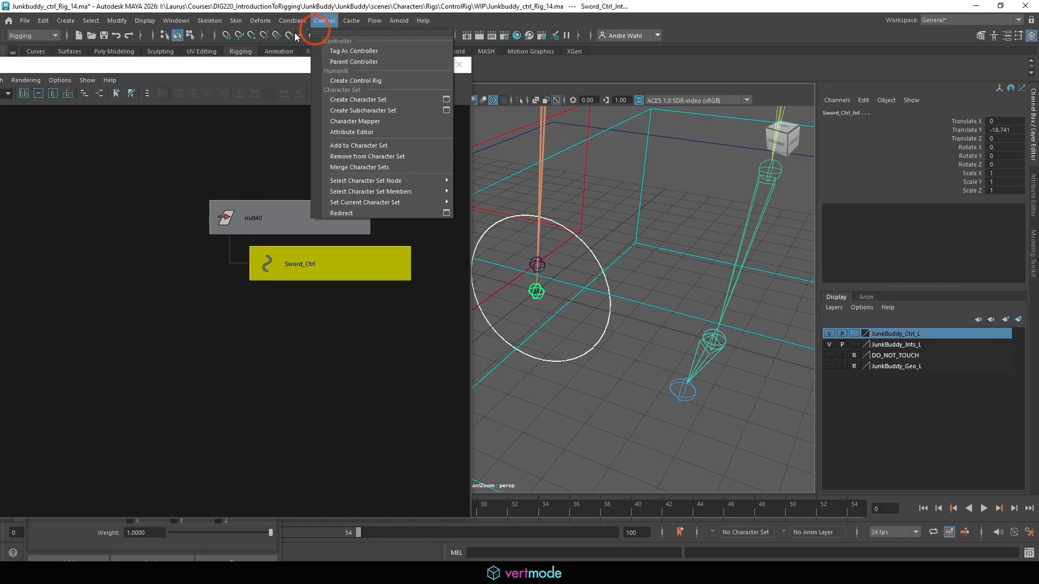
left_click(303, 50)
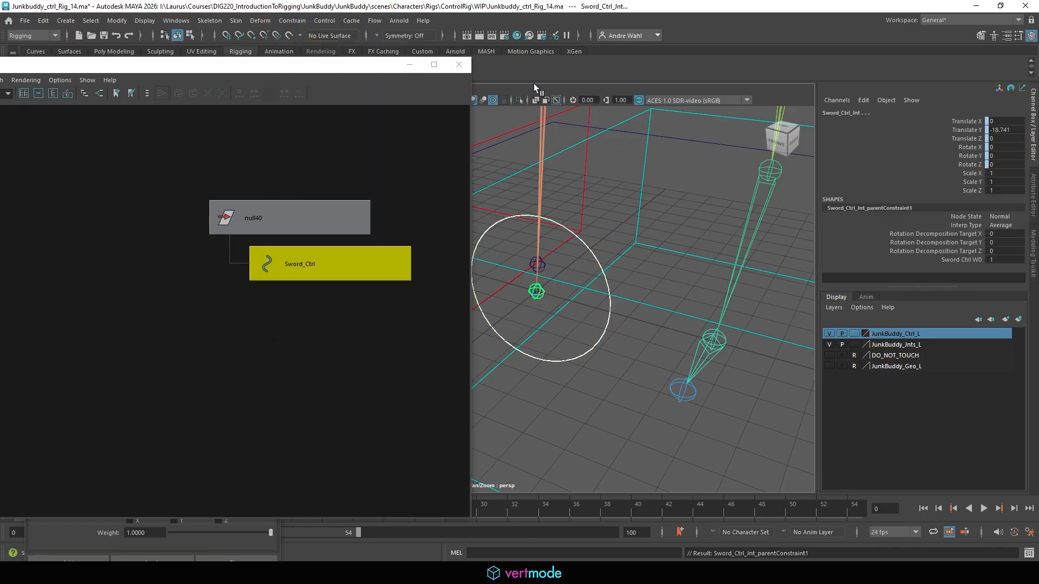
Step: Show the JunkBuddy_Geo_L layer, try moving the sword control selection, and undo the move
left_click(827, 365)
right_click_drag(693, 333, 399, 255, "alt")
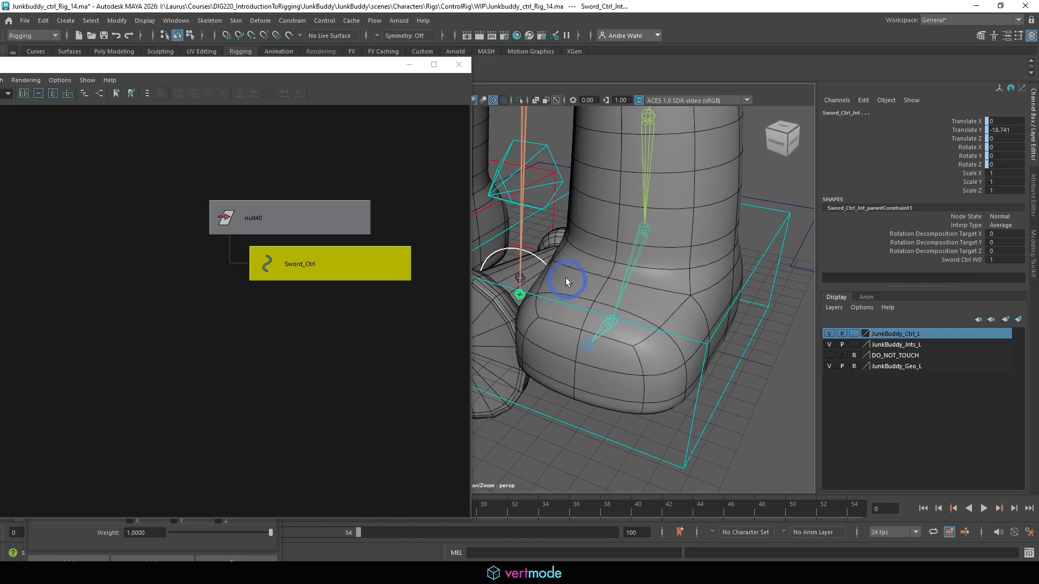
left_click_drag(566, 277, 557, 310, "alt")
key("w")
key("ctrl+z")
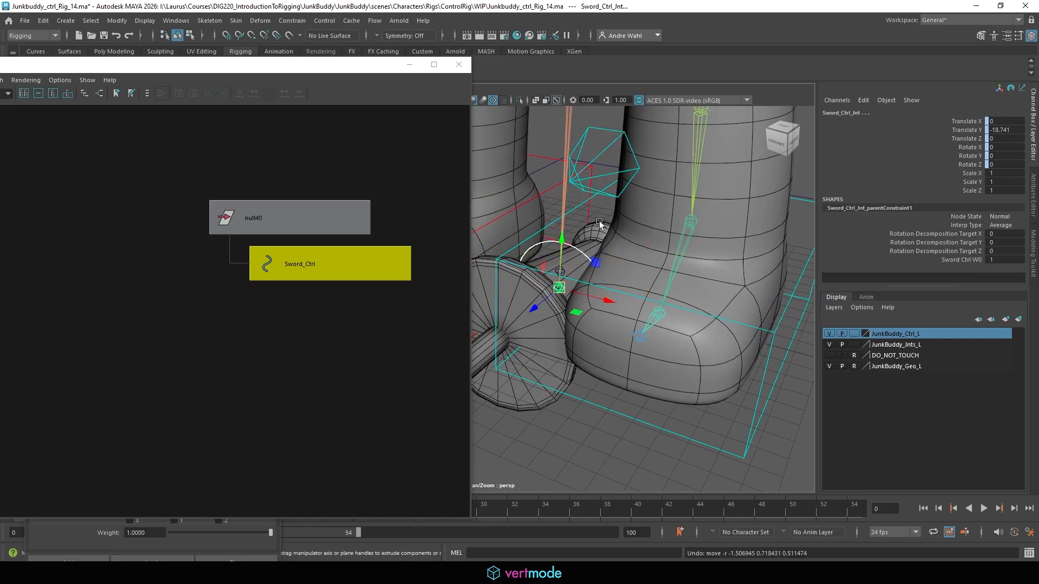
Step: Put the Hypergraph away and turn on the visibility of the Skin_Rig_Jnts group
double_click(331, 67)
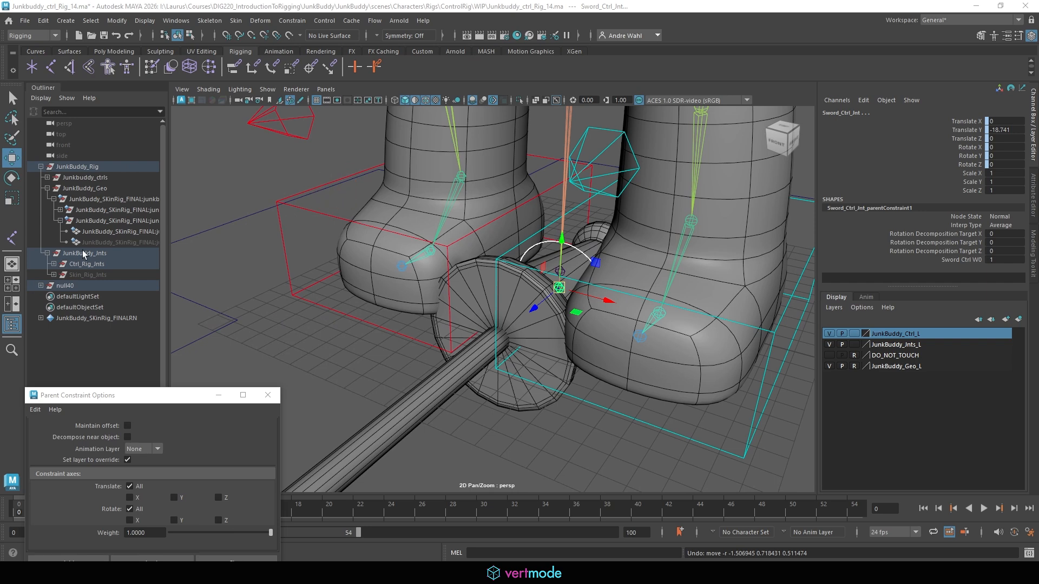
left_click(86, 275)
left_click(1012, 198)
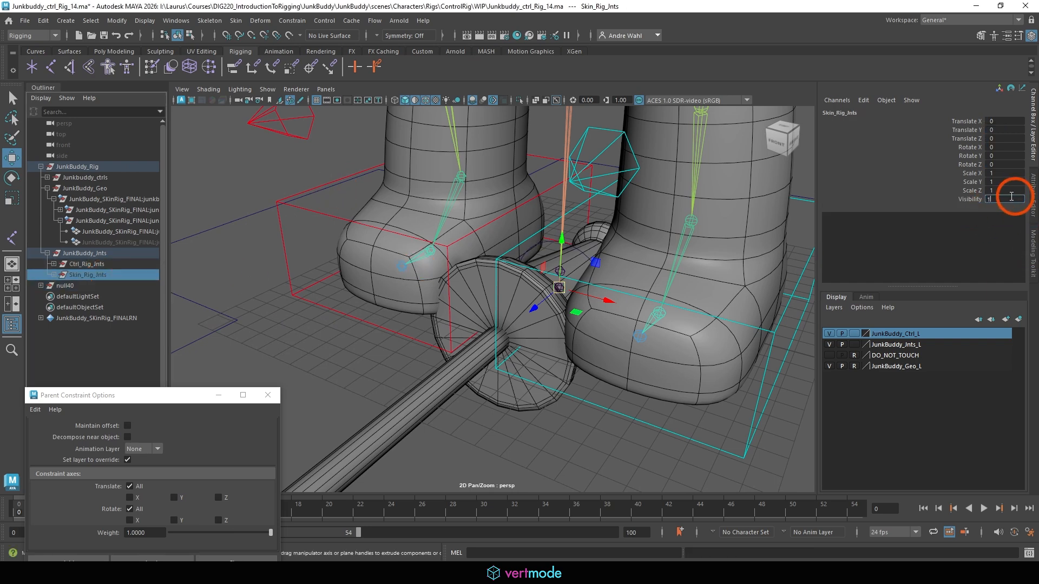
key("Return")
Step: Parent-constrain the skin rig's sword joint to Sword_Ctrl_Jnt with Maintain offset on
right_click_drag(537, 272, 831, 297, "alt")
key("q")
left_click(633, 282)
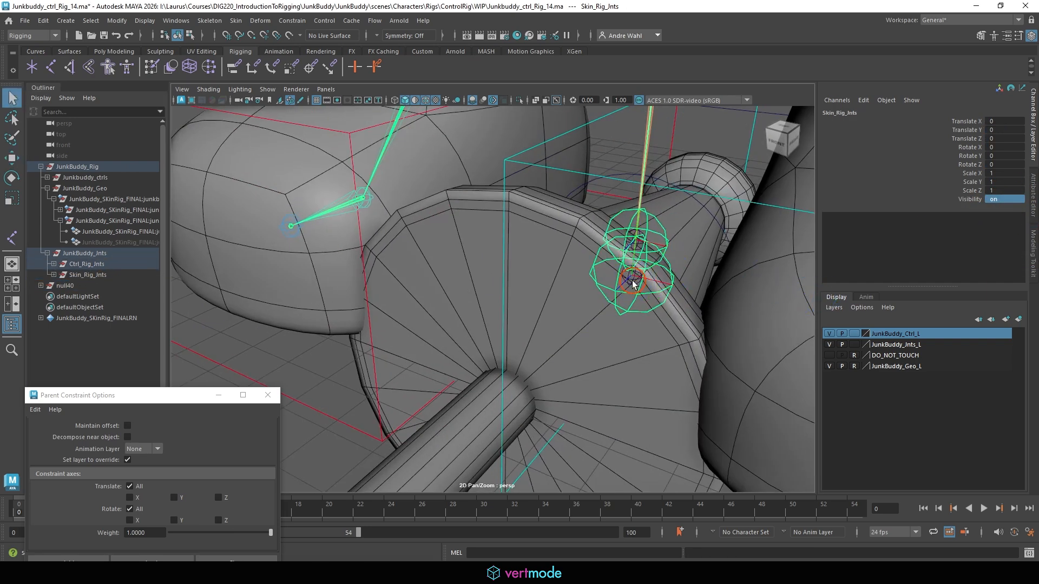
left_click(662, 279)
left_click(536, 197)
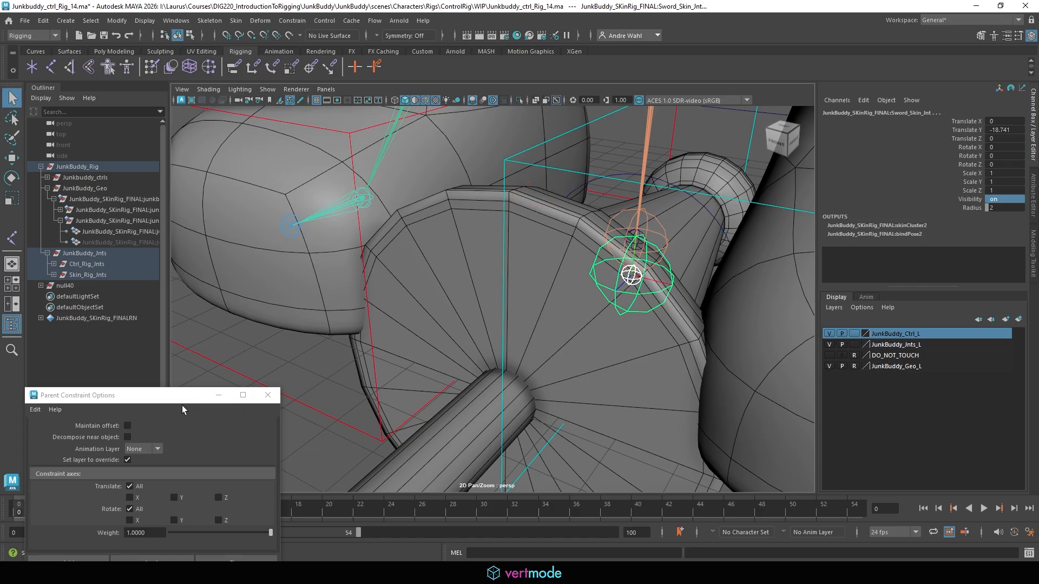
left_click(128, 426)
left_click_drag(144, 396, 156, 261)
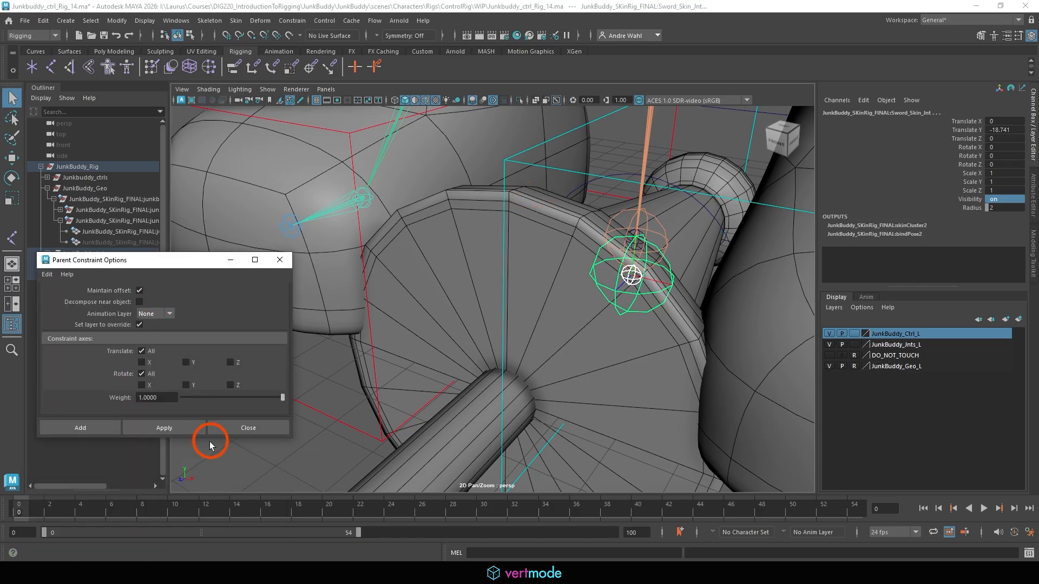
left_click(174, 427)
Step: Parent-constrain the skin rig's Shield_Jnt to Shield_Ctrl_Jnt with Maintain offset on, and close the constraint options
left_click(630, 242)
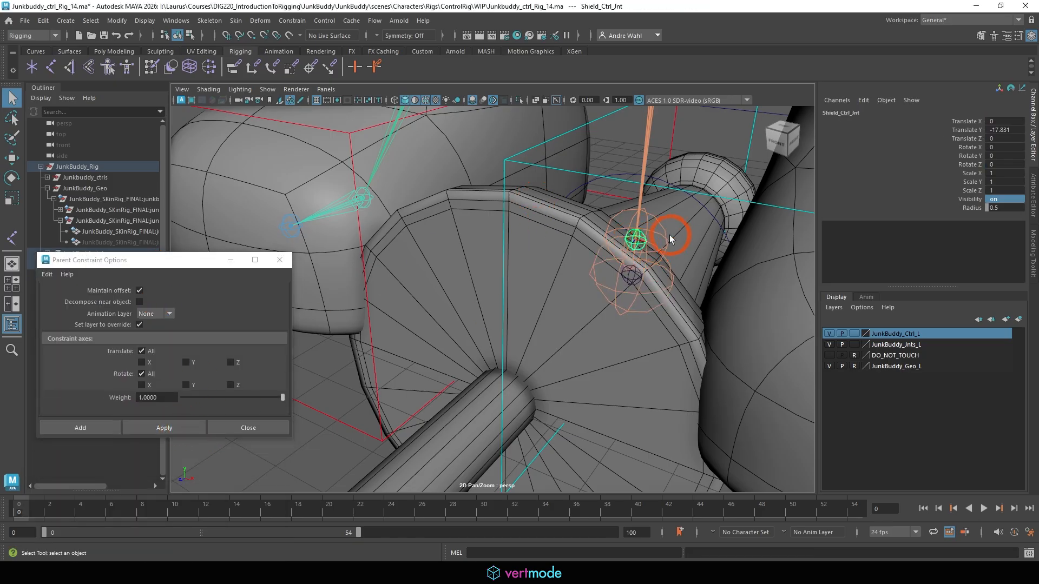
left_click(636, 240, "shift")
left_click(189, 427)
left_click(256, 286)
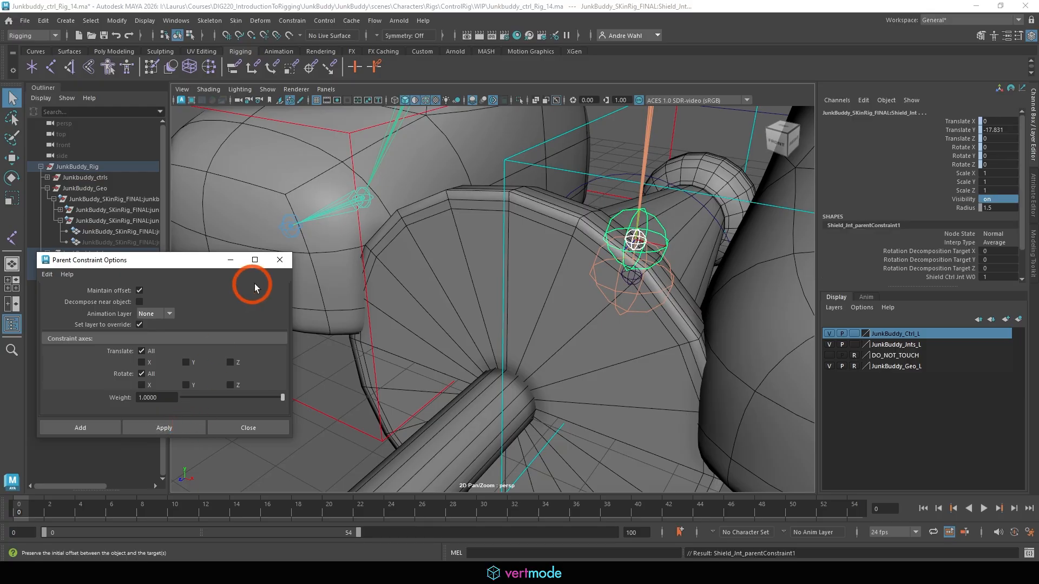
left_click(280, 260)
Step: Test the sword constraint by moving Sword_Ctrl away from the feet, and undo the move
scroll(561, 234, "down", 3)
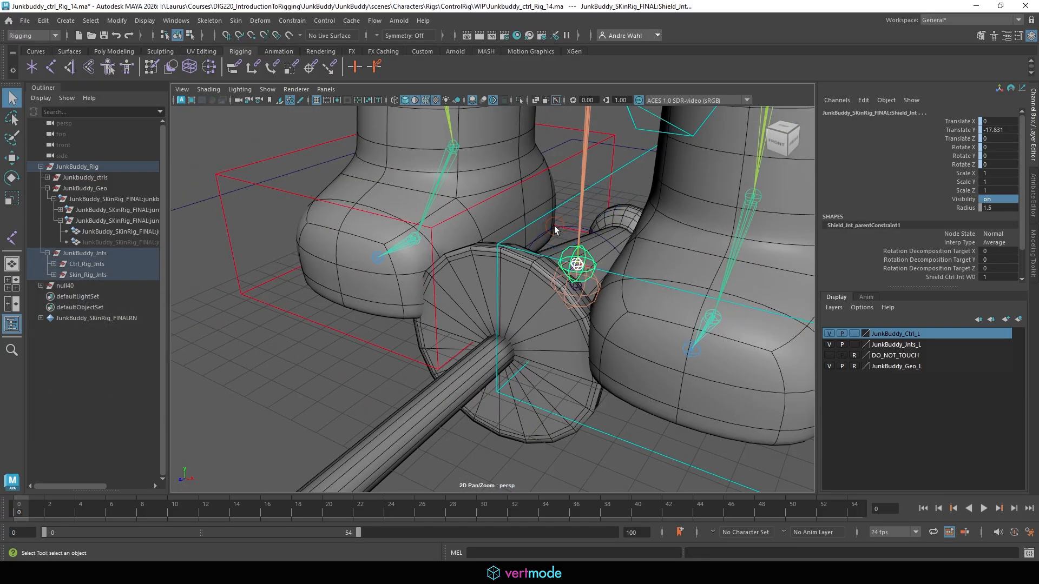
left_click(577, 288)
key("w")
left_click_drag(577, 284, 709, 176)
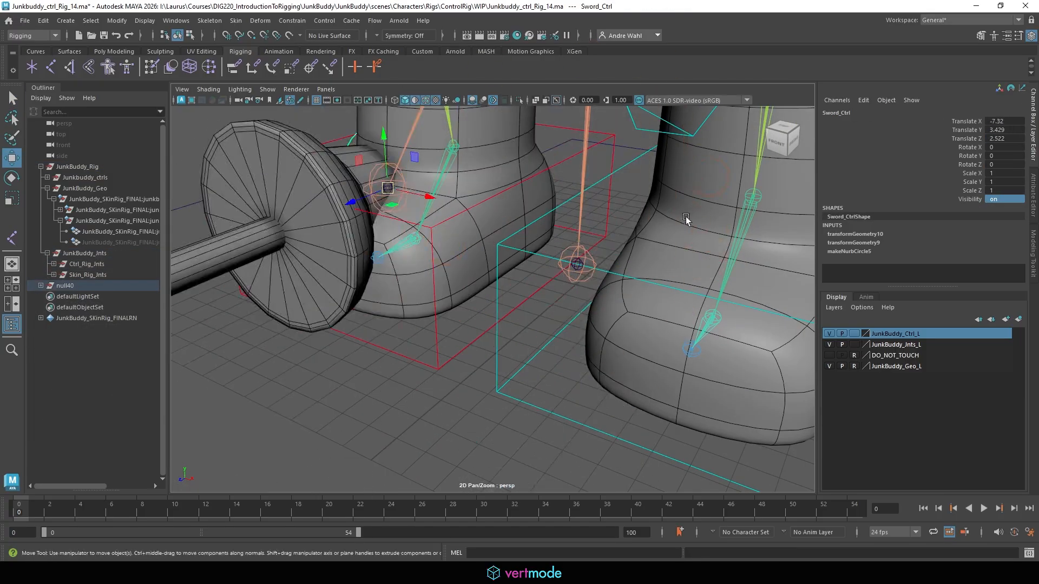
key("ctrl+z")
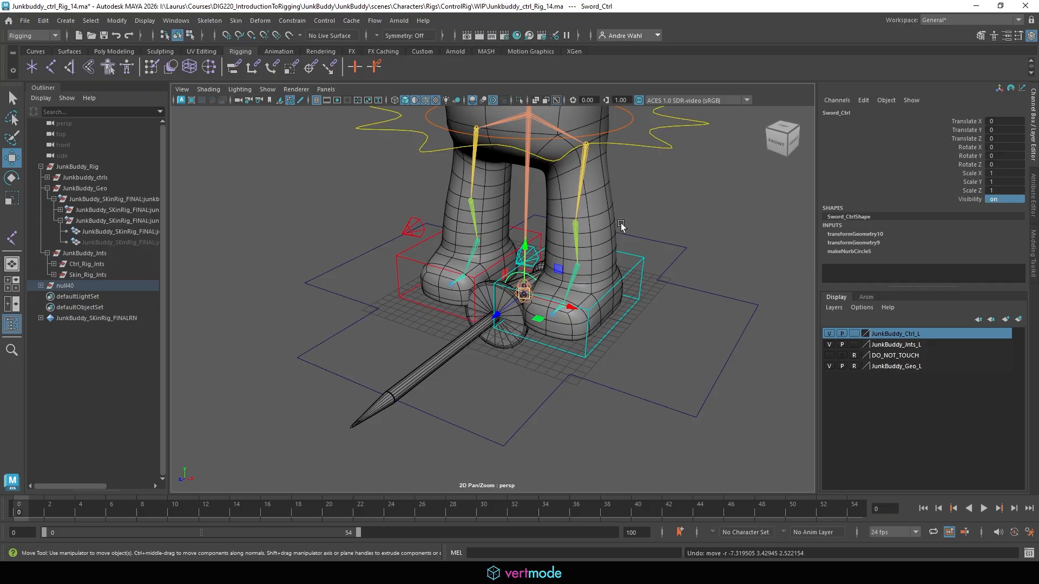
Step: Try pulling Sword_Ctrl up beside the character's right leg with the whole body in view, and undo it
scroll(622, 227, "down", 3)
middle_click_drag(622, 227, 617, 346, "alt")
scroll(542, 271, "down", 2)
left_click_drag(482, 204, 547, 204, "alt")
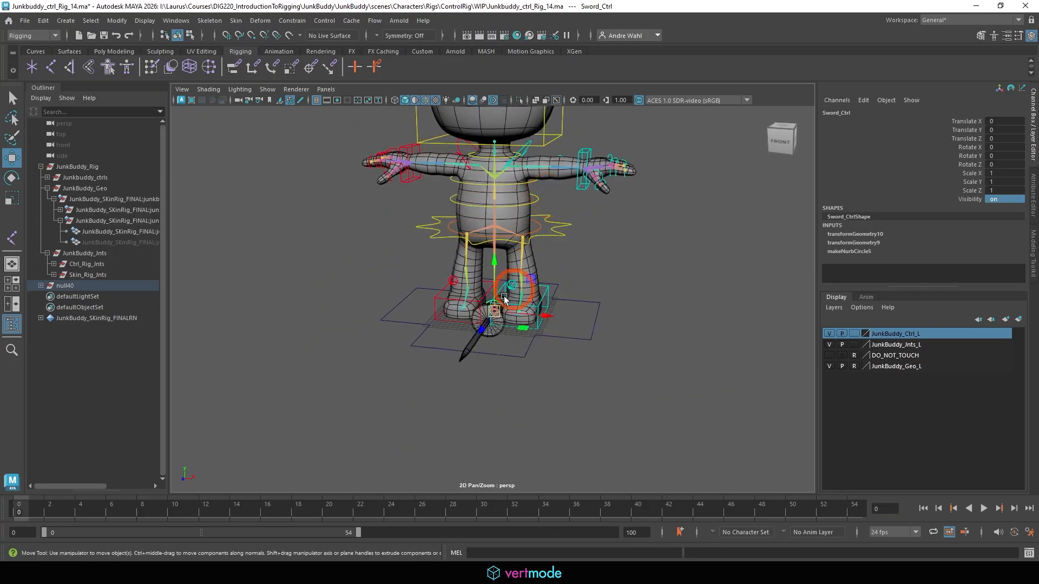
left_click_drag(505, 299, 366, 261)
key("ctrl+z")
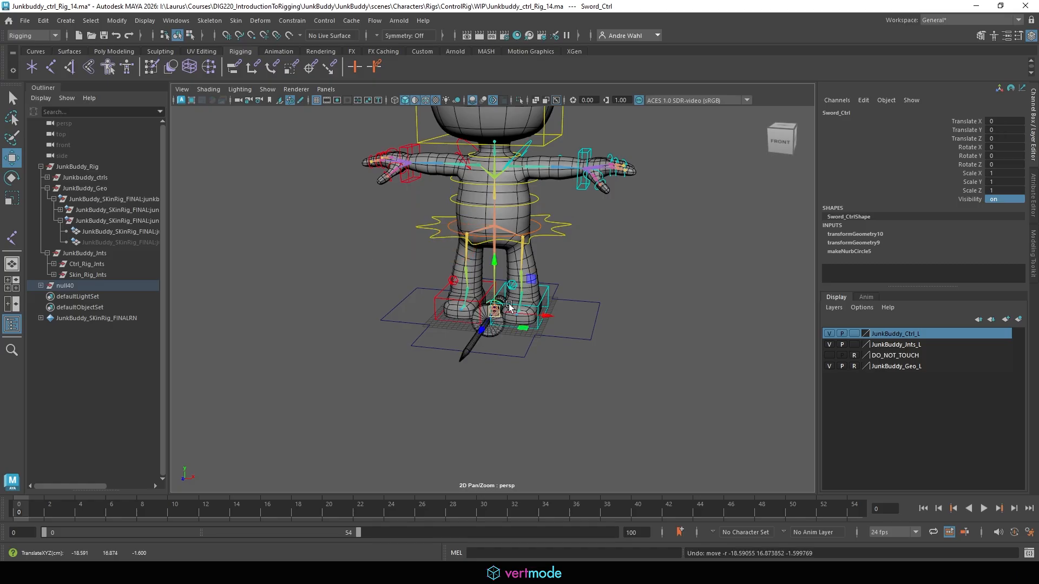
Step: Test moving Sword_Ctrl up towards the right hand and repositioning R_IK_Arm_Ctrl, and undo all of these moves
left_click_drag(509, 308, 471, 254)
left_click_drag(405, 233, 395, 153)
left_click(457, 201)
left_click(416, 178)
key("ctrl+z")
key("ctrl+z")
key("ctrl+z")
key("ctrl+z")
key("ctrl+z")
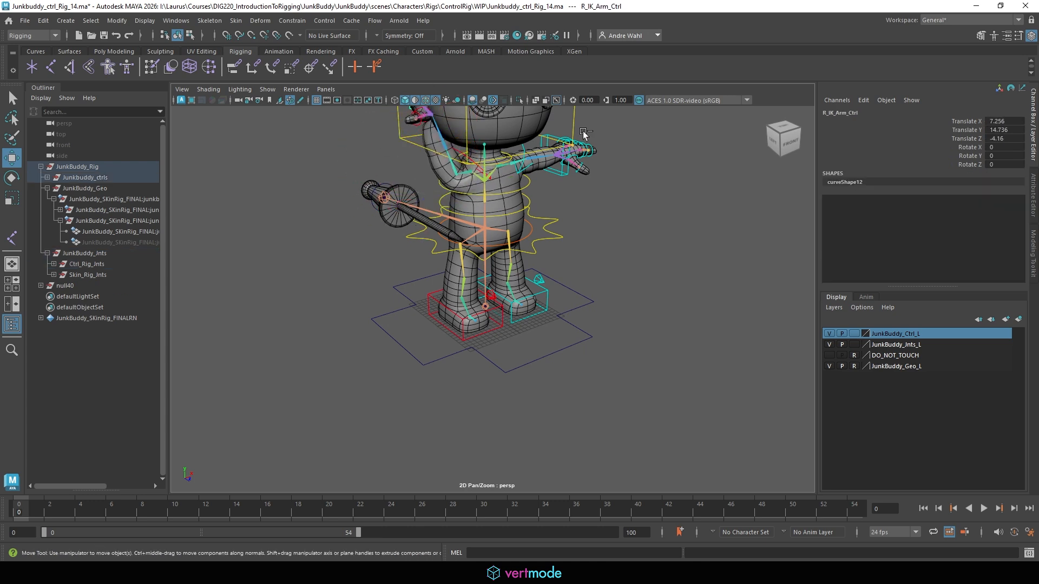
key("ctrl+z")
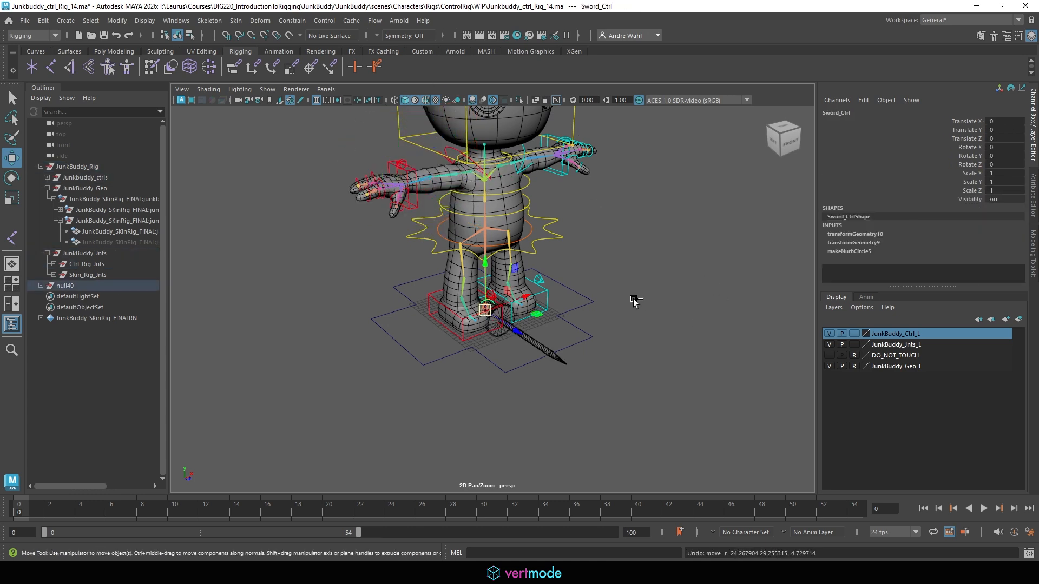
key("ctrl+z")
Step: Put null40, the parent group of Sword_Ctrl, inside a new group in the Hypergraph hierarchy
right_click_drag(593, 353, 641, 331, "alt")
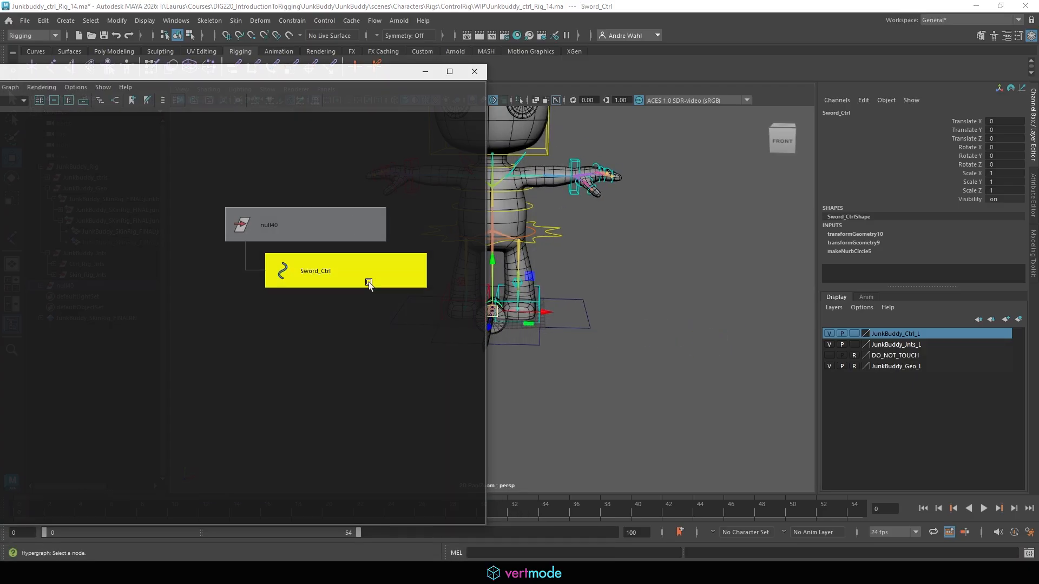
left_click(283, 244)
left_click(283, 234)
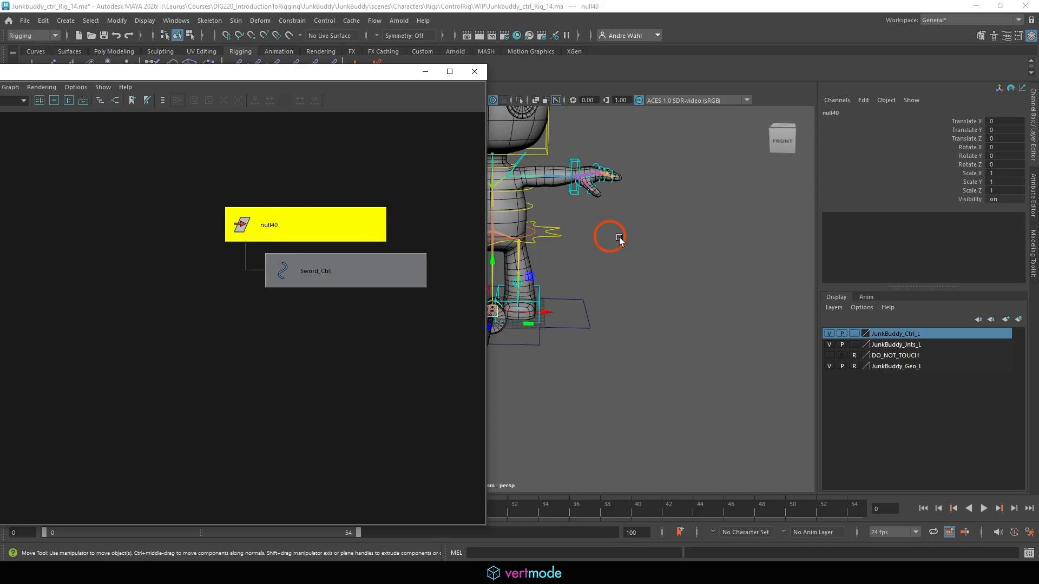
key("f")
left_click_drag(630, 273, 674, 242, "alt")
key("ctrl+g")
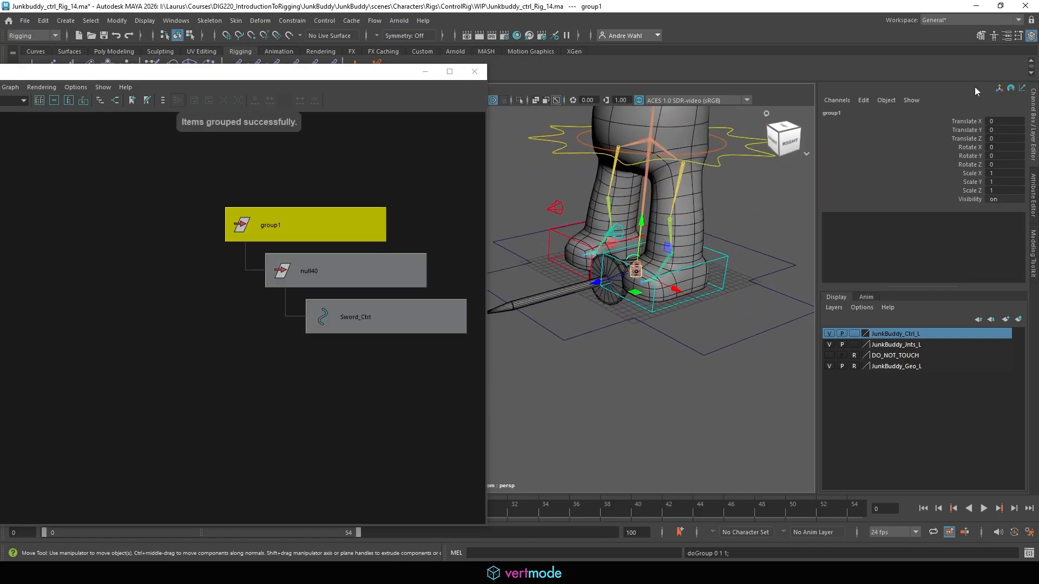
Step: Rename the new group above null40 as Sword_Follow_Grp
double_click(832, 113)
type("Sw")
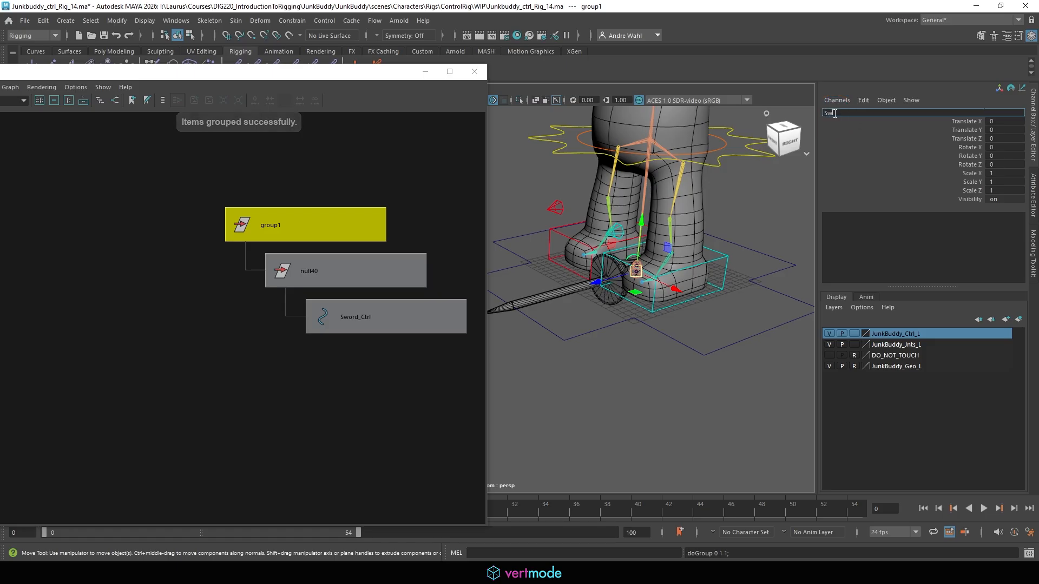
type("ord_F")
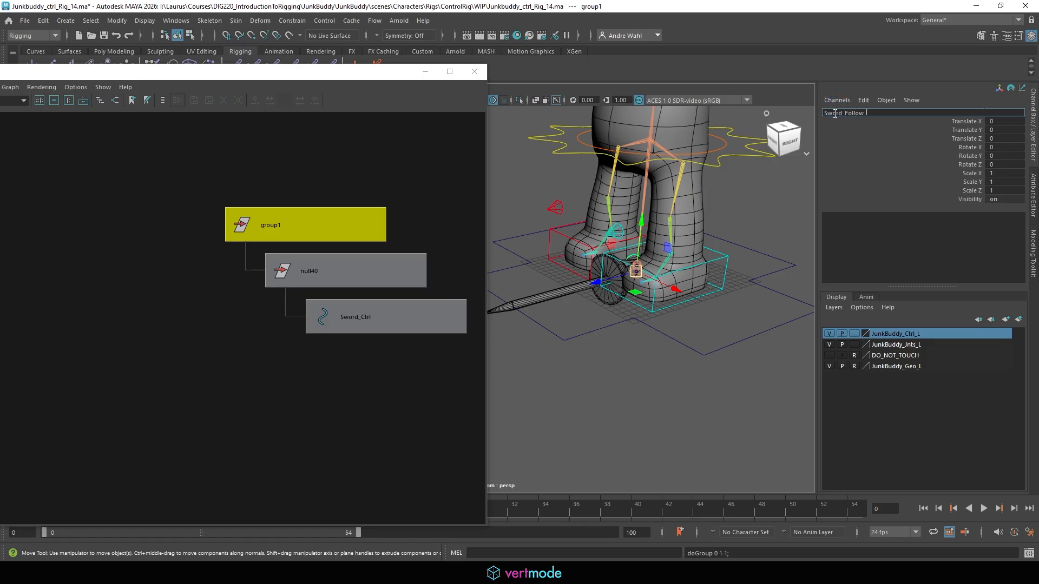
type("ollow_Grp")
key("Return")
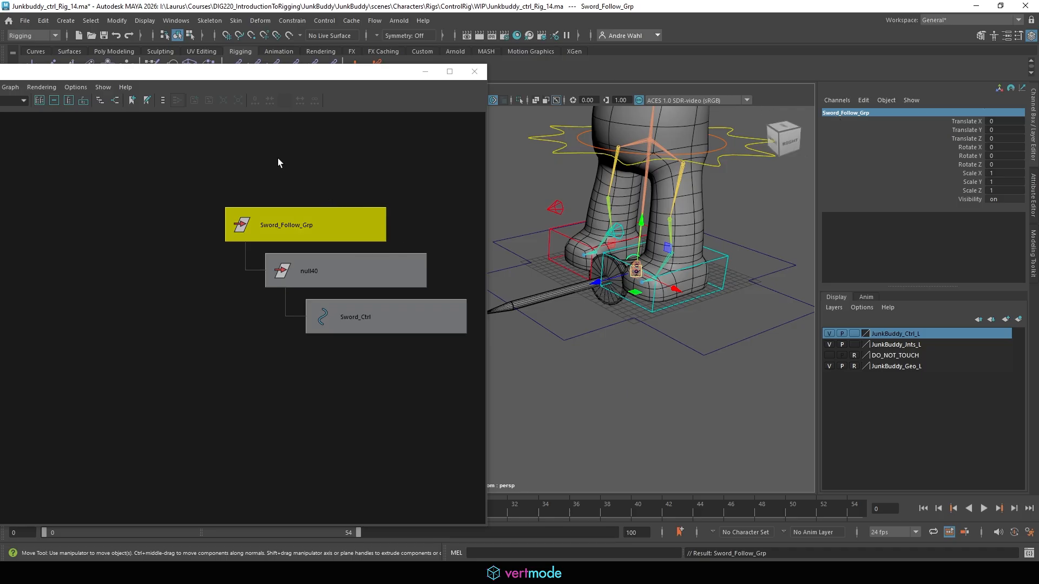
Step: Show the DO_NOT_TOUCH layer and inspect the sword control's origin between the feet with JunkBuddy_Geo_L hidden, and restore the geometry
left_click_drag(310, 80, 117, 59)
right_click_drag(591, 211, 545, 223, "alt")
left_click_drag(545, 223, 620, 273, "alt")
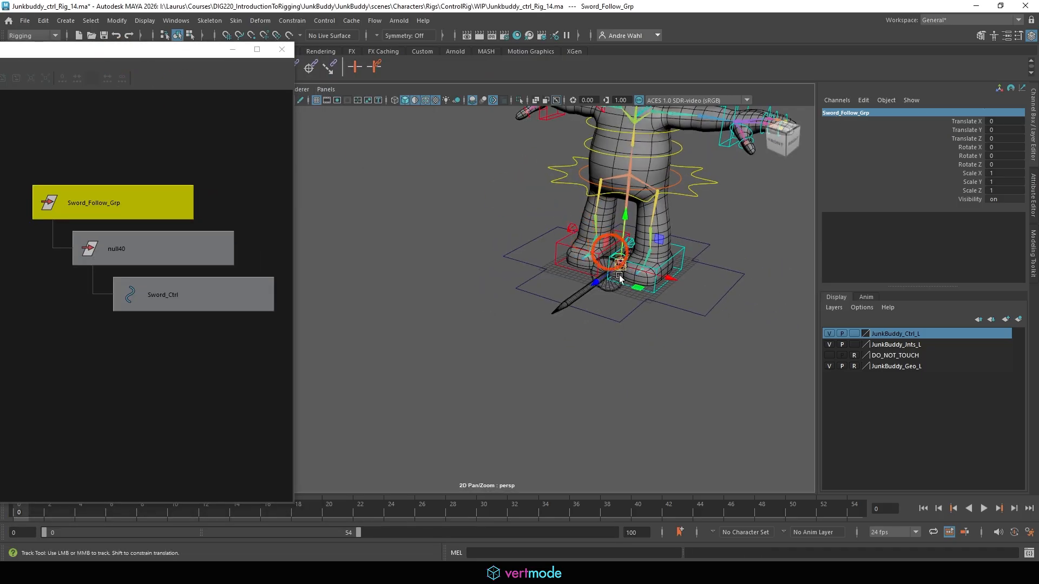
middle_click_drag(619, 273, 639, 322, "alt")
left_click(831, 354)
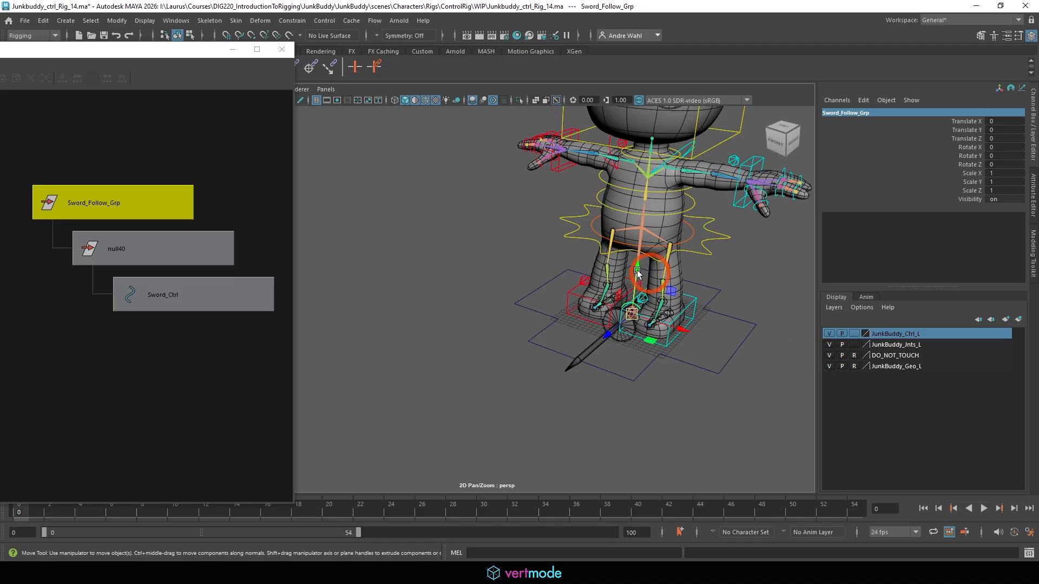
middle_click_drag(634, 269, 530, 272, "alt")
right_click_drag(530, 272, 726, 281, "alt")
left_click_drag(603, 298, 641, 279, "alt")
middle_click_drag(641, 278, 629, 232, "alt")
left_click_drag(629, 231, 713, 368, "alt")
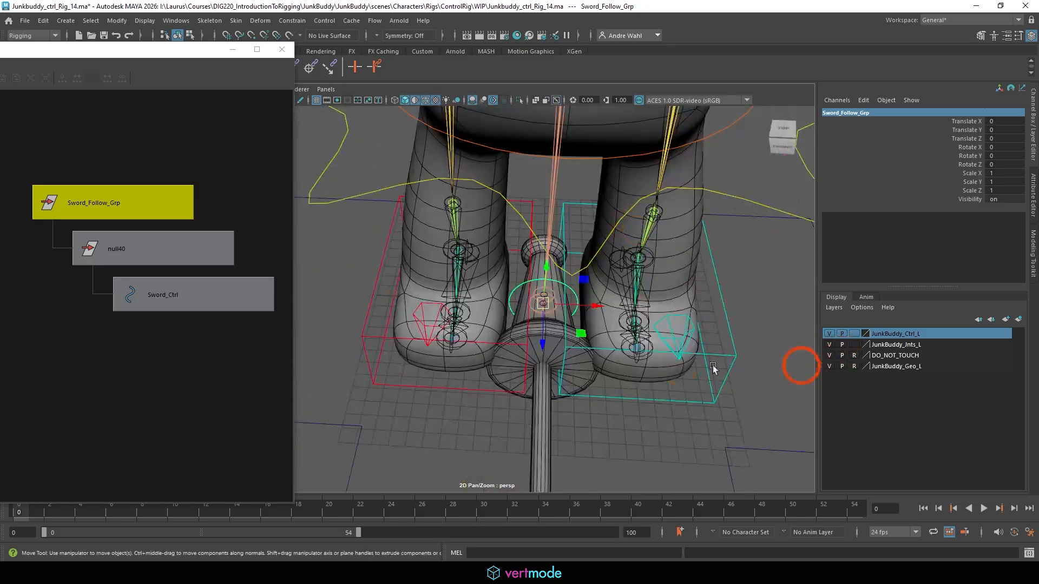
left_click(831, 364)
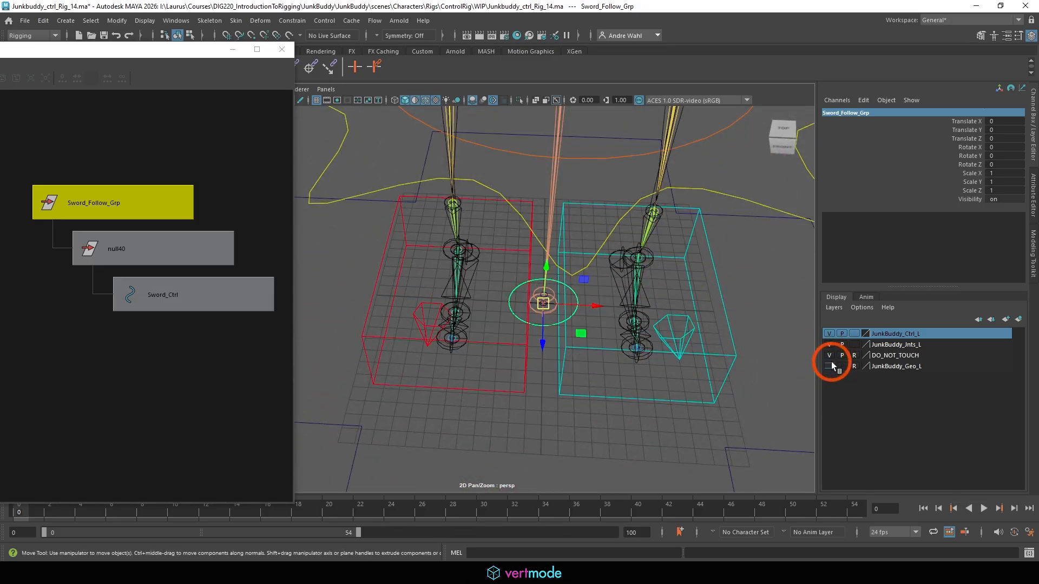
left_click(832, 364)
Step: Examine the right hand up close and test rotating R_IK_Arm_Ctrl, and undo the rotation
right_click_drag(644, 303, 447, 287, "alt")
middle_click_drag(447, 286, 639, 401, "alt")
left_click_drag(639, 400, 520, 334, "alt")
middle_click_drag(520, 334, 432, 455, "alt")
right_click_drag(432, 455, 543, 329, "alt")
middle_click_drag(543, 329, 436, 279, "alt")
left_click_drag(437, 279, 529, 365, "alt")
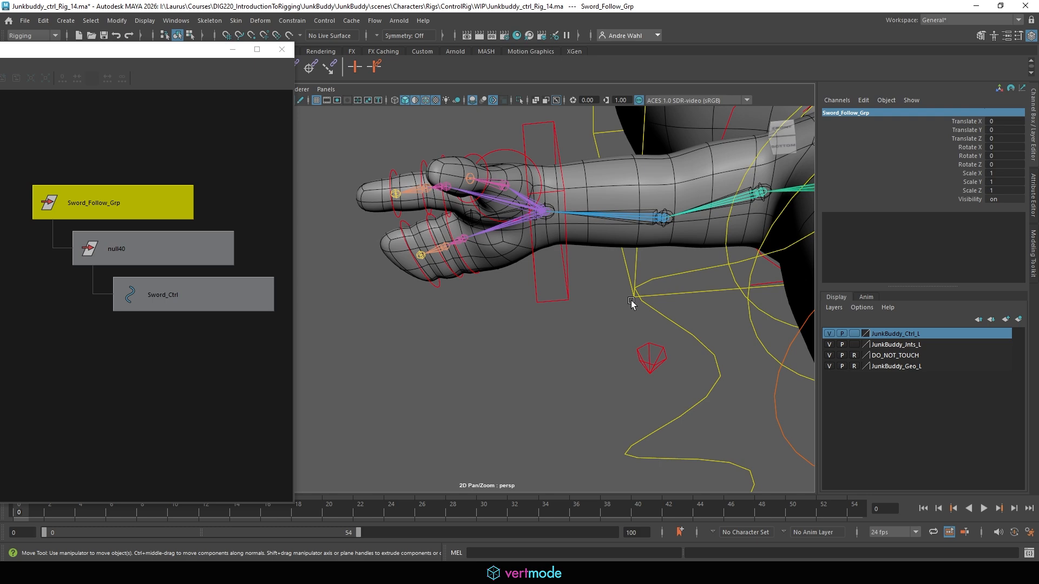
left_click(563, 298)
left_click_drag(549, 323, 552, 333, "alt")
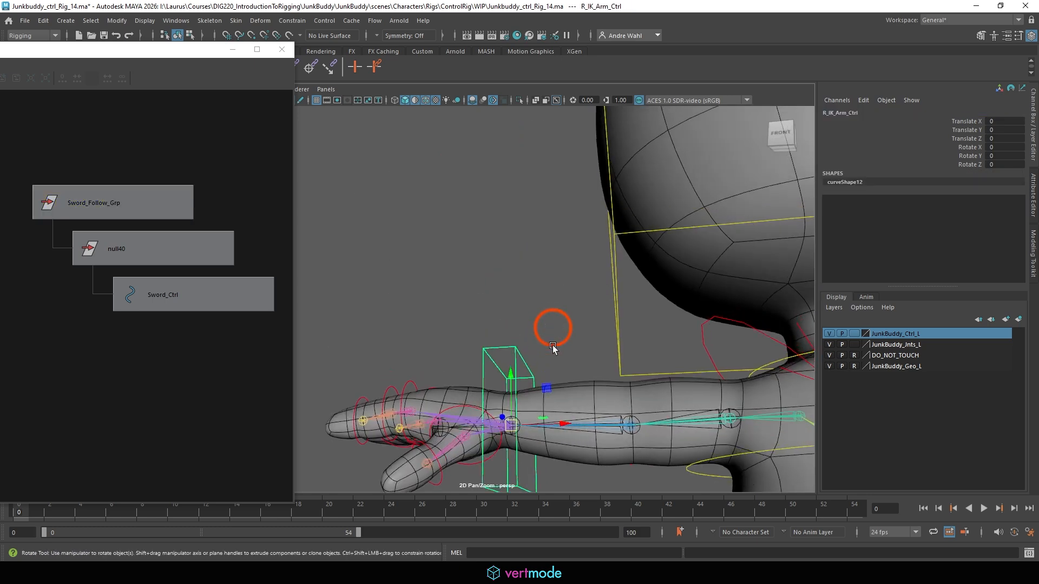
key("e")
middle_click_drag(563, 466, 580, 404, "alt")
left_click_drag(557, 397, 619, 434)
key("ctrl+z")
key("ctrl+z")
middle_click_drag(557, 475, 635, 194)
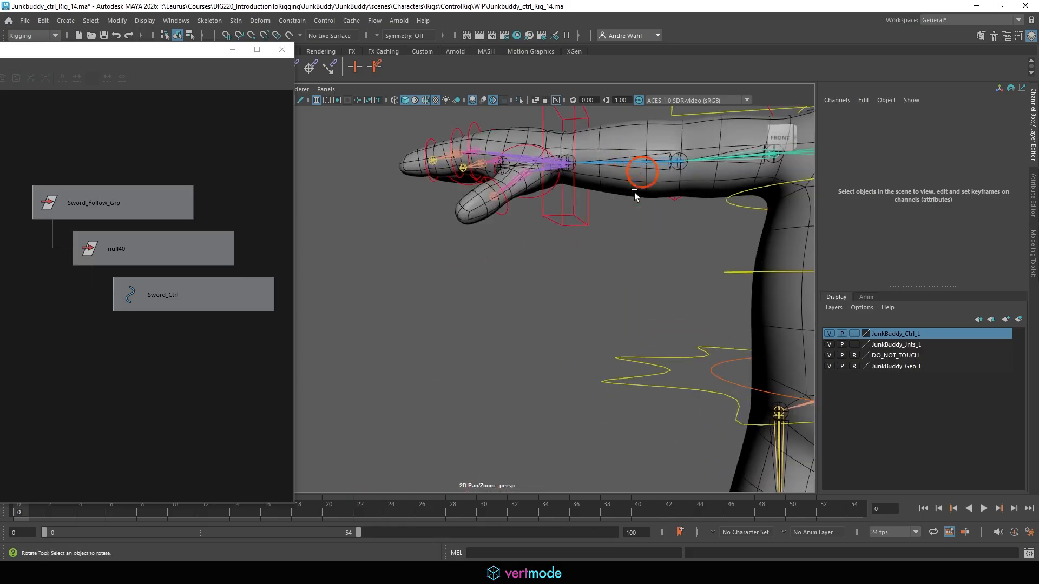
Step: Hide JunkBuddy_Geo_L and take both DO_NOT_TOUCH and JunkBuddy_Geo_L out of reference display
left_click(830, 334)
left_click(830, 334)
left_click(829, 355)
left_click(829, 355)
left_click(829, 366)
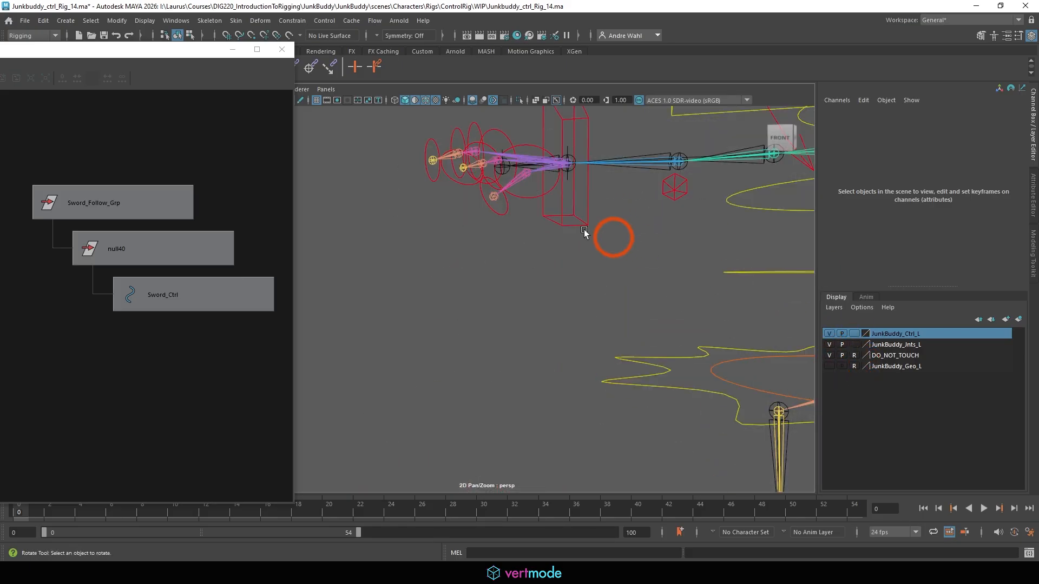
scroll(612, 235, "down", 3)
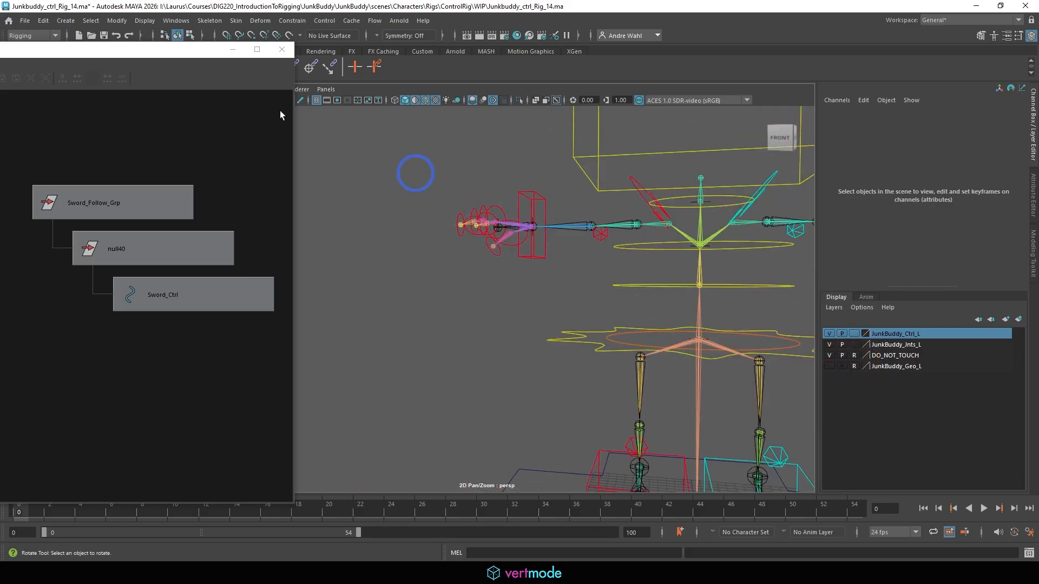
left_click(854, 366)
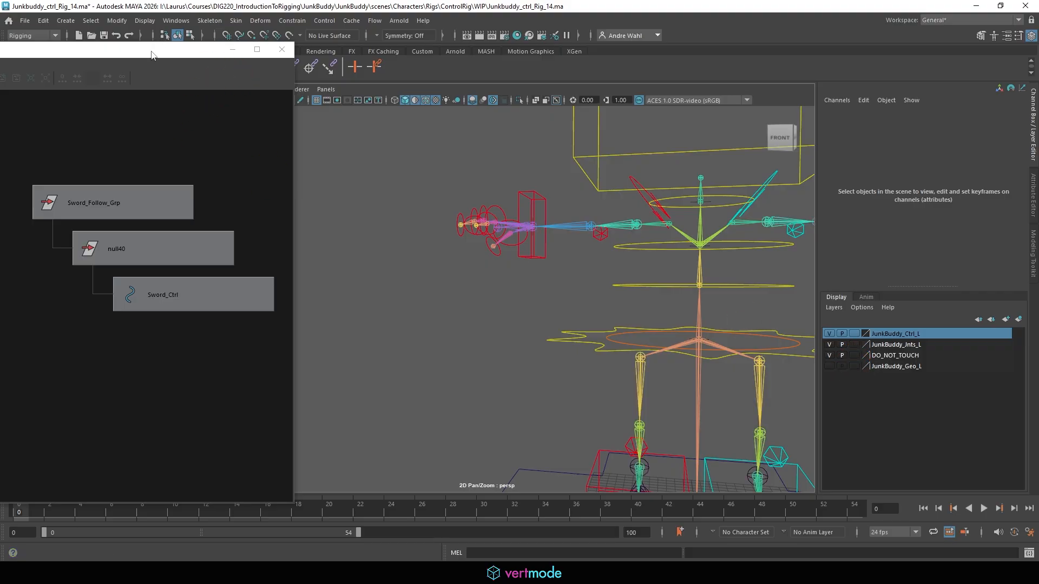
Step: Try to pick the locator at the right wrist joint, working close to the wrist beside the Hypergraph
left_click_drag(152, 54, 242, 91)
left_click(192, 237)
scroll(626, 301, "up", 3)
scroll(650, 235, "down", 2)
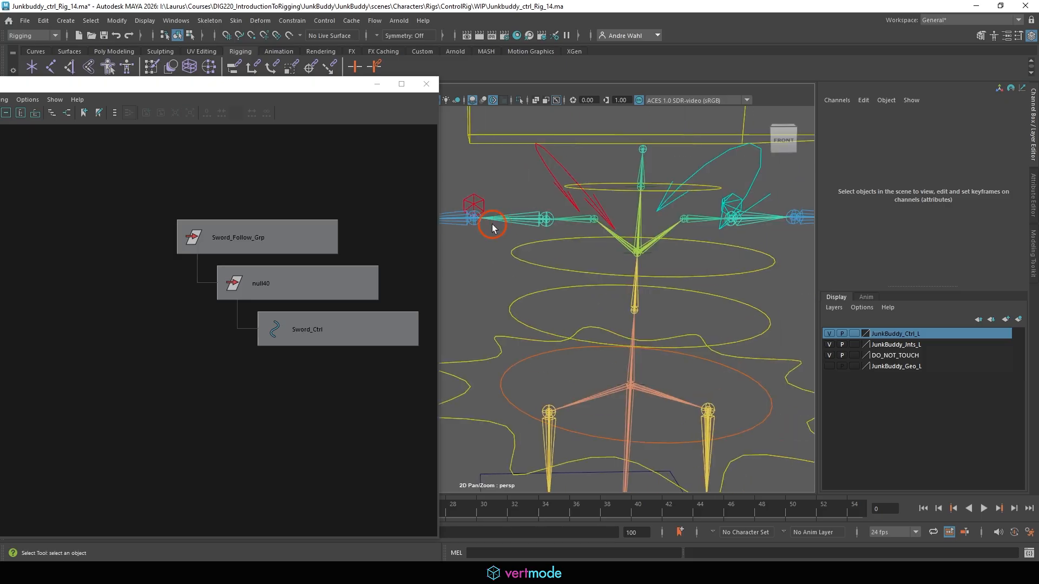
scroll(492, 227, "up", 3)
middle_click_drag(492, 227, 581, 226)
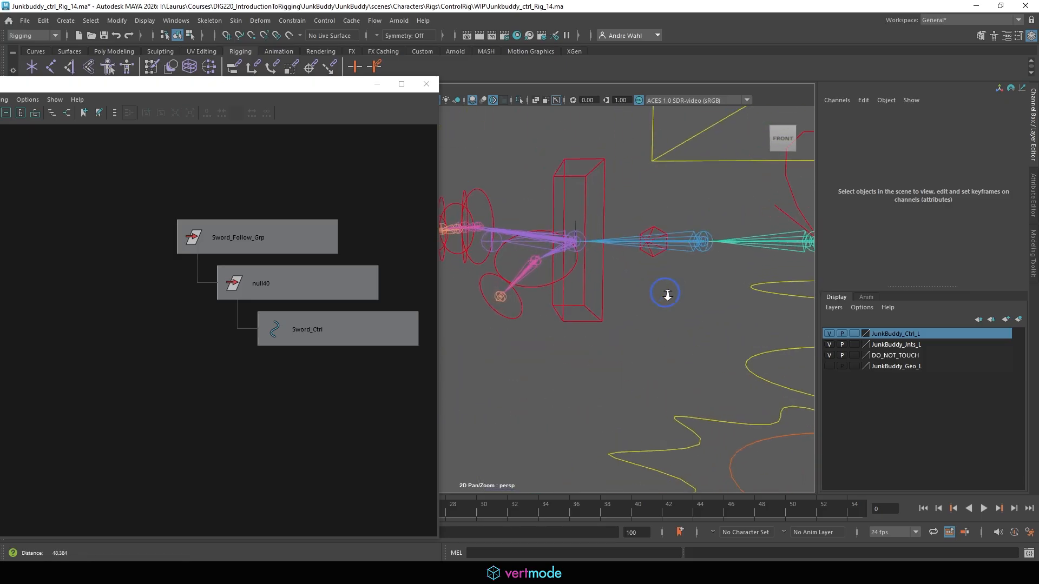
left_click(578, 228)
scroll(600, 319, "down", 3)
scroll(601, 319, "up", 4)
left_click(826, 314)
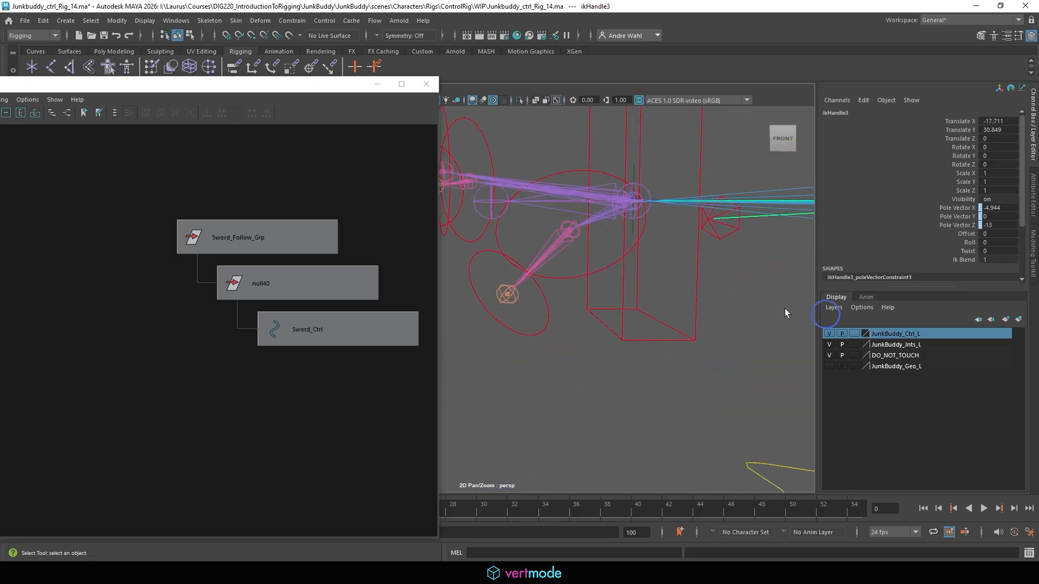
left_click(633, 170)
left_click(634, 170)
middle_click_drag(636, 172, 649, 269)
left_click_drag(650, 269, 778, 218, "alt")
left_click_drag(525, 292, 559, 252, "alt")
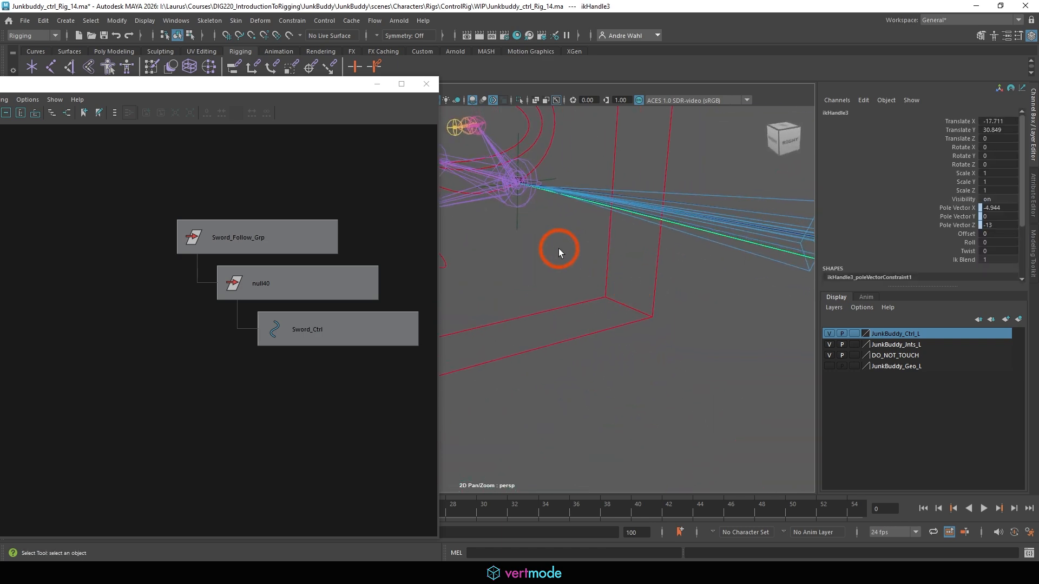
Step: Parent-constrain Sword_Follow_Grp to the right wrist locator and the WORLD locator with Maintain offset on, and close the options
left_click(515, 226)
right_click_drag(689, 294, 623, 255, "alt")
left_click_drag(623, 254, 631, 301, "alt")
left_click(255, 238, "shift")
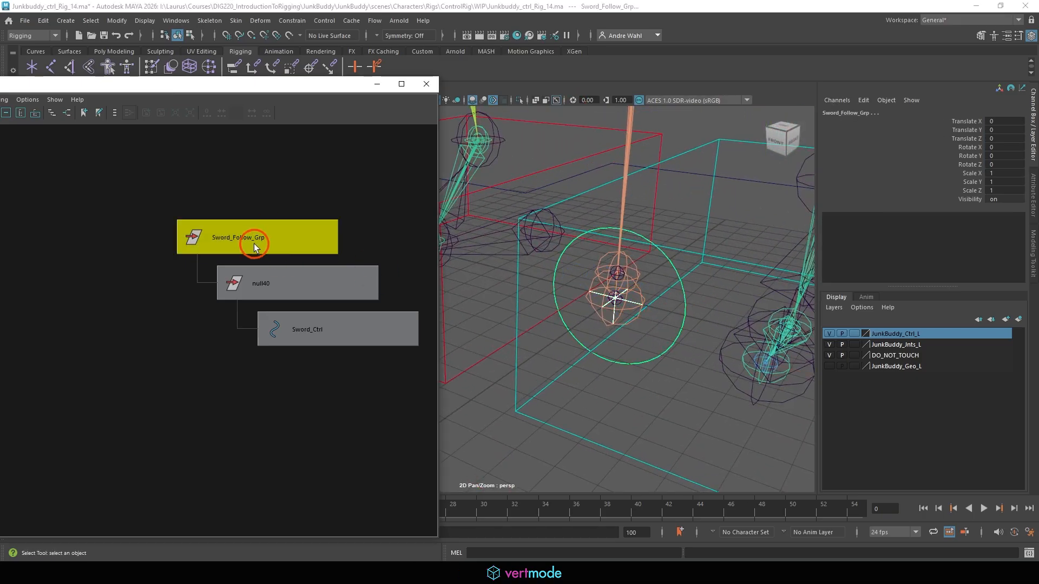
left_click(292, 20)
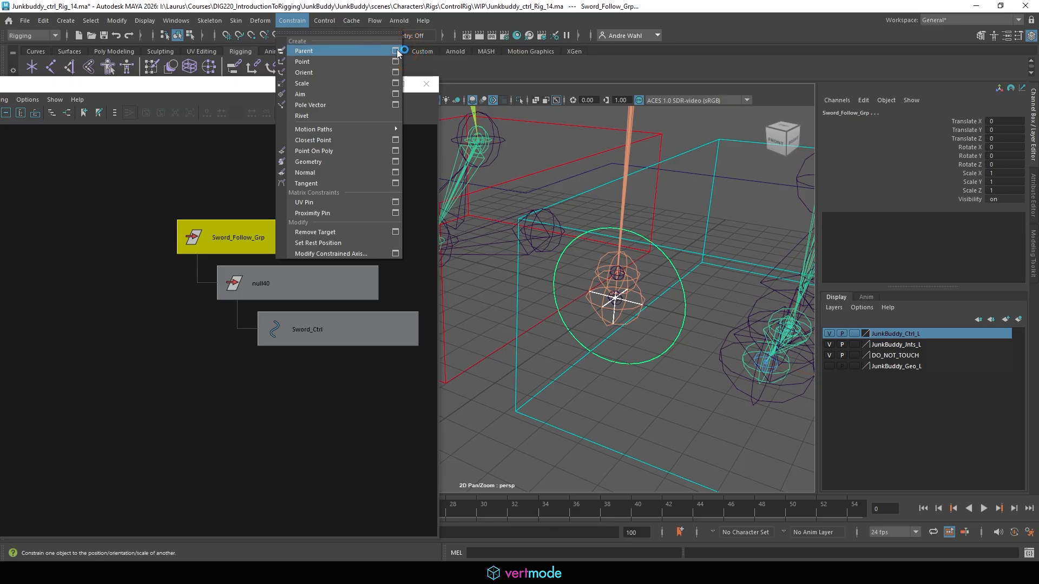
left_click(406, 35)
left_click(130, 279)
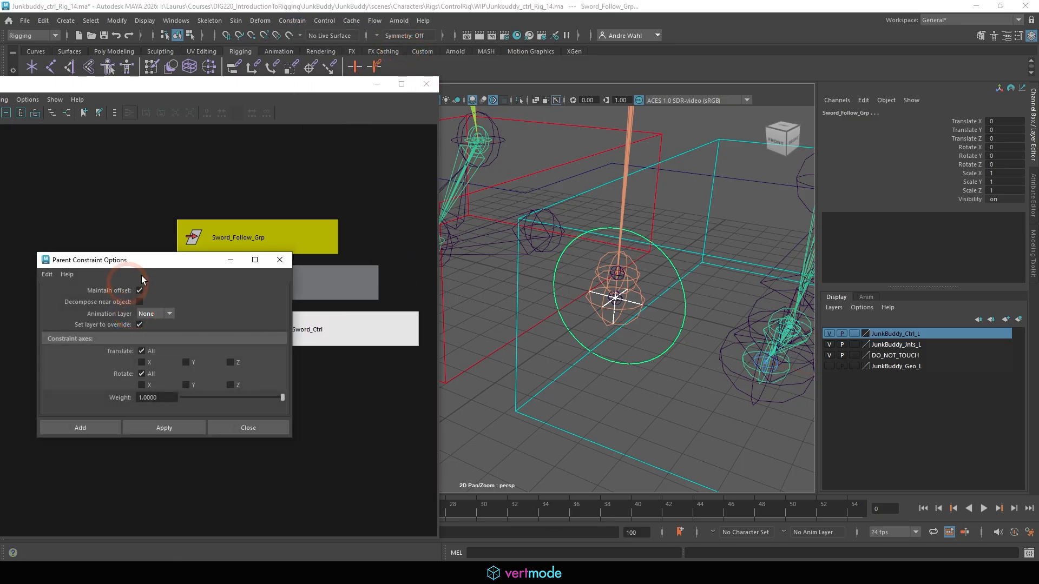
left_click(166, 431)
left_click(248, 428)
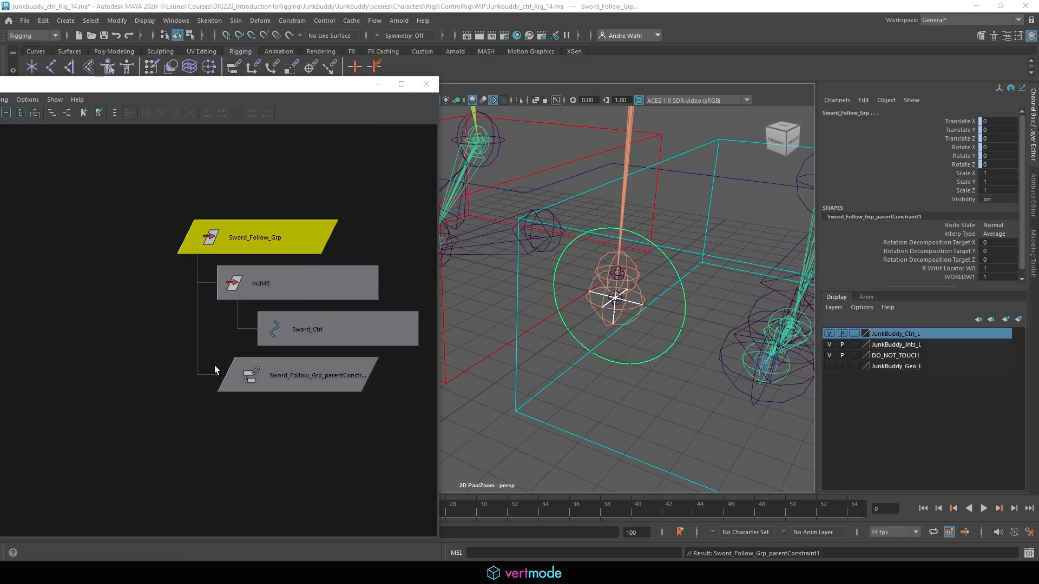
Step: Show JunkBuddy_Geo_L and lower R_IK_Arm_Ctrl to translate about 3.15, -6.91, 1.35 to test the follow constraint
left_click(830, 344)
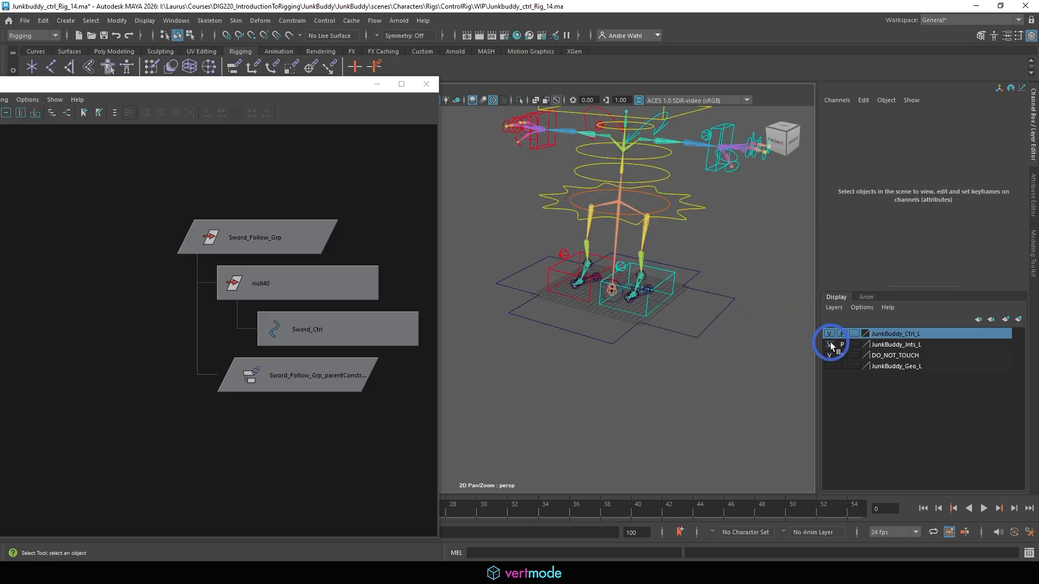
left_click(828, 366)
left_click(545, 133)
key("w")
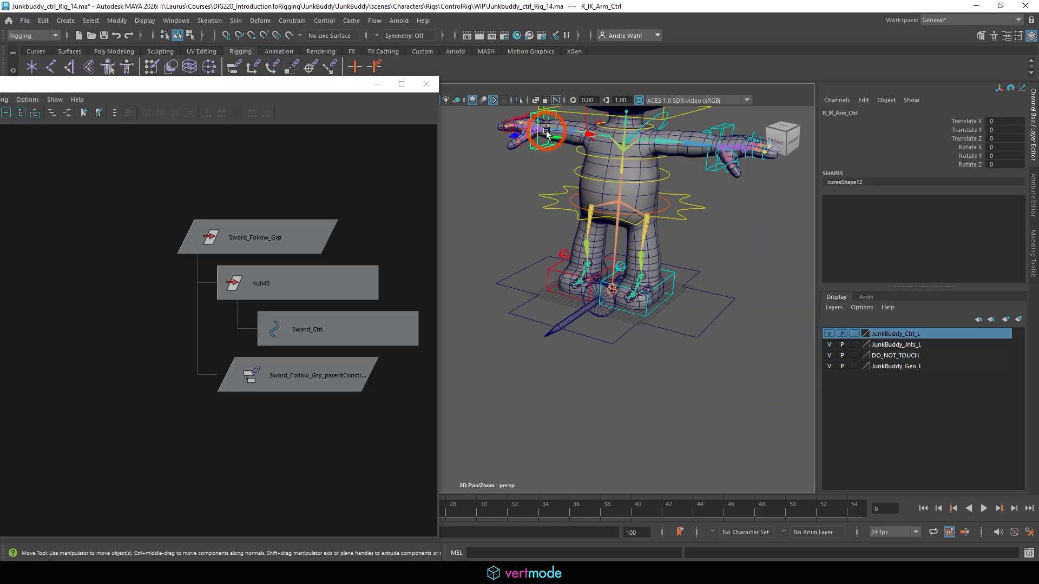
left_click_drag(546, 133, 551, 166)
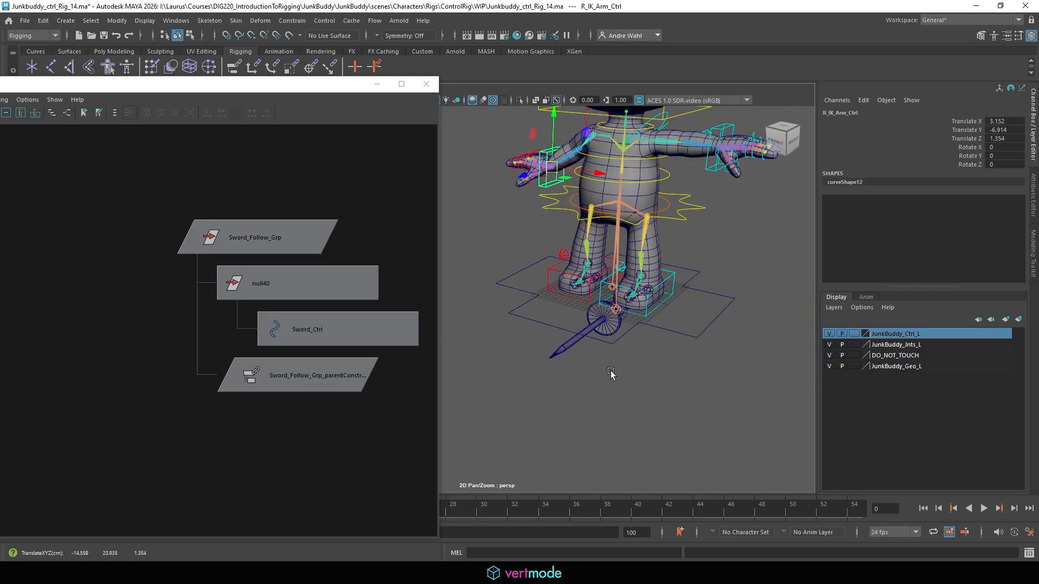
Step: On Sword_Follow_Grp's parent constraint, try R Wrist Locator W0 at 0, then leave it at 1 with WORLDW1 set to 0
left_click(295, 373)
left_click(1012, 168)
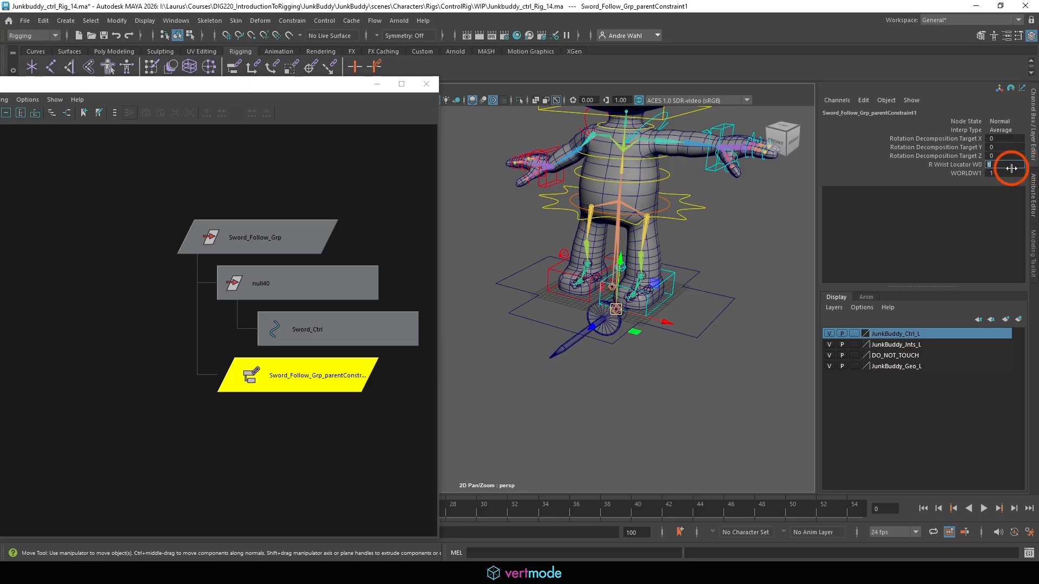
key("Return")
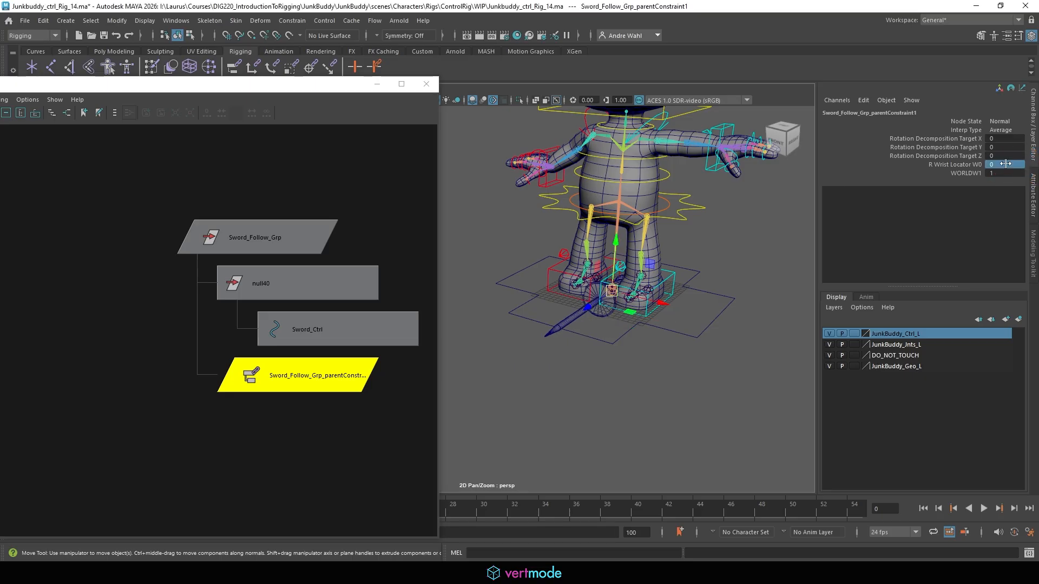
double_click(1009, 172)
type("0")
key("Return")
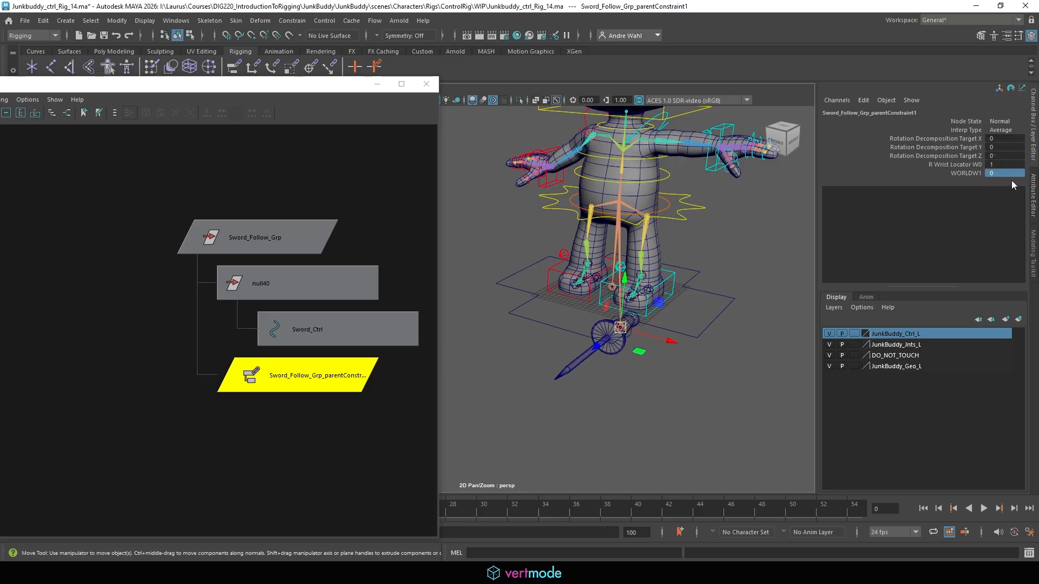
Step: Test moving R_IK_Arm_Ctrl slightly with only the wrist locator weight active, and undo the move
left_click(542, 189)
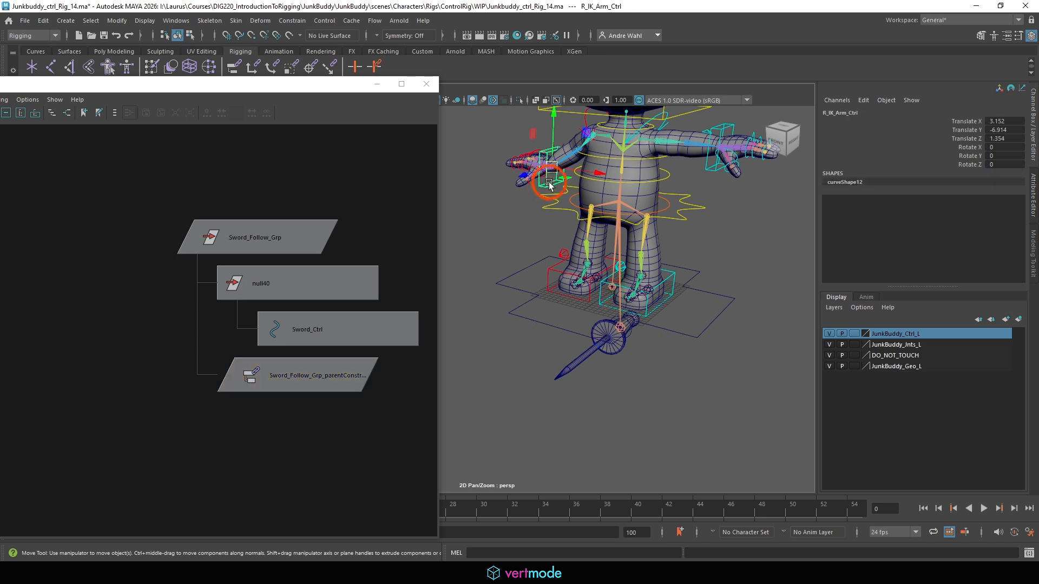
left_click_drag(552, 168, 566, 170)
key("ctrl+z")
Step: Move Sword_Ctrl up into the character's right hand, and reposition R_IK_Arm_Ctrl to test that the sword follows the wrist
left_click(305, 316)
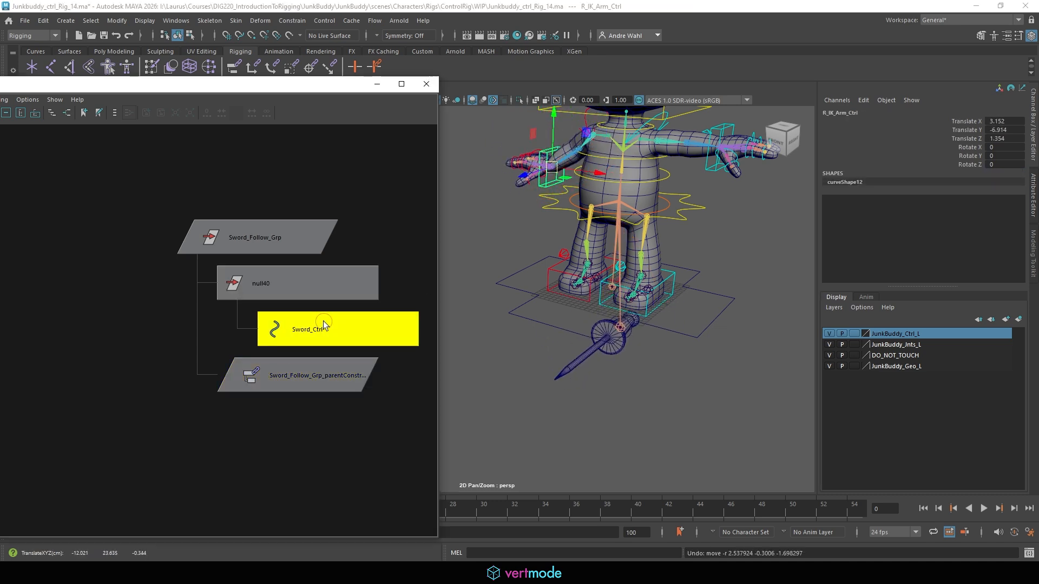
left_click_drag(620, 327, 528, 172)
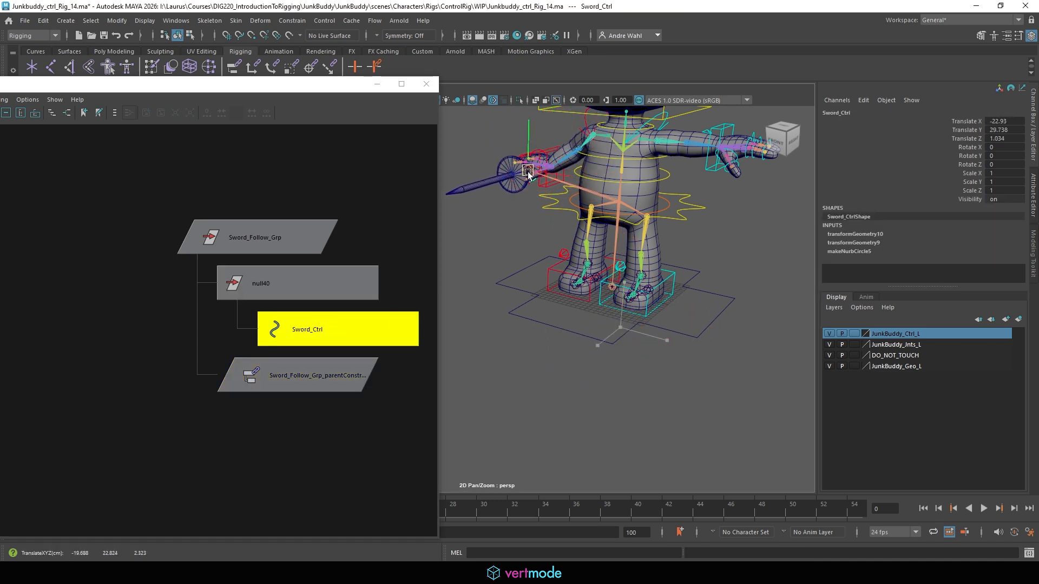
left_click(547, 165)
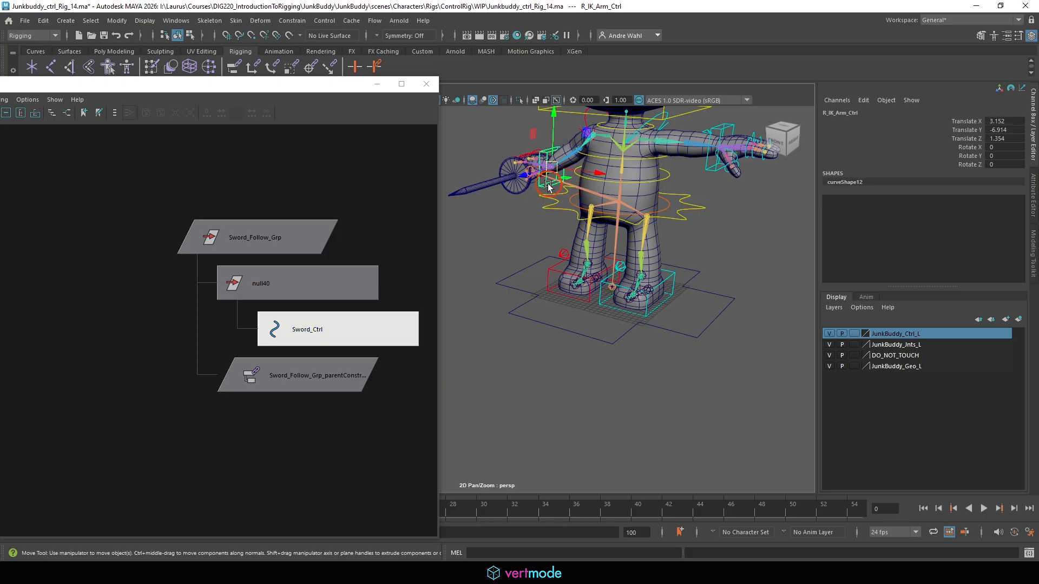
left_click_drag(547, 165, 722, 211)
mouse_move(484, 133)
left_mouse_down()
mouse_move(417, 123)
mouse_move(500, 125)
mouse_move(483, 135)
left_mouse_up()
middle_click_drag(528, 183, 579, 272, "alt")
scroll(579, 273, "up", 3)
mouse_move(558, 175)
left_mouse_down()
mouse_move(574, 182)
mouse_move(561, 167)
left_mouse_up()
Step: Lower the right arm with R_IK_Arm_Ctrl to translate about 7.71, -9.28, 6.56 and rotate 3.75, 8.84, 86.17 to test the sword's follow
left_click(262, 233)
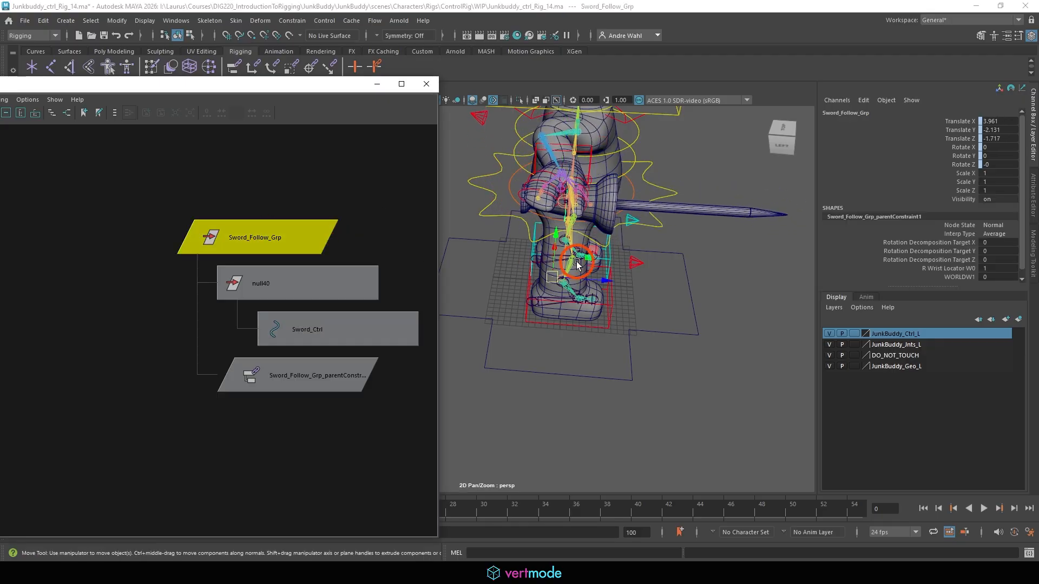
left_click_drag(752, 265, 530, 261, "alt")
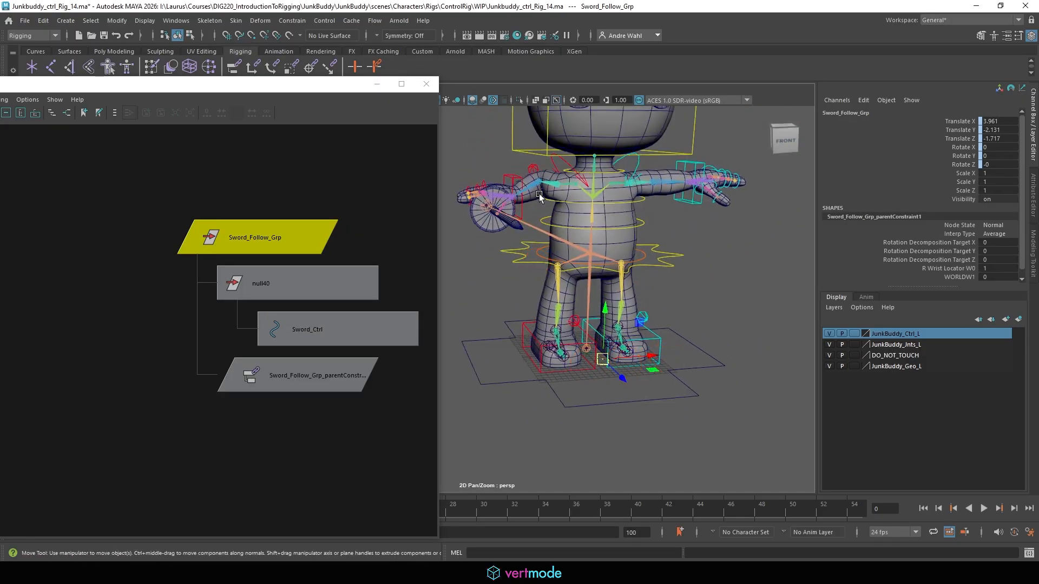
left_click(510, 180)
key("e")
left_click_drag(469, 179, 632, 218)
key("w")
left_click_drag(556, 190, 587, 231)
key("e")
key("w")
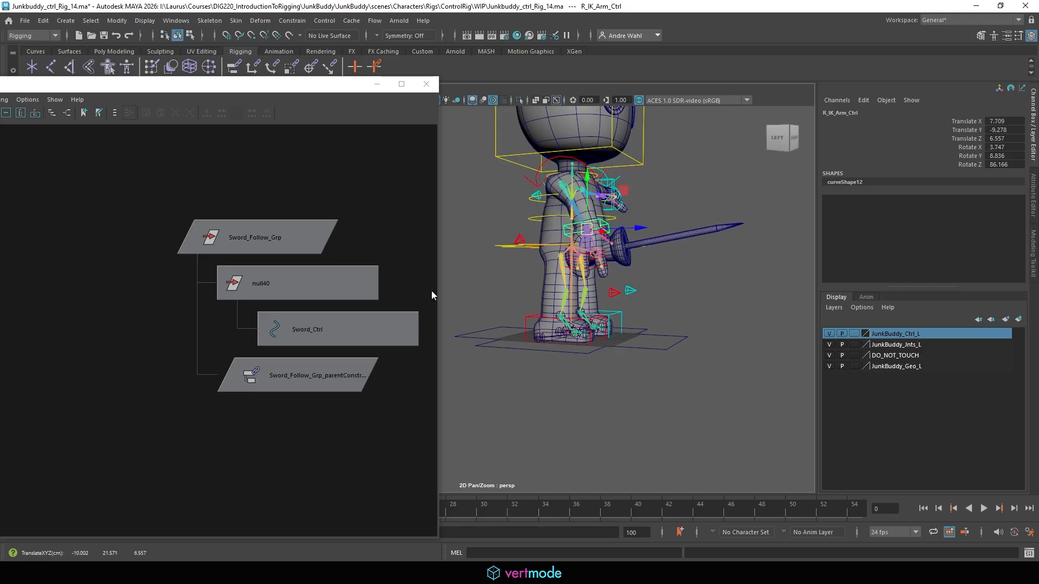
Step: Switch the sword to world space by setting R Wrist Locator W0 to 0 and WORLDW1 to 1 on Sword_Follow_Grp's parent constraint
left_click(325, 376)
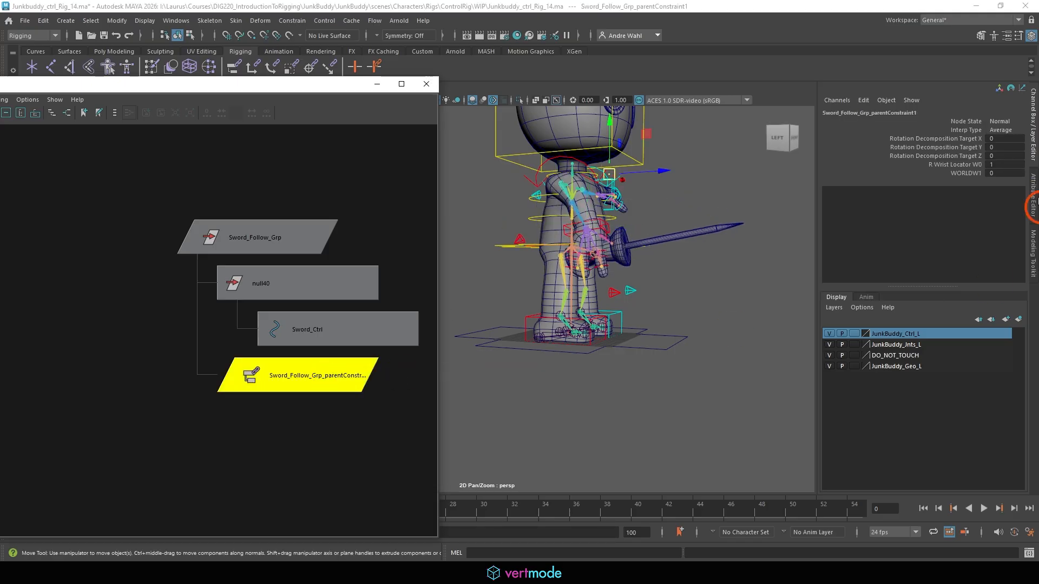
left_click(1002, 164)
left_click(1002, 173)
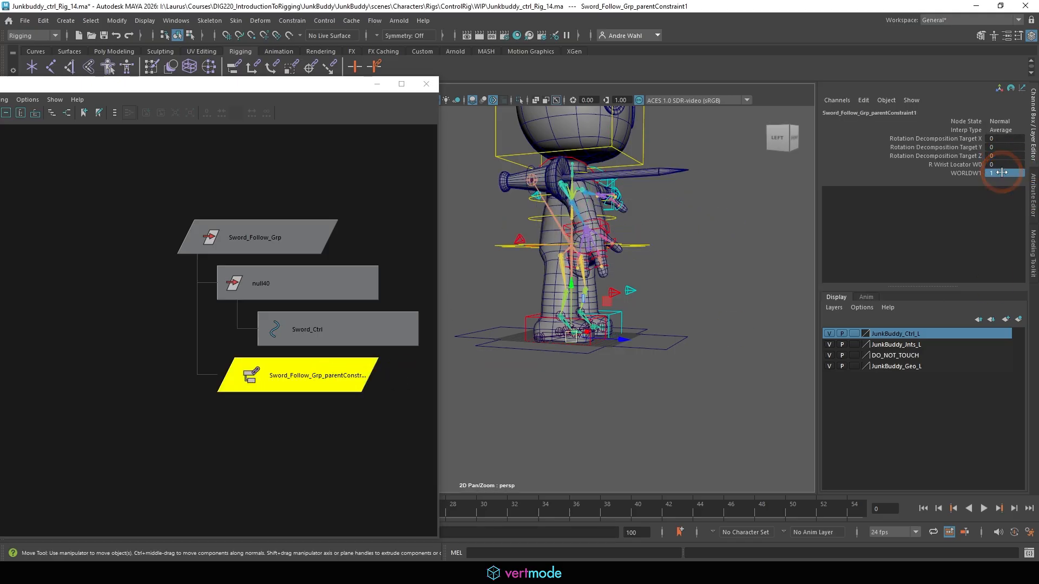
left_click_drag(753, 209, 569, 278, "alt")
left_click(226, 229)
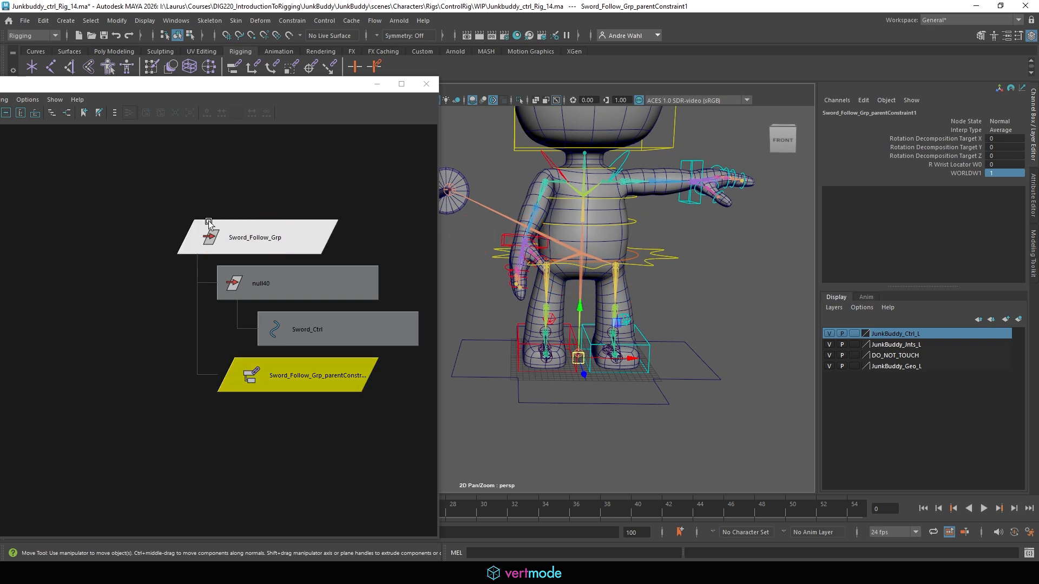
scroll(564, 240, "down", 3)
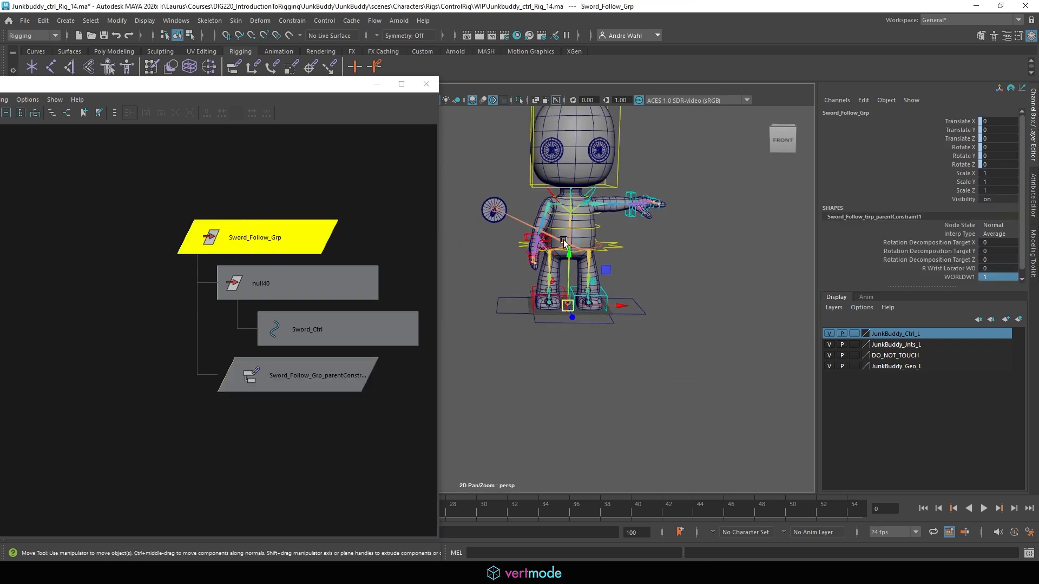
Step: Move Sword_Ctrl in front of the character to about 6.54, 8.99, 22.58, and reduce the constraint's WORLDW1 weight to 0
left_click(336, 332)
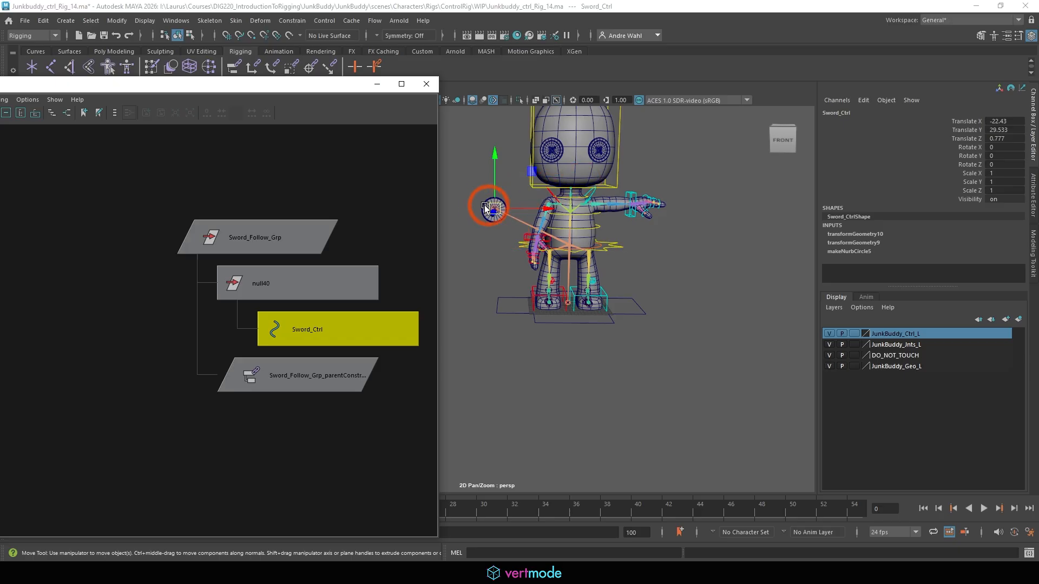
left_click_drag(485, 207, 616, 267)
left_click(346, 373)
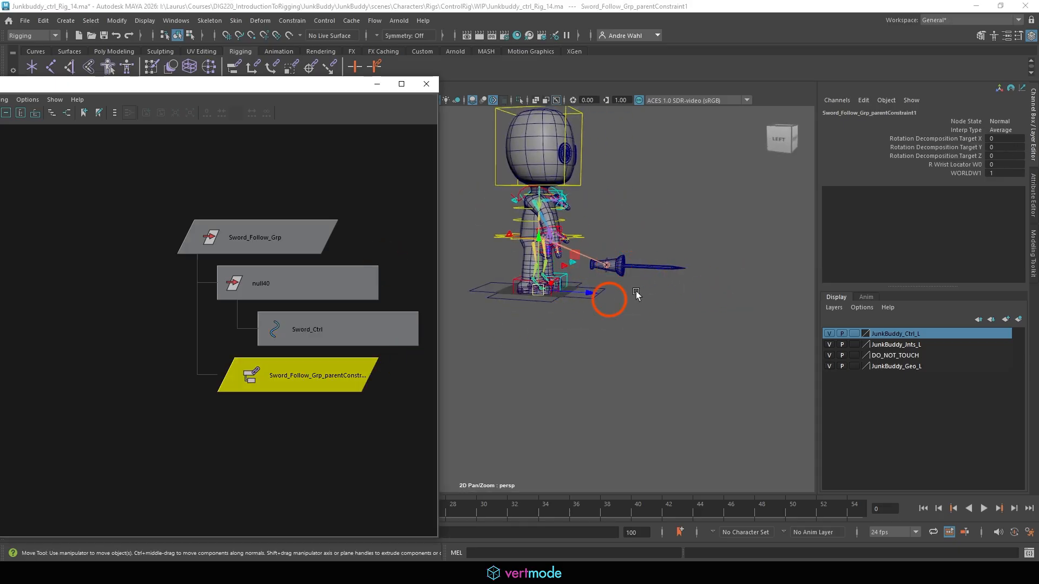
left_click(959, 175)
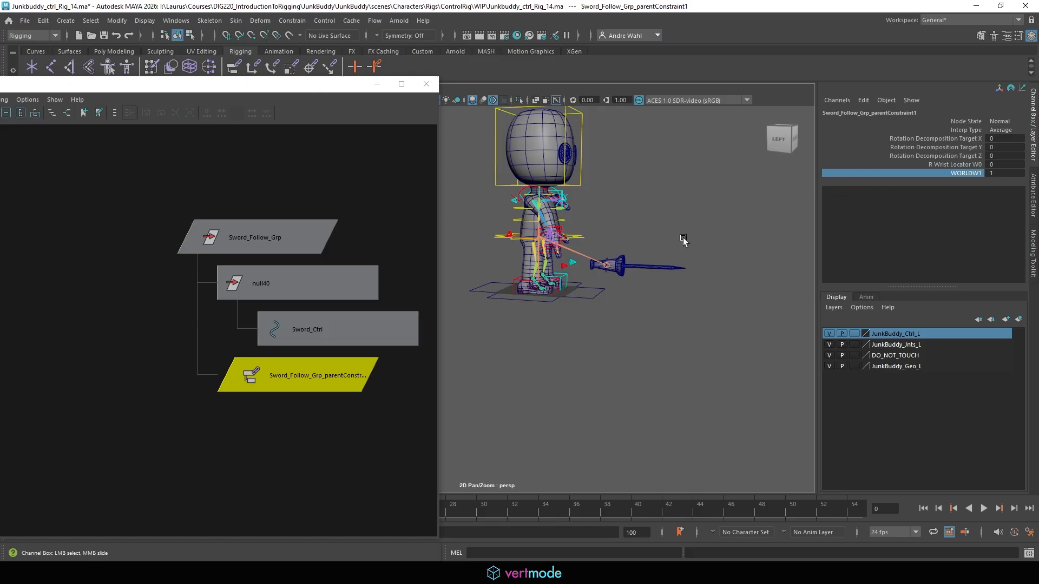
middle_click_drag(684, 238, 396, 245)
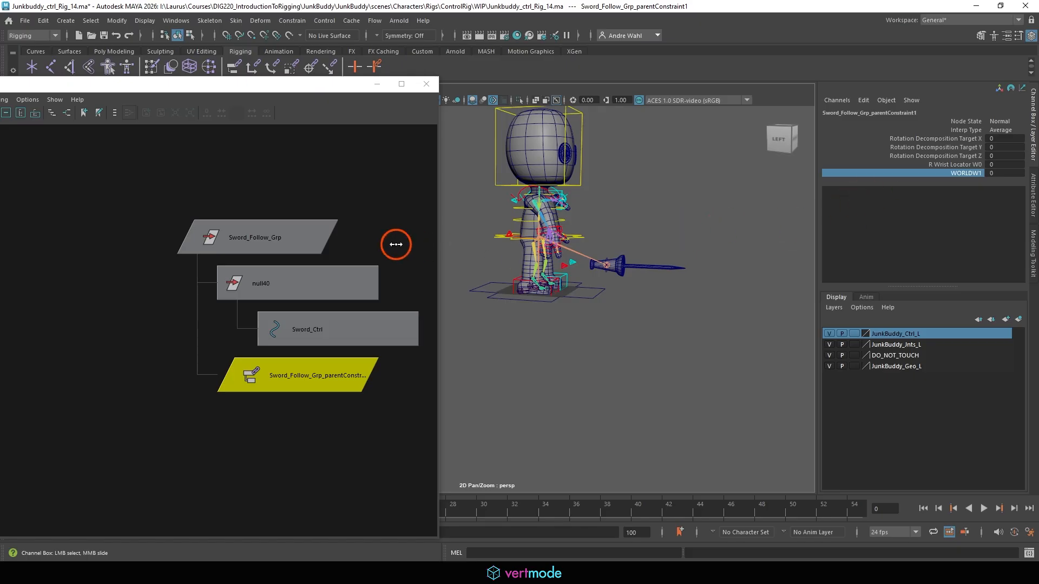
Step: Examine the R_Wrist_Locator and WORLD target offsets of Sword_Follow_Grp's parent constraint
left_click(1001, 173)
left_click(1034, 187)
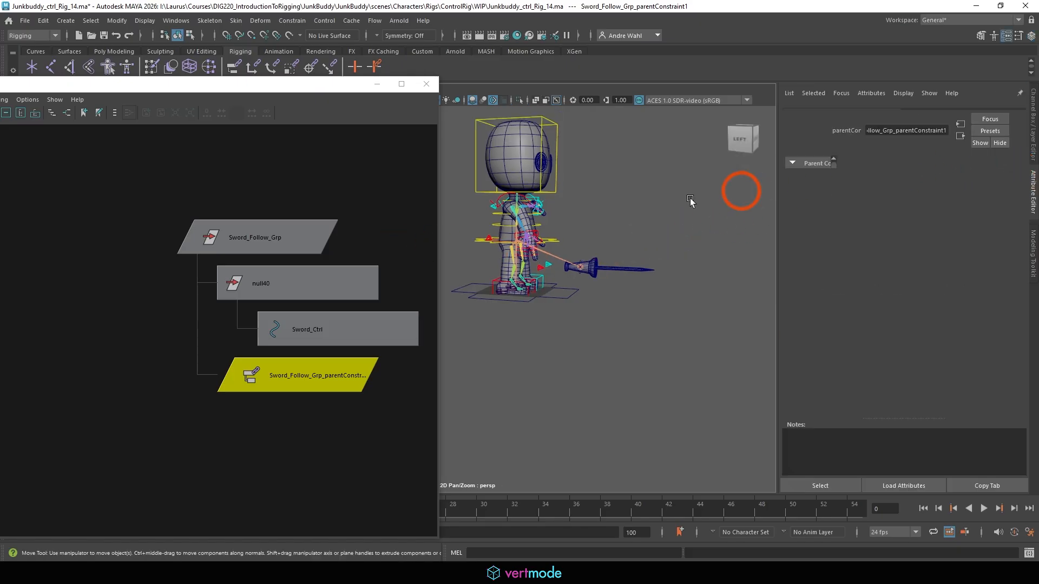
left_click(332, 378)
left_click(793, 195)
key("Up")
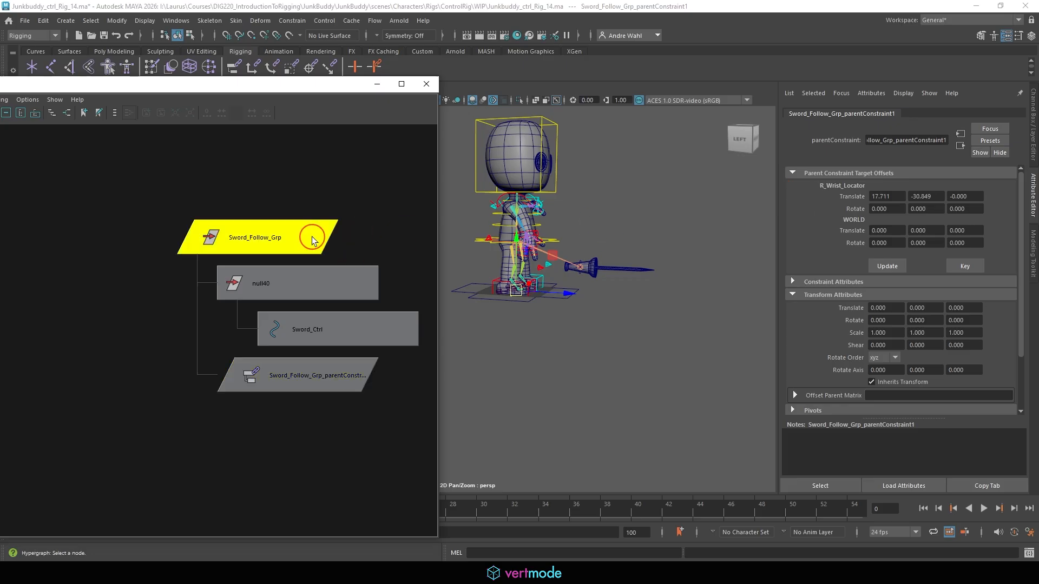
left_click(322, 353)
left_click(308, 366)
left_click(1035, 86)
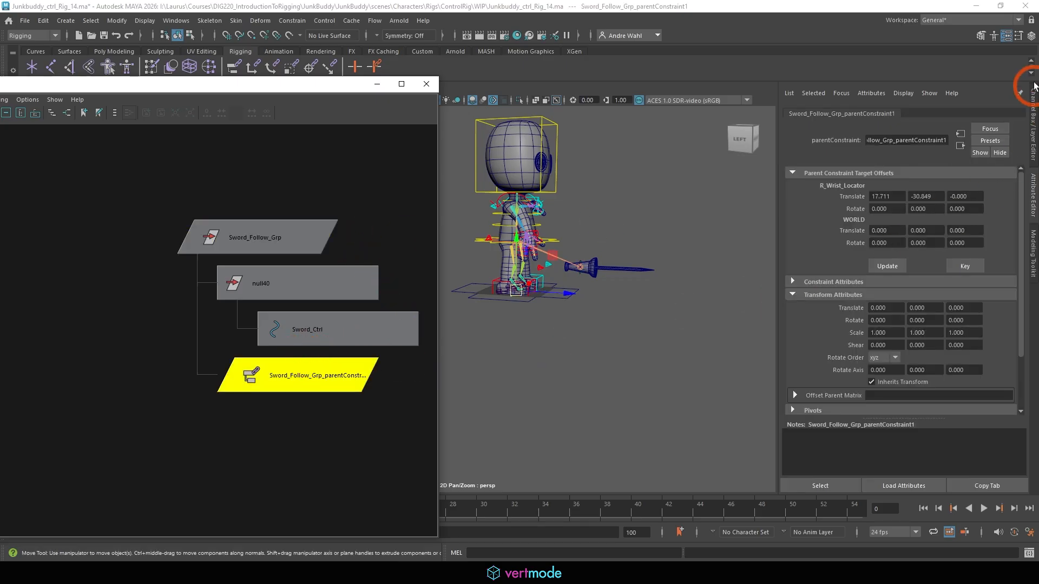
Step: Switch the constraint back to the wrist by setting WORLDW1 to 0 and R Wrist Locator W0 to 1
left_click(1032, 175)
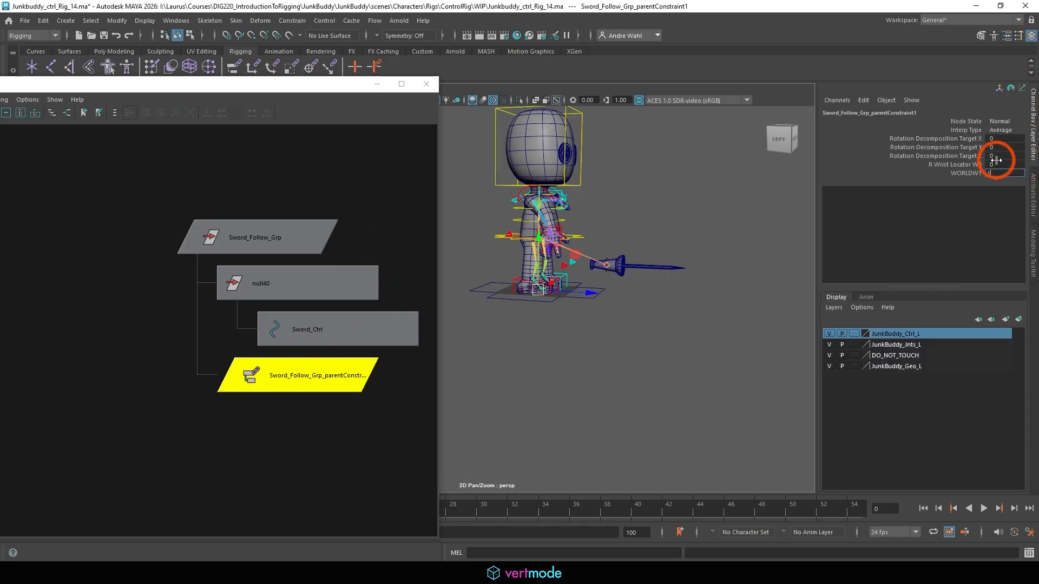
left_click(1005, 178)
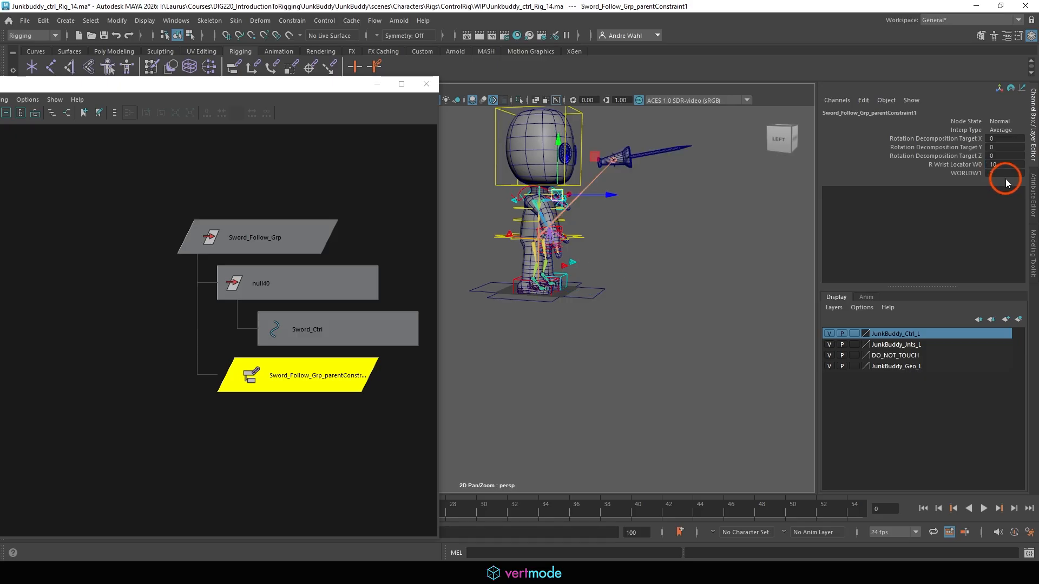
left_click(1004, 173)
type("0")
left_click(1003, 164)
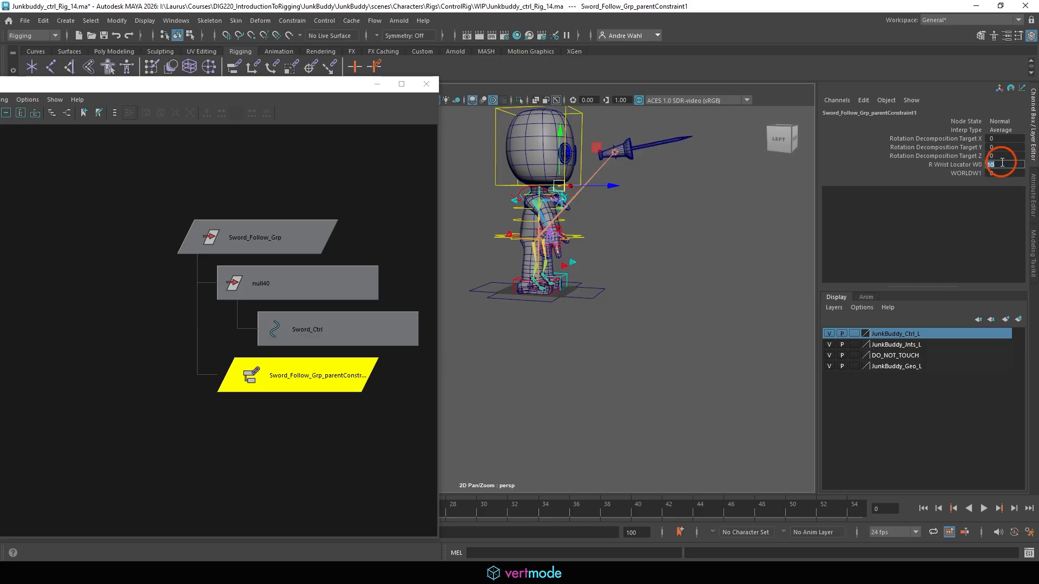
type("1")
left_click(672, 215)
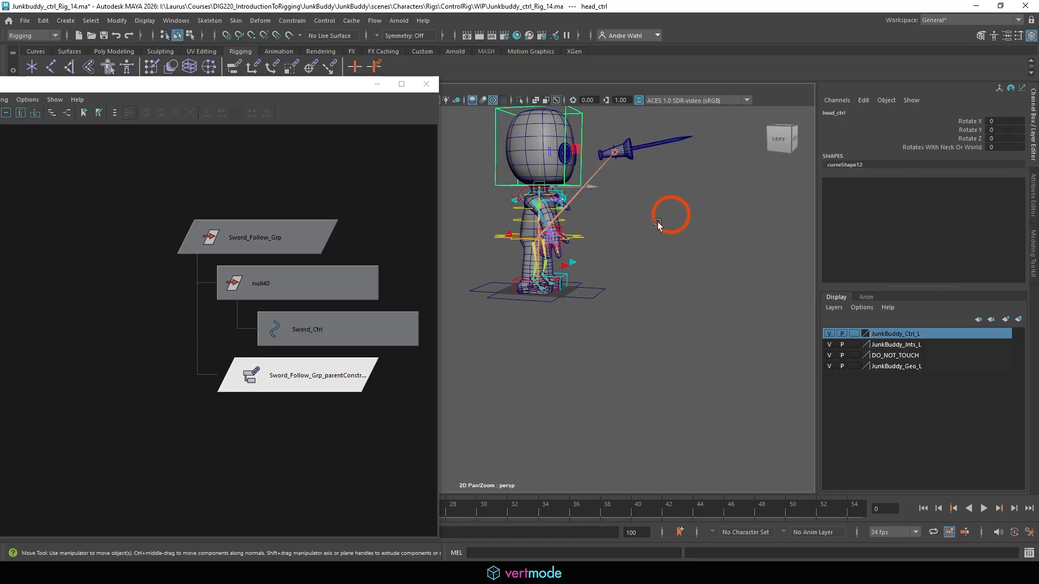
Step: Move Sword_Ctrl back into the character's lowered right hand
scroll(636, 168, "up", 3)
left_click(347, 333)
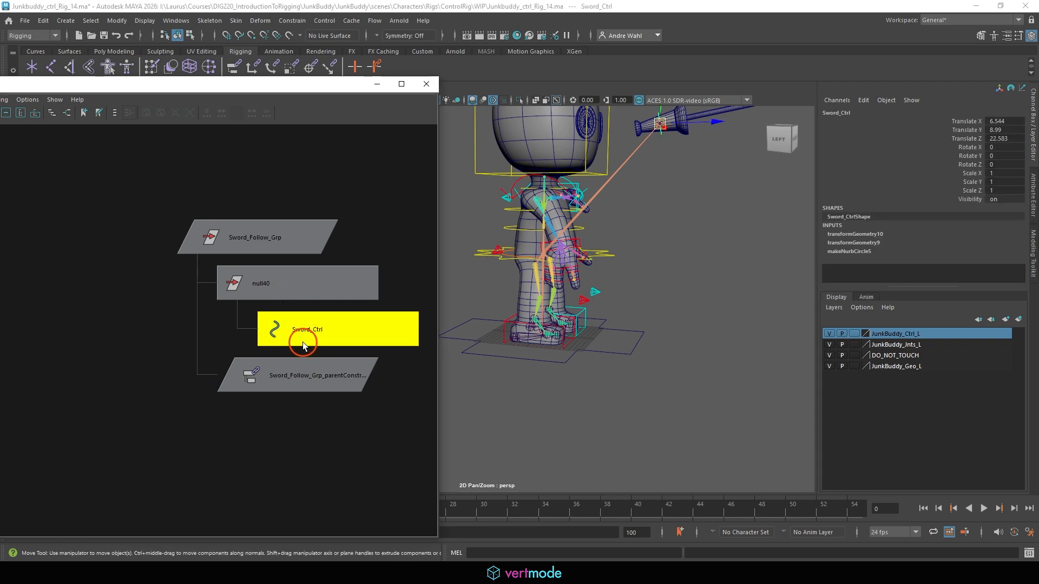
left_click_drag(634, 219, 558, 262)
left_click_drag(555, 270, 402, 296, "alt")
left_click_drag(598, 283, 701, 291)
Step: Test moving R_IK_Arm_Ctrl with the sword in the hand, and undo the last move
left_click(568, 240)
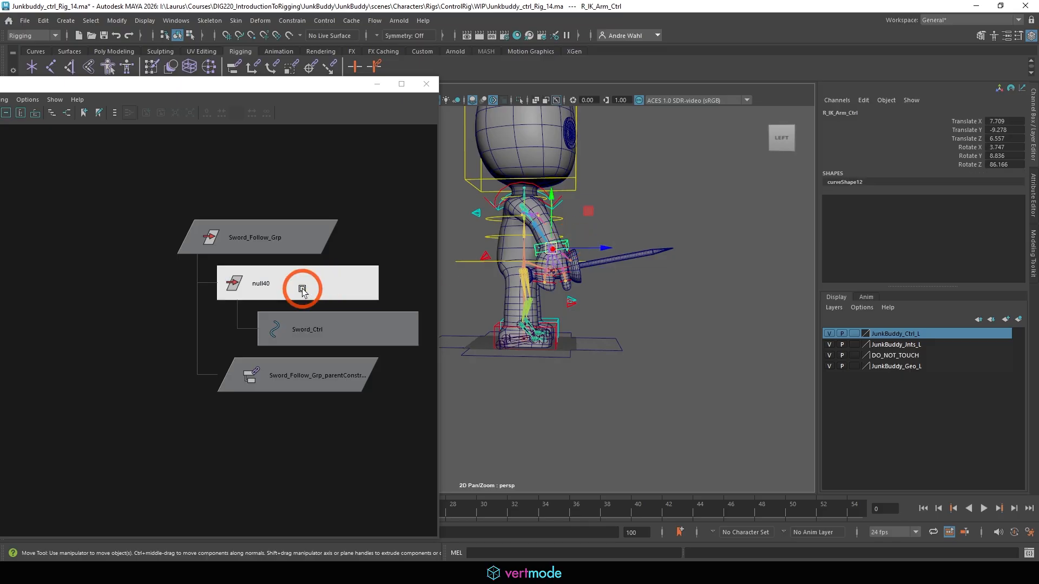
left_click_drag(552, 248, 531, 204)
left_click_drag(606, 265, 532, 297, "alt")
key("ctrl+z")
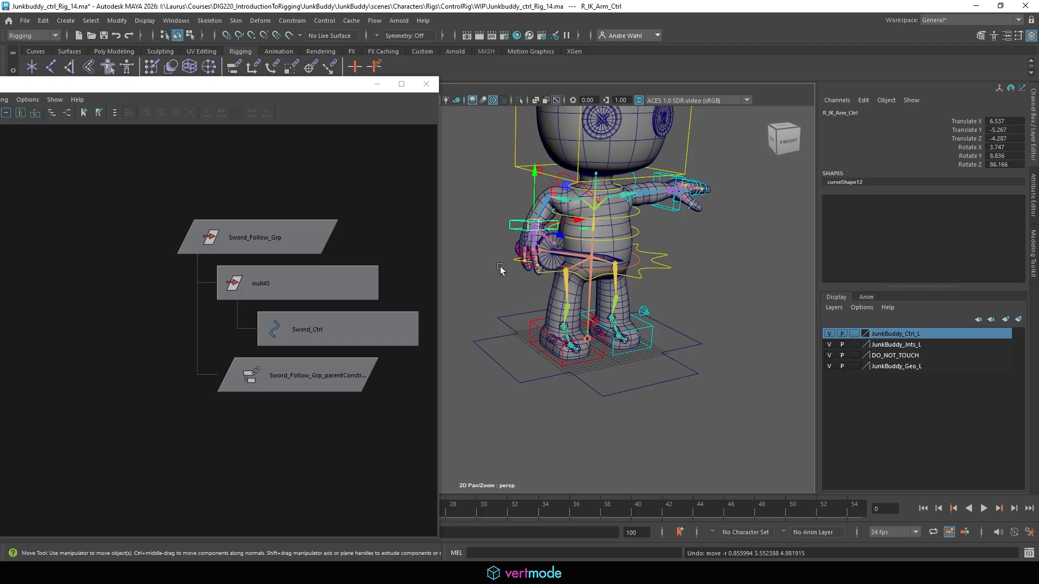
Step: Delete Sword_Follow_Grp's parent constraint and set the group's translate and rotate values to 0
left_click(261, 380)
left_click(294, 238)
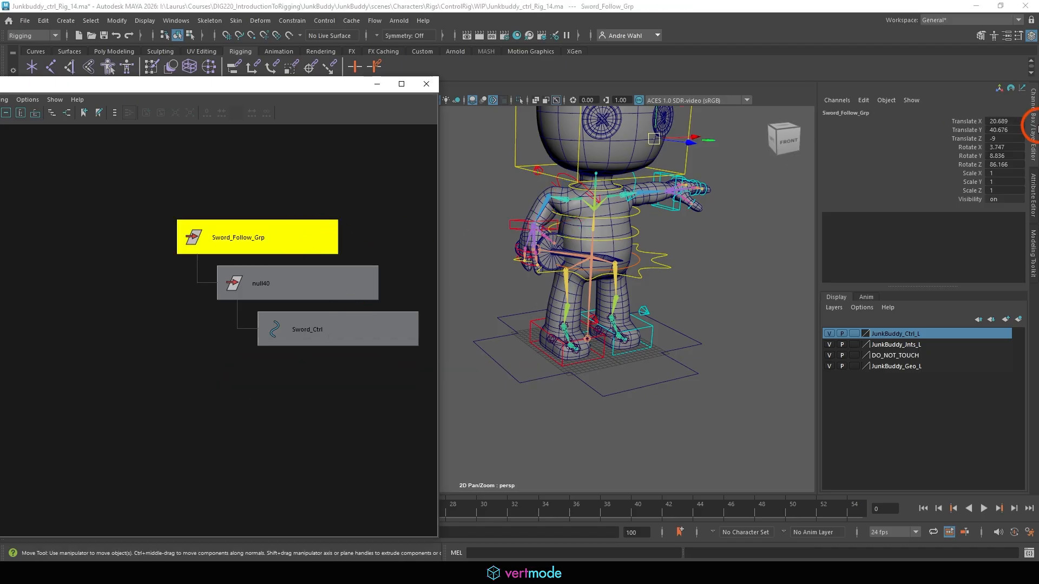
left_click(1003, 123)
left_click(1007, 165, "shift")
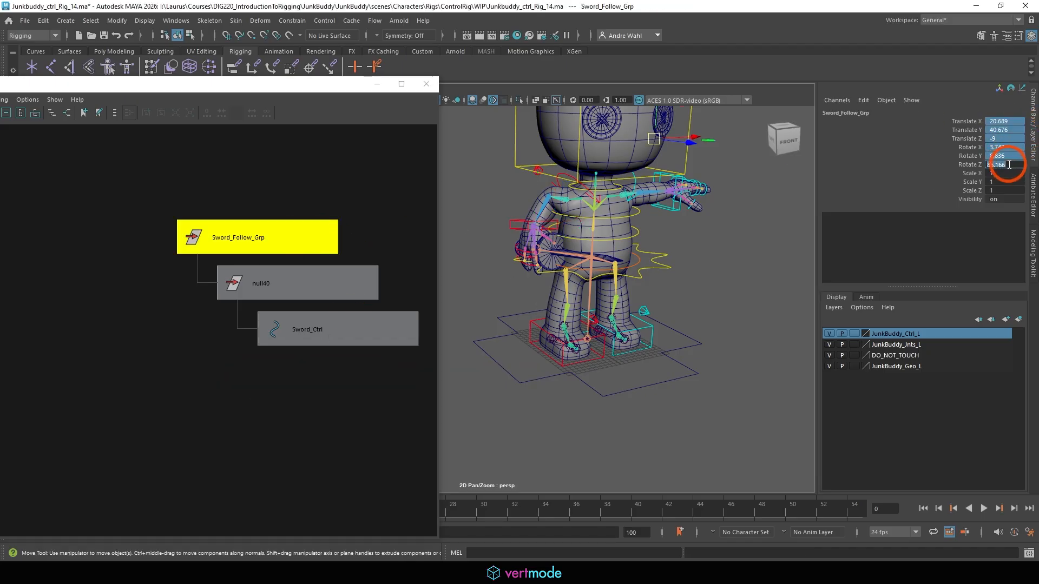
type("0")
key("Return")
Step: Set Sword_Ctrl's Translate X, Y and Z to 0
left_click(274, 283)
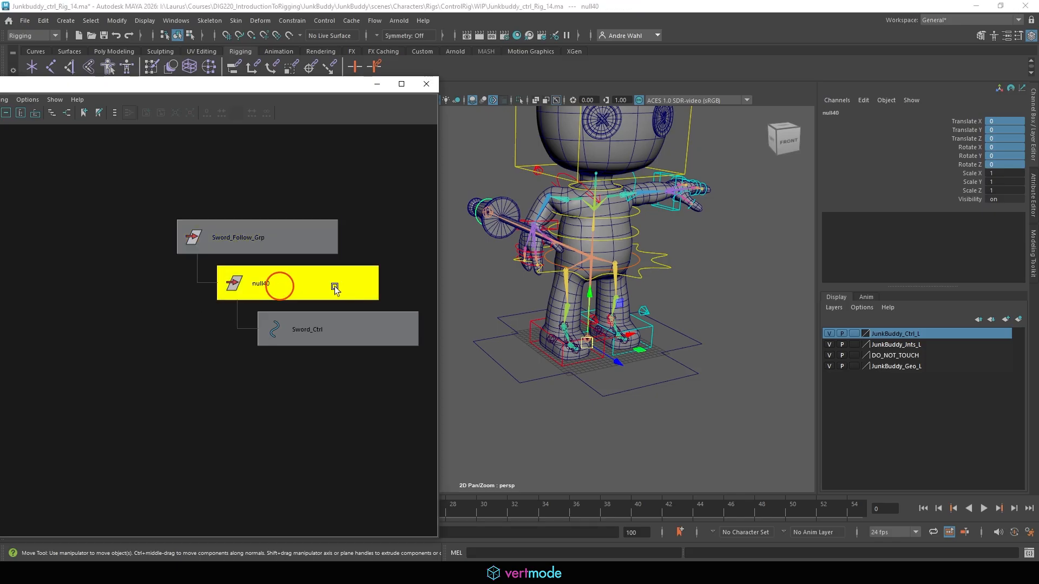
left_click(352, 340)
left_click(1010, 122)
left_click(1000, 139, "shift")
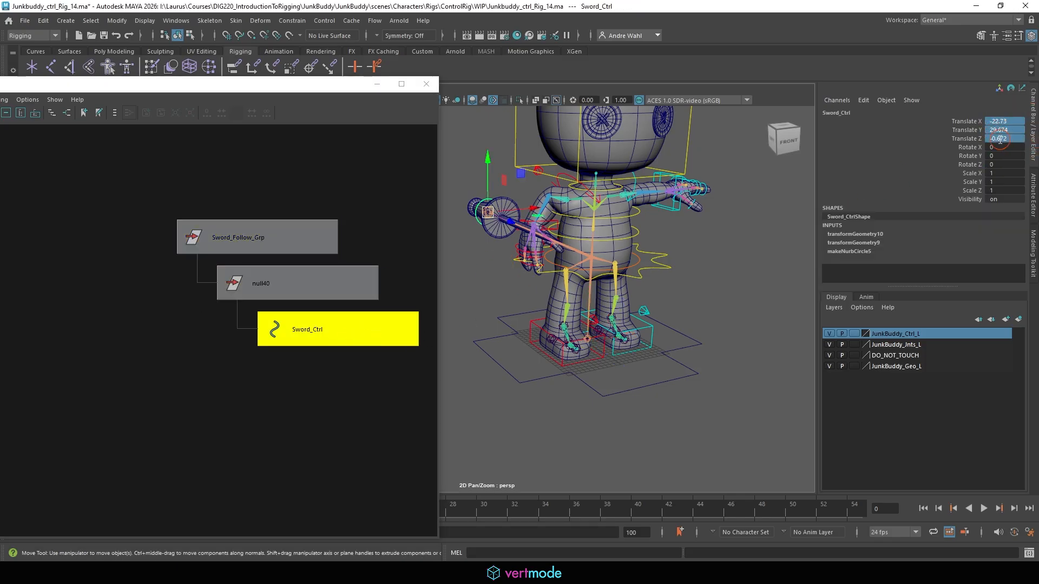
type("0")
key("Return")
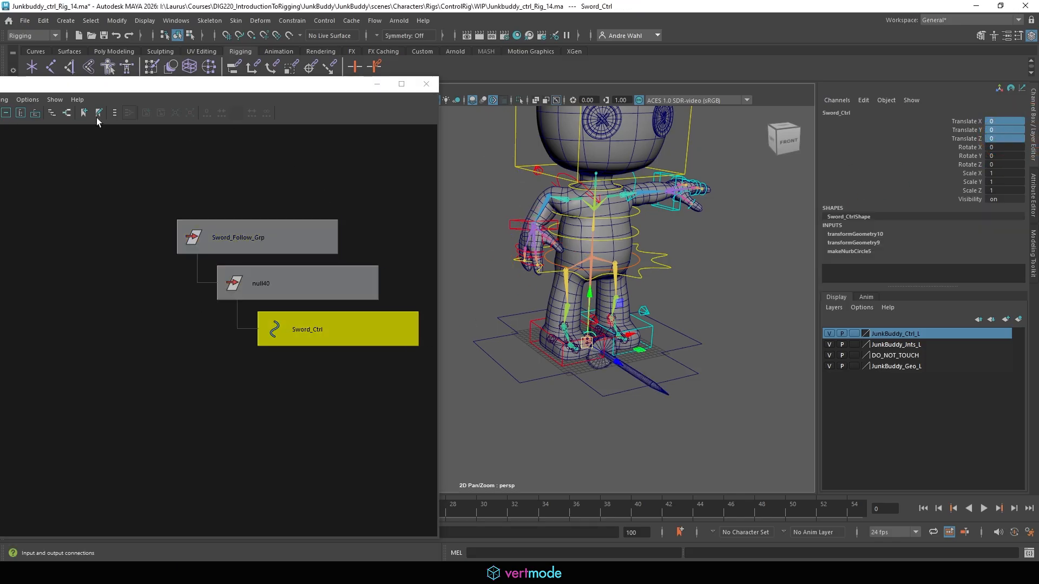
Step: Reset R_IK_Arm_Ctrl's translate and rotate values to 0
left_click_drag(73, 90, 93, 83)
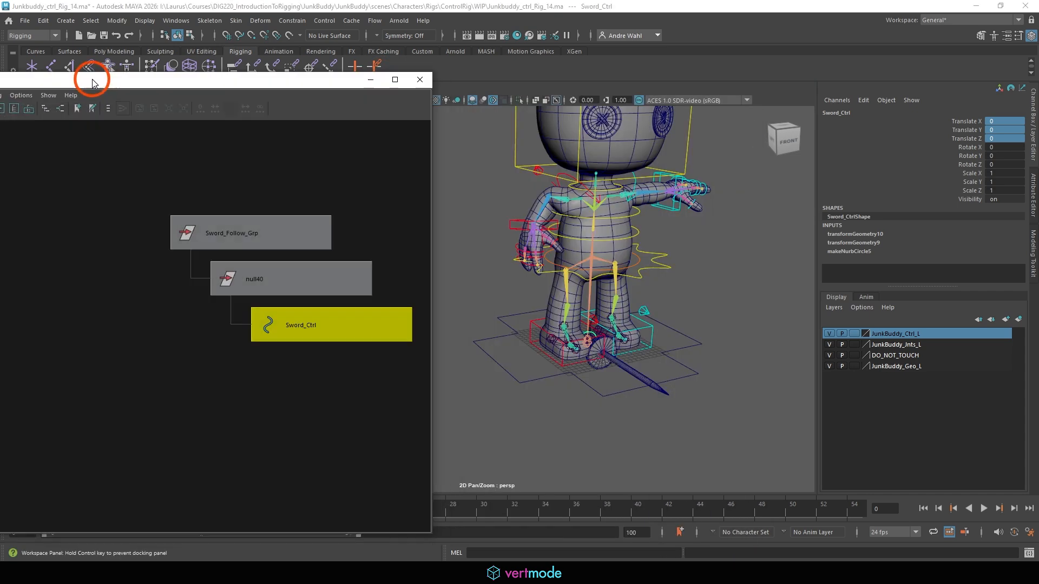
left_click(516, 223)
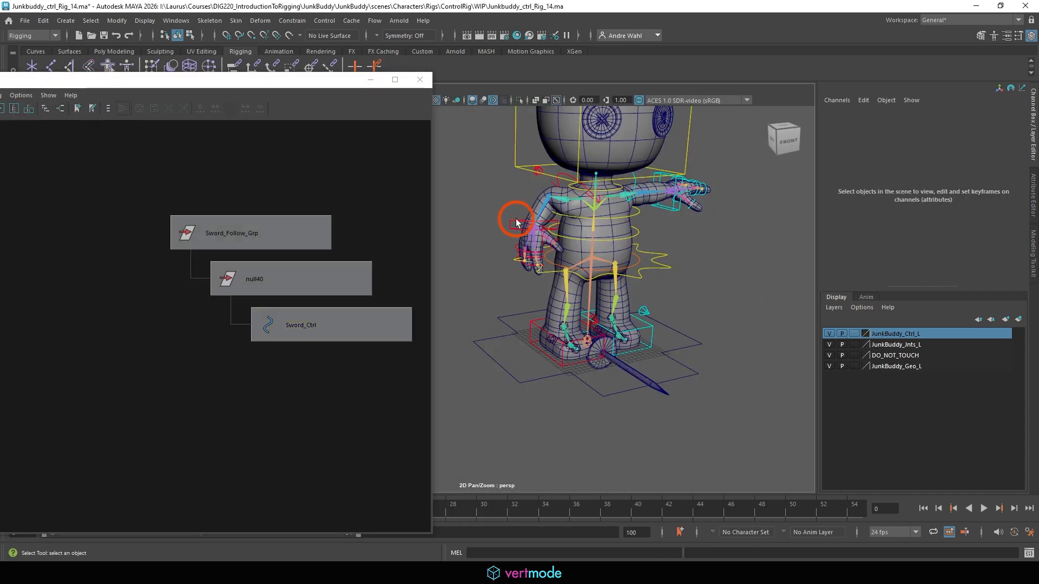
left_click(1002, 165, "shift")
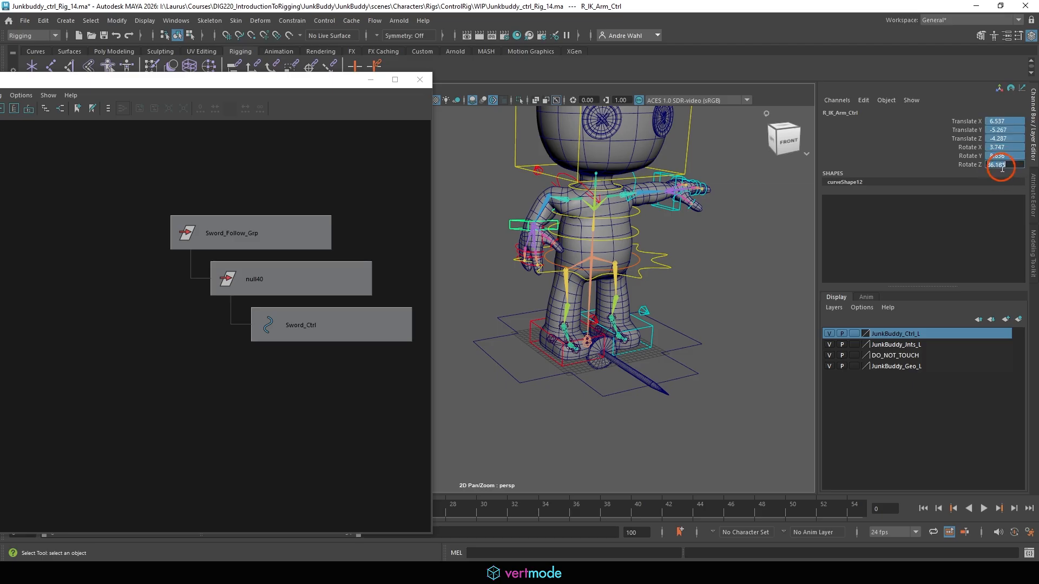
type("0")
key("Return")
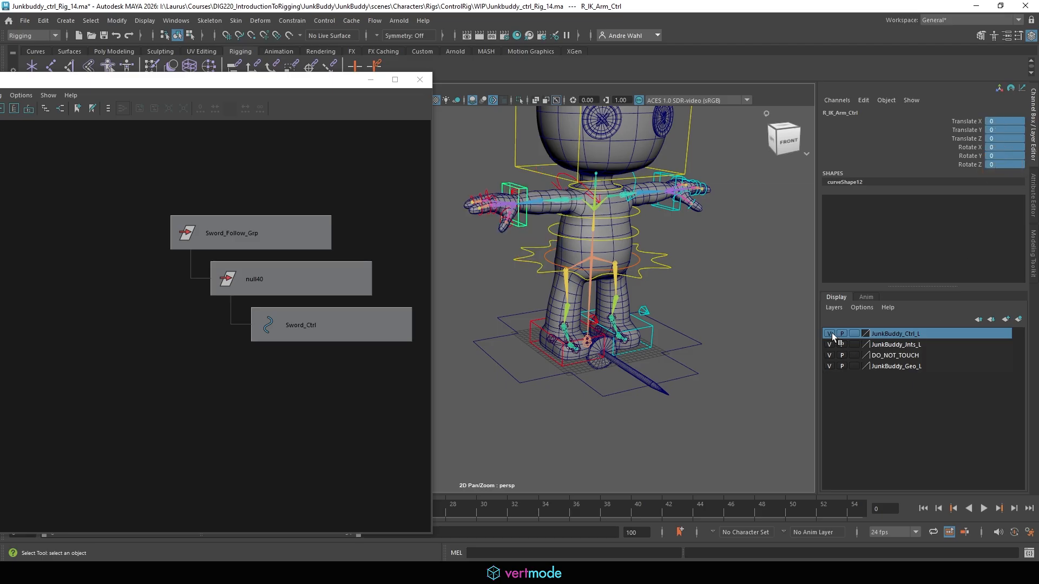
Step: Hide the JunkBuddy_Geo_L layer and select R_Wrist_Locator, the WORLD locator at the origin and Sword_Follow_Grp
left_click(829, 366)
scroll(589, 422, "up", 5)
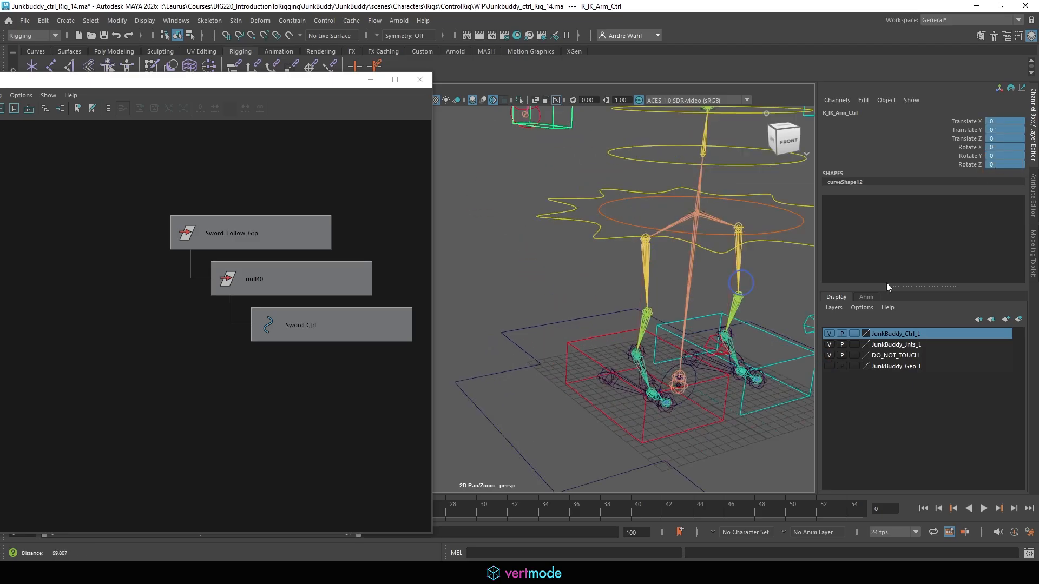
left_click(575, 252)
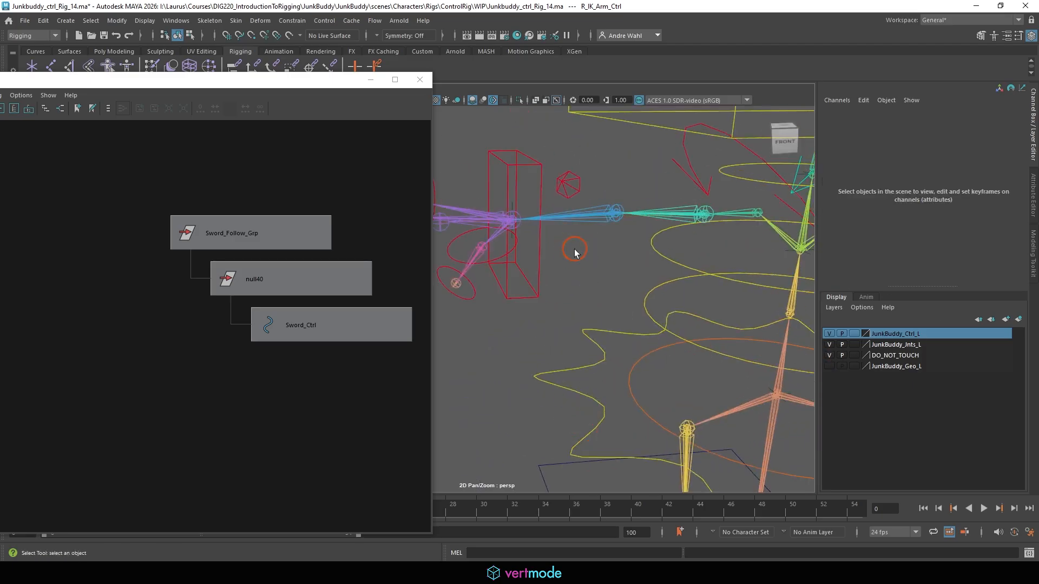
left_click(511, 238)
scroll(606, 272, "up", 5)
left_click(552, 187)
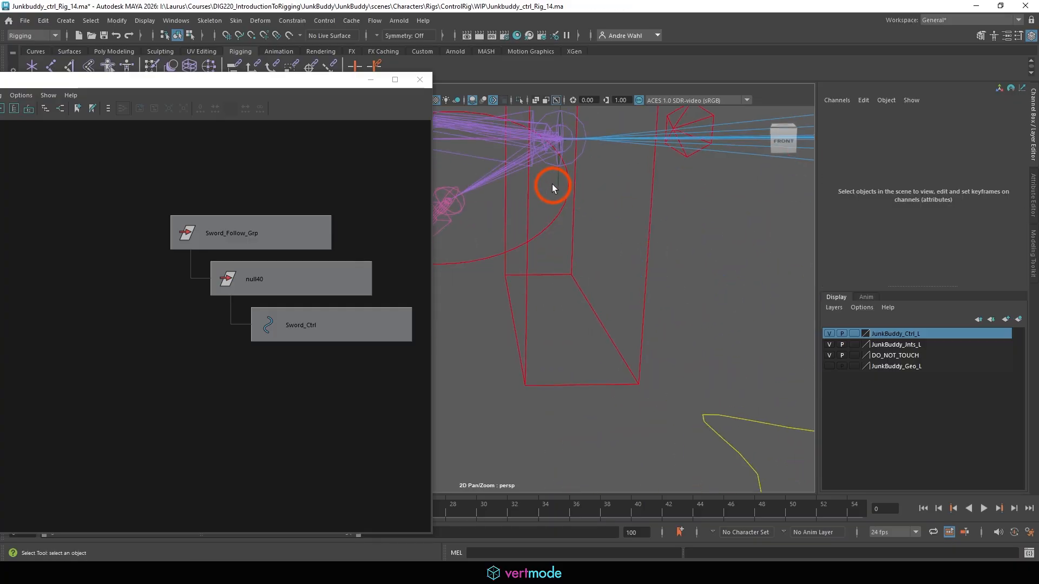
left_click(557, 187)
scroll(686, 273, "down", 5)
scroll(708, 324, "up", 3)
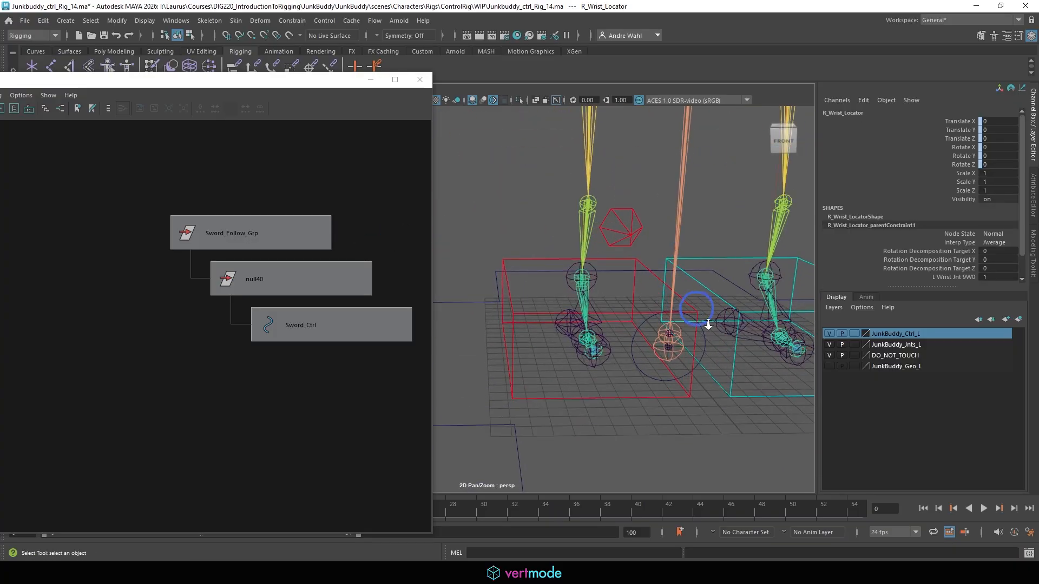
scroll(708, 323, "up", 6)
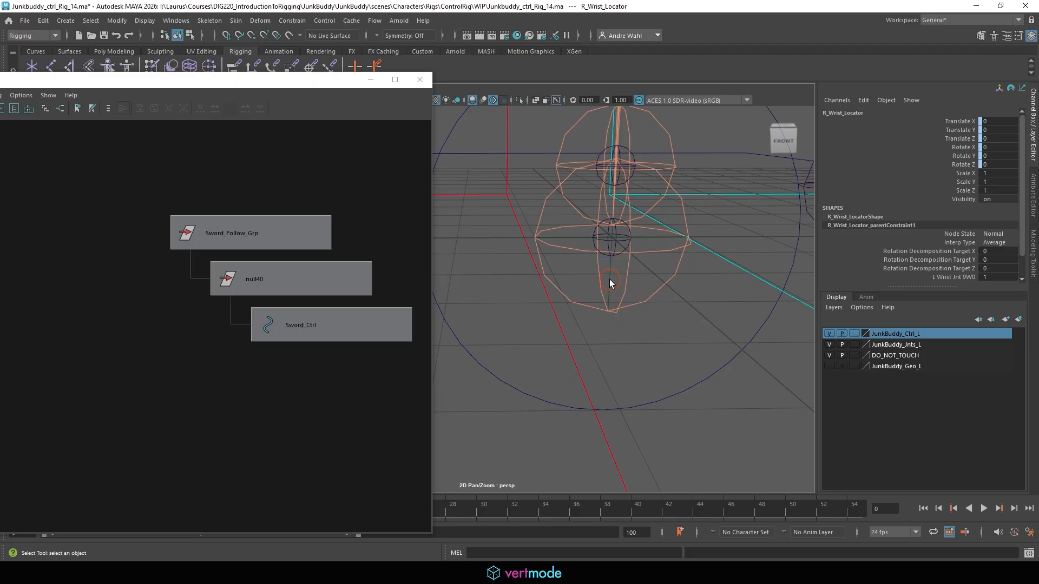
left_click(609, 280)
left_click(265, 225)
left_click(291, 20)
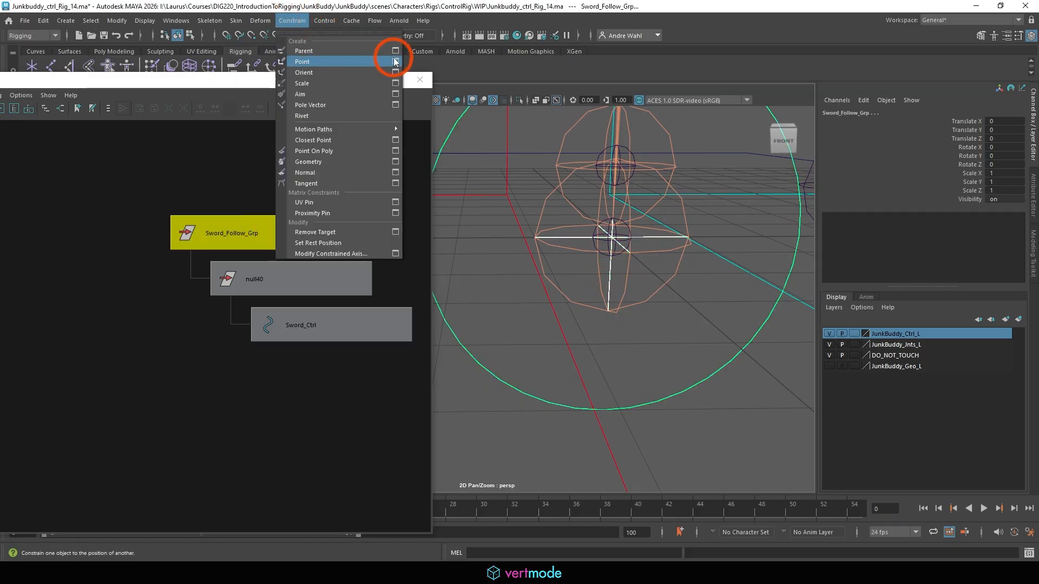
left_click(378, 61)
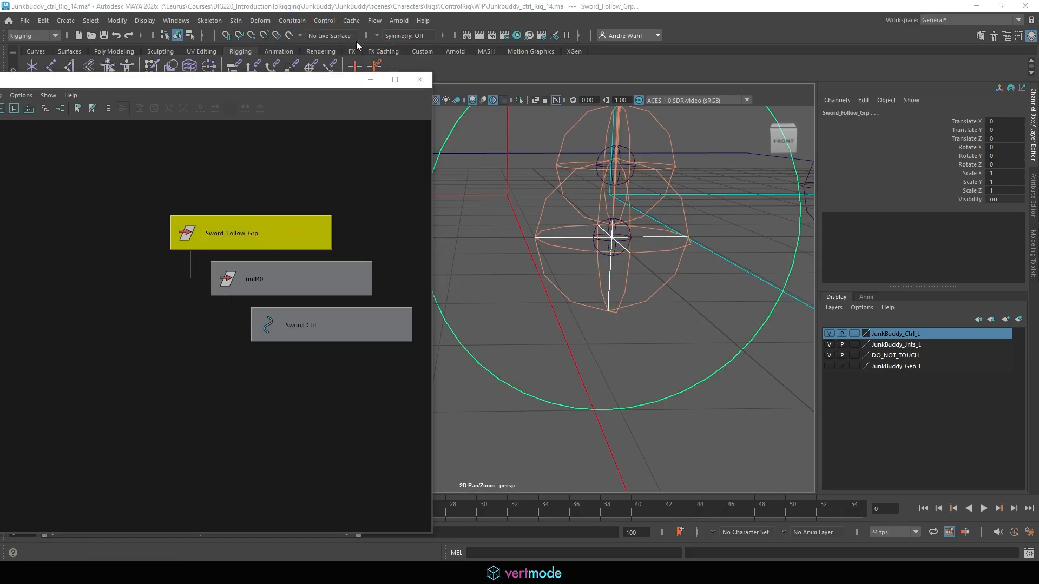
left_click(292, 21)
left_click(422, 141)
left_click(426, 132)
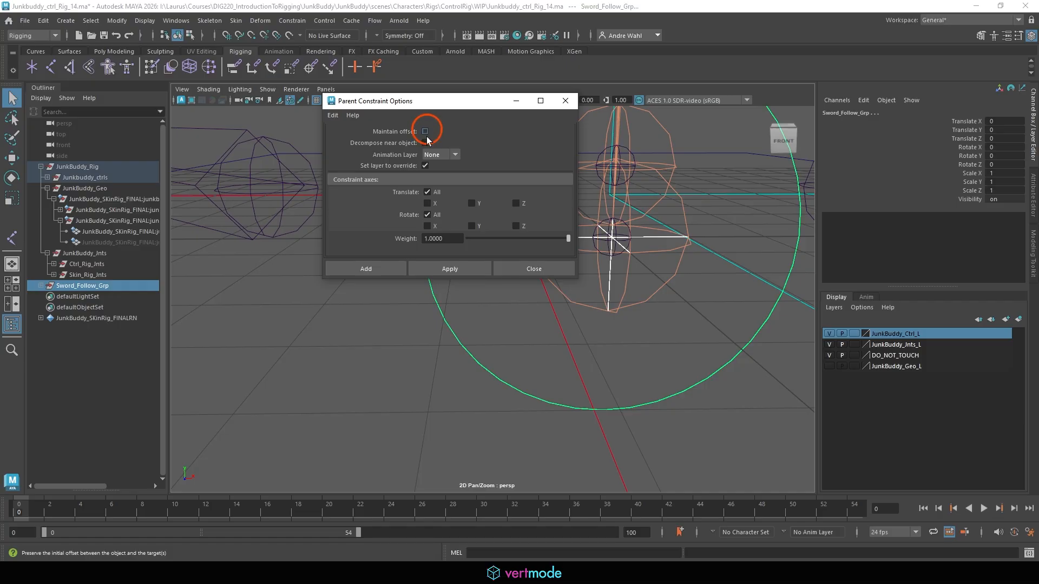
left_click(474, 268)
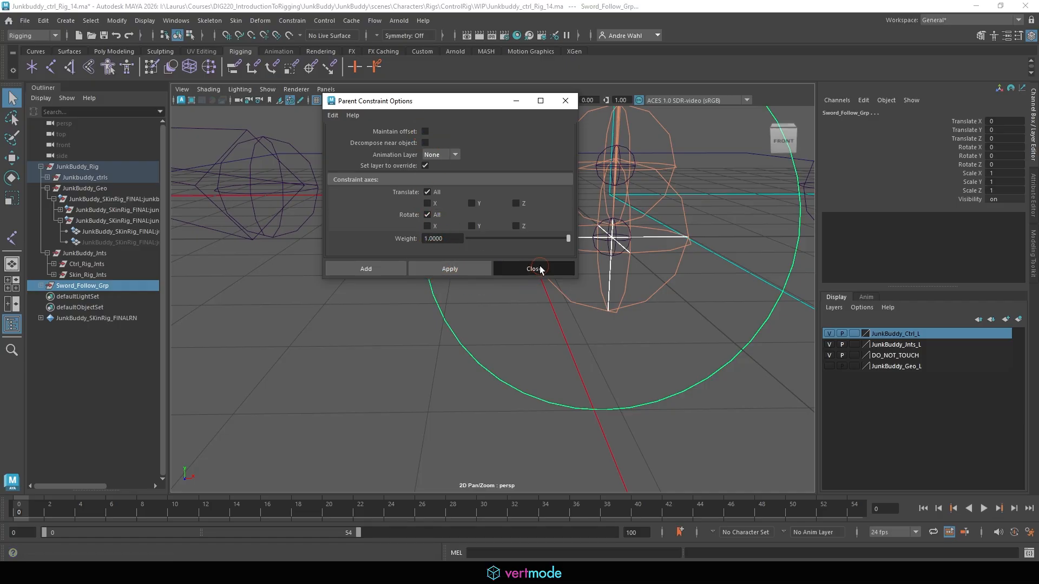
left_click(533, 269)
Step: Point-constrain Sword_Follow_Grp to R_Wrist_Locator and WORLD on all axes with weight 1 and without maintaining the offset
key("f")
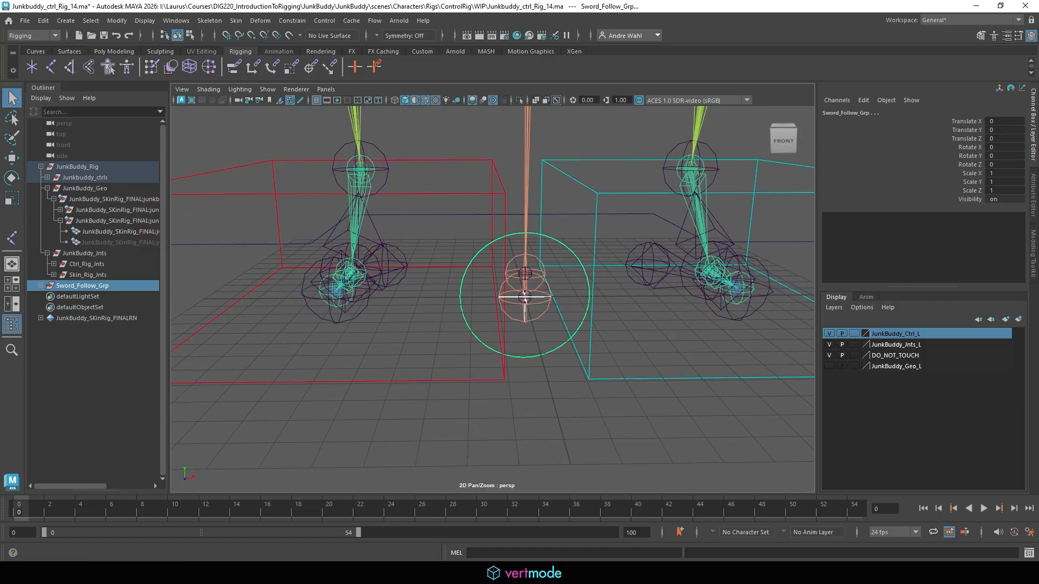
left_click(292, 21)
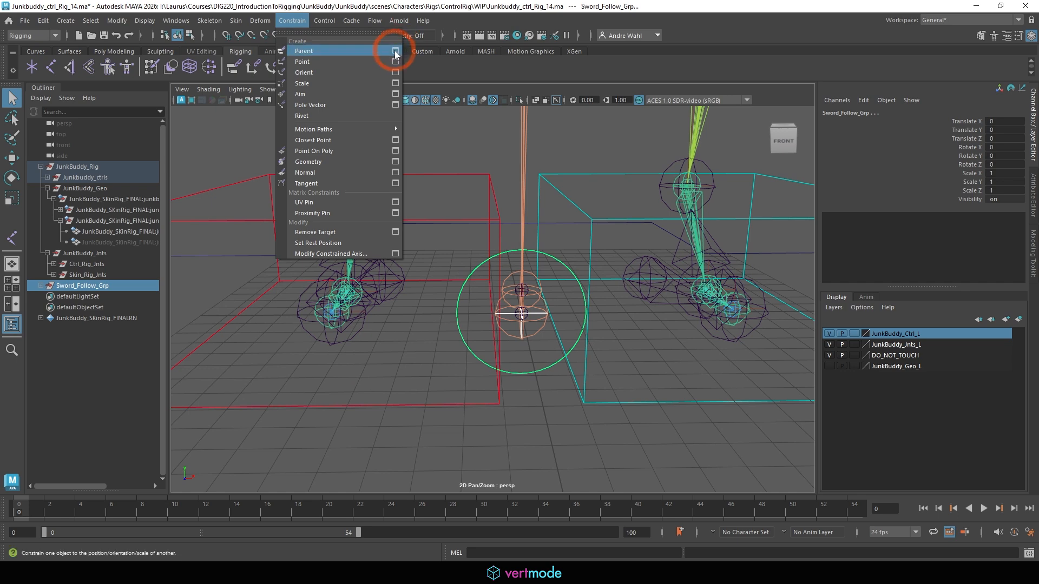
left_click(395, 61)
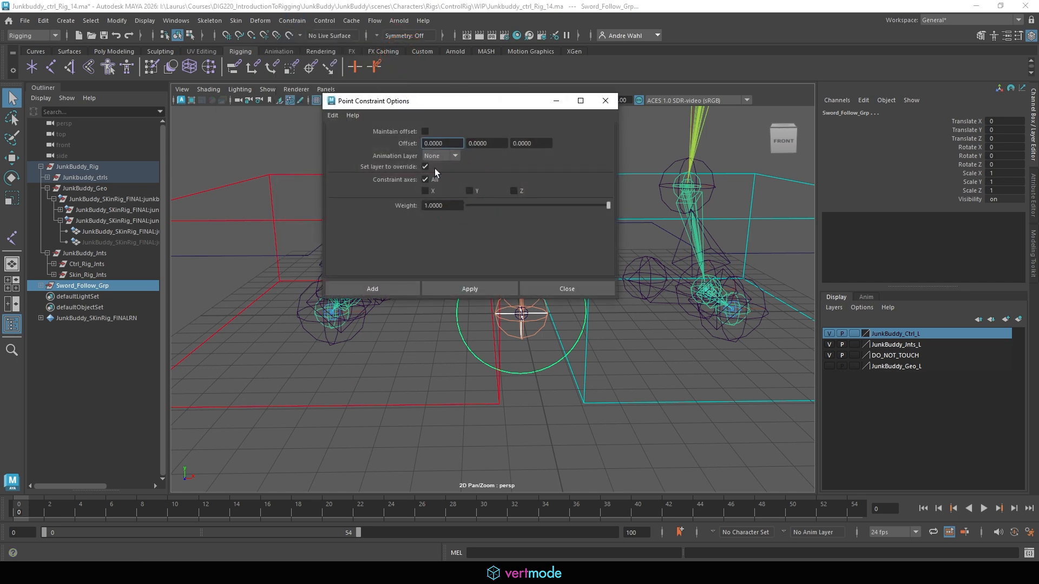
left_click(455, 289)
left_click(567, 289)
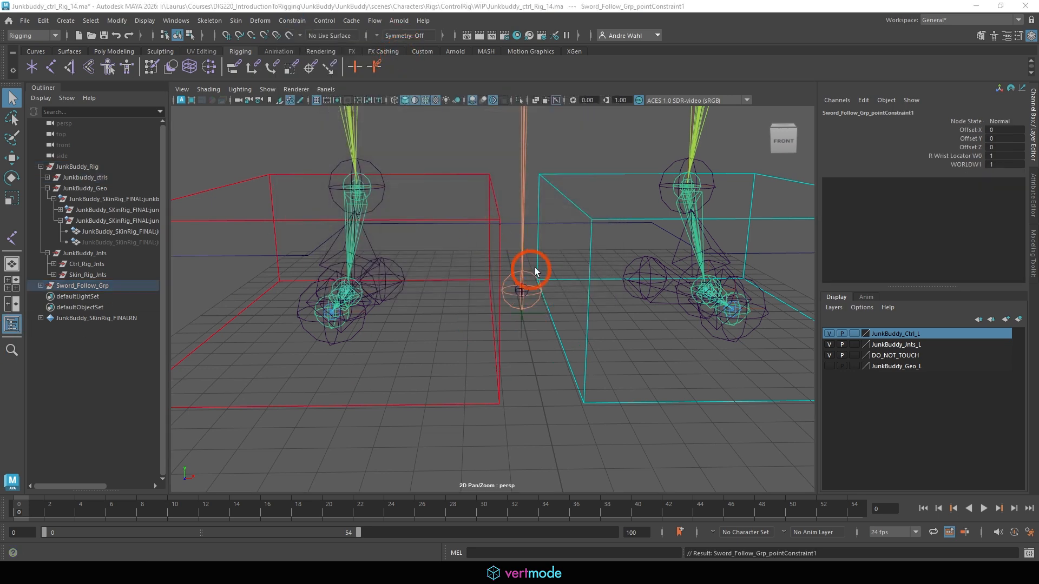
Step: Show the JunkBuddy_Geo_L layer again and check the sword's position relative to the body
right_click_drag(536, 271, 331, 232, "alt")
left_click_drag(332, 233, 377, 236, "alt")
middle_click_drag(377, 236, 367, 335, "alt")
left_click_drag(367, 335, 340, 295, "alt")
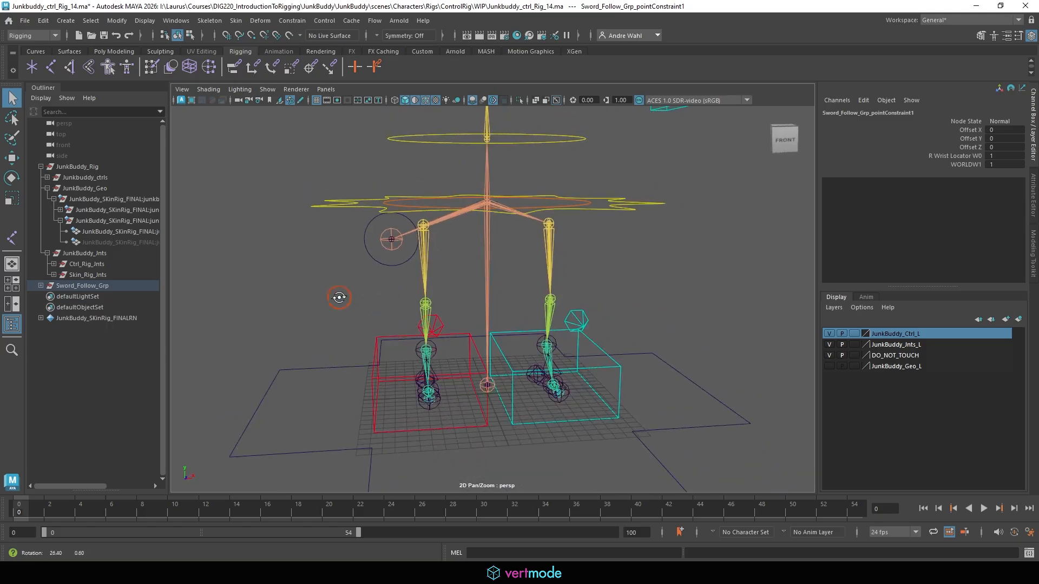
left_click(830, 366)
middle_click_drag(521, 323, 522, 262, "alt")
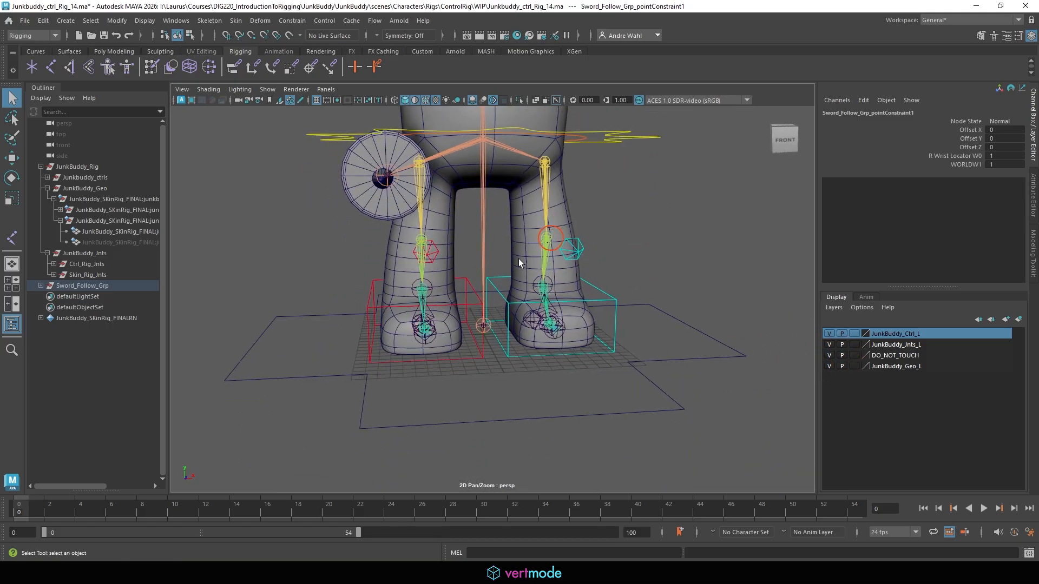
right_click_drag(521, 262, 438, 254, "alt")
left_click_drag(439, 254, 412, 238, "alt")
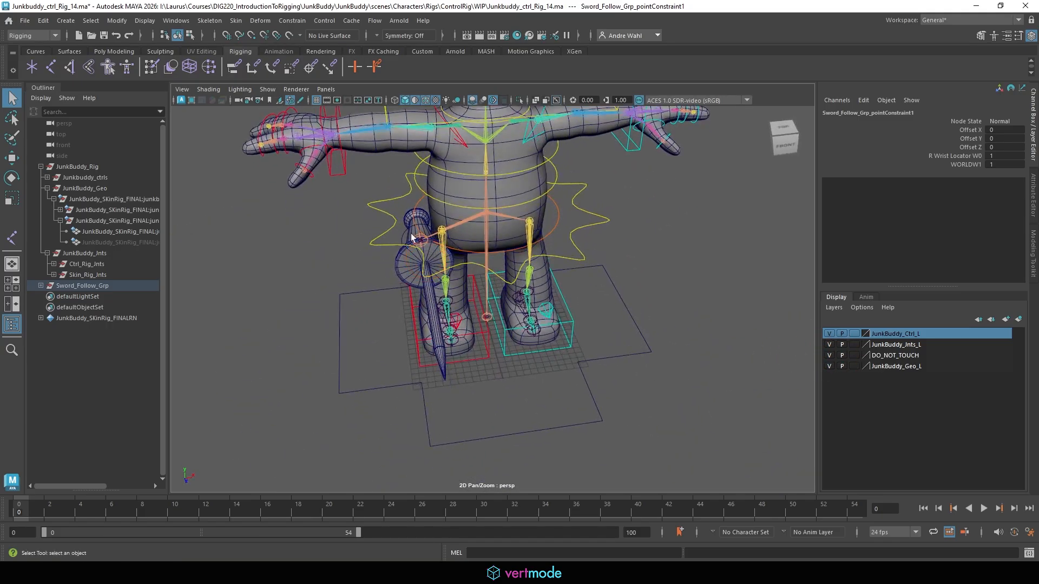
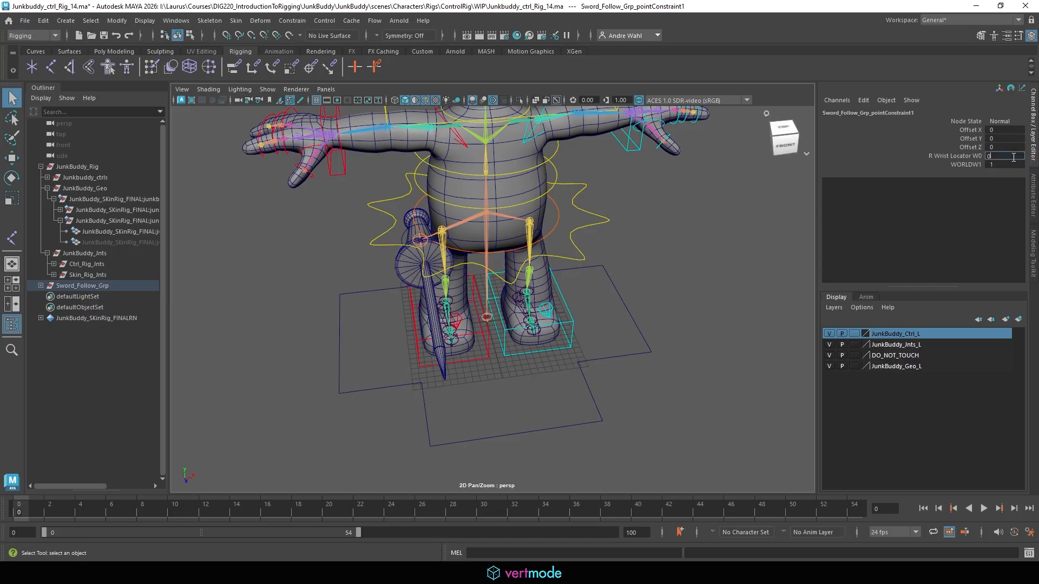
Step: Test the point constraint with R Wrist Locator W0 at 0, restore it to 1 and set WORLDW1 to 0
left_click(1014, 157)
type("0")
key("Return")
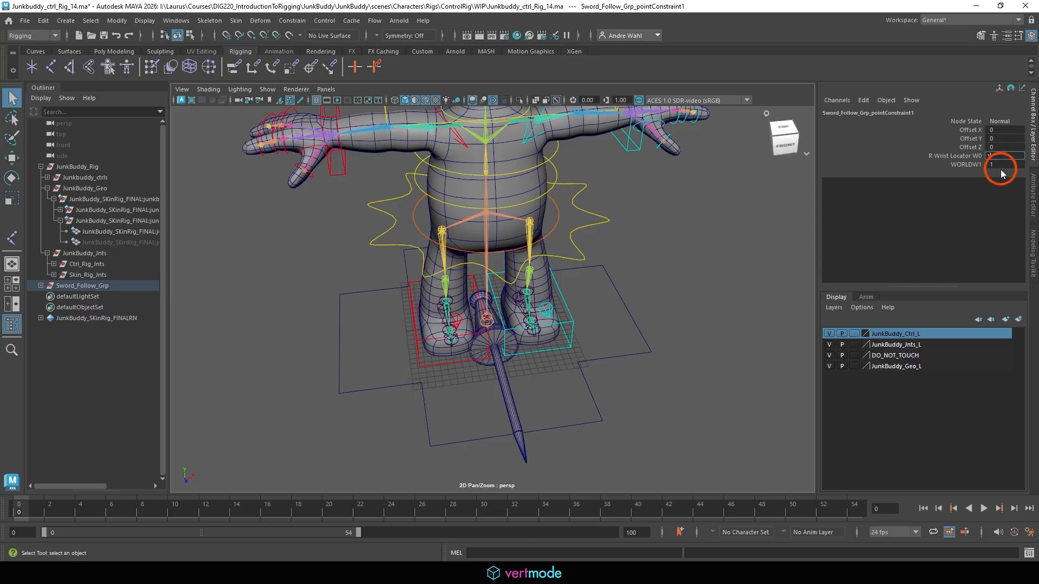
left_click(997, 165)
type("0")
key("Return")
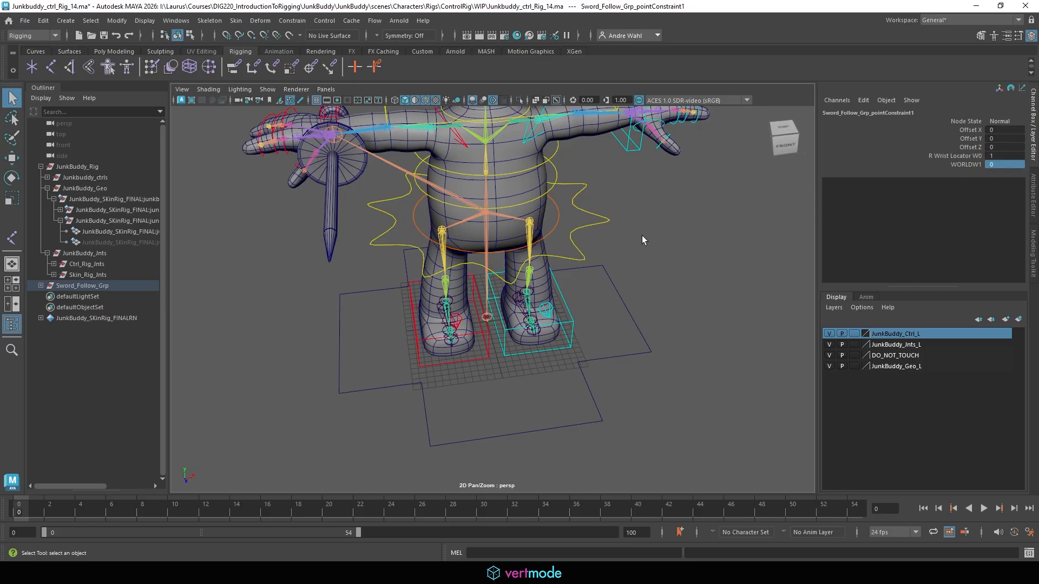
Step: Move R_IK_Arm_Ctrl to about 9.486, -4.305, 10.53 to bring the right arm in front of the body, and rotate the hand
left_click_drag(422, 195, 587, 226, "alt")
left_click(401, 203)
key("w")
key("e")
key("ctrl+z")
key("w")
left_click_drag(509, 250, 488, 257)
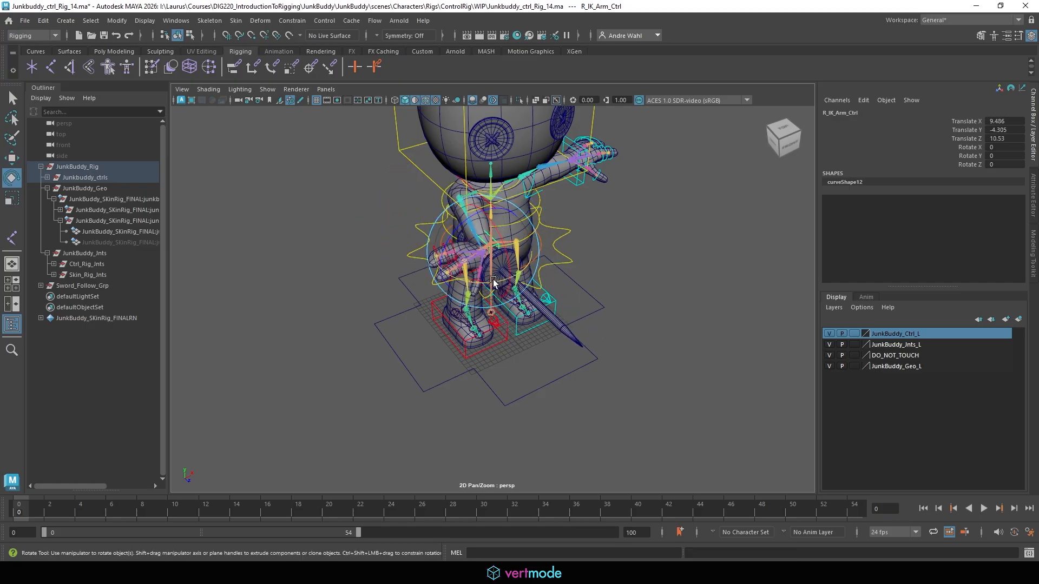
key("e")
left_click_drag(613, 234, 602, 253)
Step: Rotate Sword_Ctrl about 74 degrees in Y and move it to about -1.438, -0.844, 2.396 to fit the sword in the hand
left_click(97, 294)
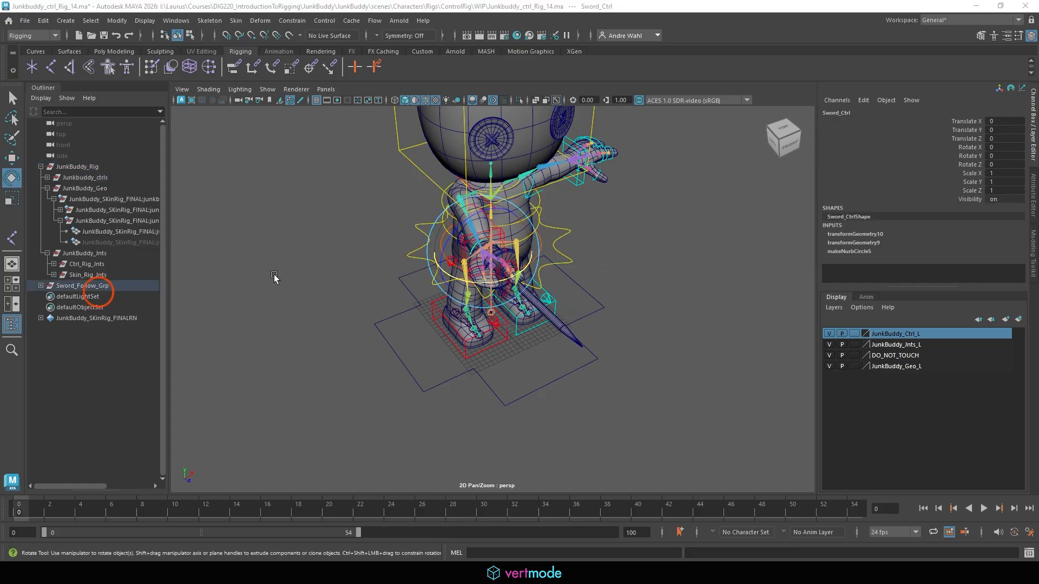
right_click_drag(422, 271, 514, 267, "alt")
left_click_drag(464, 239, 525, 225)
left_click_drag(516, 228, 450, 254, "alt")
key("w")
left_click_drag(442, 295, 443, 273)
left_click(696, 325)
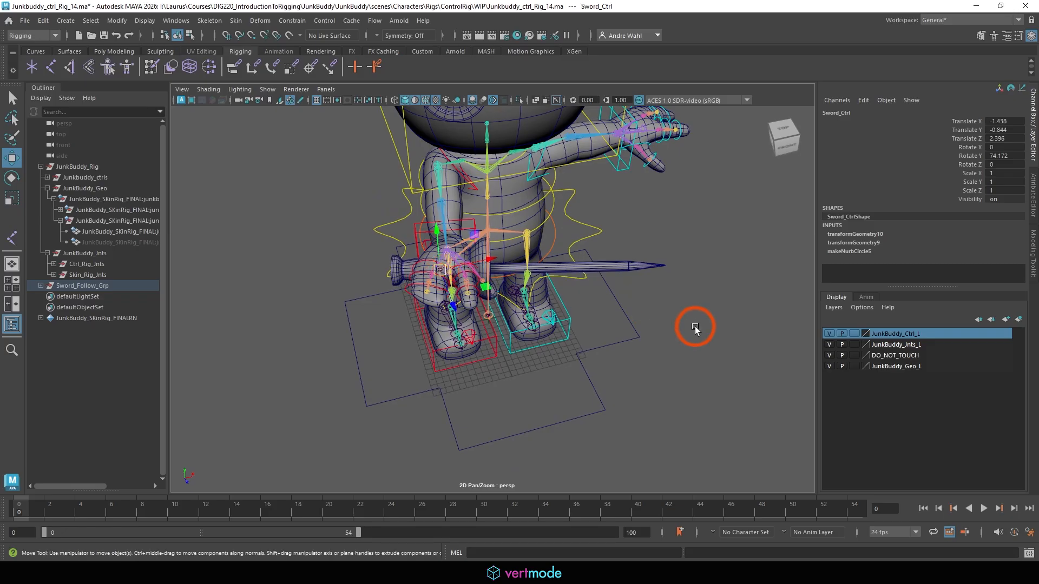
left_click_drag(696, 325, 487, 254, "alt")
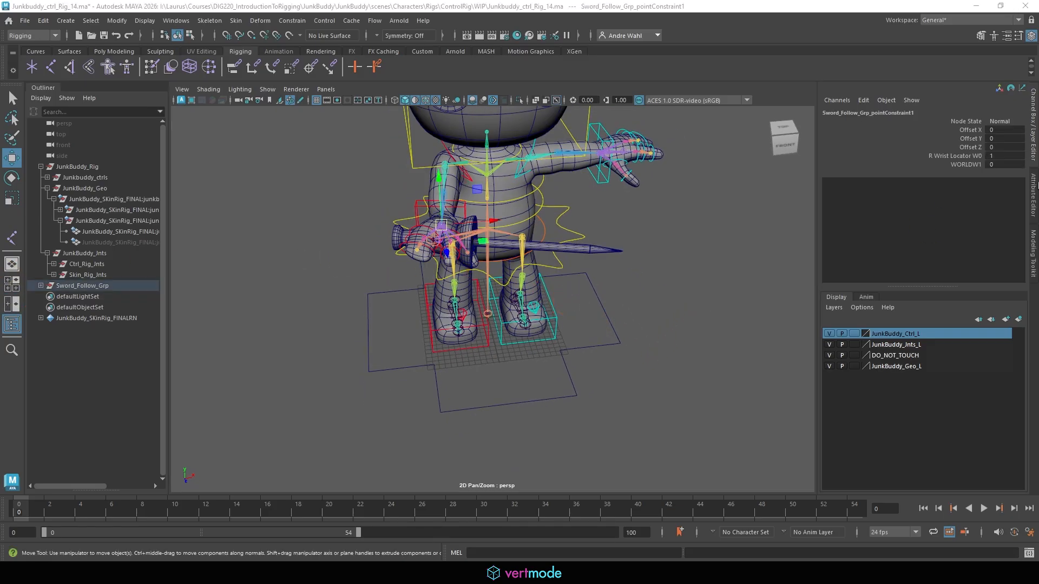
Step: Switch the sword's point constraint to the world by setting R Wrist Locator W0 to 0 and WORLDW1 to 1
double_click(996, 155)
type("0")
key("Return")
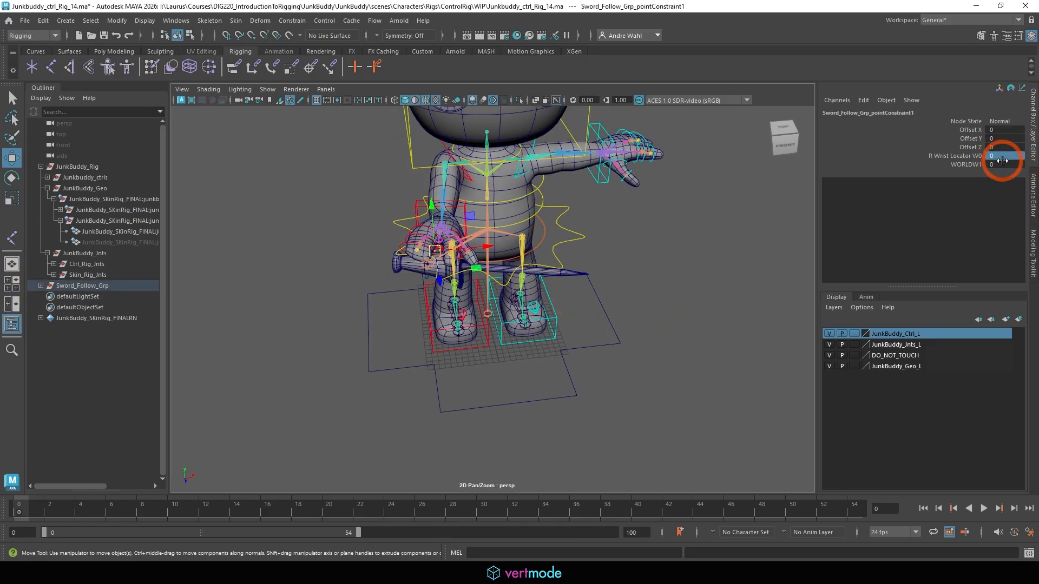
left_click(1003, 161)
type("1")
key("Return")
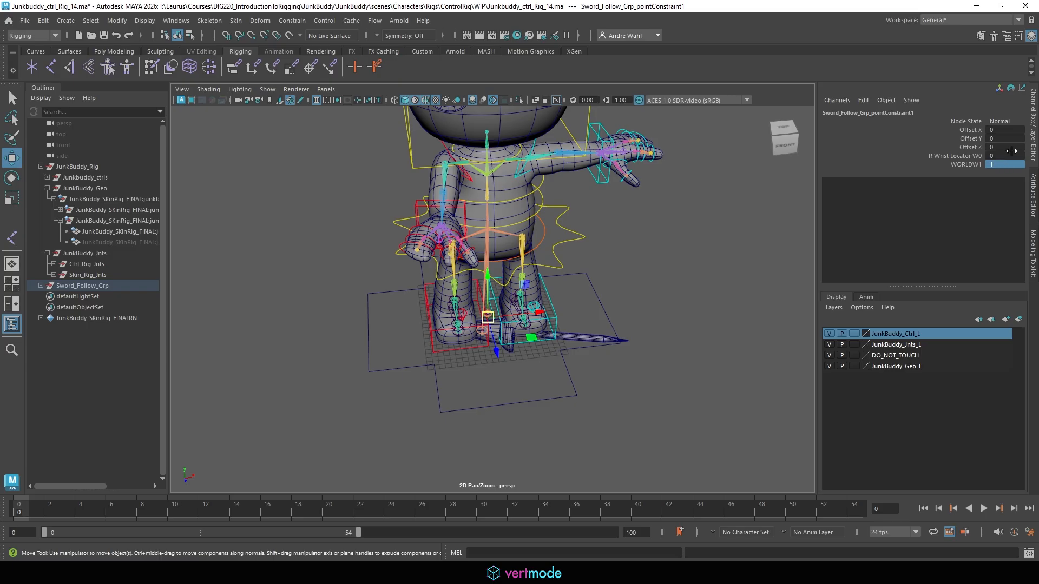
Step: Return the sword to the wrist by setting R Wrist Locator W0 to 1 and WORLDW1 to 0
left_click(1001, 156)
type("1")
key("Return")
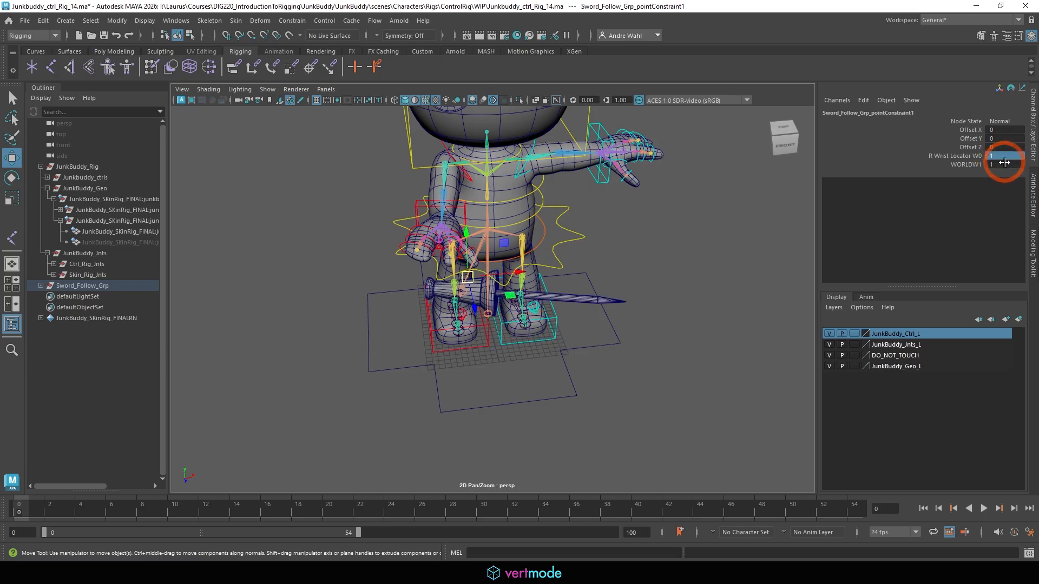
type("0")
key("Return")
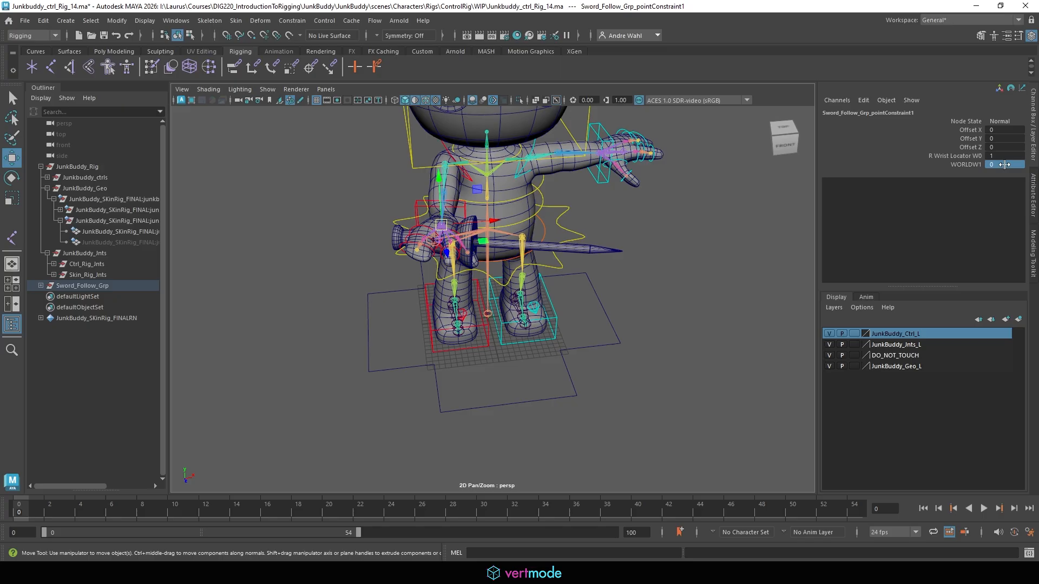
Step: Reselect Sword_Follow_Grp's point constraint and set R Wrist Locator W0 to 0 and WORLDW1 to 1
left_click(399, 243)
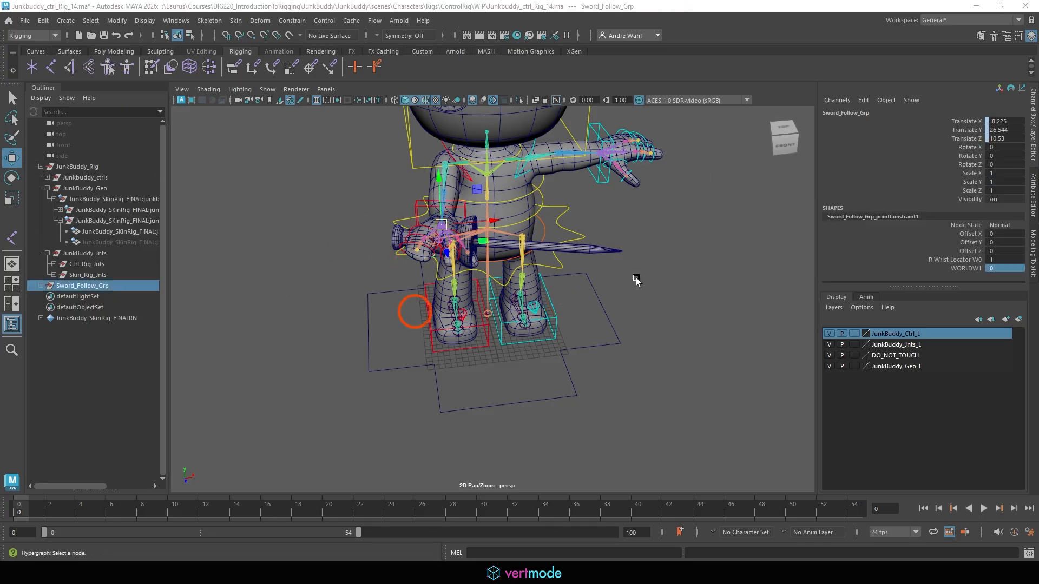
left_click(873, 216)
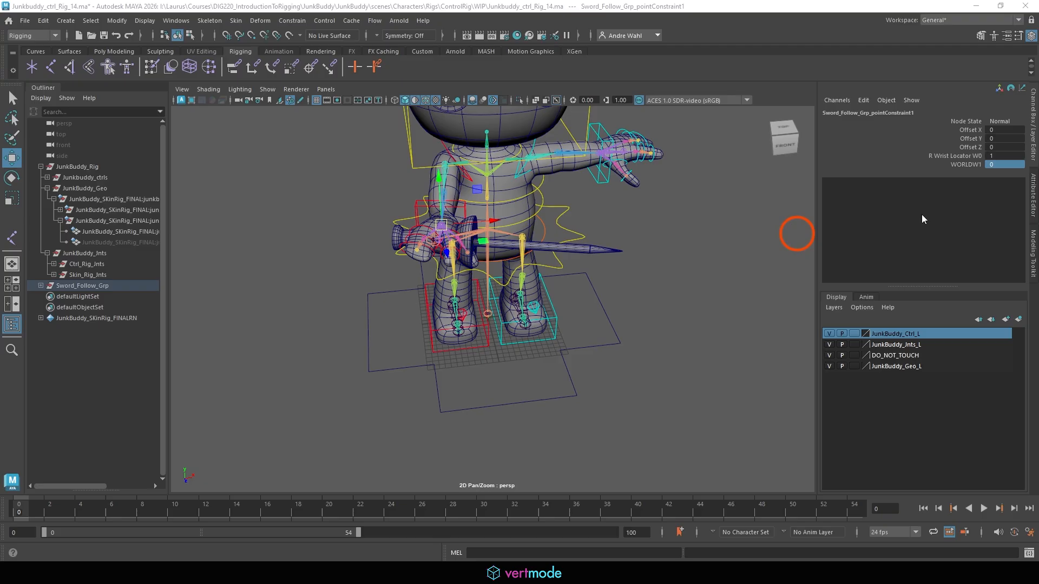
double_click(1007, 156)
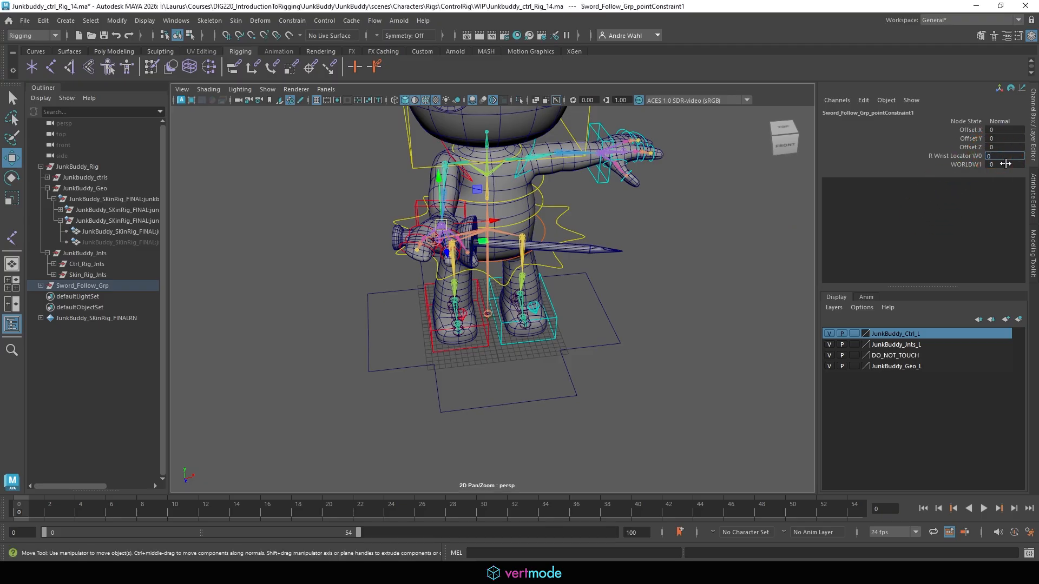
left_click(1004, 157)
type("0")
left_click(1002, 164)
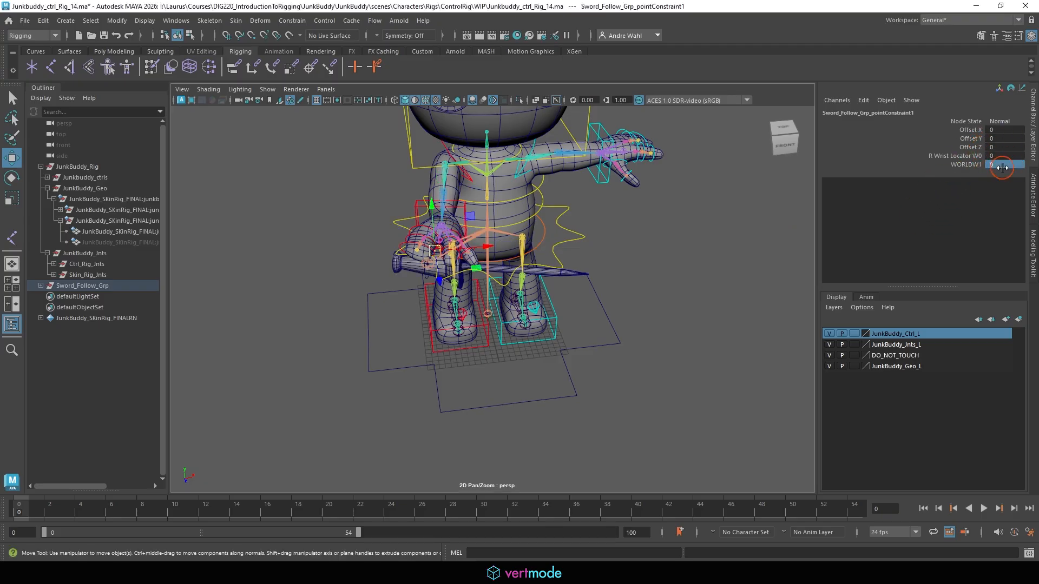
type("1")
key("Return")
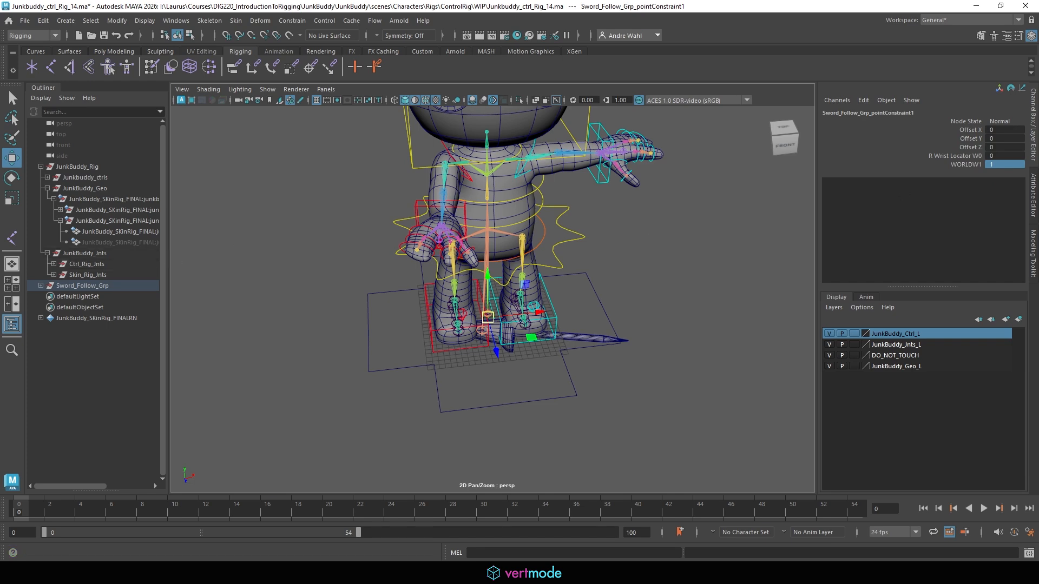
Step: Move Sword_Ctrl to about -1.983, 20.145, 24.341 in front of the hand and rotate it about 84 degrees in X
left_click(793, 140)
left_click(520, 329)
left_click_drag(513, 322, 637, 206)
key("e")
key("w")
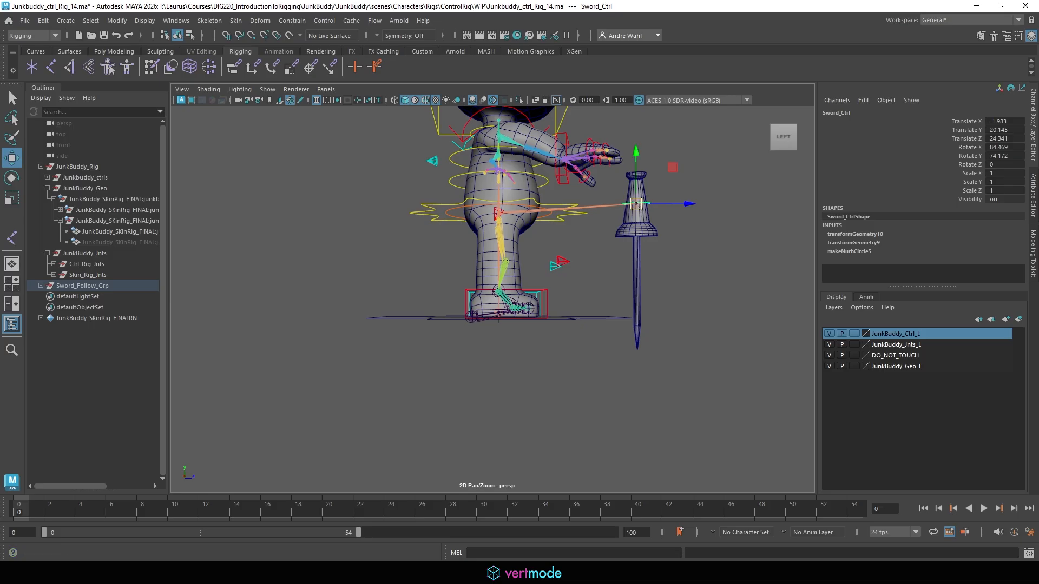
Step: Return the sword to the wrist by setting the point constraint's R Wrist Locator W0 to 1 and WORLDW1 to 0
key("Right")
left_click(1002, 157)
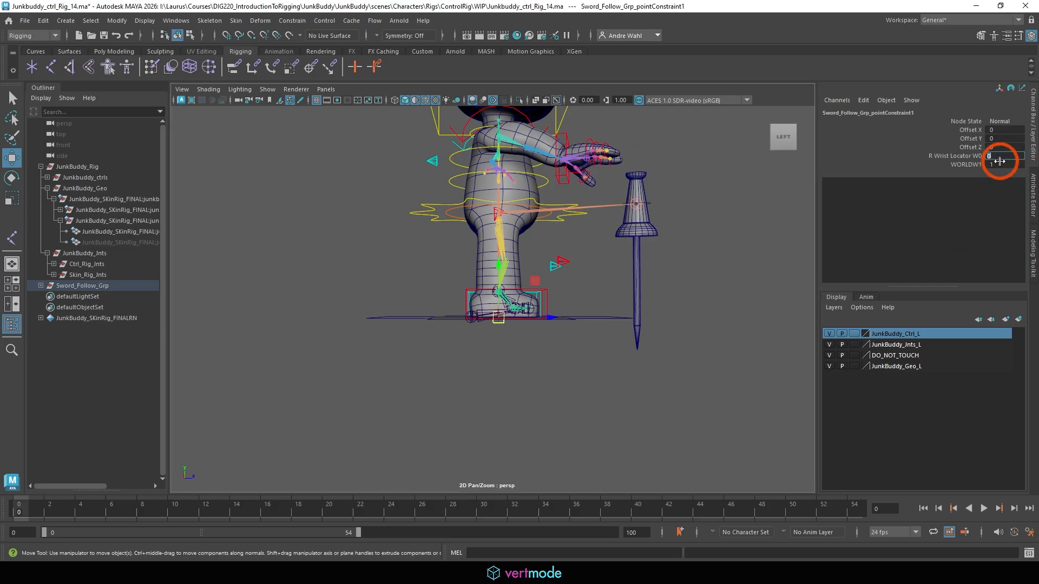
type("1")
left_click(1006, 166)
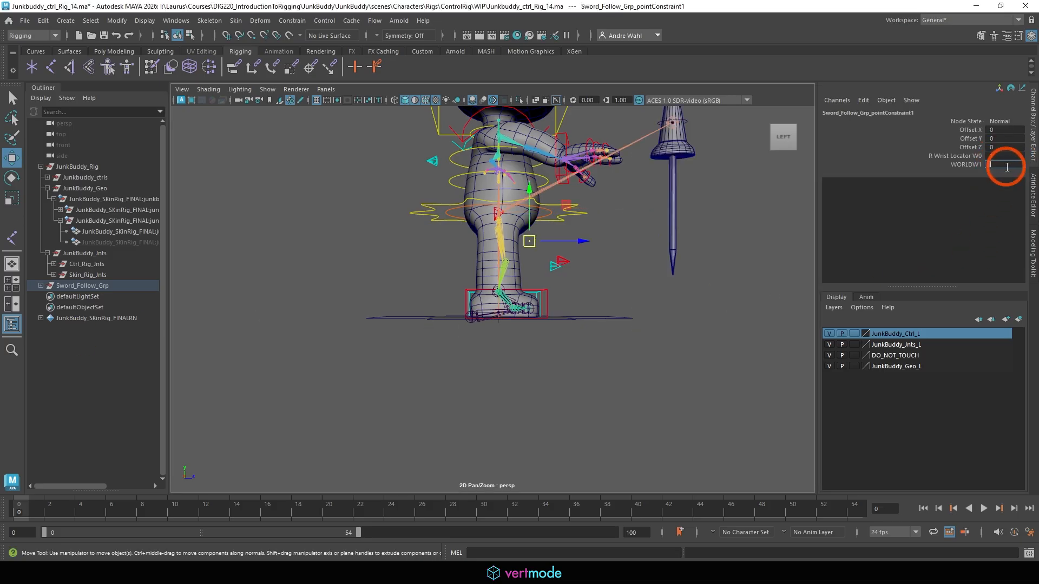
type("0")
key("Return")
scroll(618, 264, "down", 4)
middle_click_drag(617, 263, 563, 299, "alt")
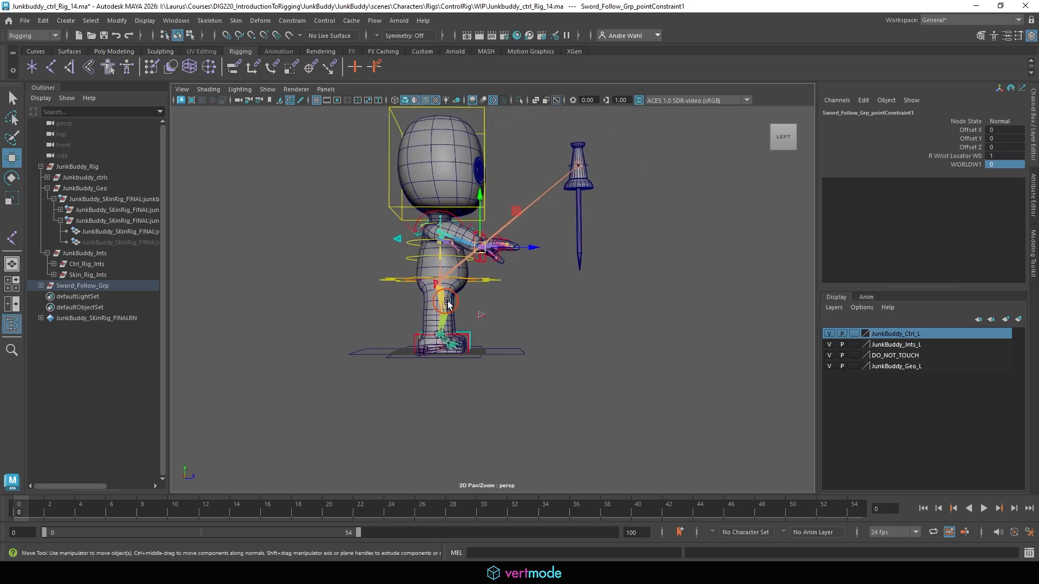
left_click_drag(564, 299, 468, 326, "alt")
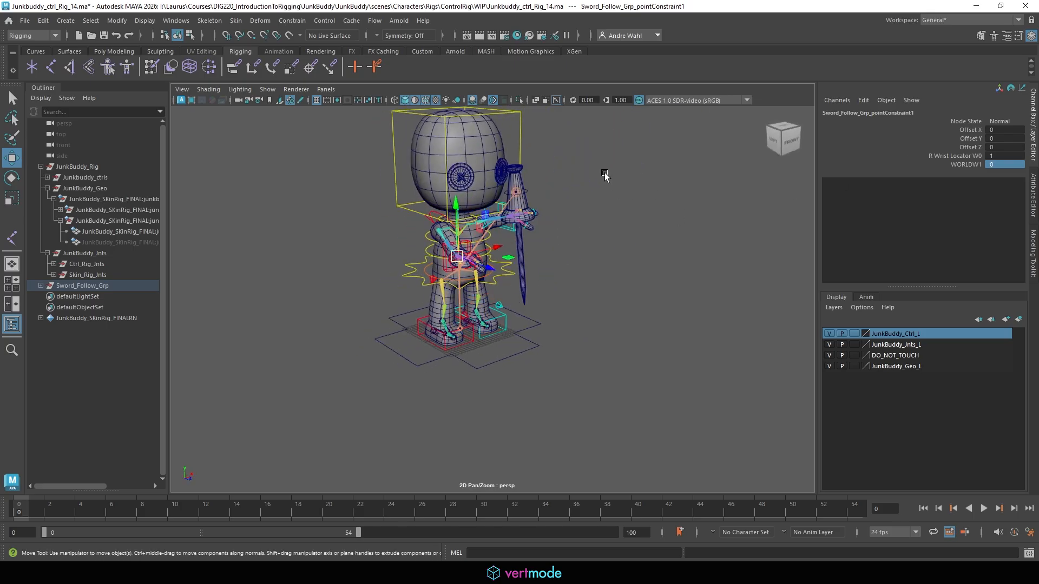
left_click_drag(605, 174, 696, 163, "alt")
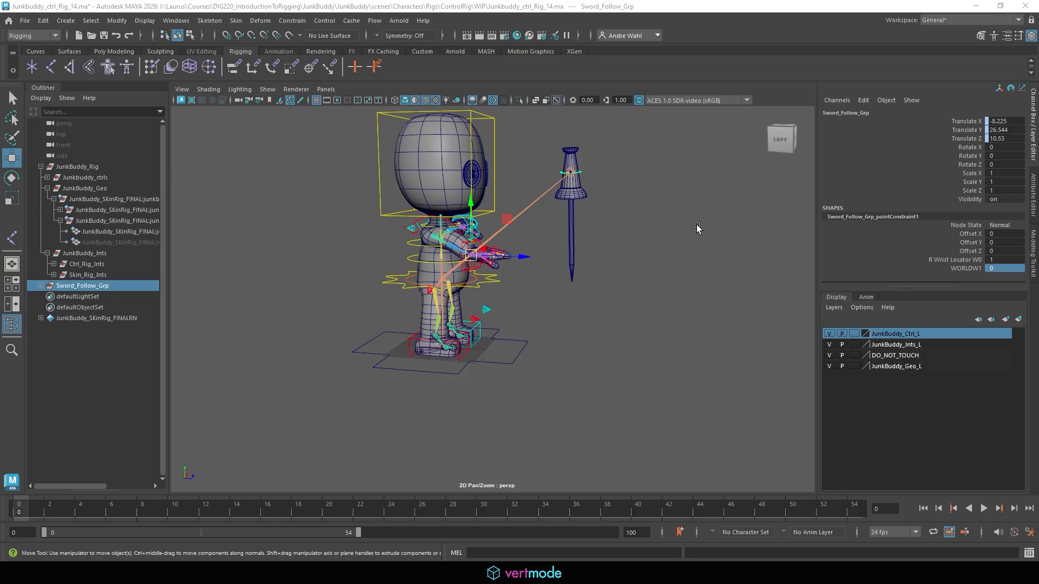
Step: Undo the point constraint test and its control moves, back to Sword_Follow_Grp's earlier parent constraint setup with the right arm lowered
key("ctrl+z")
key("ctrl+z")
key("ctrl+z")
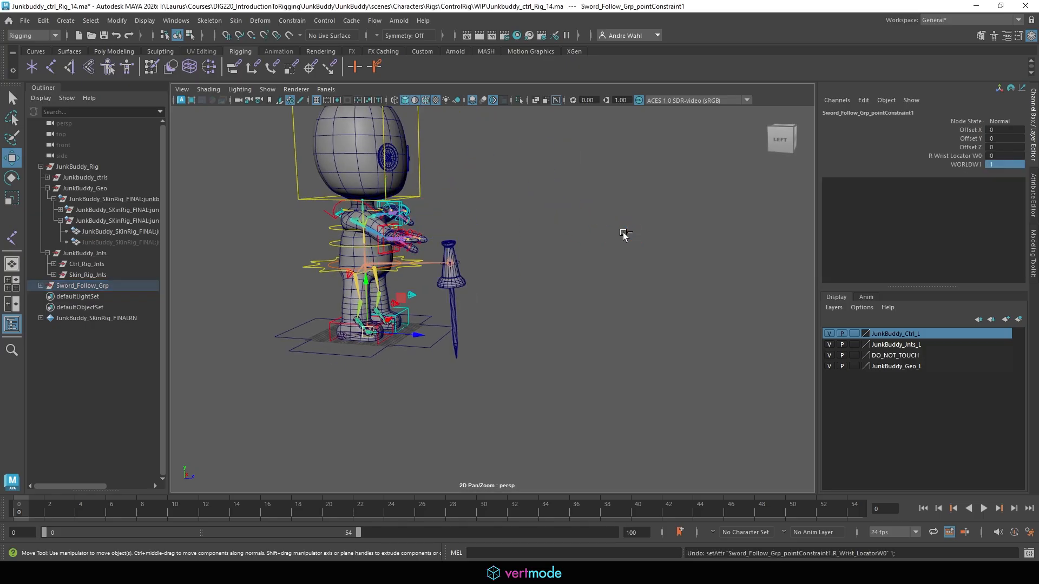
key("ctrl+z")
key("ctrl+z")
key("ctrl+z")
key("ctrl+z")
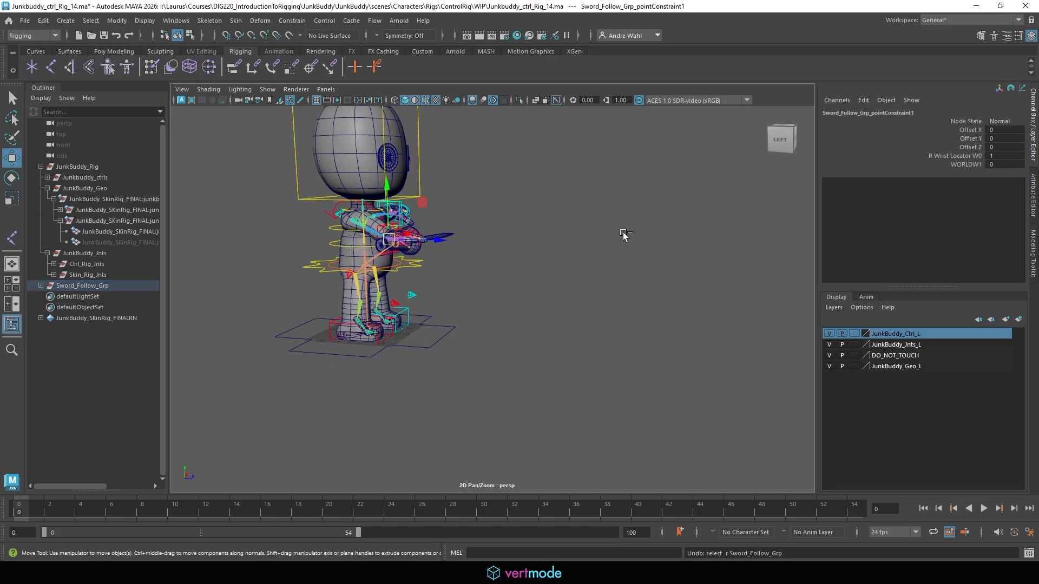
key("ctrl+z")
key("ctrl+z")
key("ctrl+z")
key("ctrl+z")
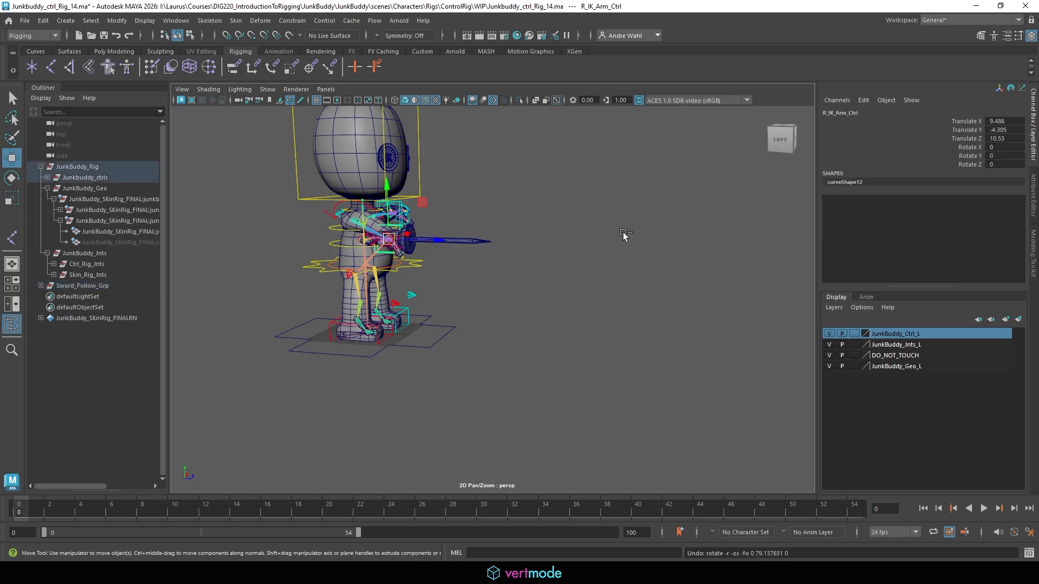
key("ctrl+z")
key("ctrl+z")
key("ctrl+z")
key("ctrl+z")
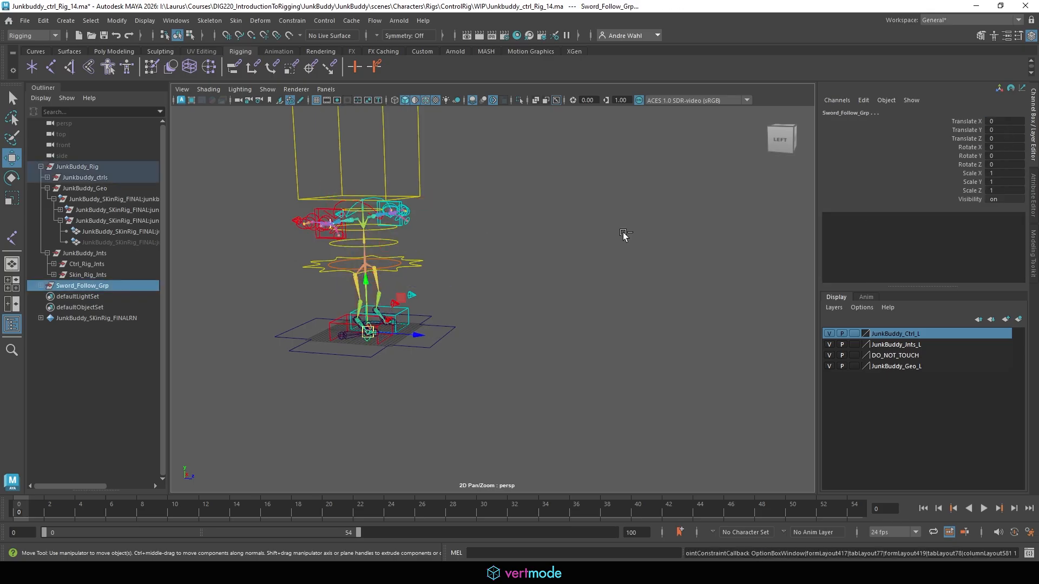
key("ctrl+z")
key("ctrl+z")
key("ctrl+z")
key("ctrl+z")
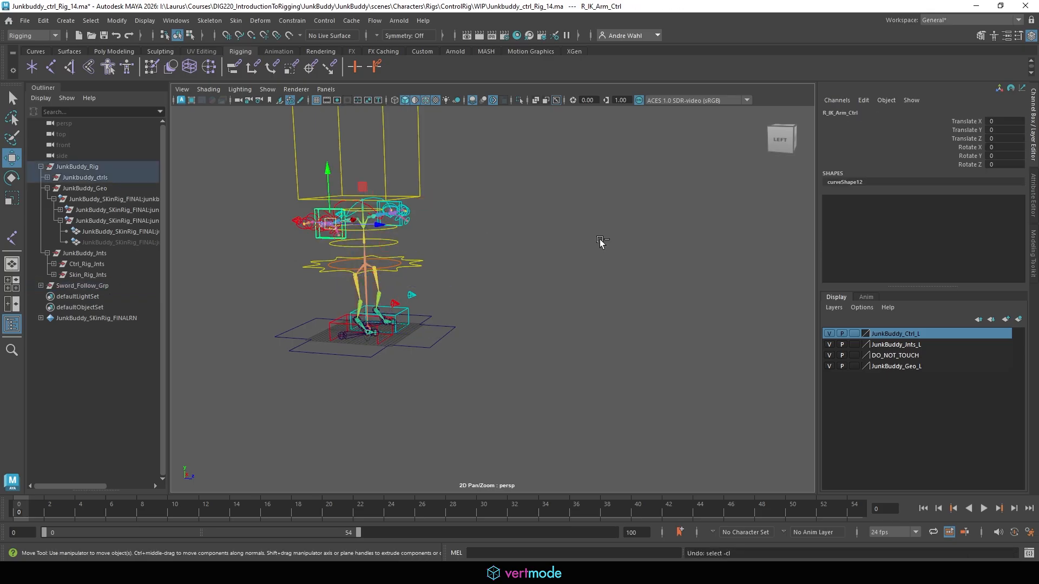
key("ctrl+z")
key("ctrl+z")
key("ctrl+z")
key("ctrl+z")
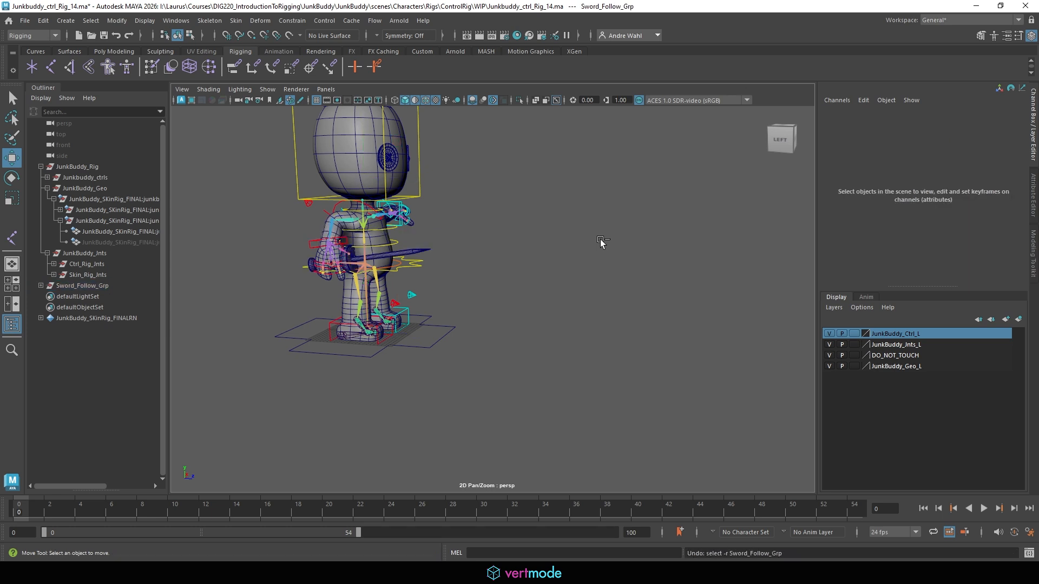
key("ctrl+z")
key("ctrl+z")
Step: Move R_IK_Arm_Ctrl outward to about -1.616, -7.015, -7.241 and rotate it to about -41 degrees in Y
left_click_drag(600, 240, 460, 290, "alt")
right_click_drag(460, 290, 657, 235, "alt")
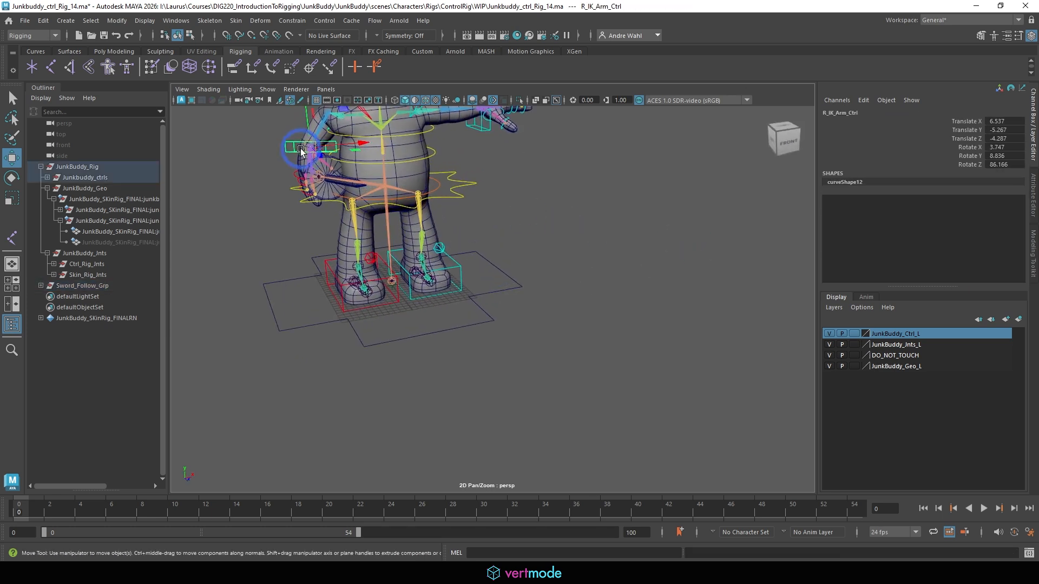
left_click_drag(313, 148, 257, 156)
key("e")
left_click_drag(263, 197, 274, 260)
Step: Reset the right arm to its default pose by setting all translate and rotate values of R_IK_Arm_Ctrl to 0
left_click_drag(1003, 150, 1004, 167)
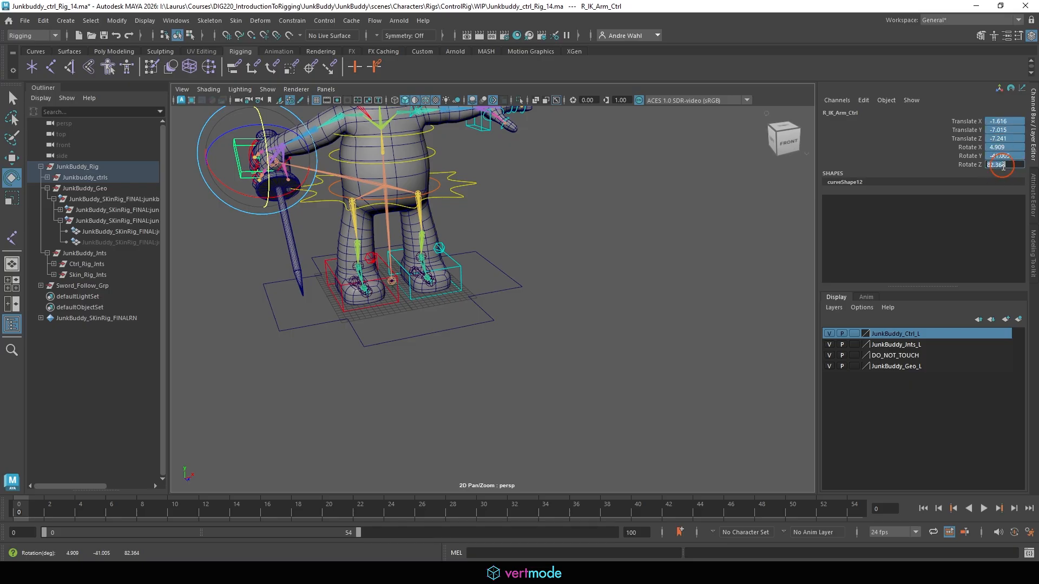
type("0")
key("Return")
left_click(640, 233)
Step: Select Sword_Ctrl under Sword_Follow_Grp and set its Translate X, Y and Z to 0
middle_click_drag(358, 224, 393, 284, "alt")
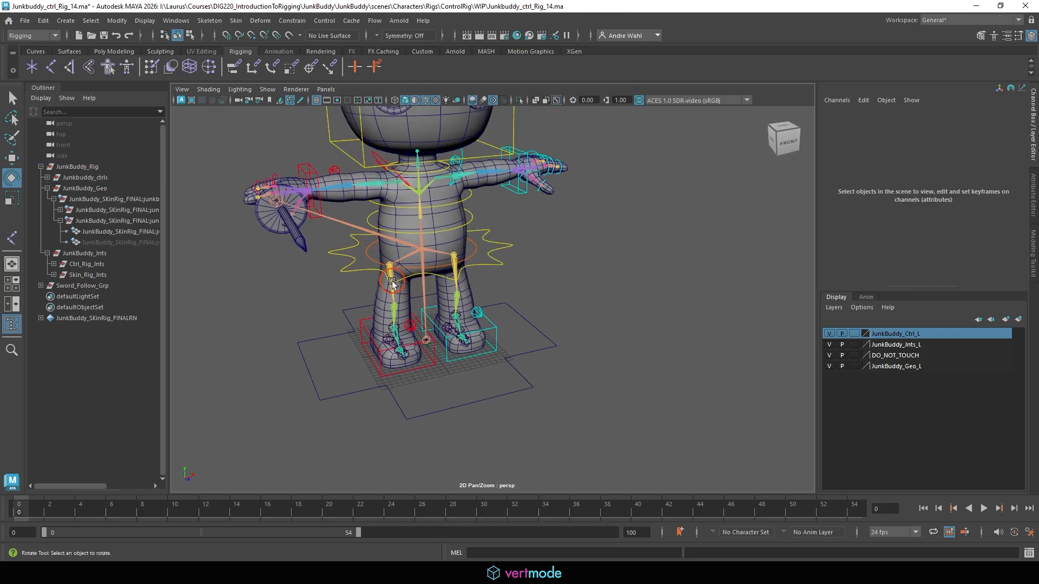
left_click(82, 285)
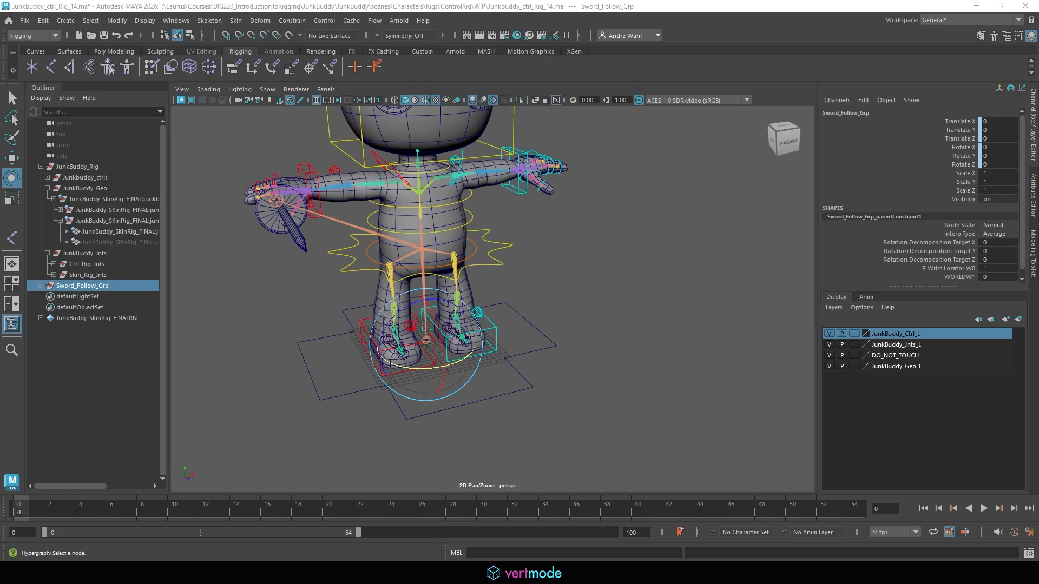
key("Down")
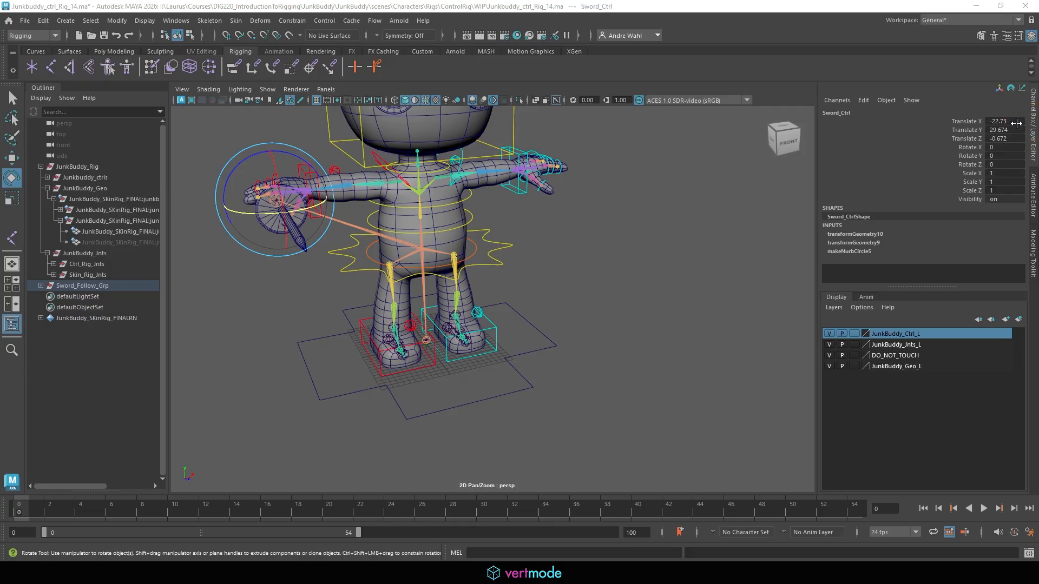
left_click_drag(1016, 123, 1014, 139)
type("0")
key("Return")
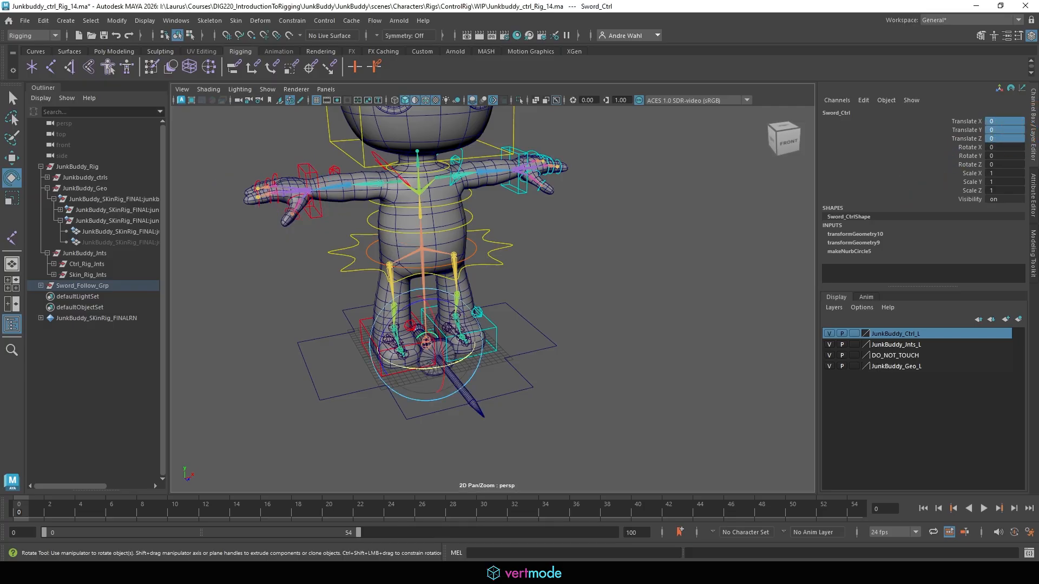
Step: Set the sword follow group's parent constraint weights to 0 for R Wrist Locator W0 and 1 for WORLDW1
left_click_drag(1017, 176, 1004, 167)
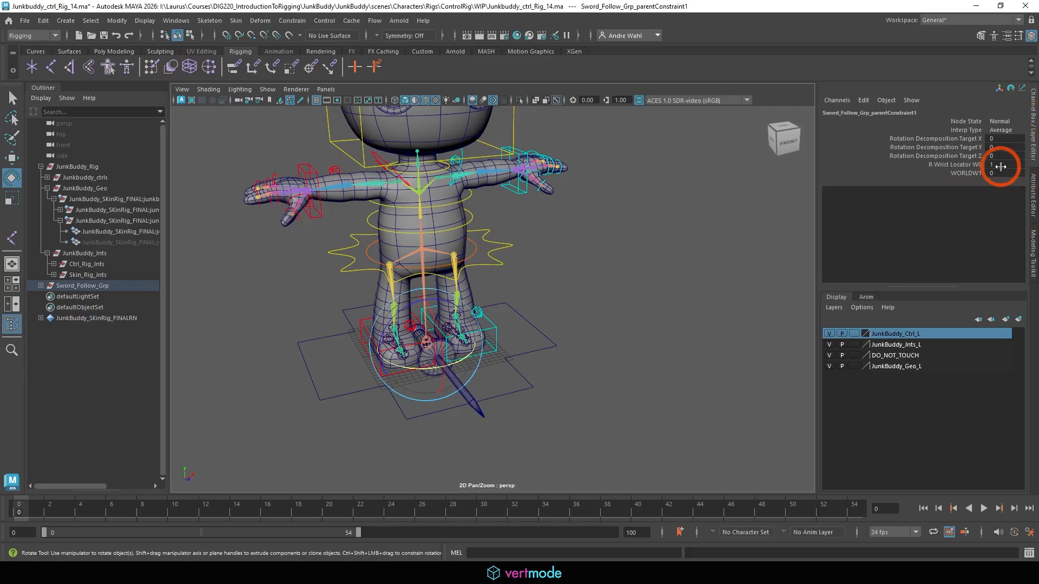
double_click(1001, 167)
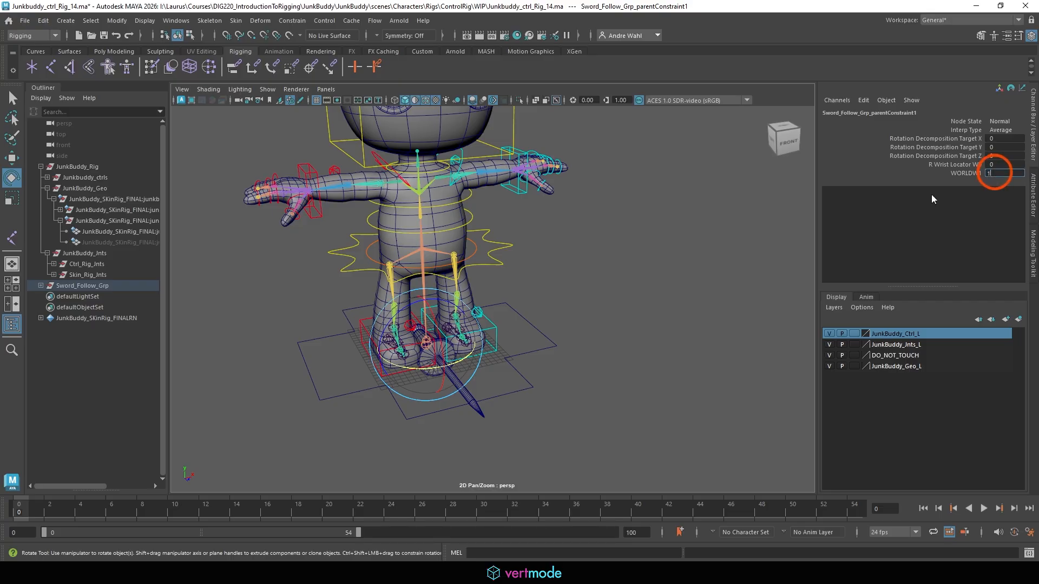
left_click(605, 342)
Step: Hide the Scale X, Y, Z and Visibility channels of Sword_Ctrl from its channel list
right_click_drag(606, 341, 868, 310, "alt")
middle_click_drag(636, 331, 654, 261, "alt")
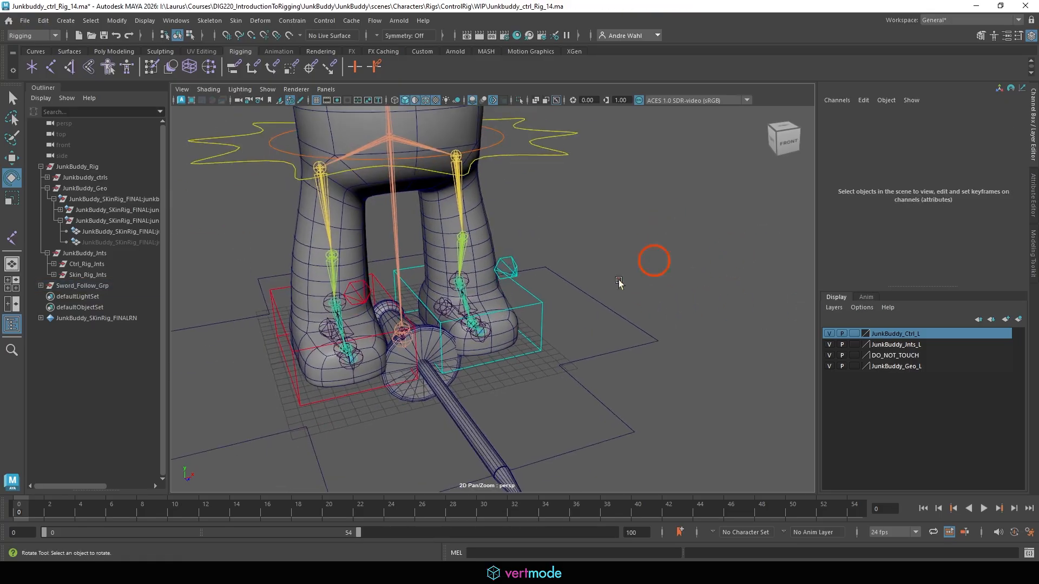
left_click(423, 319)
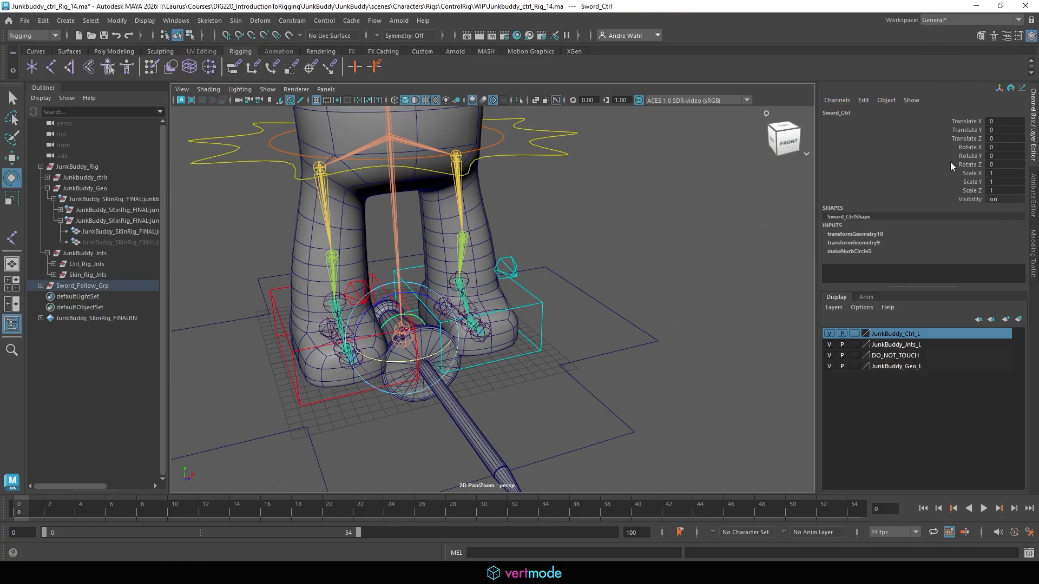
key("e")
left_click_drag(972, 173, 975, 199)
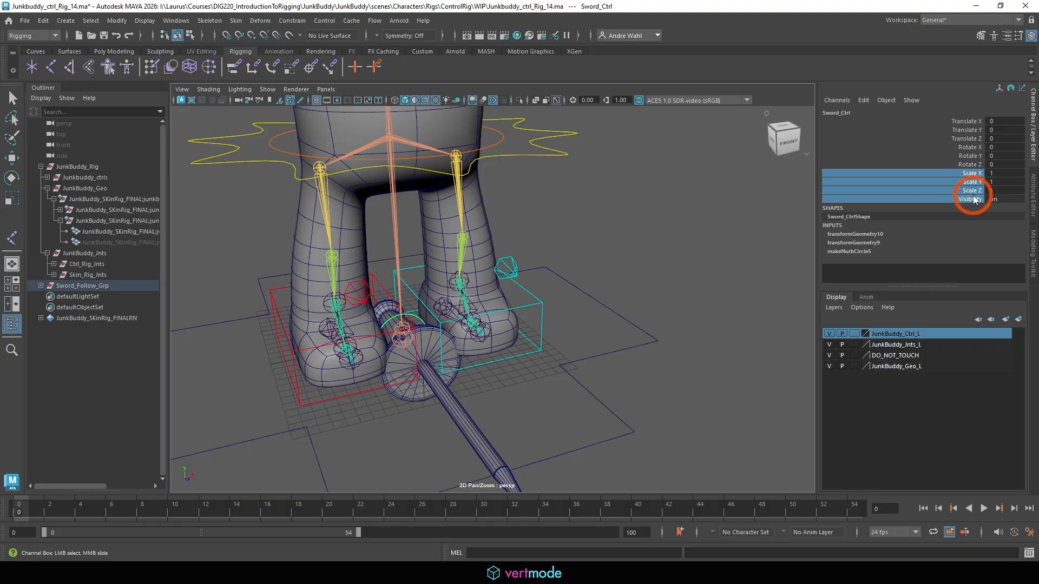
right_click(974, 200)
left_click(974, 493)
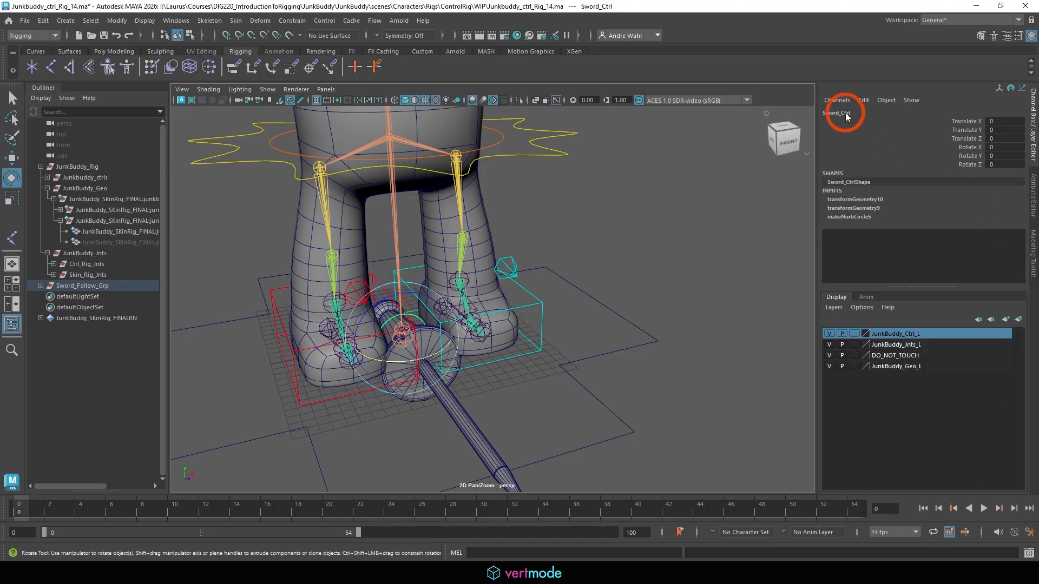
Step: Add a keyable float attribute named Parent_To_Hand_Or_World to Sword_Ctrl with minimum 0, maximum 10 and default 0
left_click(864, 100)
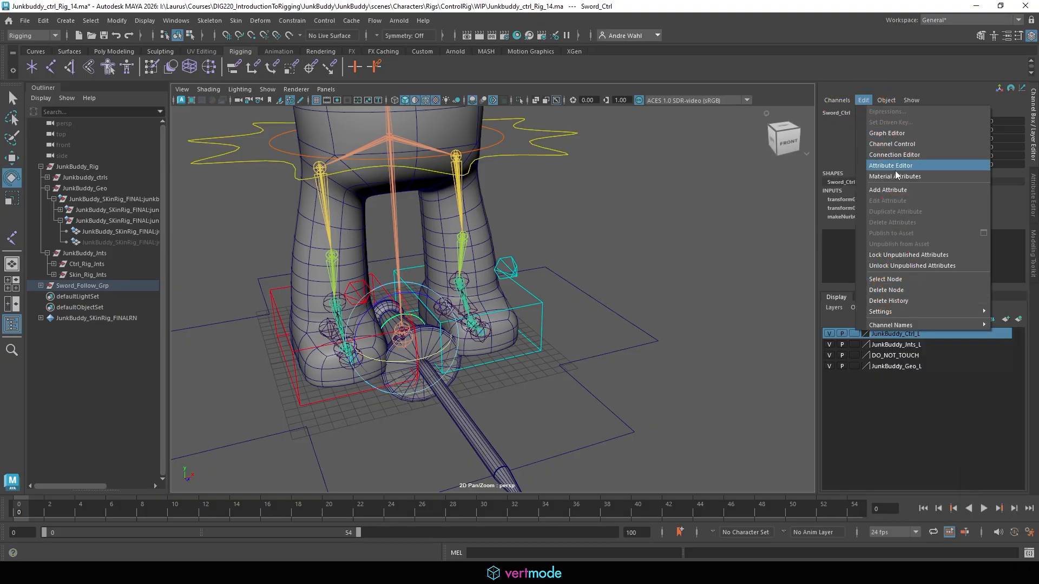
left_click(899, 191)
left_click(241, 183)
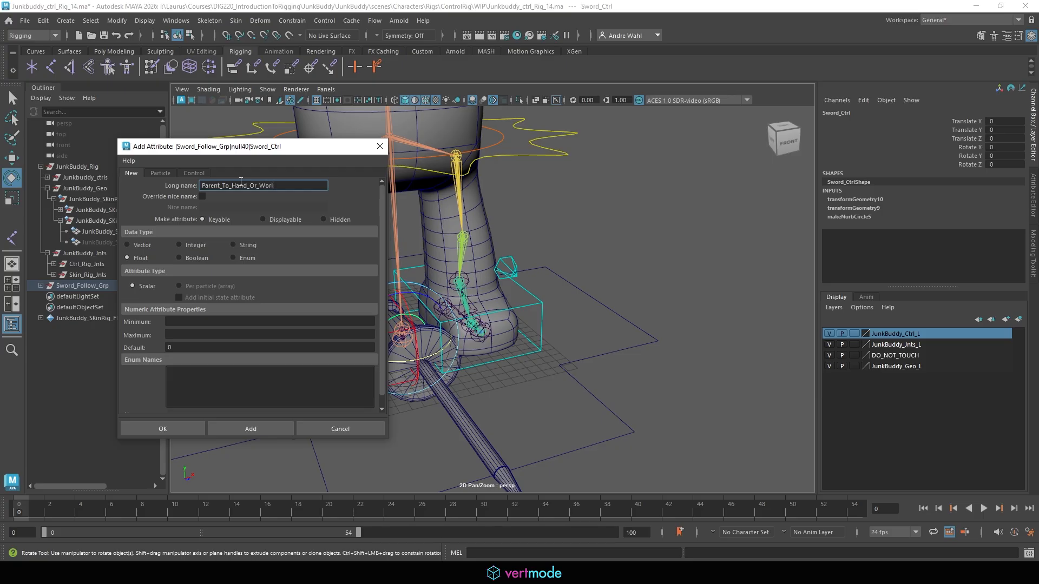
left_click(185, 322)
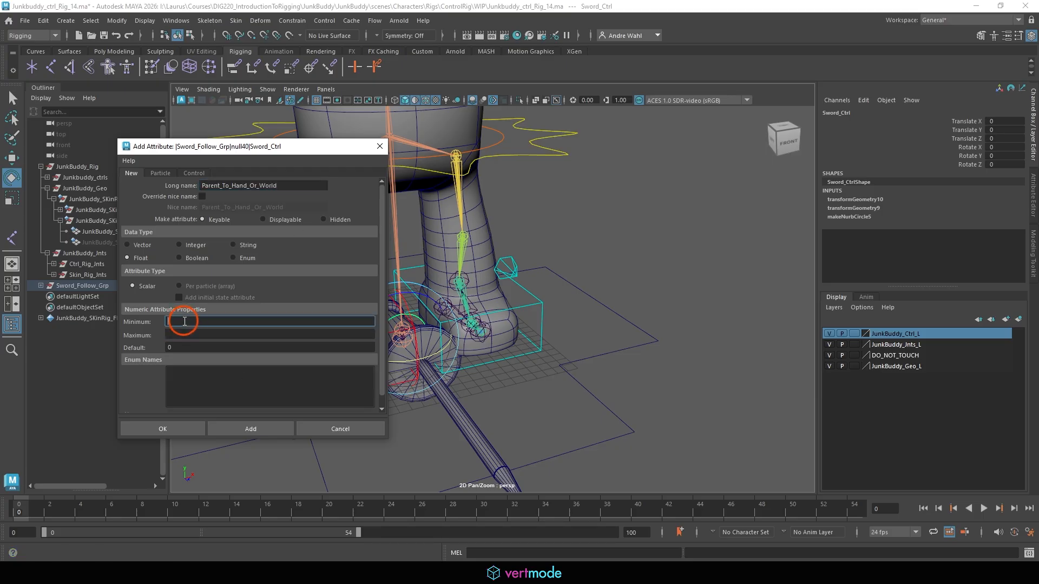
left_click(187, 333)
type("10")
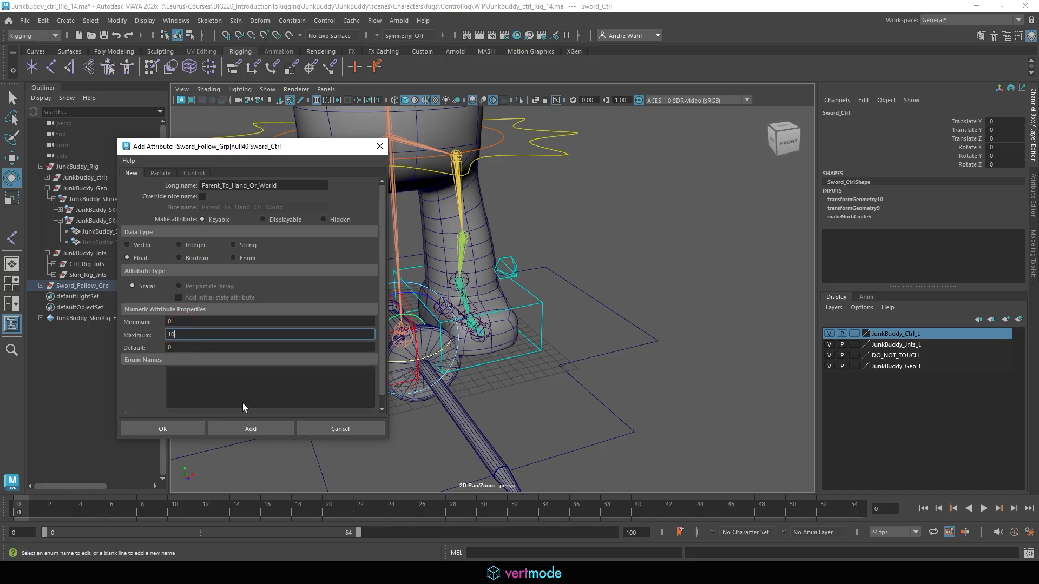
left_click(244, 433)
left_click(344, 429)
Step: Switch to the Animation toolset and open the Set Driven Key editor with Sword_Ctrl selected
left_click_drag(476, 350, 563, 347, "alt")
middle_click_drag(563, 346, 668, 324, "alt")
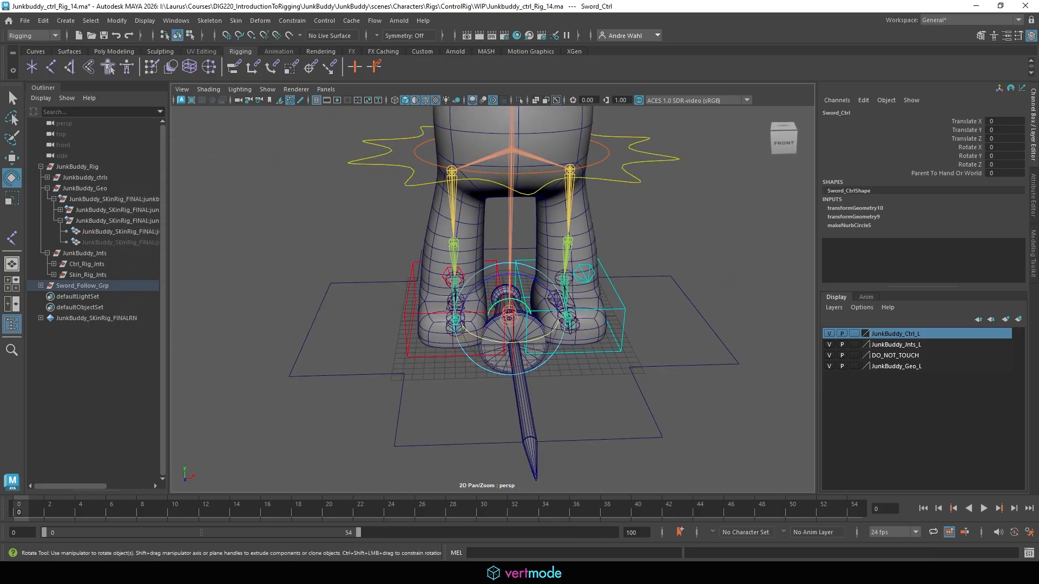
left_click(174, 23)
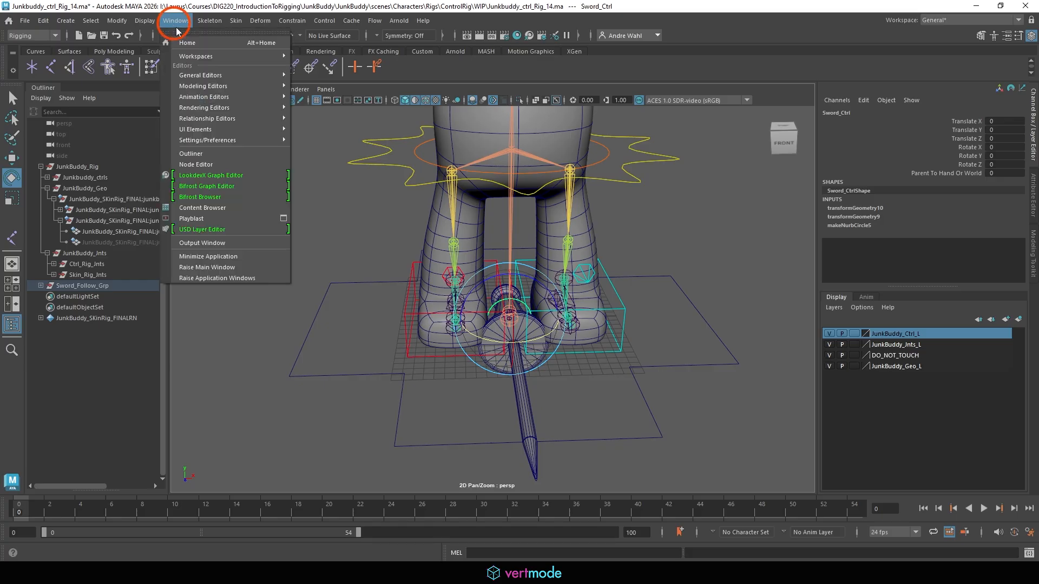
left_click(32, 35)
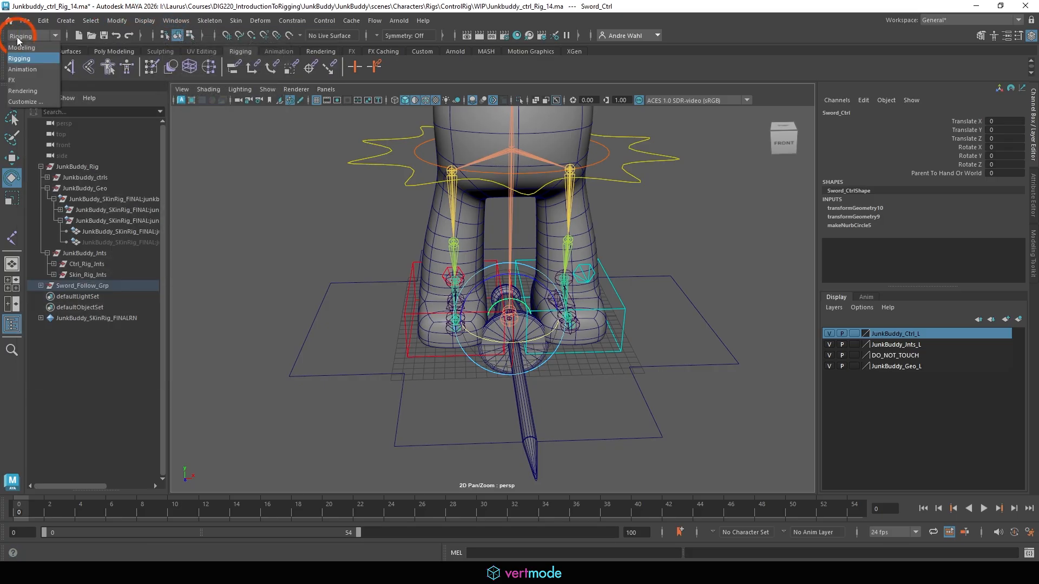
left_click(31, 70)
left_click(202, 20)
left_click(273, 116)
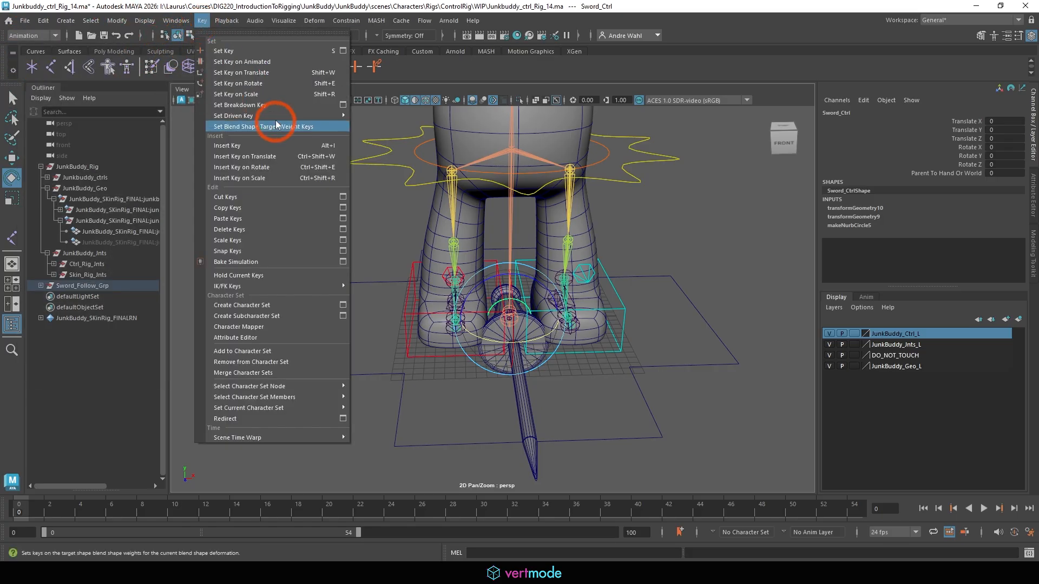
left_click(369, 116)
Step: Load Sword_Ctrl as the driver and choose Parent To Hand Or World as its driving attribute
left_click(178, 102)
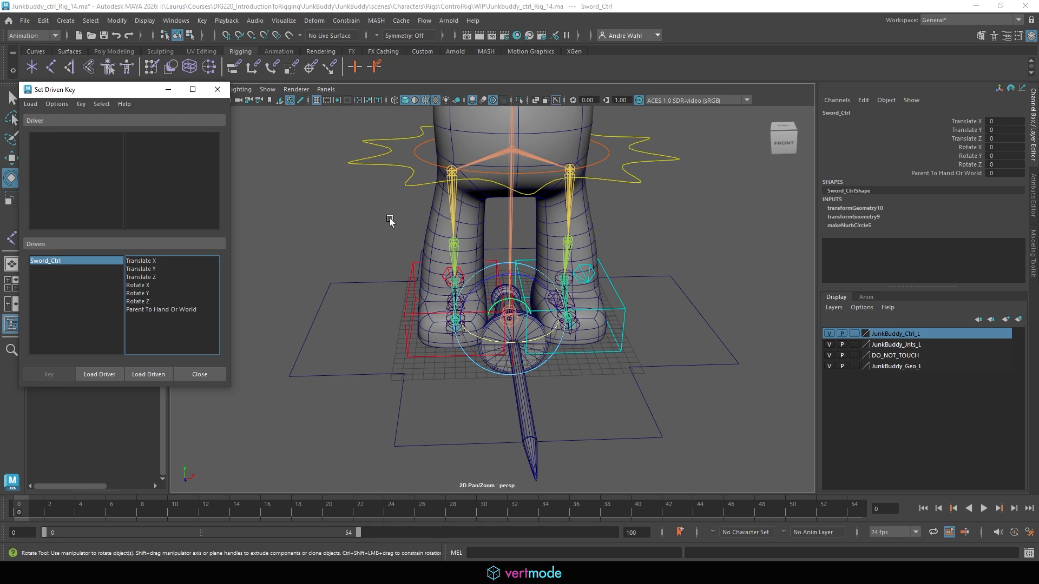
left_click(100, 375)
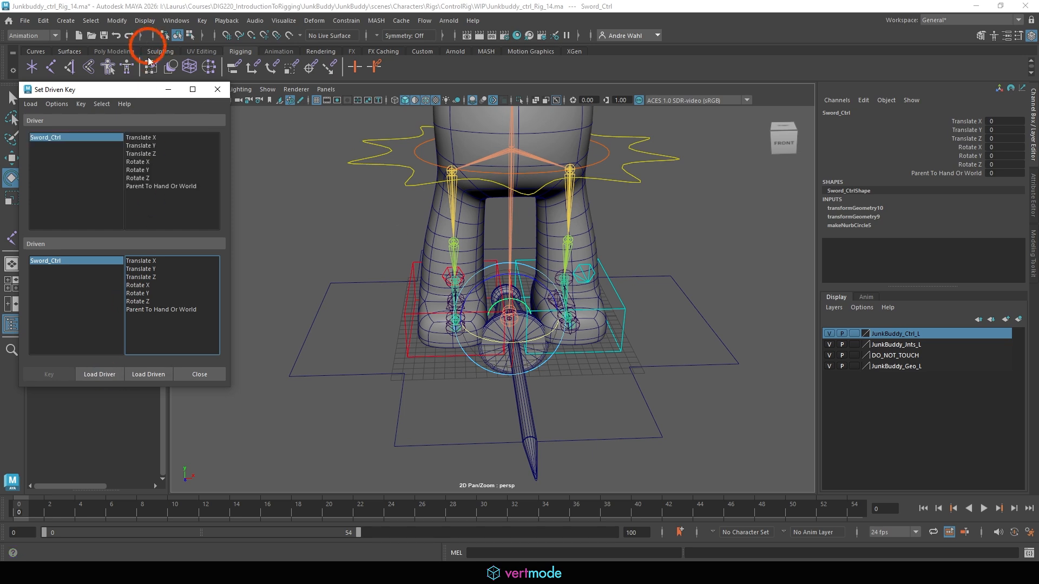
left_click(161, 186)
Step: Select the parent constraint under Sword_Follow_Grp in the node hierarchy and load it as the driven object
left_click_drag(116, 90, 439, 90)
left_click_drag(0, 34, 151, 29)
left_click(162, 320)
left_click(472, 374)
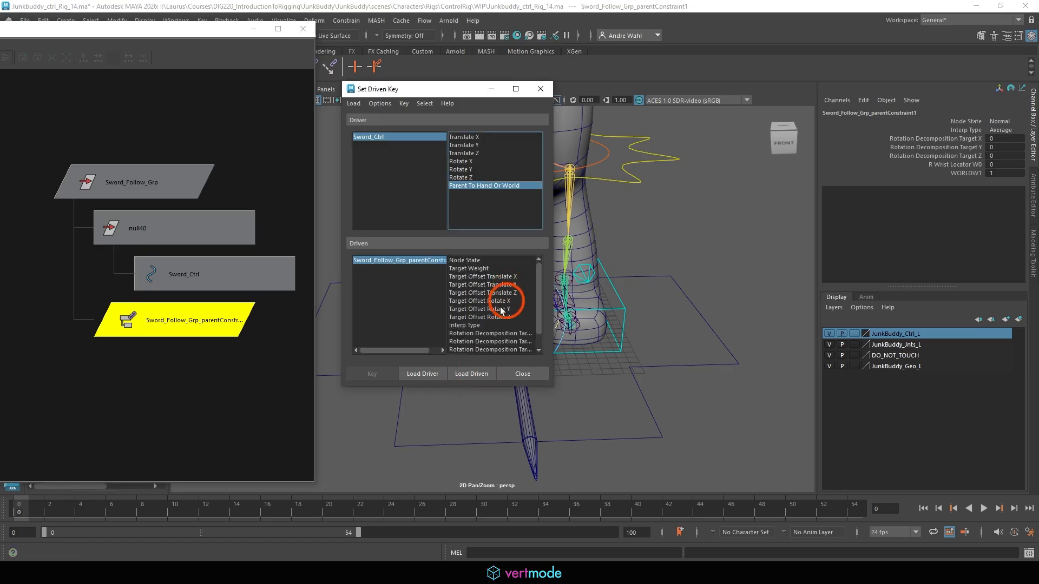
Step: Set a driven key on the R Wrist Locator W0 and WORLDW1 weights with Parent To Hand Or World at 0
scroll(487, 330, "down", 1)
left_click(479, 349)
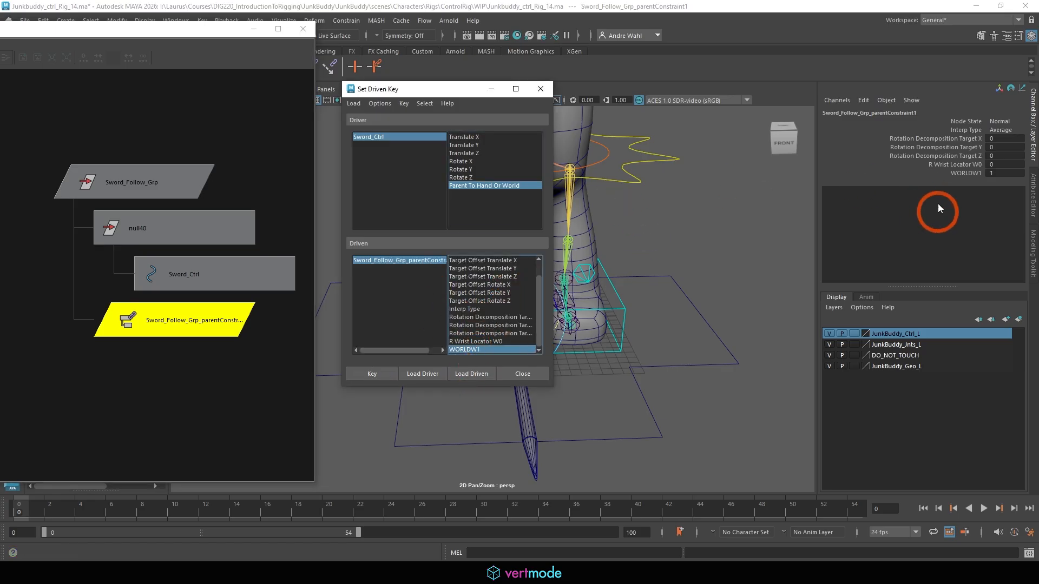
left_click(475, 341, "ctrl")
left_click(376, 374)
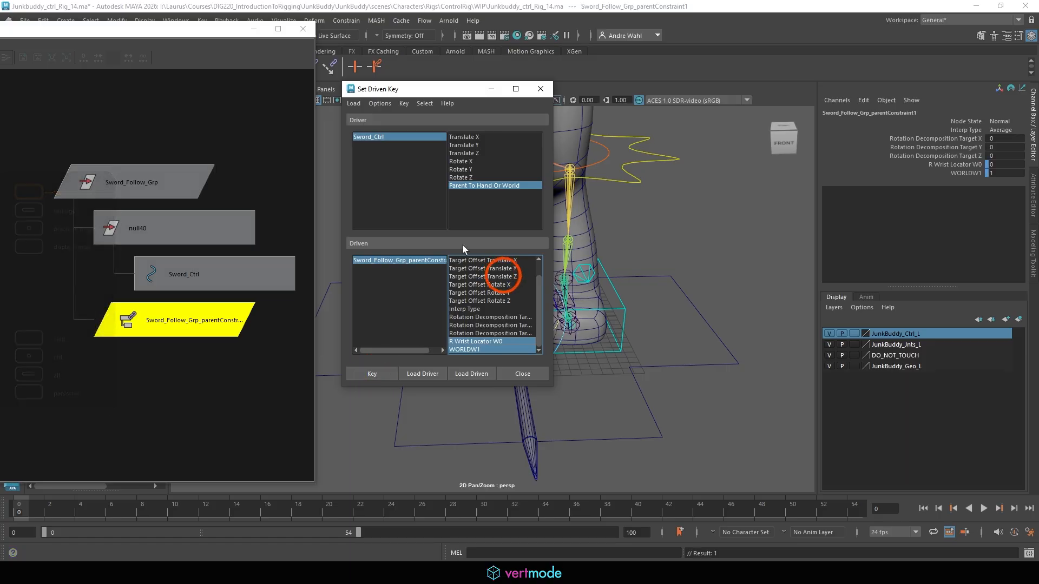
Step: Uncover the viewport, select Sword_Ctrl and set its Parent To Hand Or World attribute to 10
left_click(189, 28)
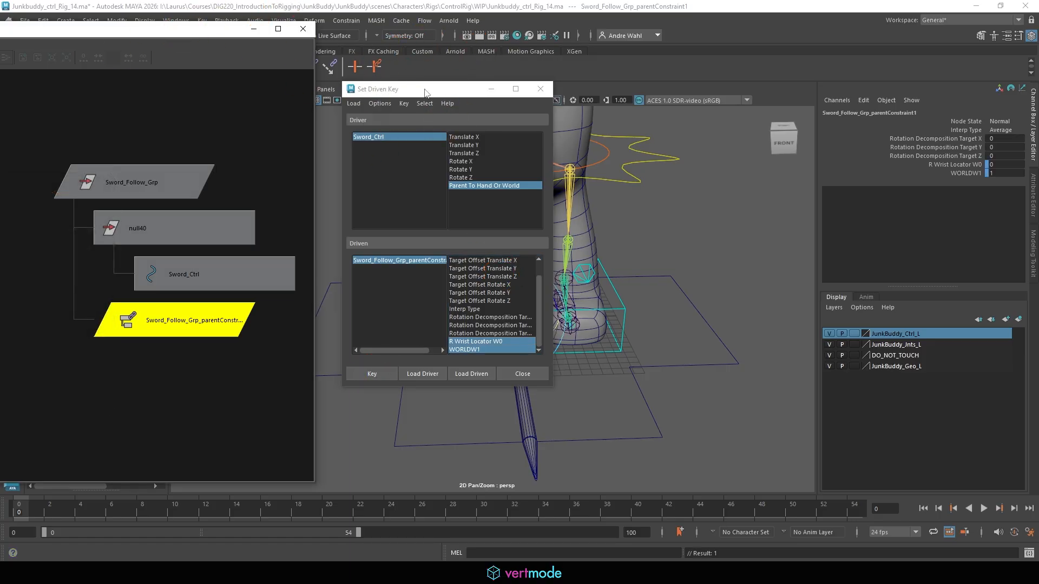
left_click_drag(424, 91, 71, 61)
left_click(610, 391)
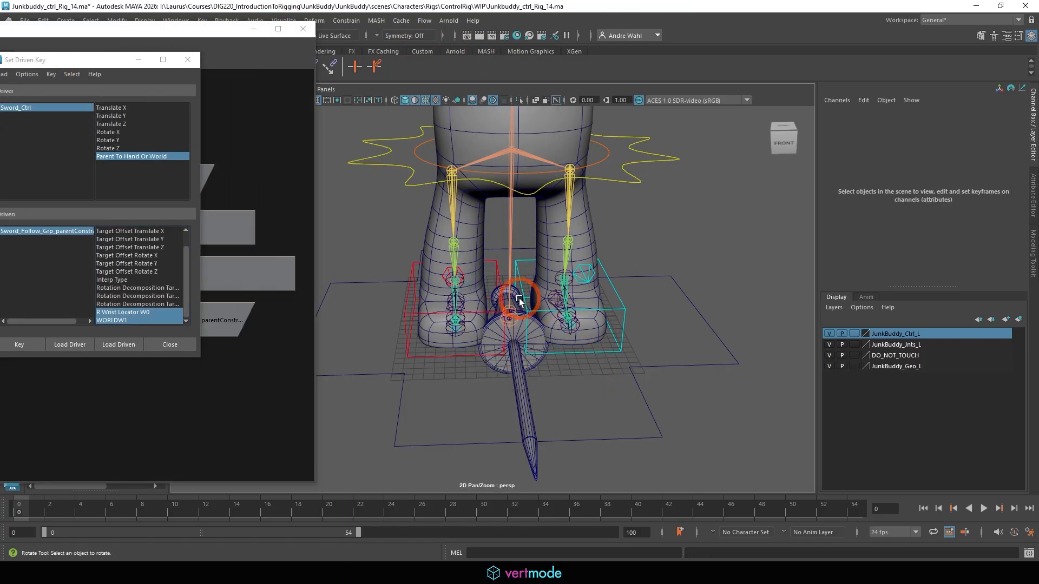
left_click(520, 301)
left_click(968, 173)
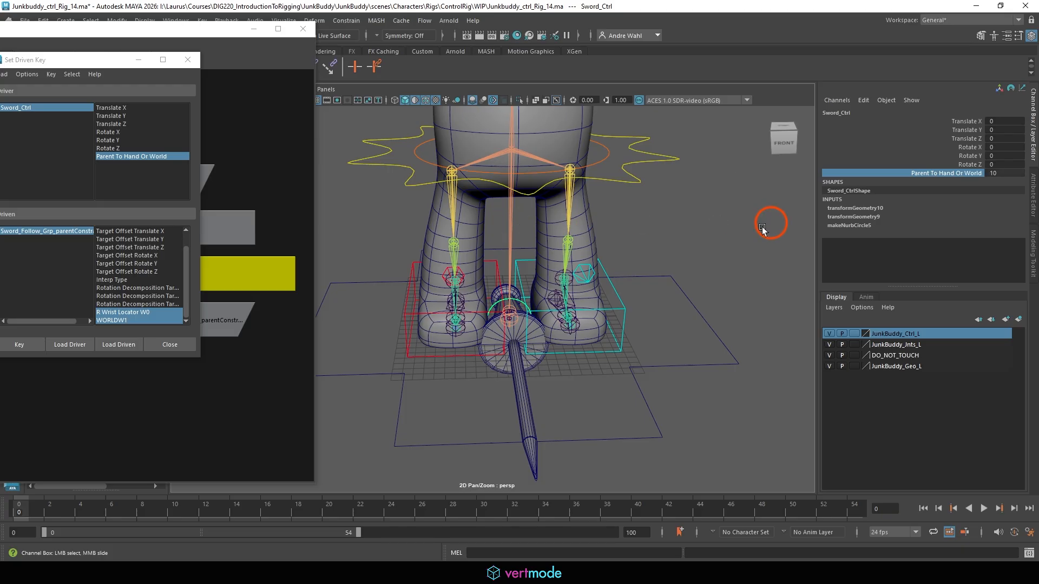
Step: Set the constraint weights to R Wrist Locator W0 1 and WORLDW1 0, and set a driven key for them
left_click(38, 231)
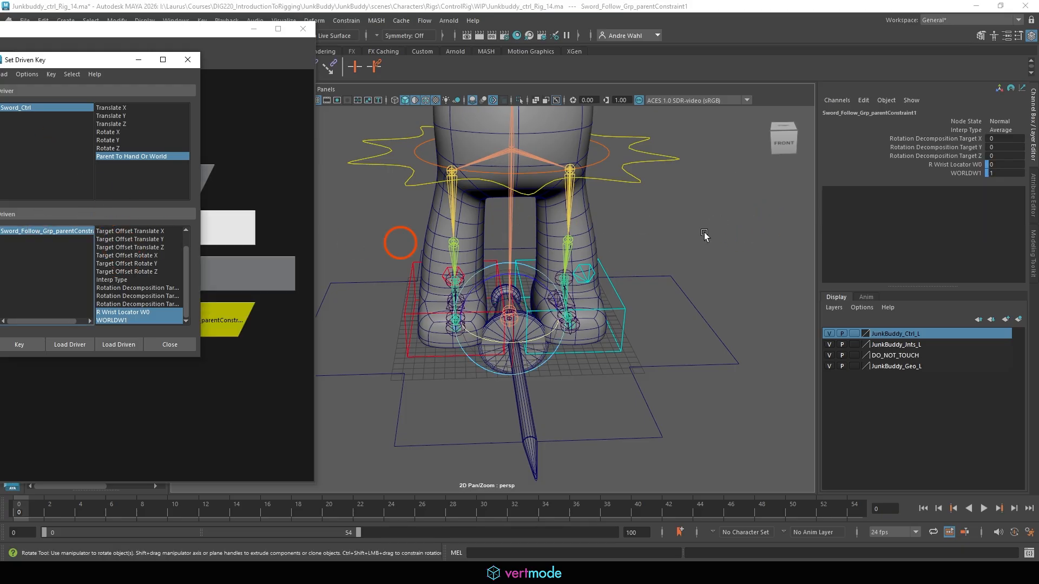
left_click(999, 173)
key("Return")
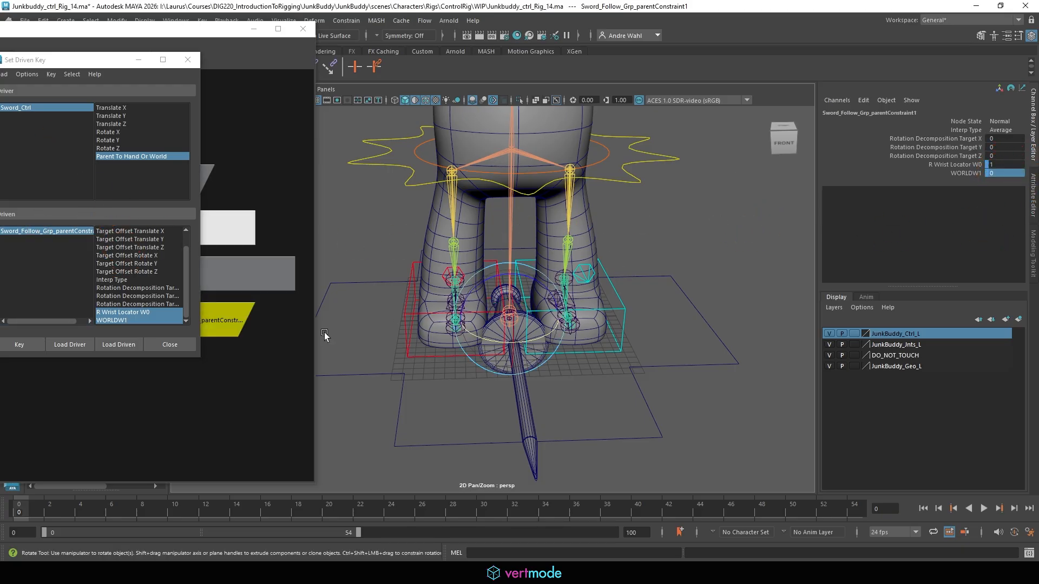
left_click(10, 347)
Step: Move the right IK arm control inward and down to test whether the sword follows the hand
middle_click_drag(544, 272, 595, 311, "alt")
scroll(596, 311, "down", 5)
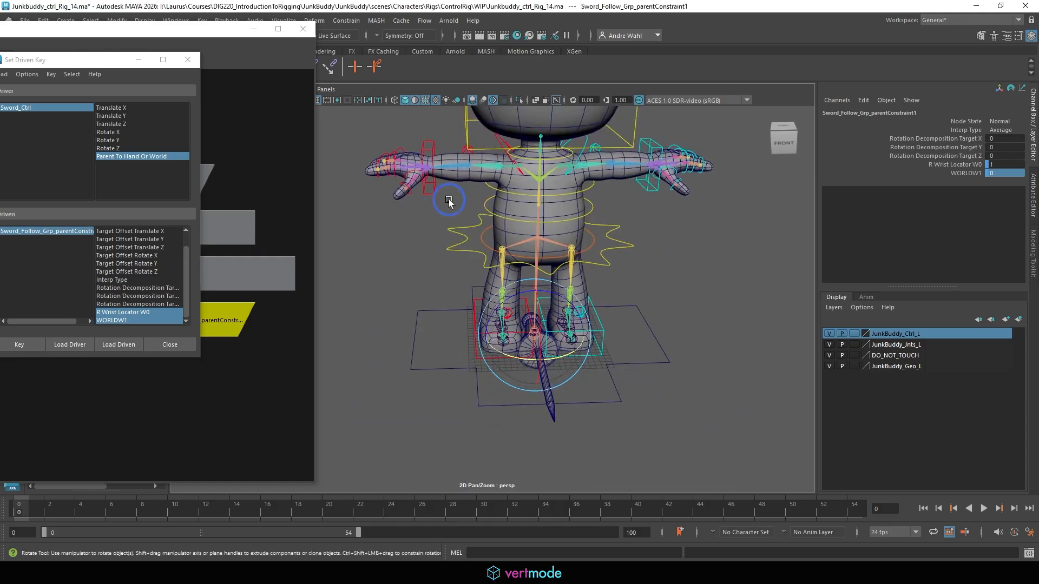
left_click(431, 172)
left_click_drag(432, 172, 470, 216)
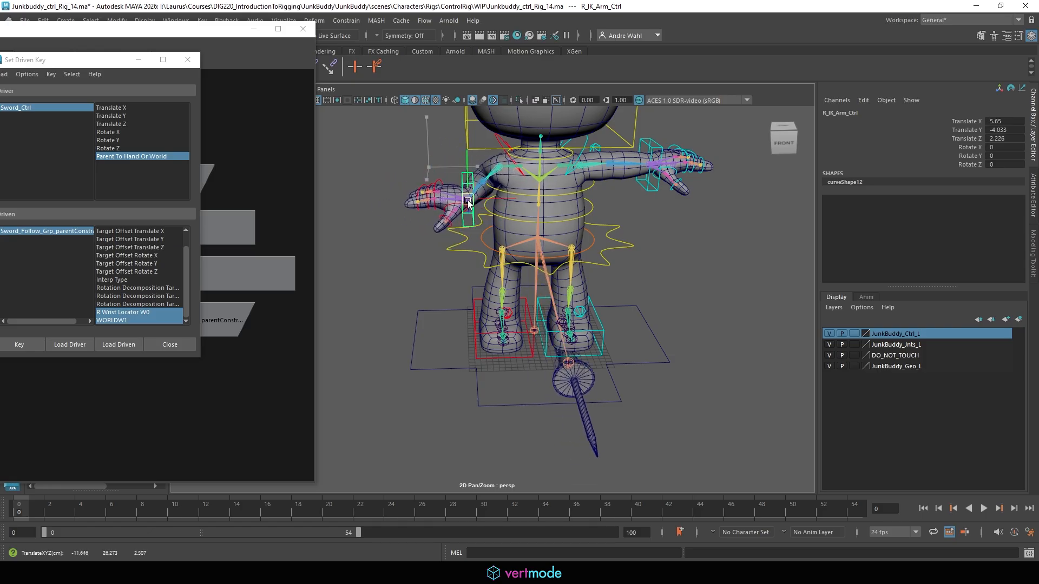
Step: Select Sword_Ctrl and scrub its Parent To Hand Or World attribute to test the parent switch
left_click(553, 366)
left_click(920, 173)
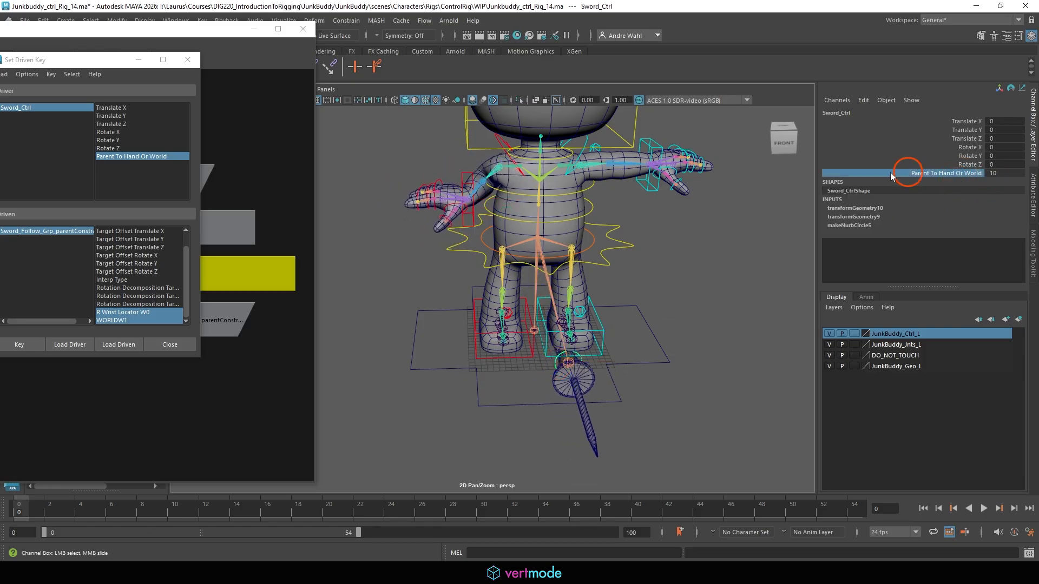
middle_click(437, 218)
middle_click_drag(619, 271, 712, 259)
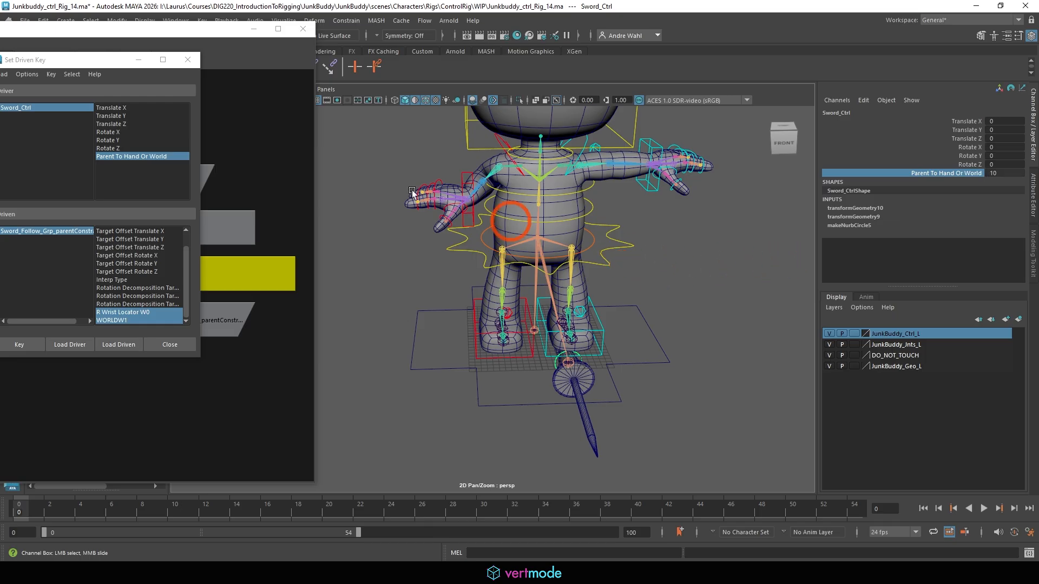
Step: Reset the right IK arm control's Translate X, Y and Z to 0
left_click(471, 180)
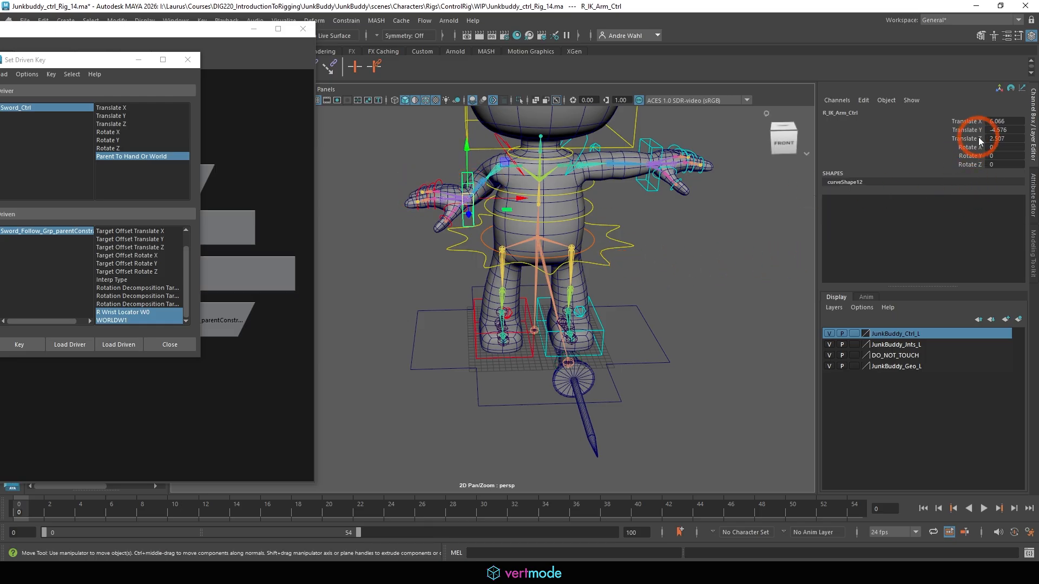
left_click_drag(1001, 121, 1001, 139)
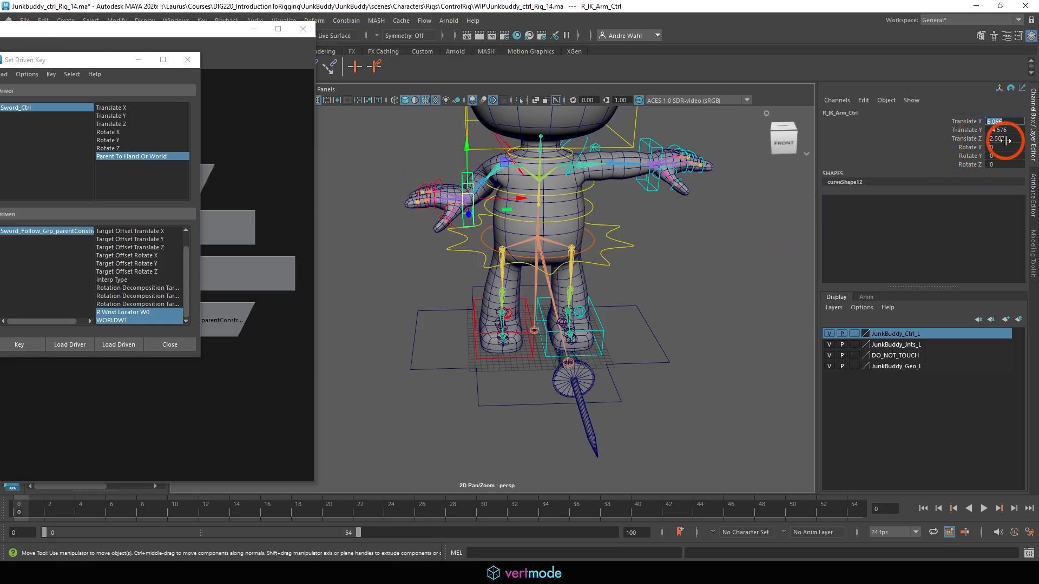
type("0")
key("Return")
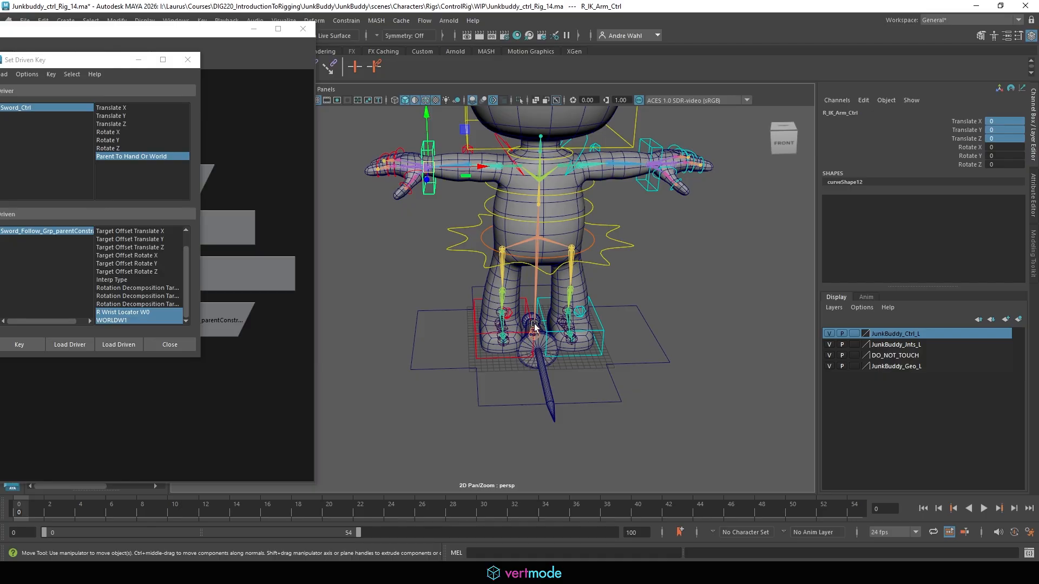
Step: Select Sword_Ctrl and move it up beside the right hand, to about X -21.2, Y 21.4, Z -11.3
left_click(535, 326)
right_click_drag(548, 325, 872, 362, "alt")
left_click(503, 348)
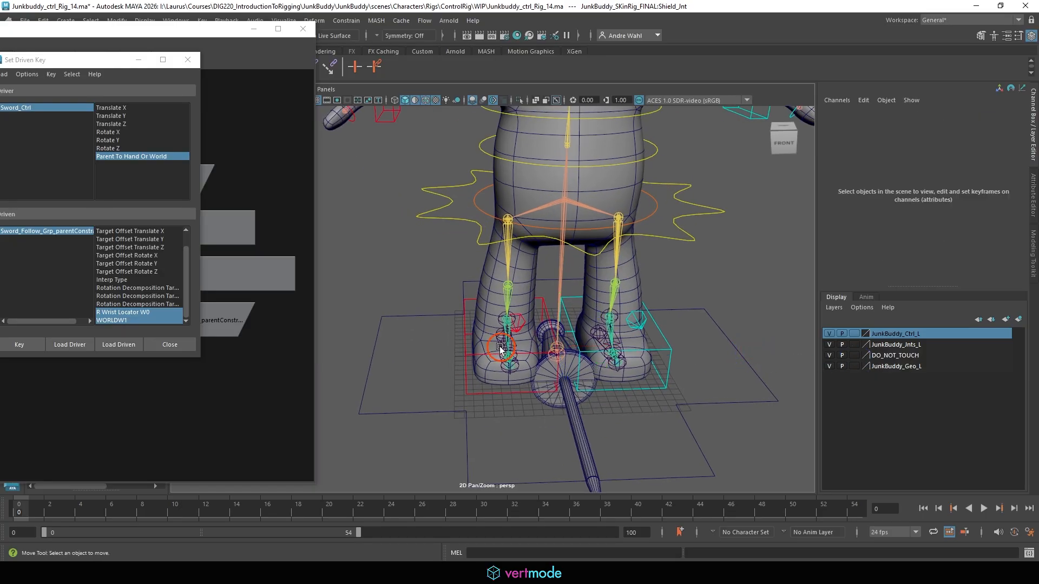
left_click(558, 335)
left_click_drag(558, 351, 368, 143)
middle_click_drag(439, 224, 507, 329, "alt")
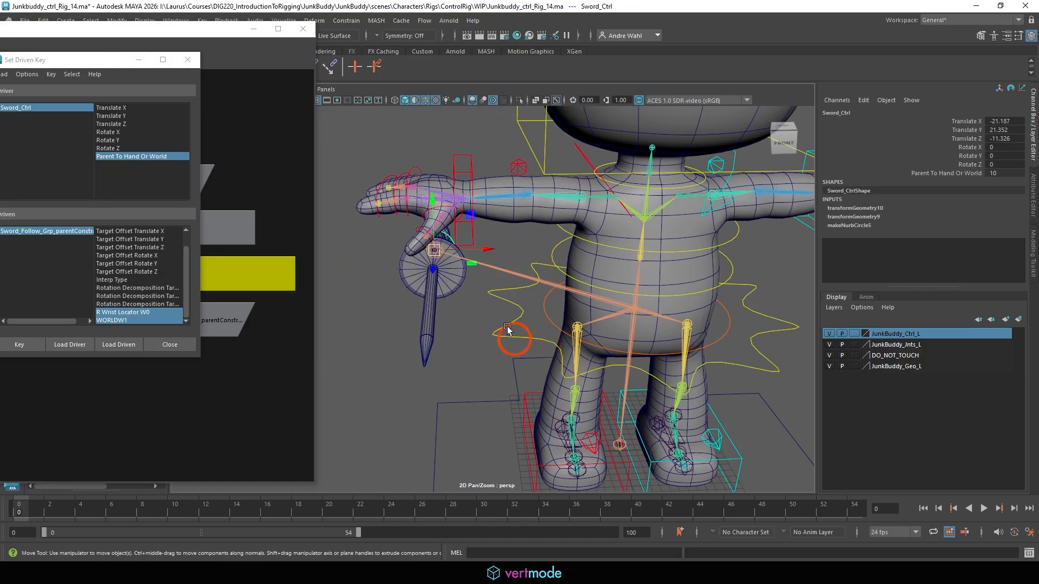
Step: Position Sword_Ctrl so the handle sits in the right palm, at about X -23.6, Y 29.3, Z 0
left_click_drag(441, 242, 416, 181)
left_click_drag(417, 184, 485, 225, "alt")
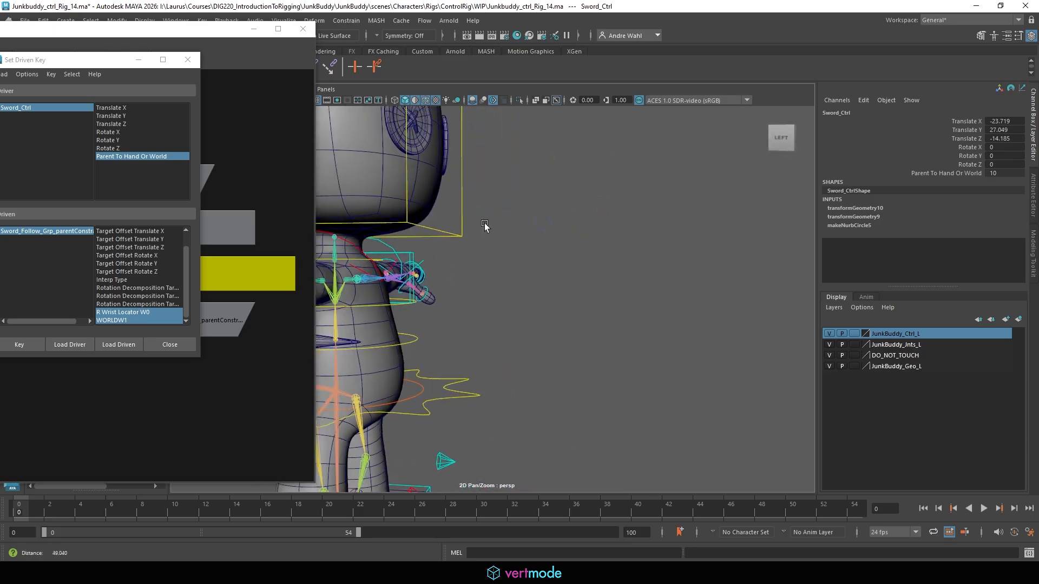
middle_click_drag(485, 225, 793, 247, "alt")
scroll(595, 281, "up", 3)
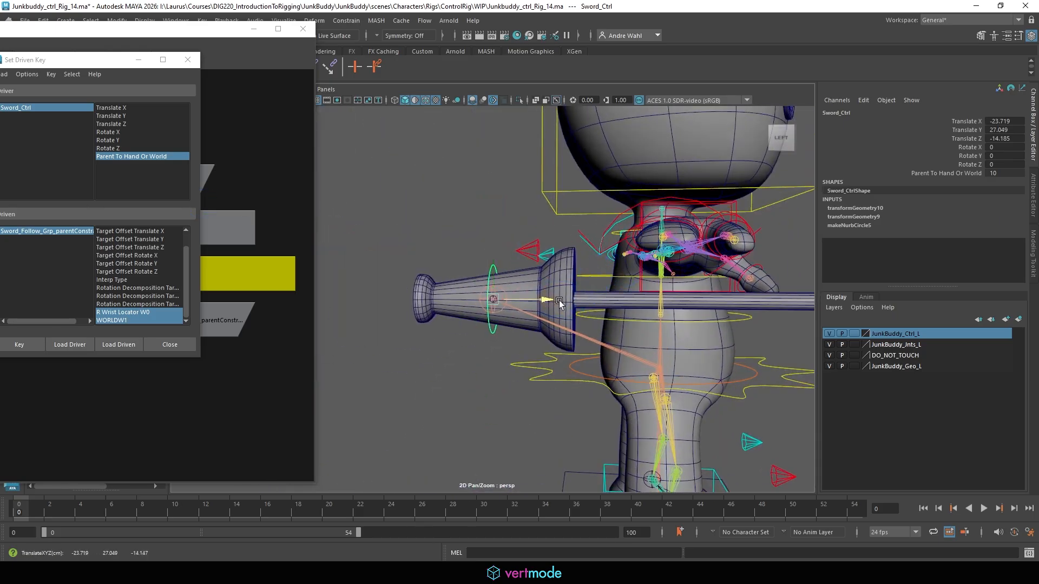
left_click_drag(565, 303, 785, 320)
left_click_drag(708, 303, 382, 221)
Step: Lower the right IK arm control and rotate it about 80 degrees in Z to test whether the sword follows the hand
right_click_drag(382, 220, 662, 270, "alt")
left_click(410, 216)
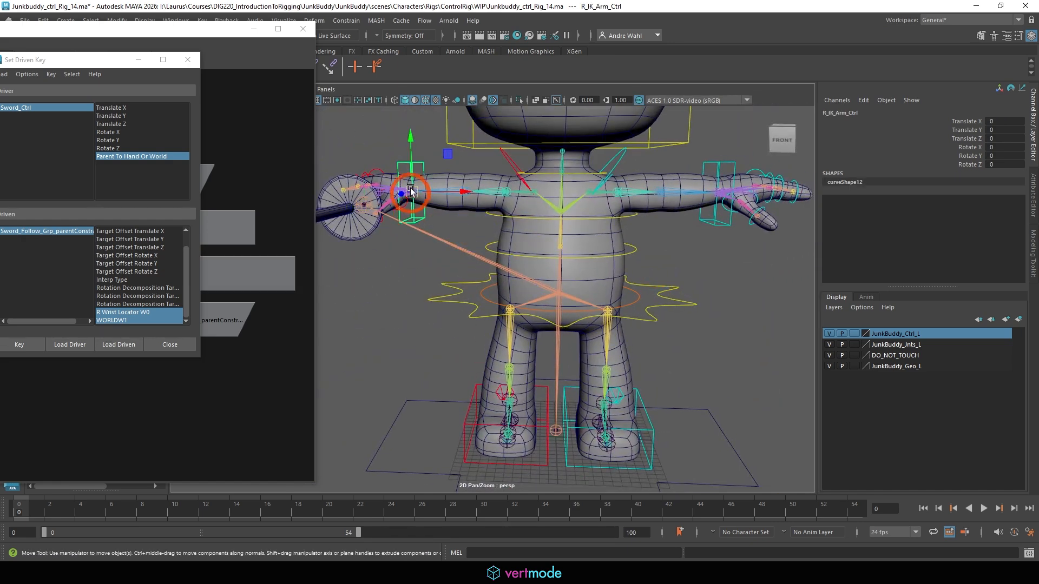
mouse_move(411, 215)
left_mouse_down()
mouse_move(456, 249)
mouse_move(490, 214)
mouse_move(454, 226)
mouse_move(429, 217)
left_mouse_up()
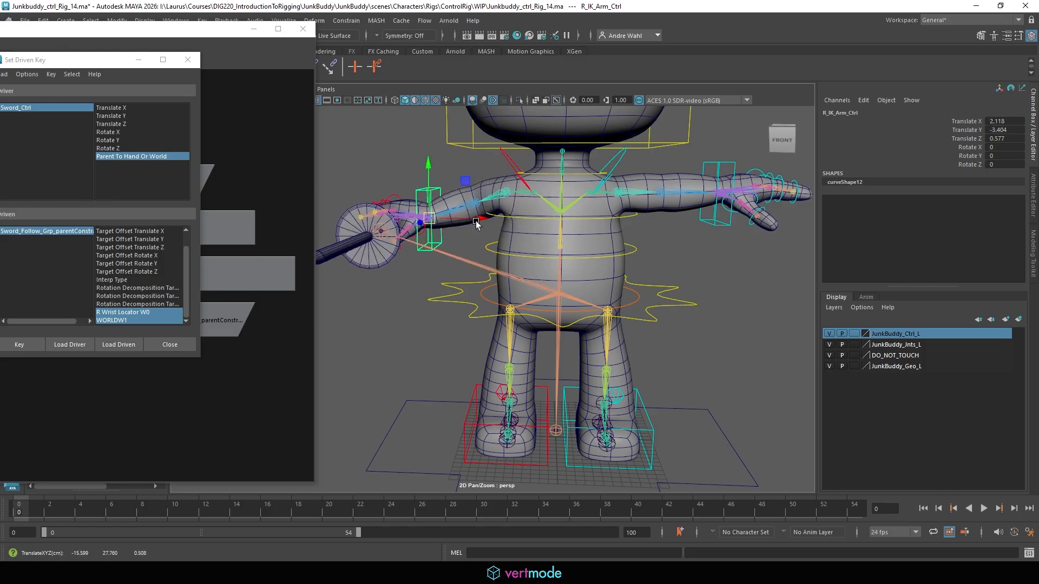
key("e")
left_click_drag(475, 191, 581, 291)
key("w")
left_click_drag(581, 295, 462, 291, "alt")
middle_click_drag(463, 293, 509, 264)
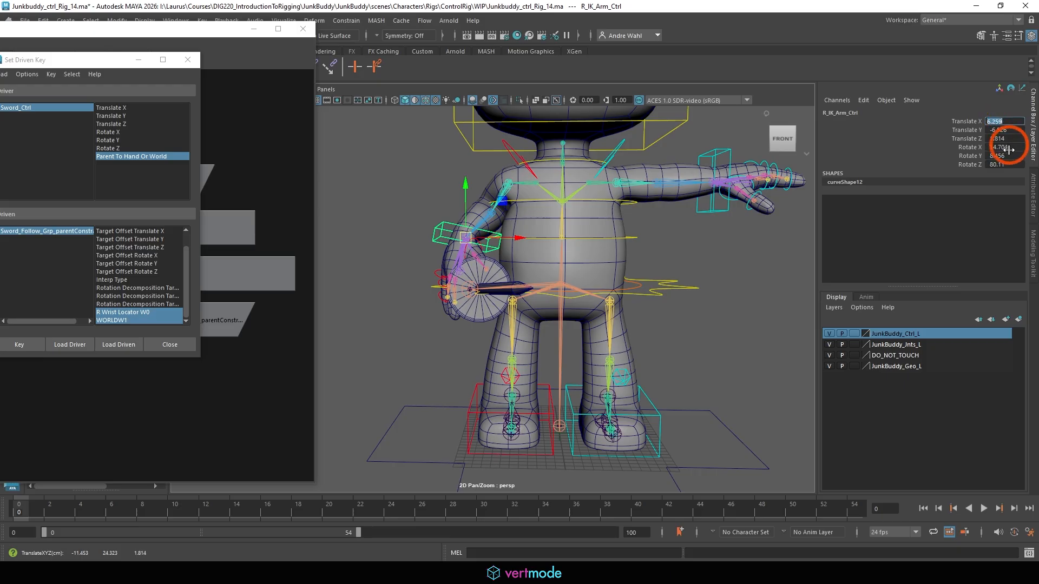
Step: Reset all translate and rotate values of the right IK arm control to 0
left_click_drag(1010, 150, 1003, 162)
type("0")
key("Return")
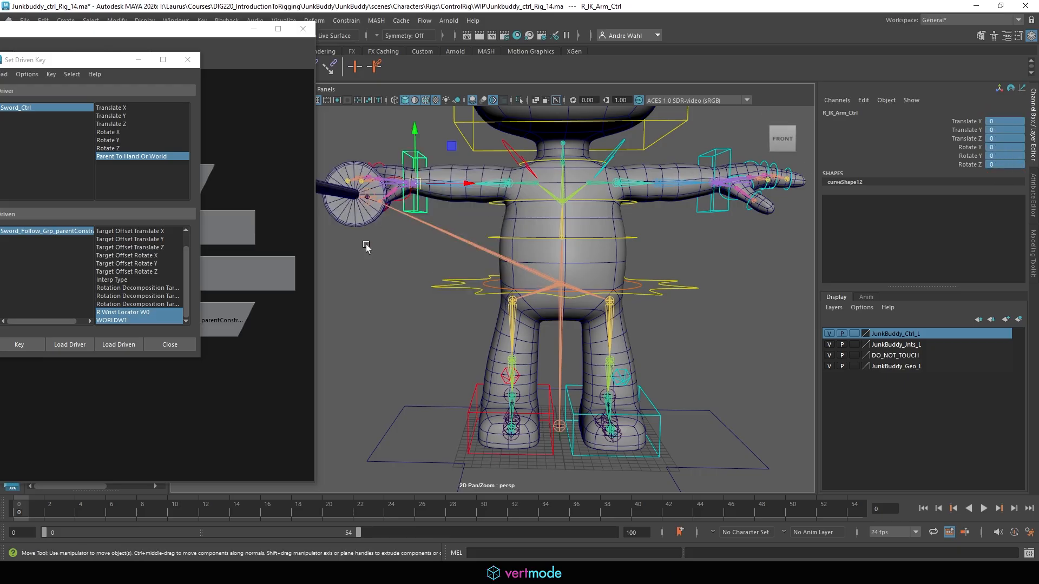
Step: Select Sword_Ctrl and reset its Translate X, Y and Z to 0
left_click_drag(412, 254, 372, 212, "alt")
left_click_drag(356, 324, 506, 304, "alt")
left_click(506, 304)
left_click(534, 223)
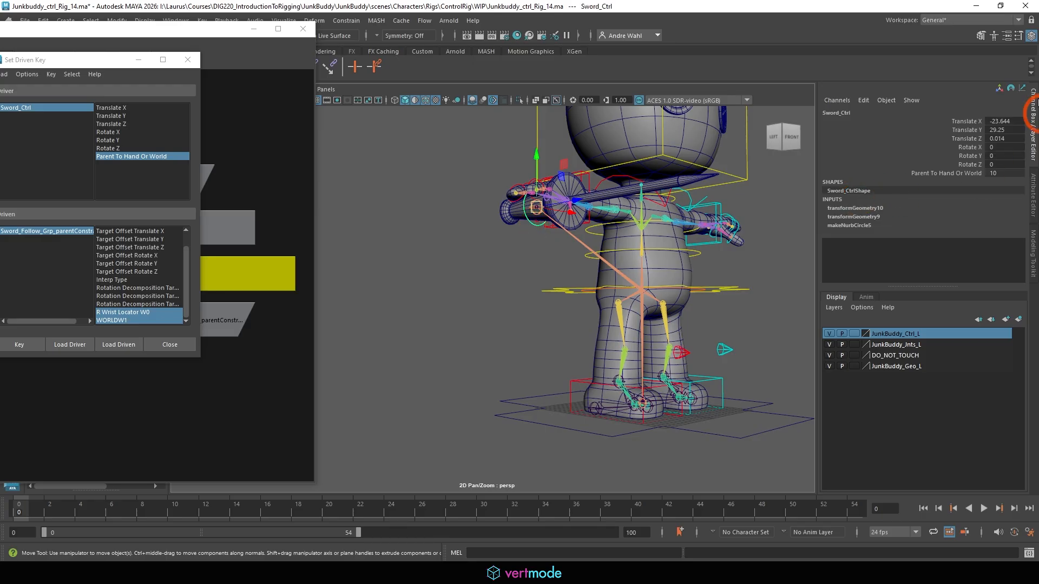
left_click_drag(1008, 134, 1009, 139)
type("0")
key("Return")
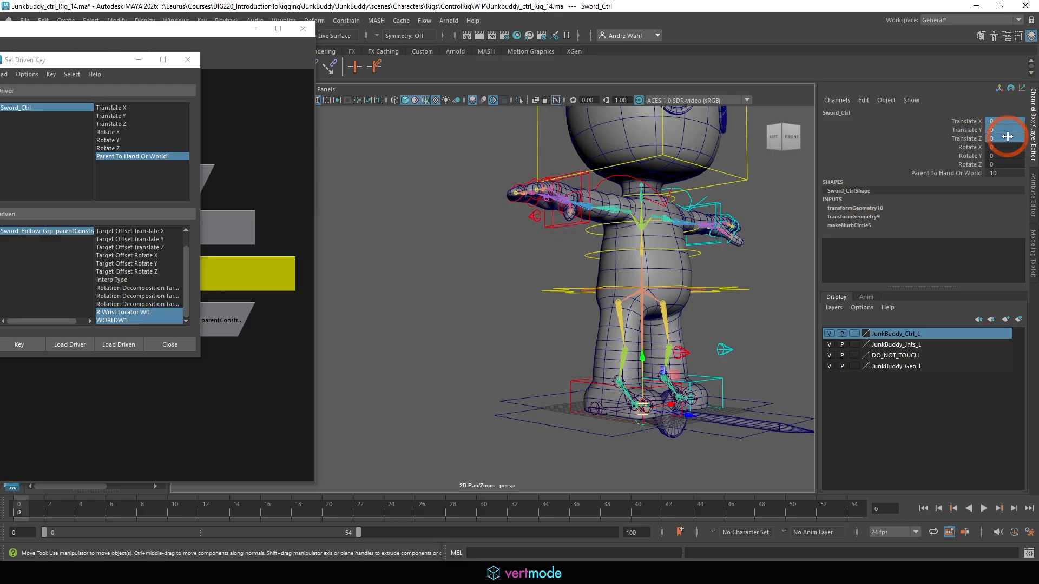
Step: Rename Sword_Ctrl's custom attribute to Parent_To_R_Hand_Or_World
middle_click_drag(740, 304, 576, 253, "alt")
left_click_drag(571, 328, 482, 283, "alt")
left_click(882, 209)
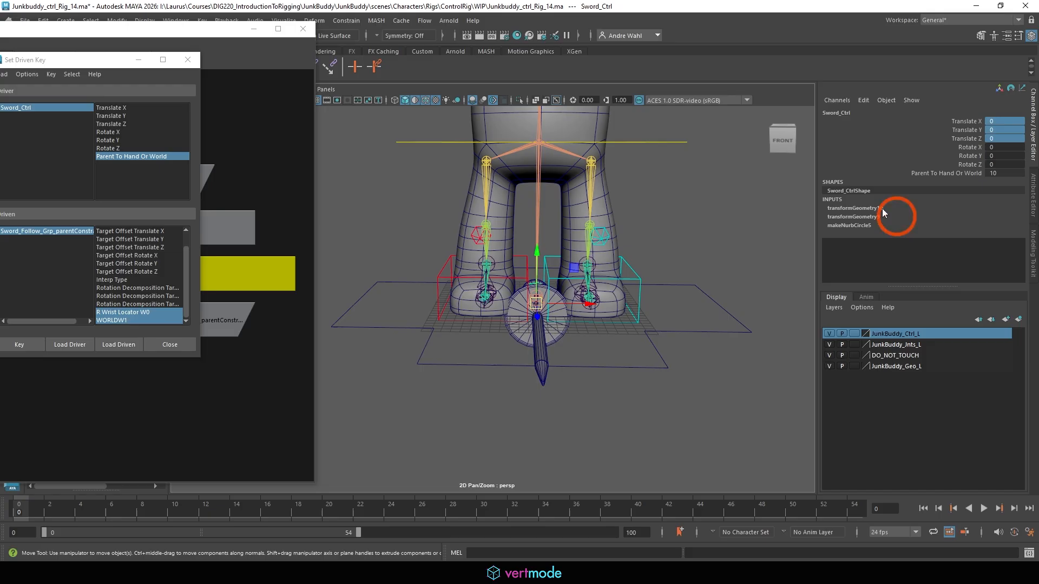
left_click(937, 174)
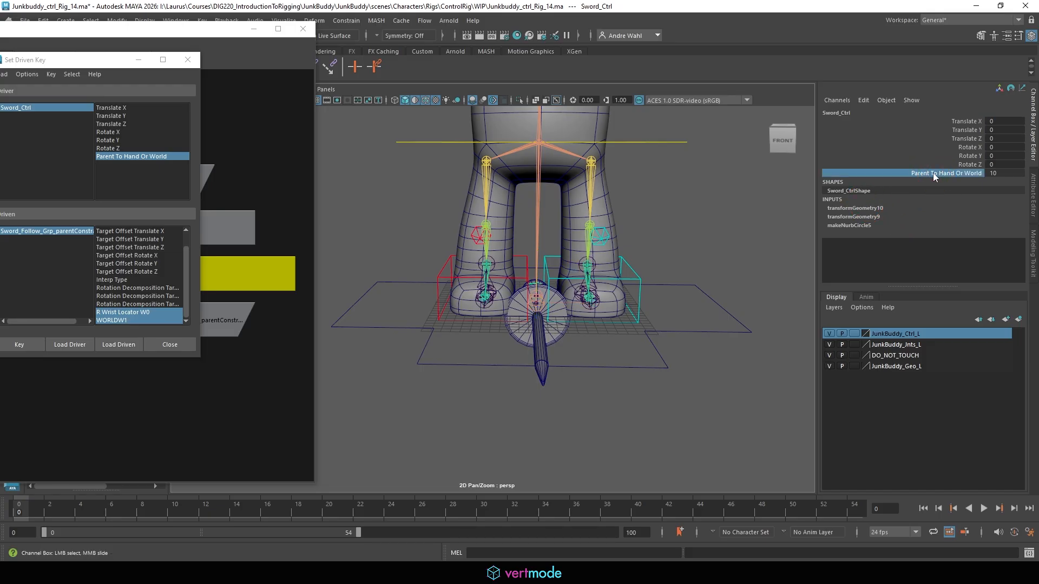
right_click(933, 173)
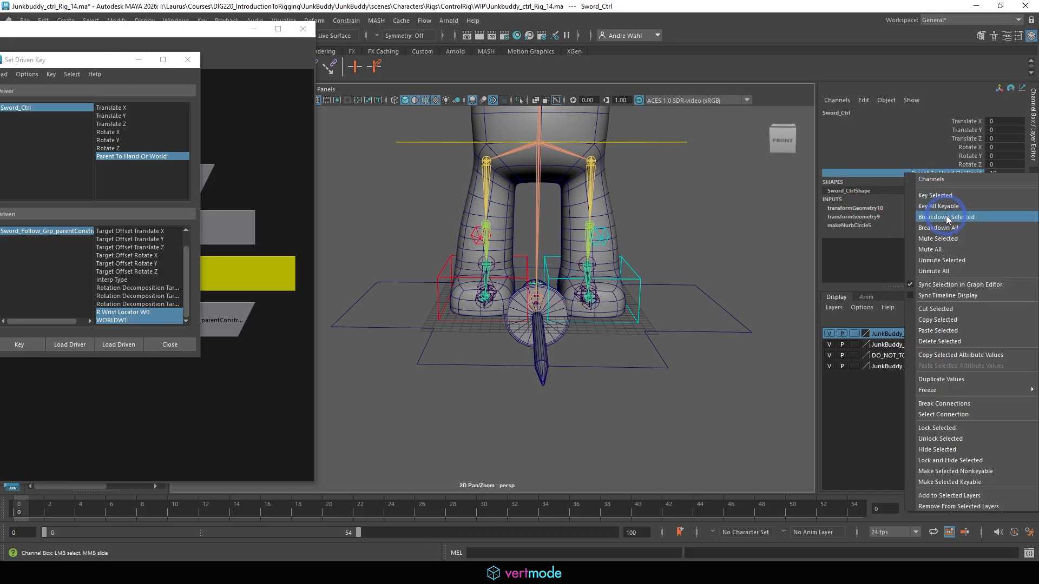
left_click(863, 101)
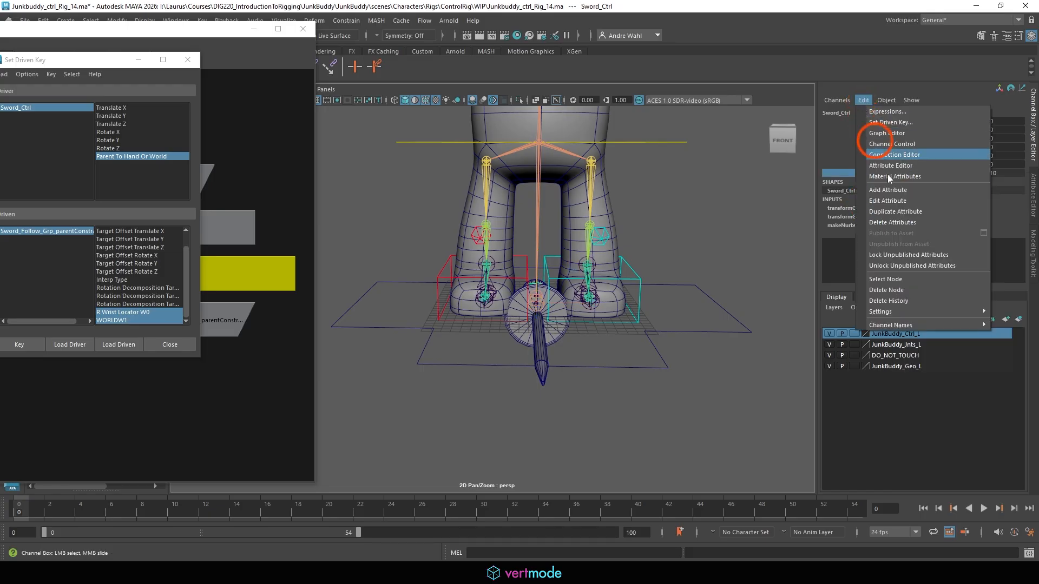
left_click(920, 204)
left_click(427, 238)
left_click(426, 280)
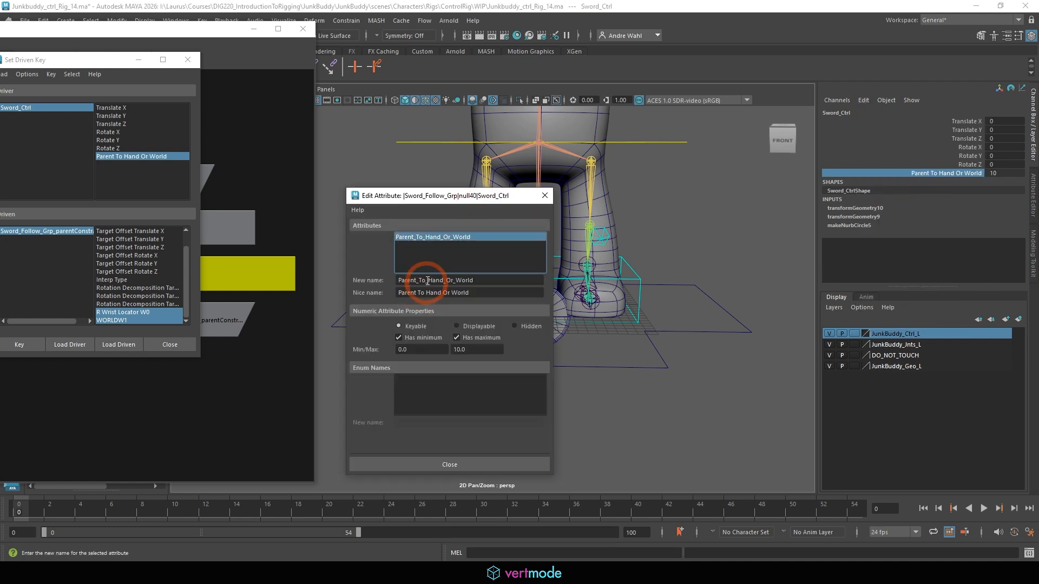
left_click(470, 294)
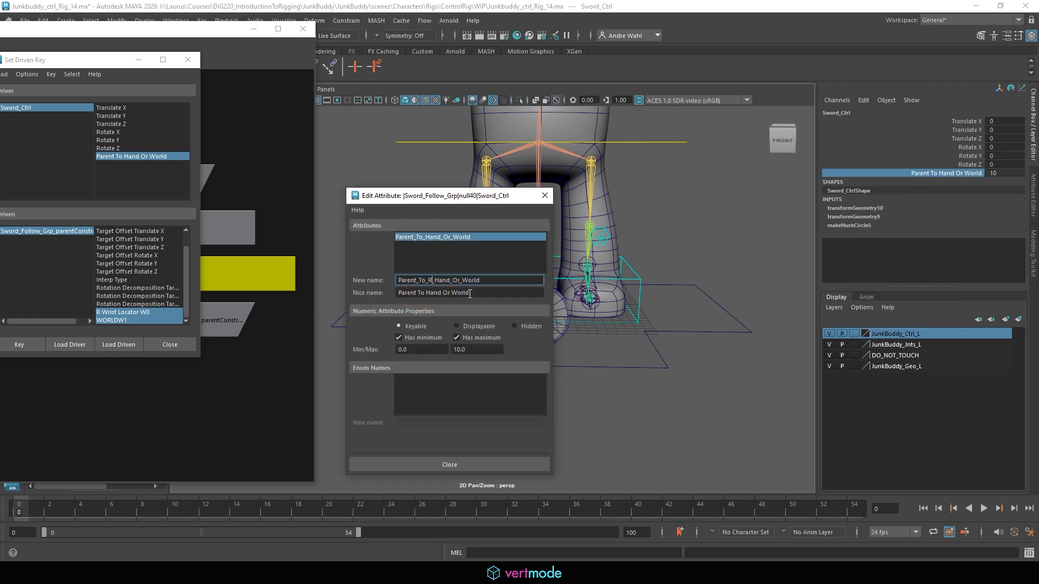
left_click(472, 468)
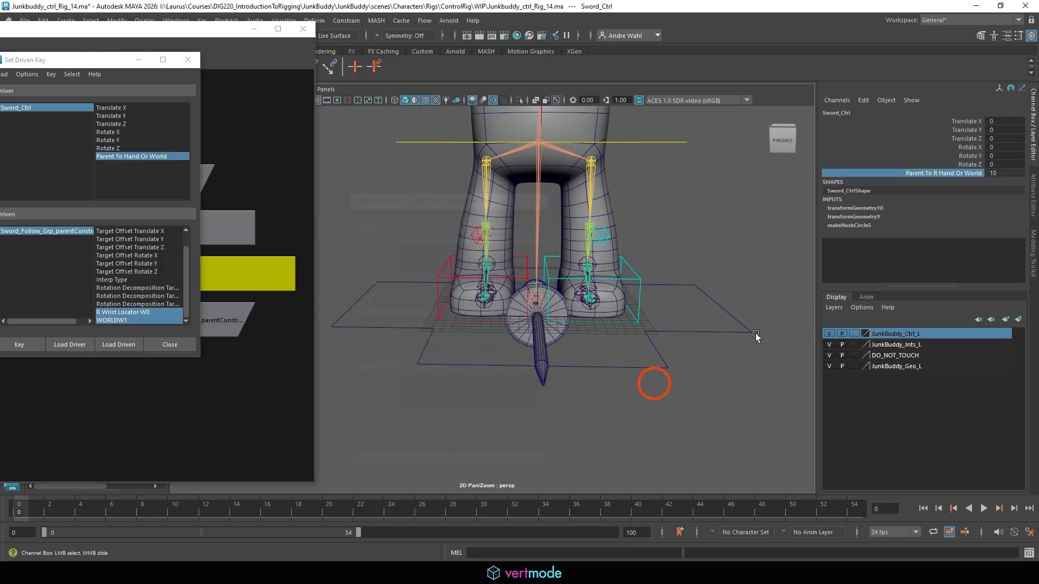
Step: Enable drawing overrides on Sword_Ctrl and set its override color to RGB red
left_click_drag(595, 372, 732, 89, "alt")
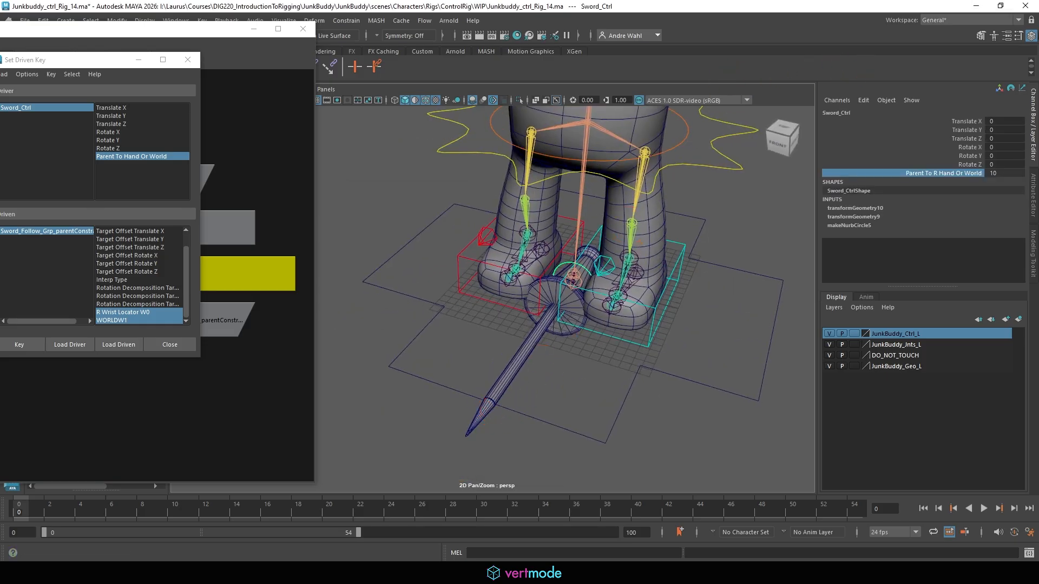
left_click(1008, 36)
left_click(812, 337)
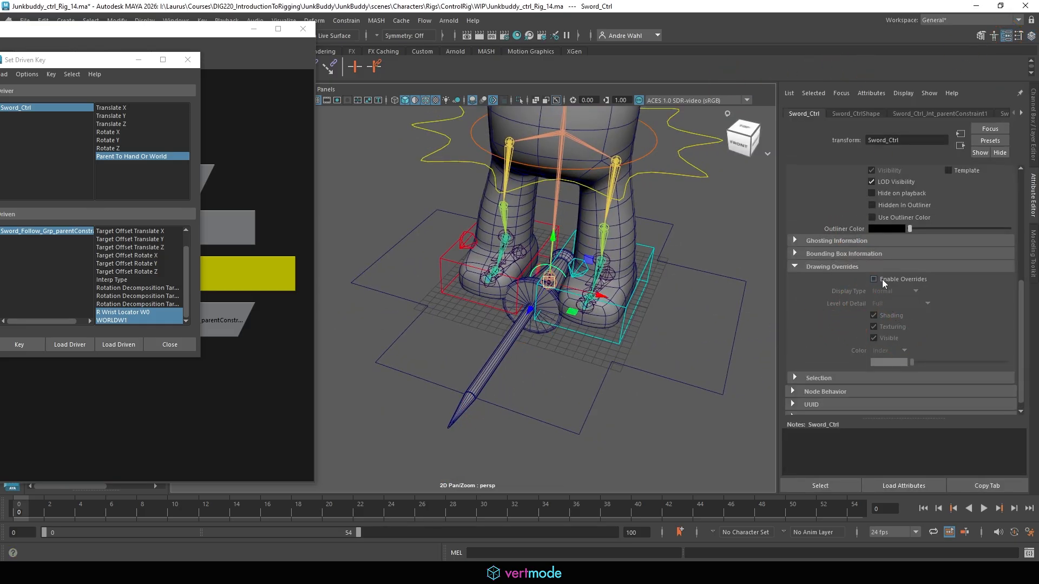
left_click(891, 353)
left_click(889, 366)
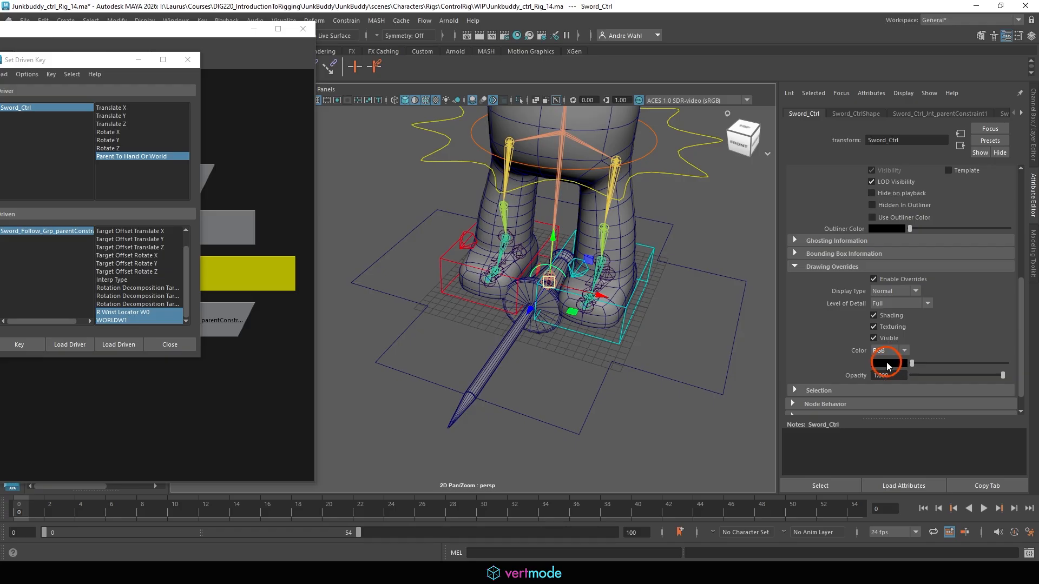
left_click(888, 365)
left_click(848, 335)
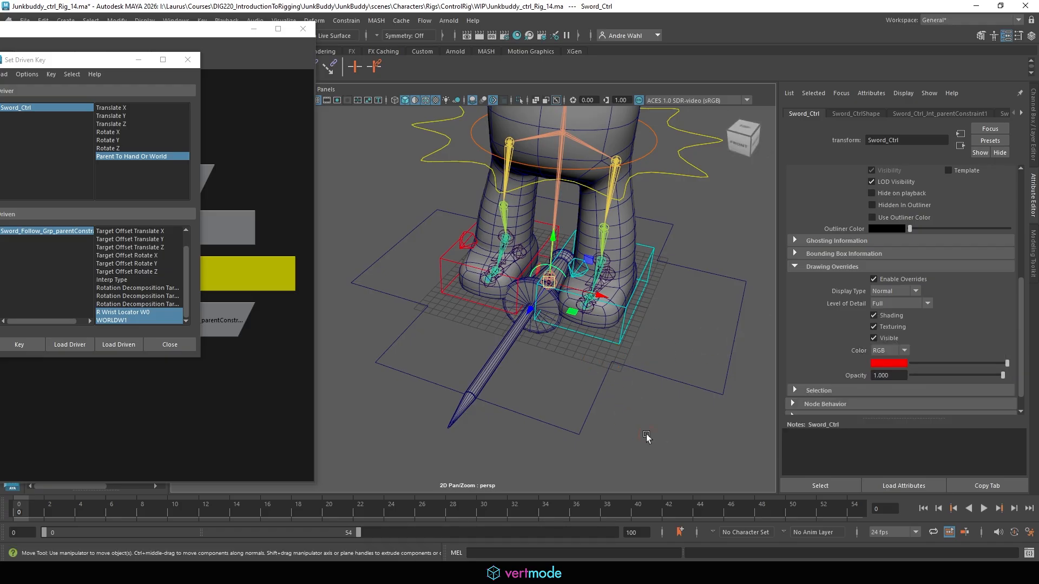
left_click(657, 394)
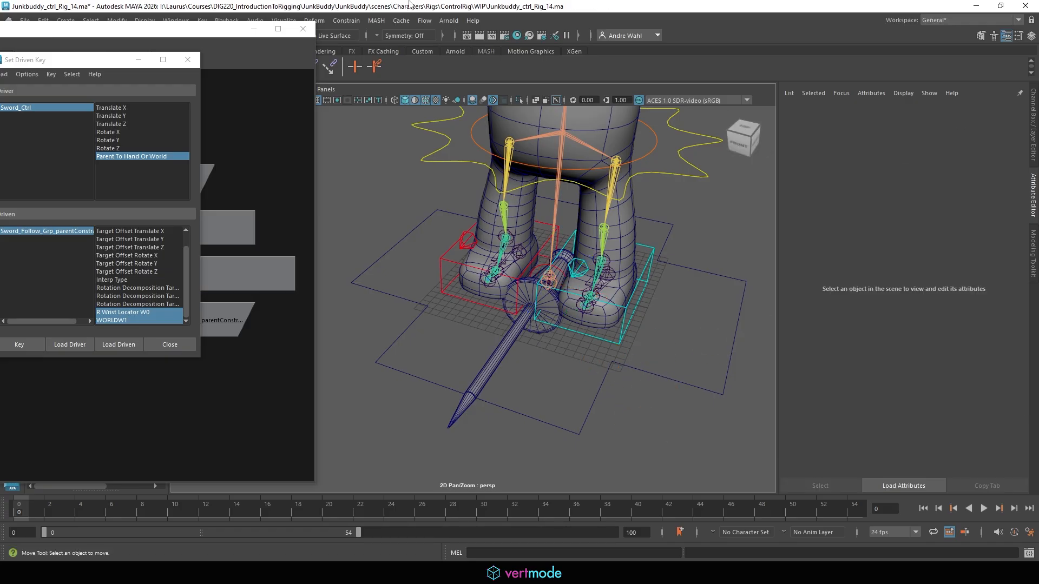
Step: Close Set Driven Key, bring back the Channel Box, and minimize the sword's node hierarchy window
left_click(188, 60)
left_click(486, 292)
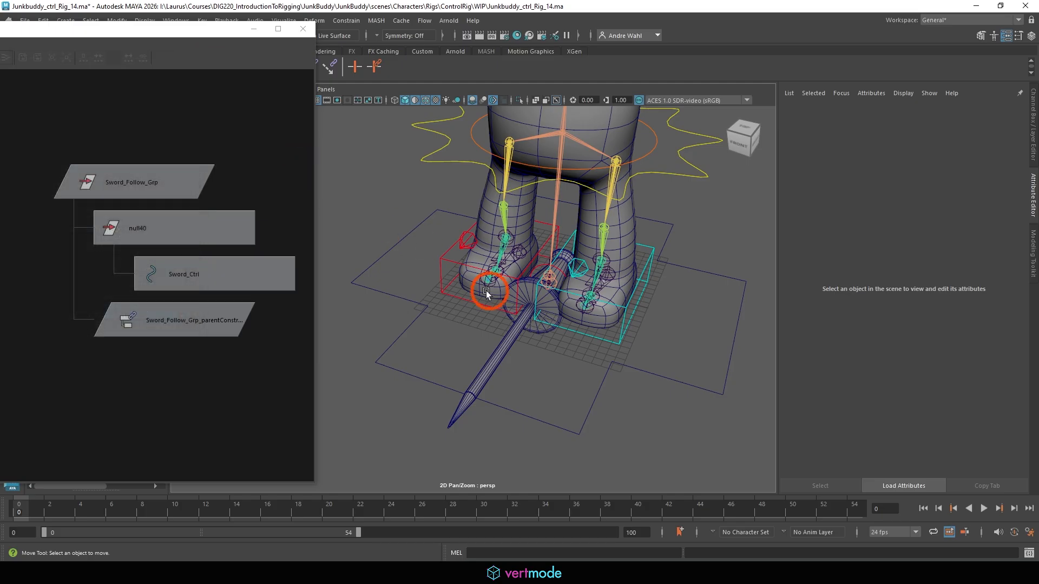
left_click(119, 204)
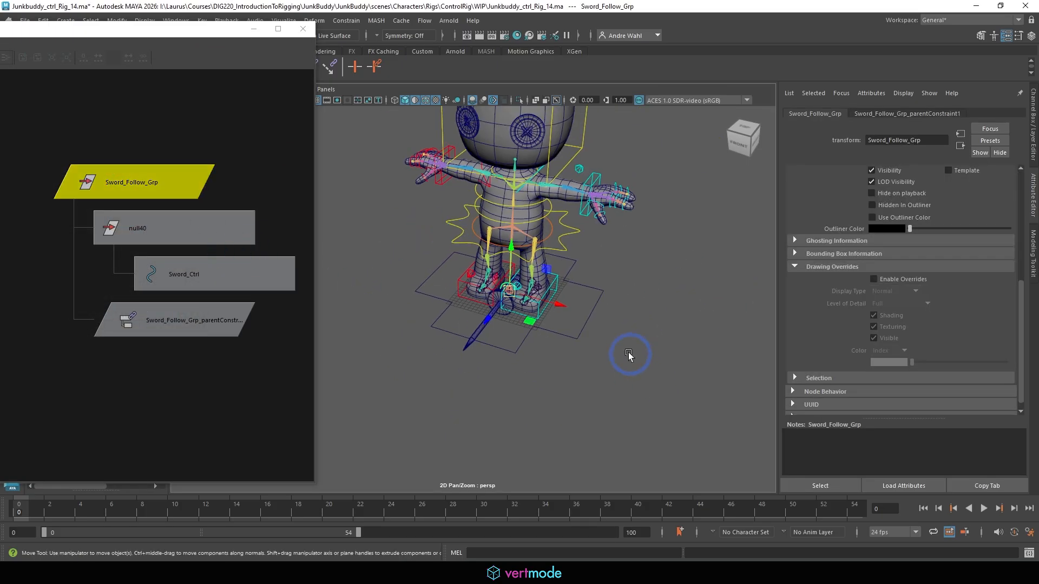
key("f")
left_click(637, 367)
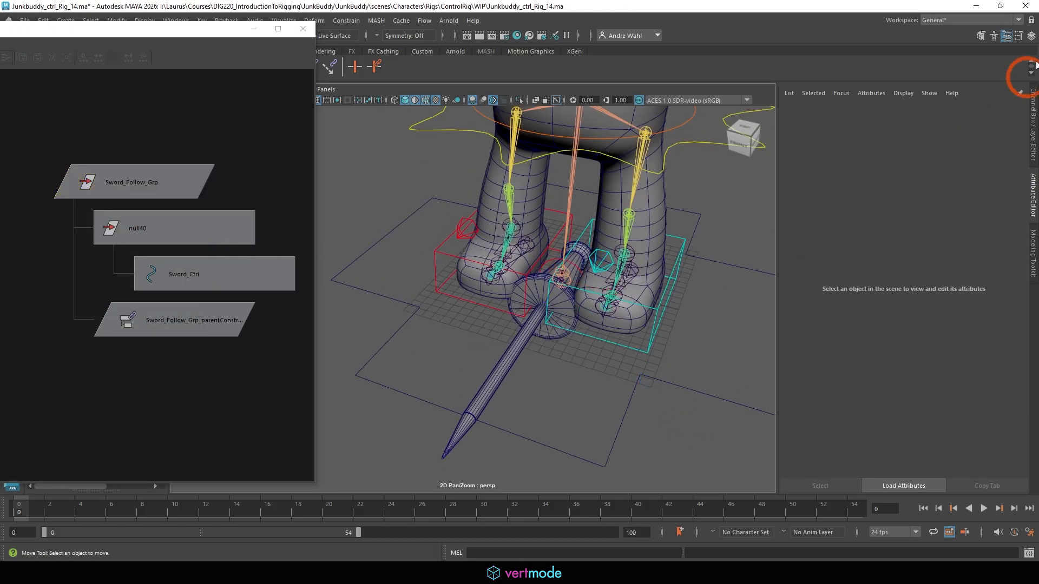
left_click(1032, 36)
left_click(773, 344)
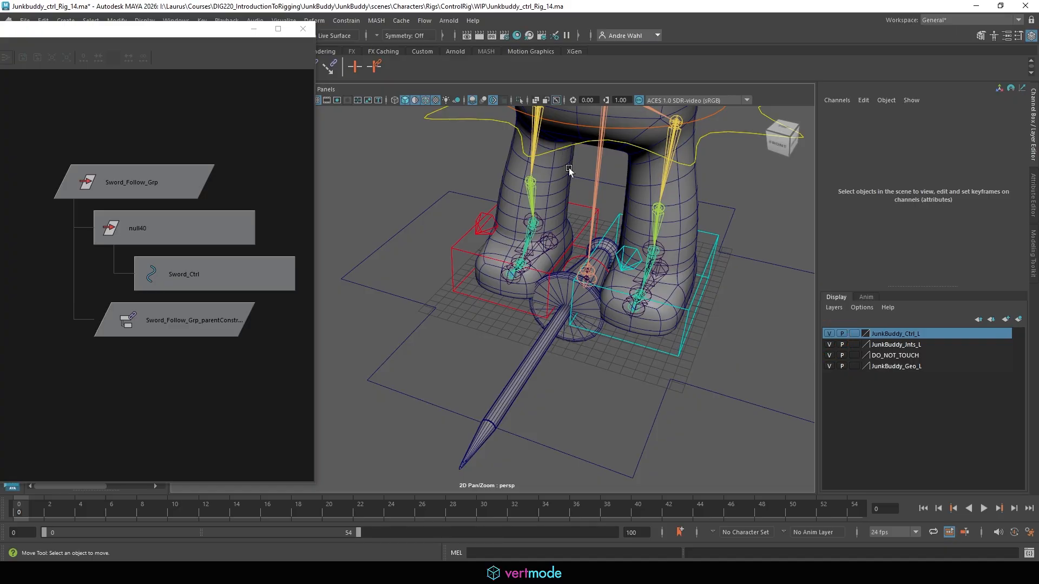
left_click(259, 34)
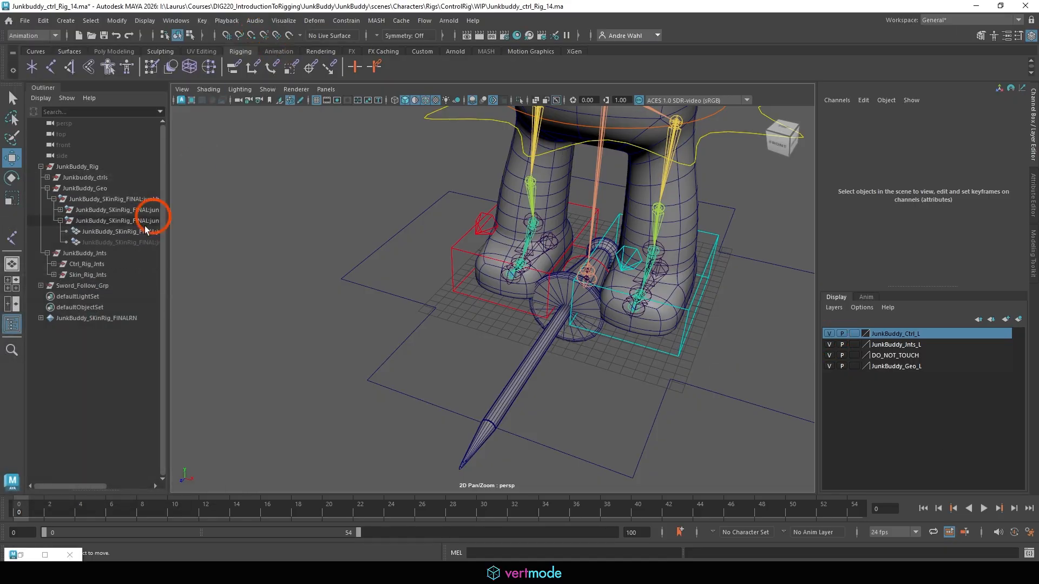
Step: Select the hidden Shield geometry and turn its Visibility on
left_click(117, 242)
left_click(1005, 263)
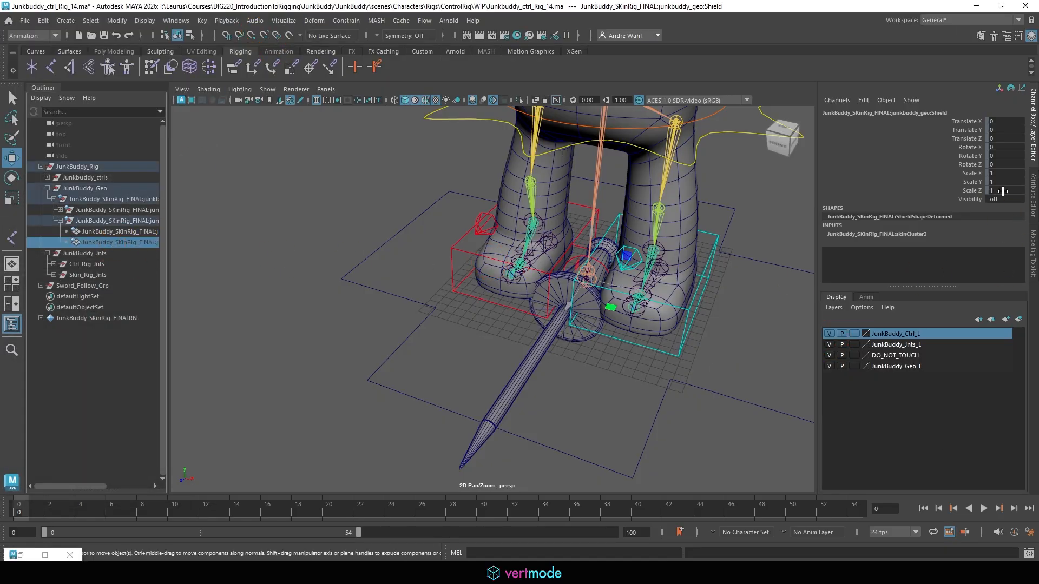
type("1")
left_click(707, 437)
scroll(641, 417, "up", 3)
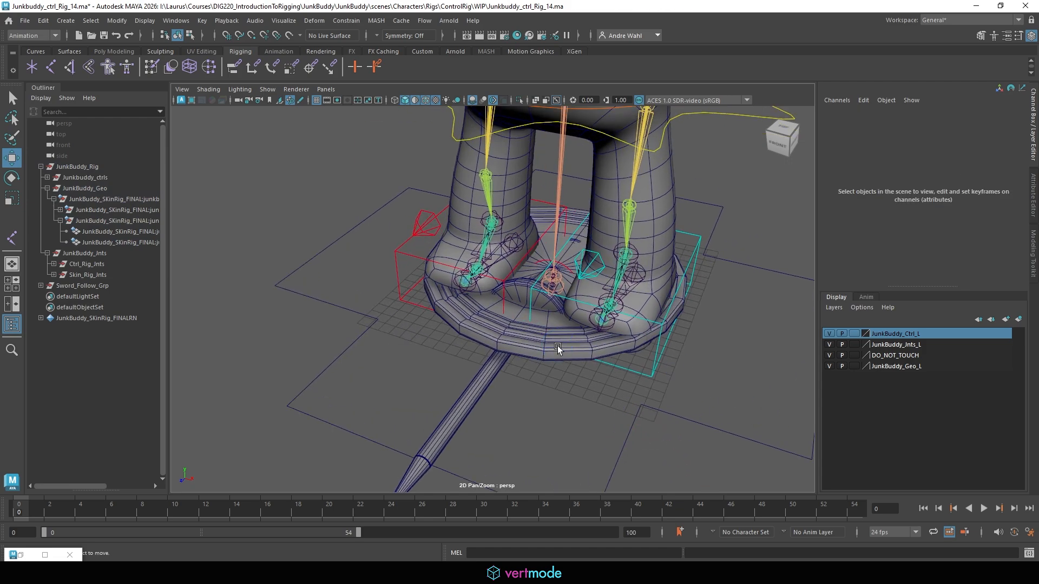
Step: Isolate the shield geometry together with its control joint in the viewport and frame them
left_click(557, 349)
scroll(488, 297, "up", 5)
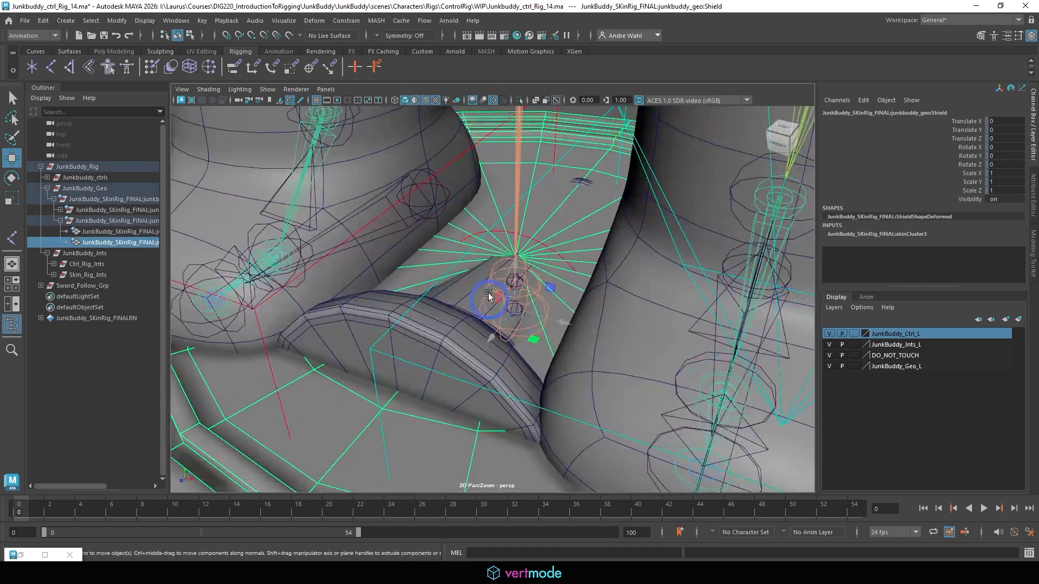
left_click(515, 281)
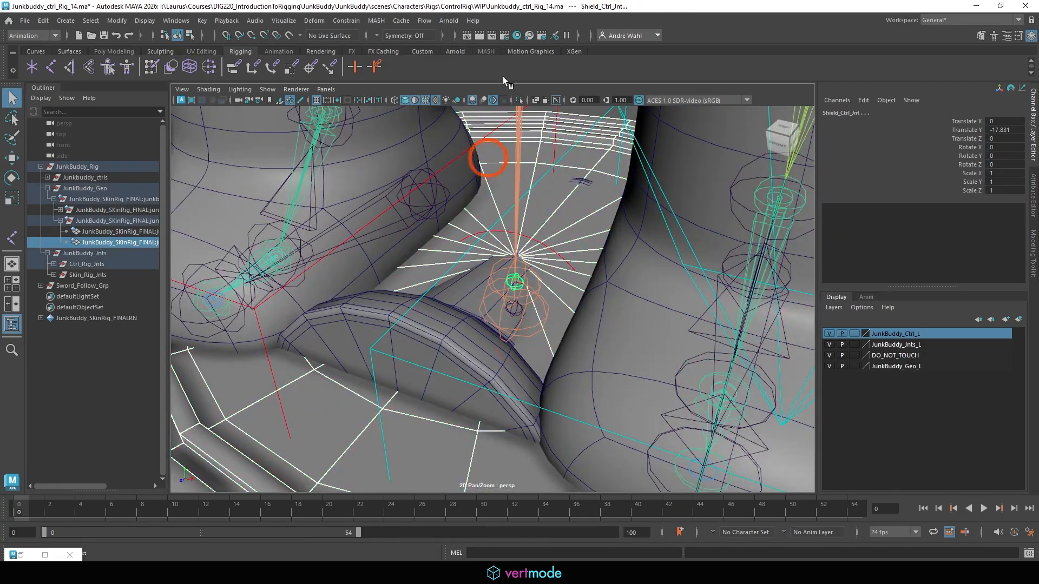
left_click(519, 101)
key("f")
left_click(388, 232)
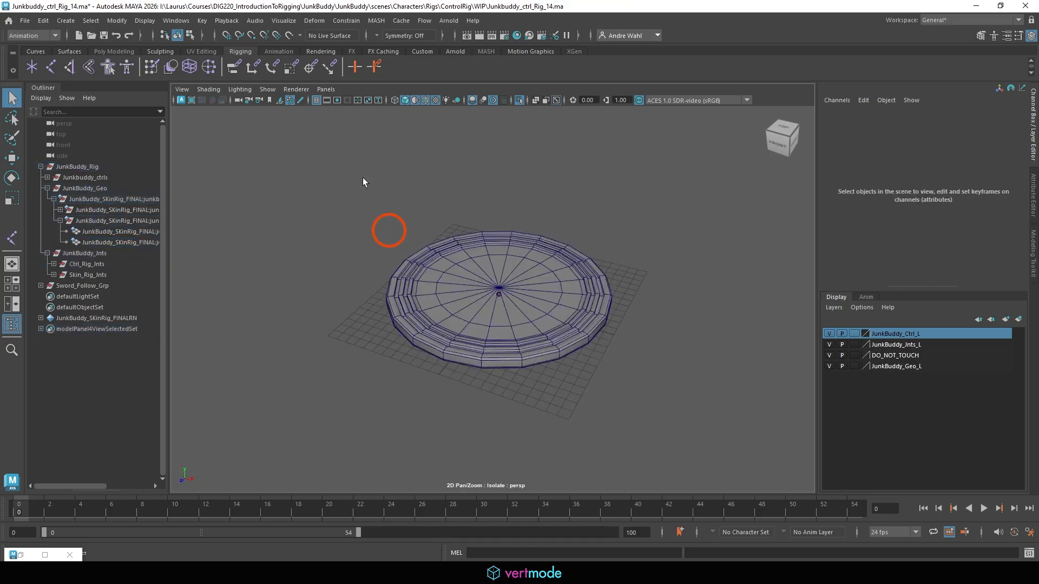
Step: Create a NURBS circle at the origin as the shield's control curve
left_click(66, 20)
left_click(98, 61)
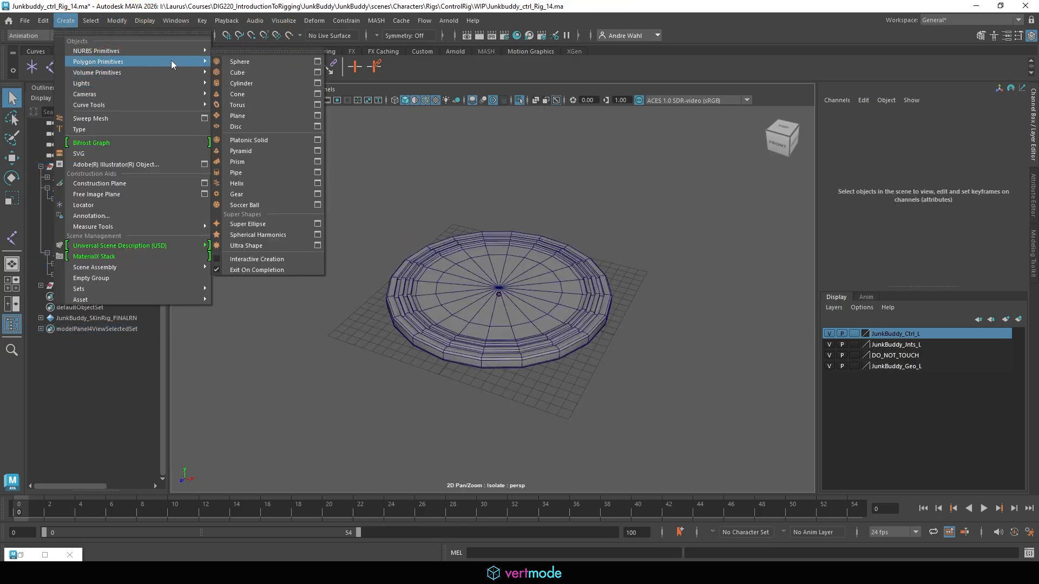
mouse_move(195, 51)
left_click(254, 115)
key("w")
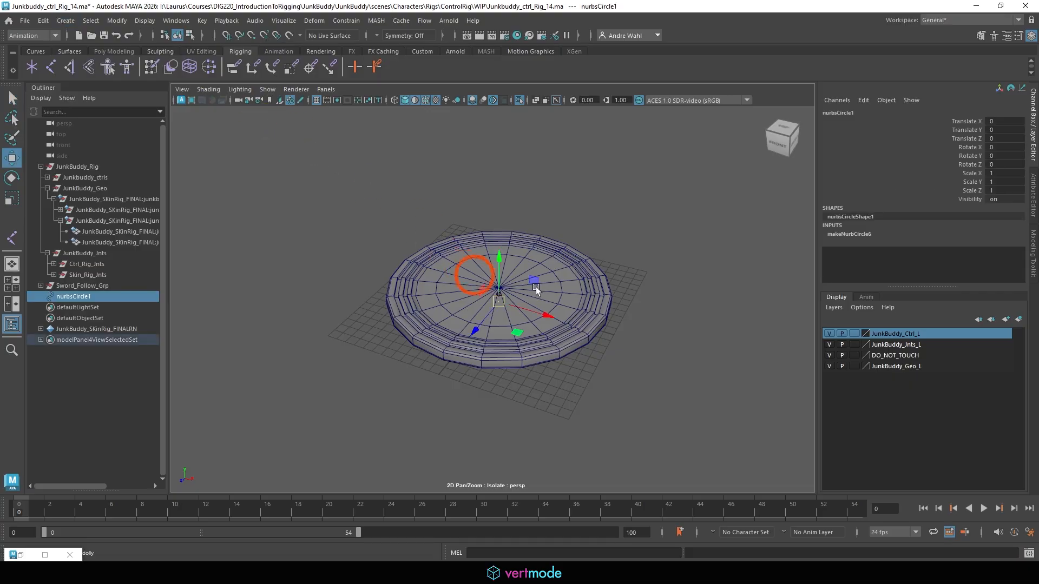
Step: Snap the circle to the shield's joint at Translate Y 0.91 and scale it uniformly to about 12.13, just beyond the shield's rim
scroll(531, 320, "up", 3)
key("v")
left_click_drag(505, 304, 828, 298)
key("r")
key("w")
left_click_drag(547, 314, 621, 329, "alt")
left_click_drag(506, 324, 571, 347, "alt")
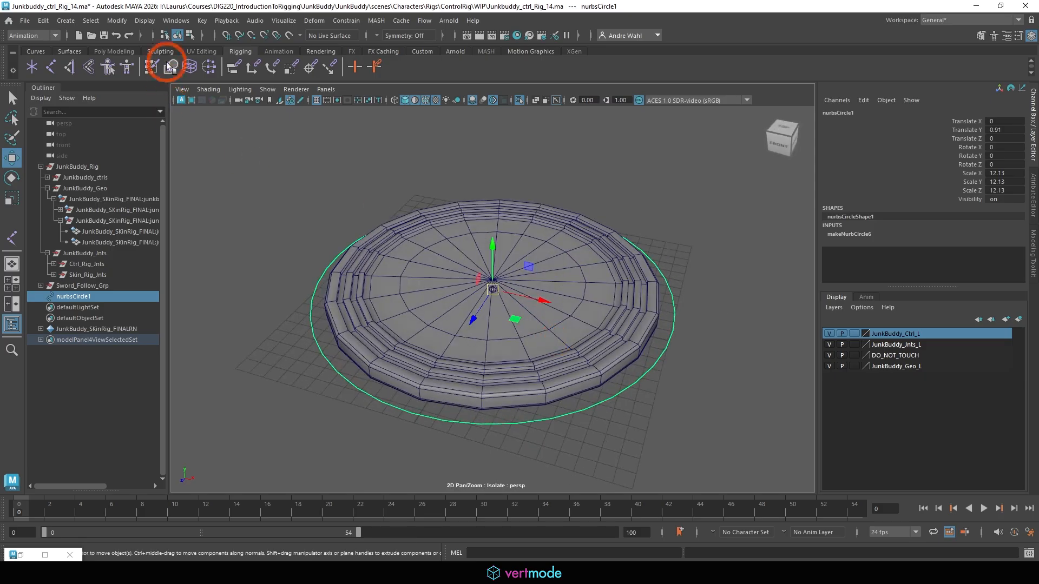
Step: Freeze the transformations of the shield's NURBS circle and rename it Shield_Ctrl
left_click(116, 21)
left_click(136, 55)
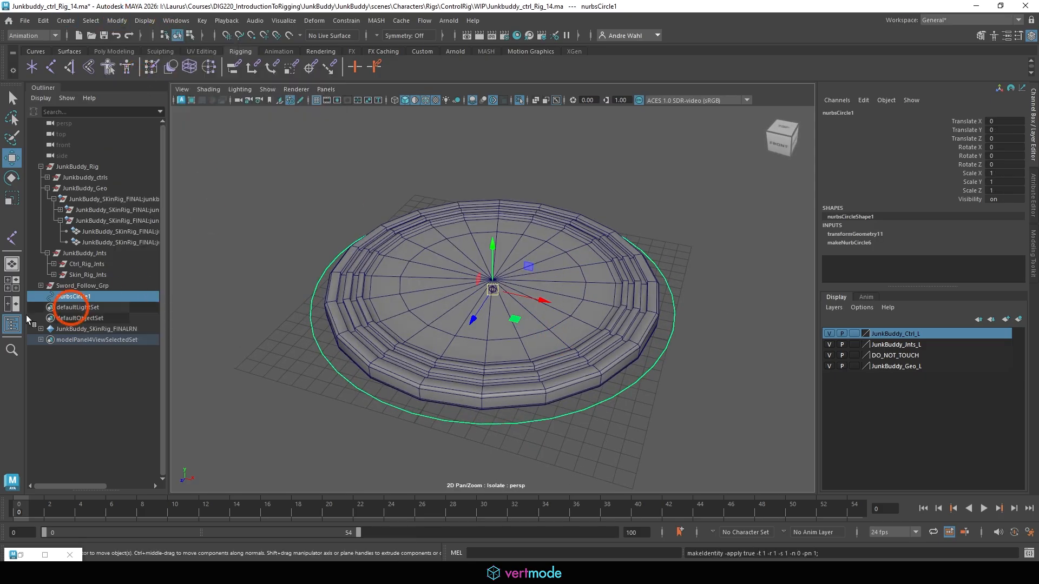
left_click(101, 298)
double_click(102, 298)
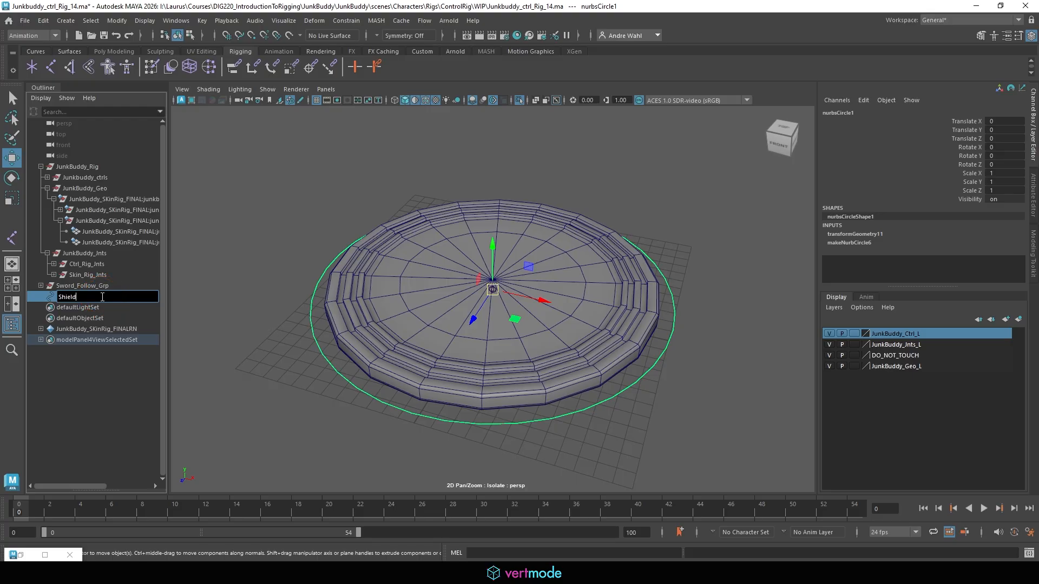
type("Shield_Ctrl")
key("Return")
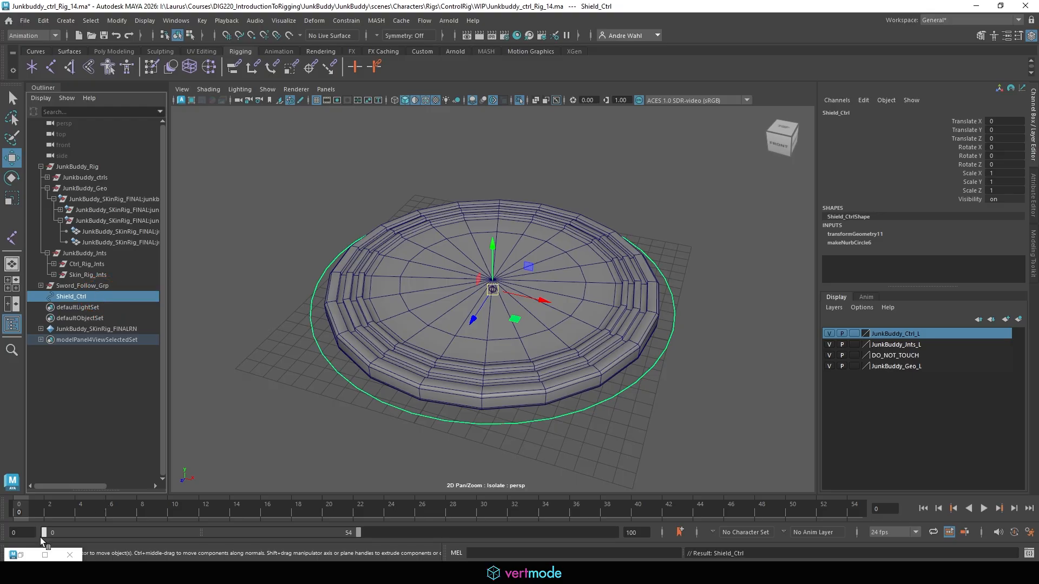
Step: Bring up the Hypergraph hierarchy and create an empty group with nothing selected, next to Shield_Ctrl
left_click(20, 555)
middle_click_drag(191, 137, 44, 140, "alt")
key("f")
right_click_drag(152, 163, 184, 180, "alt")
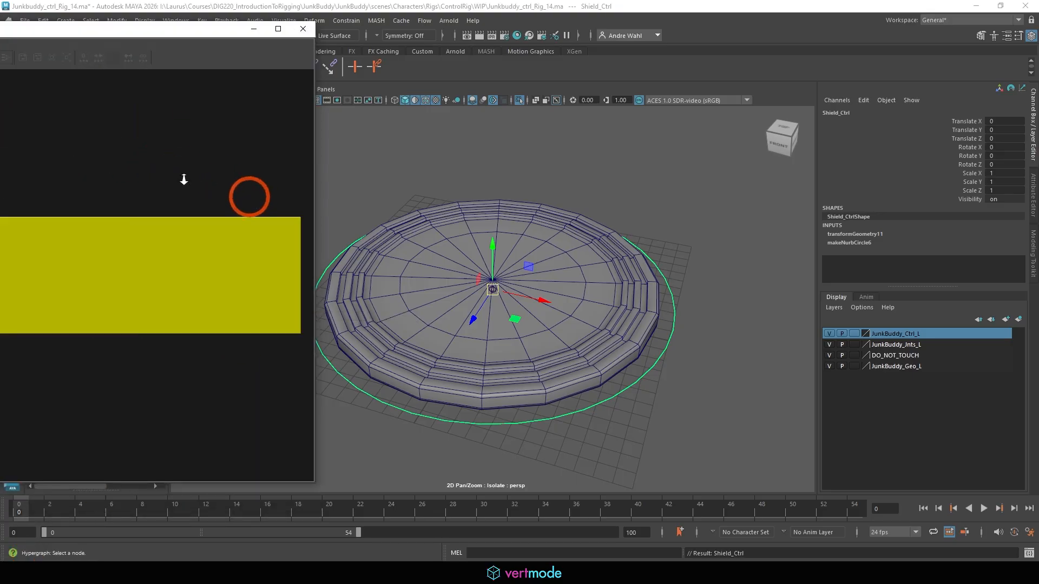
left_click_drag(158, 28, 352, 32)
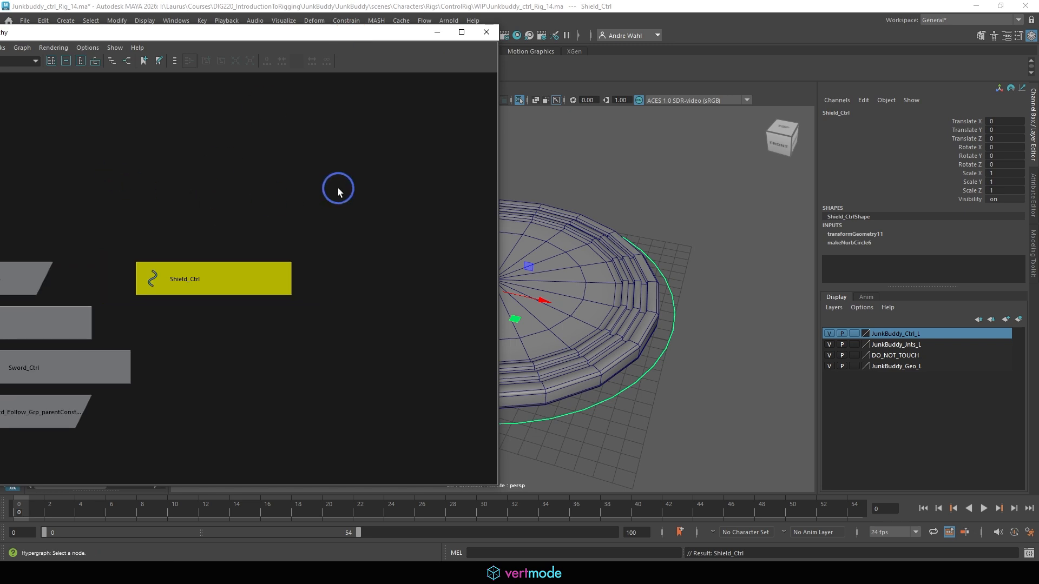
left_click(338, 191)
key("ctrl+g")
left_click(341, 101)
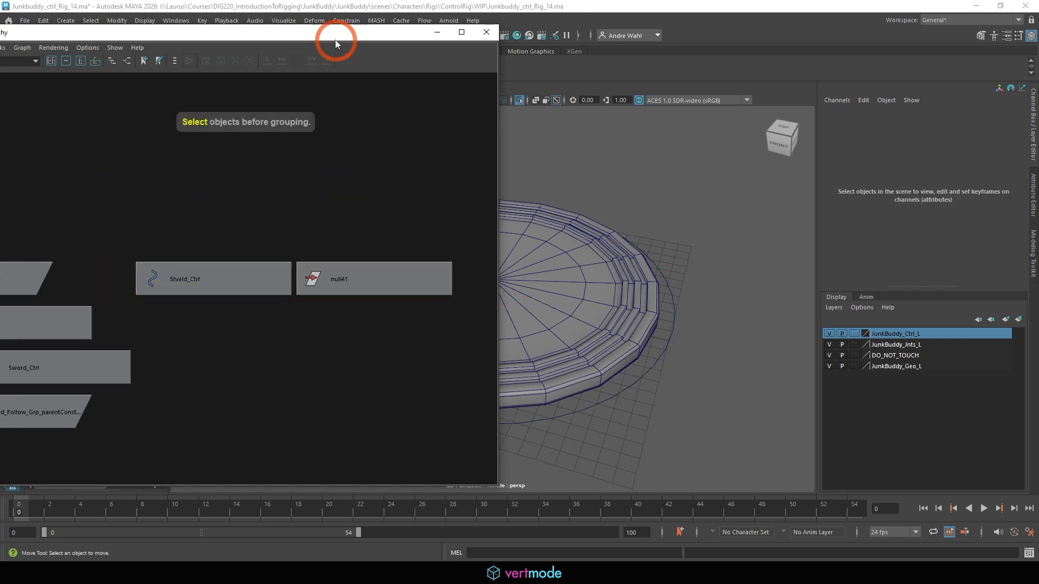
Step: Match the empty group to the shield's joint Shield_Ctrl_Jnt using a temporary parent constraint with Maintain Offset off, removing the constraint after matching
left_click_drag(336, 41, 183, 41)
scroll(525, 284, "up", 3)
left_click(496, 281)
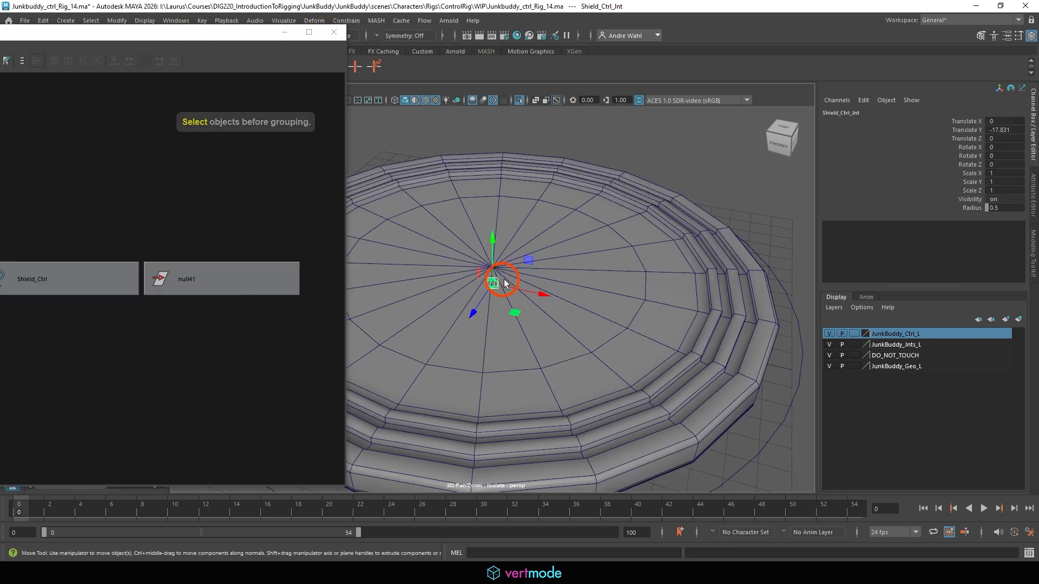
left_click(233, 280)
left_click(350, 21)
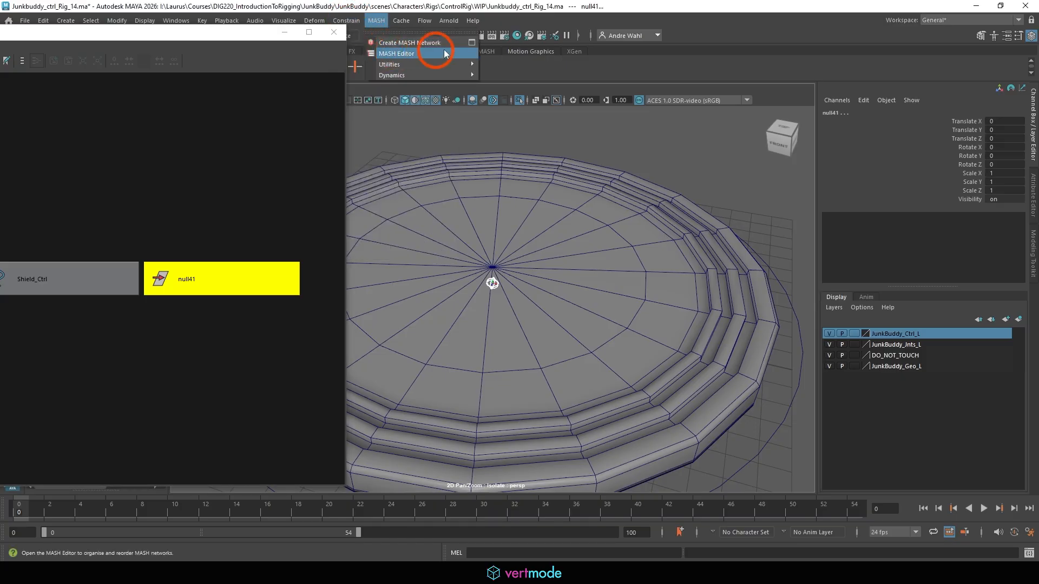
left_click(450, 50)
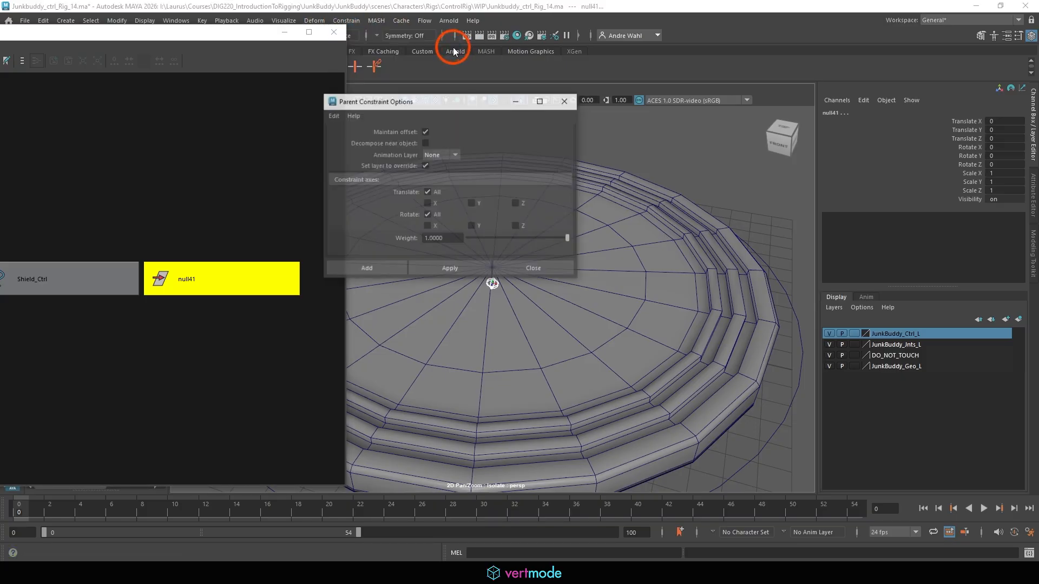
left_click(428, 146)
left_click(426, 131)
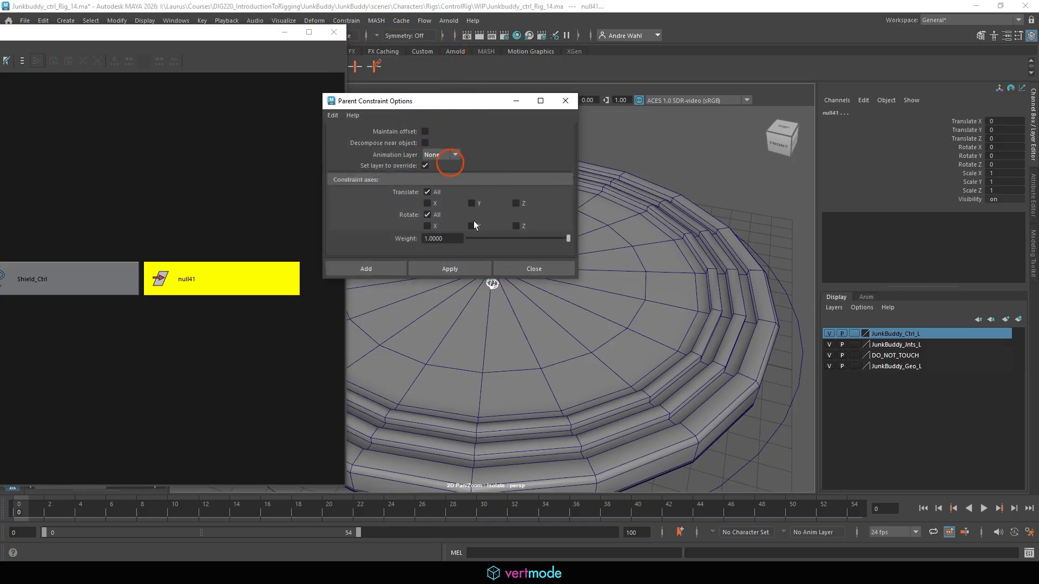
left_click(444, 271)
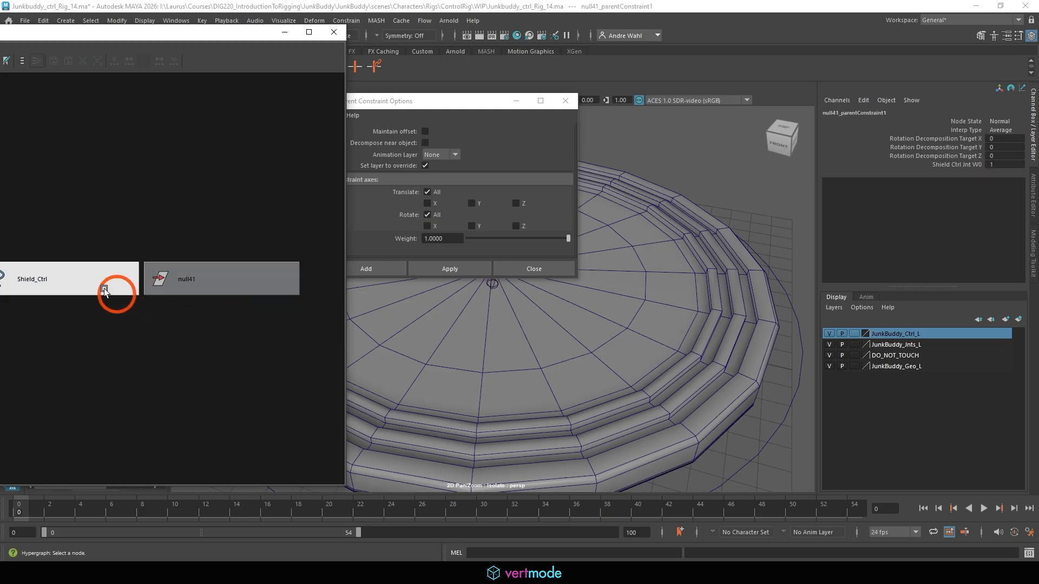
Step: Parent Shield_Ctrl under the new empty group and freeze the control's transformations
left_click(73, 281)
middle_click_drag(74, 280, 199, 281)
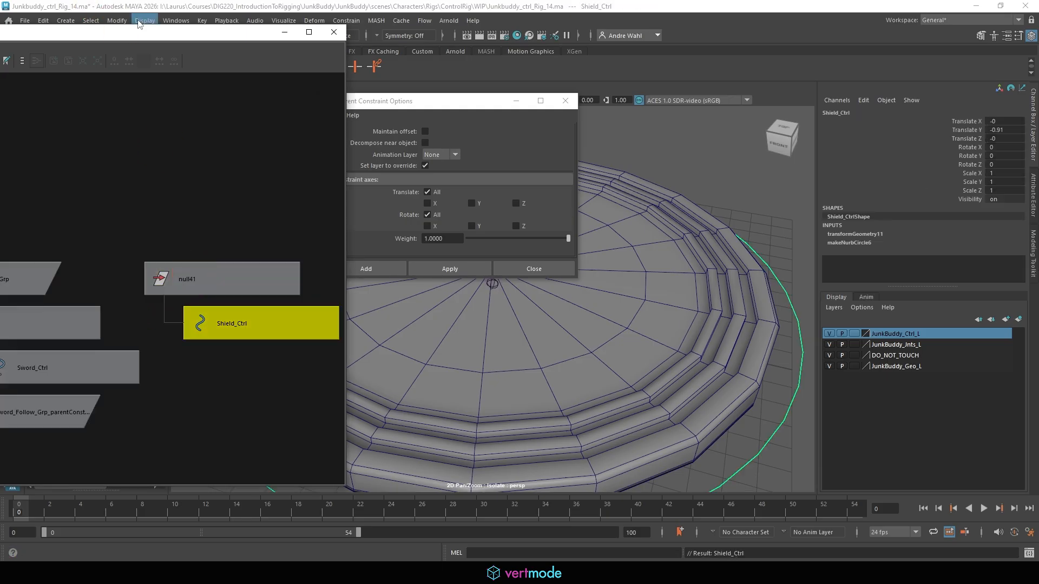
left_click(115, 24)
left_click(134, 75)
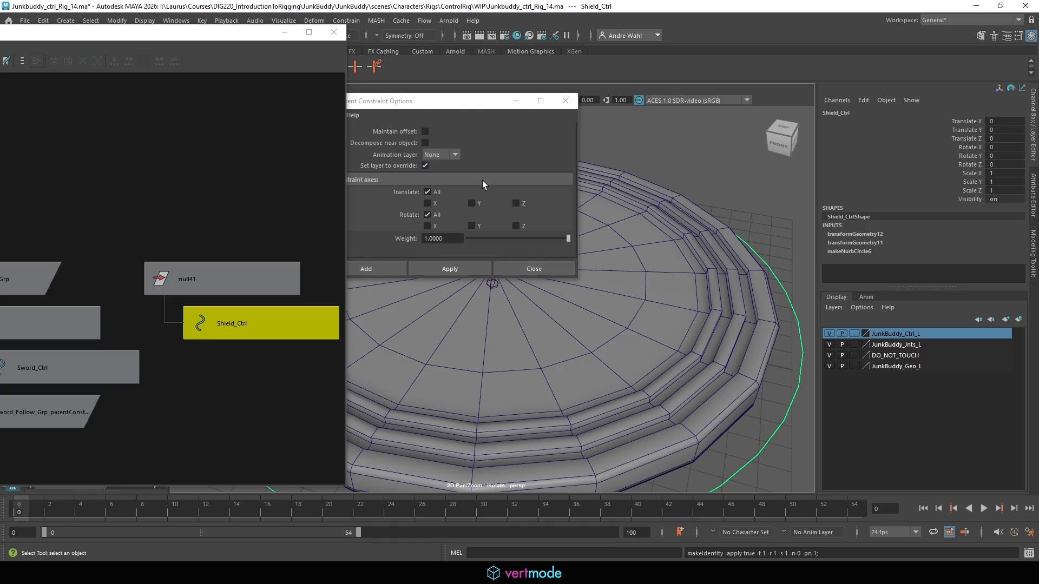
Step: Reset the parent constraint options so Maintain Offset is on, and parent-constrain the shield's joint to Shield_Ctrl
left_click_drag(381, 101, 424, 99)
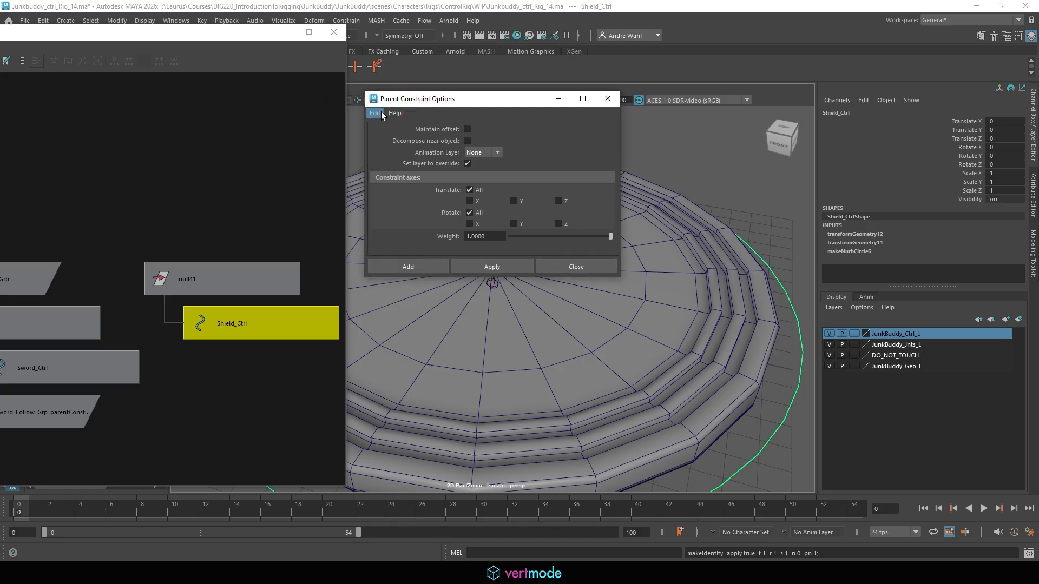
left_click(381, 114)
left_click(391, 137)
left_click_drag(522, 97, 826, 182)
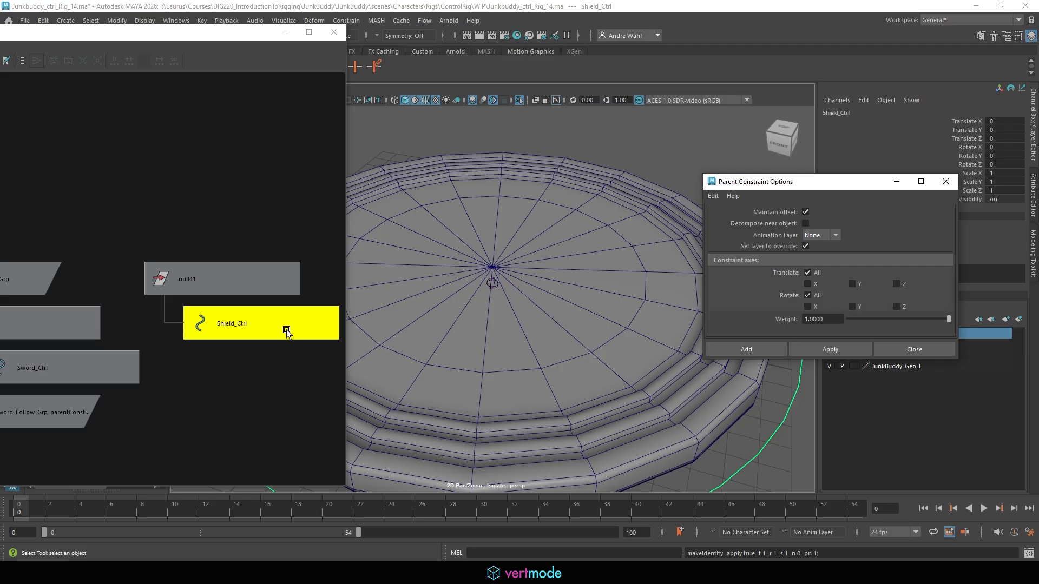
left_click(477, 282)
left_click(493, 282, "shift")
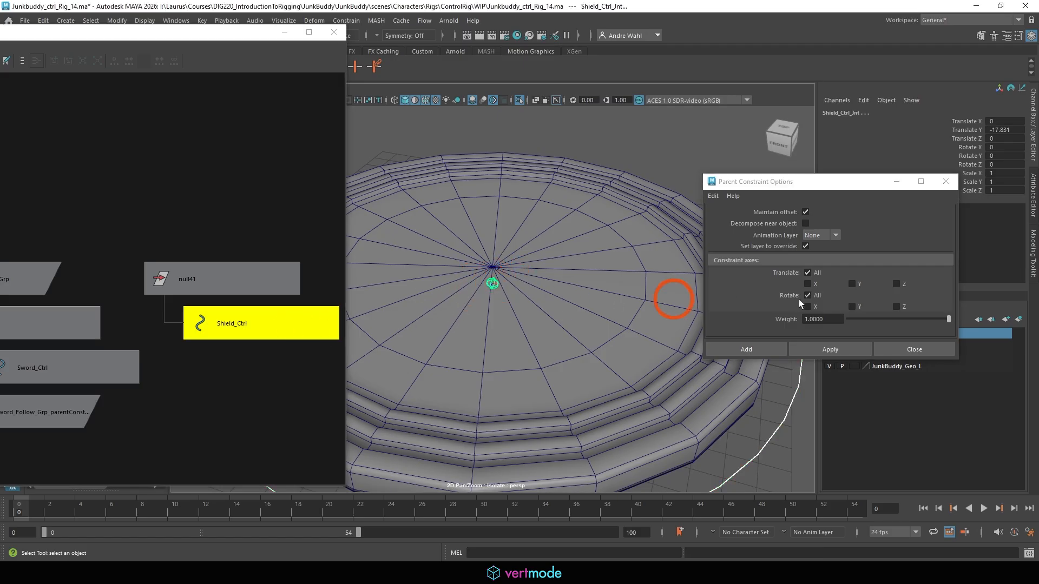
left_click(831, 351)
scroll(473, 323, "down", 5)
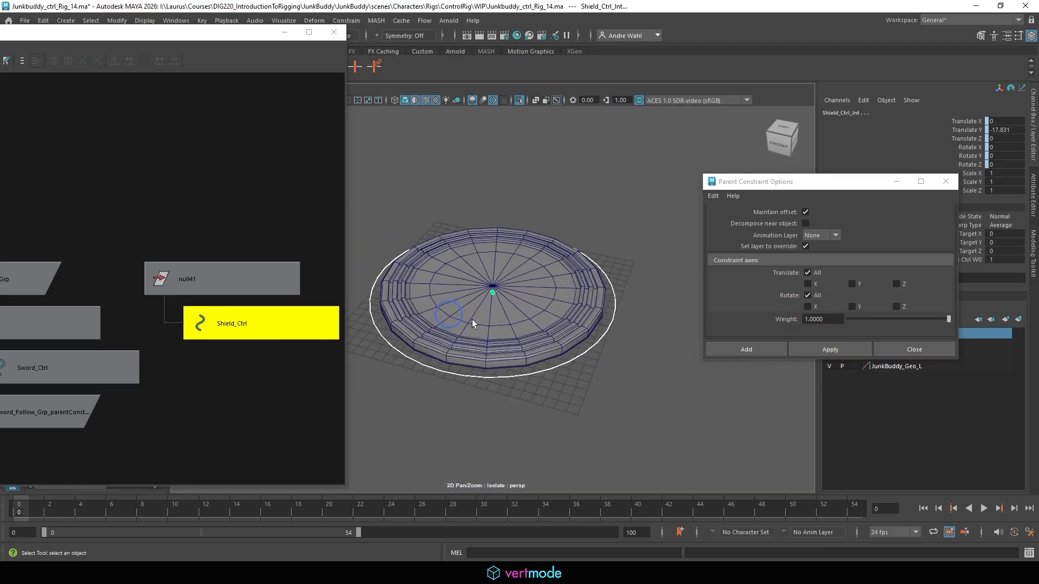
Step: Test Shield_Ctrl by moving it freely in the viewport, and undo the move
left_click(559, 366)
key("w")
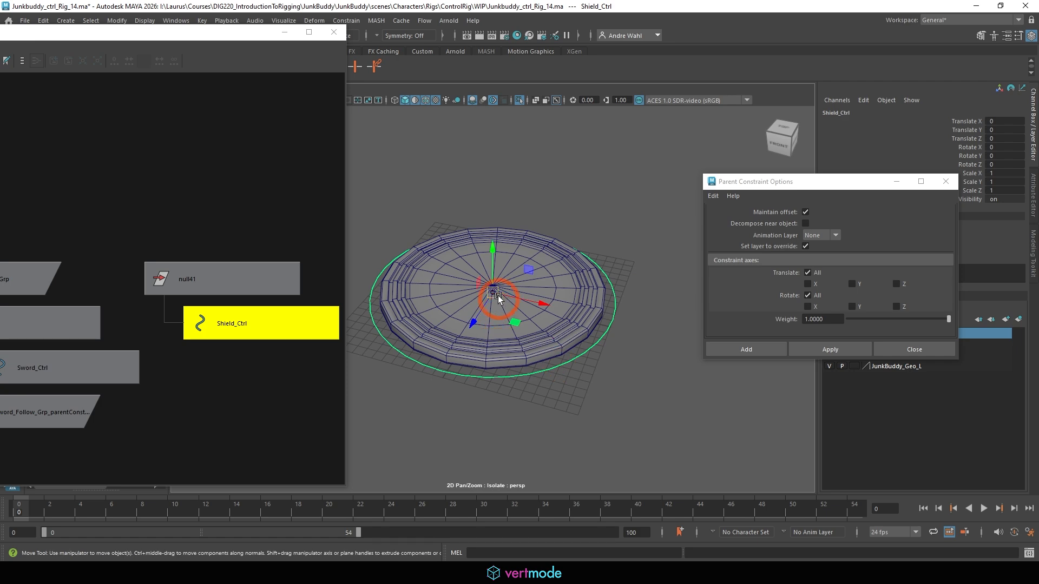
middle_click_drag(487, 303, 388, 325)
left_click_drag(388, 325, 527, 155)
key("ctrl+z")
Step: Group the null above Shield_Ctrl and name the new parent group Shield_Follow_Grp
left_click(236, 268)
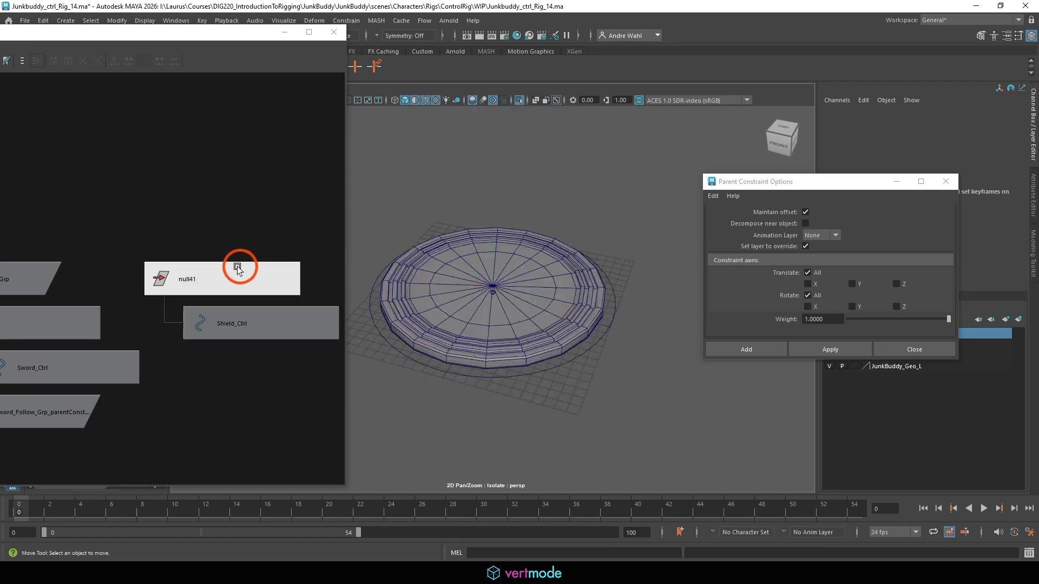
key("ctrl+g")
right_click_drag(383, 255, 915, 275, "alt")
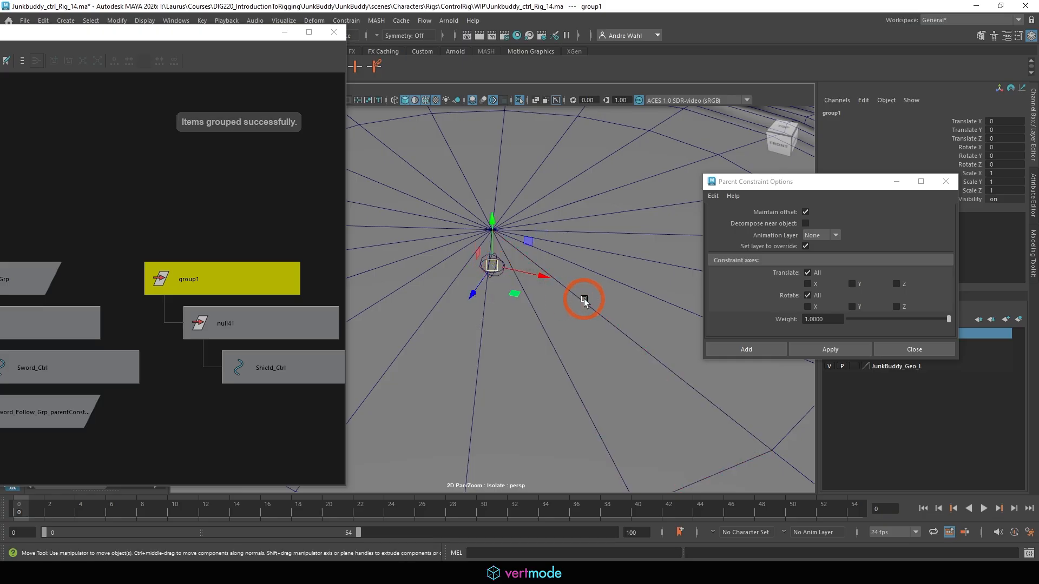
right_click_drag(582, 302, 464, 288, "alt")
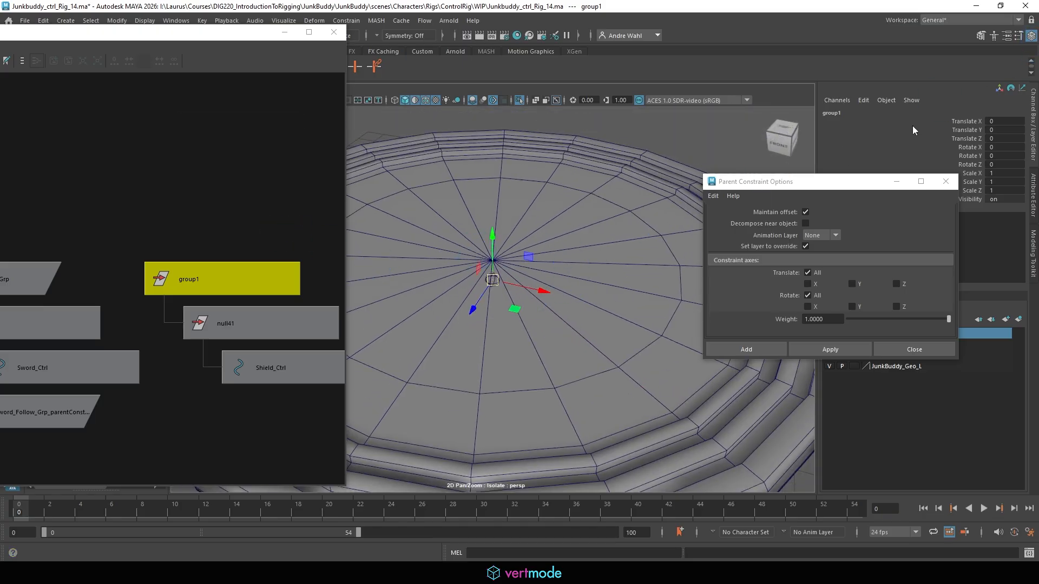
left_click(843, 112)
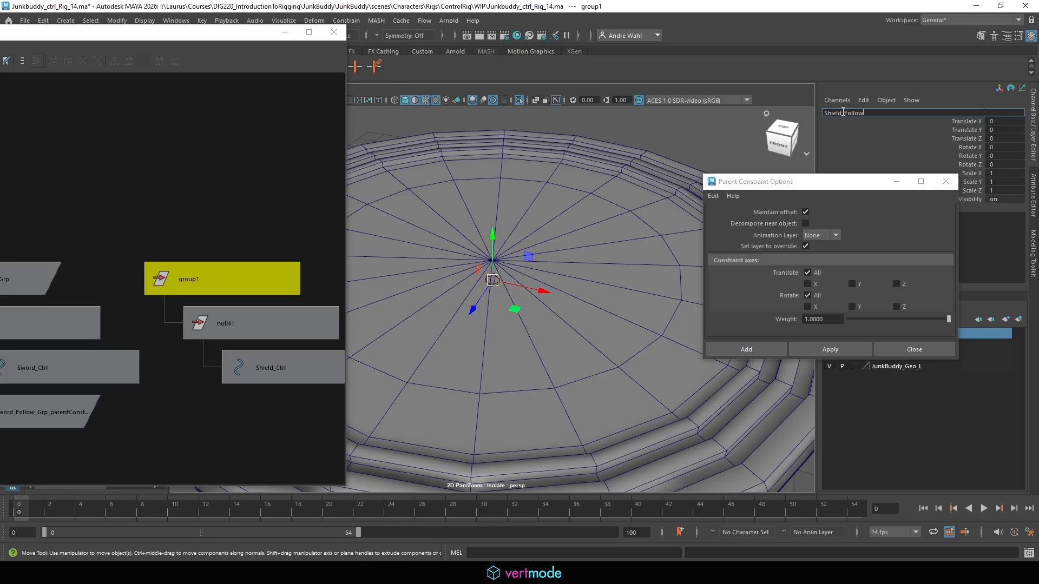
type("Shield_Follow_Grp")
key("Return")
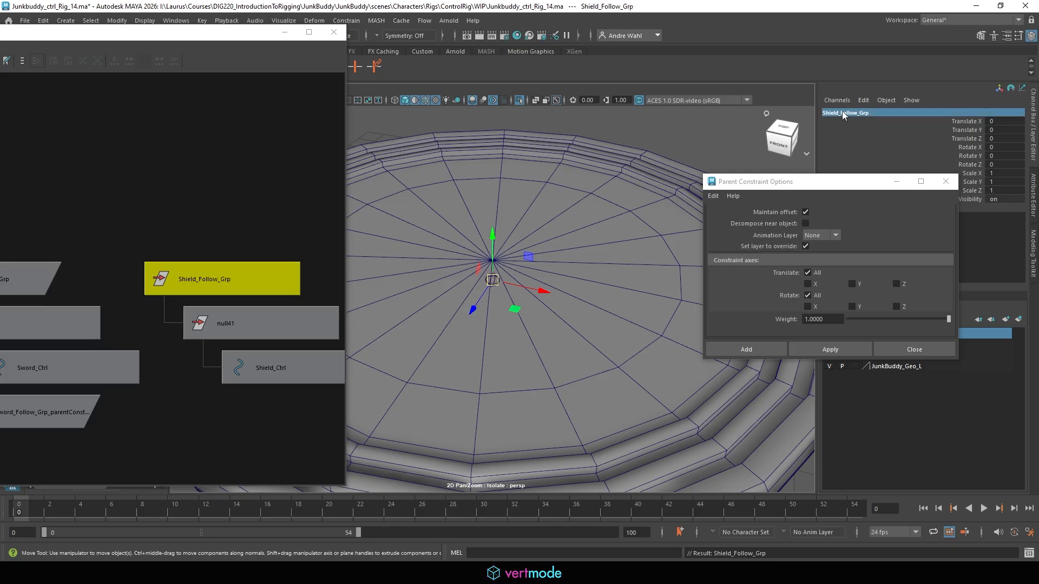
Step: Turn off isolation to show the whole rig, and hide the JunkBuddy_Geo_L layer
key("f")
left_click(518, 100)
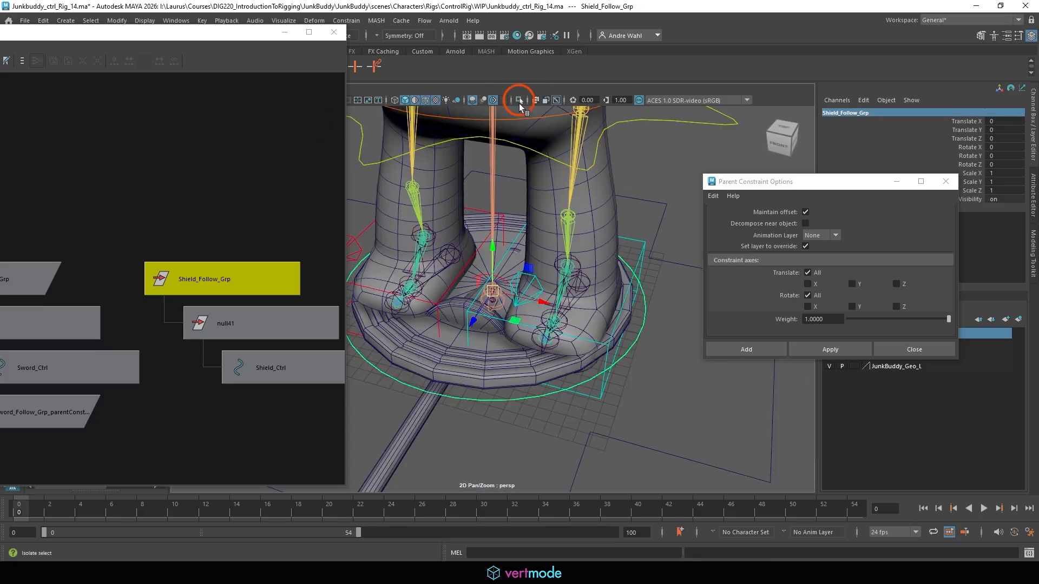
left_click_drag(487, 141, 633, 171, "alt")
middle_click_drag(633, 170, 612, 188, "alt")
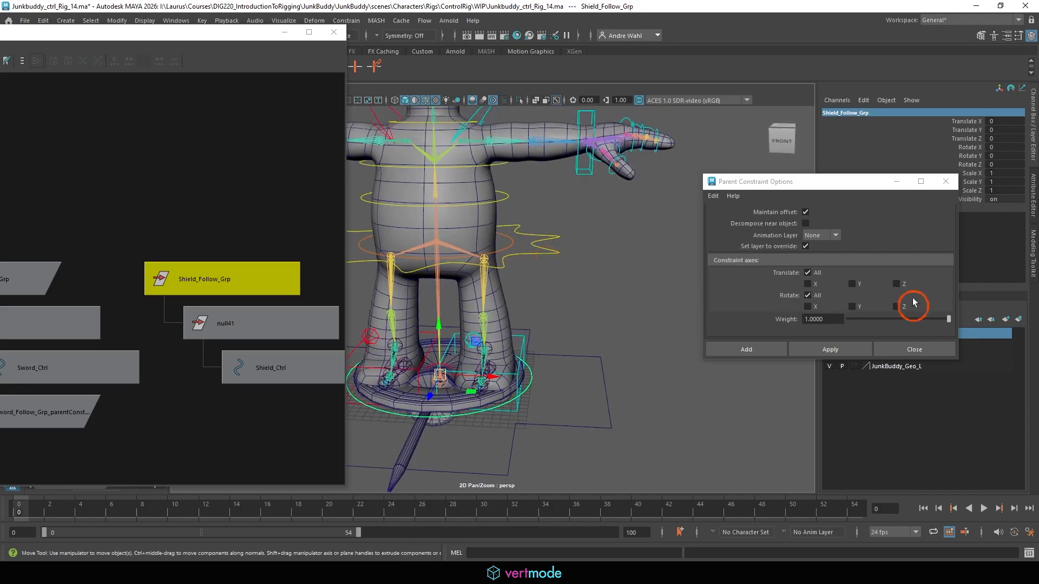
left_click_drag(853, 182, 0, 197)
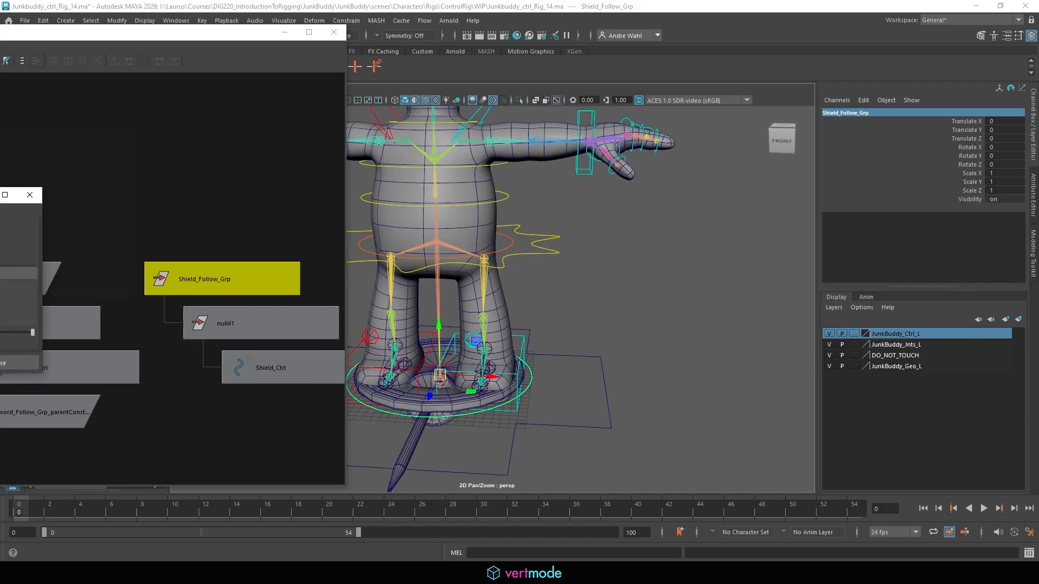
left_click(829, 367)
right_click_drag(591, 234, 740, 264, "alt")
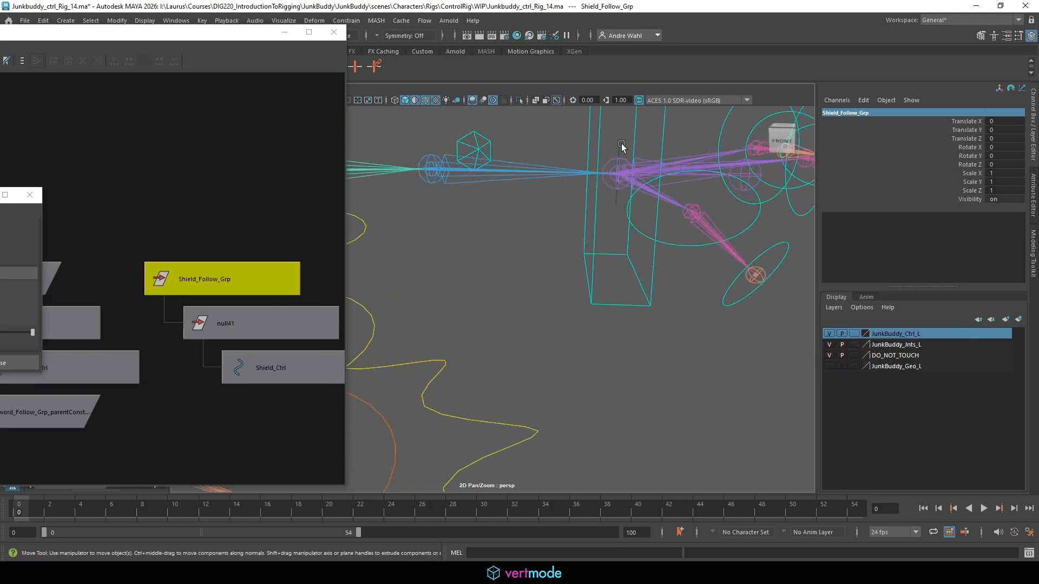
Step: Parent-constrain Shield_Follow_Grp to both the left wrist's ikHandle1 and the WORLD locator, keeping the offset
left_click_drag(621, 144, 608, 239)
right_click_drag(557, 316, 469, 307, "alt")
middle_click_drag(541, 308, 621, 97, "alt")
right_click_drag(693, 184, 878, 232, "alt")
middle_click_drag(511, 371, 594, 151, "alt")
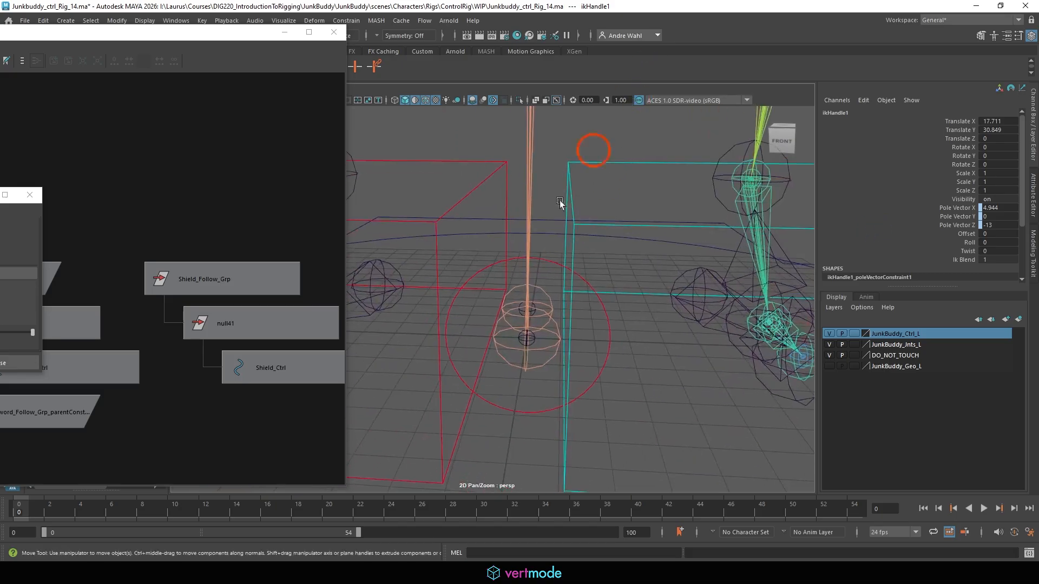
middle_click_drag(529, 338, 559, 224, "alt")
right_click_drag(563, 226, 606, 204, "alt")
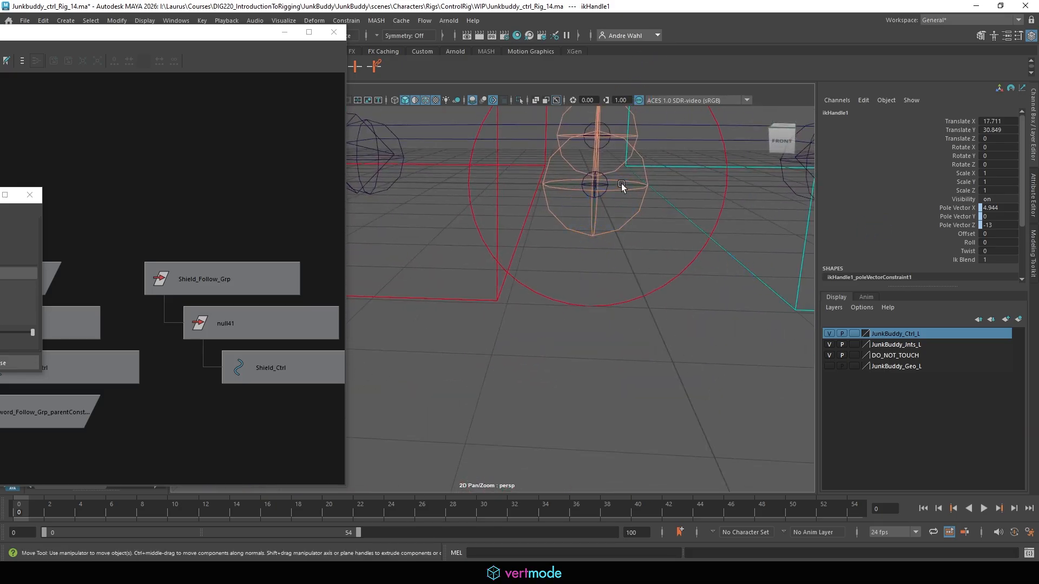
left_click(621, 184, "shift")
left_click_drag(181, 250, 140, 300, "shift")
right_click_drag(301, 288, 233, 258, "alt")
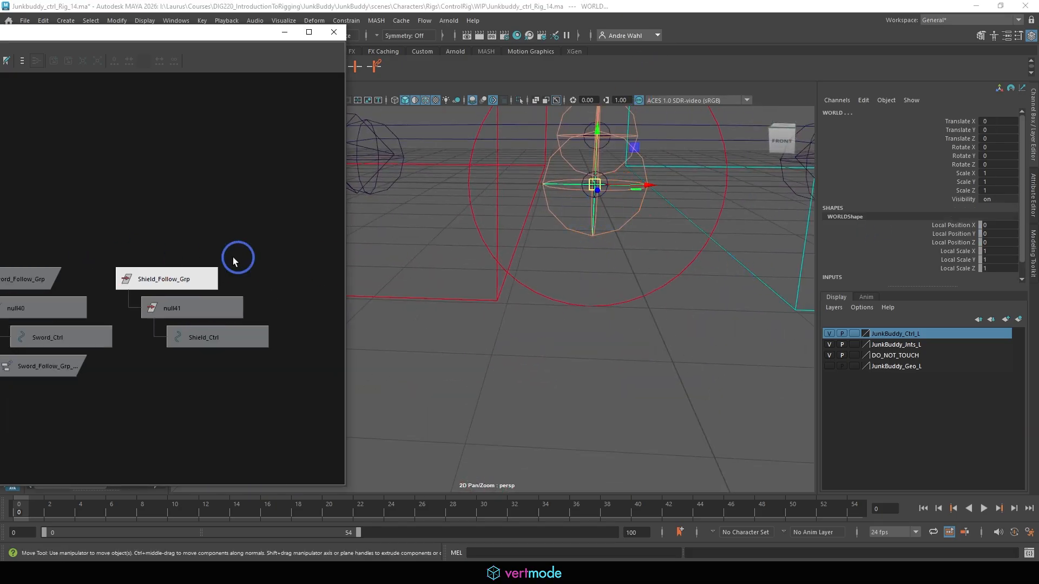
left_click(186, 278, "shift")
left_click(346, 20)
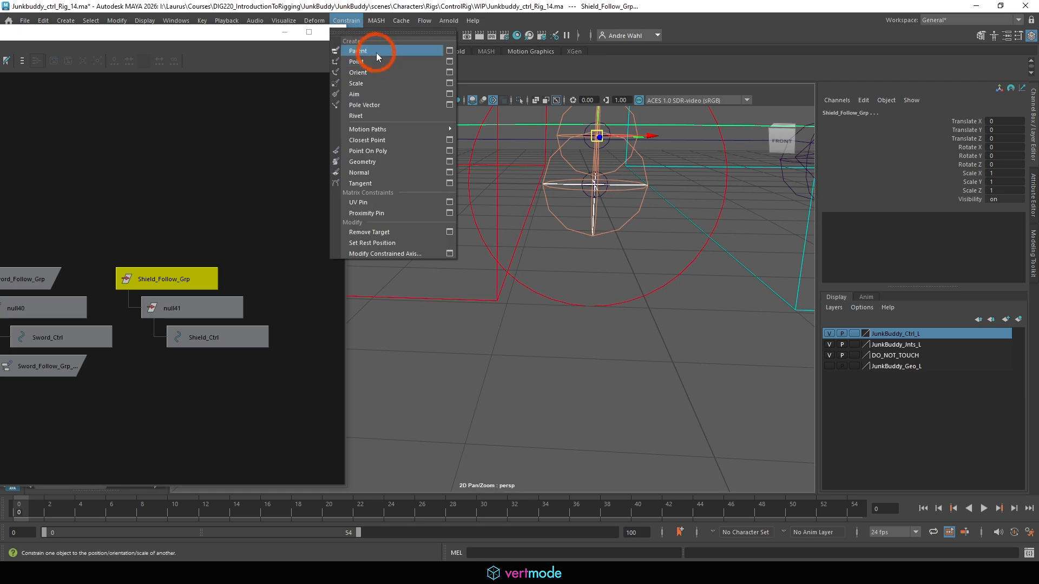
left_click(377, 53)
right_click_drag(542, 361, 203, 319, "alt")
middle_click_drag(601, 326, 657, 358, "alt")
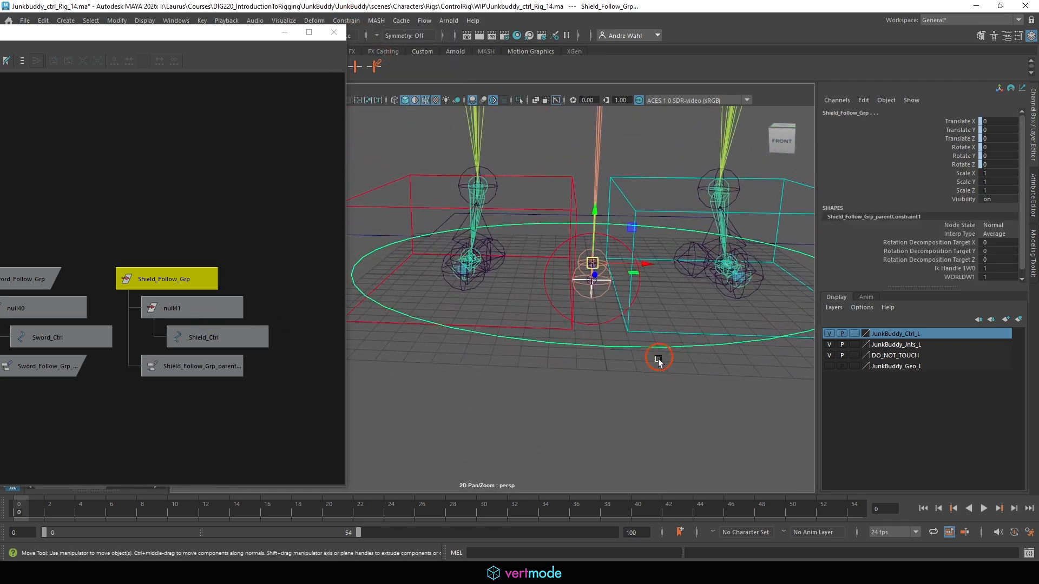
Step: Add a keyable float attribute named "Parent to L Hand or World" to Shield_Ctrl, with a minimum of 0
left_click(591, 340)
left_click(596, 325)
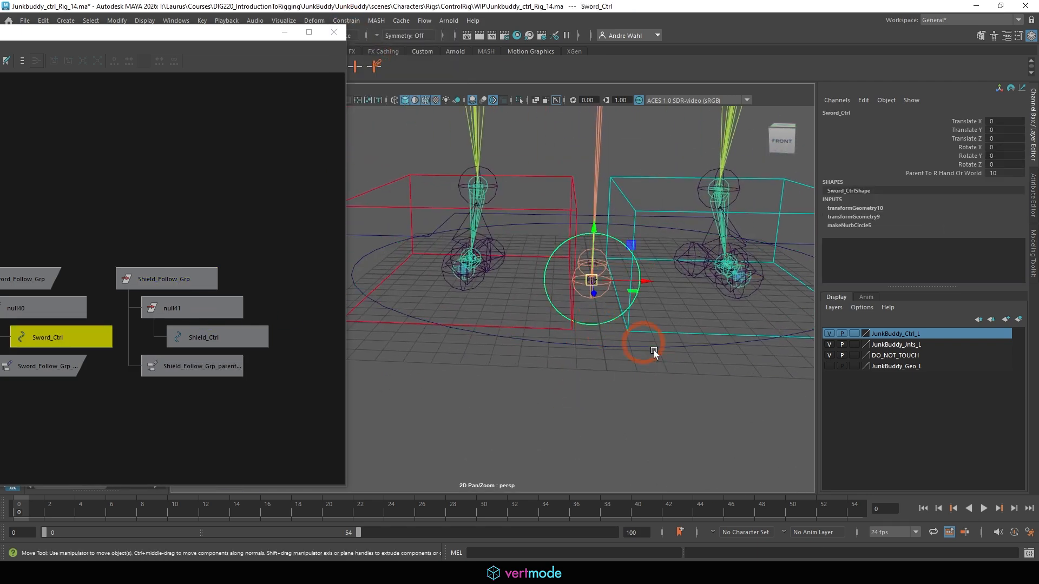
left_click(619, 347)
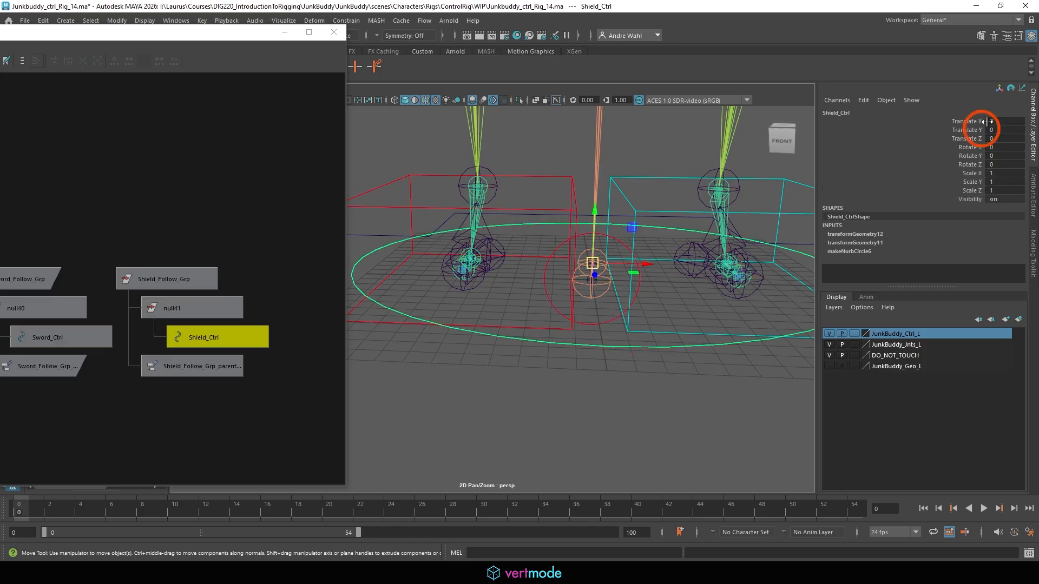
left_click(864, 100)
left_click(919, 190)
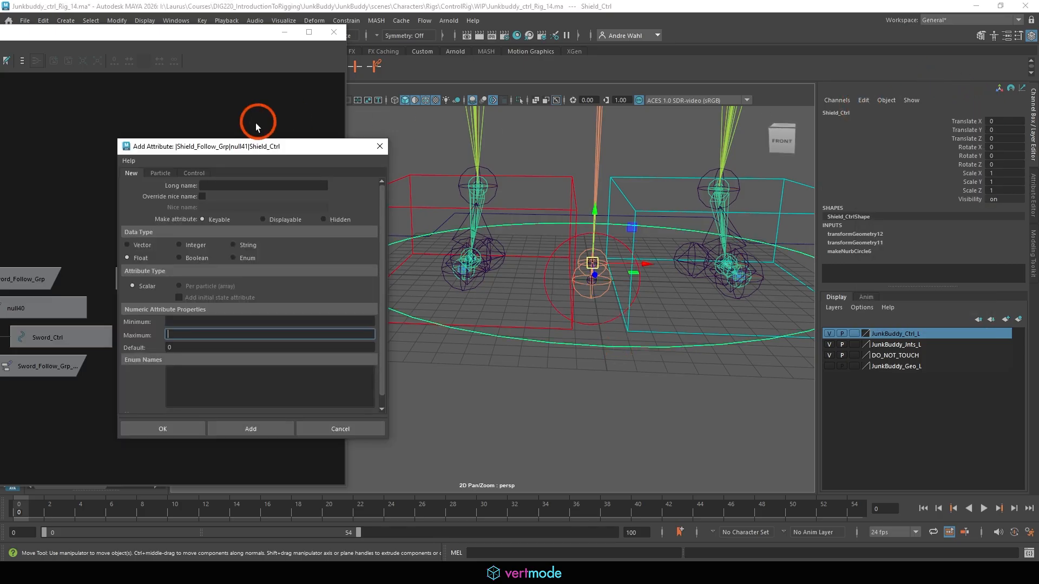
left_click(269, 185)
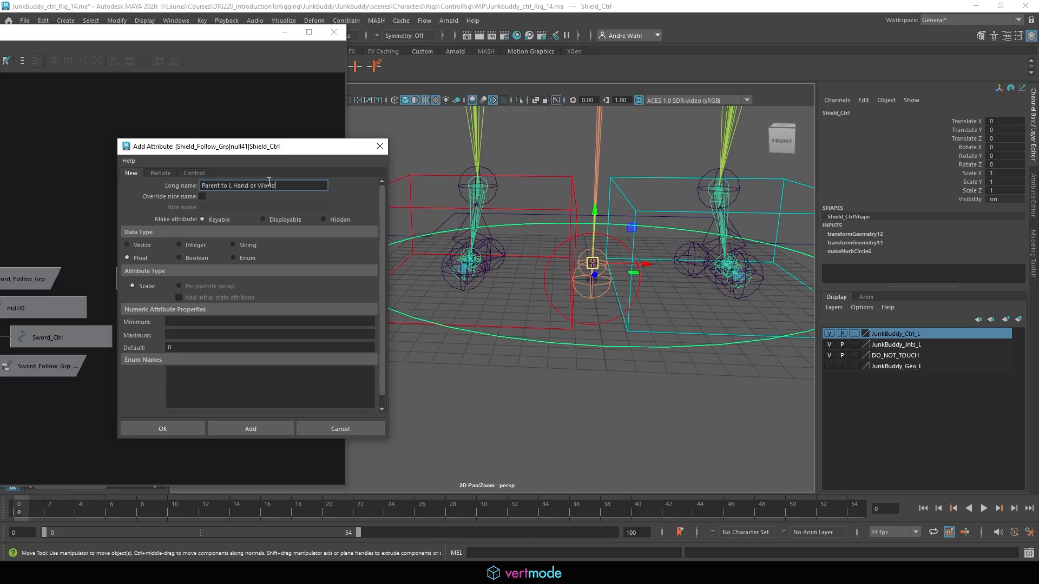
left_click(204, 322)
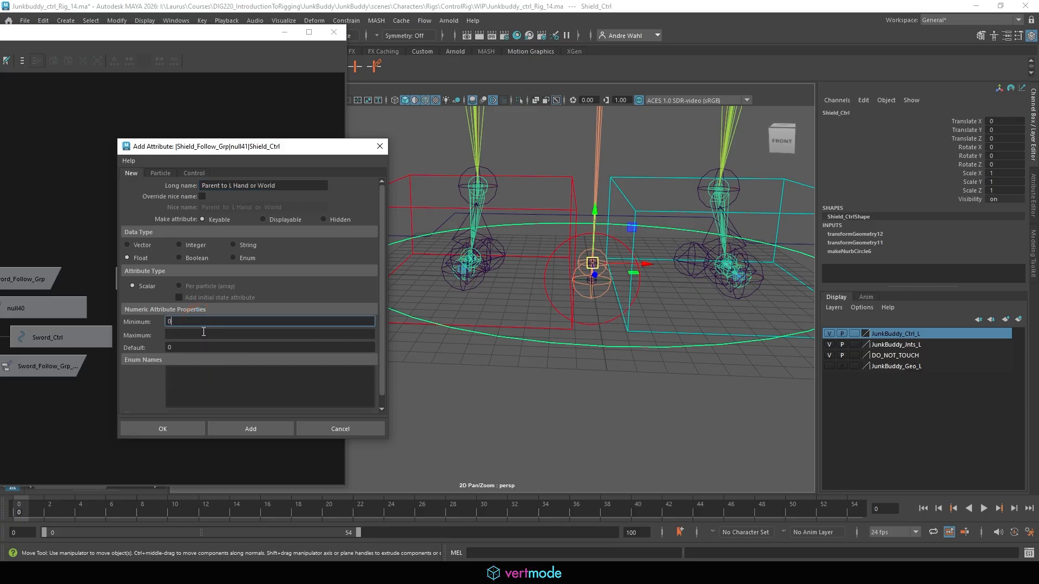
left_click(202, 331)
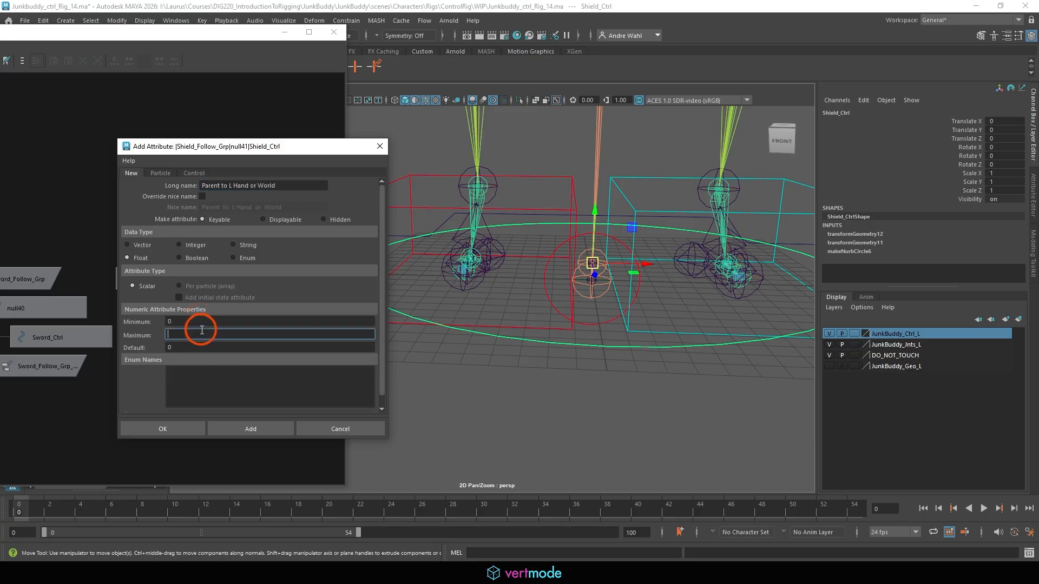
left_click(260, 428)
left_click(342, 426)
left_click(428, 374)
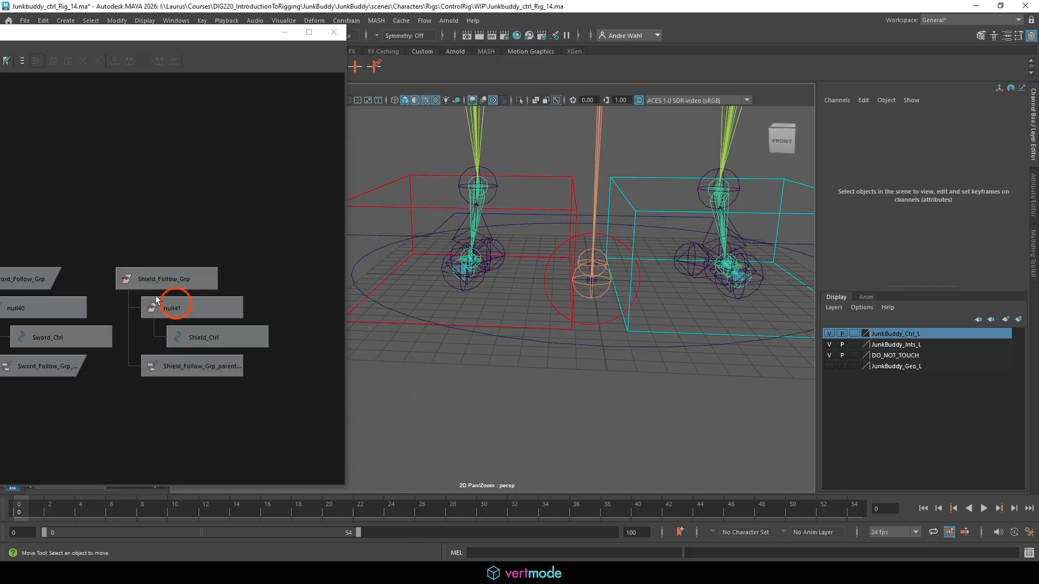
Step: Open Set Driven Key and load Shield_Ctrl's Parentto LHandor World attribute as the driver
left_click(167, 275)
scroll(511, 271, "down", 5)
middle_click_drag(685, 282, 679, 292, "alt")
scroll(545, 249, "down", 3)
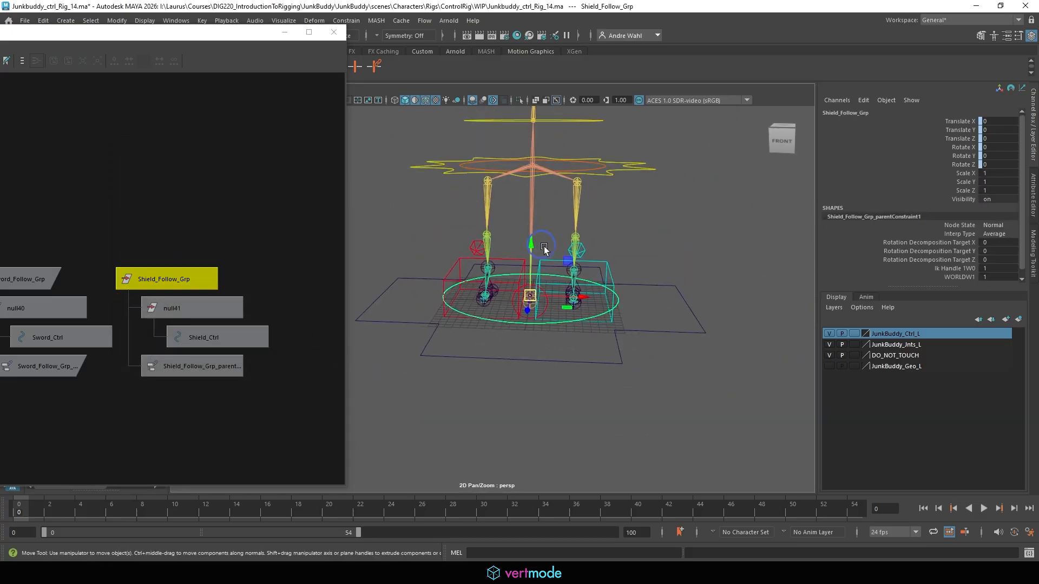
left_click(603, 266)
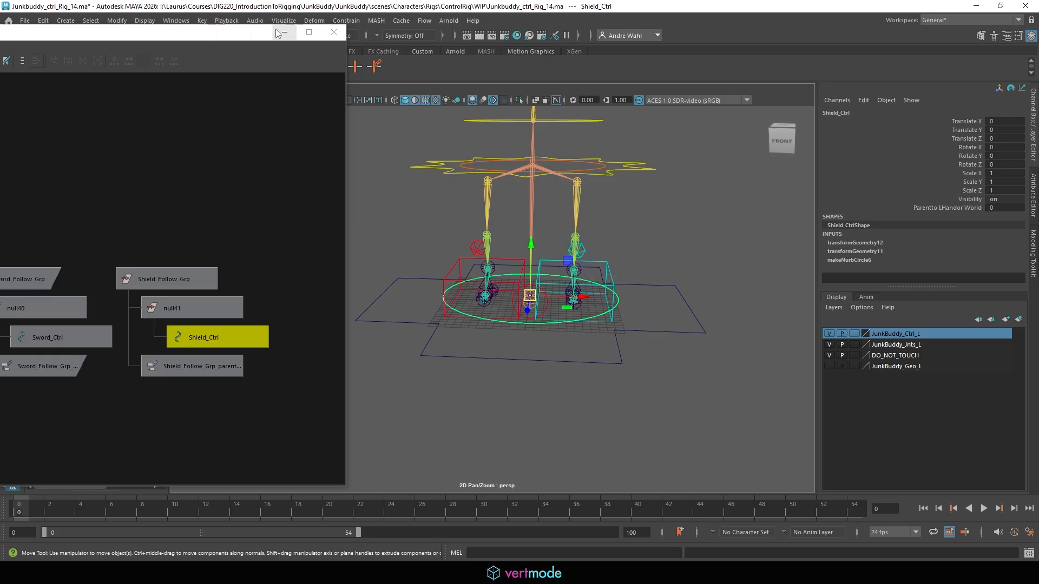
left_click_drag(163, 42, 180, 74)
left_click(202, 20)
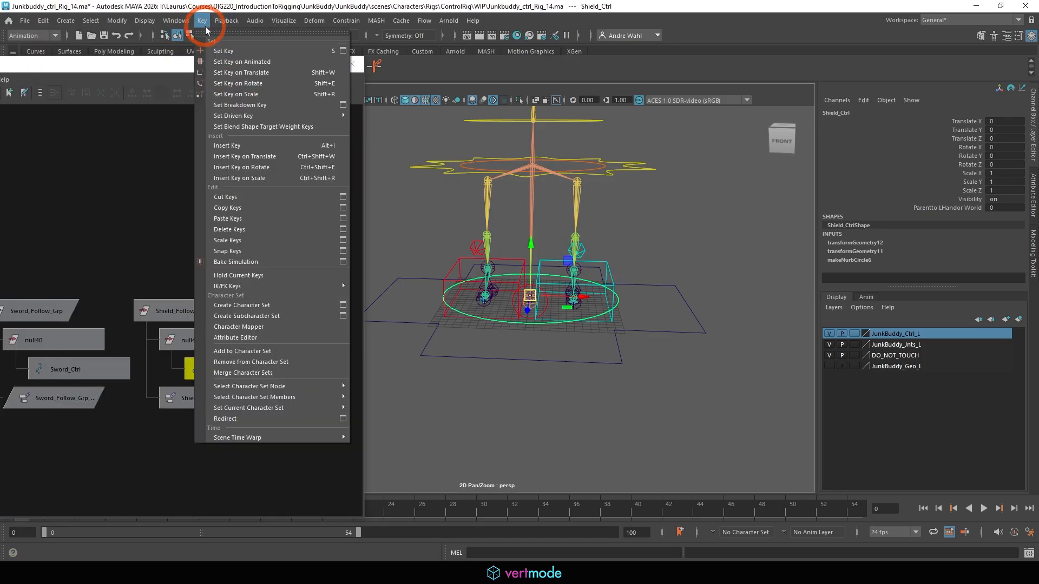
left_click(370, 116)
left_click(86, 69)
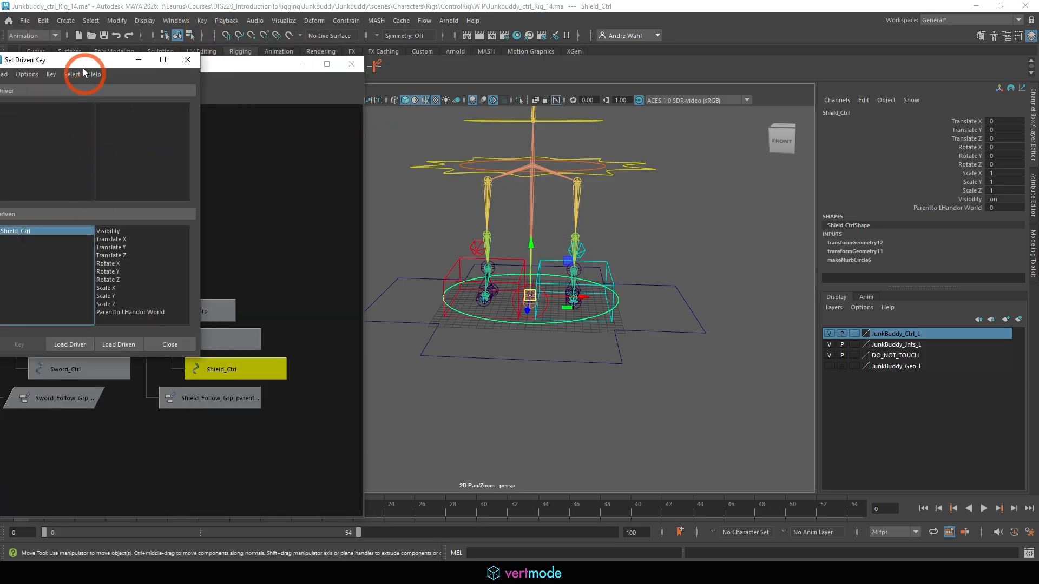
left_click_drag(44, 63, 360, 81)
left_click(386, 362)
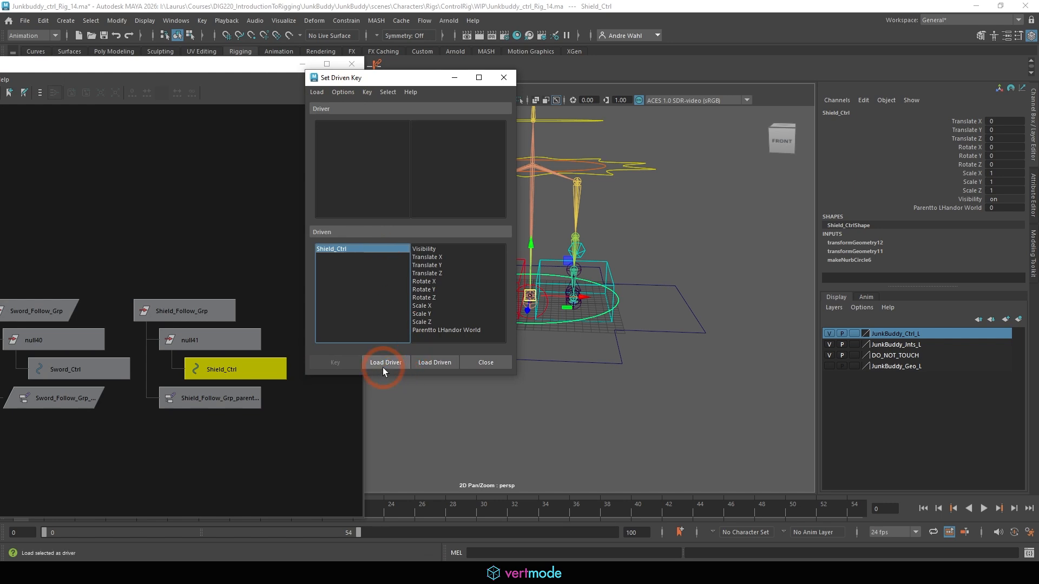
left_click(462, 208)
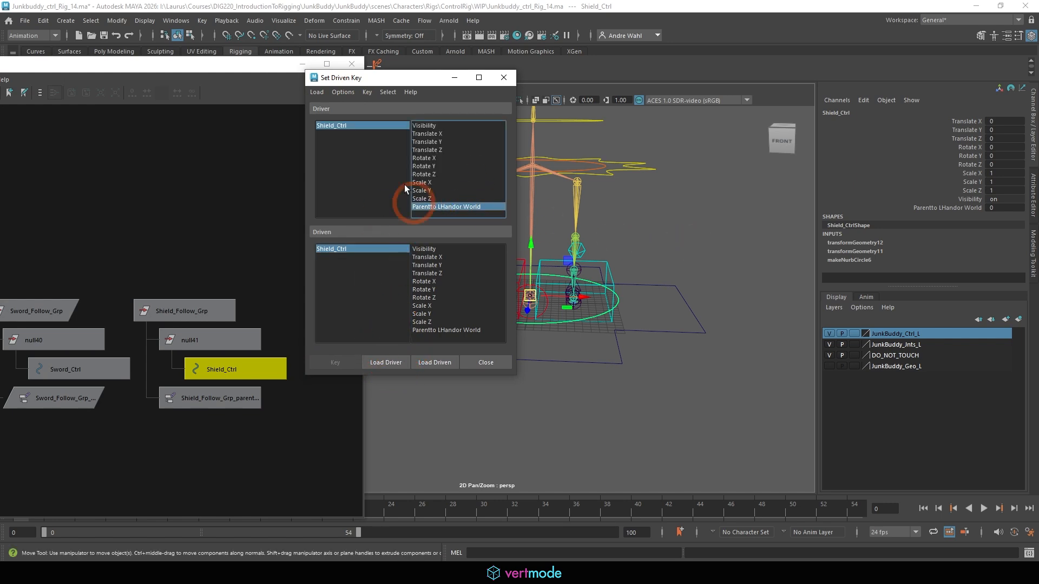
Step: Load Shield_Follow_Grp's parent constraint as driven and key Ik Handle 1W0 at 0 and WORLDW1 at 1
left_click(230, 398)
left_click(436, 363)
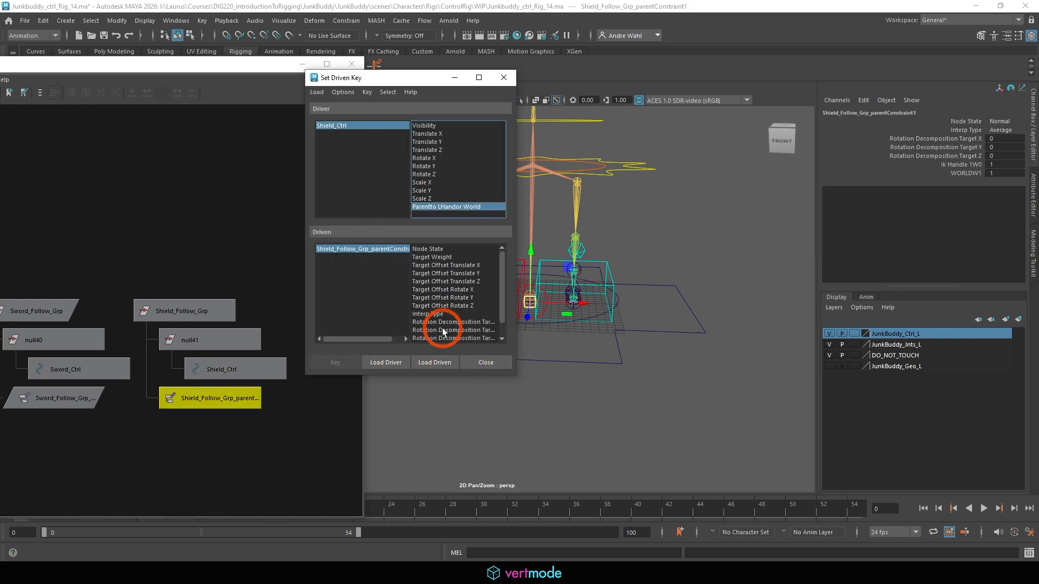
scroll(453, 325, "down", 2)
left_click_drag(441, 331, 433, 339)
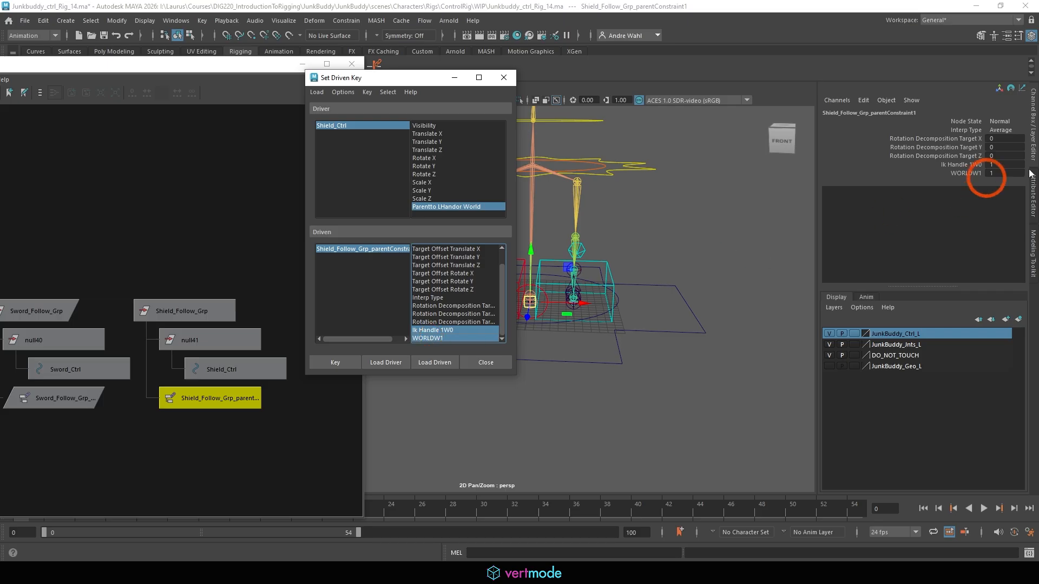
left_click(1007, 164)
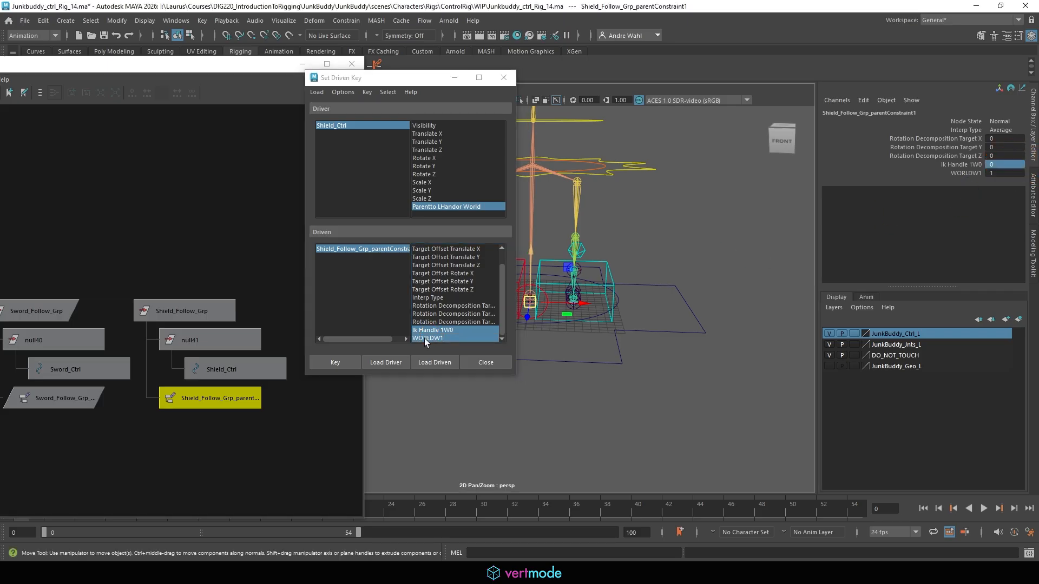
left_click(335, 362)
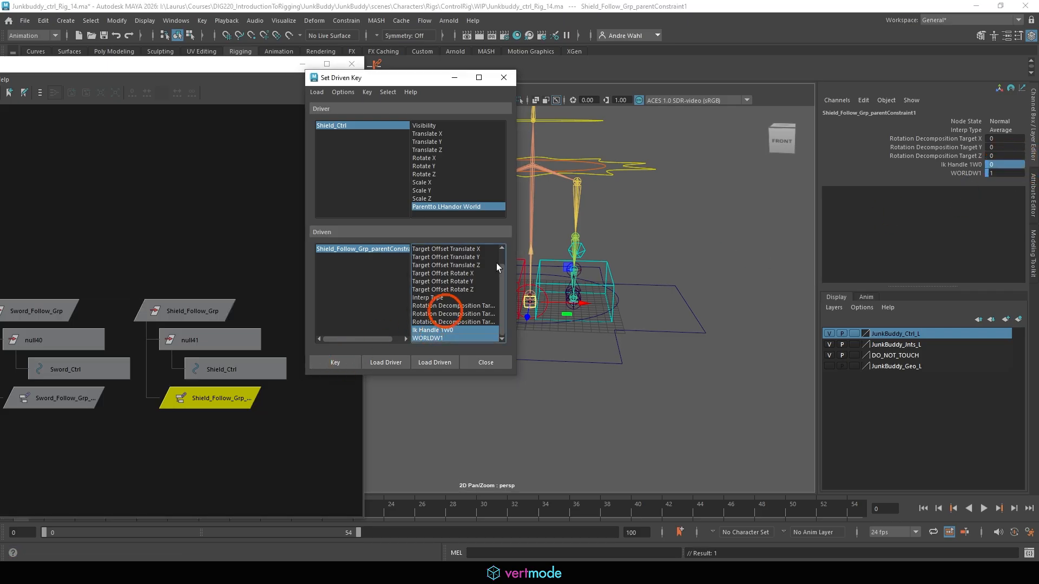
Step: Set Parentto LHandor World to 10 and key Ik Handle 1W0 at 1 and WORLDW1 at 0, then close Set Driven Key
left_click(535, 323)
left_click(940, 209)
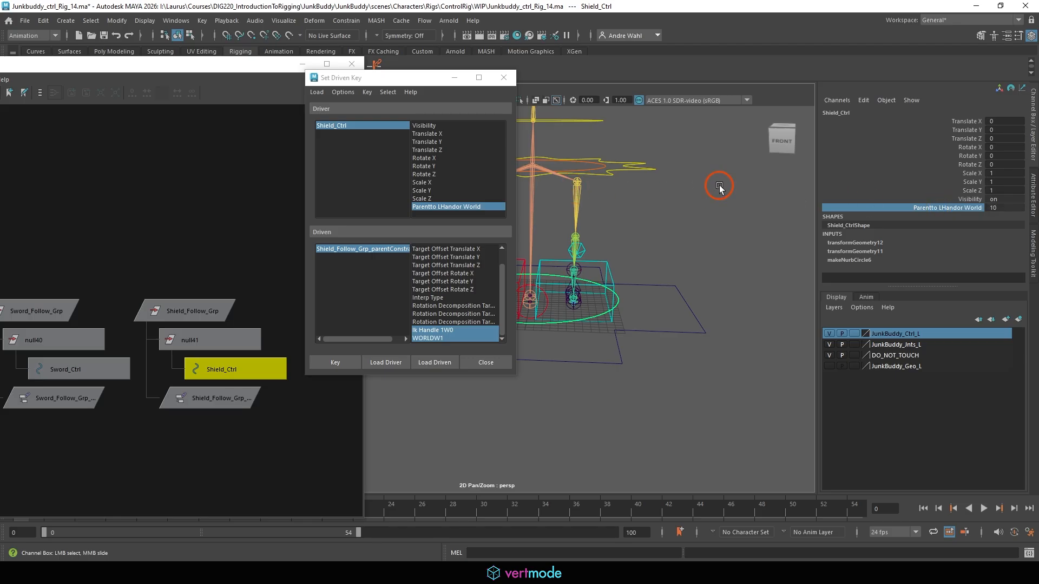
left_click(345, 250)
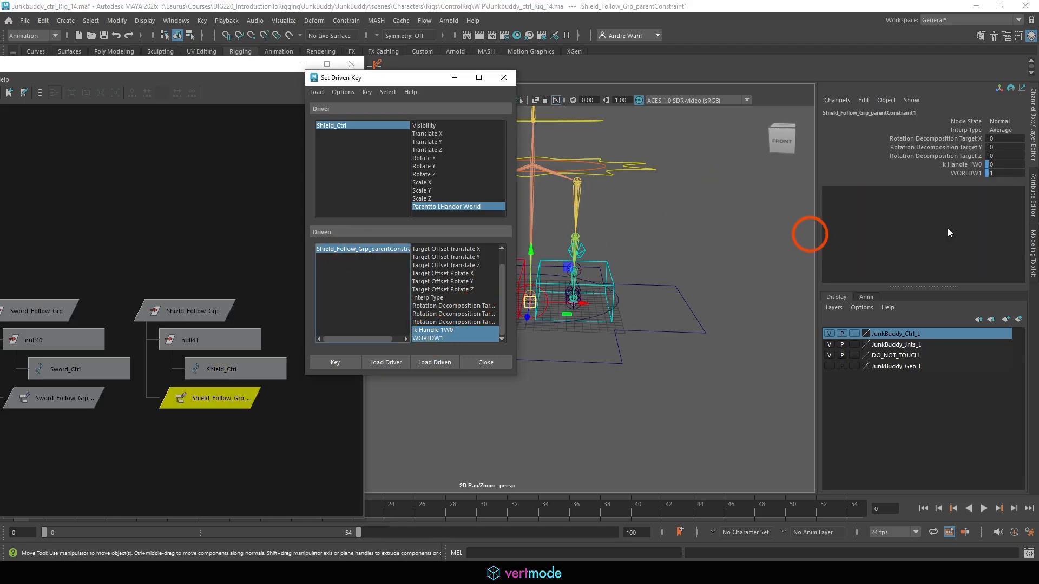
left_click(1007, 174)
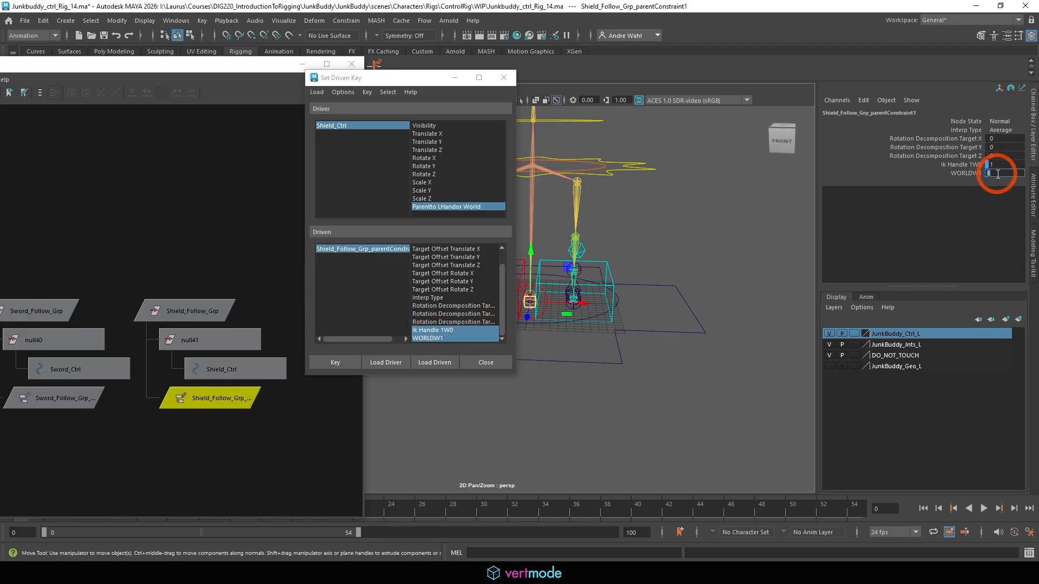
left_click(337, 362)
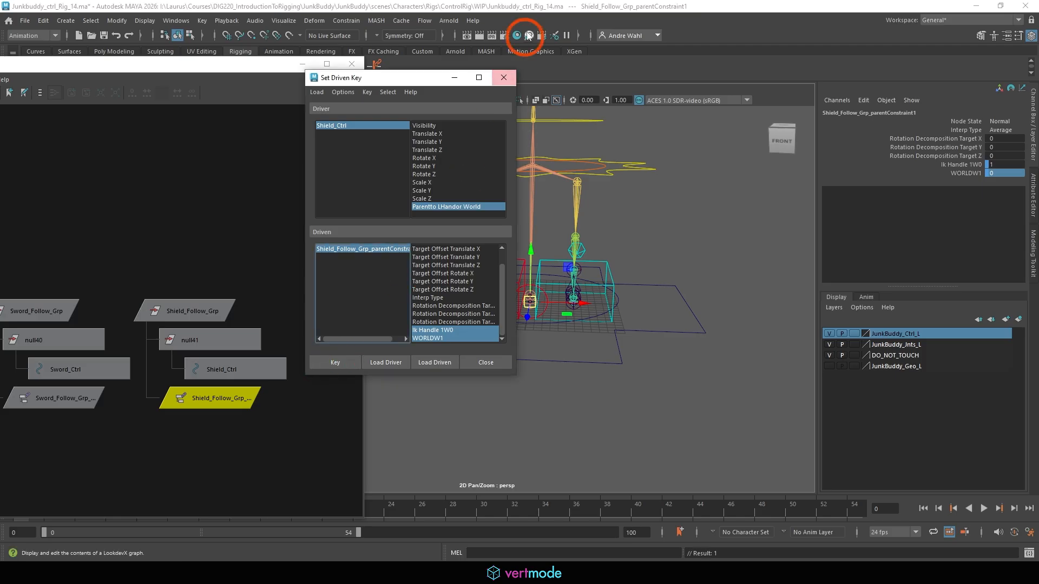
left_click(504, 78)
left_click(670, 237)
Step: Lock and hide Shield_Ctrl's scale and visibility channels
right_click_drag(669, 236, 680, 305, "alt")
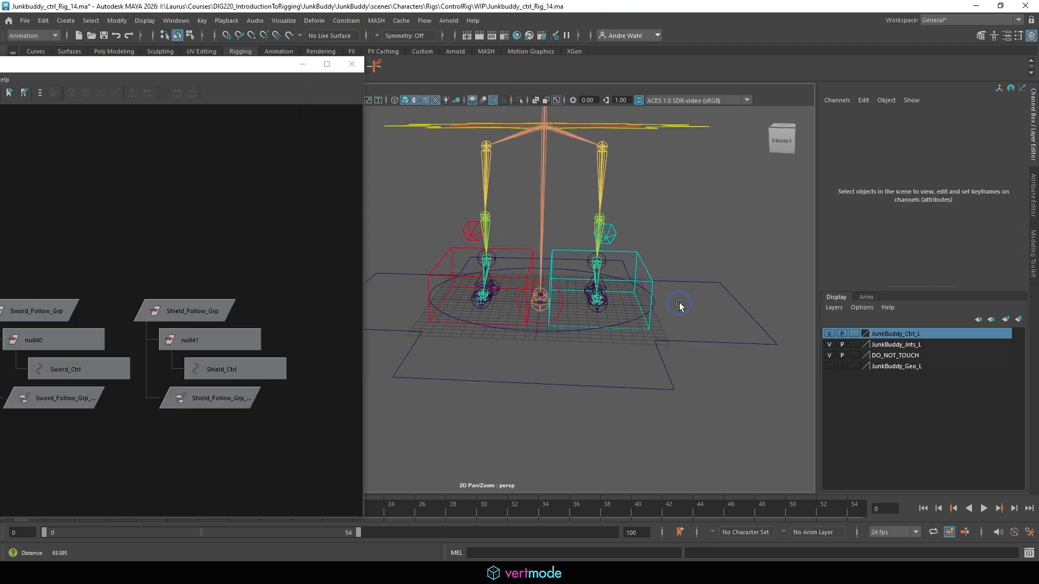
left_click(530, 331)
left_click_drag(972, 177, 972, 199)
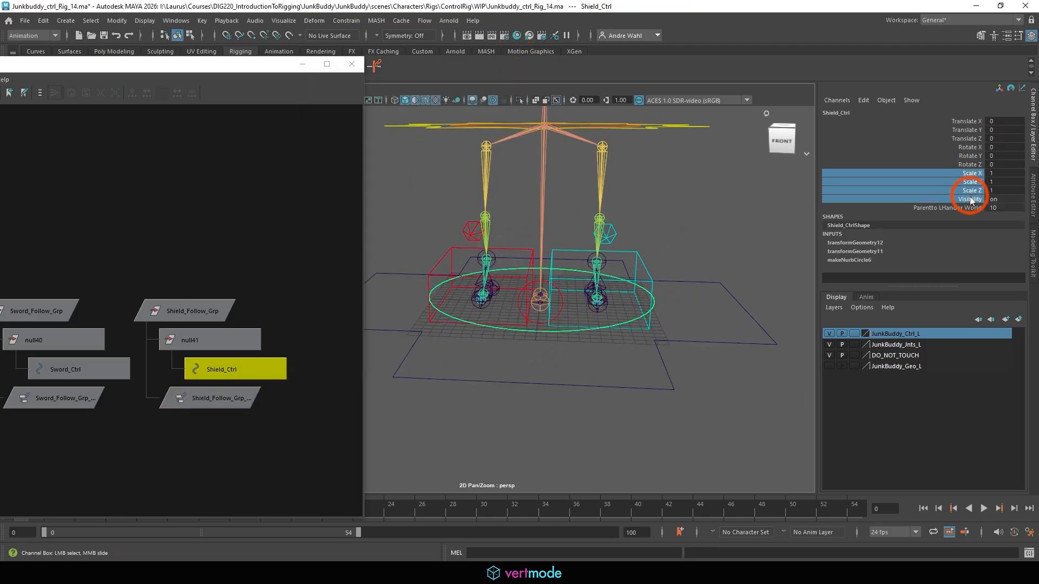
right_click(972, 199)
left_click(948, 485)
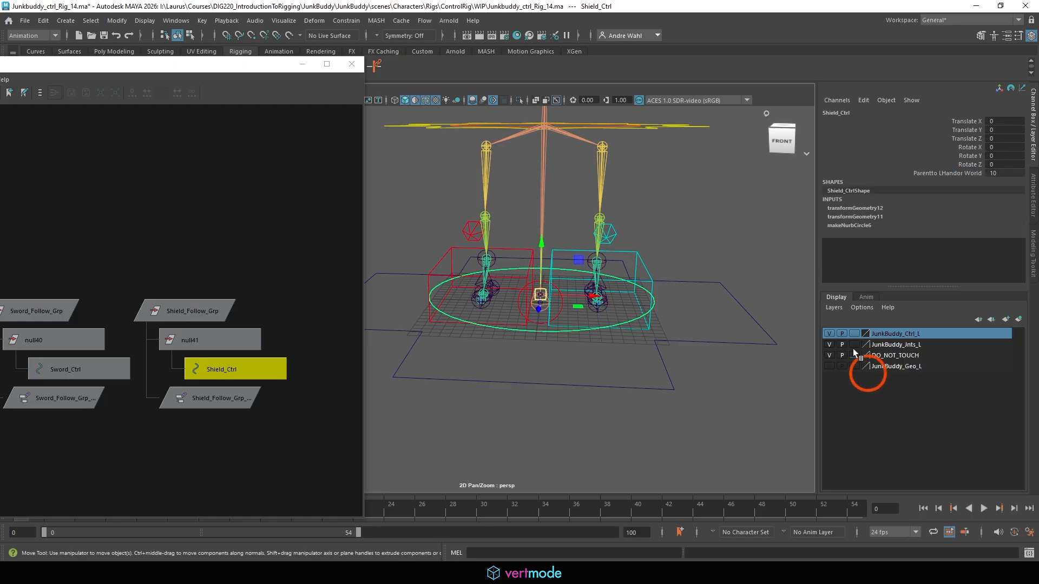
Step: Show the JunkBuddy_Geo_L layer and move Shield_Ctrl onto the left hand, at about X 25.8, Y 30.4, Z 0.04
left_click(829, 366)
middle_click_drag(599, 274, 657, 314, "alt")
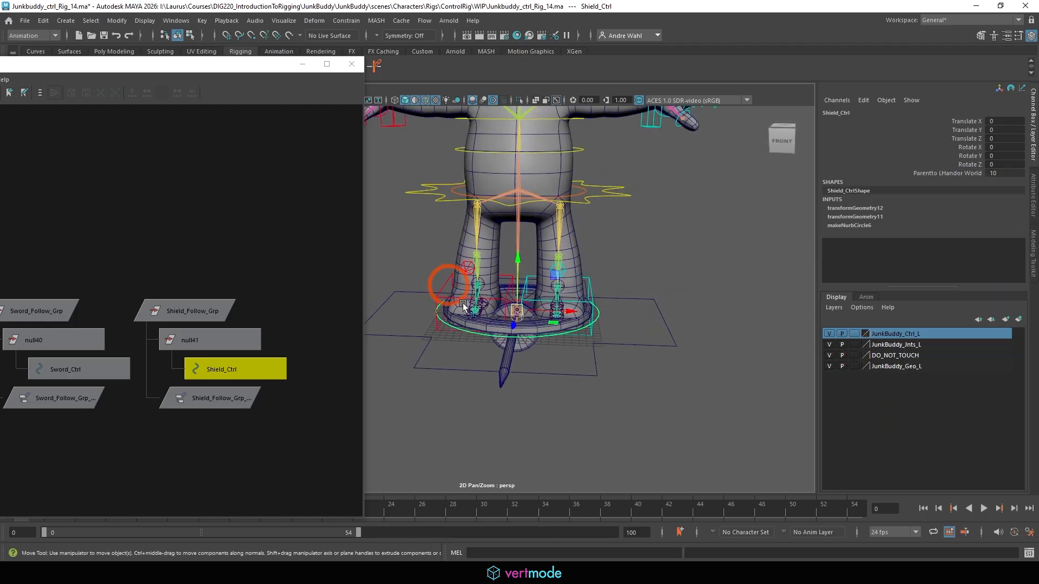
left_click_drag(519, 313, 664, 130)
middle_click_drag(664, 146, 602, 292, "alt")
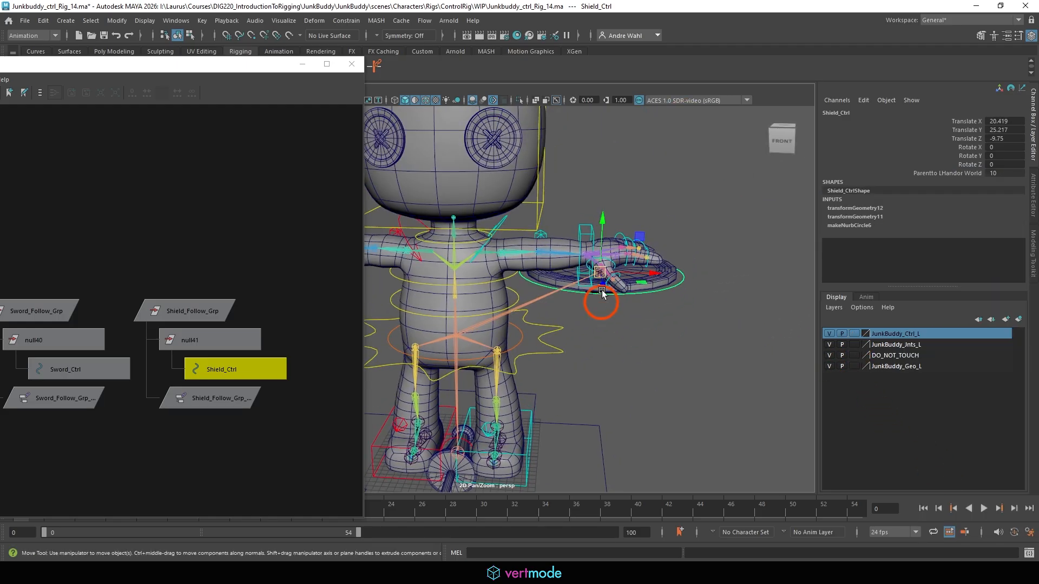
left_click_drag(605, 278, 646, 245)
left_click_drag(646, 245, 479, 207, "alt")
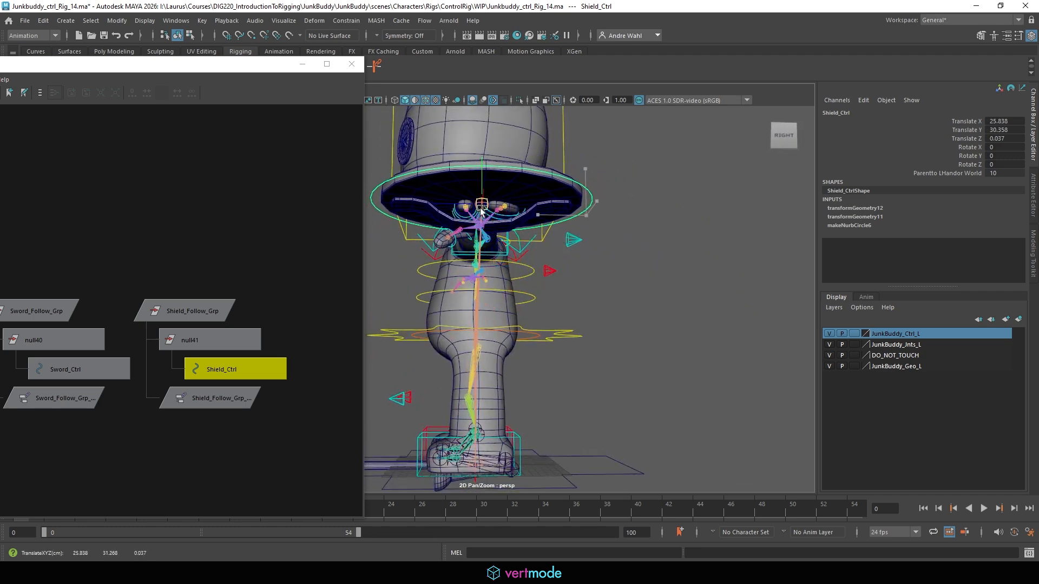
Step: Move Sword_Ctrl from the floor into the right hand, at about X -23.6, Y 30.1, Z 0.1
right_click_drag(631, 252, 558, 333, "alt")
left_click_drag(581, 347, 623, 368, "alt")
middle_click_drag(536, 441, 605, 397, "alt")
right_click_drag(605, 396, 631, 441, "alt")
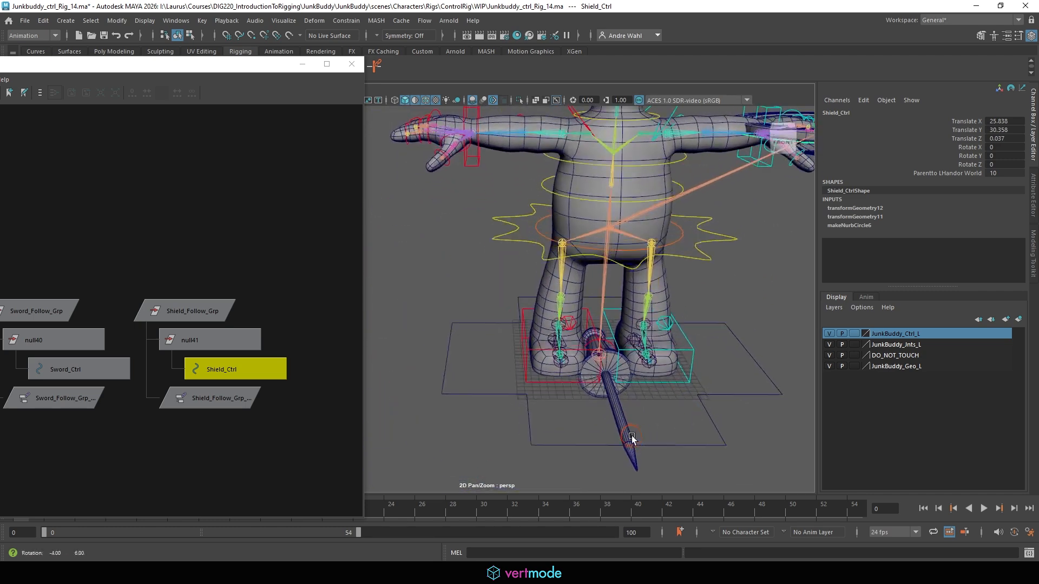
middle_click_drag(573, 362, 504, 321, "alt")
right_click_drag(507, 316, 606, 351, "alt")
left_click_drag(606, 352, 635, 402, "alt")
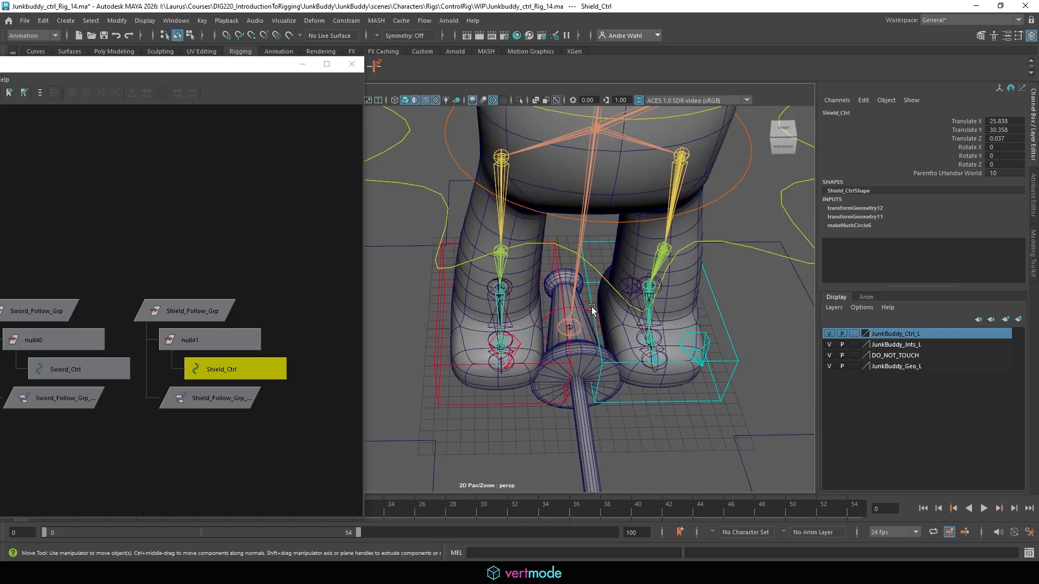
left_click(587, 311)
right_click_drag(584, 312, 510, 271, "alt")
left_click_drag(510, 261, 508, 236, "alt")
left_click_drag(518, 316, 642, 223)
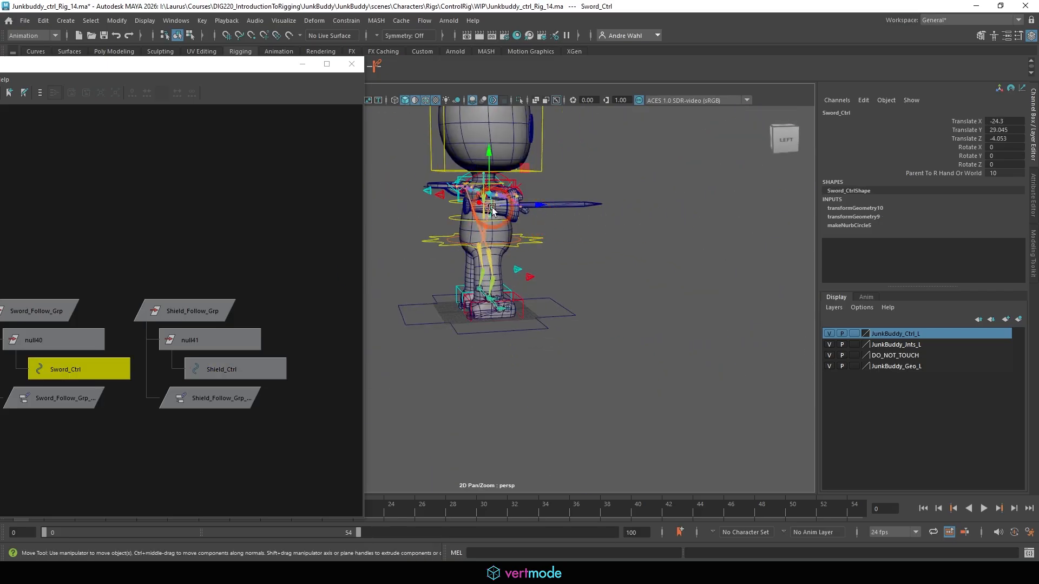
left_click_drag(491, 208, 512, 203)
Step: Examine the sword's placement in the right hand from several angles, selecting R_IK_Arm_Ctrl and Sword_Ctrl
left_click_drag(481, 239, 444, 263, "alt")
left_click_drag(556, 272, 576, 154, "alt")
left_click(647, 156)
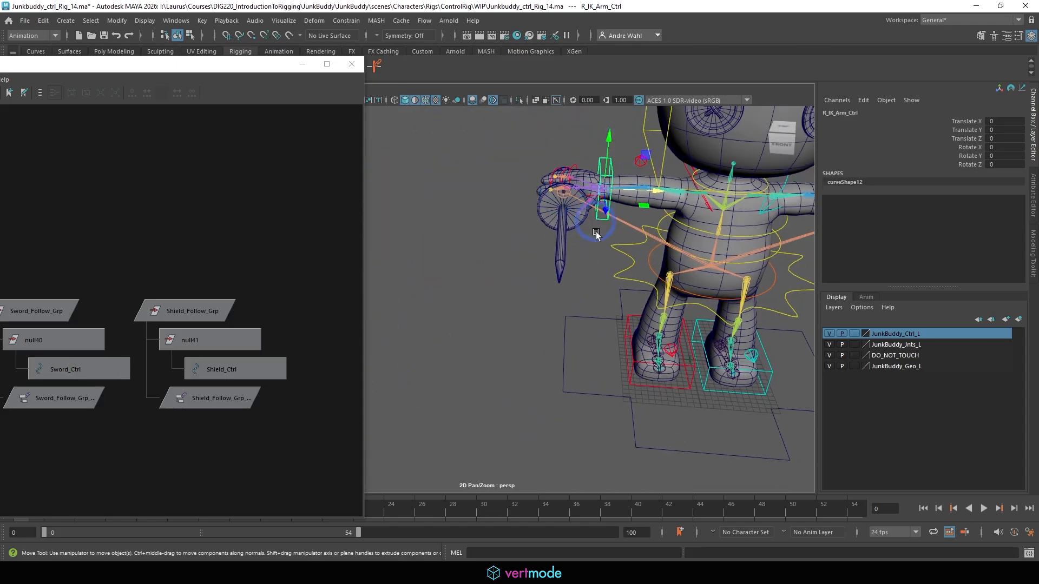
left_click_drag(595, 231, 550, 207, "alt")
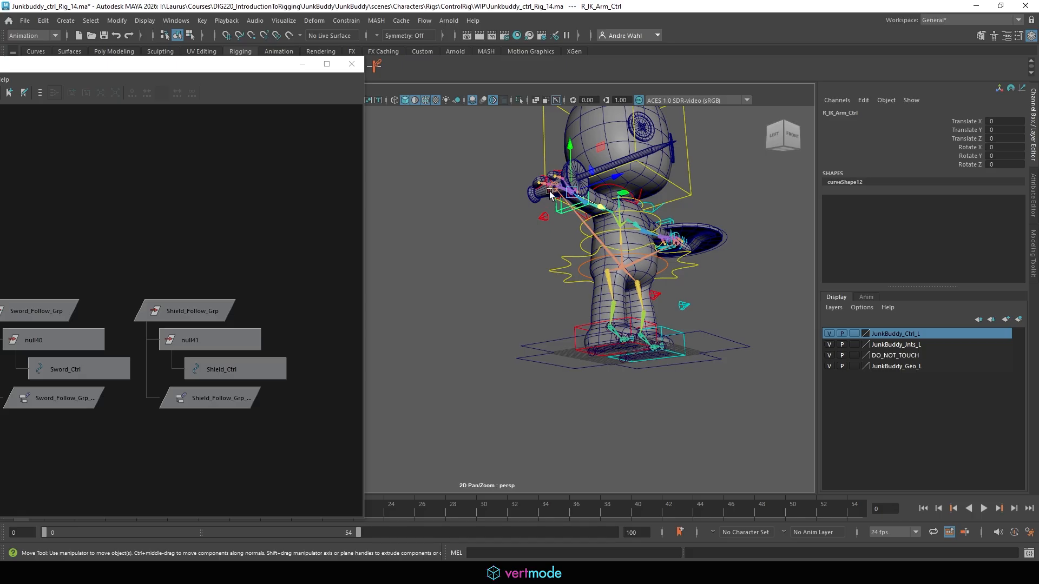
left_click(549, 196)
left_click(642, 171)
scroll(643, 171, "up", 4)
scroll(643, 171, "up", 3)
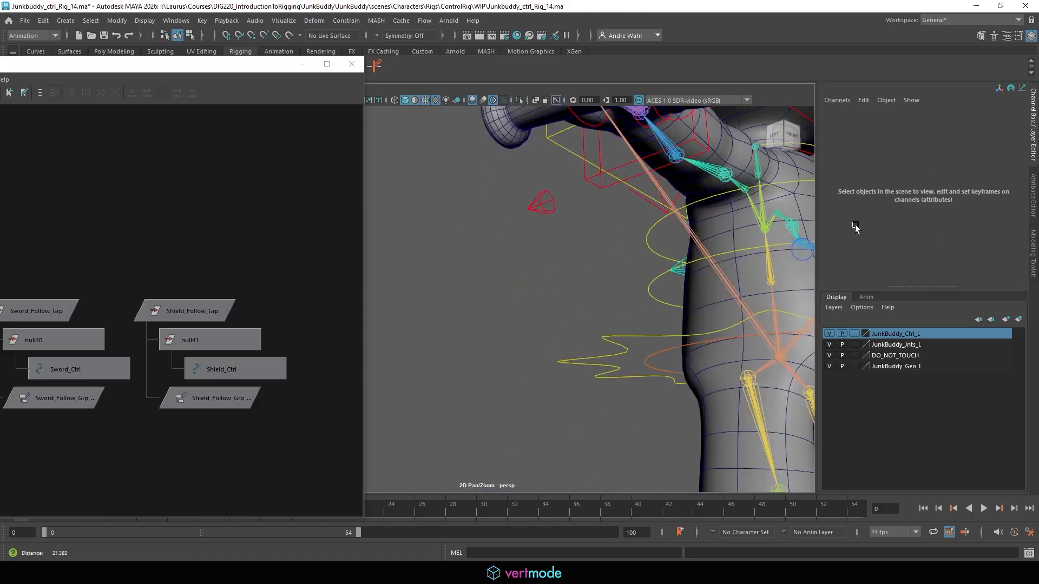
left_click(570, 131)
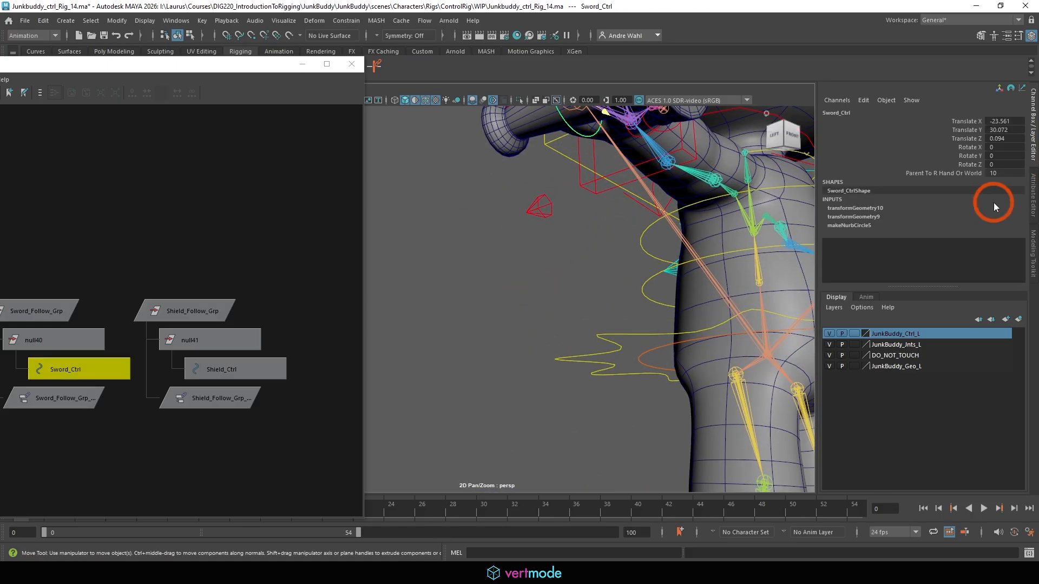
left_click_drag(677, 232, 585, 214, "alt")
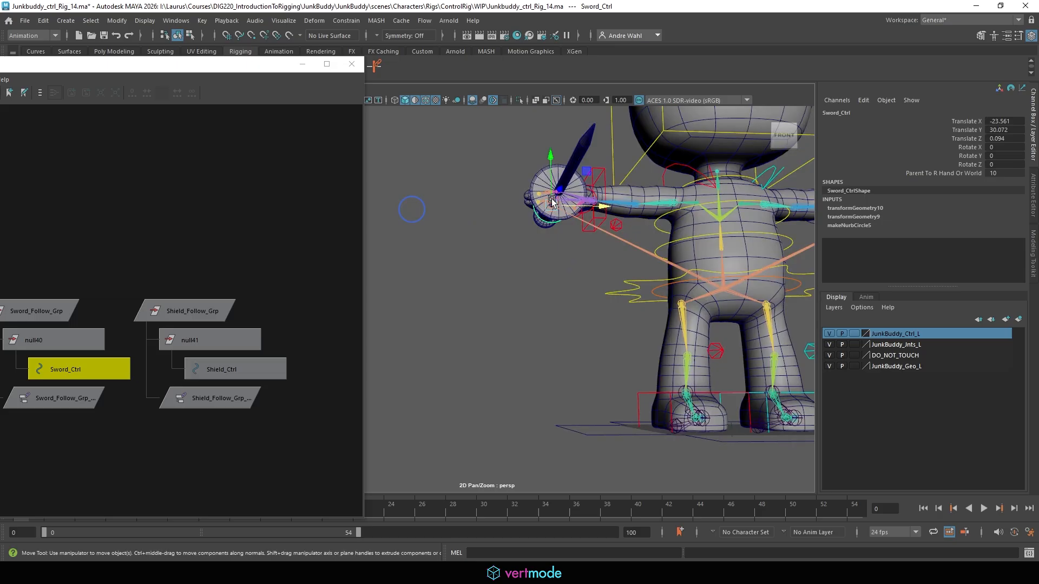
Step: Lower both arms beside the body and rotate the hands using R_IK_Arm_Ctrl and L_IK_Arm_Ctrl
left_click(579, 216)
middle_click_drag(579, 216, 487, 249, "alt")
left_click_drag(476, 240, 719, 263)
left_click(764, 281)
scroll(692, 211, "up", 5)
key("w")
left_click(641, 246)
left_click_drag(643, 260, 670, 316, "alt")
left_click(634, 243)
key("e")
left_click(670, 317)
right_click_drag(604, 315, 619, 317, "alt")
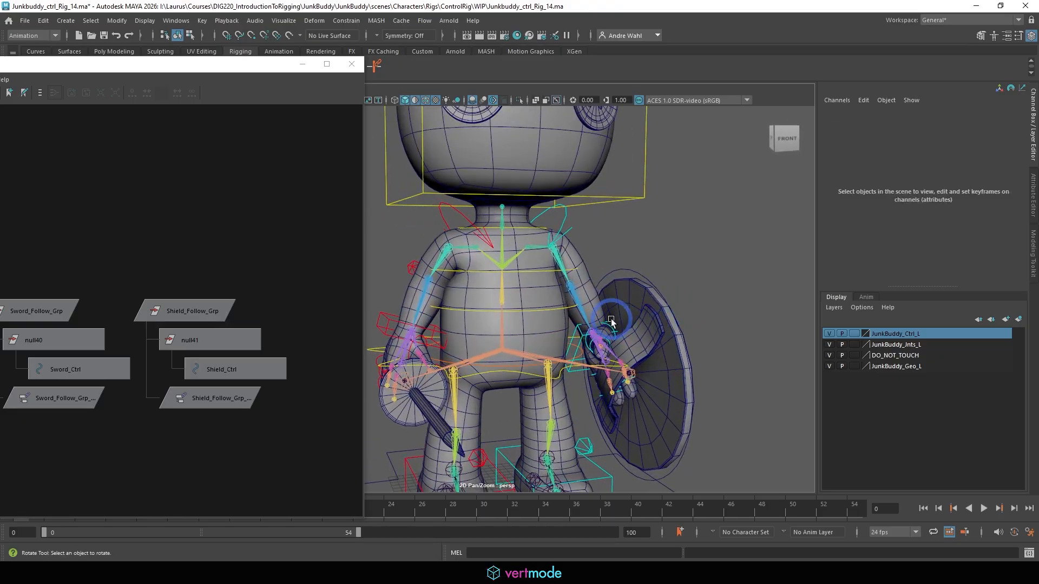
Step: Examine how the shield sits on the lowered left arm from behind and below, selecting L_IK_Arm_Ctrl
left_click(618, 317)
left_click_drag(618, 317, 403, 317, "alt")
middle_click_drag(504, 293, 591, 255, "alt")
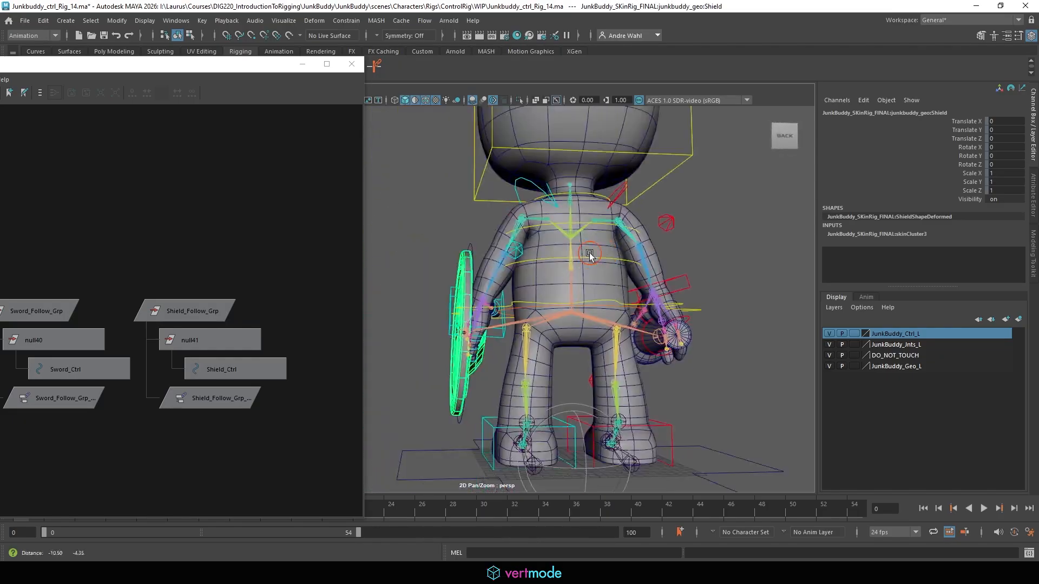
right_click_drag(514, 317, 546, 320, "alt")
left_click(514, 341)
left_click(507, 341)
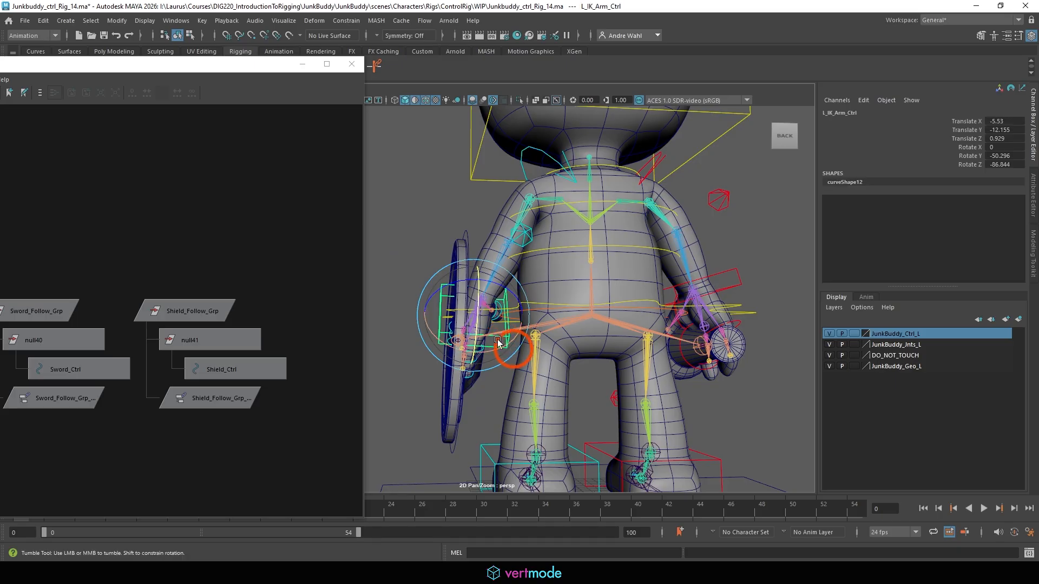
left_click_drag(498, 339, 496, 336, "alt")
key("w")
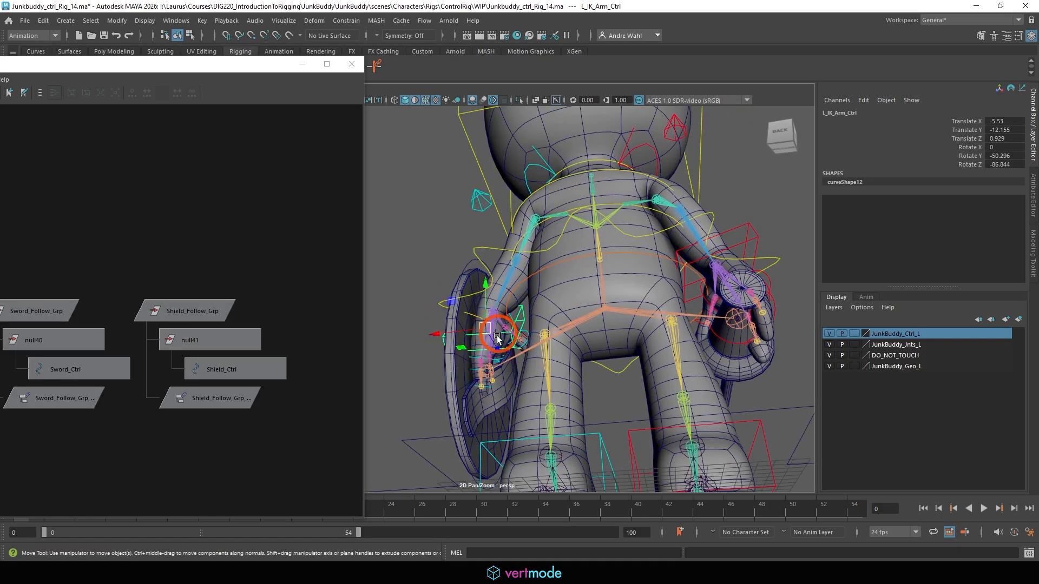
Step: Move and rotate Shield_Ctrl closer to the left forearm
left_click(449, 413)
left_click_drag(489, 373, 550, 308)
key("e")
key("w")
key("e")
left_click(406, 377)
Step: Fit Shield_Ctrl against the left forearm at about X 21.4, Y 30.7, Z 0.4, with rotation about 1.6, 30.9, 3.1
left_click_drag(406, 377, 717, 349, "alt")
left_click_drag(503, 308, 580, 309, "alt")
left_click(568, 302)
left_click(534, 375)
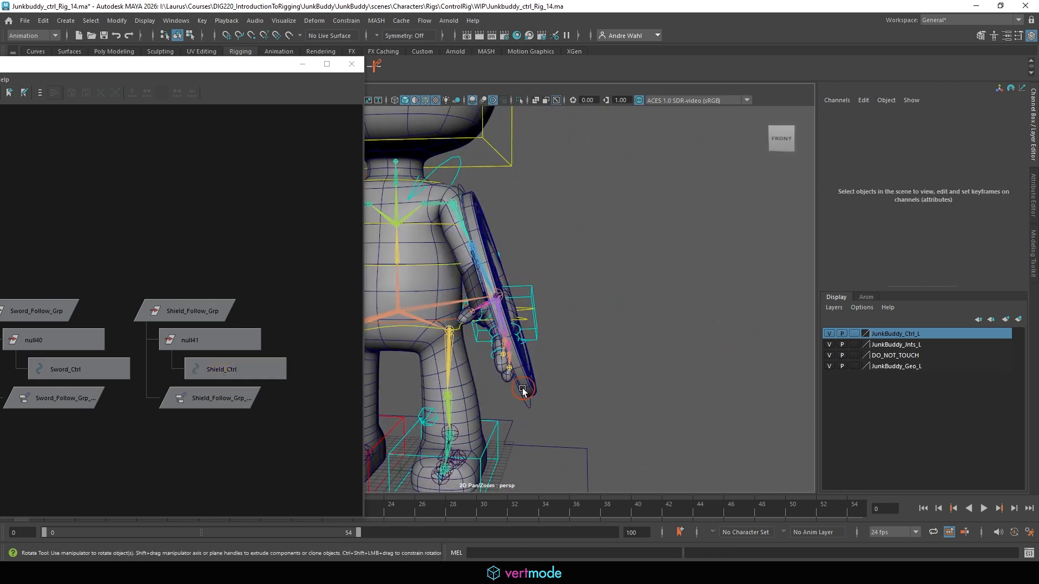
left_click(530, 379)
key("w")
left_click_drag(509, 290, 538, 340)
left_click_drag(572, 303, 443, 294, "alt")
left_click(499, 299)
key("e")
left_click(509, 264)
left_click_drag(444, 294, 406, 326, "alt")
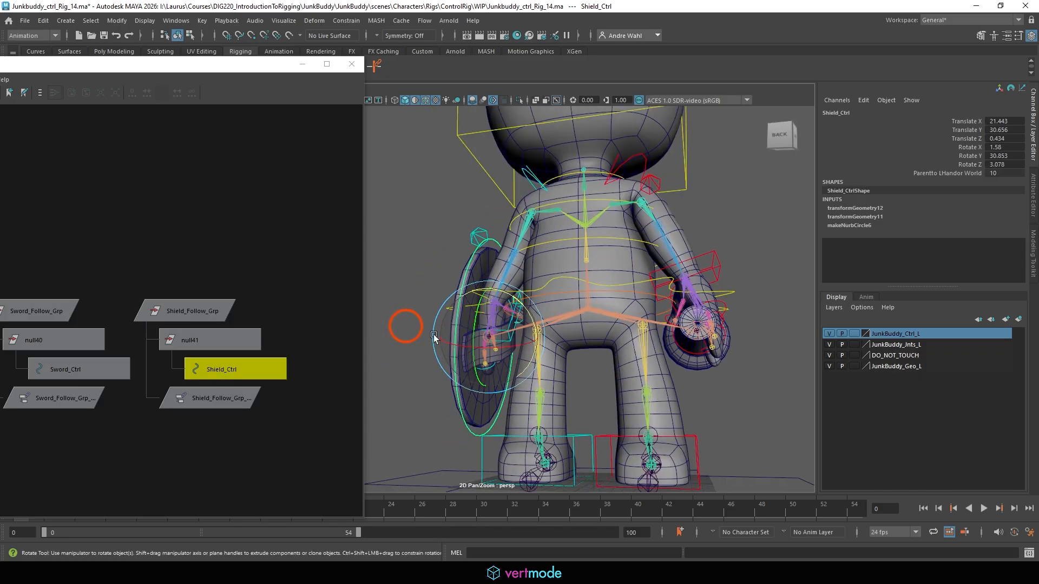
Step: Shift Shield_Ctrl to about X 20.8, Y 31.6, Z 0.6 and move L_IK_Arm_Ctrl to about X -5.3, Y -7.7, Z 2.2
key("w")
left_click_drag(493, 342, 619, 323)
left_click(508, 351)
left_click(472, 305)
mouse_move(514, 298)
left_mouse_down()
mouse_move(535, 257)
mouse_move(511, 295)
mouse_move(532, 279)
mouse_move(501, 292)
left_mouse_up()
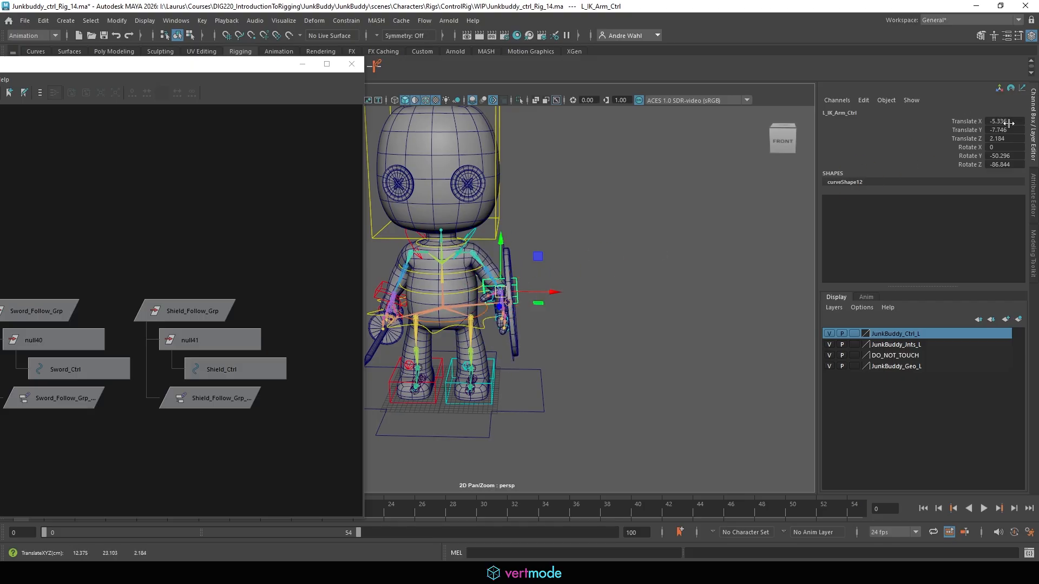
Step: Reset all translate and rotate values of L_IK_Arm_Ctrl and R_IK_Arm_Ctrl to 0
left_click(1003, 165, "shift")
key("Return")
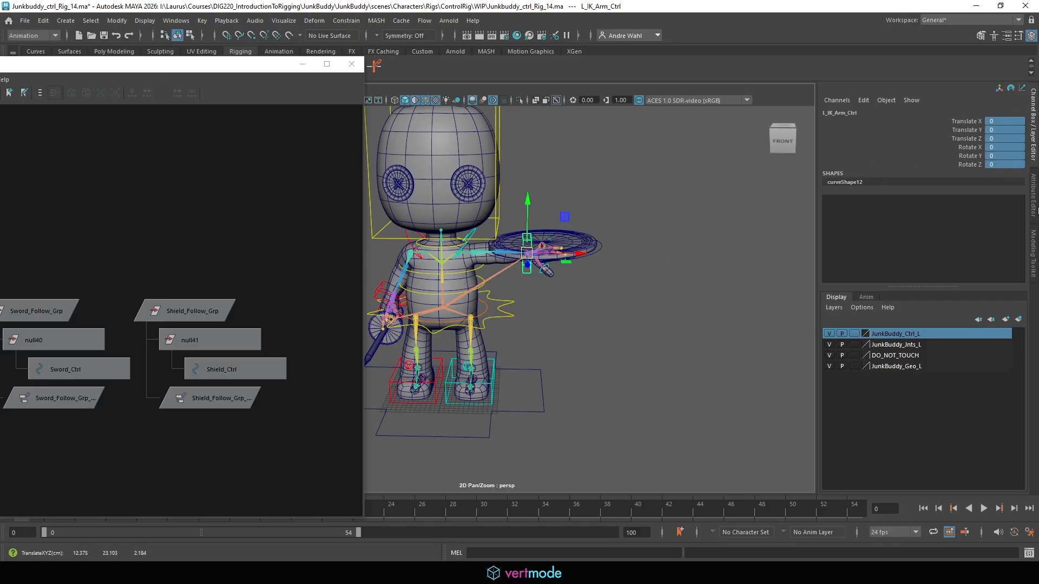
left_click(667, 250)
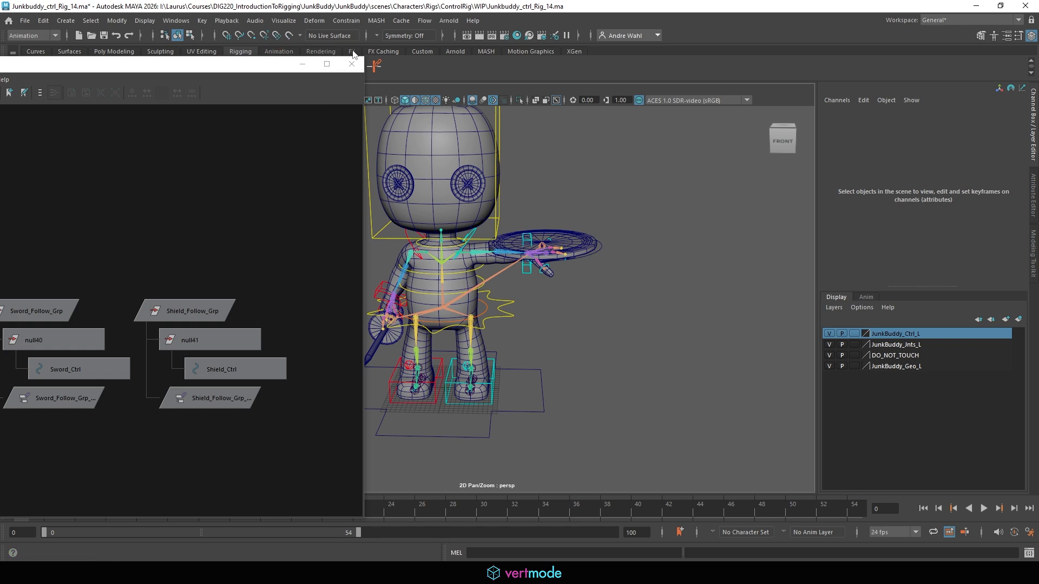
left_click(378, 292)
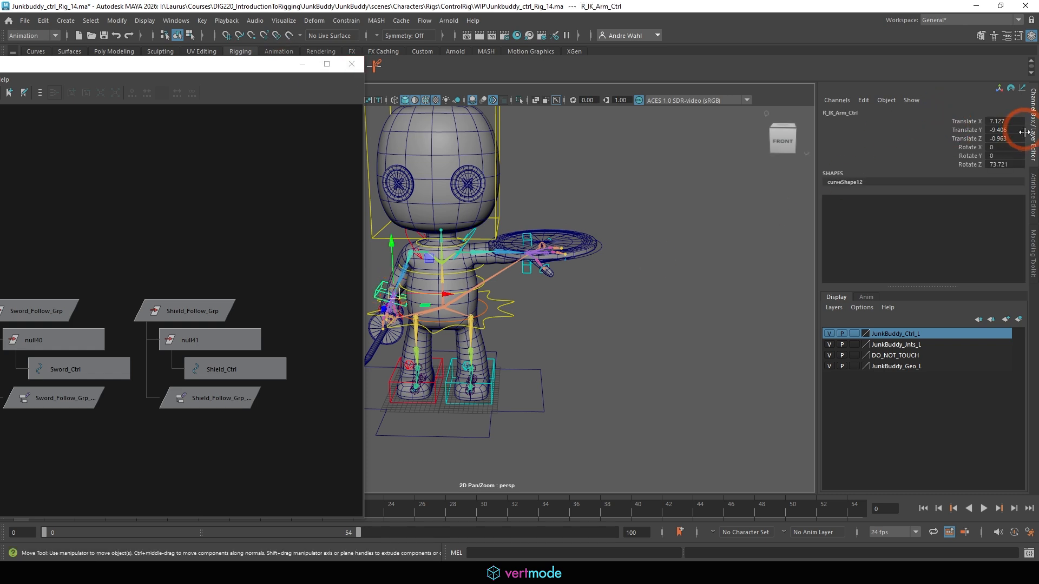
left_click_drag(1007, 122, 1009, 164)
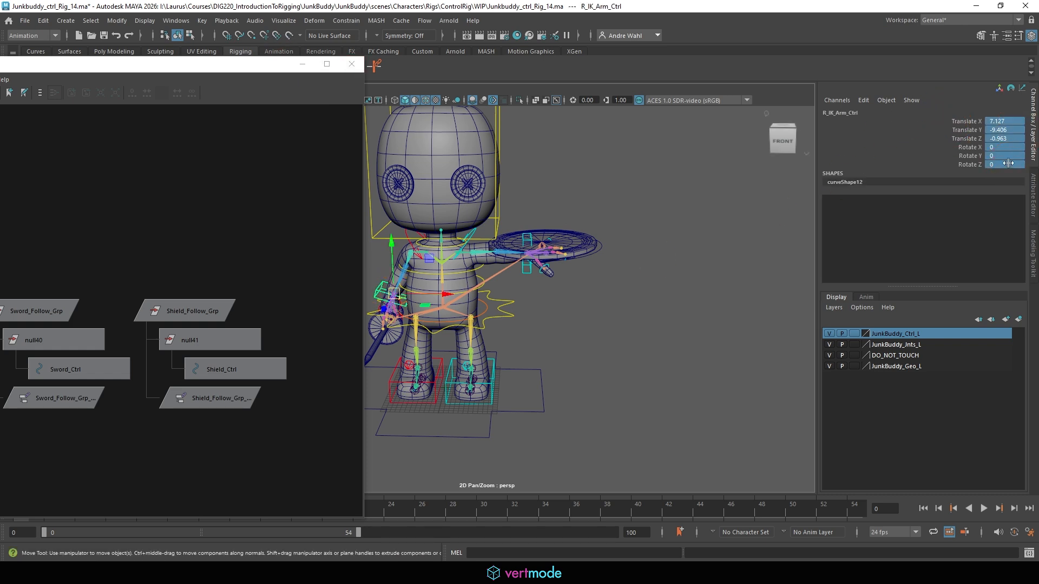
type("0")
key("Return")
Step: Enable drawing overrides on Shield_Ctrl with an RGB cyan colour and save the scene
left_click(580, 250)
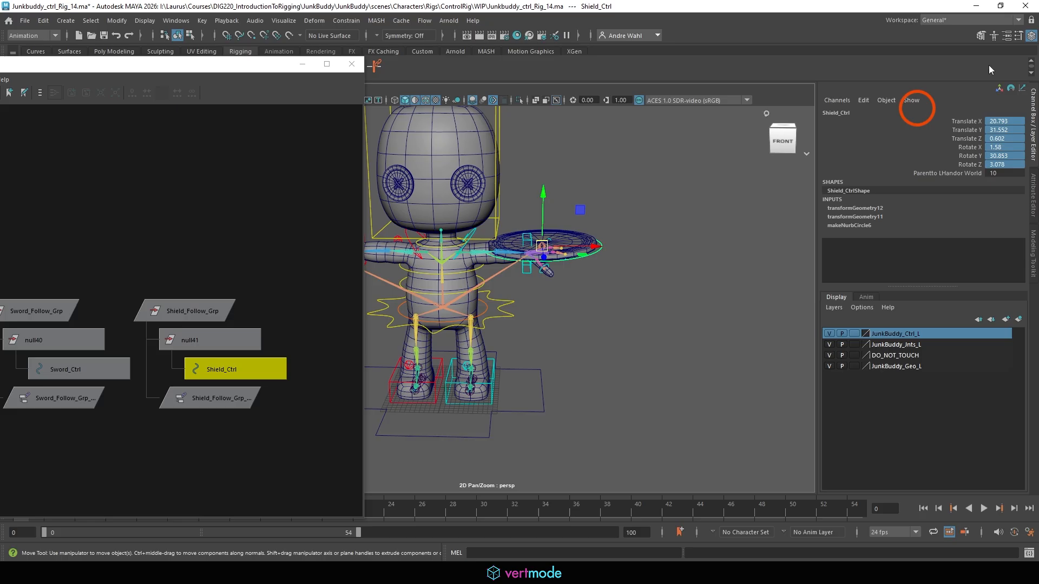
left_click(1006, 36)
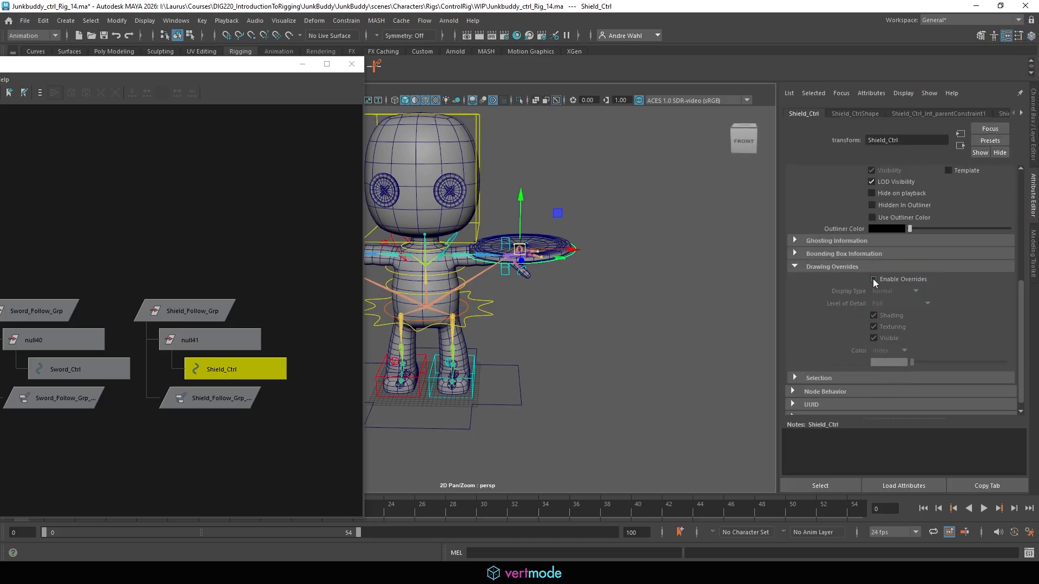
left_click(874, 280)
left_click(890, 351)
left_click(886, 367)
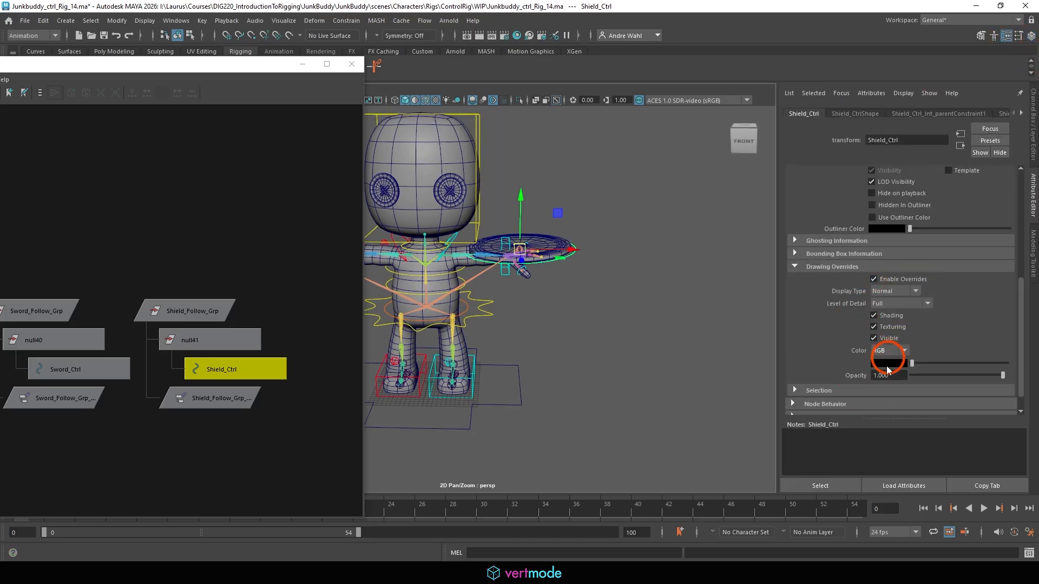
left_click(881, 364)
left_click(875, 336)
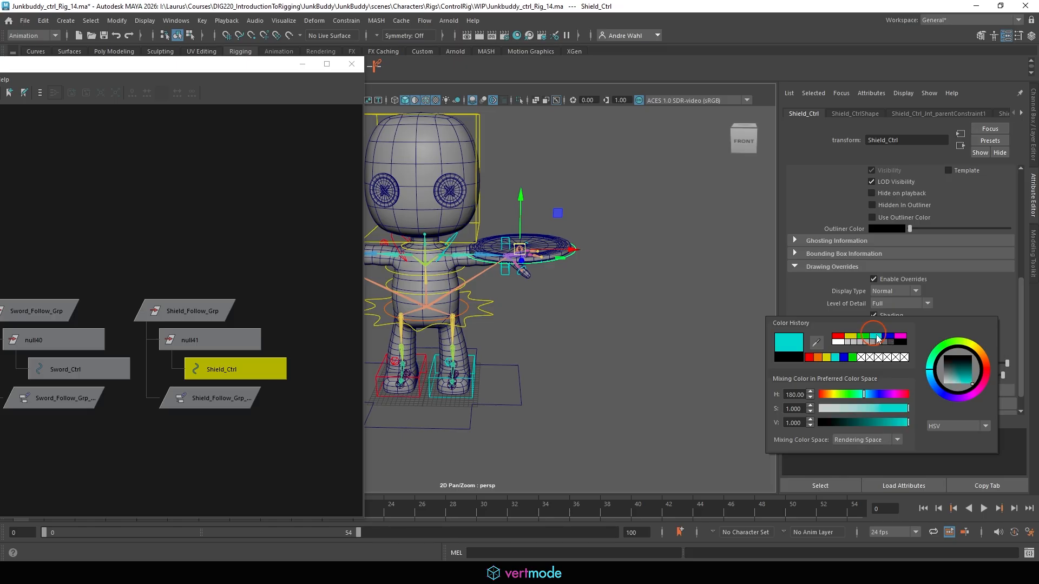
left_click(438, 236)
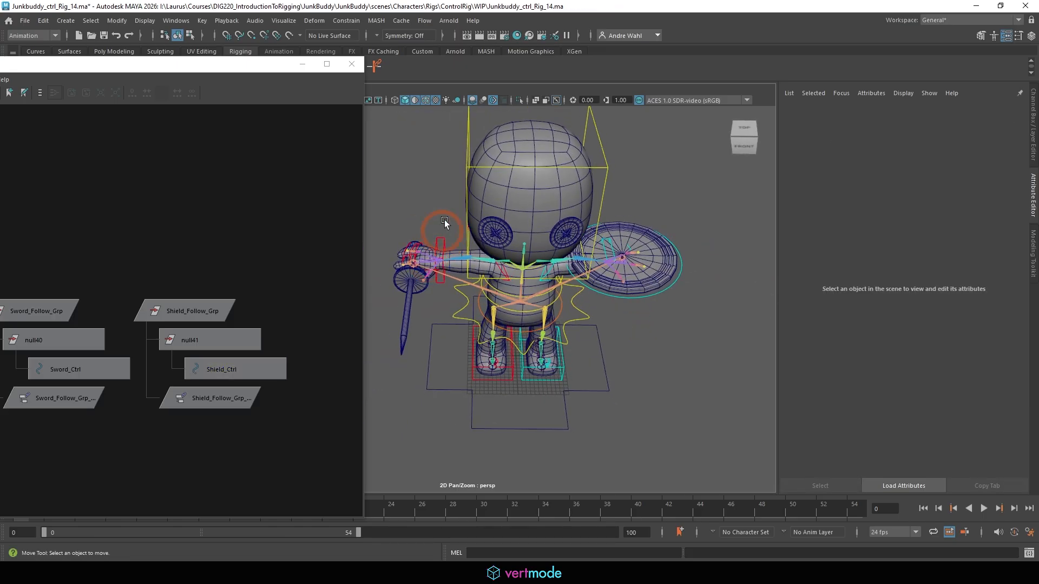
key("ctrl+s")
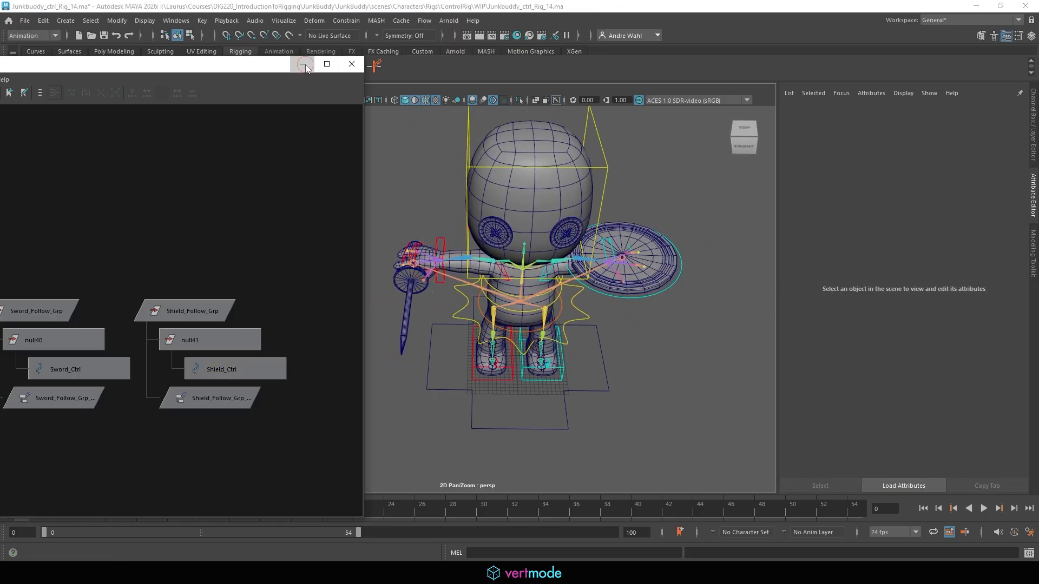
Step: Minimize the node hierarchy window and set Sword_Ctrl's Translate X, Y and Z to 0
left_click(303, 64)
left_click_drag(390, 215, 378, 239, "alt")
left_click(385, 228)
left_click(1033, 72)
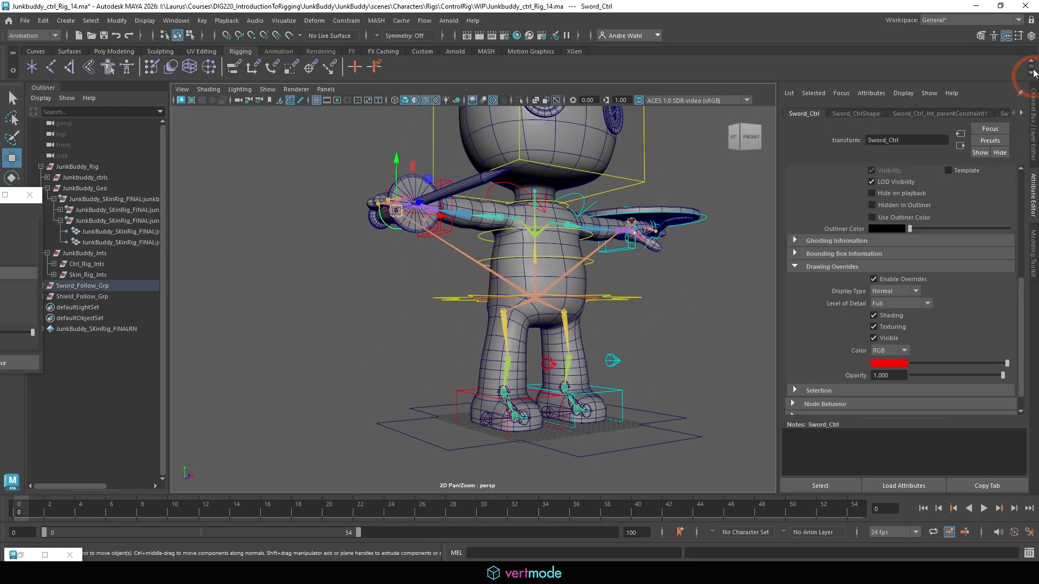
left_click(1032, 36)
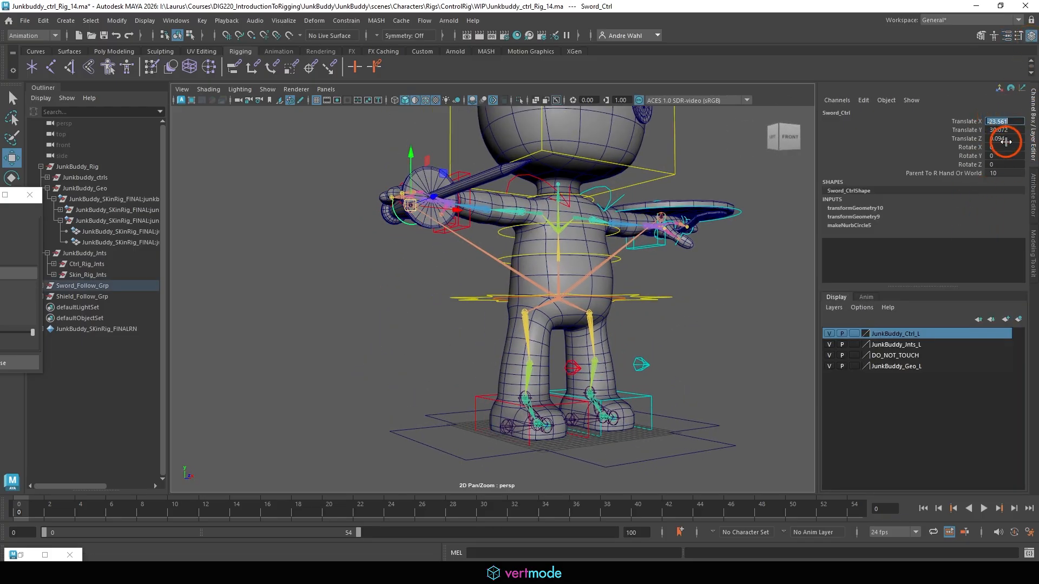
left_click(1002, 139, "shift")
type("0")
key("Return")
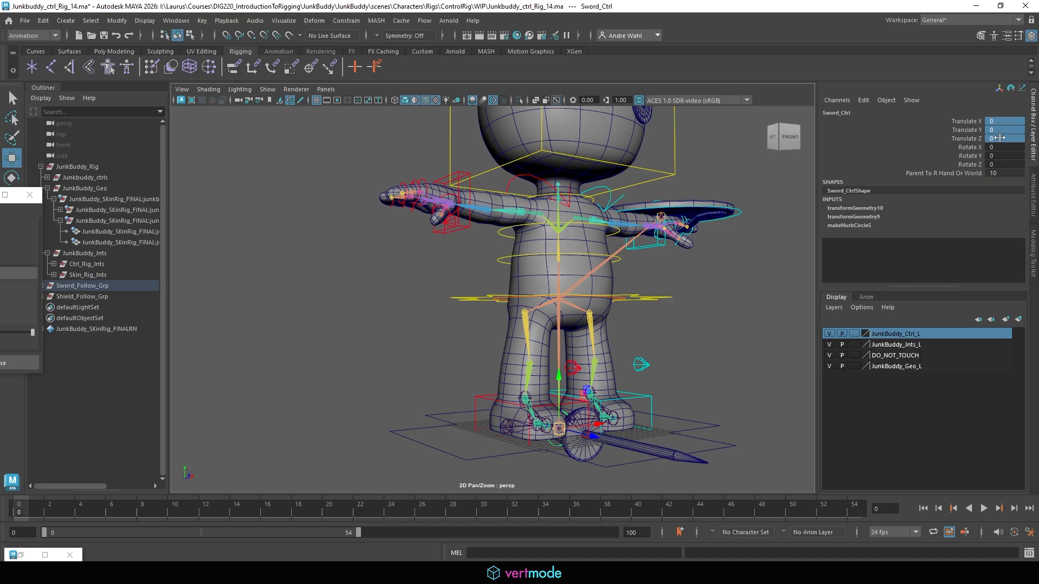
Step: Set Shield_Ctrl's translate, rotate and Parentto LHandor World values to 0
left_click(766, 207)
left_click(736, 212)
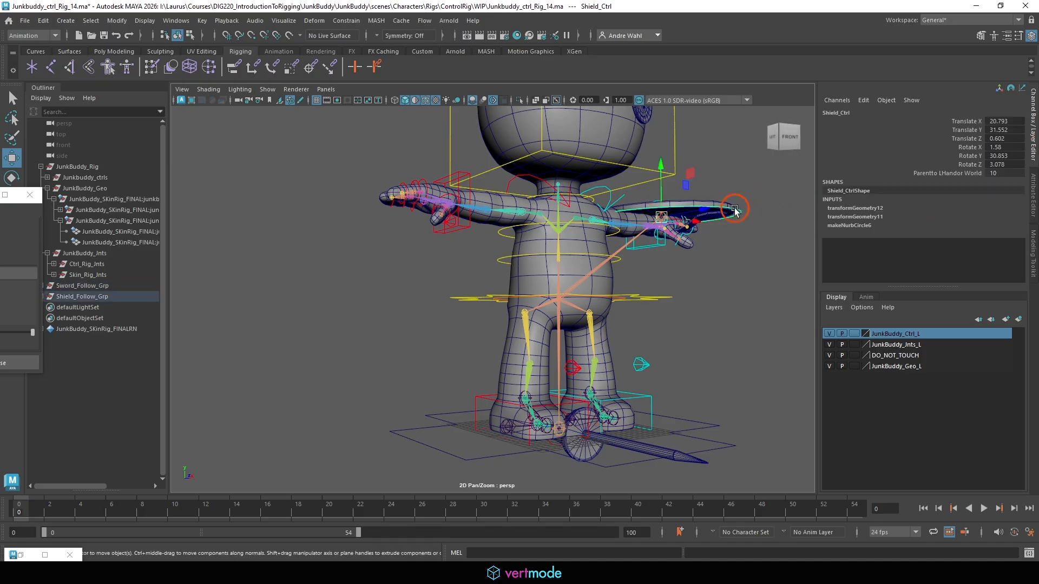
left_click(999, 121)
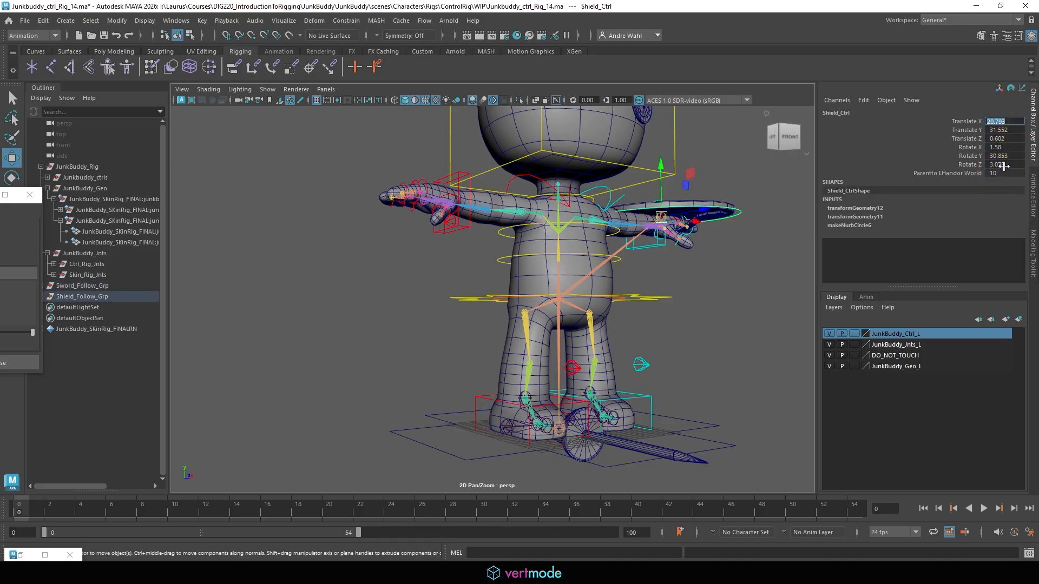
left_click(999, 174, "shift")
key("Return")
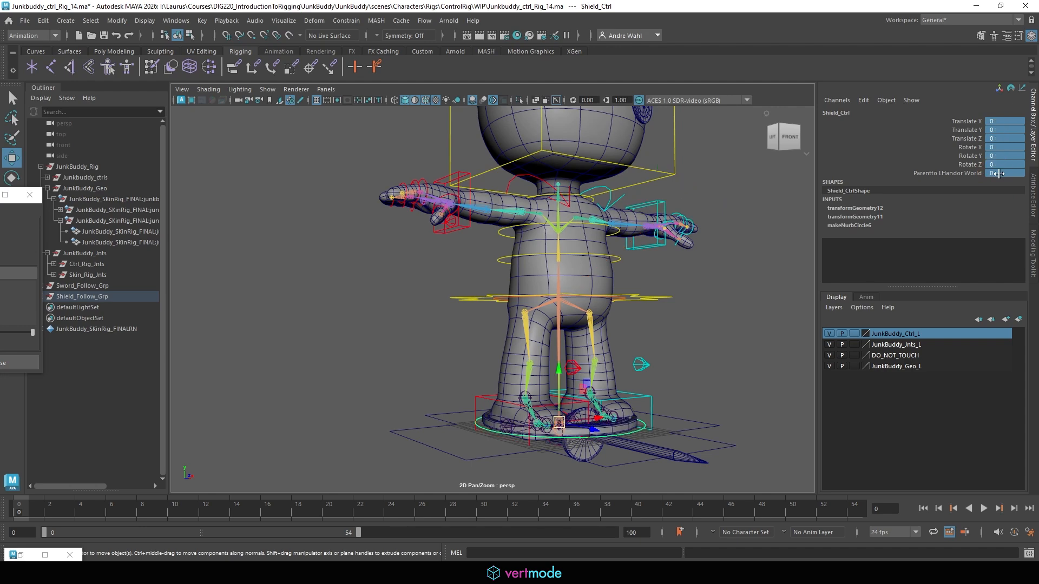
scroll(560, 312, "down", 5)
left_click_drag(560, 313, 554, 376, "alt")
scroll(554, 375, "up", 3)
right_click_drag(554, 376, 557, 377, "alt")
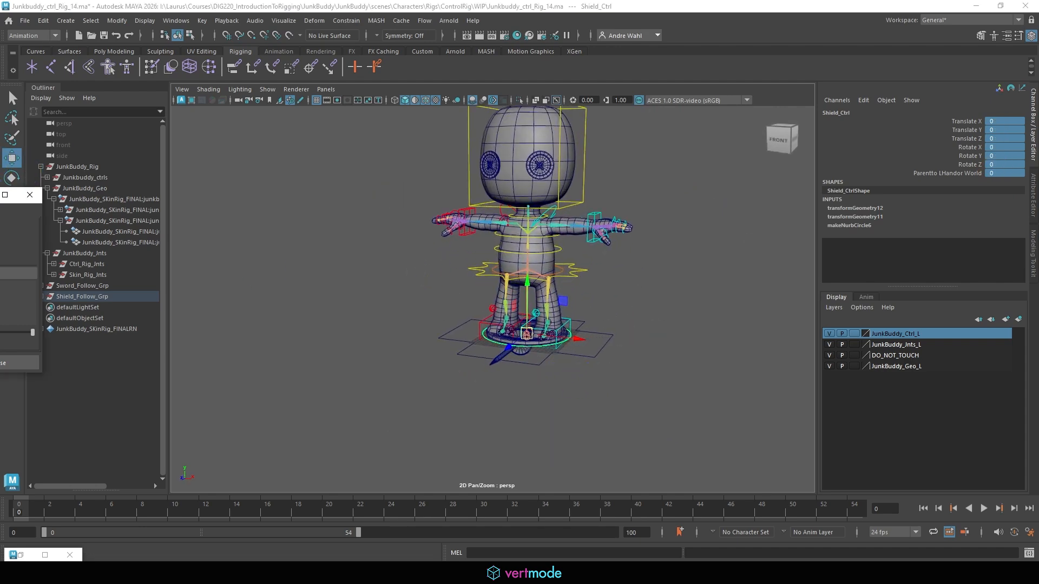
Step: Restore the node hierarchy window and group Shield_Follow_Grp and Sword_Follow_Grp together
mouse_move(249, 573)
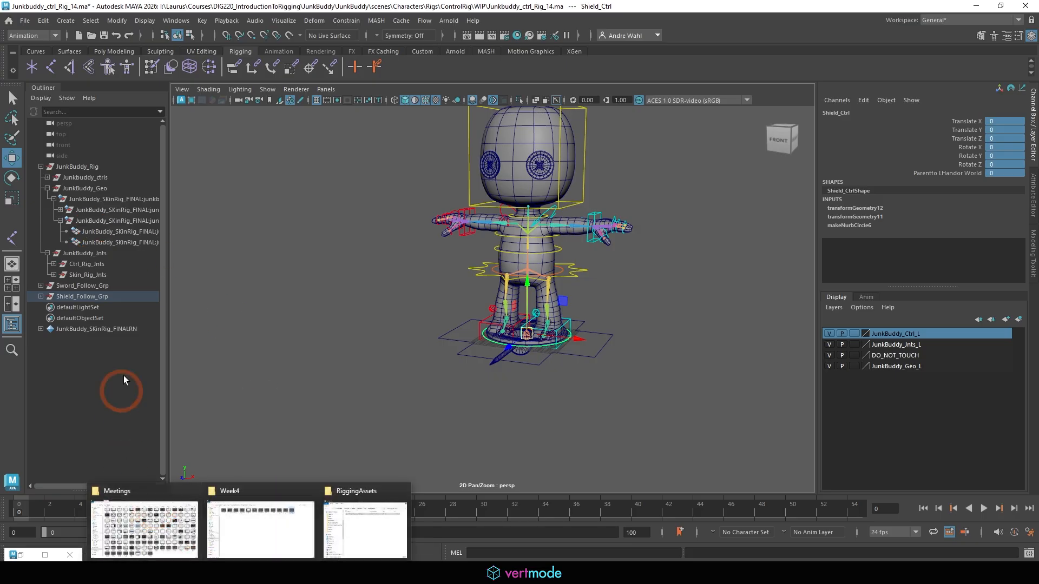
left_click(21, 556)
left_click(123, 252)
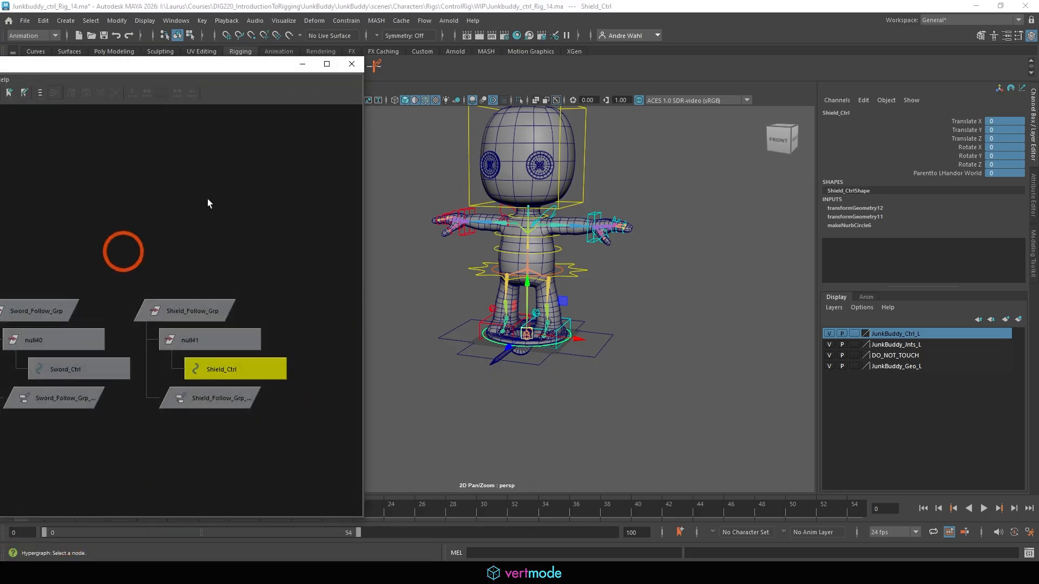
left_click(205, 311)
left_click(49, 308, "shift")
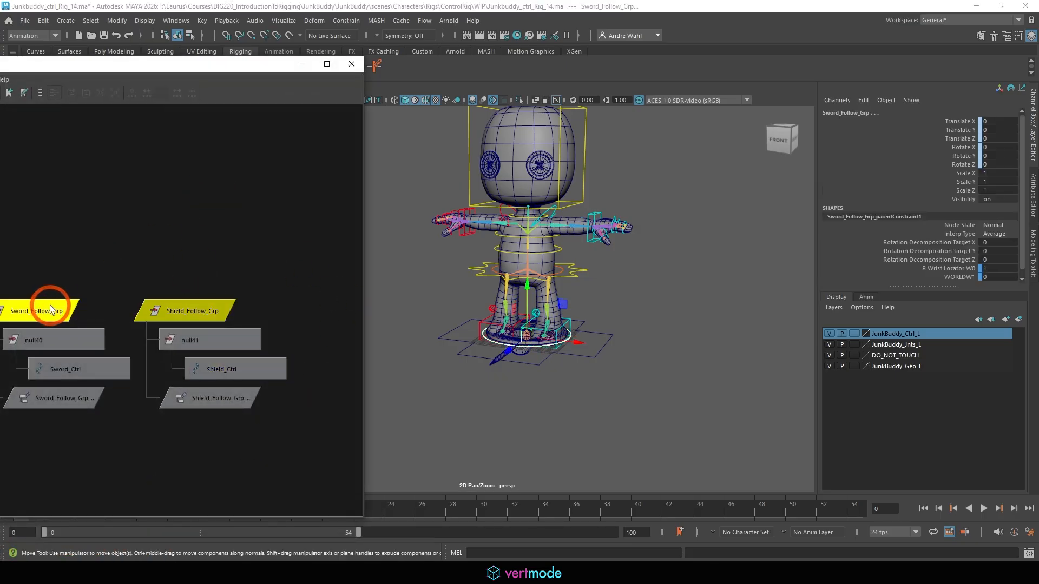
key("ctrl+g")
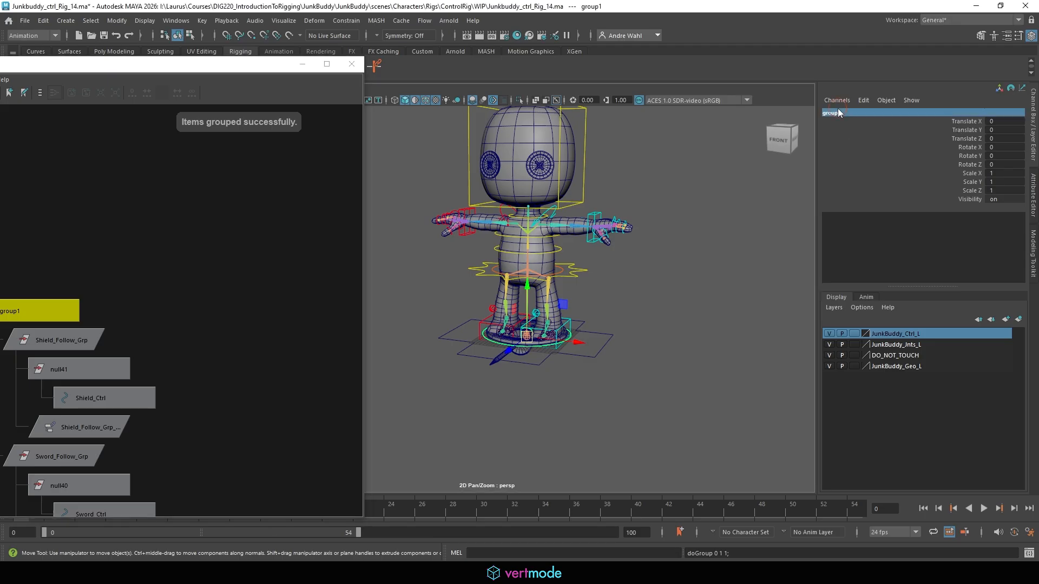
Step: Rename the new group holding both follow groups as Weapons
left_click(838, 111)
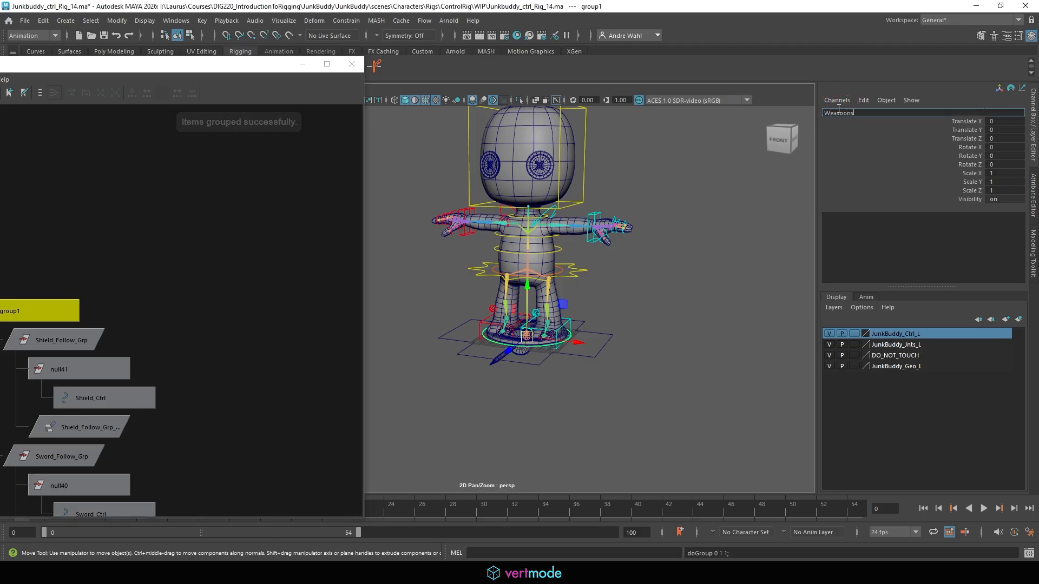
key("BackSpace")
key("BackSpace")
key("BackSpace")
key("BackSpace")
key("BackSpace")
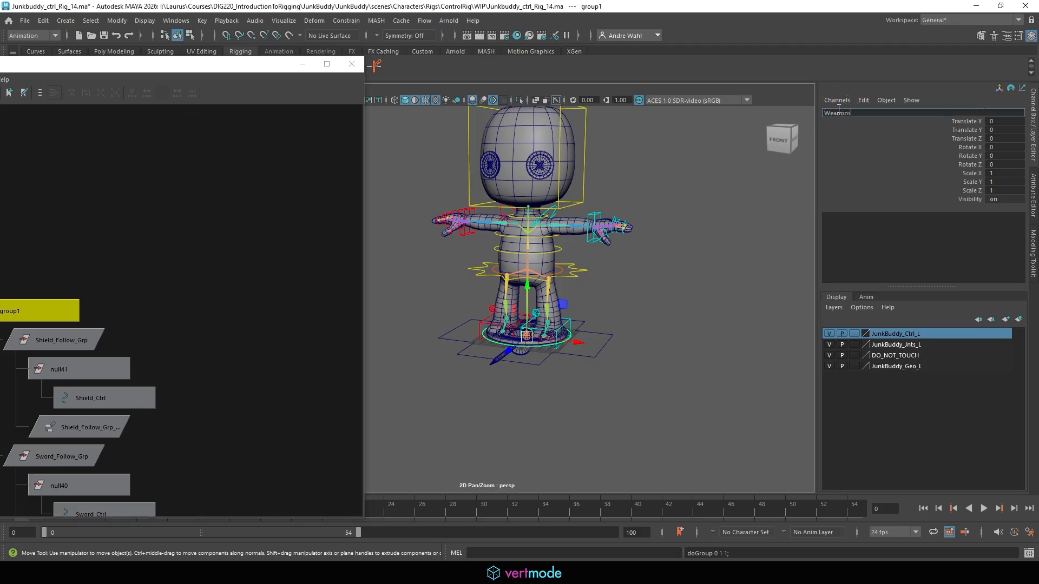
key("Return")
Step: Parent the Weapons group under Junkbuddy_placement_ctrl and minimize the node hierarchy window
left_click(593, 332)
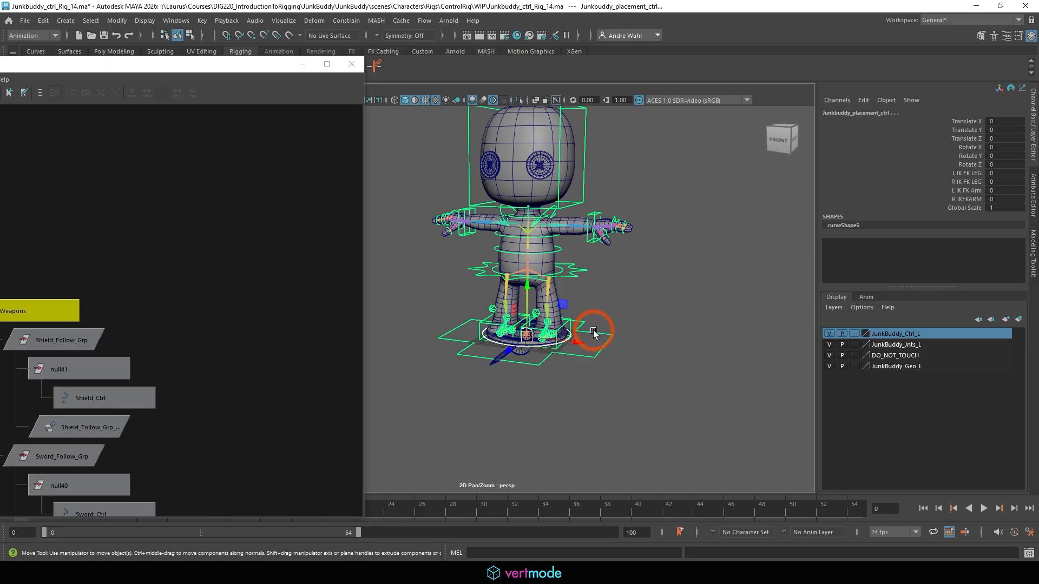
key("p")
left_click(302, 64)
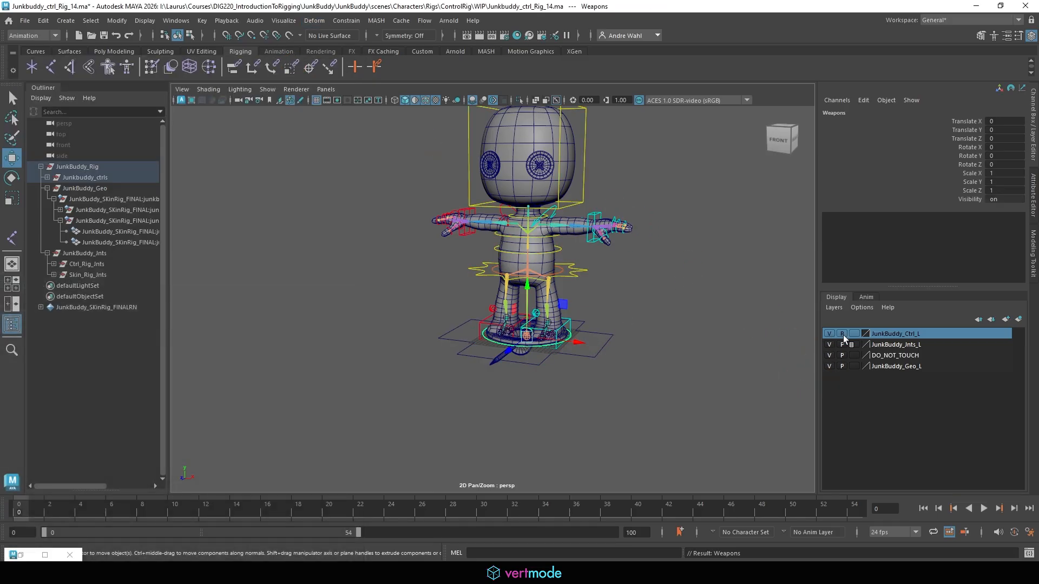
Step: Set the DO_NOT_TOUCH layer to reference display, hide it, and clear the selection
left_click(855, 355)
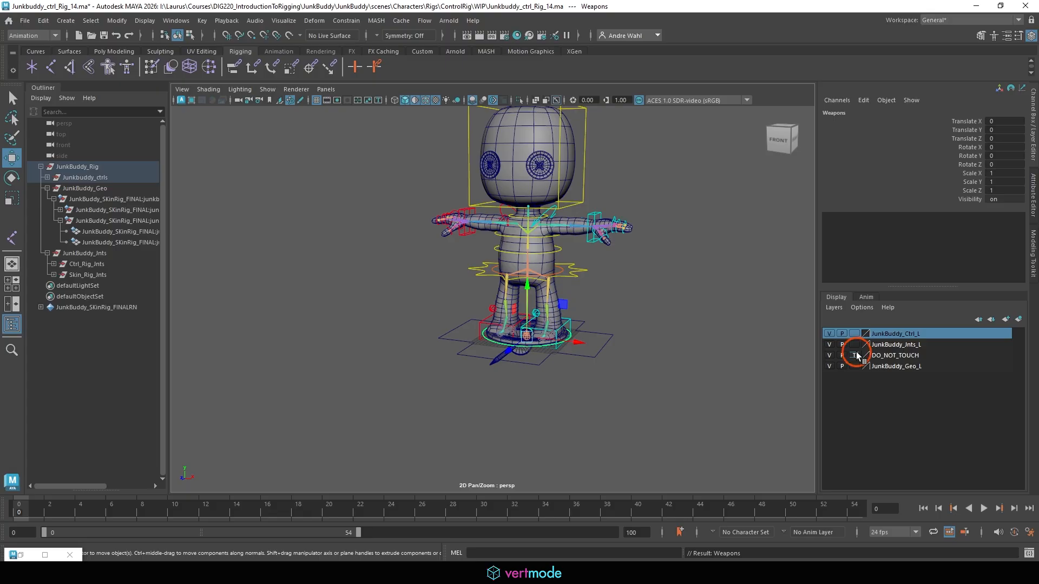
left_click(855, 356)
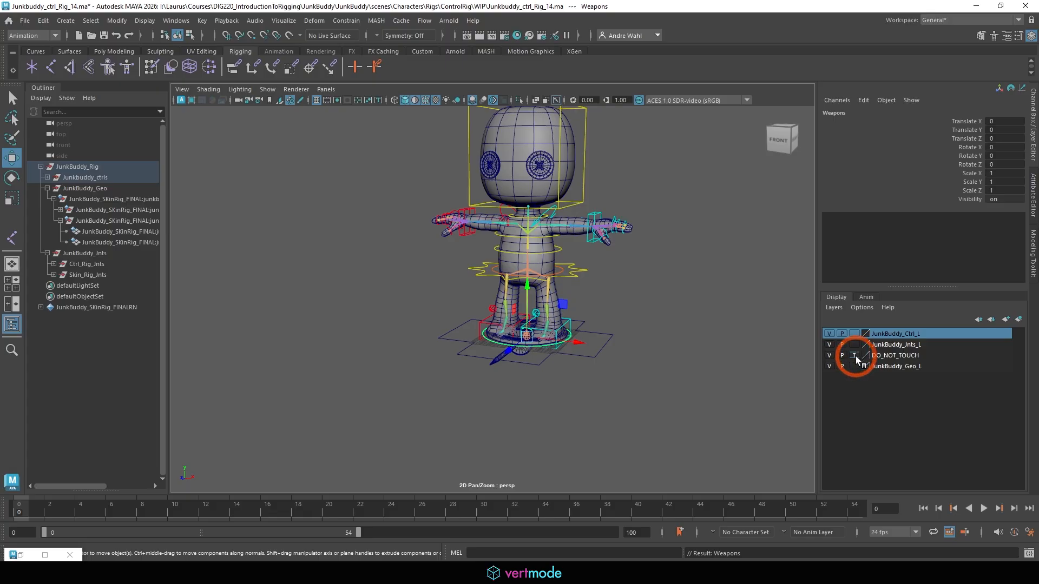
left_click(829, 355)
scroll(597, 346, "up", 4)
left_click(596, 340)
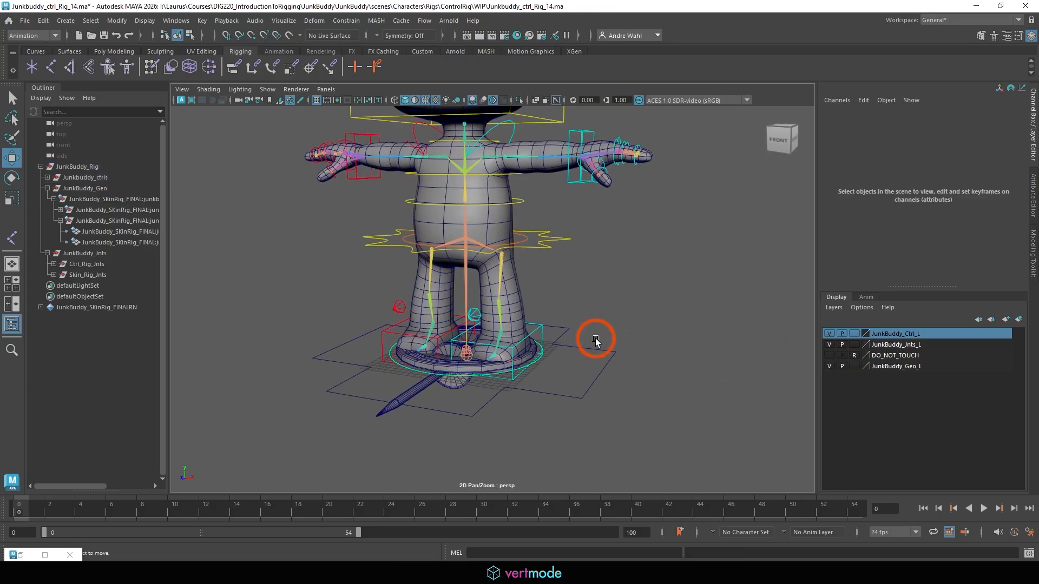
Step: Set the JunkBuddy_Jnts_L layer to reference display and hide it
left_click(829, 344)
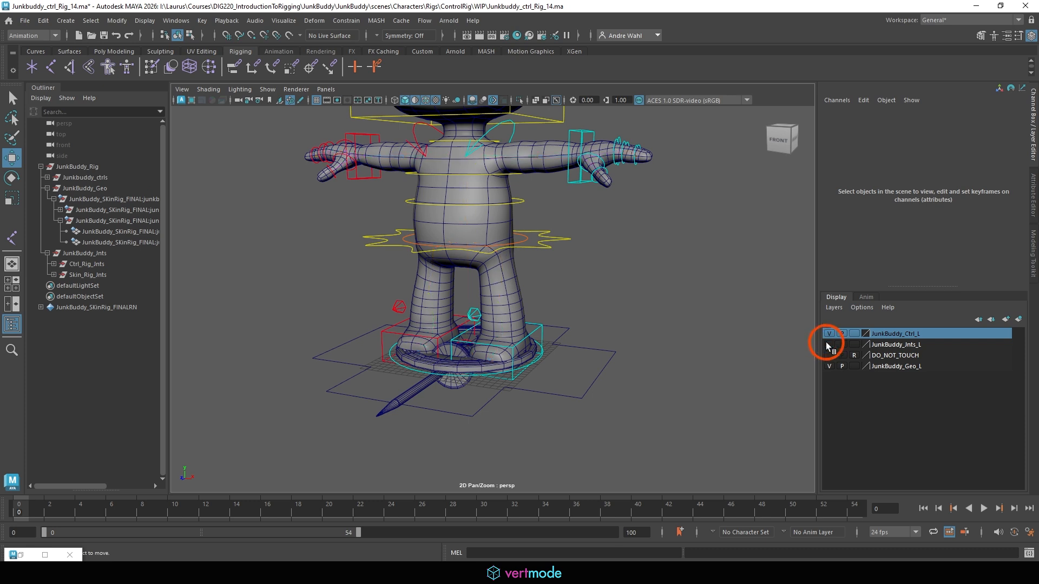
left_click(829, 345)
left_click(855, 345)
left_click(854, 345)
left_click(829, 345)
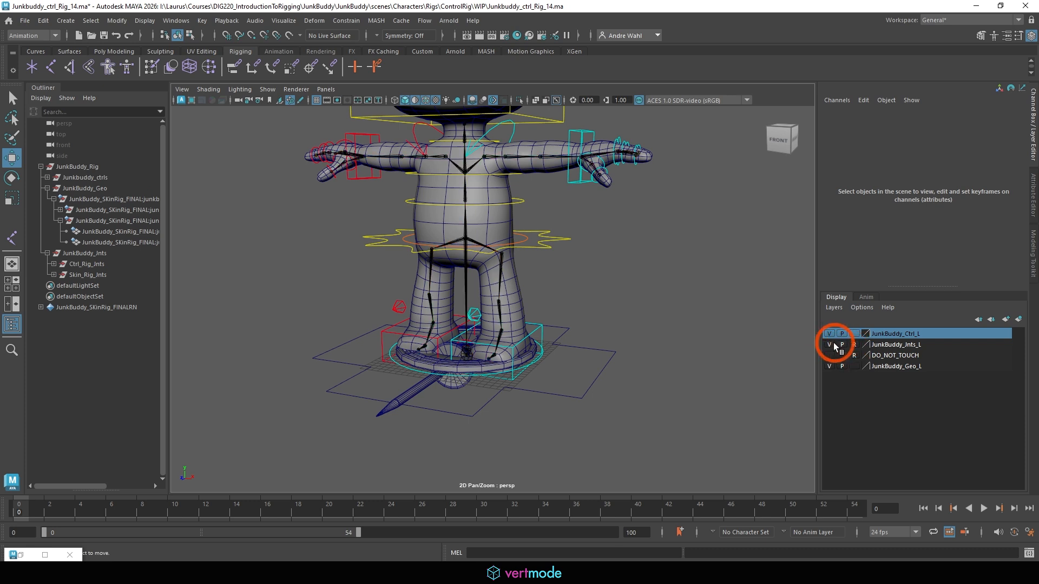
Step: Toggle the JunkBuddy_Ctrl_L and JunkBuddy_Geo_L layers off and back on to check what each one contains
left_click(829, 334)
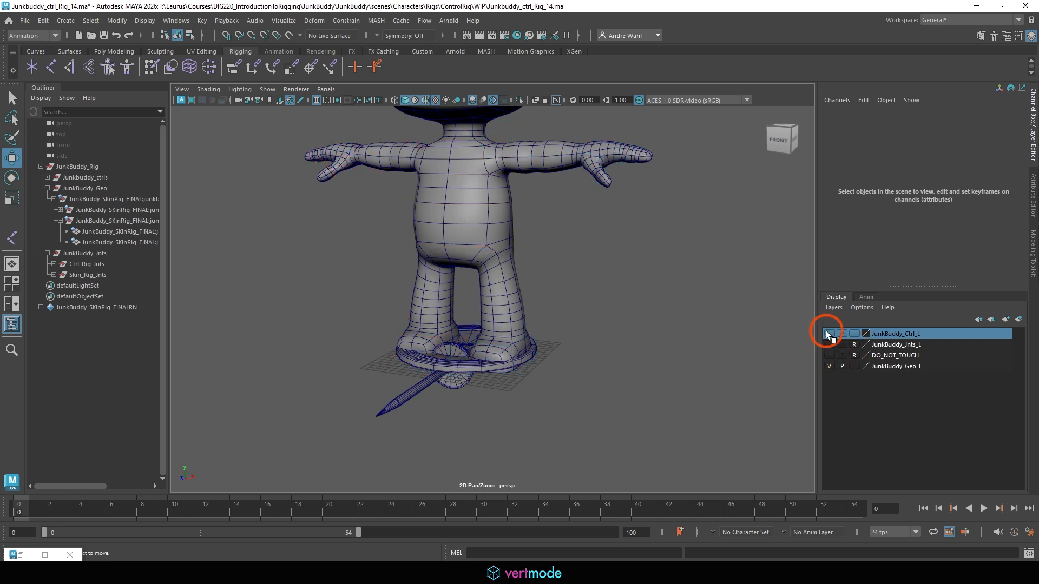
left_click(829, 334)
left_click(829, 366)
left_click(830, 367)
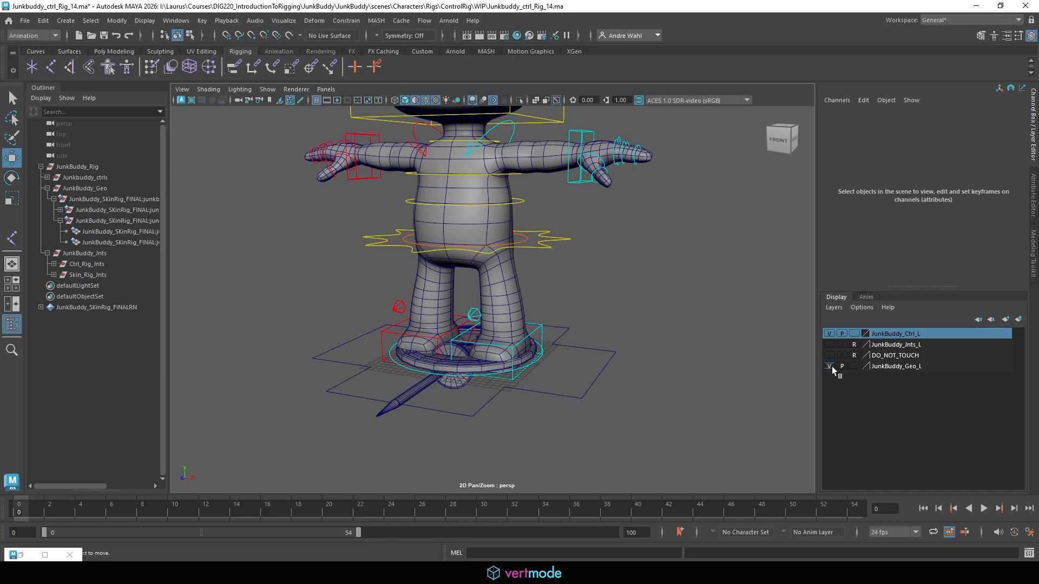
Step: Add a keyable Boolean attribute named Weapons_On_Off to Junkbuddy_placement_ctrl and close the attribute dialog
left_click(565, 349)
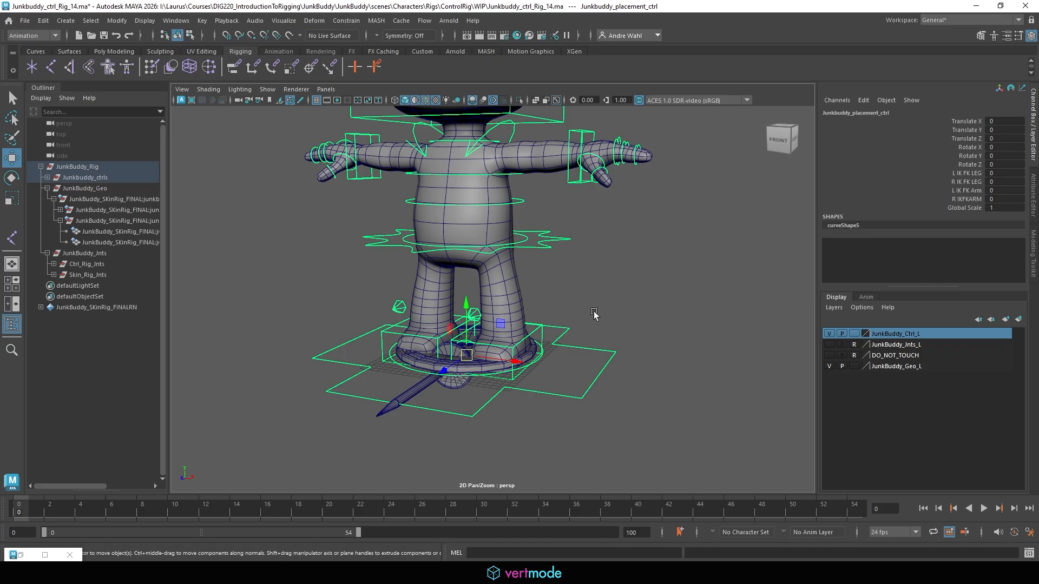
left_click(864, 100)
left_click(901, 194)
left_click(347, 169)
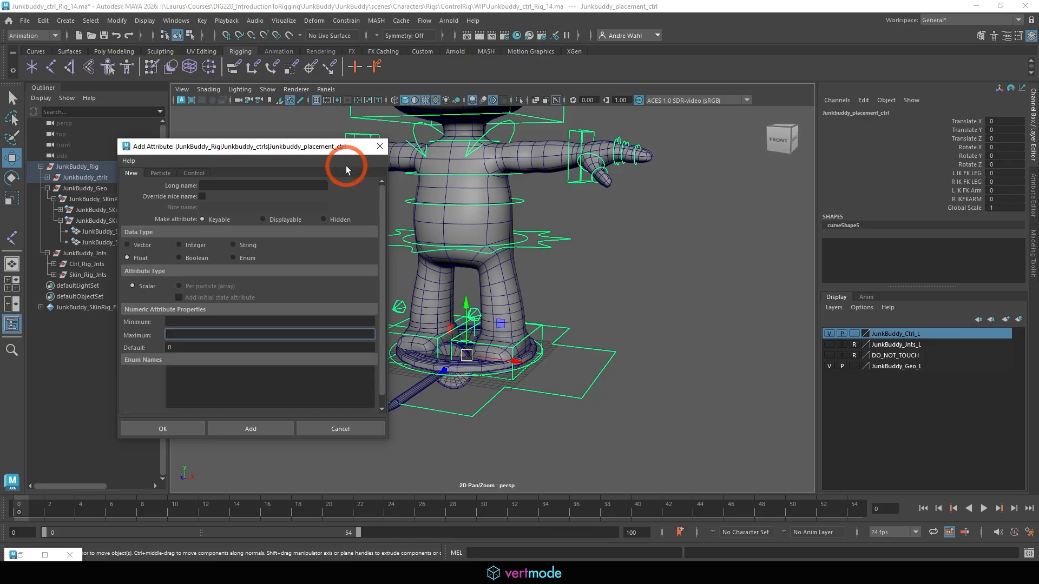
left_click(282, 184)
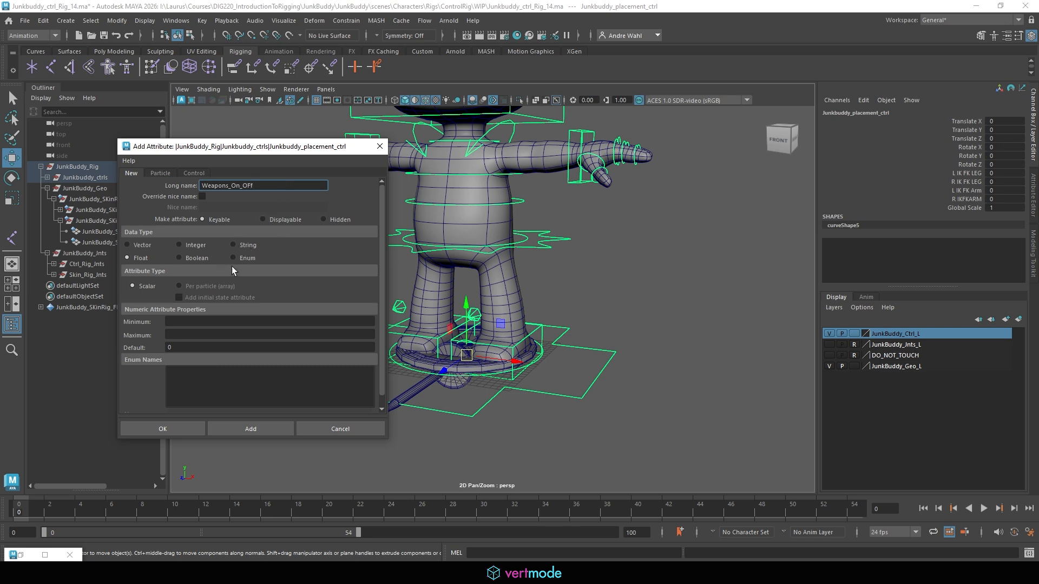
left_click(195, 258)
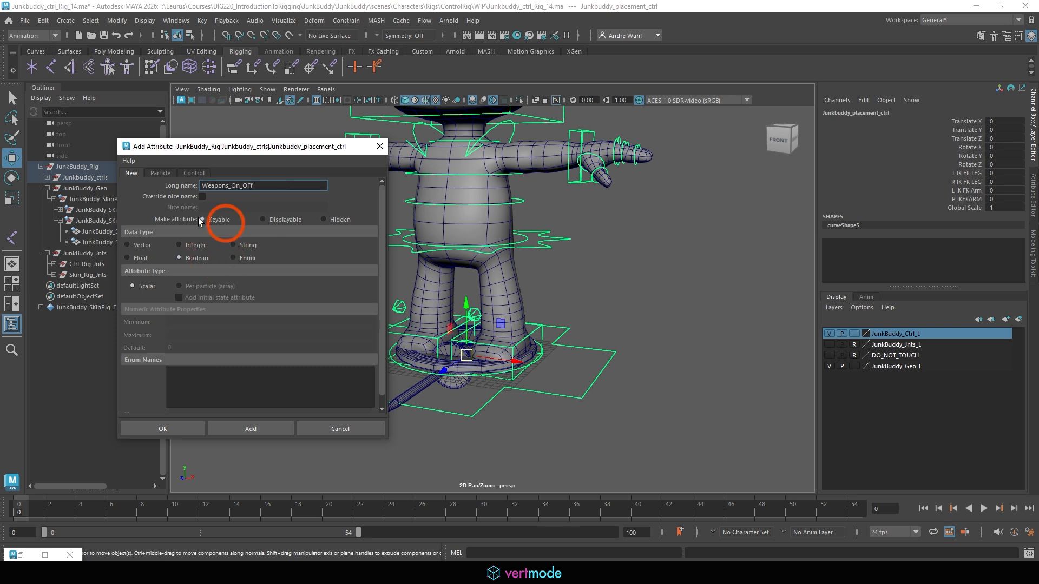
left_click(247, 429)
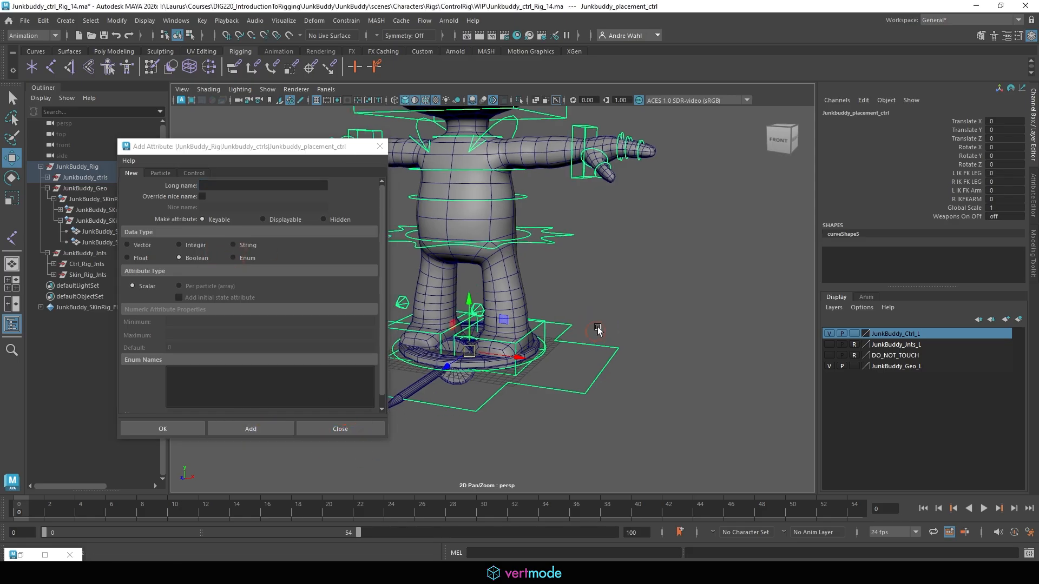
left_click(340, 432)
Step: Restore the node hierarchy window, locate the shield control in it, and select the Weapons group above it
right_click_drag(640, 289, 592, 294, "alt")
middle_click_drag(593, 293, 612, 295, "alt")
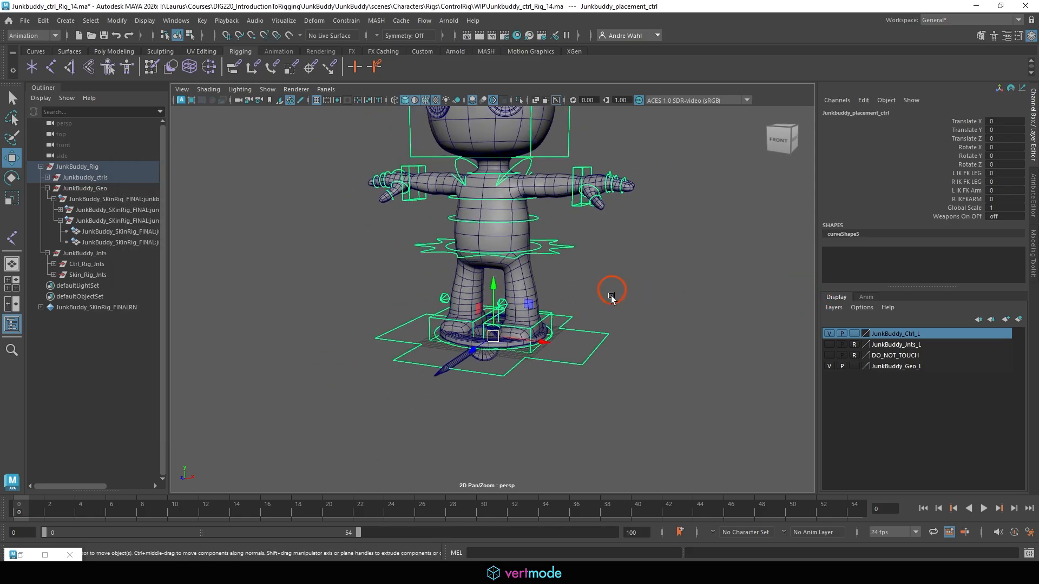
left_click_drag(612, 295, 587, 328, "alt")
right_click_drag(587, 327, 714, 332, "alt")
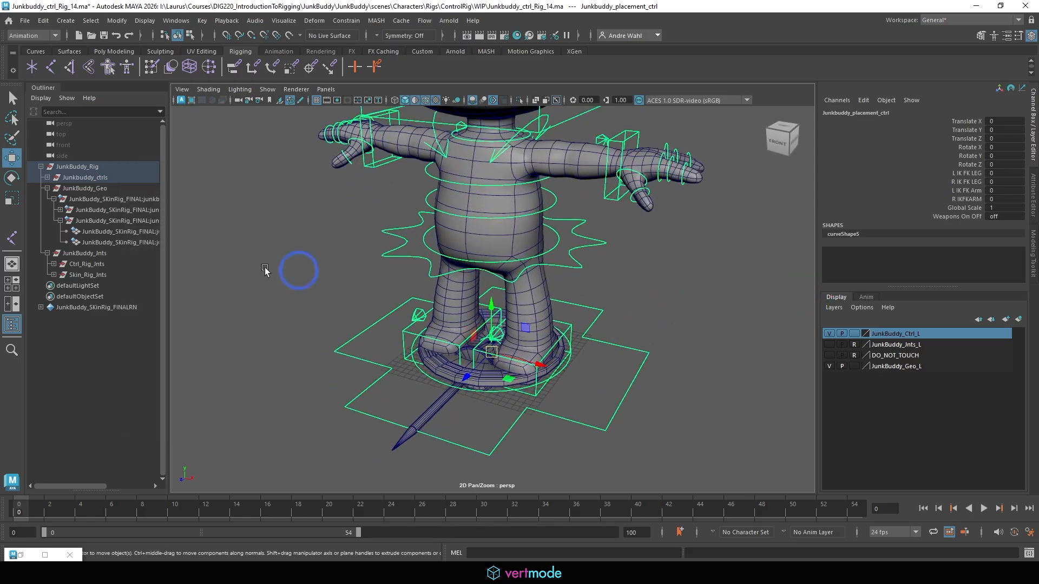
left_click(423, 374)
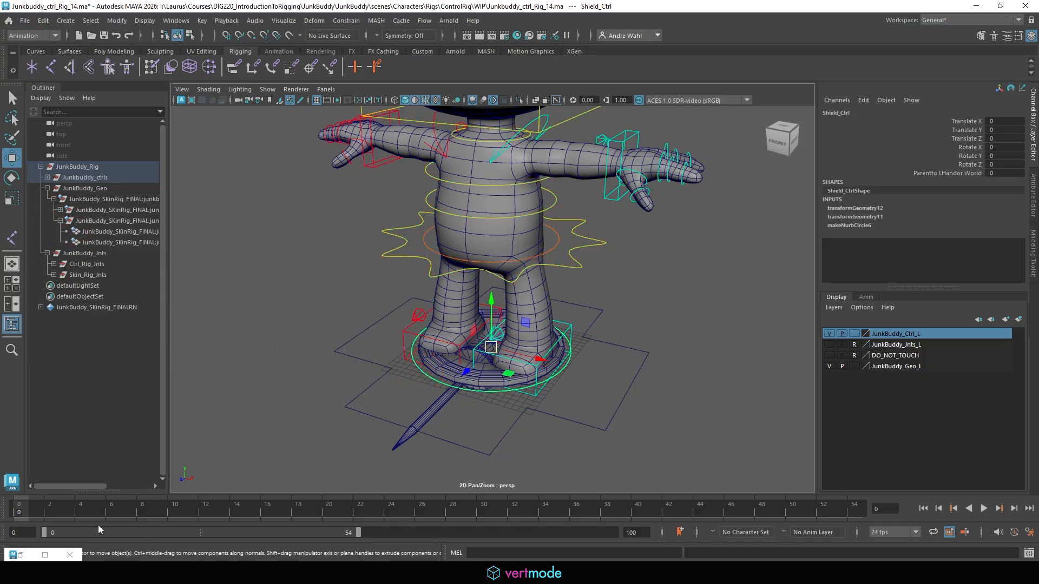
left_click(20, 555)
middle_click_drag(219, 310, 253, 261, "alt")
key("f")
right_click_drag(253, 261, 86, 232, "alt")
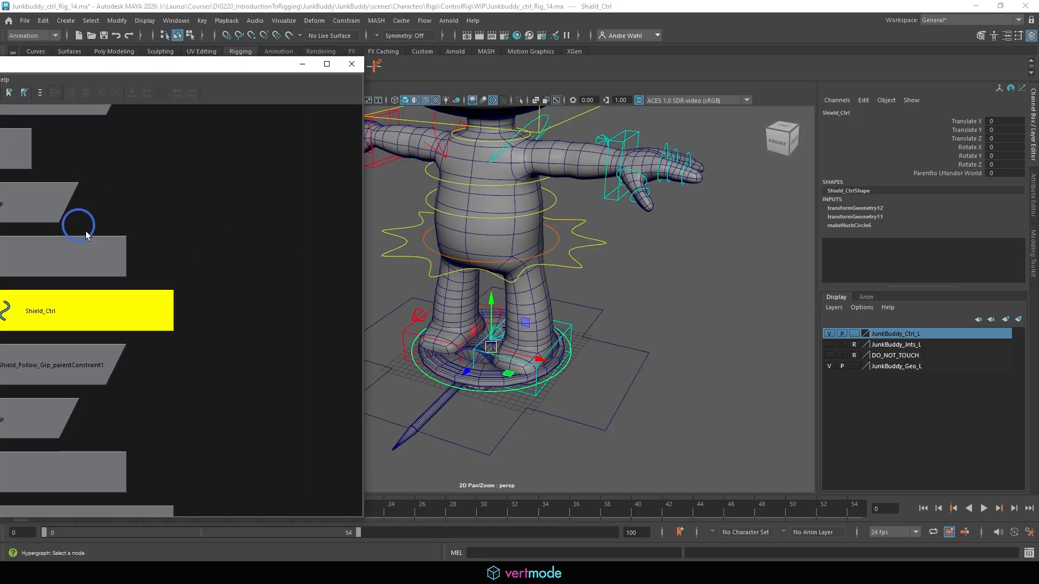
middle_click_drag(85, 232, 278, 272, "alt")
right_click_drag(278, 272, 234, 258, "alt")
left_click(233, 209)
middle_click_drag(262, 263, 211, 251, "alt")
right_click_drag(233, 247, 212, 232, "alt")
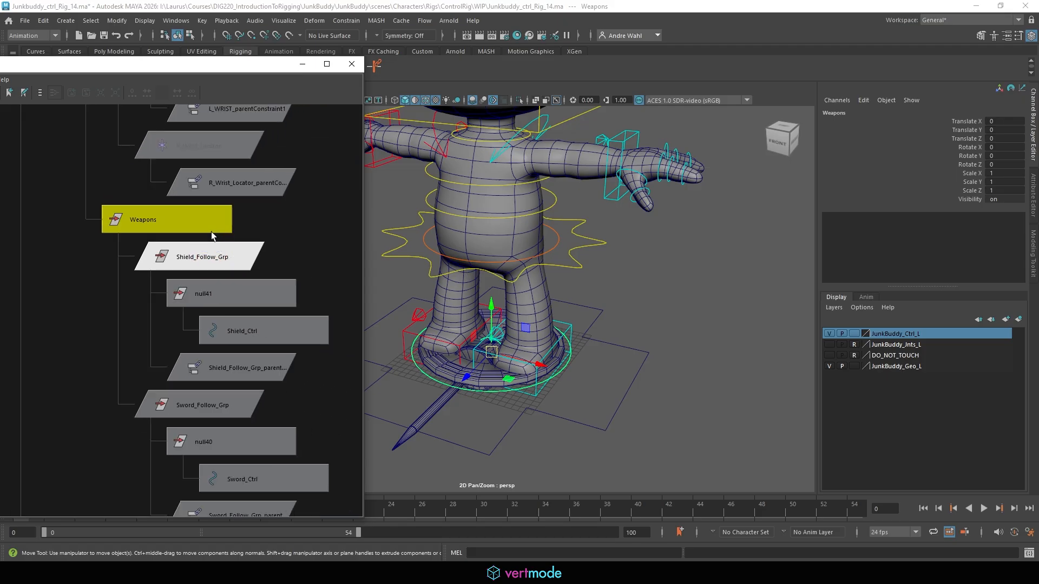
left_click_drag(187, 64, 87, 95)
left_click(170, 20)
mouse_move(203, 22)
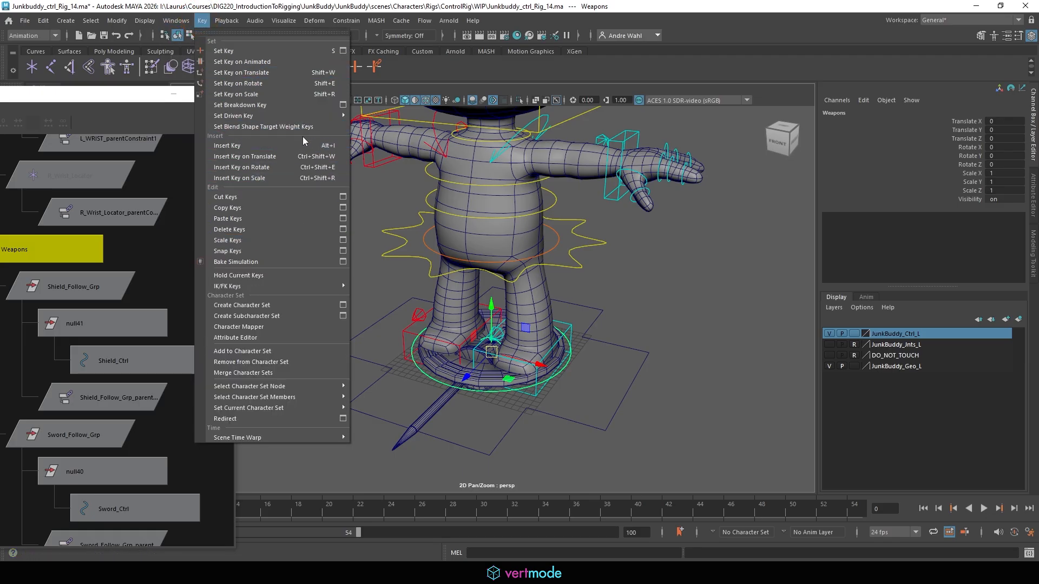
mouse_move(276, 116)
left_click(395, 116)
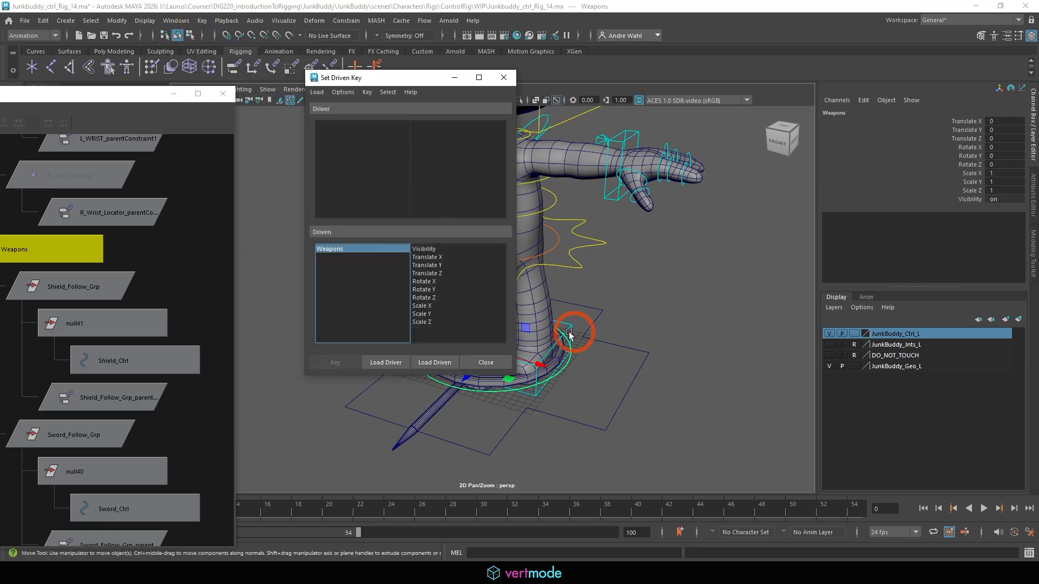
left_click(578, 426)
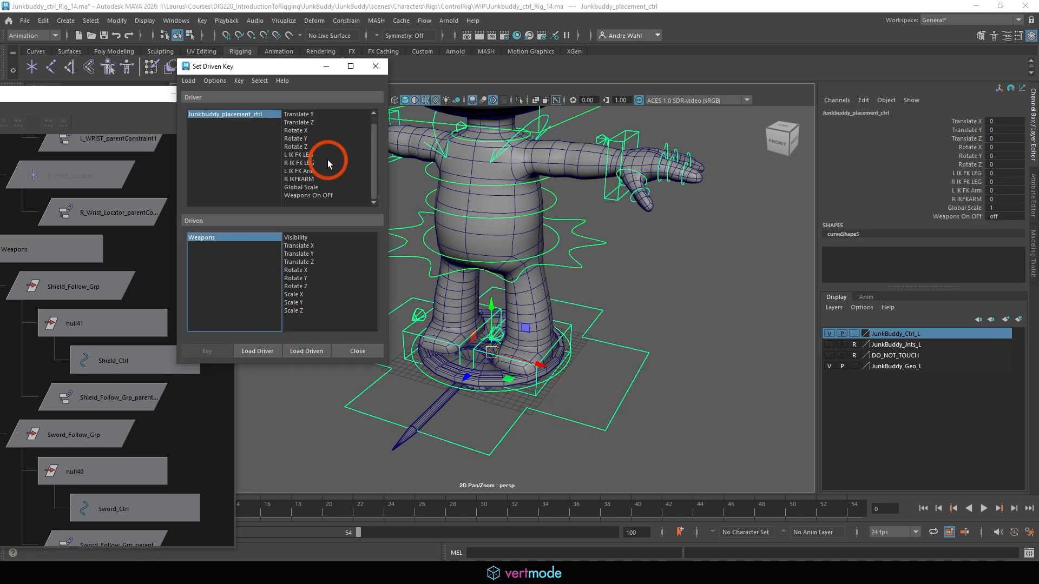
left_click(327, 197)
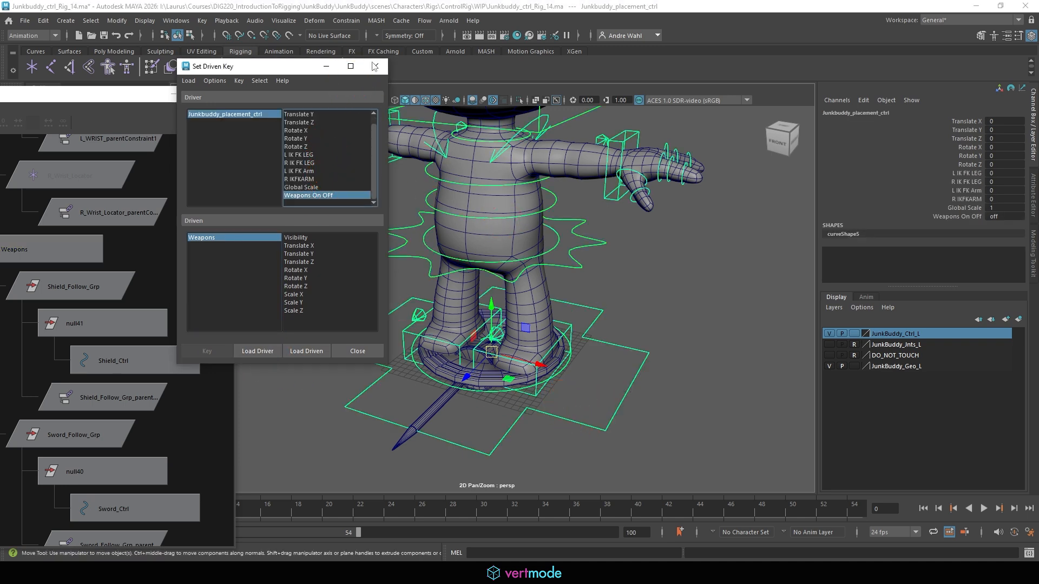
left_click(376, 66)
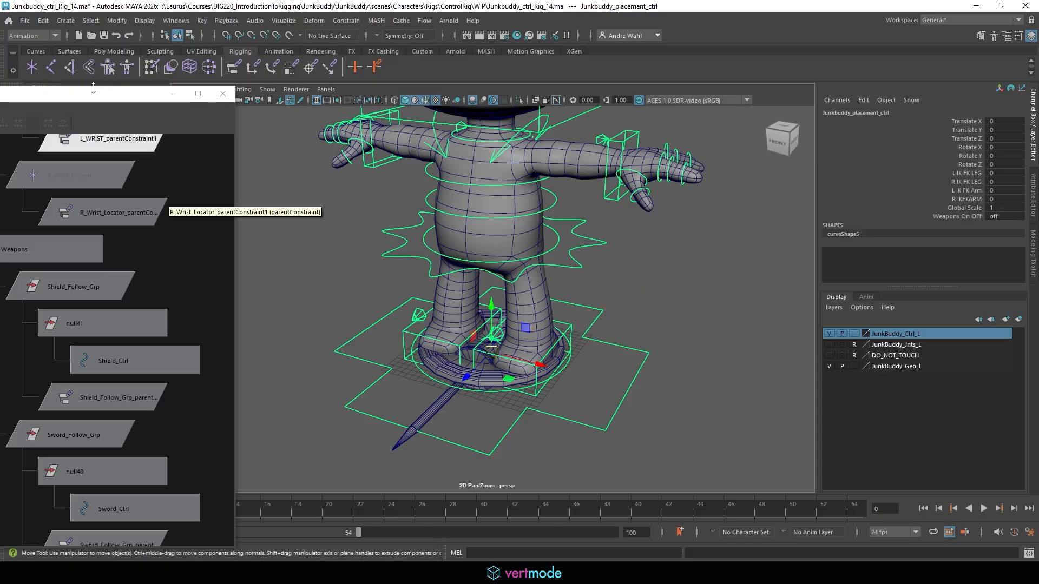
Step: Open the Connection Editor with Junkbuddy_placement_ctrl as the source and choose its Weapons_On_Off output
left_click_drag(94, 103, 199, 113)
left_click(176, 21)
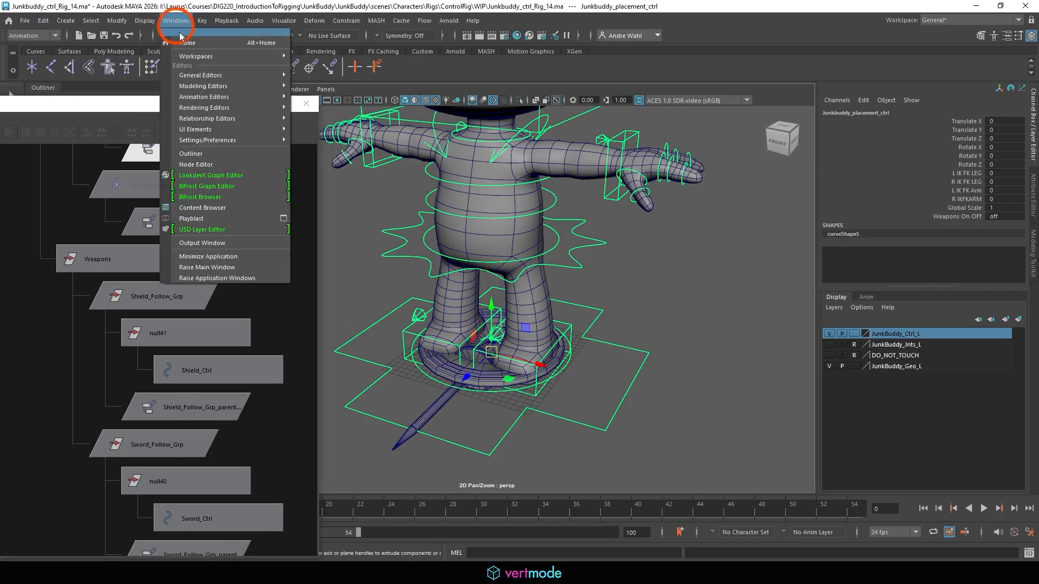
mouse_move(238, 76)
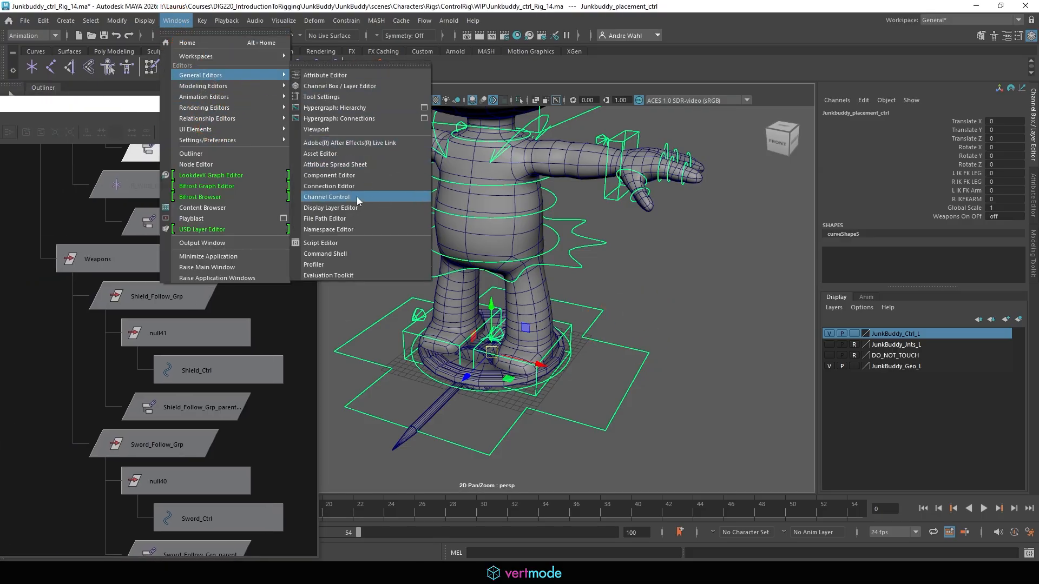
left_click(343, 186)
left_click_drag(282, 76, 709, 68)
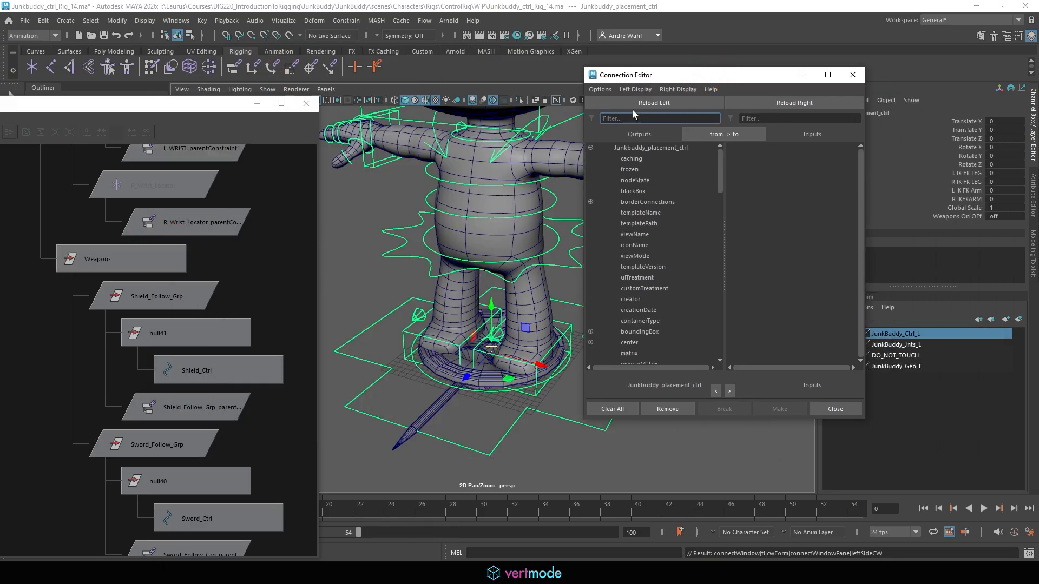
scroll(684, 303, "down", 20)
left_click(632, 353)
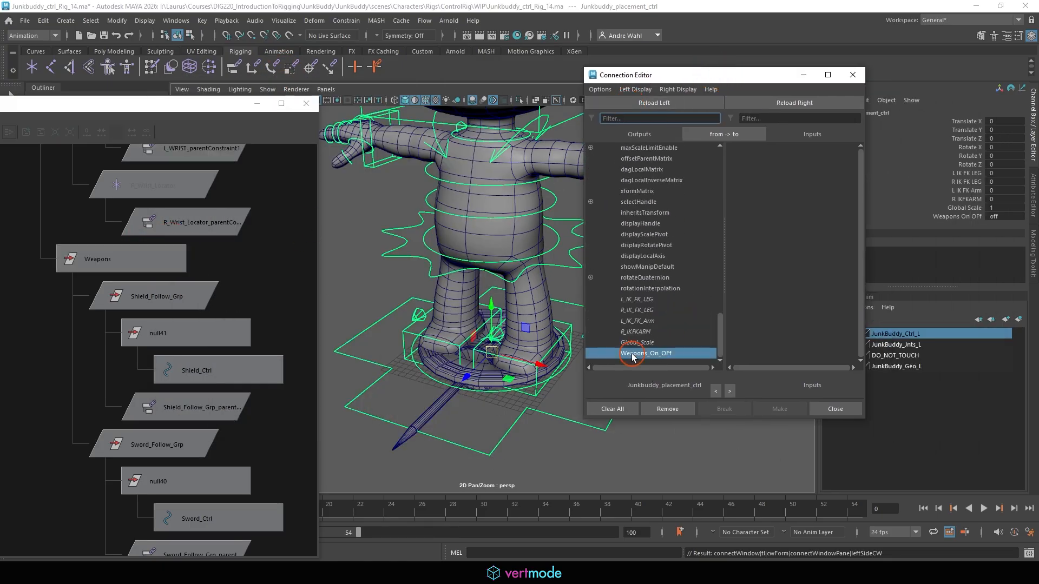
Step: Load the Weapons group as the connection target and connect Weapons_On_Off to its visibility
left_click(206, 262)
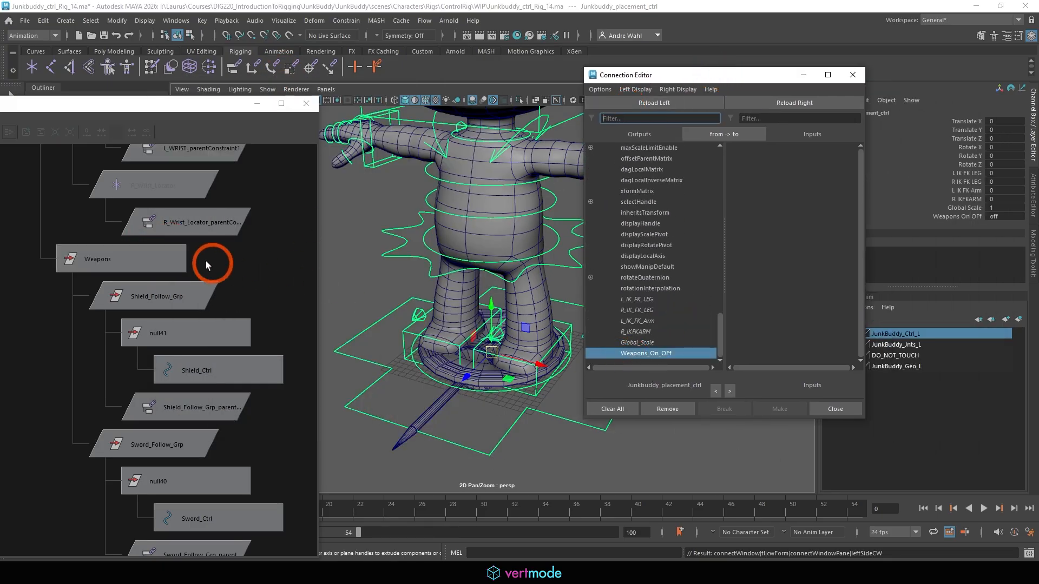
left_click(809, 104)
scroll(816, 249, "down", 5)
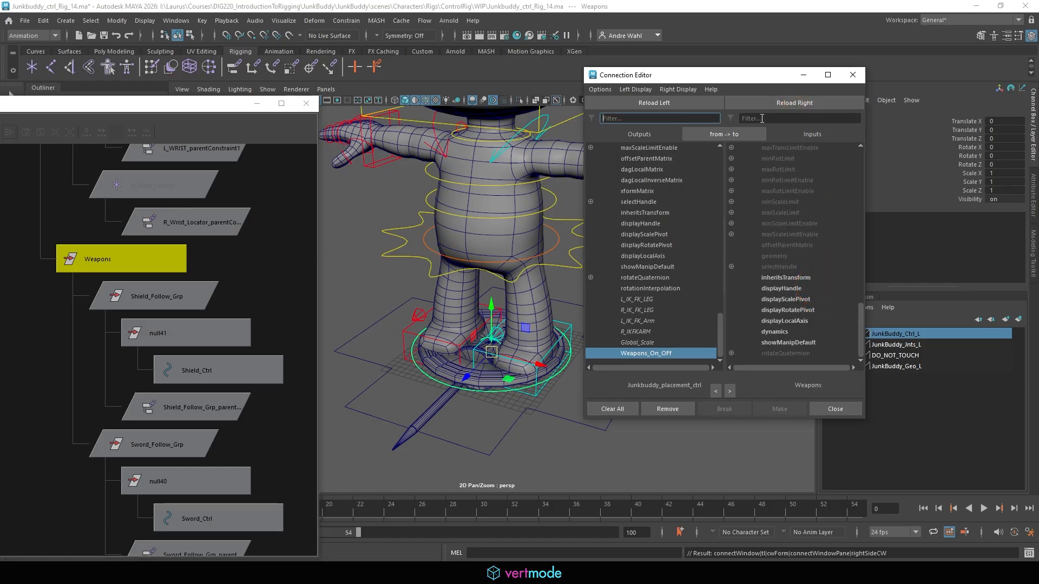
scroll(784, 331, "up", 10)
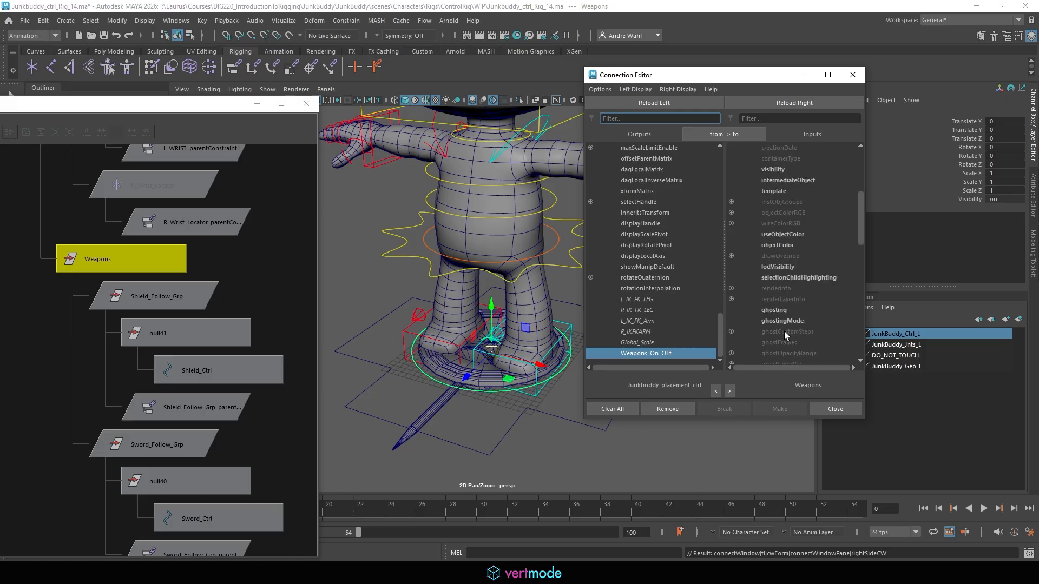
left_click(768, 170)
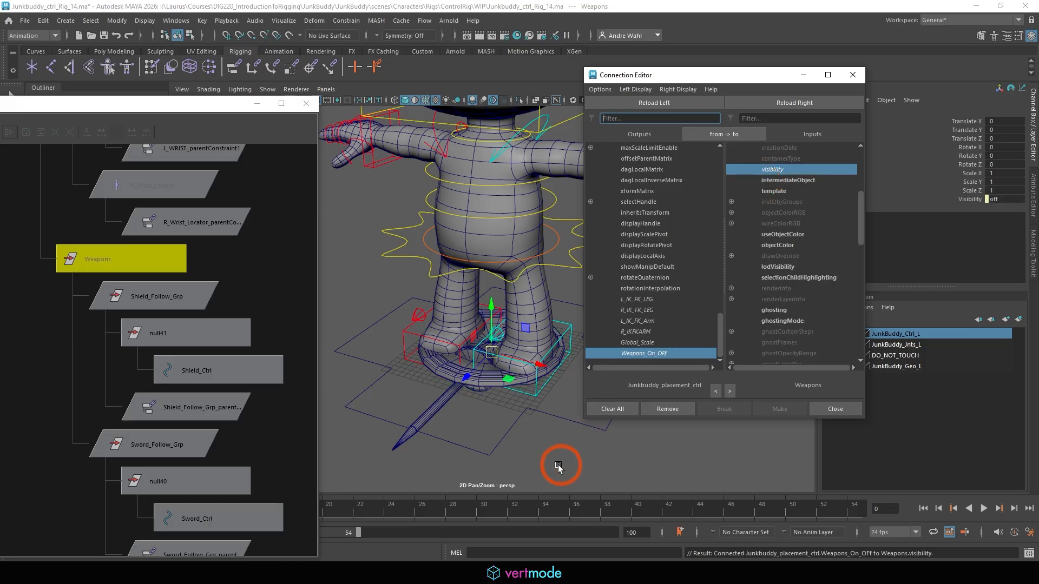
Step: Test the Weapons On Off attribute on Junkbuddy_placement_ctrl by switching it on and back off
left_click_drag(559, 469, 545, 420)
double_click(1004, 215)
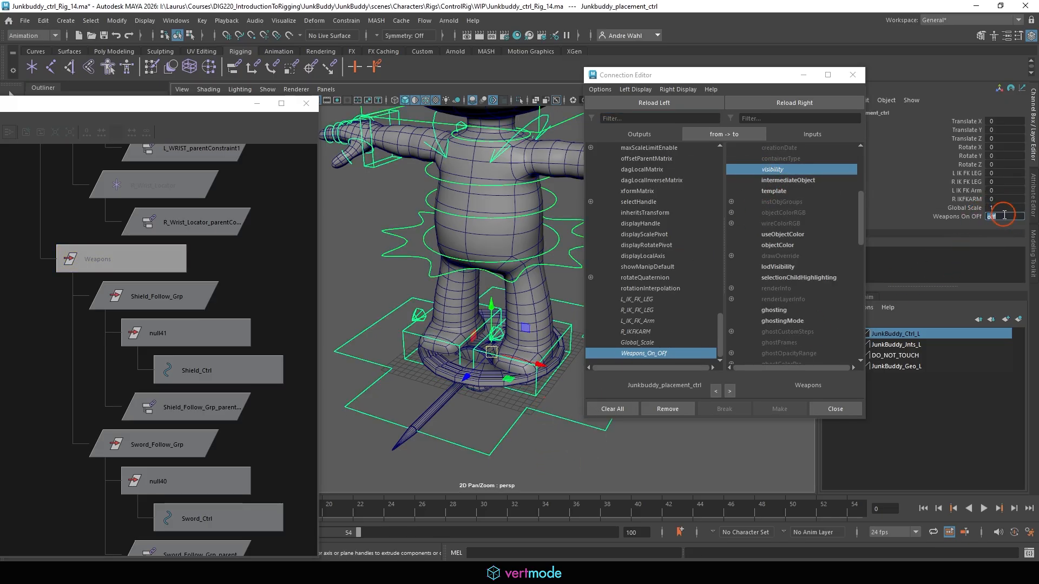
key("Return")
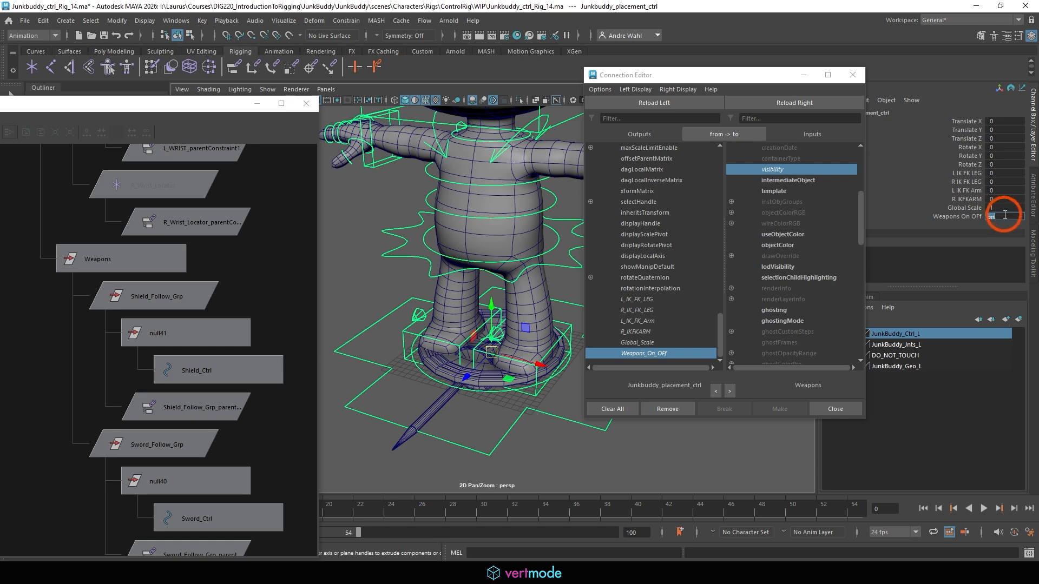
type("0")
key("Return")
Step: Rename the Weapons group as Weapons_Rigs
left_click(86, 259)
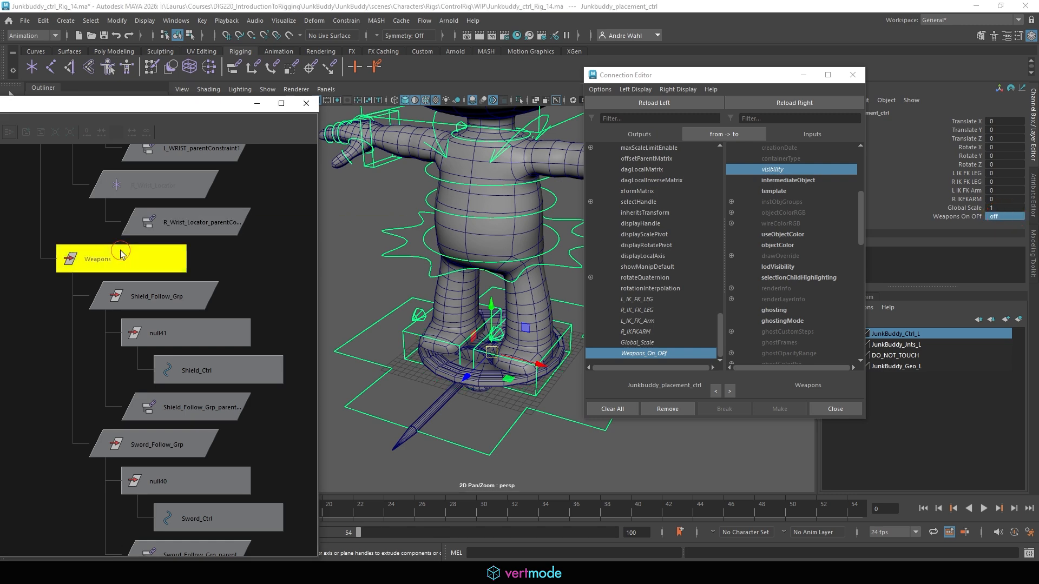
left_click_drag(755, 81, 699, 217)
left_click(837, 120)
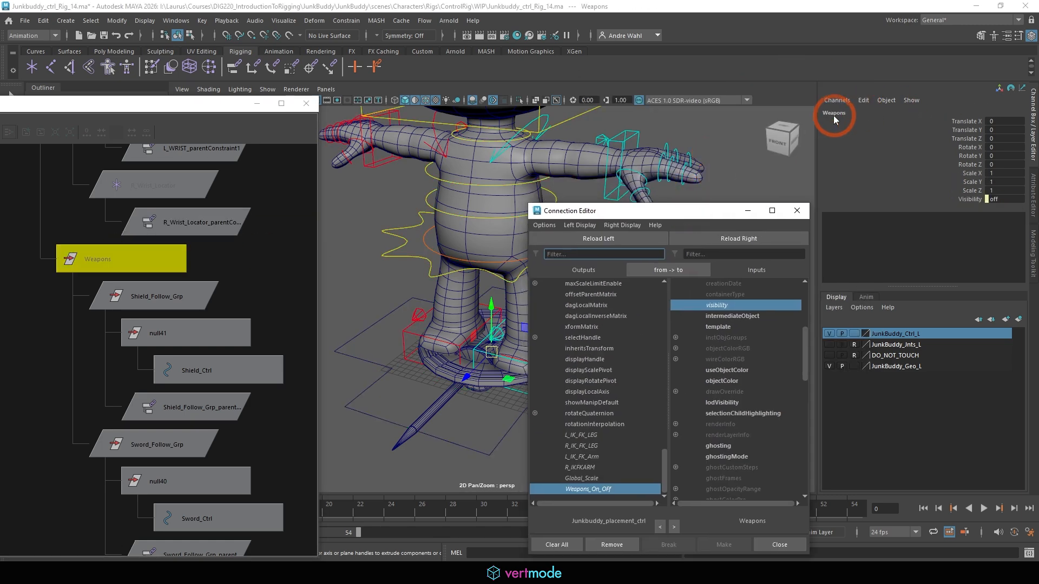
left_click(858, 111)
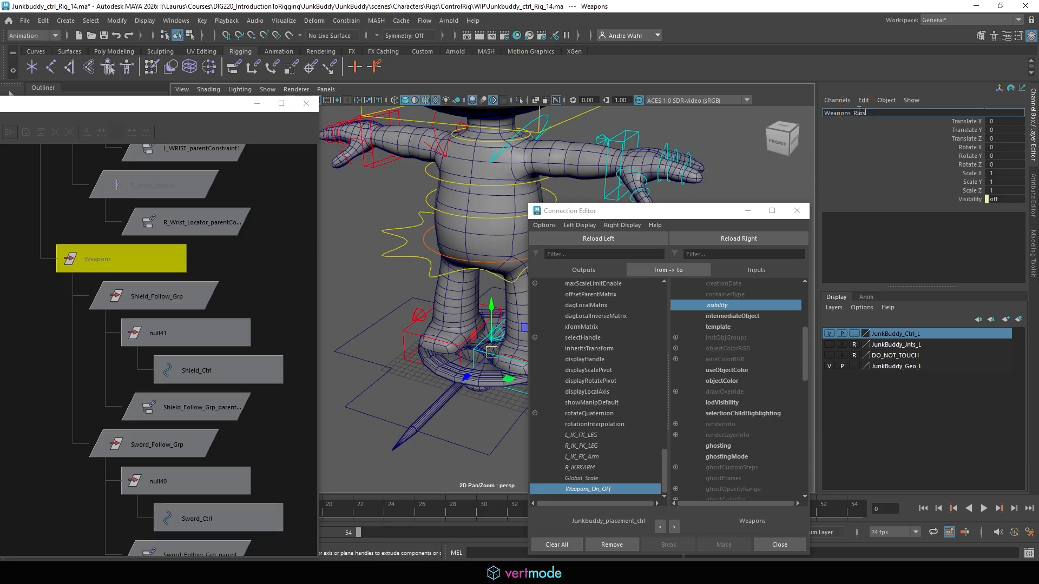
key("Return")
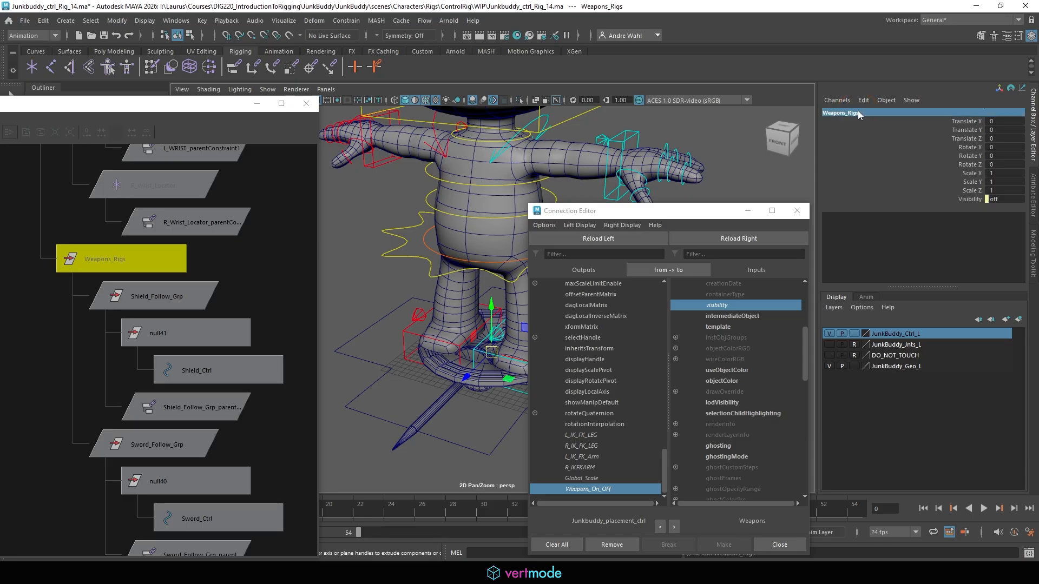
Step: Close the node hierarchy window, load the Weapon_Geo group as the connection target, and connect Weapons_On_Off to its visibility
left_click(305, 105)
left_click(110, 222)
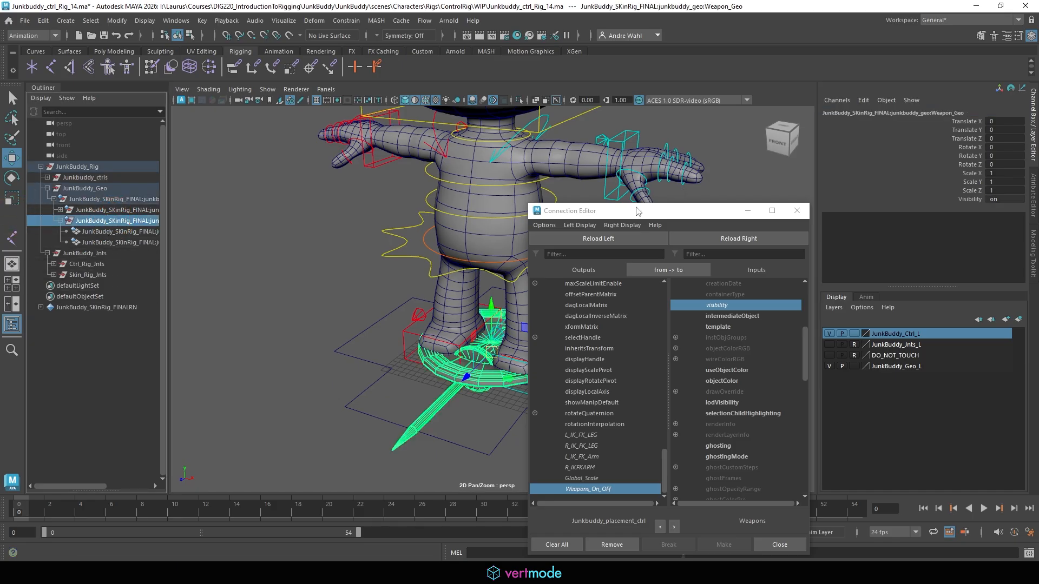
left_click_drag(637, 211, 272, 94)
left_click(395, 121)
left_click(365, 190)
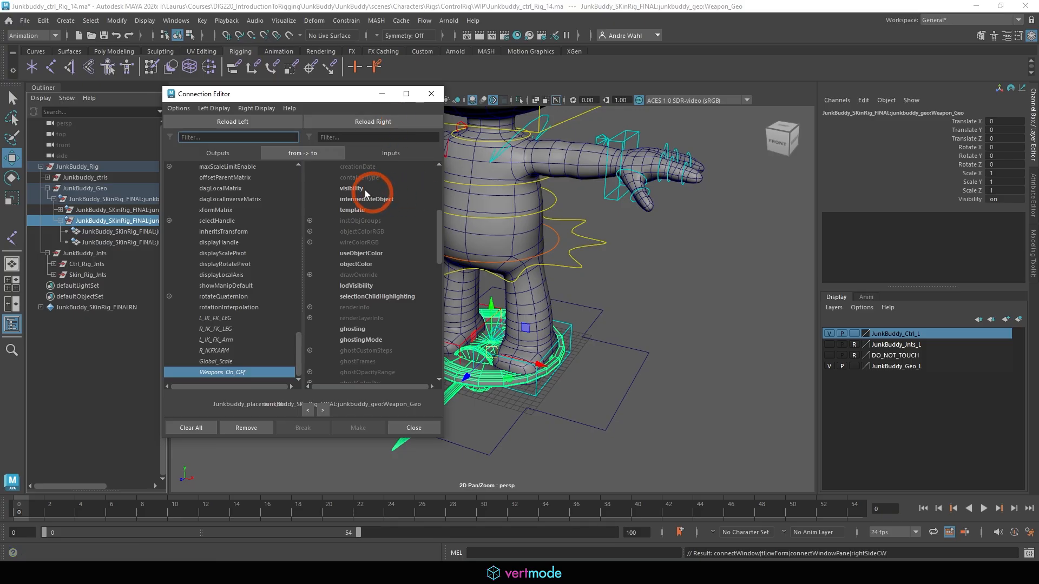
Step: Close the Connection Editor and test Weapons On Off on Junkbuddy_placement_ctrl by switching it on and back off
left_click(432, 93)
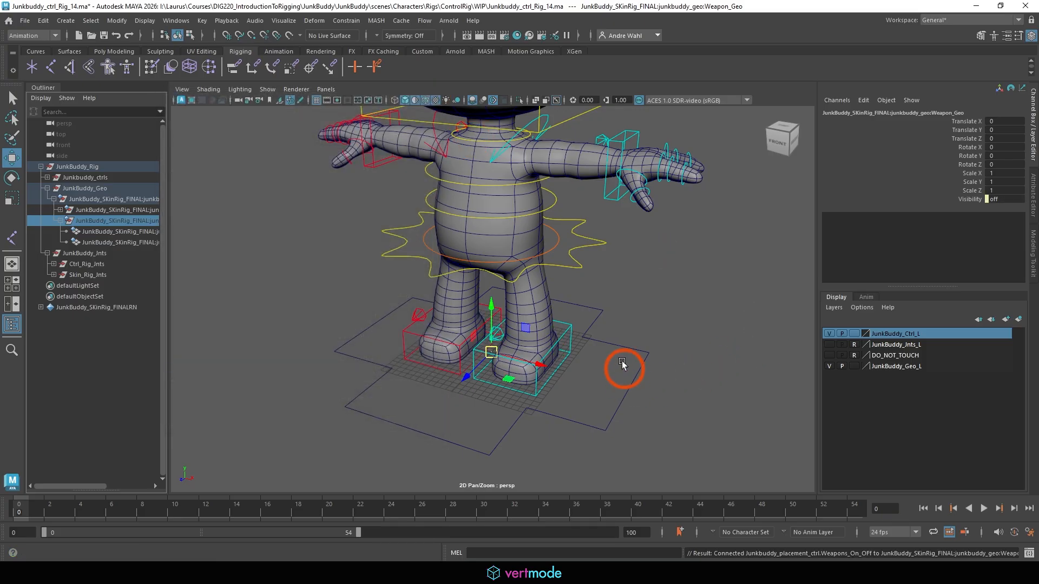
left_click(624, 349)
left_click(1008, 217)
type("1")
key("Return")
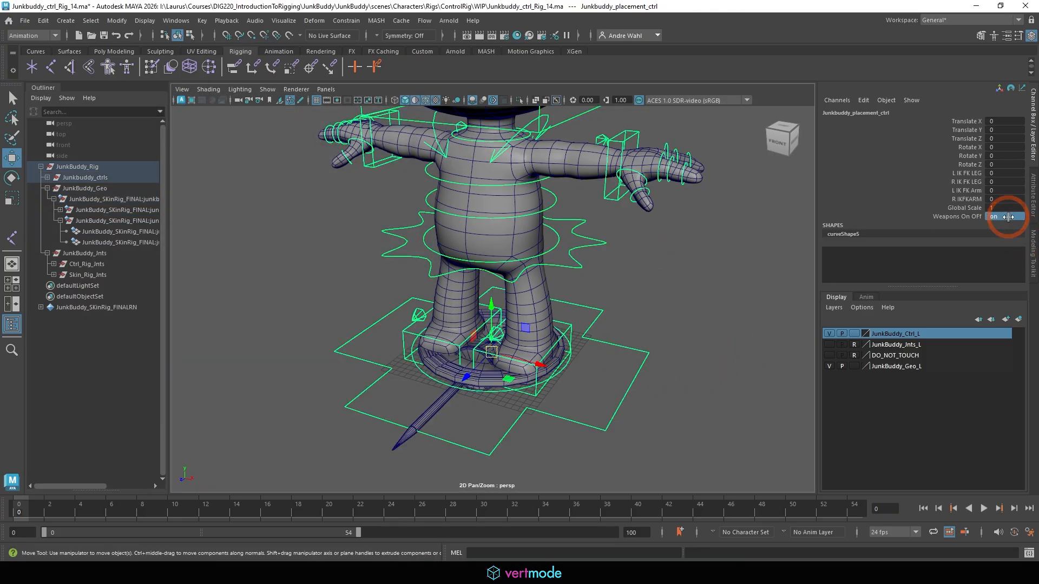
type("0")
key("Return")
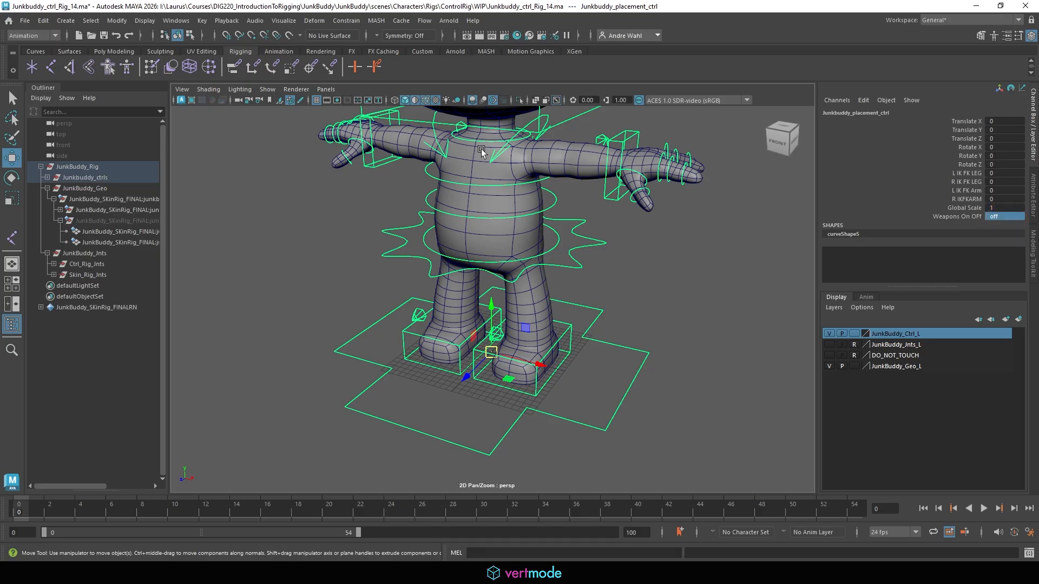
Step: Collapse the JunkBuddy_Rig hierarchy and set the JunkBuddy_Geo_L display layer to reference mode
left_click(40, 167)
left_click(598, 306)
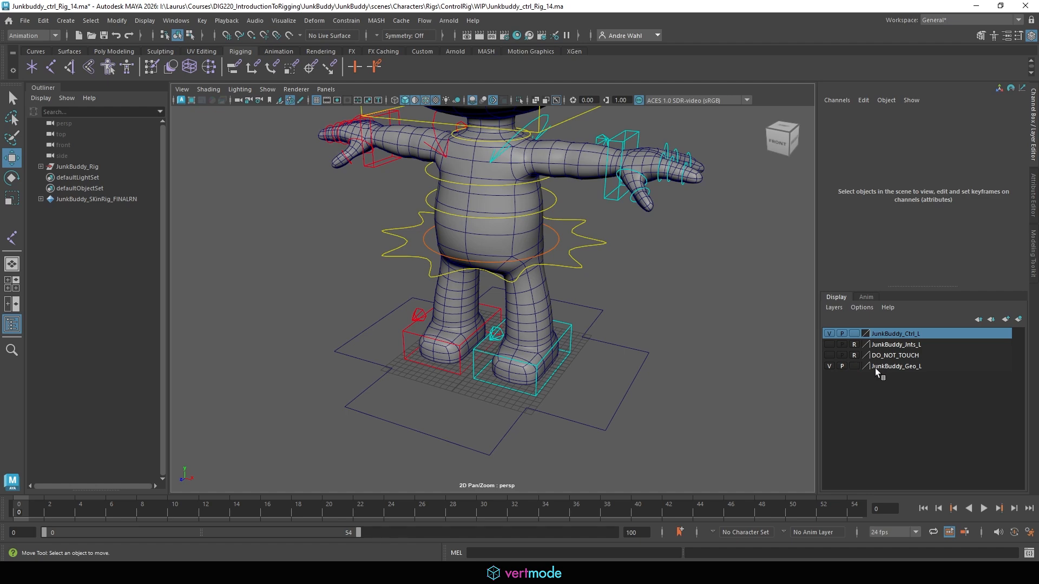
double_click(854, 368)
Step: Display the full character with its textures and turn off the wireframe on shaded surfaces
right_click_drag(703, 375, 584, 342, "alt")
left_click_drag(501, 295, 552, 276, "alt")
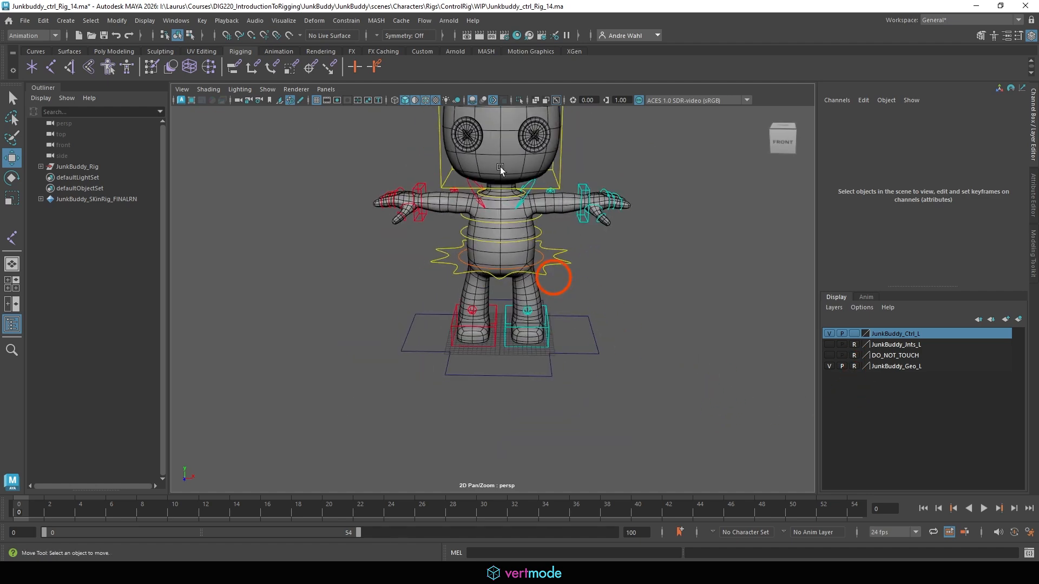
left_click(447, 35)
left_click(439, 86)
left_click(425, 101)
left_click(414, 101)
right_click_drag(639, 286, 580, 283, "alt")
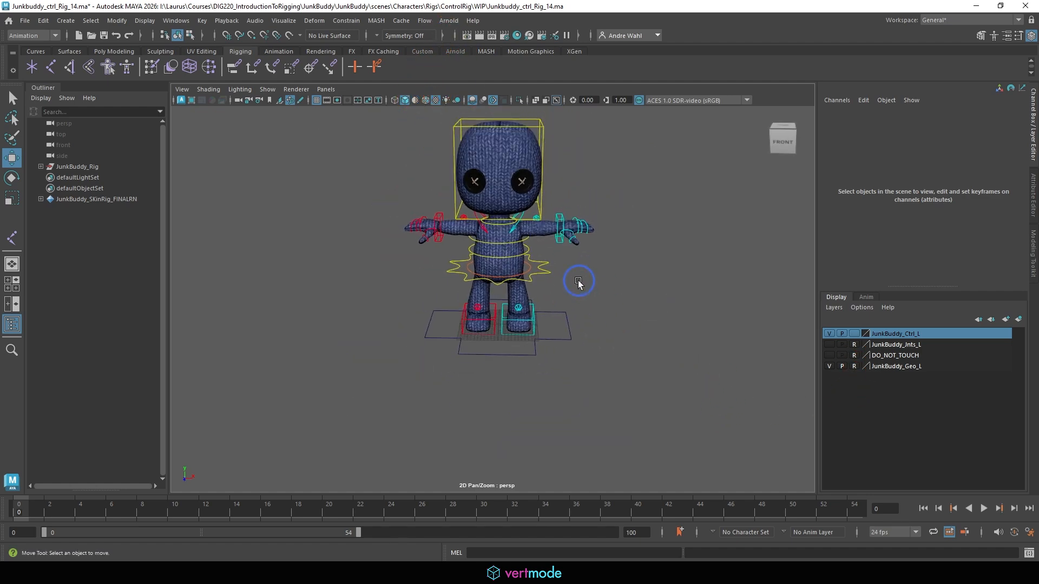
middle_click_drag(579, 283, 542, 329, "alt")
mouse_move(542, 340)
left_mouse_down("alt")
mouse_move(584, 321)
mouse_move(536, 325)
left_mouse_up("alt")
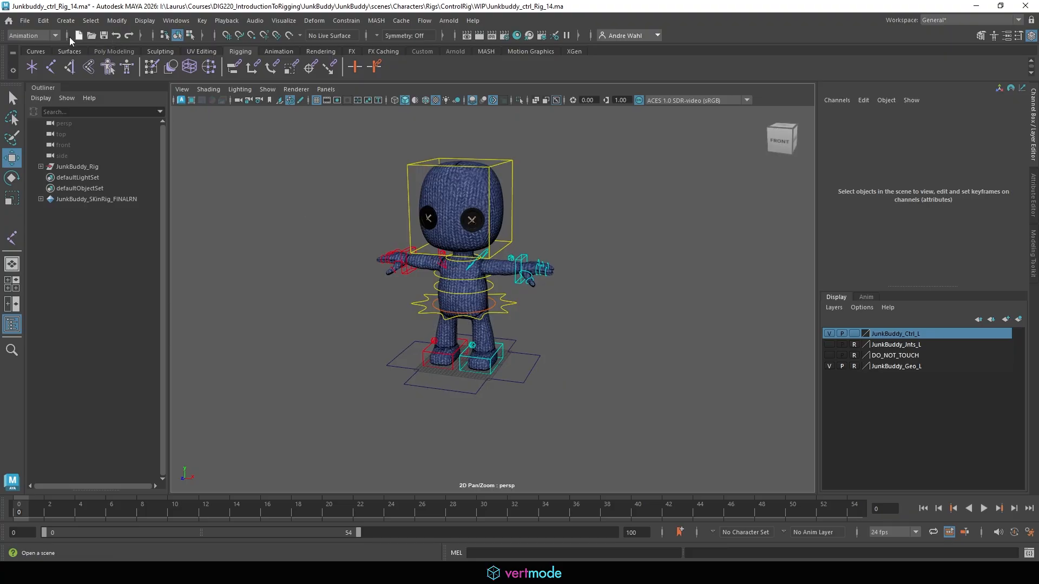
Step: Save the scene as a new version named Junkbuddy_ctrl_Rig_15.ma in the WIP folder
left_click(25, 20)
left_click(65, 79)
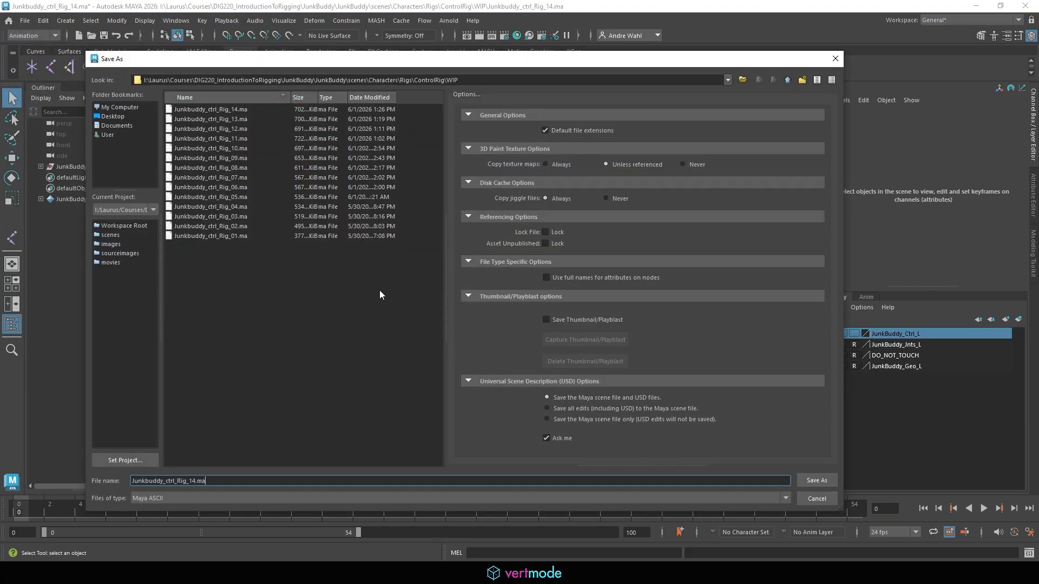
key("BackSpace")
key("BackSpace")
key("BackSpace")
key("BackSpace")
type("5")
left_click(833, 478)
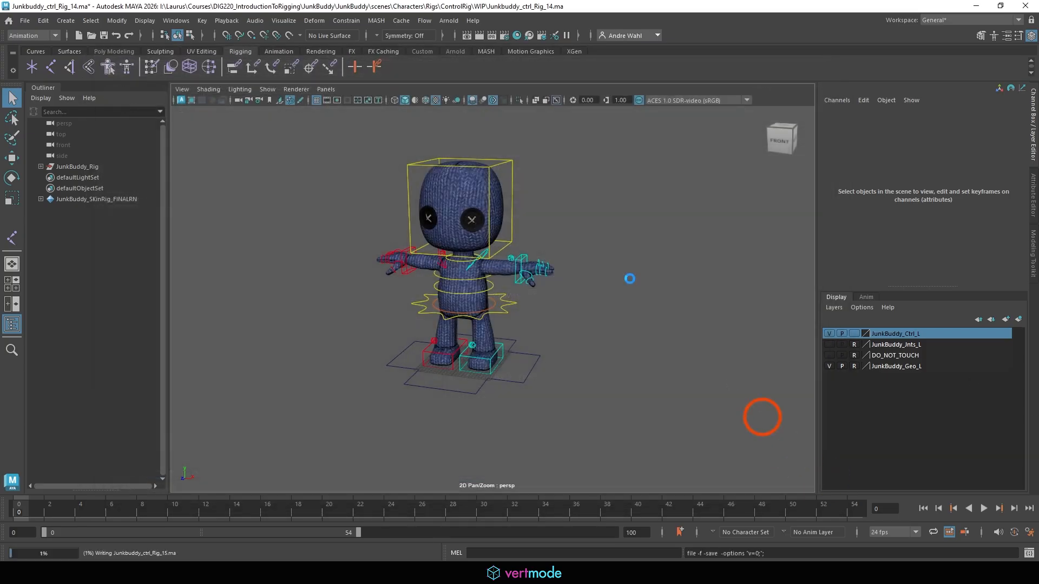
Step: Save the scene again in the Rigs folder as Junkbuddy_Rig_V01.ma, replacing the existing file
left_click(25, 20)
left_click(68, 79)
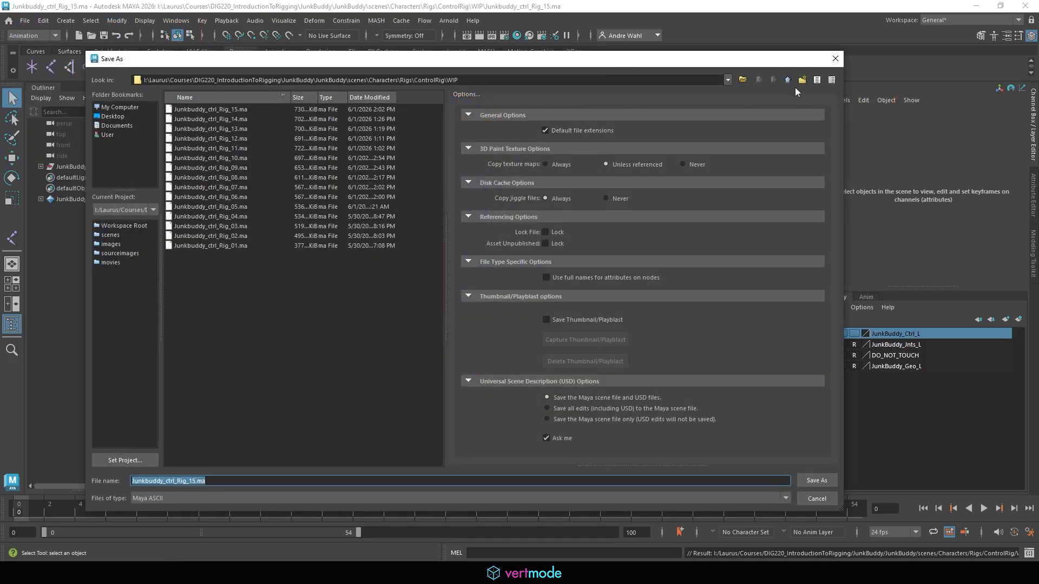
left_click(787, 80)
left_click(787, 80)
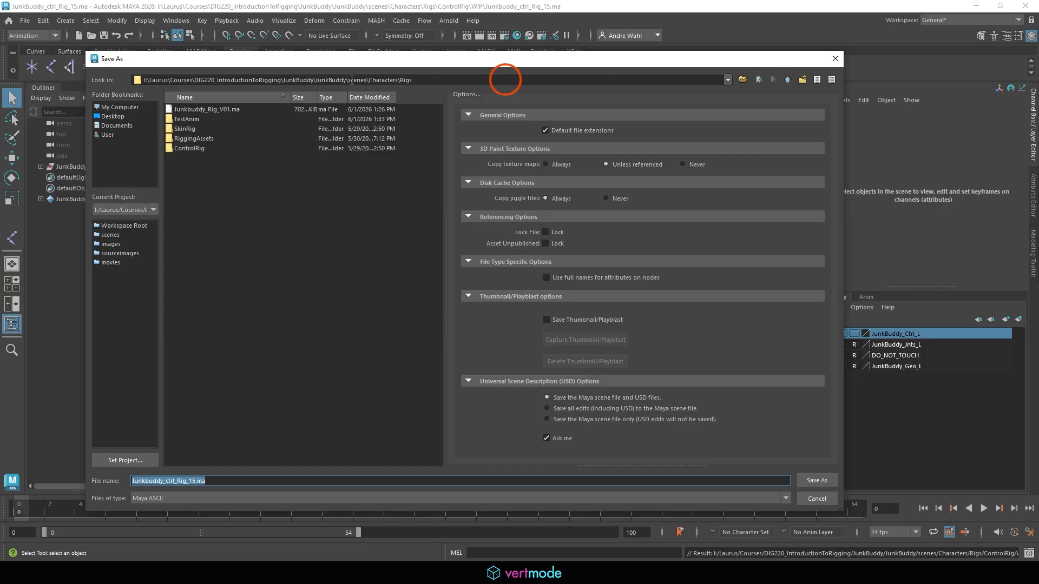
left_click(222, 111)
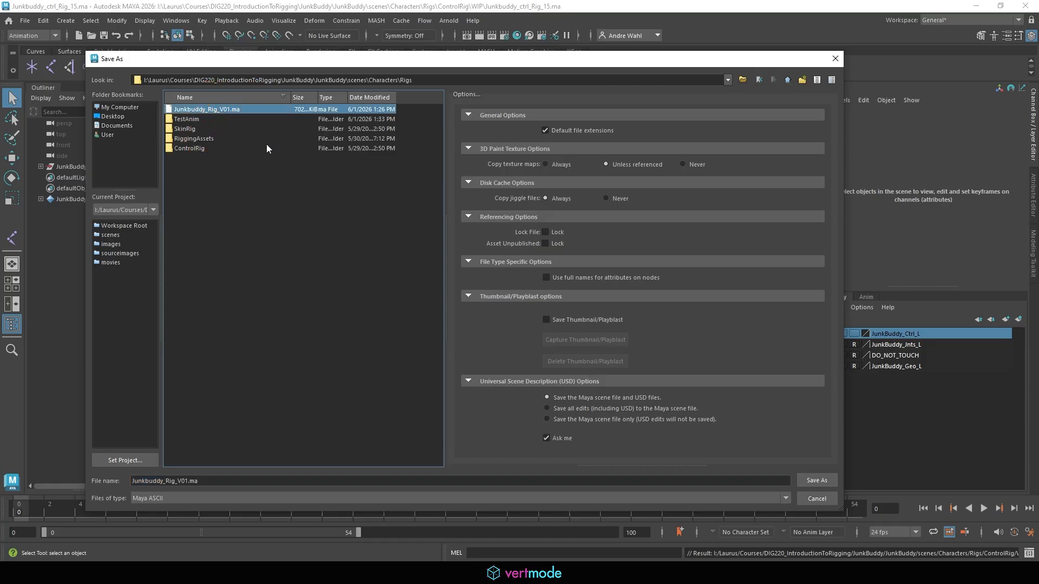
left_click(817, 481)
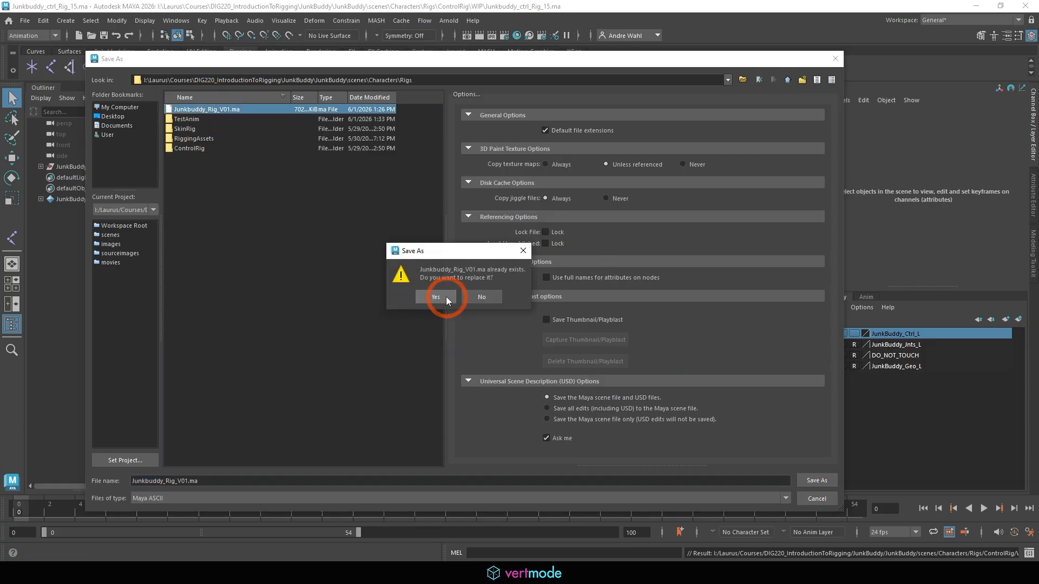
left_click(441, 297)
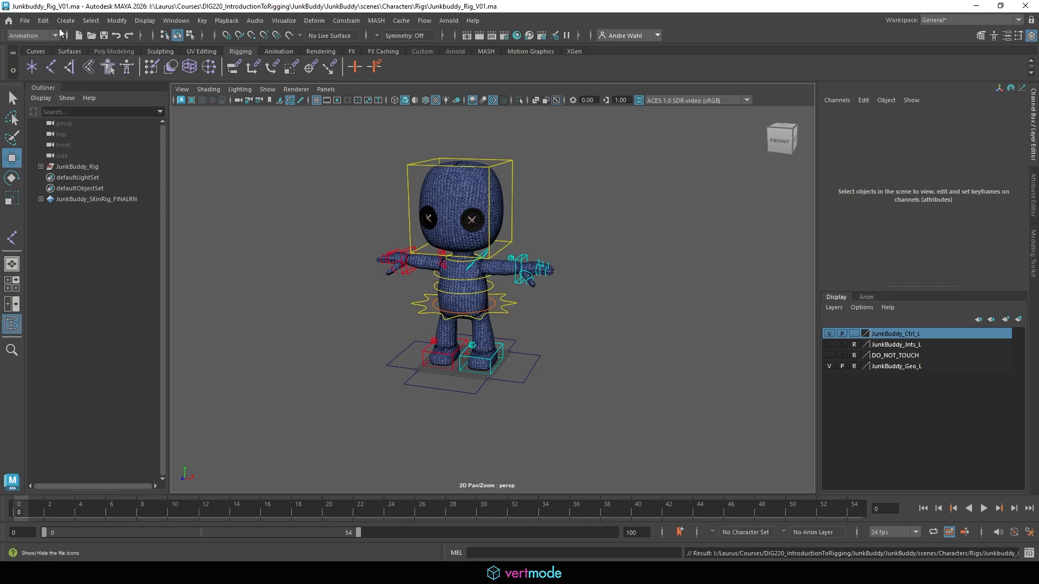
Step: Open the JumpTest.ma scene from the TestAnim folder
left_click(25, 20)
left_click(37, 20)
mouse_move(25, 20)
left_click(60, 53)
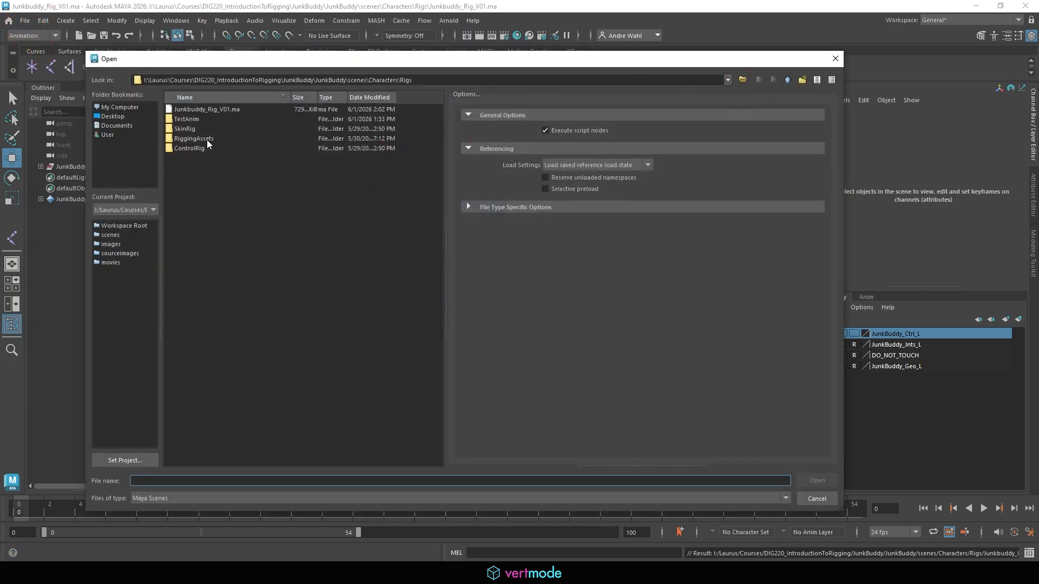
double_click(190, 120)
left_click(195, 110)
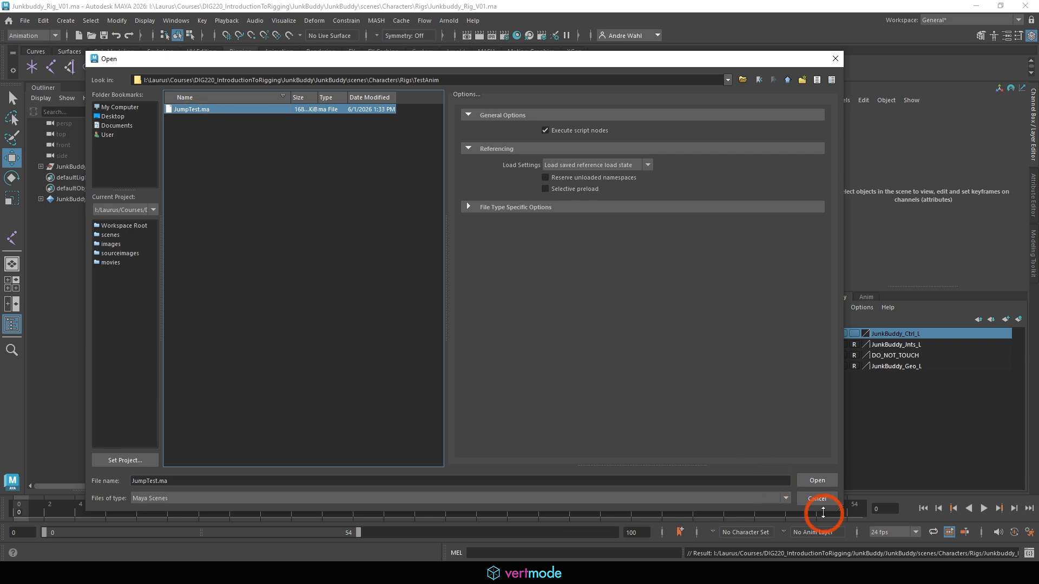
left_click(817, 480)
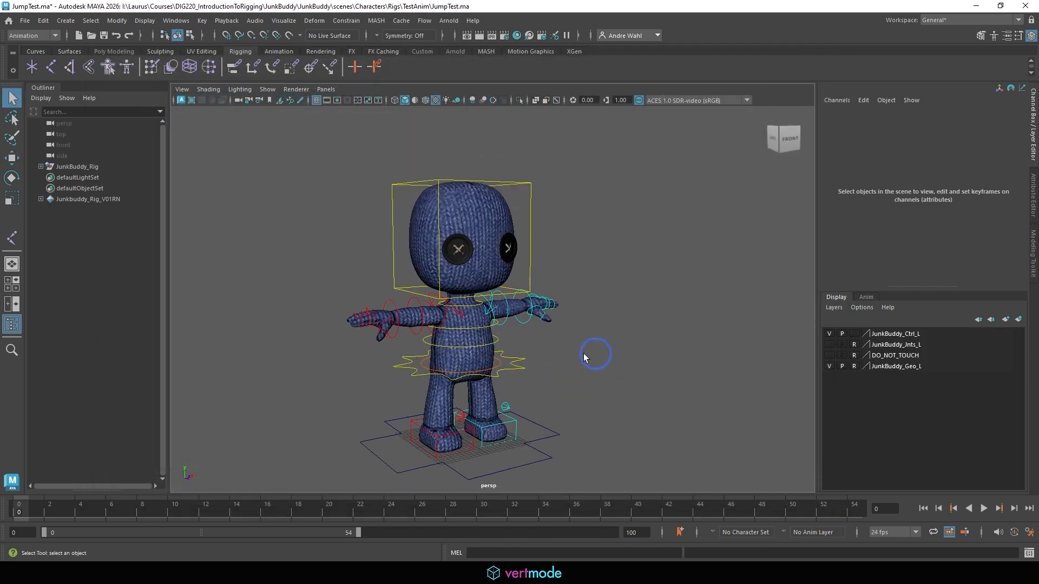
Step: Switch Weapons On Off to on for Junkbuddy_placement_ctrl and deselect it
middle_click_drag(583, 354, 579, 265, "alt")
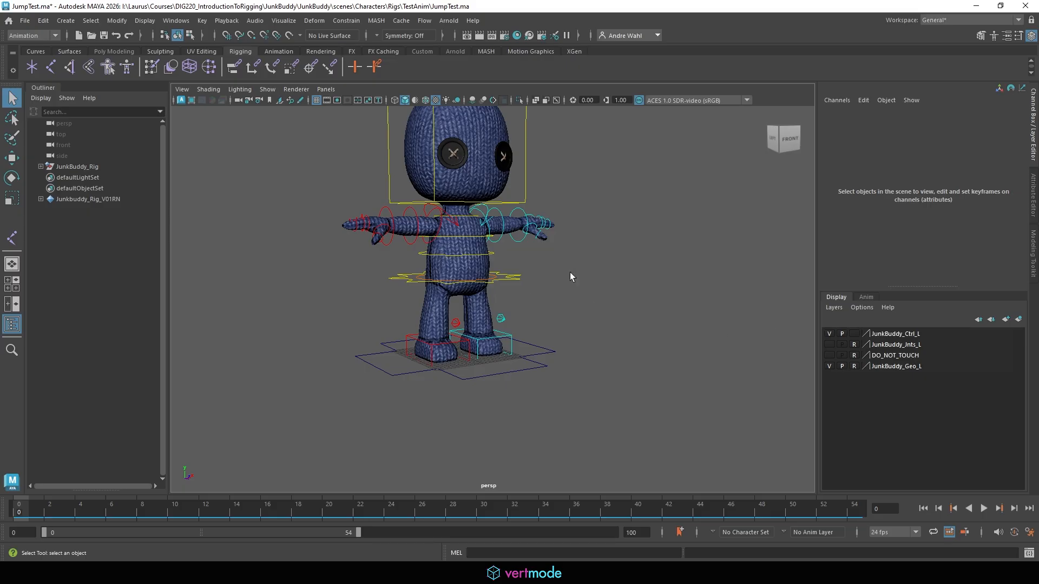
left_click(487, 359)
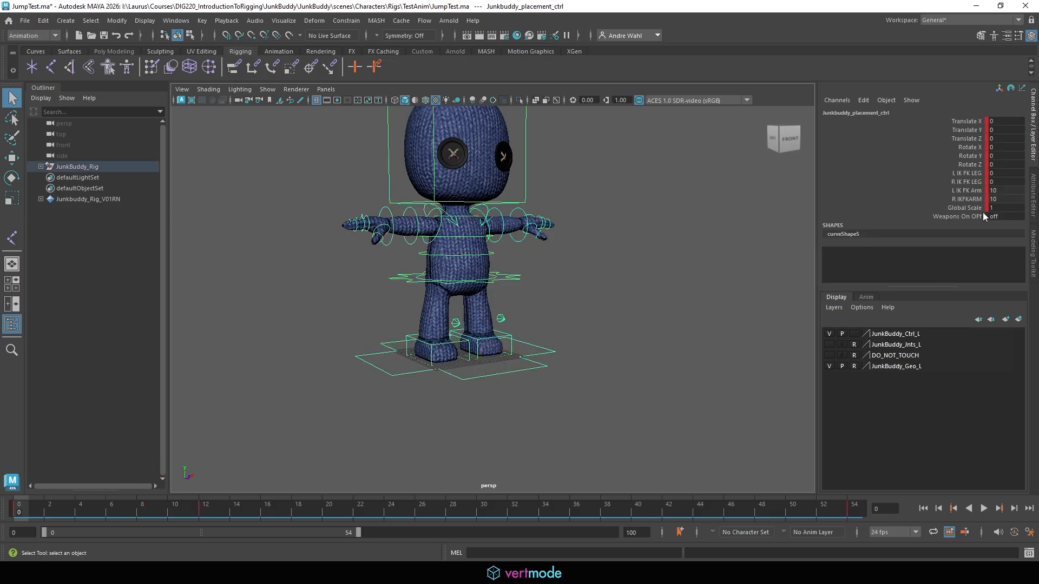
key("Return")
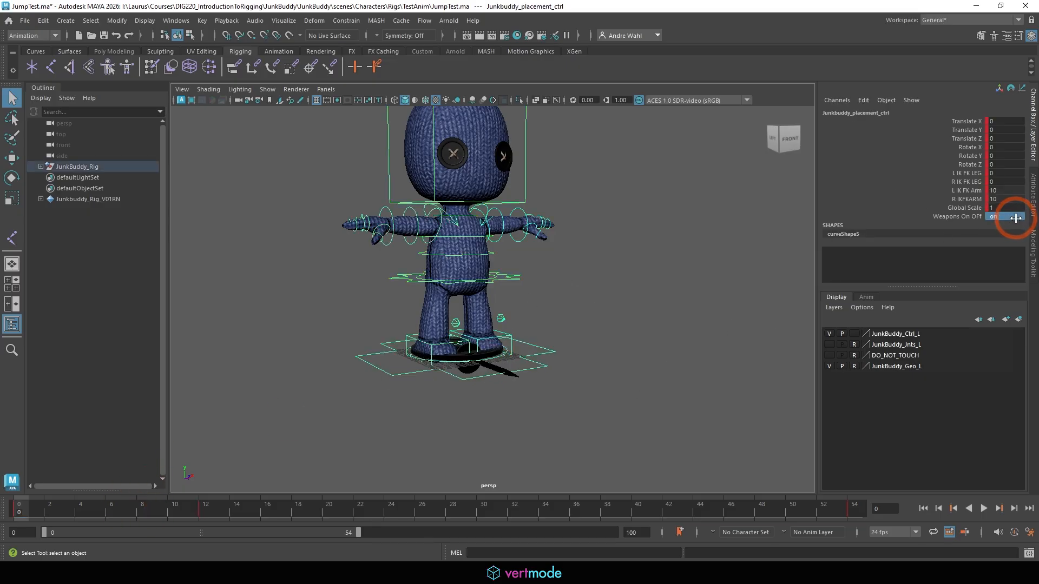
left_click(613, 324)
Step: Move Sword_Ctrl into the character's right hand, at about X -22.9, Y 28.7, Z -0.1
left_click_drag(613, 324, 457, 332, "alt")
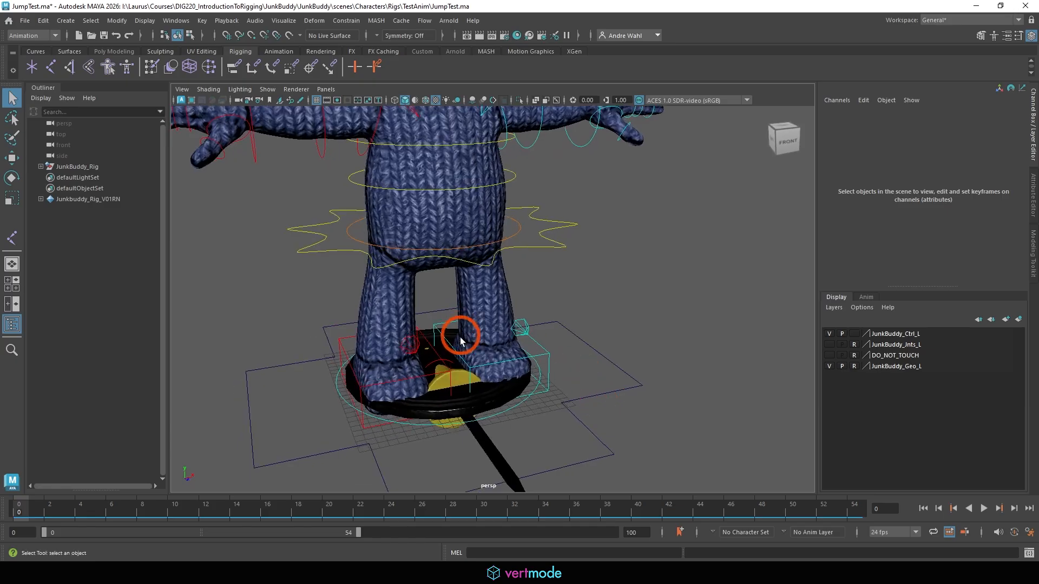
left_click(430, 363)
left_click_drag(430, 364, 294, 329, "alt")
key("w")
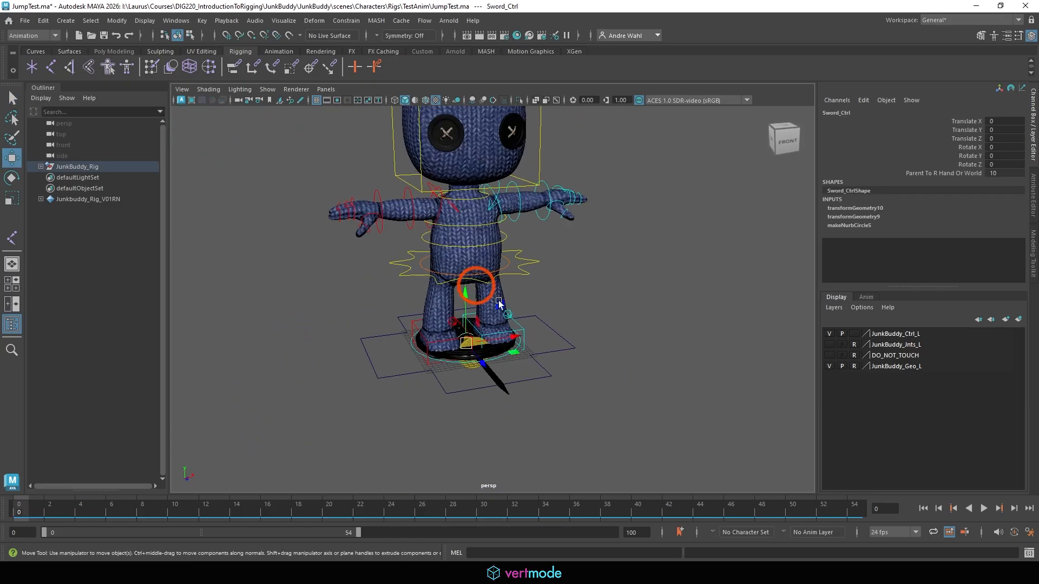
middle_click_drag(497, 304, 497, 331, "alt")
left_click_drag(472, 365, 601, 219)
left_click_drag(363, 255, 376, 274)
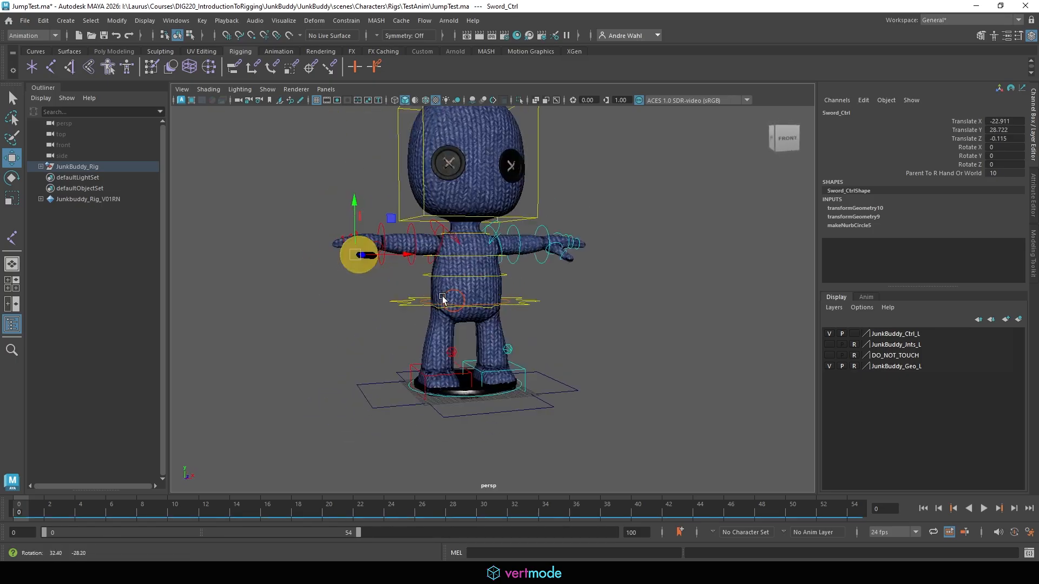
Step: Move Shield_Ctrl onto the character's left hand, at about X 24.2, Y 31.4, Z 2.1, keeping Parentto LHandor World at 10
left_click(469, 399)
left_click_drag(465, 392, 474, 292)
right_click_drag(474, 292, 639, 271, "alt")
left_click(926, 175)
middle_click_drag(910, 230, 934, 230)
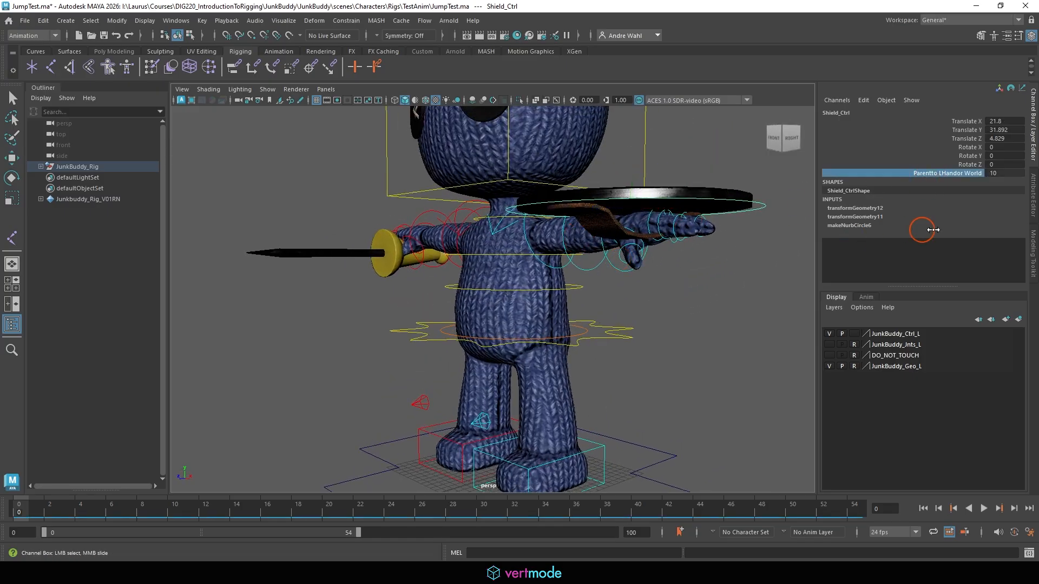
middle_click_drag(657, 231, 530, 238, "alt")
key("w")
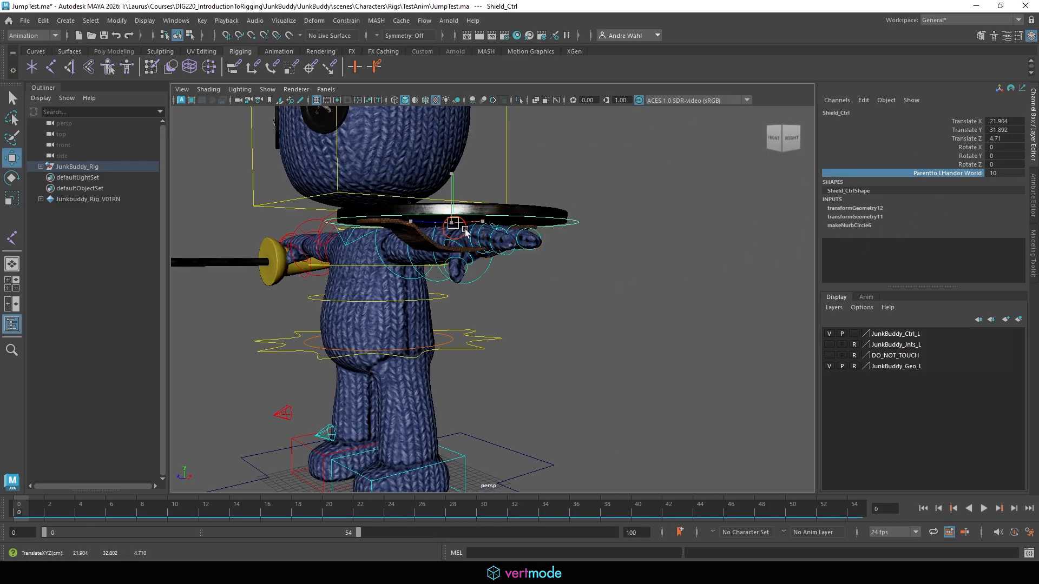
left_click_drag(488, 228, 563, 259)
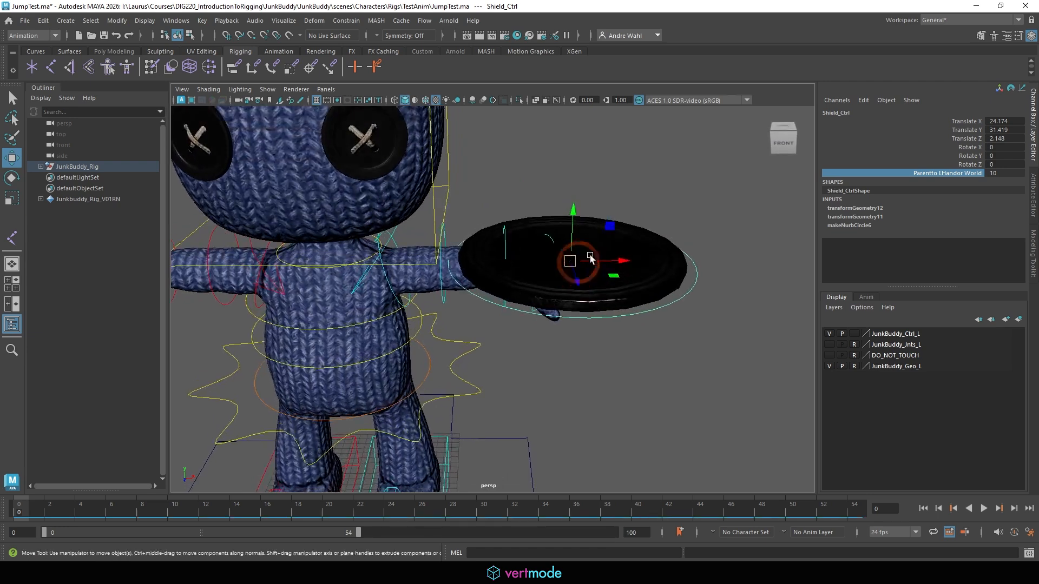
Step: Tilt Shield_Ctrl to about -7.1 in Rotate Z and refine its position to about X 23.7, Y 31.1, Z 2.1
key("e")
left_click_drag(608, 224, 557, 219)
key("w")
key("e")
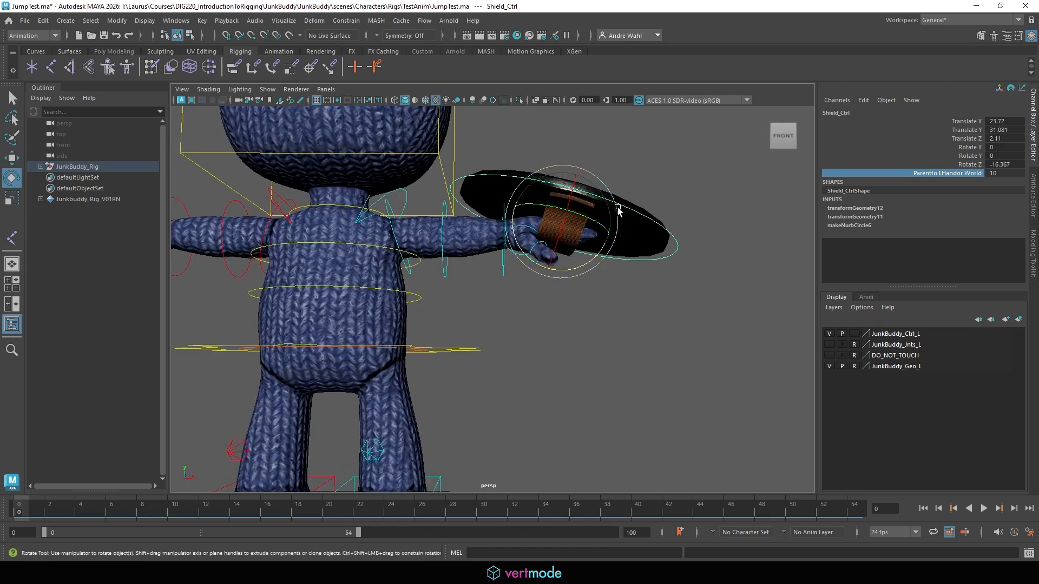
left_click_drag(616, 209, 607, 202)
scroll(412, 390, "down", 5)
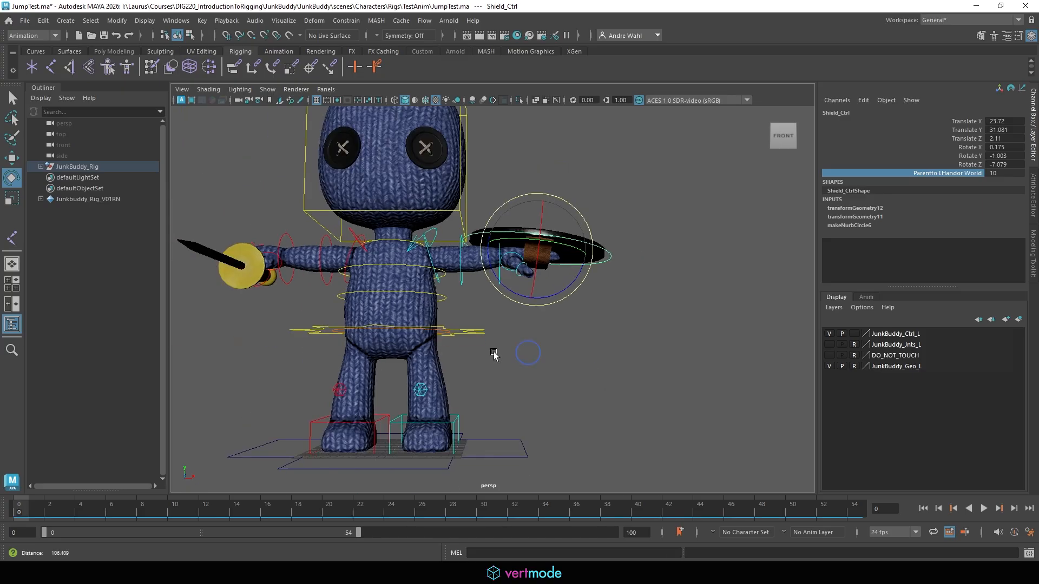
Step: Play the jump animation to examine how the sword and shield follow the hands, and stop playback
left_click(985, 507)
left_click_drag(494, 355, 705, 382, "alt")
scroll(513, 376, "down", 5)
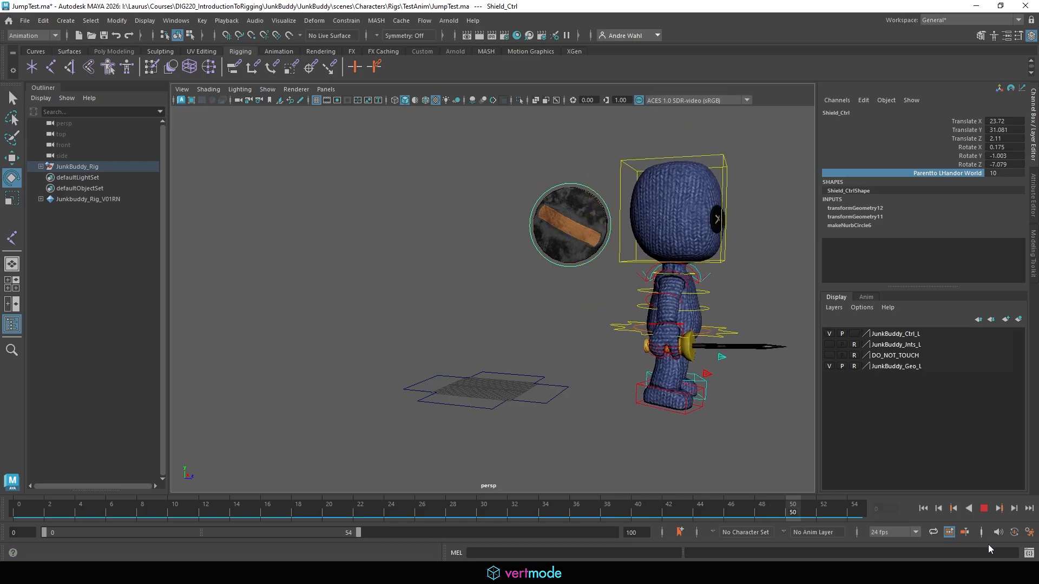
left_click(985, 511)
left_click_drag(780, 373, 536, 280, "alt")
left_click(536, 278)
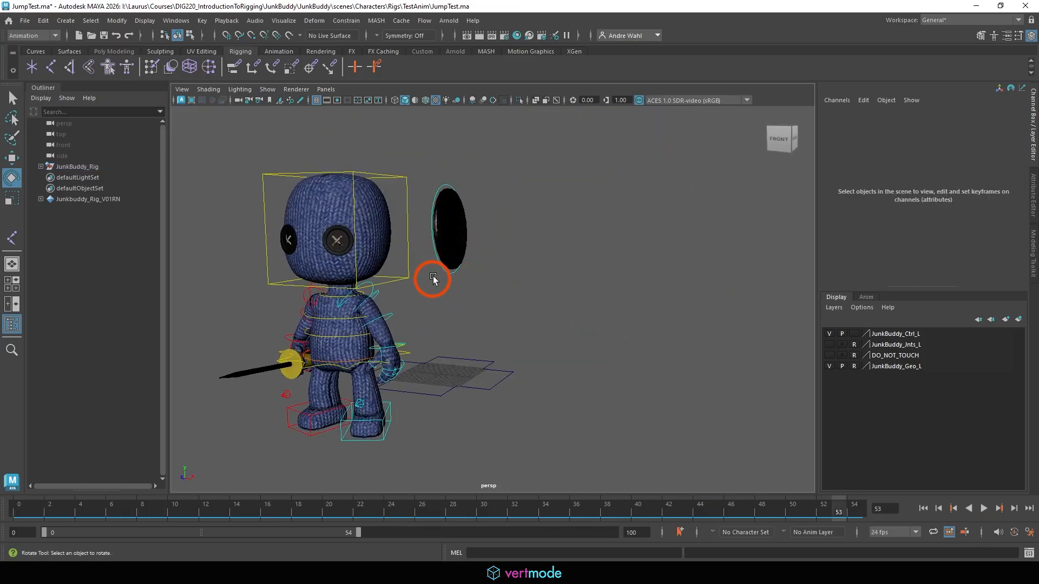
Step: Test the Parentto LHandor World attribute on Shield_Ctrl and undo the change
left_click(444, 265)
left_click(954, 174)
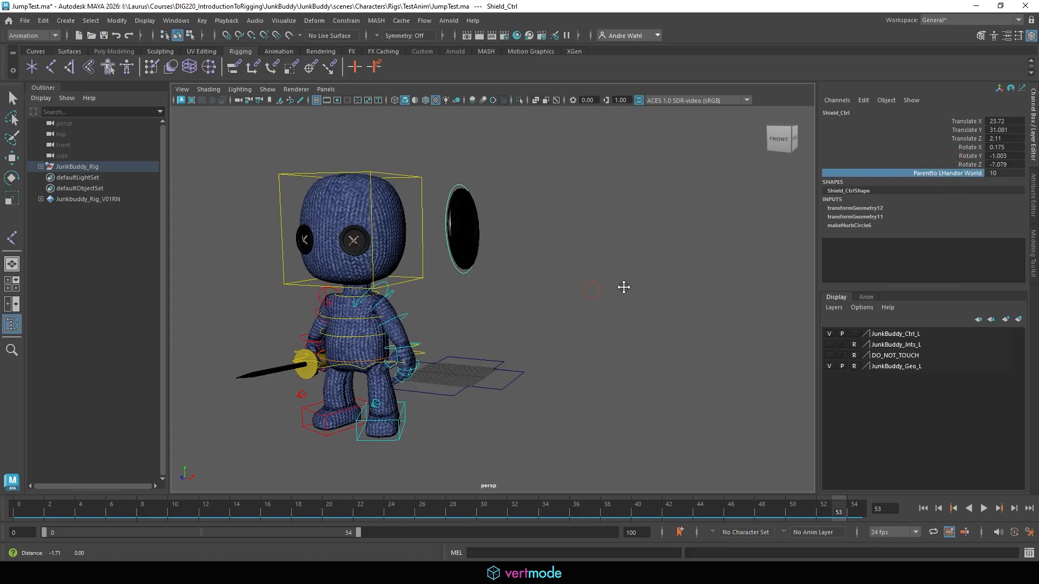
left_click_drag(622, 286, 598, 302, "alt")
middle_click_drag(709, 331, 609, 354)
key("ctrl+z")
Step: Scrub through the jump animation to examine how the shield follows the character, and return to frame 0
key("w")
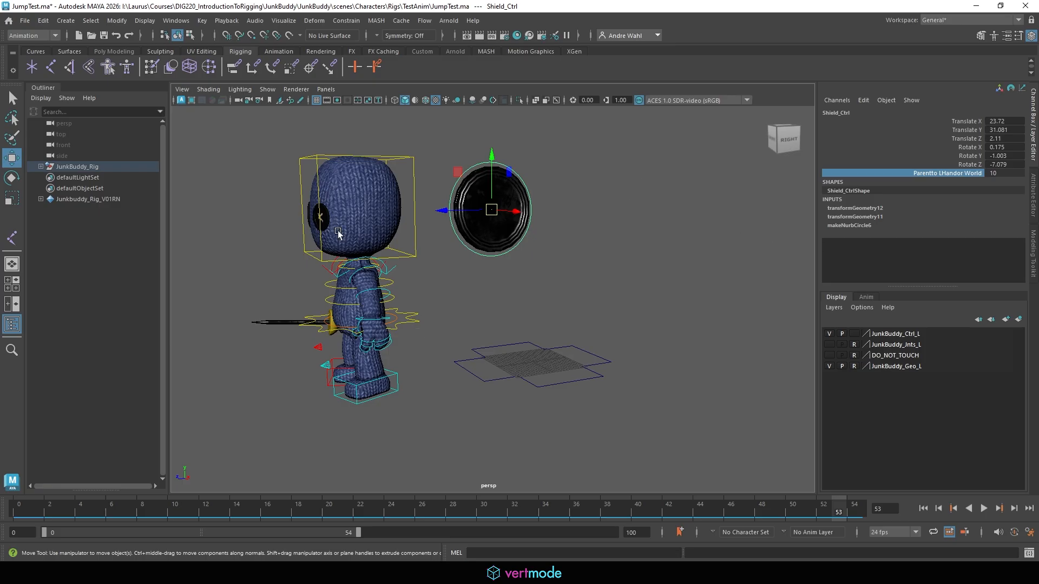
left_click_drag(168, 512, 886, 445)
left_click_drag(622, 352, 350, 373, "alt")
left_click_drag(200, 508, 778, 487)
left_click_drag(842, 487, 16, 490)
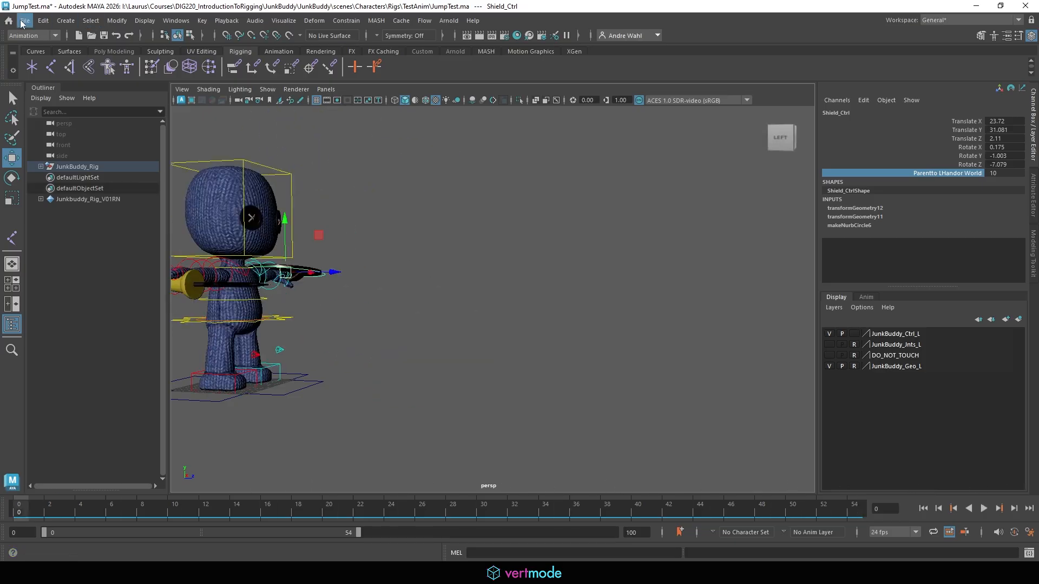
Step: Save the JumpTest scene and open Junkbuddy_ctrl_Rig_15.ma from the ControlRig WIP folder
left_click(24, 20)
left_click(85, 65)
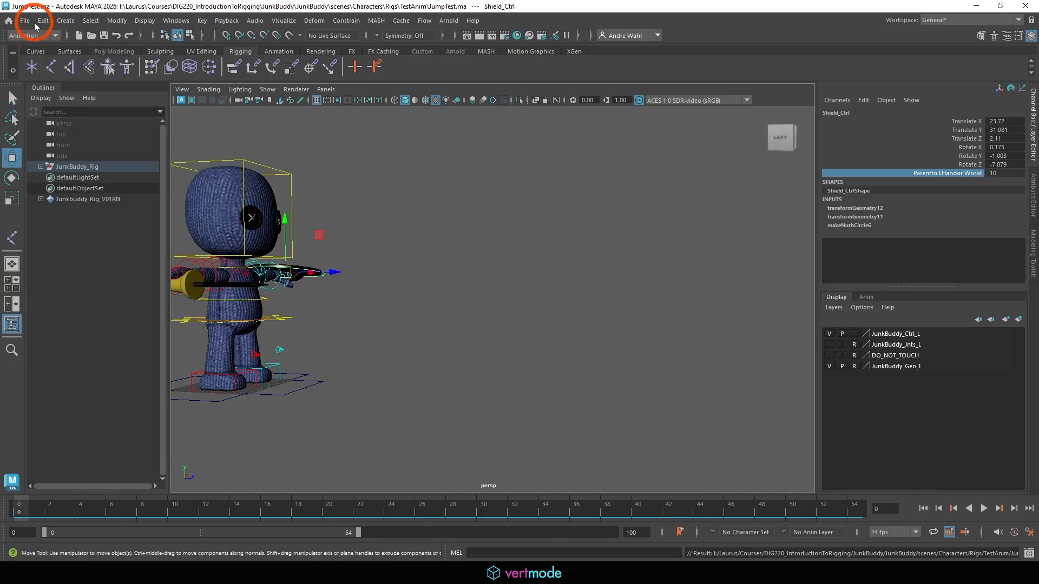
left_click(25, 21)
left_click(69, 54)
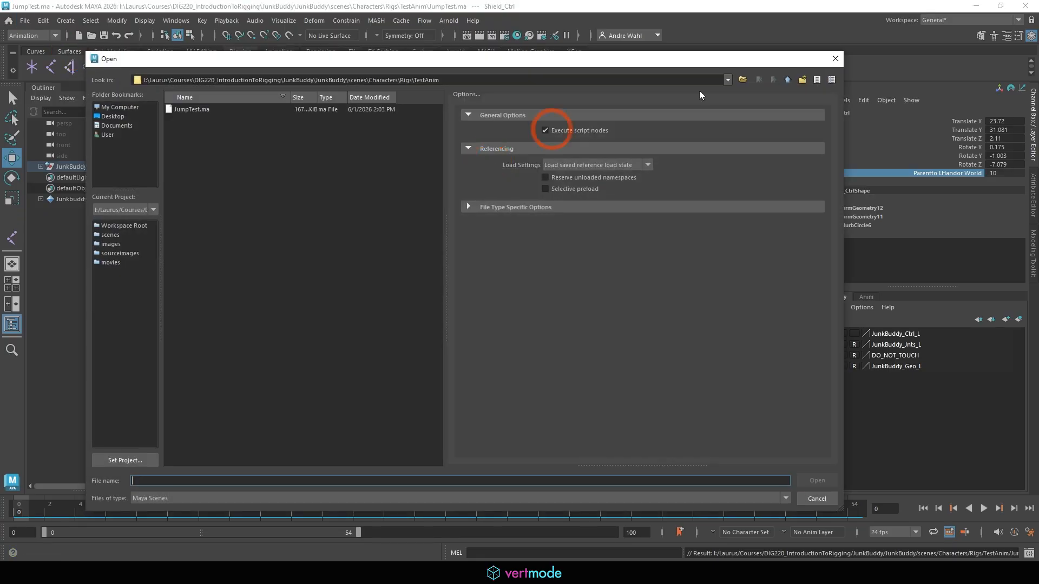
left_click(787, 81)
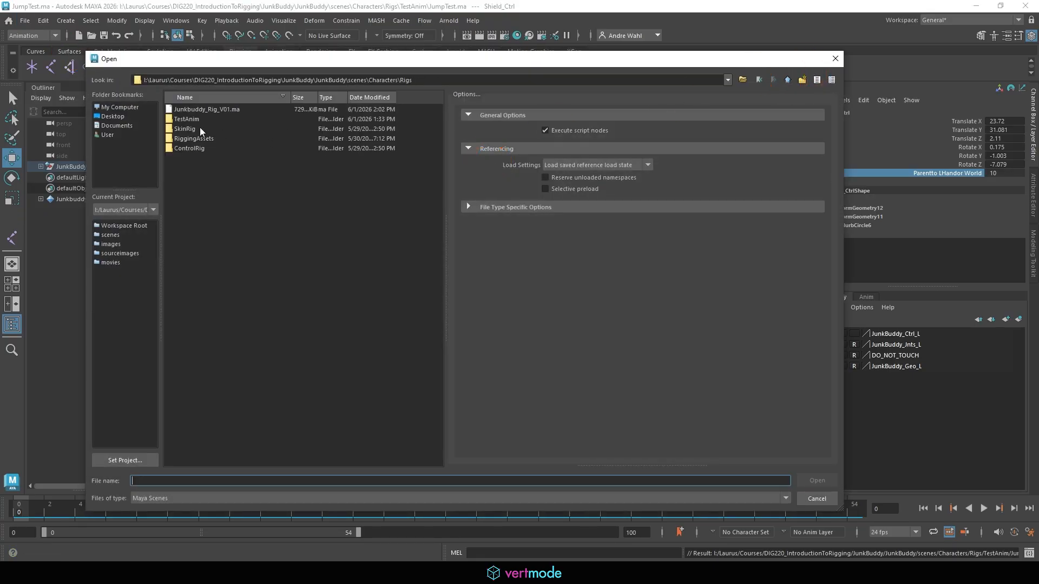
left_click(245, 128)
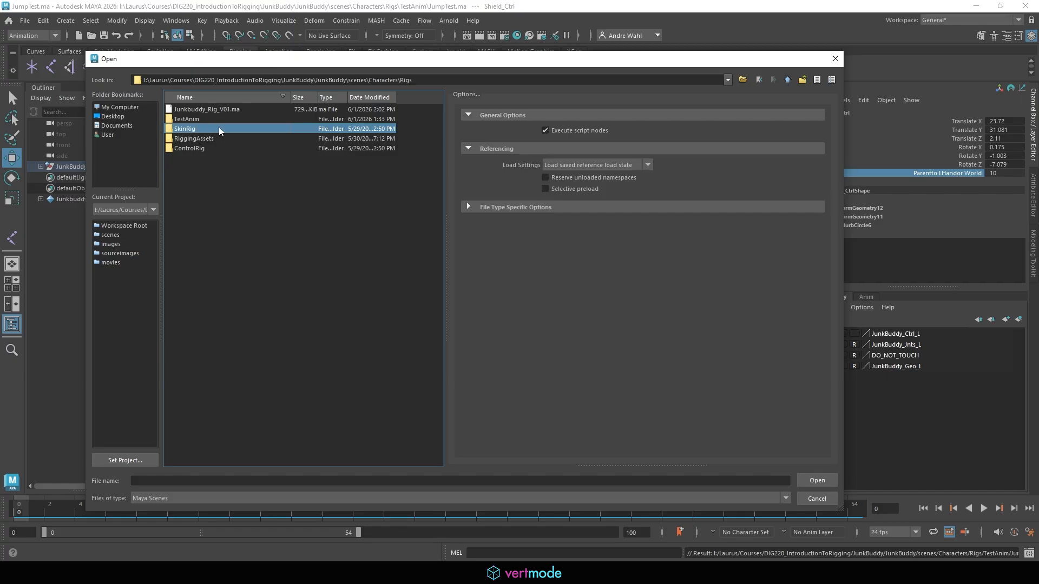
double_click(187, 148)
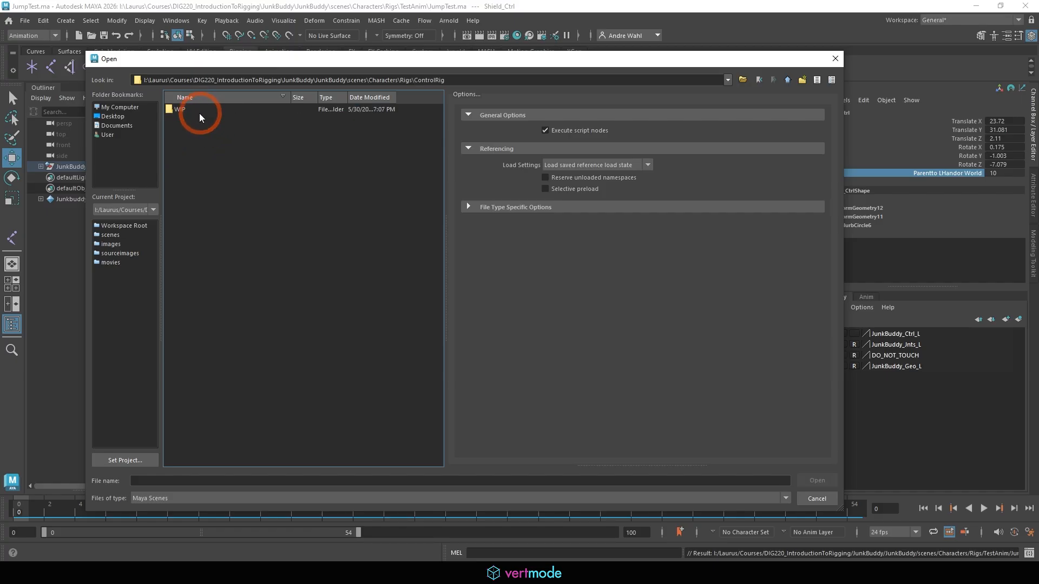
double_click(199, 113)
left_click(251, 111)
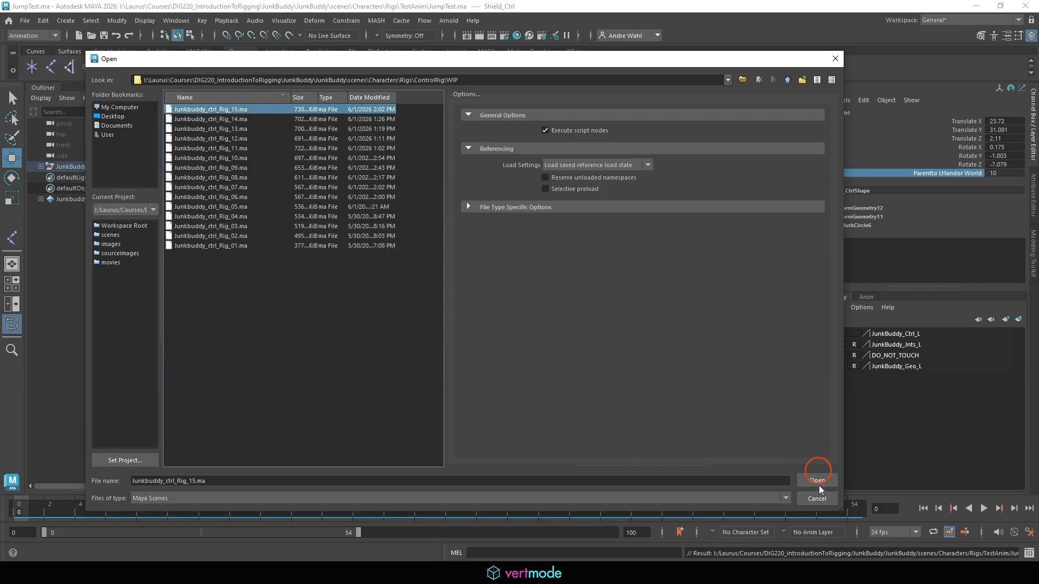
left_click(818, 485)
Step: Turn the Weapons On Off attribute on for Junkbuddy_placement_ctrl
left_click(362, 271)
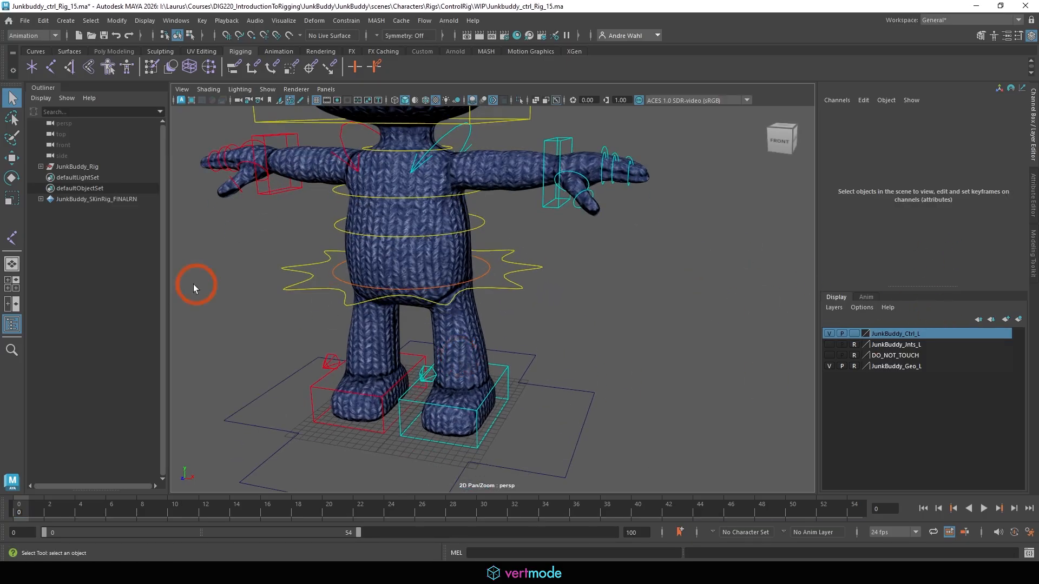
left_click(525, 471)
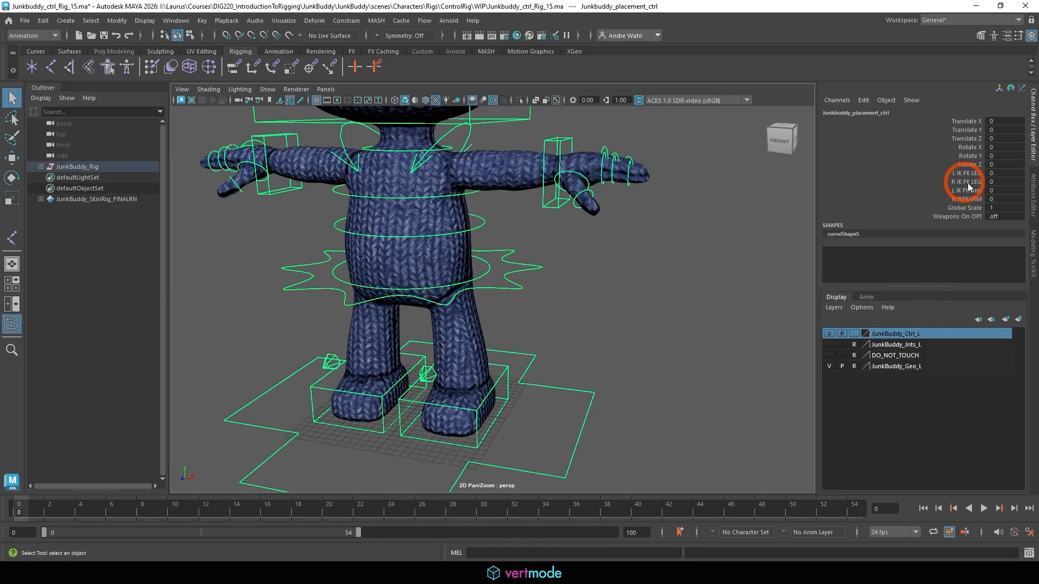
left_click(965, 218)
left_click(996, 216)
type("1")
key("Return")
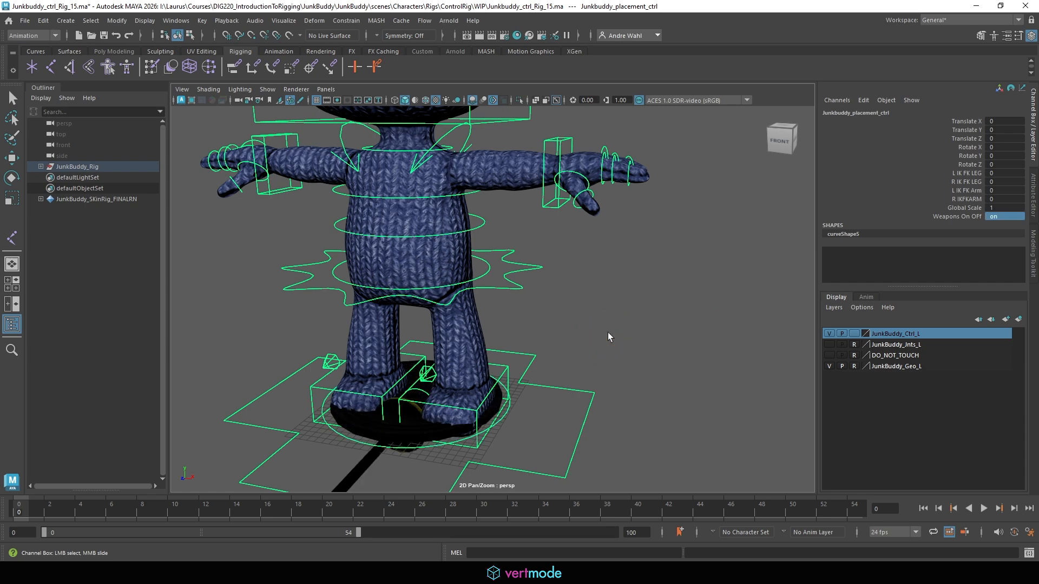
Step: Select Shield_Ctrl and open the Hypergraph Hierarchy to see the weapon rig nodes
left_click(430, 455)
left_click(417, 454)
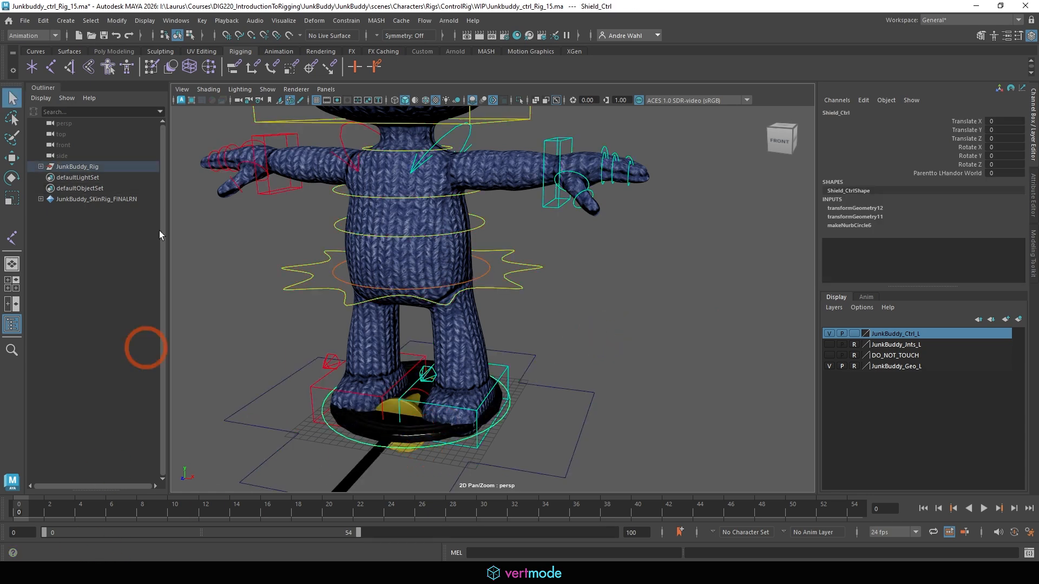
left_click(175, 21)
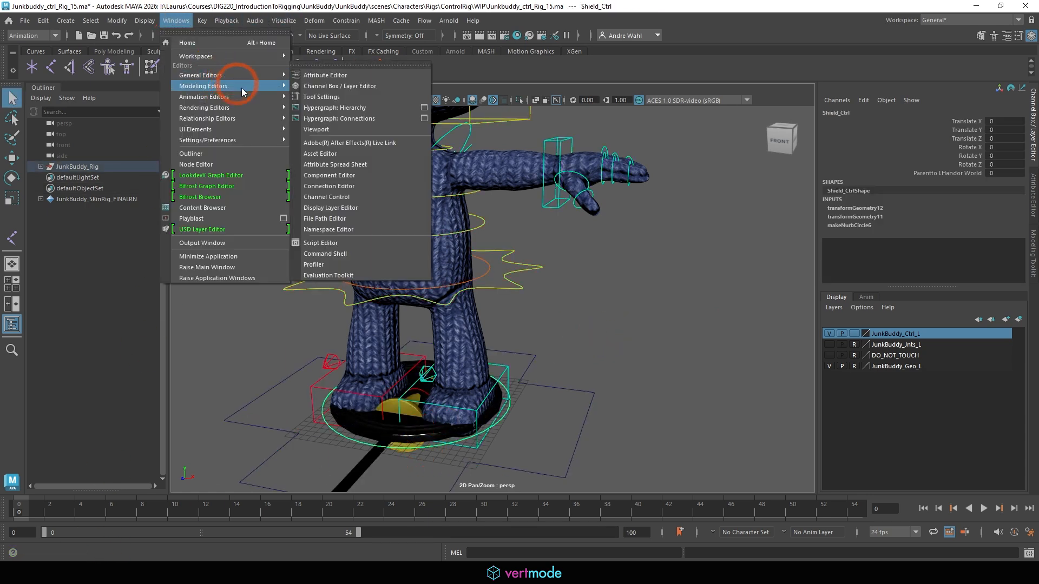
mouse_move(251, 74)
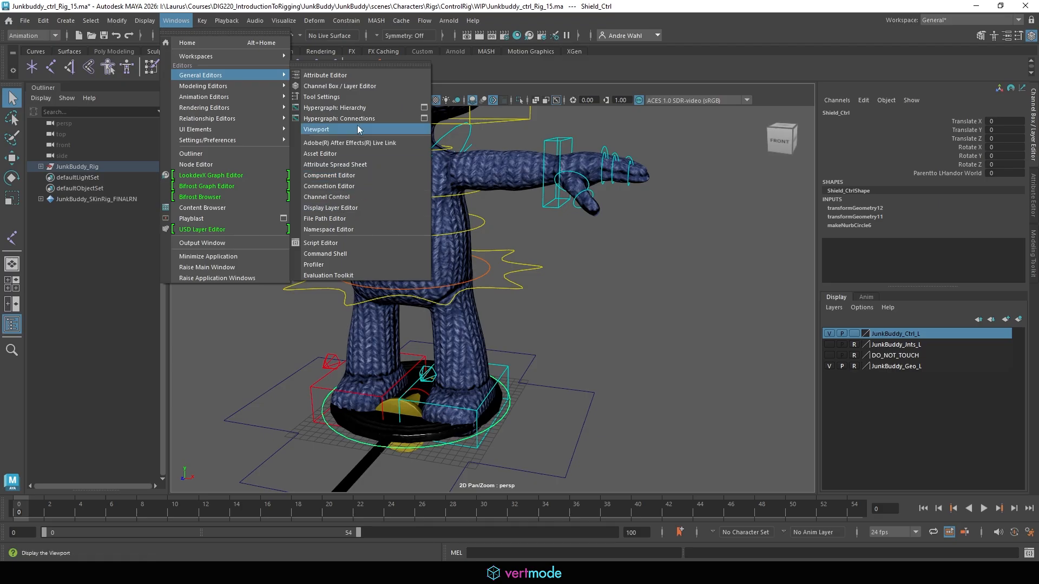
left_click(366, 108)
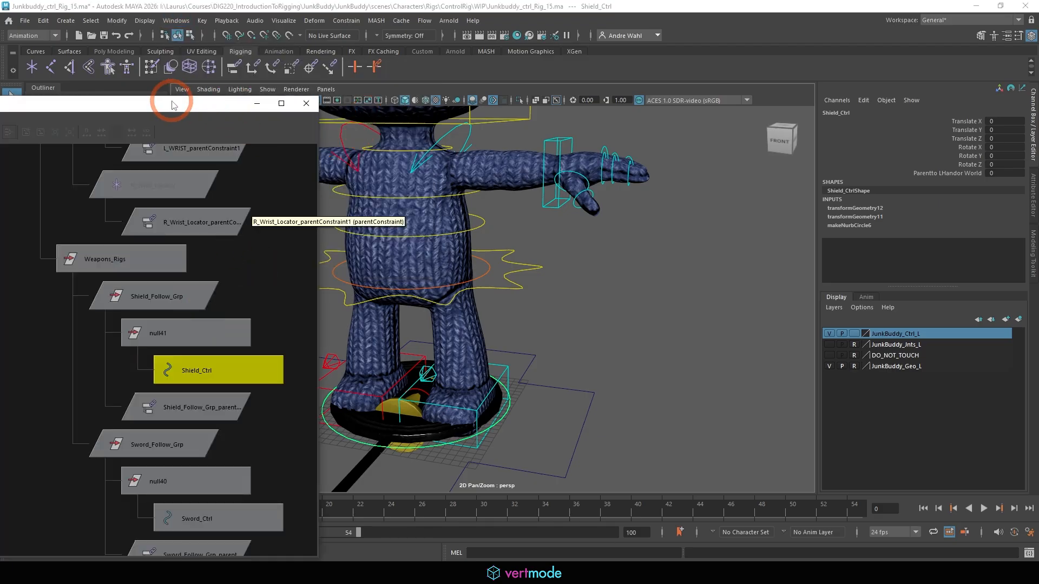
Step: Examine the target weights of Sword_Follow_Grp's parent constraint in the Weapons_Rigs hierarchy
left_click_drag(173, 99, 424, 5)
scroll(612, 319, "down", 1)
middle_click_drag(518, 301, 453, 196, "alt")
left_click(389, 321)
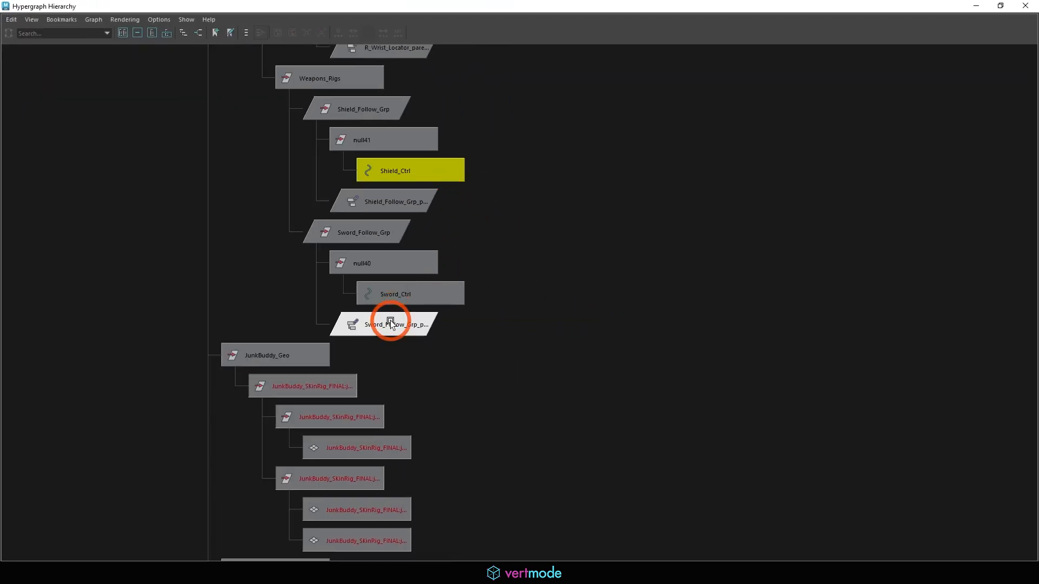
left_click_drag(760, 4, 265, 90)
left_click(925, 193)
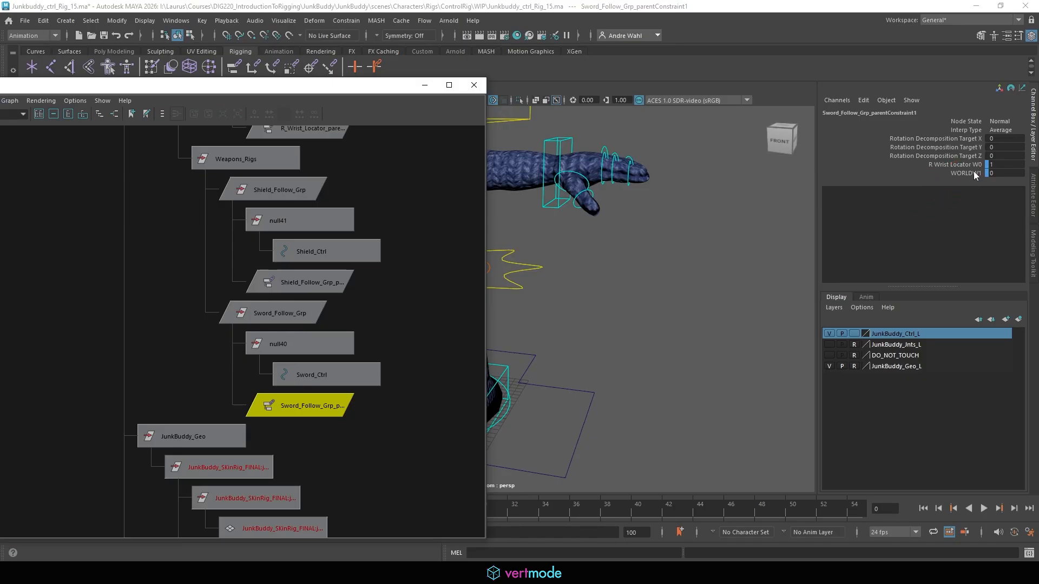
Step: Delete the parent constraint under Shield_Follow_Grp
left_click(293, 284)
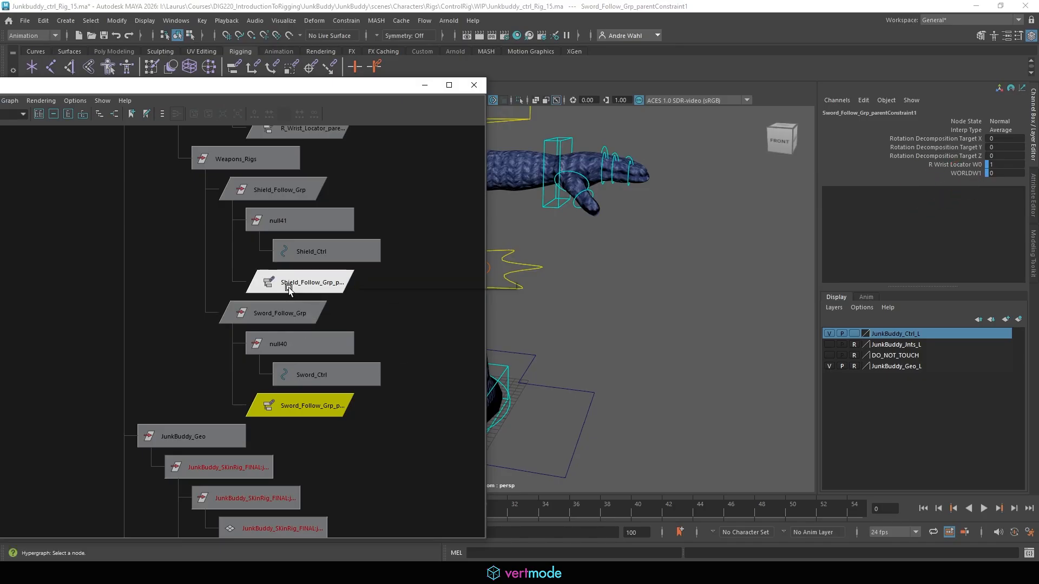
left_click(961, 169)
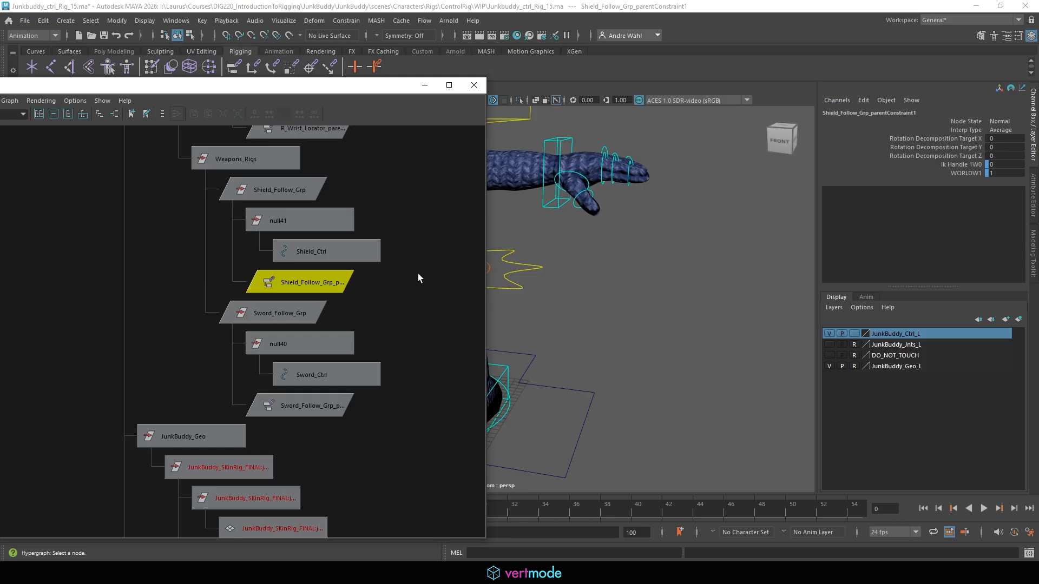
key("Delete")
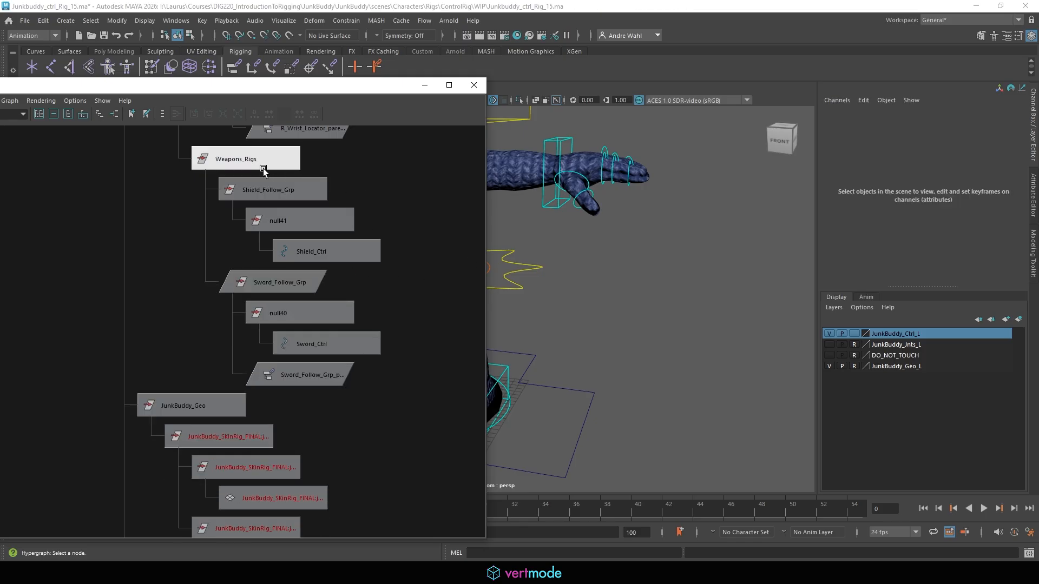
Step: Unparent Weapons_Rigs to the top level of the scene and frame its nodes in the Hypergraph
left_click(255, 165)
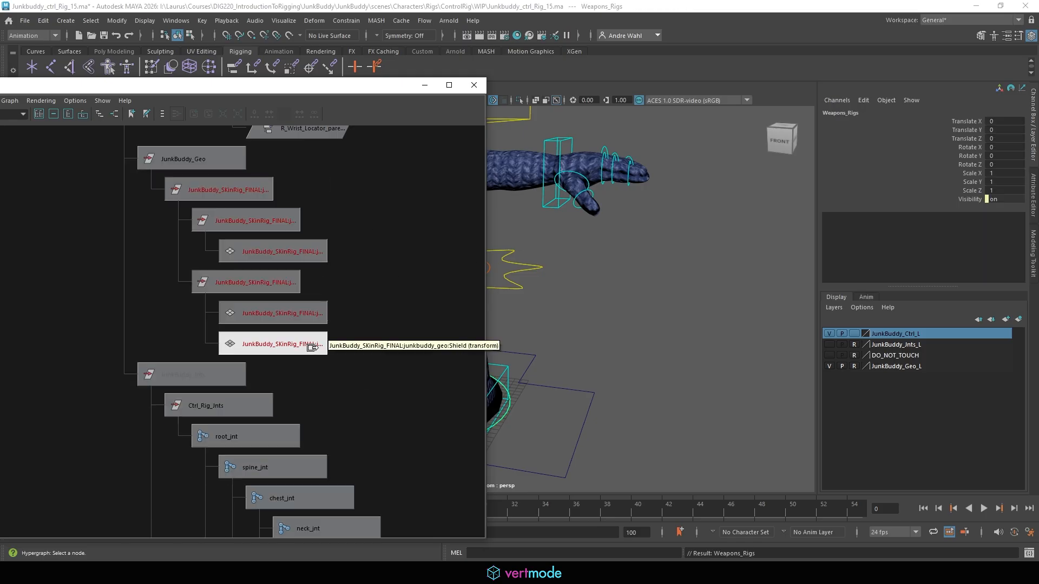
key("f")
right_click_drag(227, 292, 227, 232, "alt")
middle_click_drag(228, 233, 255, 135, "alt")
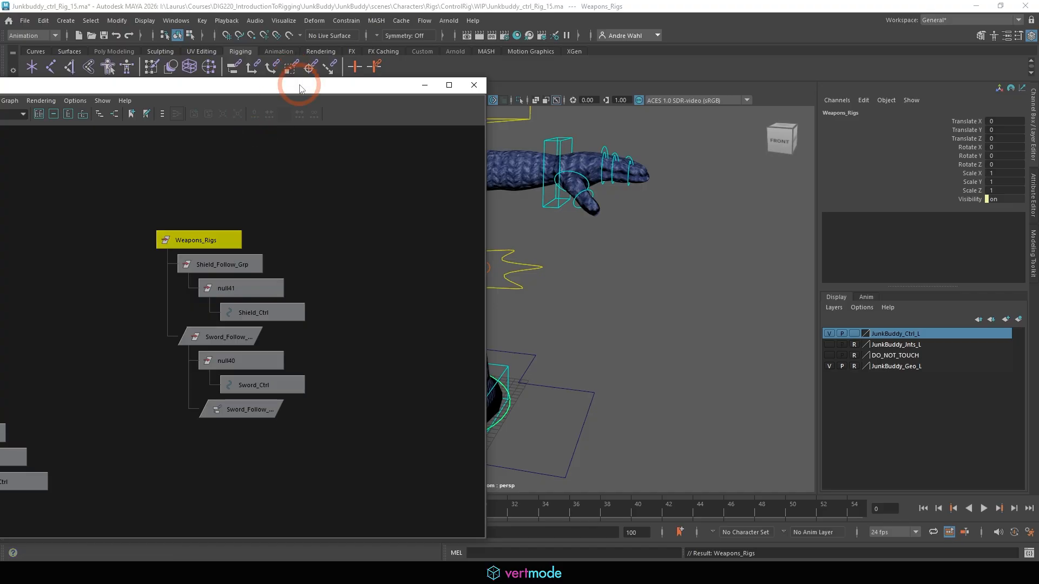
Step: Show the DO_NOT_TOUCH display layer and hide the JunkBuddy_Geo_L layer to expose the locators
left_click_drag(301, 85, 0, 77)
left_click(582, 311)
middle_click_drag(582, 312, 593, 303, "alt")
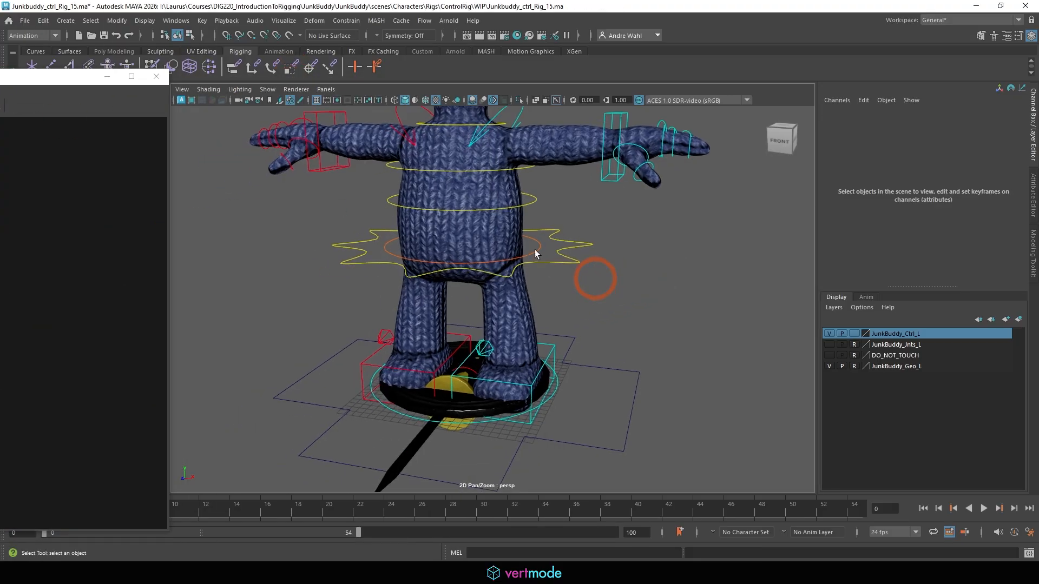
left_click(831, 346)
left_click(831, 345)
left_click(832, 355)
double_click(854, 359)
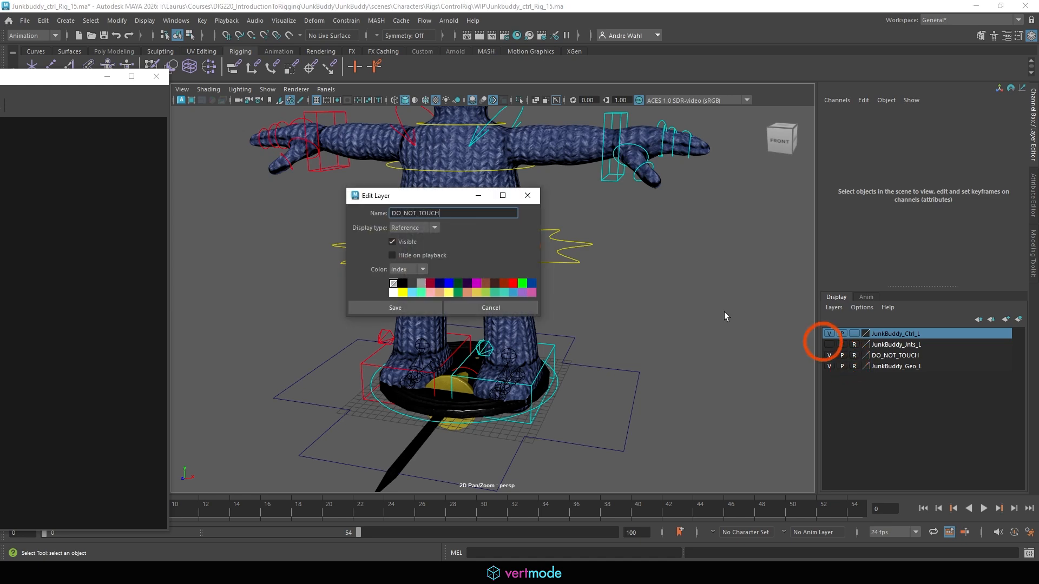
left_click(532, 199)
left_click(830, 367)
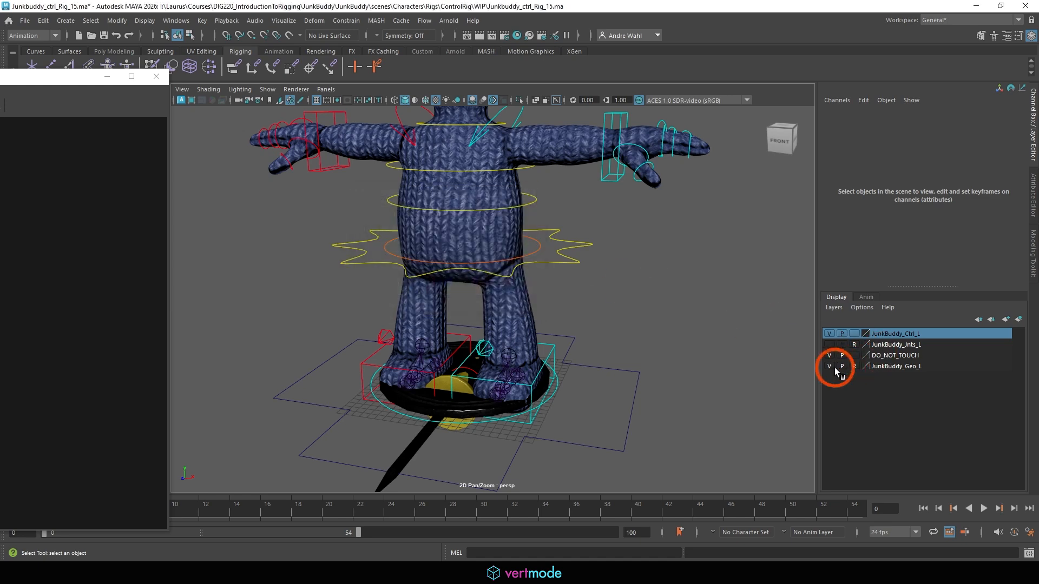
left_click(484, 277)
Step: Parent-constrain Shield_Follow_Grp to both the L_WRIST locator and the WORLD locator at the origin
scroll(483, 278, "up", 4)
middle_click_drag(576, 293, 571, 469, "alt")
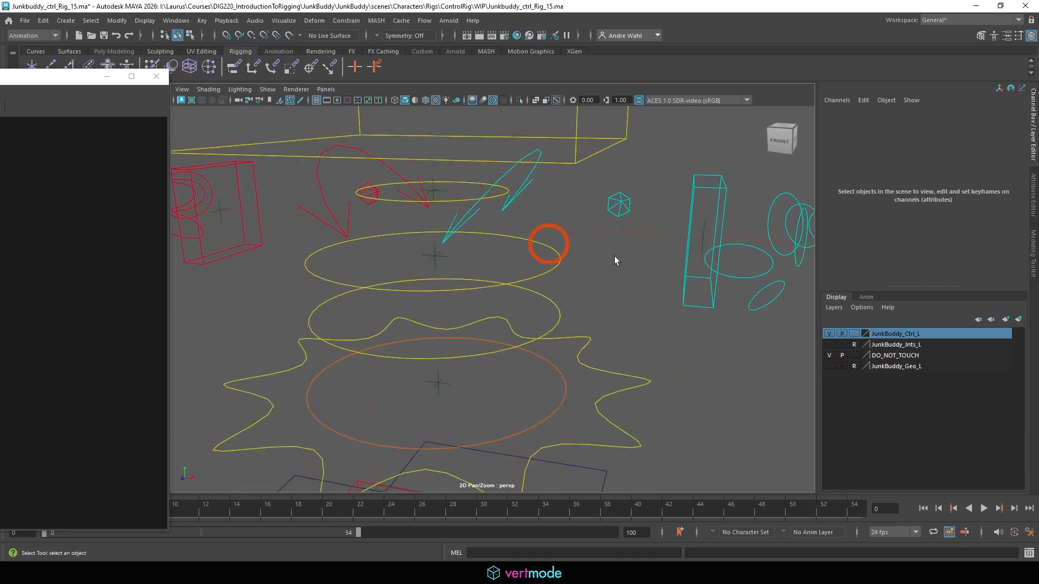
scroll(614, 261, "down", 5)
scroll(582, 269, "up", 6)
middle_click_drag(769, 263, 460, 262, "alt")
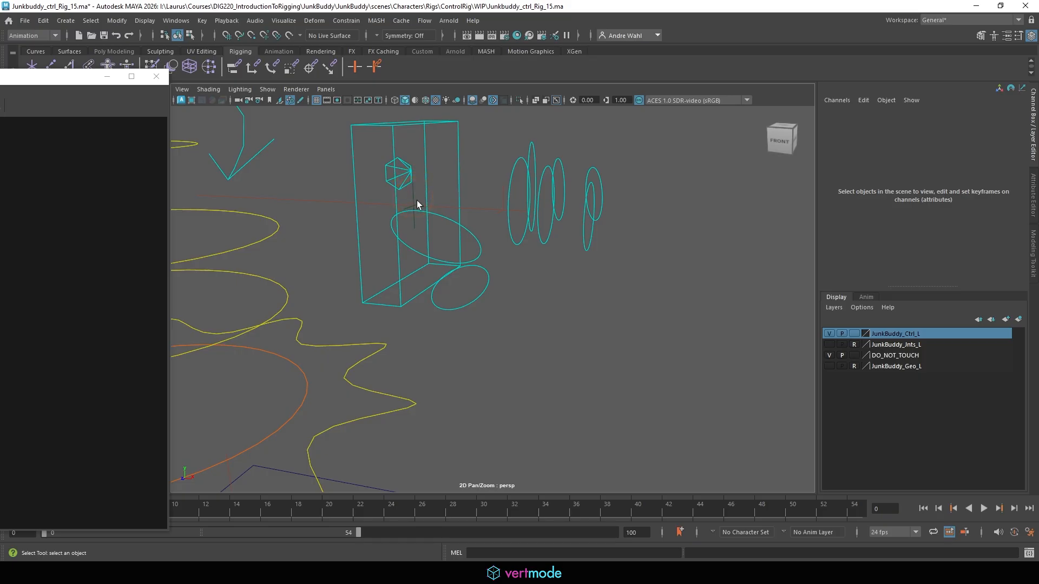
left_click(413, 219)
left_click_drag(498, 250, 464, 317, "alt")
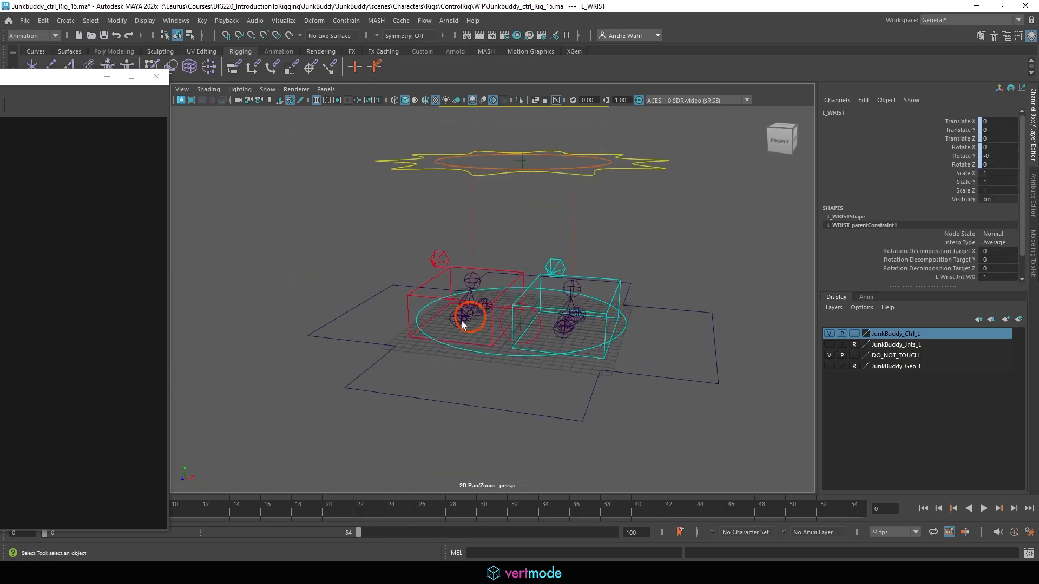
right_click_drag(464, 318, 631, 390, "alt")
left_click(609, 404)
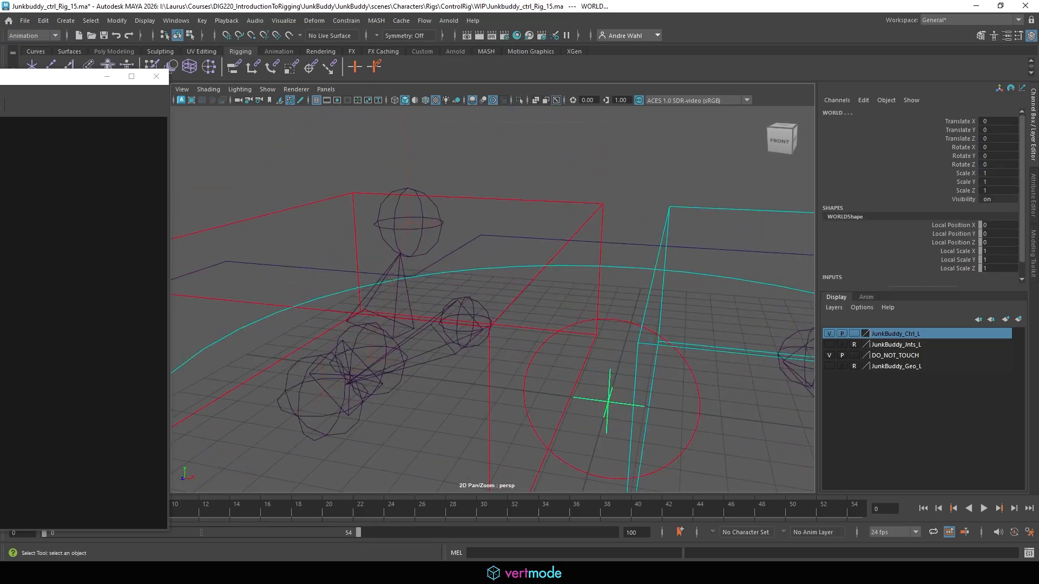
left_click_drag(0, 77, 340, 48)
right_click_drag(449, 235, 519, 257, "alt")
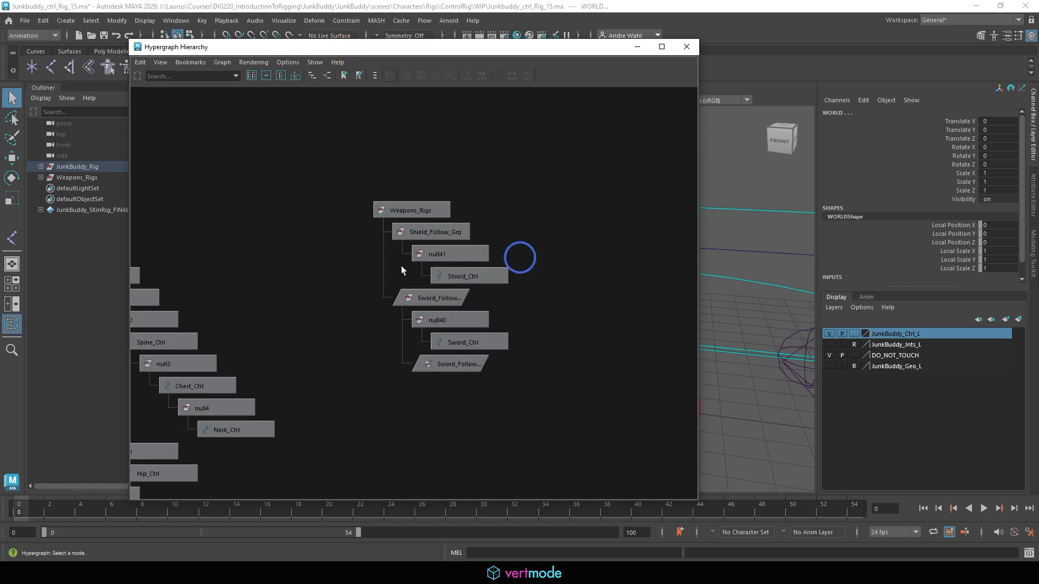
middle_click_drag(401, 265, 379, 260, "alt")
right_click_drag(480, 259, 561, 275, "alt")
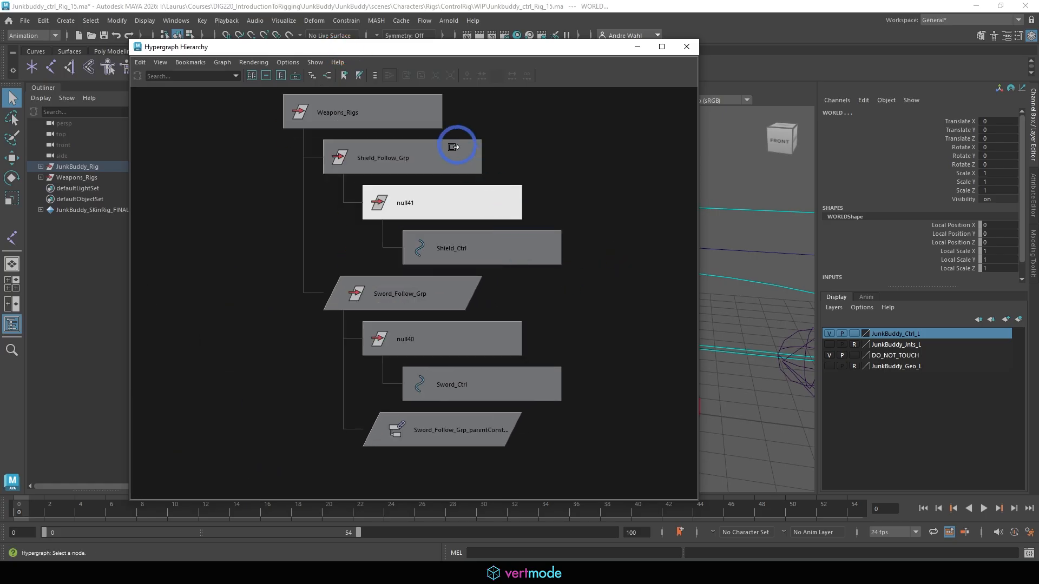
left_click(402, 162)
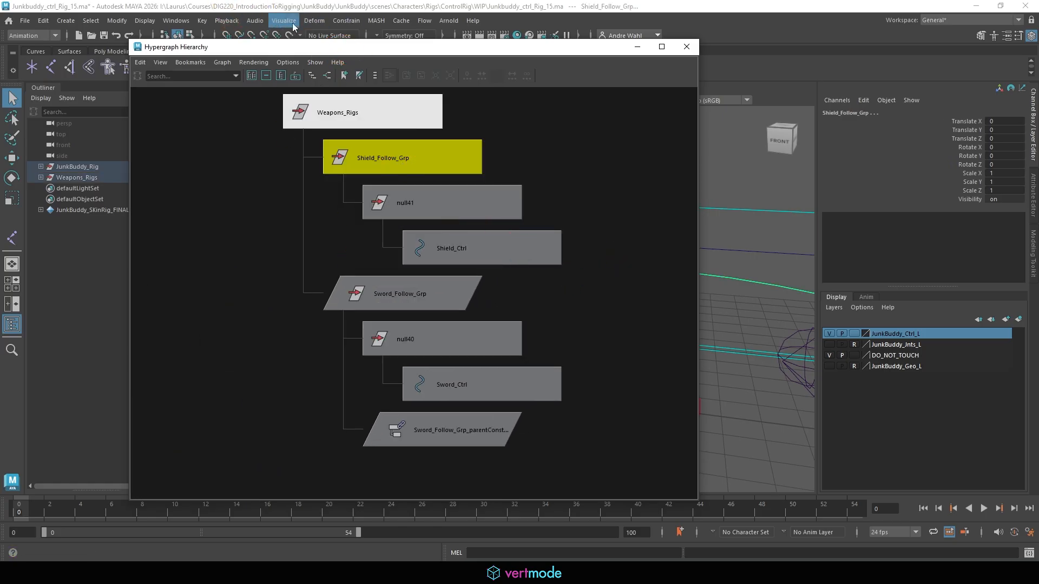
left_click(336, 25)
left_click(352, 41)
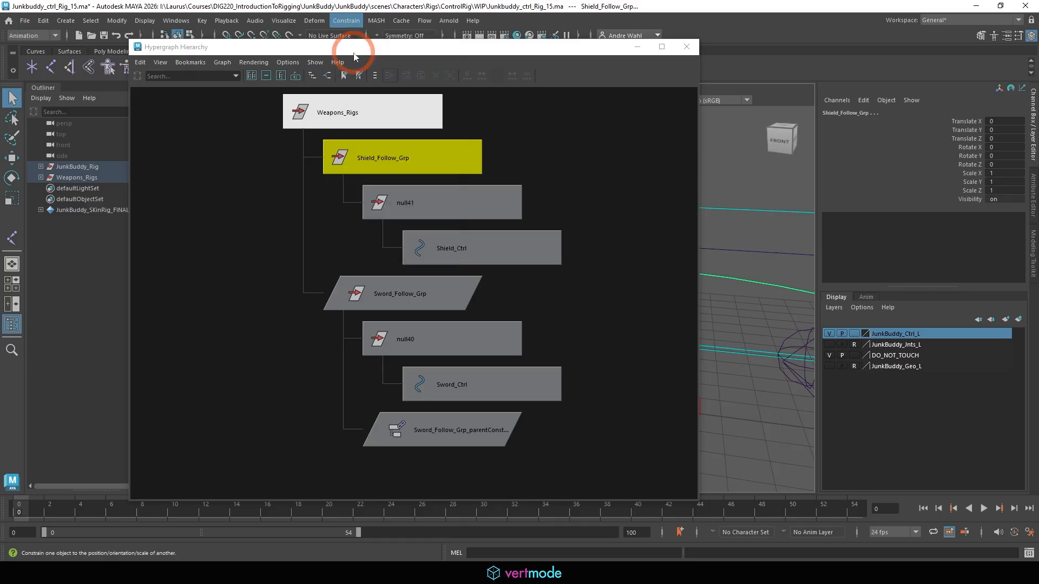
Step: Set up Set Driven Key with Shield_Ctrl's Parentto LHandor World attribute as driver and the Shield_Follow_Grp parent constraint as driven
left_click(420, 295)
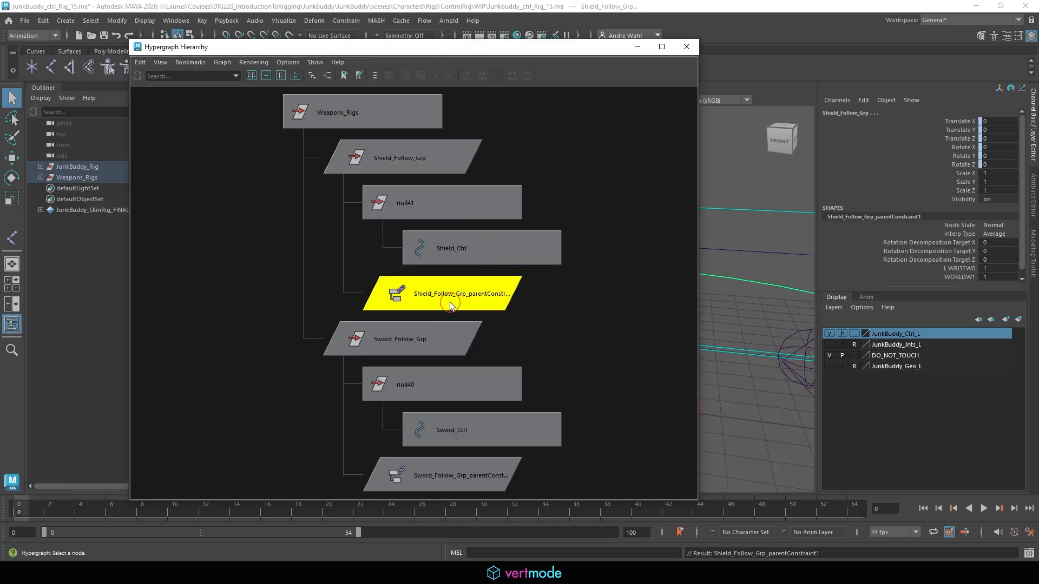
left_click_drag(607, 47, 113, 47)
scroll(441, 220, "down", 10)
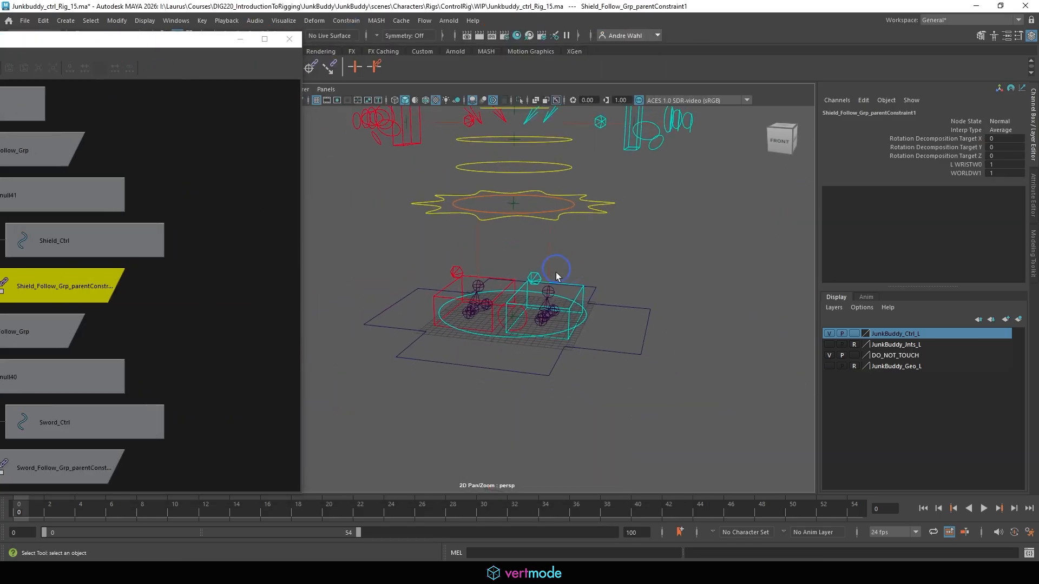
left_click_drag(556, 272, 593, 256, "alt")
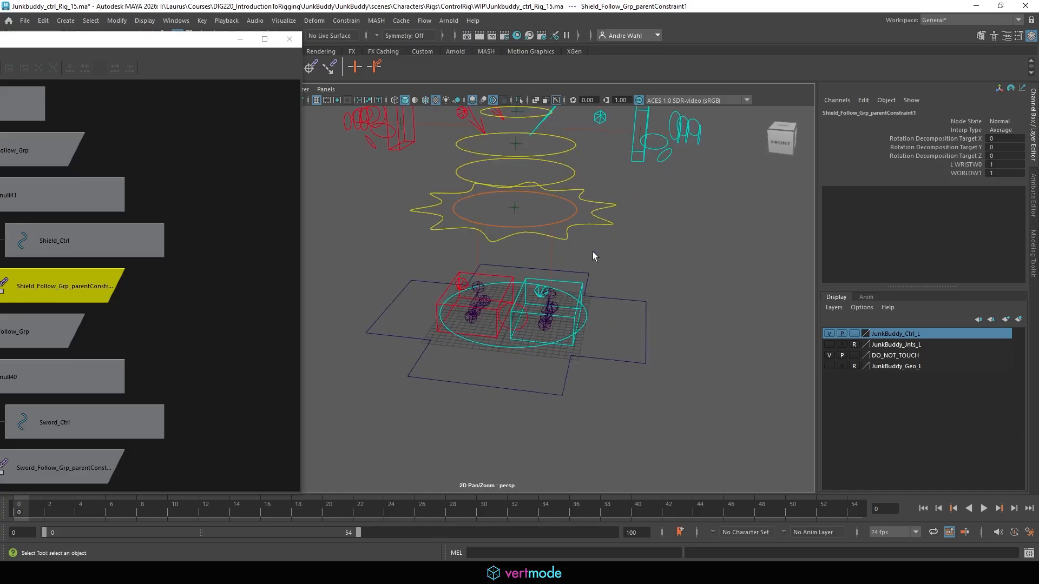
left_click_drag(137, 47, 193, 99)
left_click(176, 20)
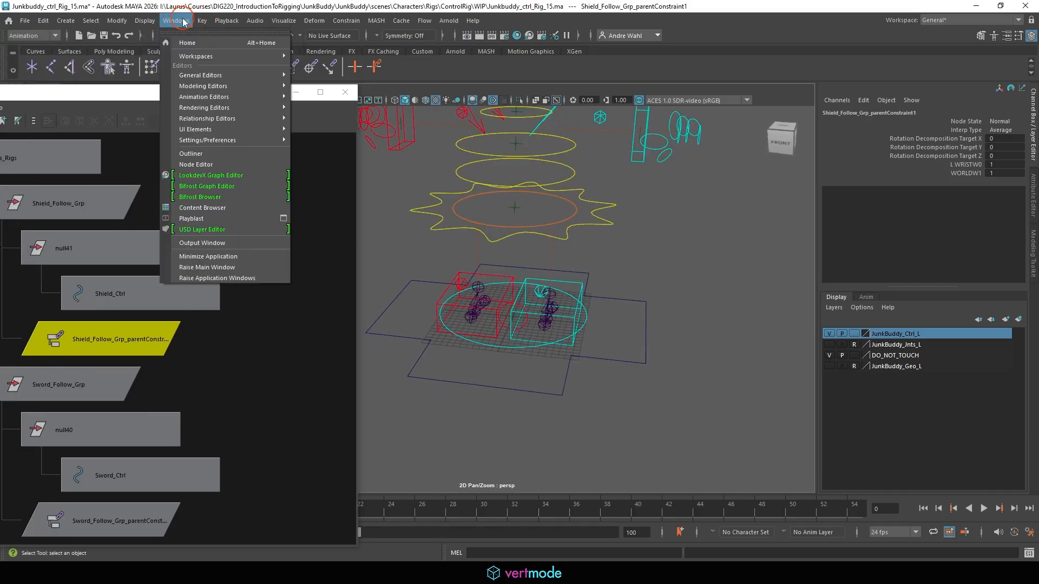
mouse_move(202, 21)
mouse_move(337, 117)
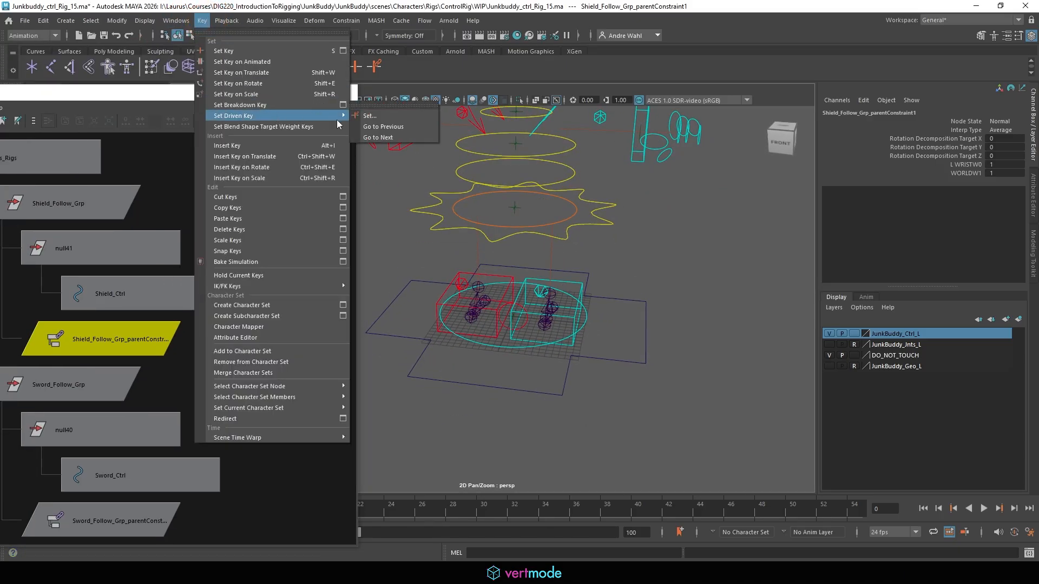
left_click(378, 118)
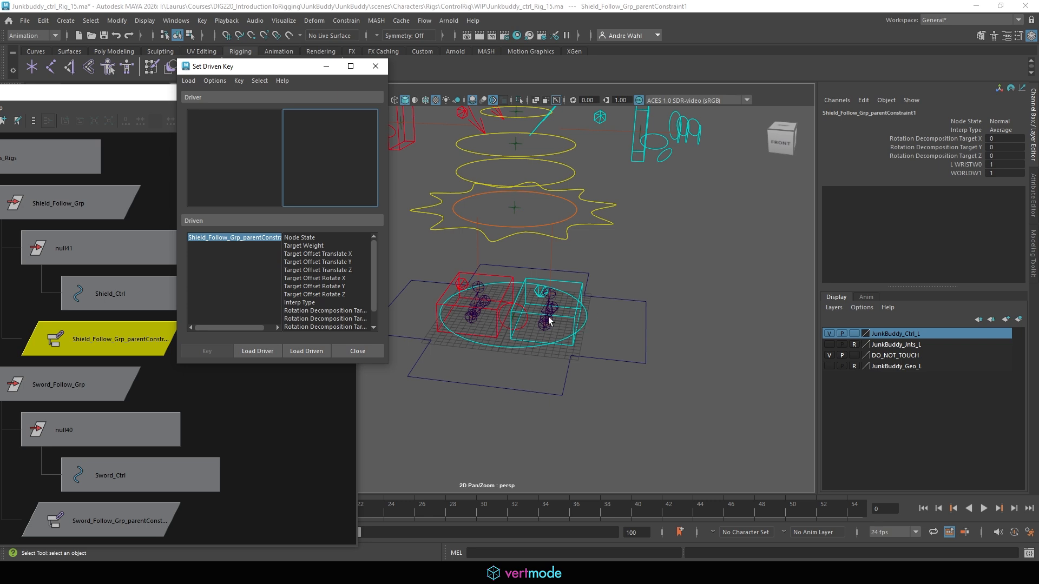
left_click(523, 350)
left_click(250, 353)
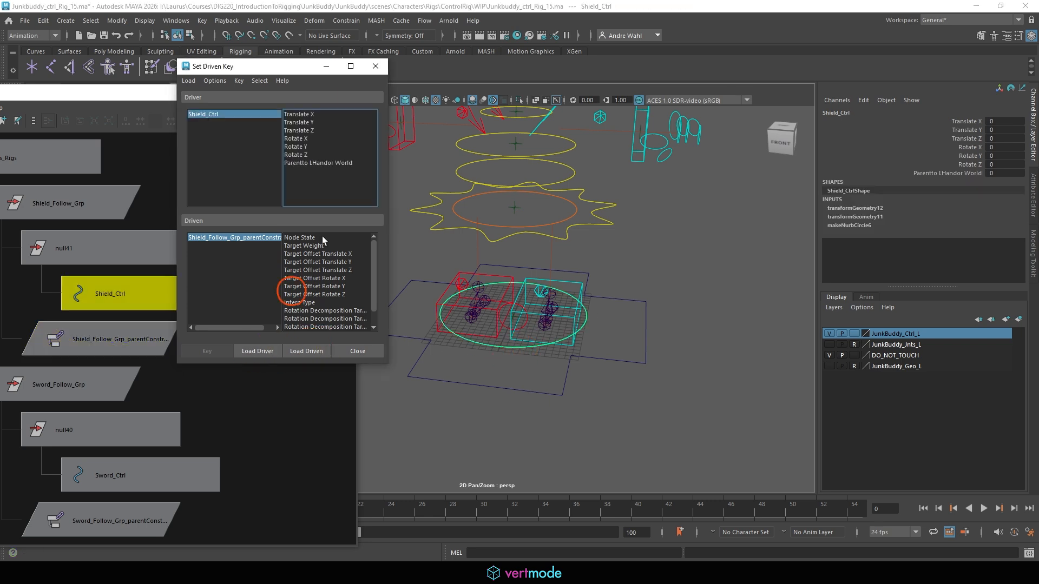
left_click(315, 190)
Step: Set the shield constraint's L WRISTW0 to 0 and key it together with WORLDW1 against the driver attribute
left_click(239, 238)
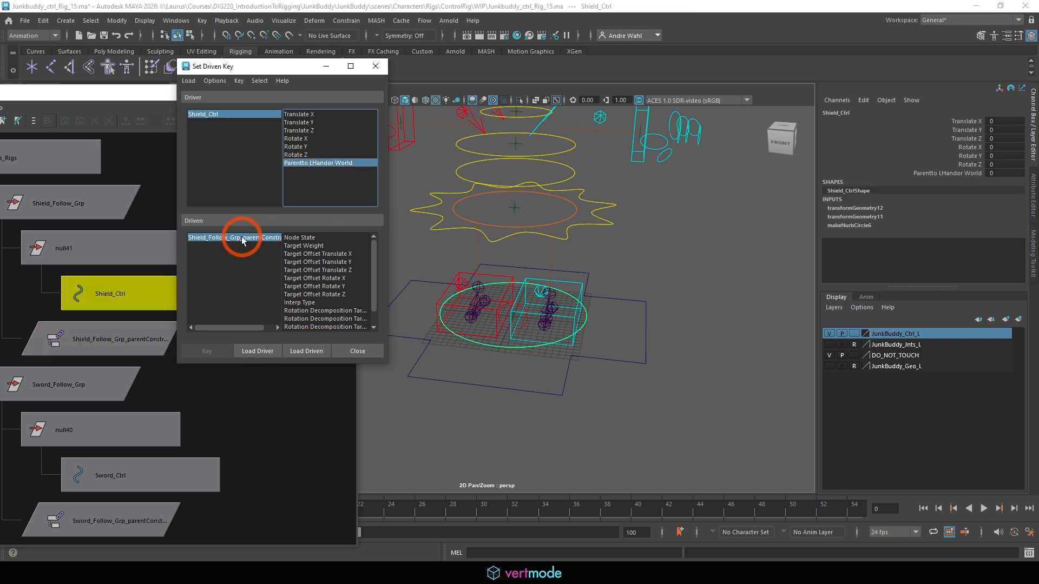
scroll(360, 290, "down", 1)
left_click(360, 319)
left_click(366, 327, "shift")
double_click(1000, 163)
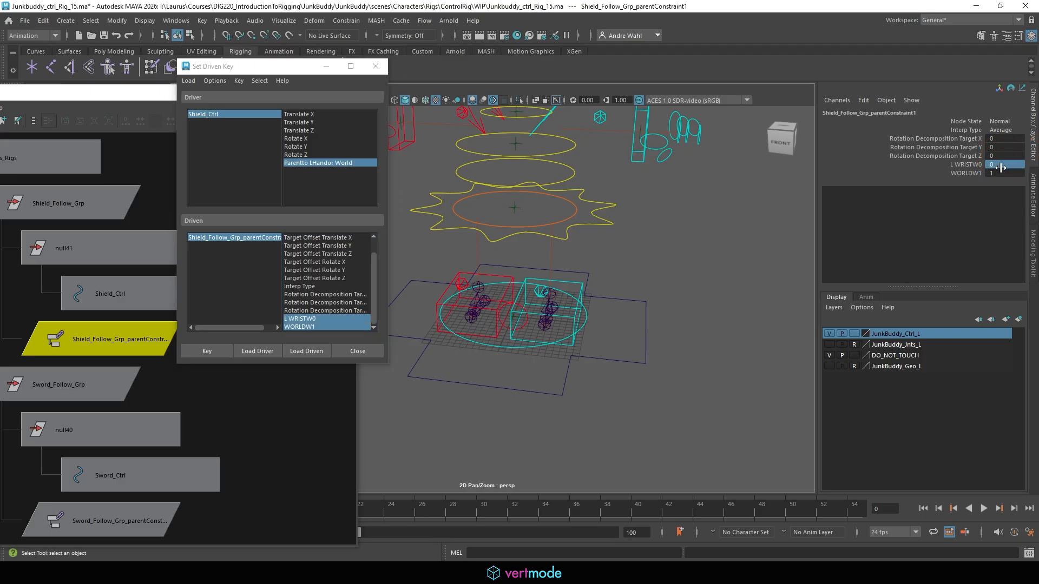
left_click(207, 352)
Step: Key the constraint with L WRISTW0 at 1 and WORLDW1 at 0 for Parentto LHandor World at 10, and close Set Driven Key
left_click(604, 331)
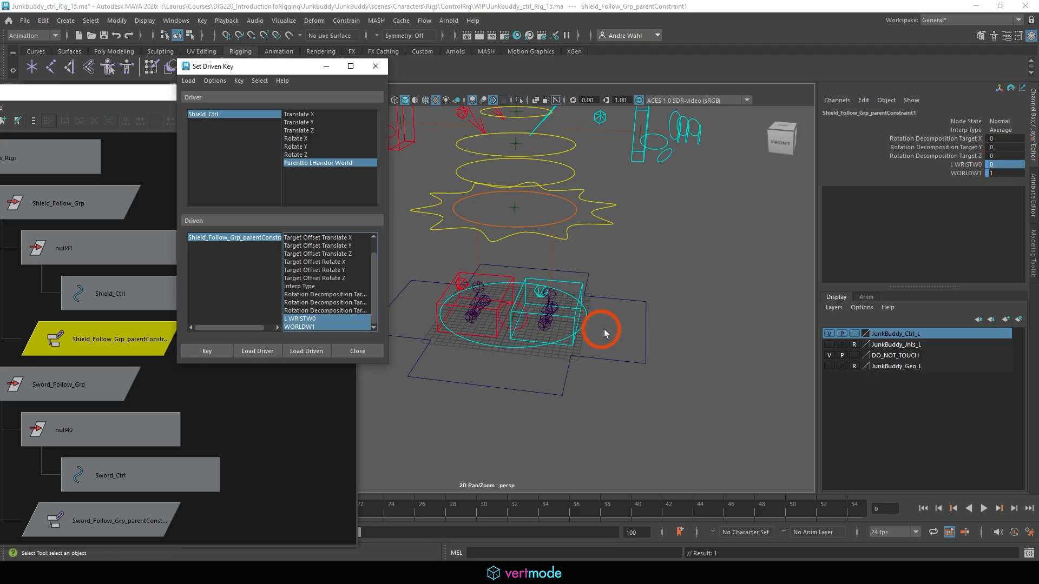
left_click(522, 348)
left_click(953, 173)
middle_click_drag(681, 238, 717, 239)
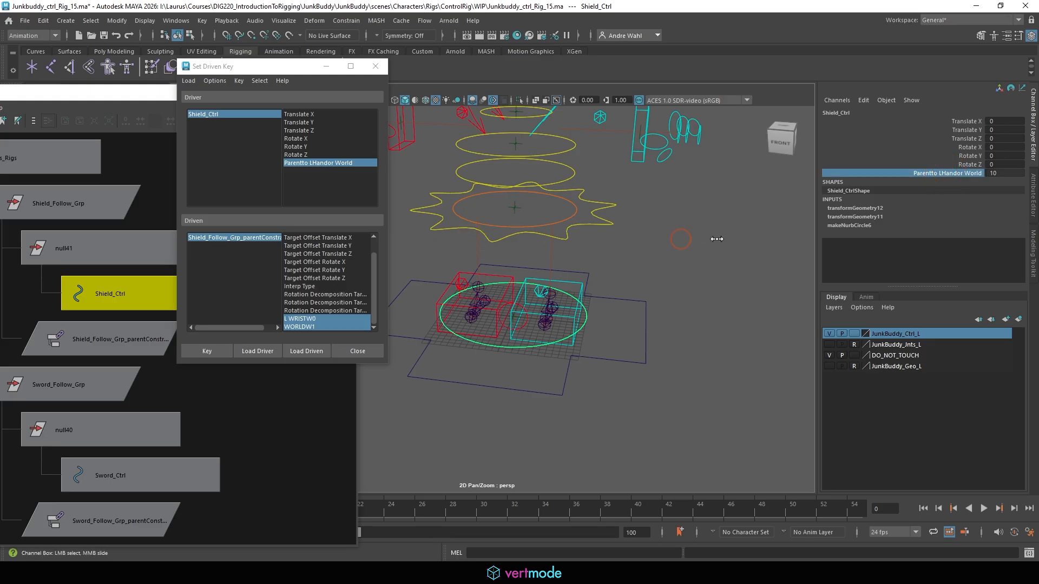
left_click(219, 238)
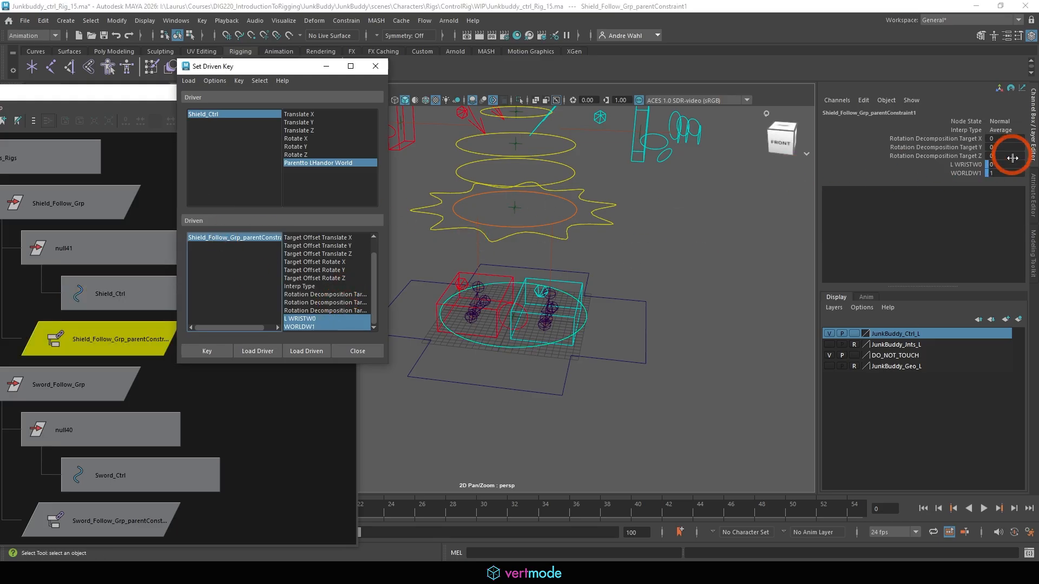
left_click(1007, 165)
type("1")
left_click(997, 174)
type("0")
key("Return")
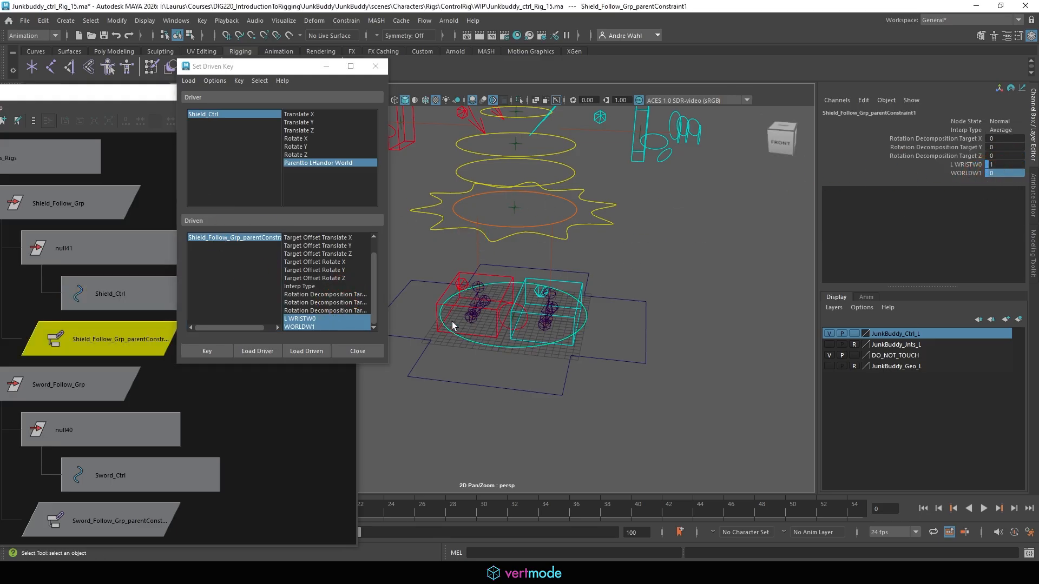
left_click(206, 351)
left_click(375, 66)
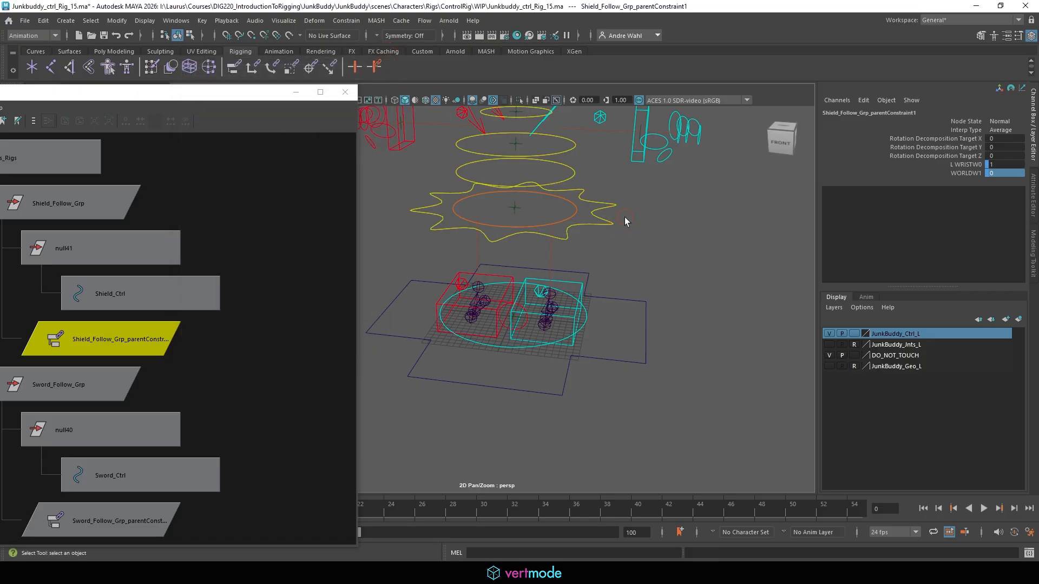
Step: Test the shield's hand-following by moving the left wrist control, and undo the move
left_click(626, 222)
left_click(641, 164)
key("w")
left_click_drag(640, 154, 626, 176)
key("ctrl+z")
Step: Set Shield_Ctrl's Parentto LHandor World attribute to 0
left_click(515, 349)
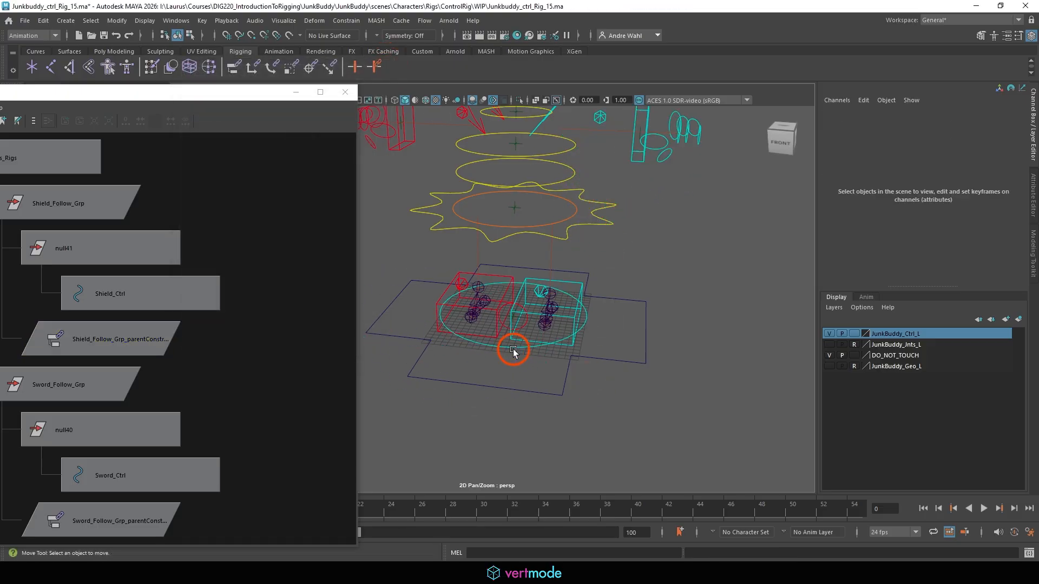
left_click(511, 350)
left_click(511, 350)
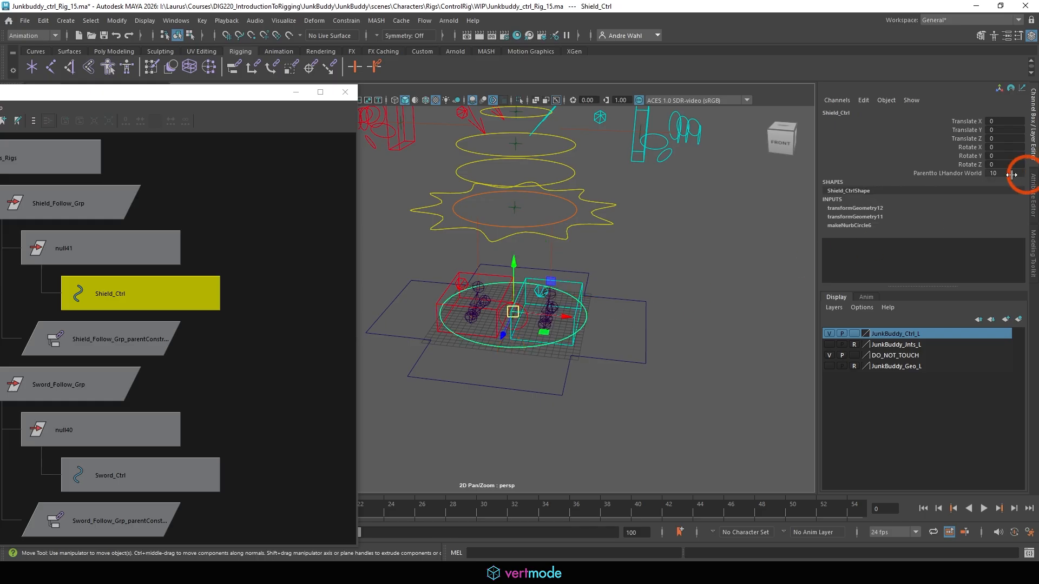
left_click(963, 173)
Step: Move L_IK_Arm_Ctrl to check the shield's world-space behaviour, and undo the move
left_click(647, 157)
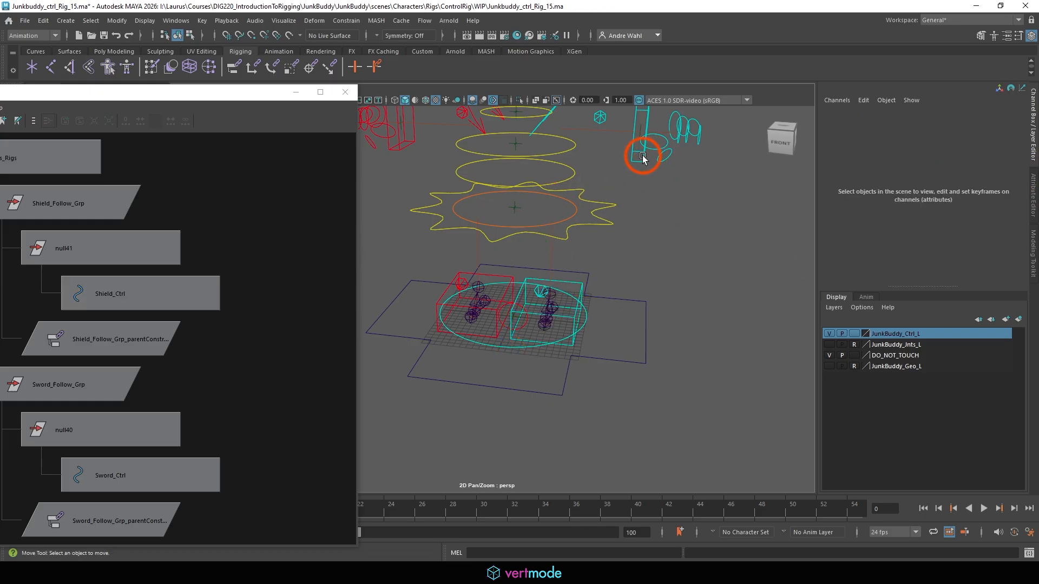
left_click(644, 159)
left_click_drag(640, 140, 603, 137)
key("ctrl+z")
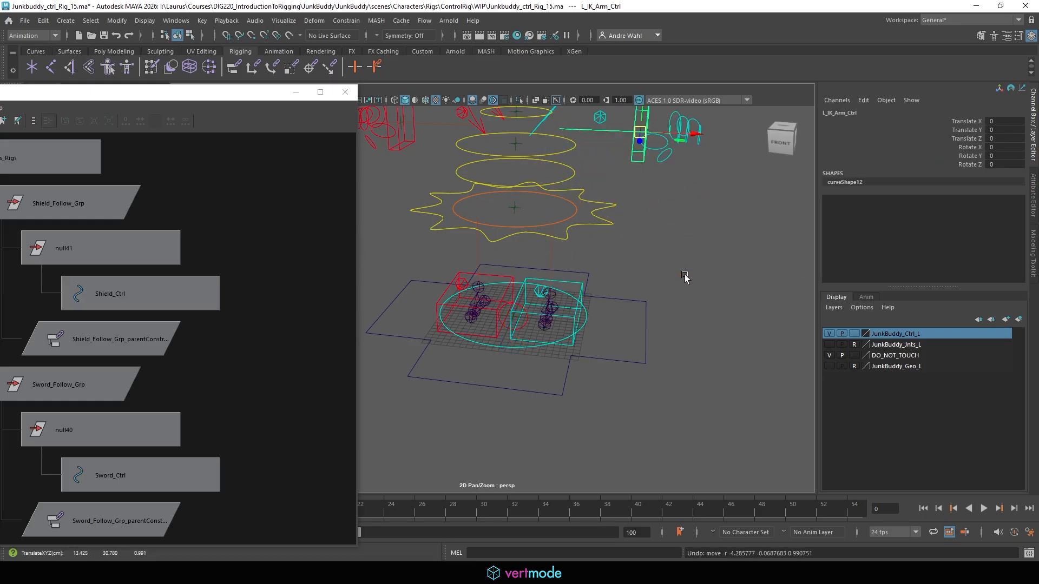
left_click(715, 281)
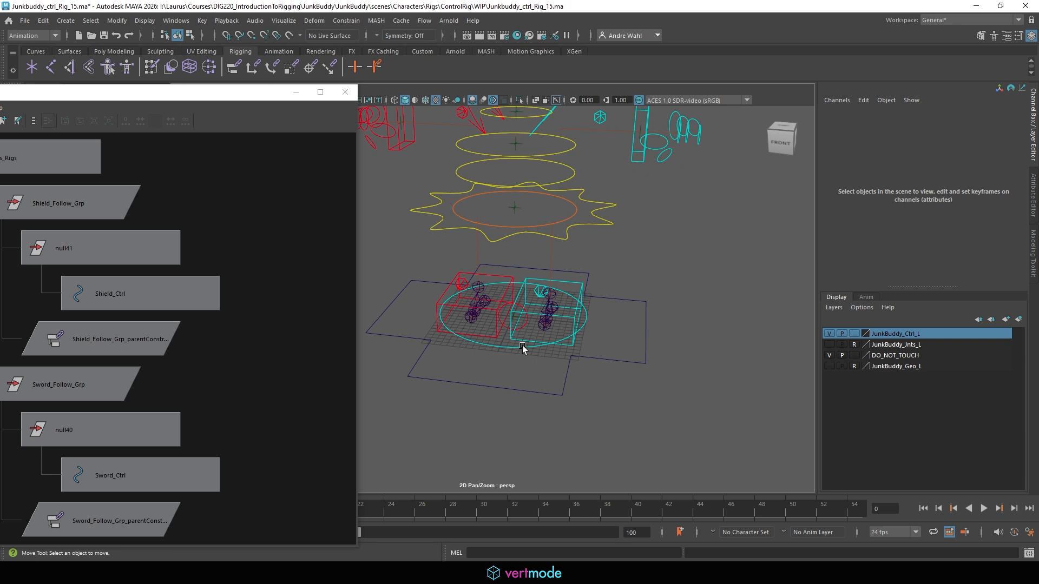
Step: Edit the nice name of Shield_Ctrl's space-switch attribute to Parentto L Handor World
left_click(504, 347)
left_click(939, 174)
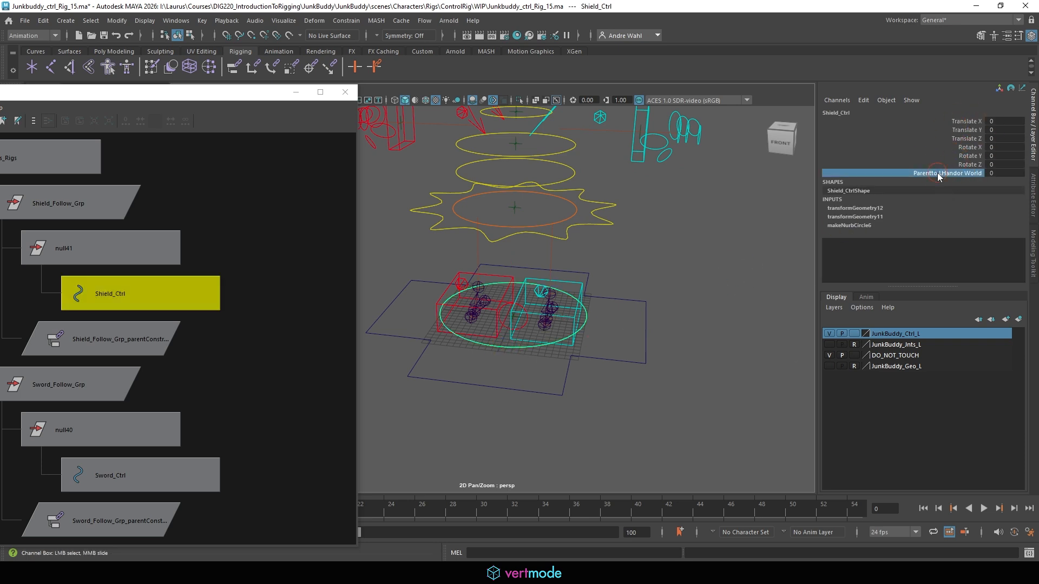
left_click(863, 100)
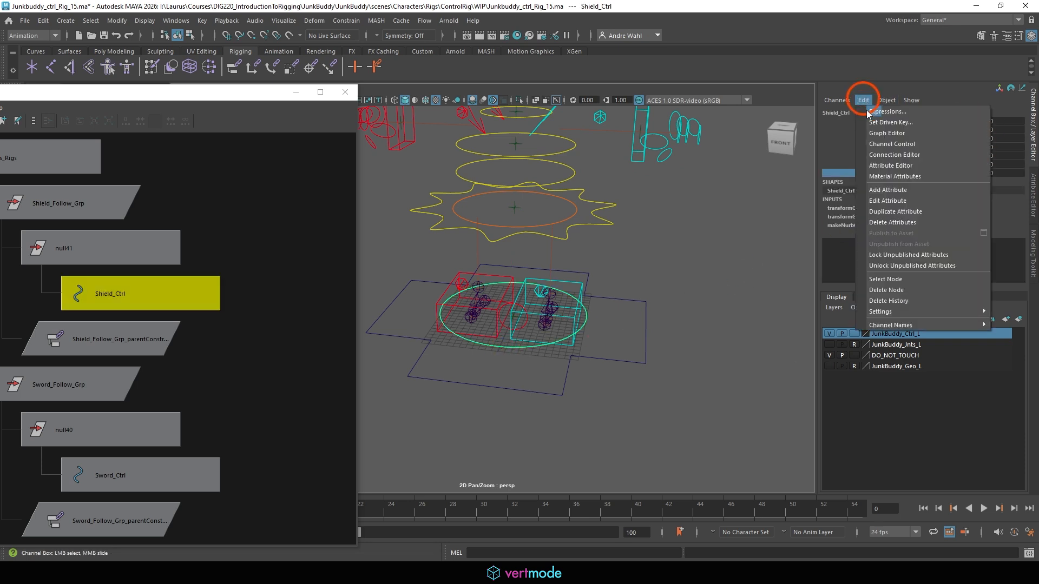
left_click(914, 196)
left_click(915, 200)
left_click(427, 237)
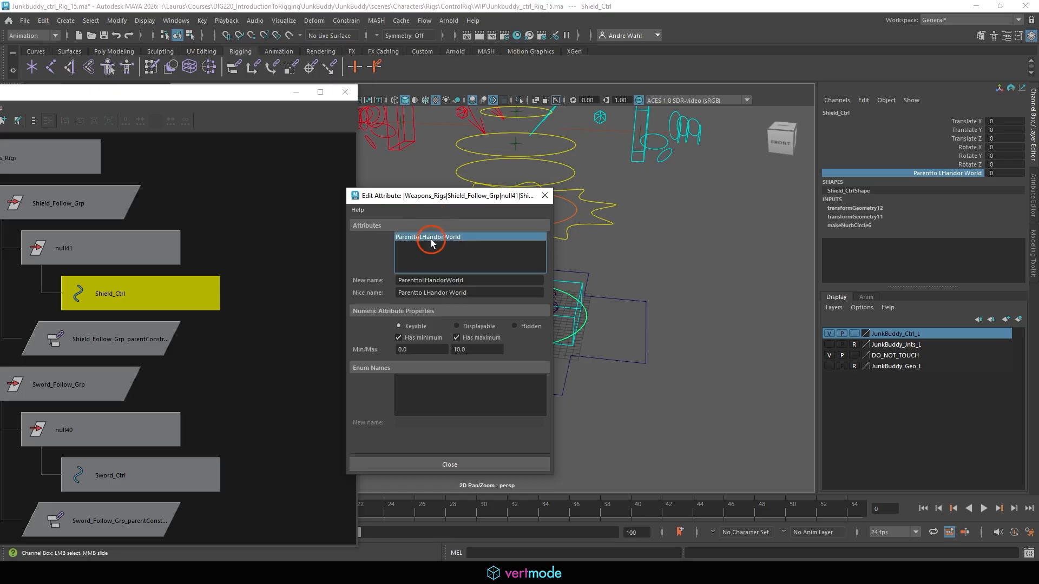
left_click(439, 308)
left_click(432, 292)
left_click(427, 293)
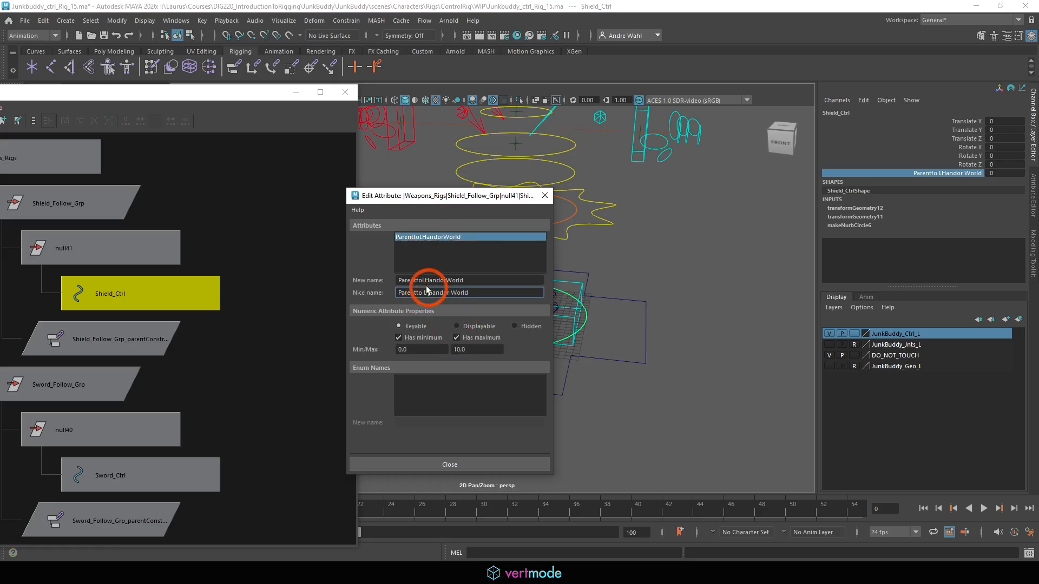
left_click(427, 281)
left_click(495, 326)
key("space")
left_click(435, 239)
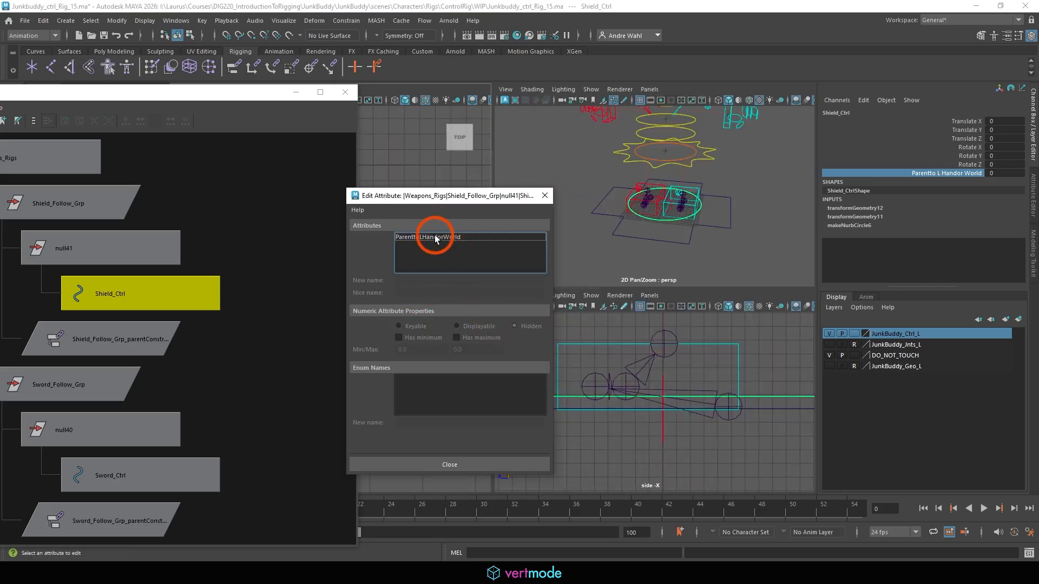
left_click(467, 300)
left_click(691, 291)
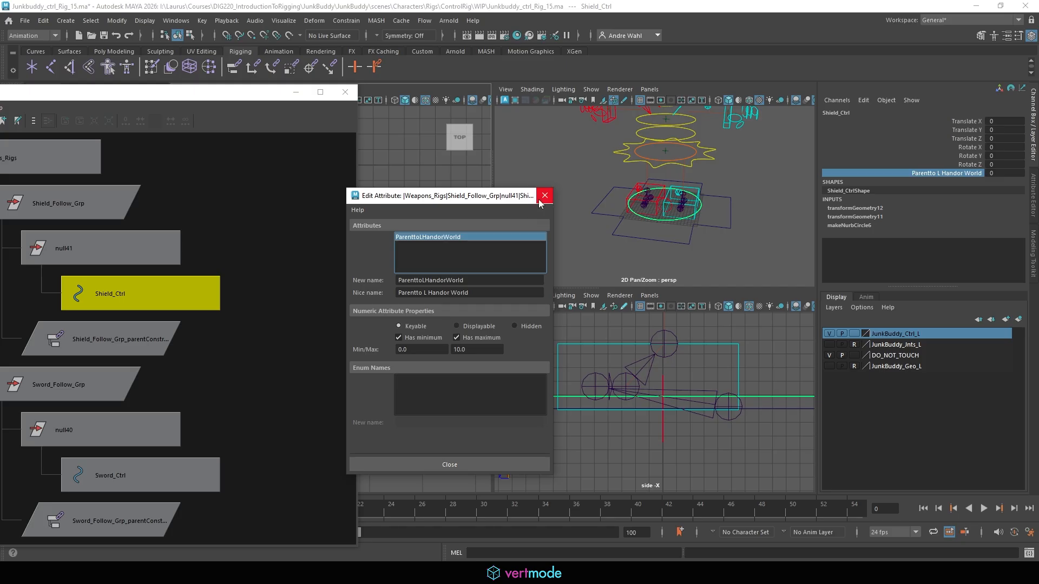
left_click(540, 199)
Step: Return to the full perspective view and set Sword_Ctrl's Parent To R Hand Or World attribute to 0
left_click(661, 261)
key("space")
right_click_drag(656, 268, 533, 352, "alt")
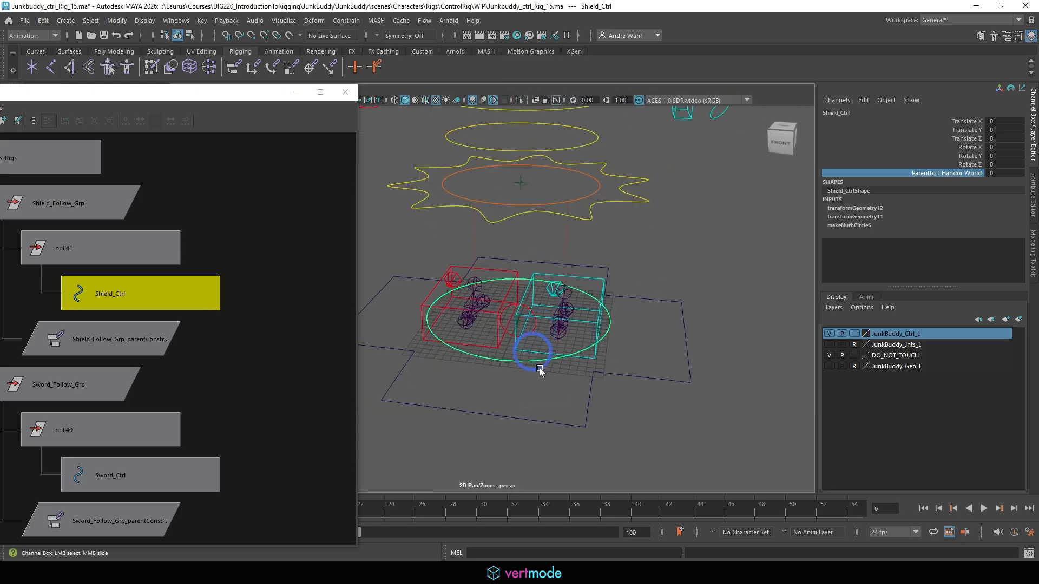
left_click(531, 335)
double_click(1025, 174)
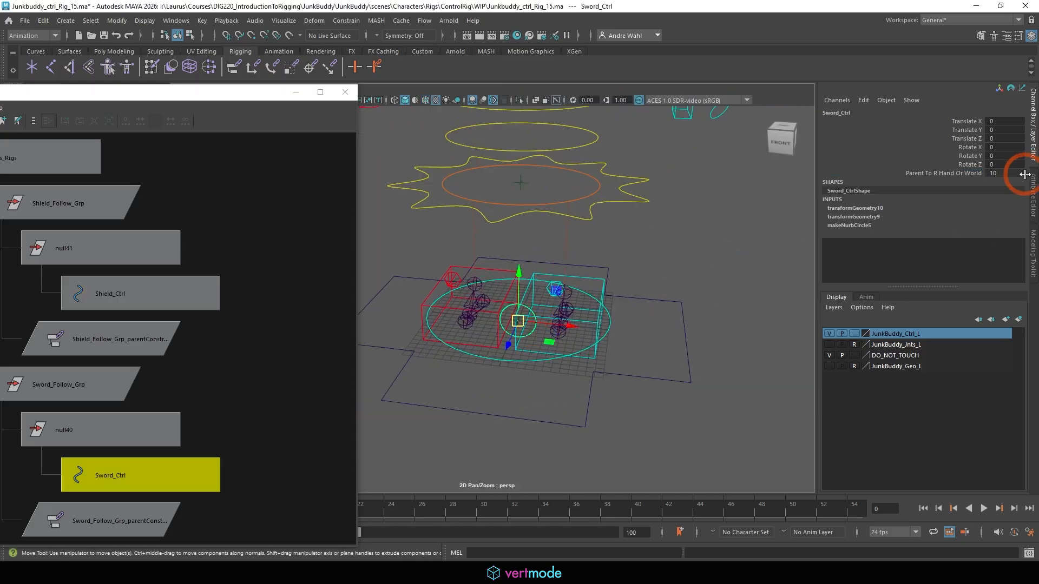
key("Return")
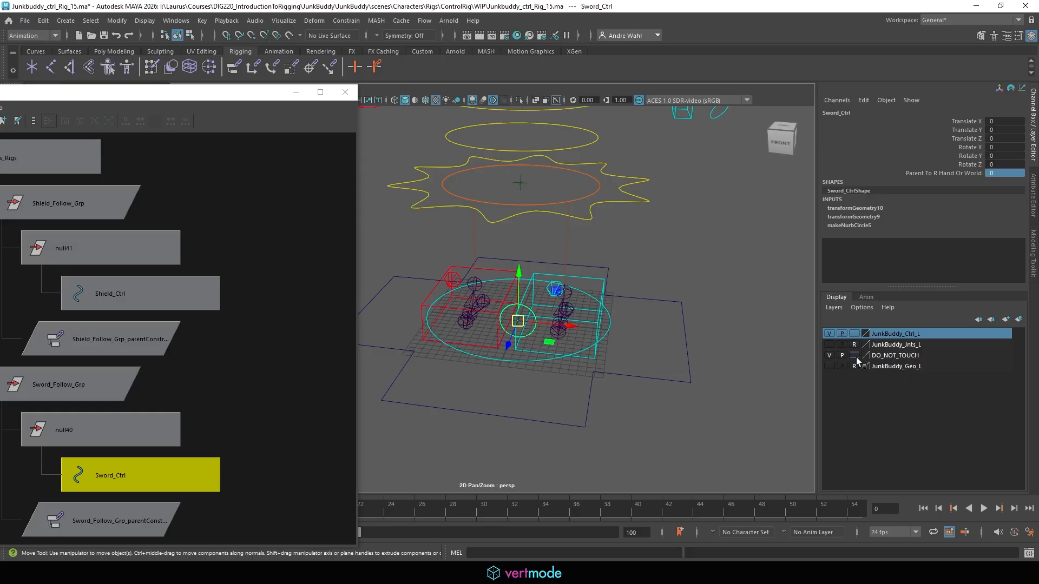
Step: Hide the DO_NOT_TOUCH layer and show the JunkBuddy_Geo_L layer
double_click(855, 356)
left_click(832, 355)
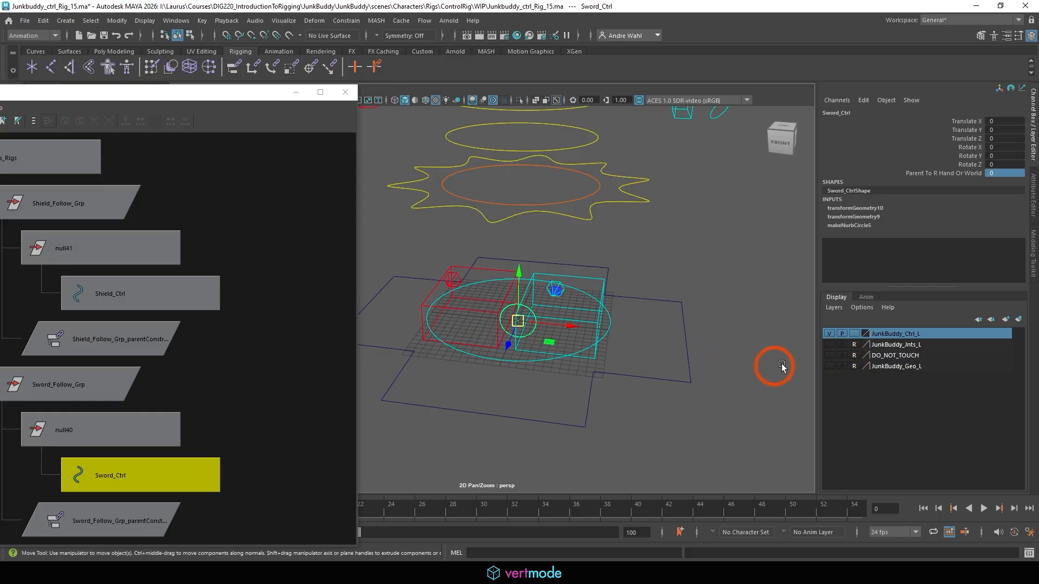
left_click(828, 367)
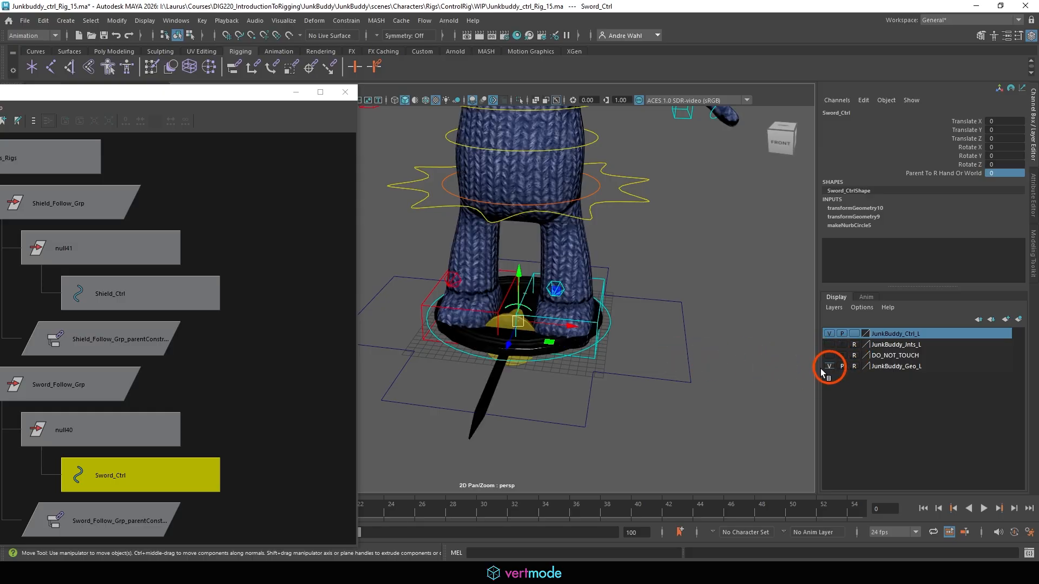
Step: Set Weapons On Off to off on Junkbuddy_placement_ctrl and close the Hypergraph
scroll(651, 367, "down", 3)
left_click(658, 371)
left_click(556, 342)
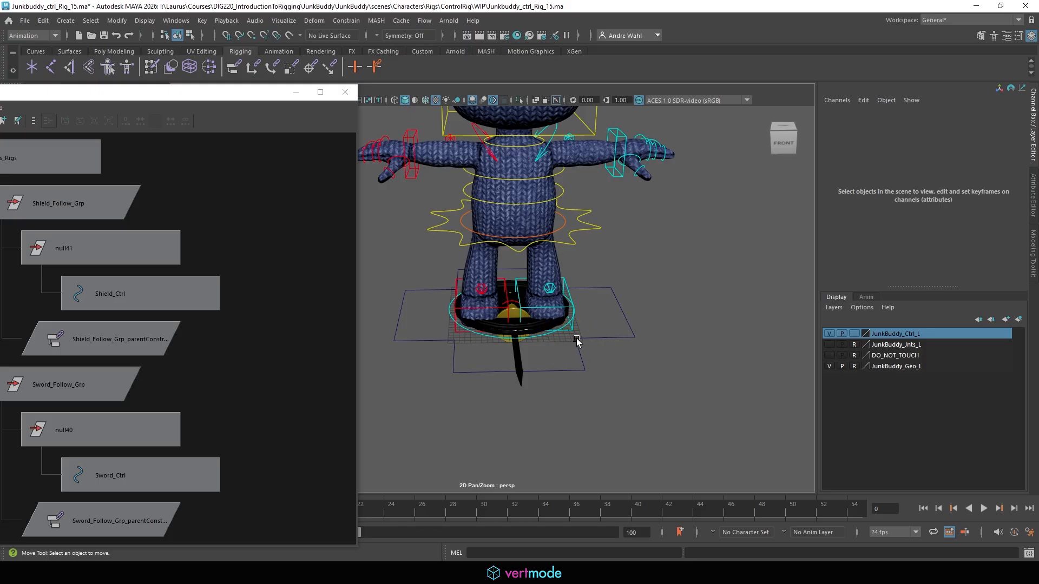
left_click(576, 342)
left_click(1006, 217)
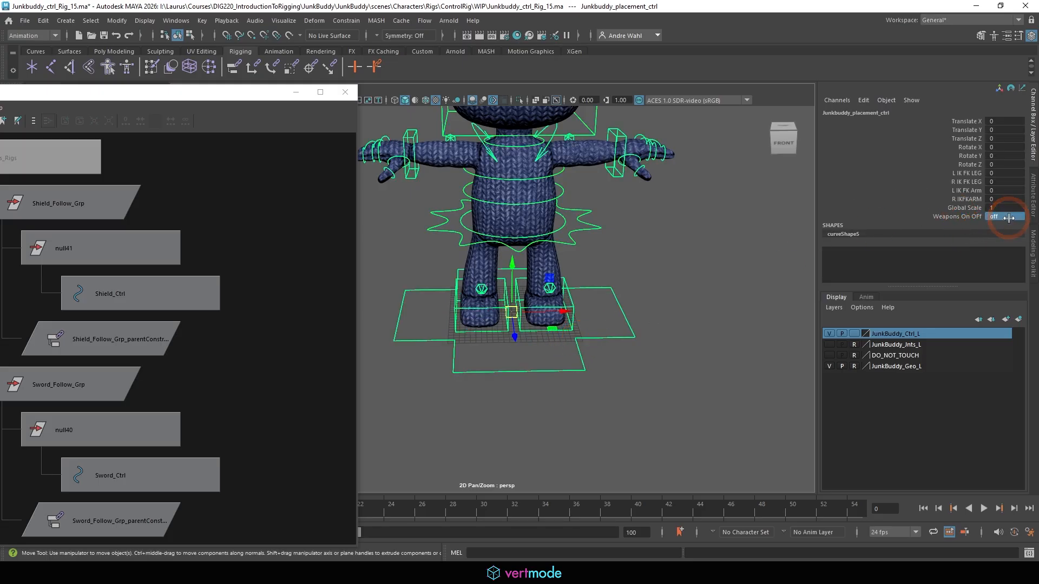
left_click(345, 92)
Step: Frame the whole character, deselect everything and save the rig scene
left_click_drag(613, 215, 599, 257, "alt")
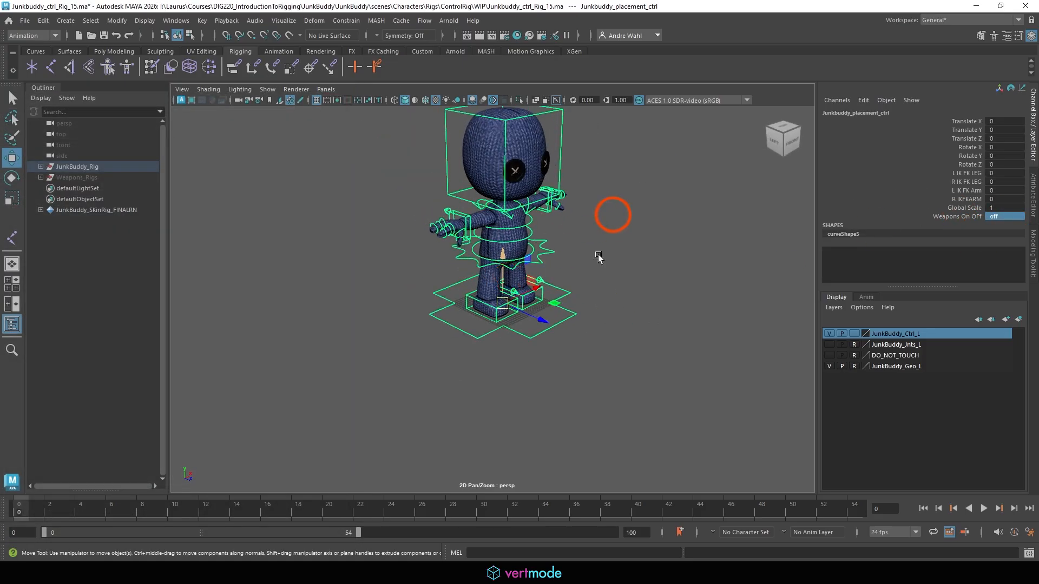
middle_click_drag(599, 255, 567, 323, "alt")
left_click(632, 287)
left_click(43, 21)
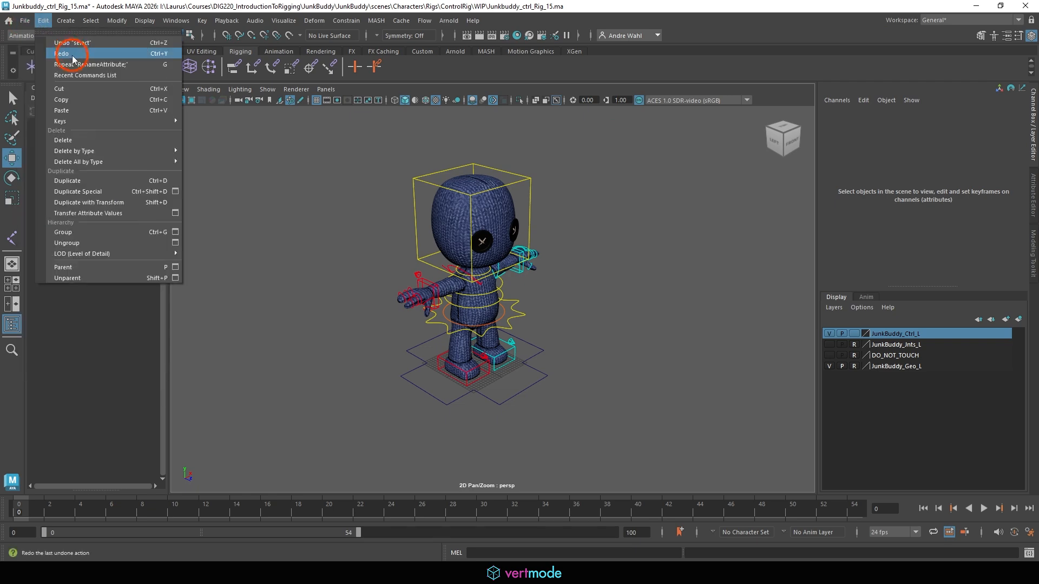
left_click(74, 55)
left_click(45, 70)
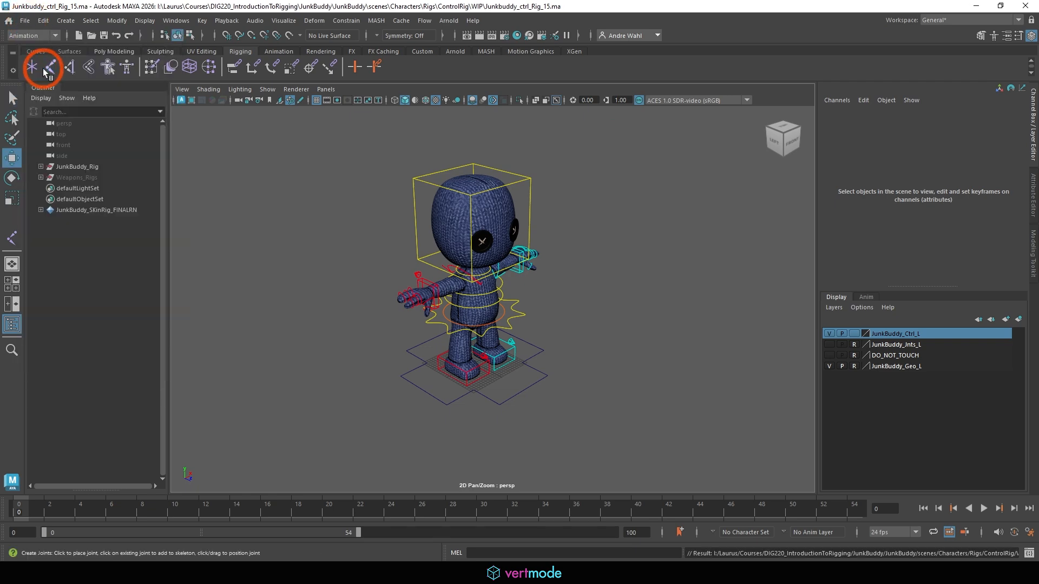
Step: Save the scene as Junkbuddy_Rig_V01.ma in the project's Characters/Rigs folder, replacing the existing file
left_click(24, 20)
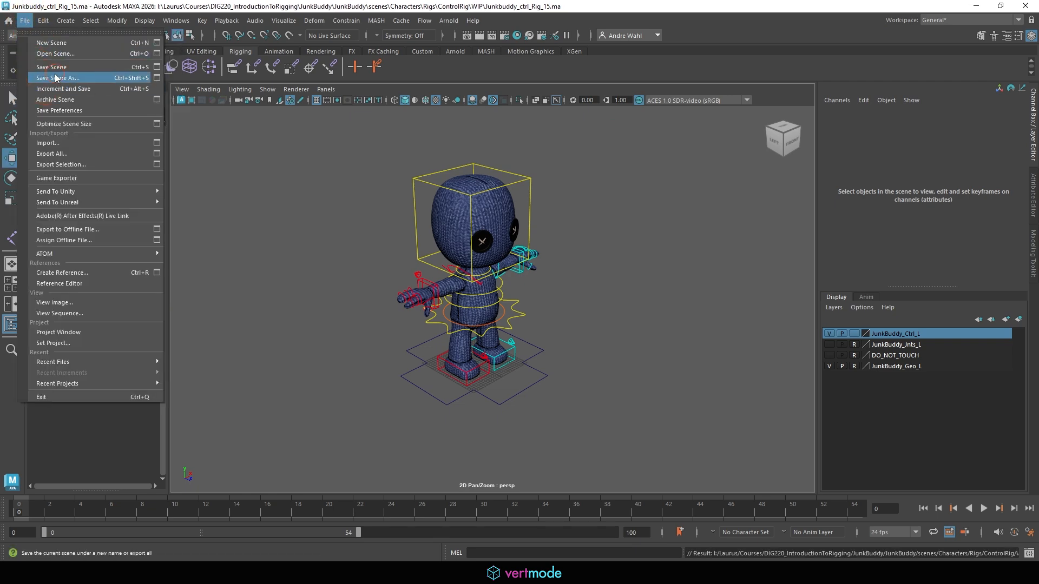
left_click(55, 78)
left_click(788, 80)
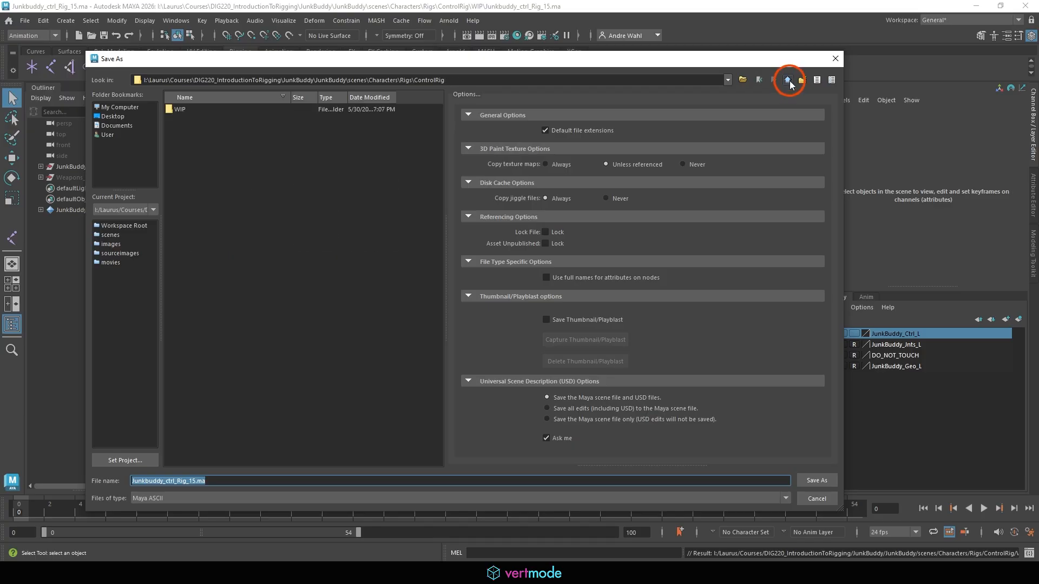
left_click(787, 80)
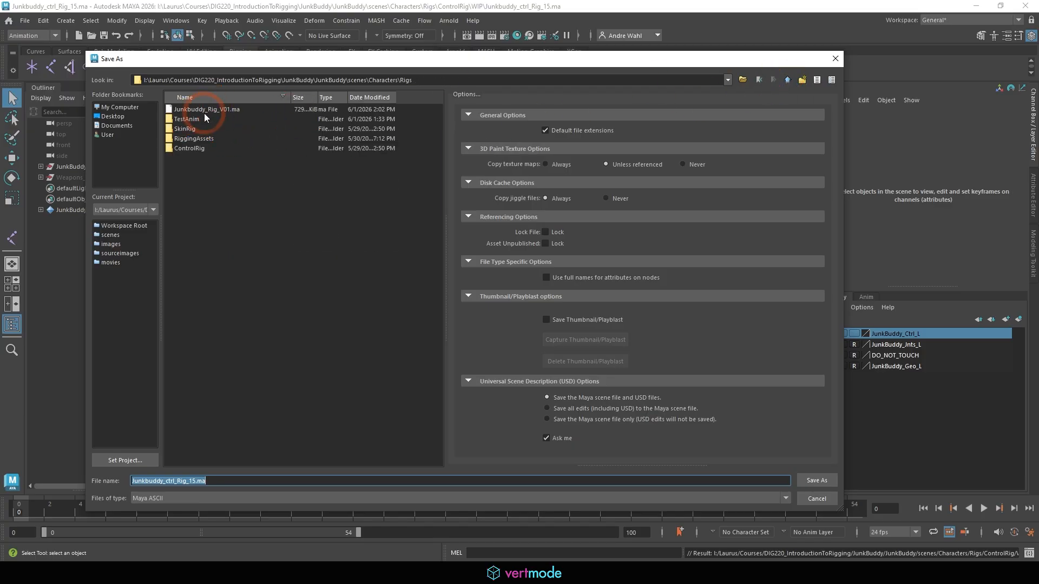
left_click(207, 108)
left_click(828, 483)
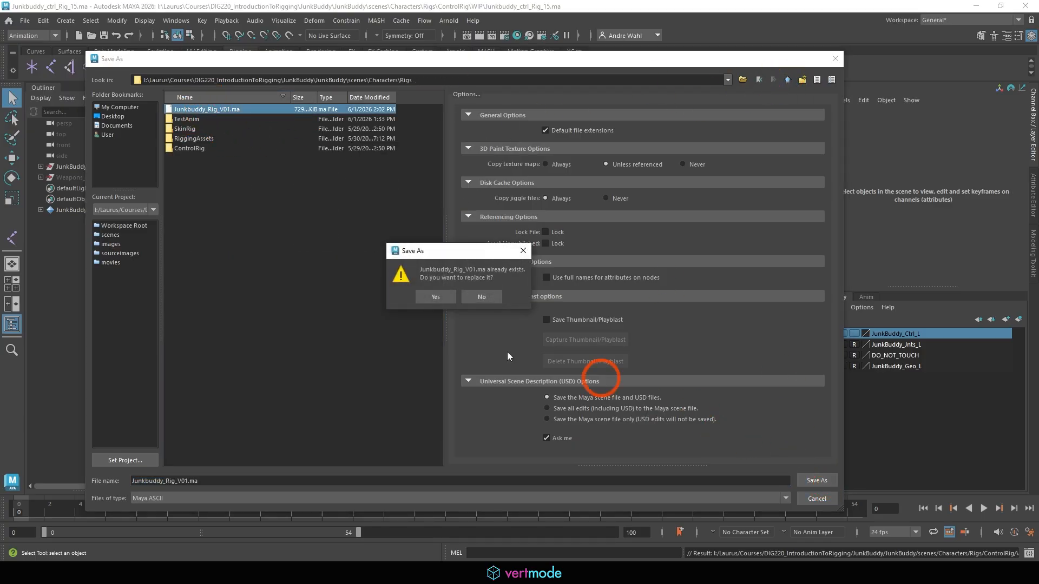
left_click(421, 296)
Step: Open the JumpTest.ma scene from the TestAnim folder under scenes/Characters/Rigs
left_click(25, 21)
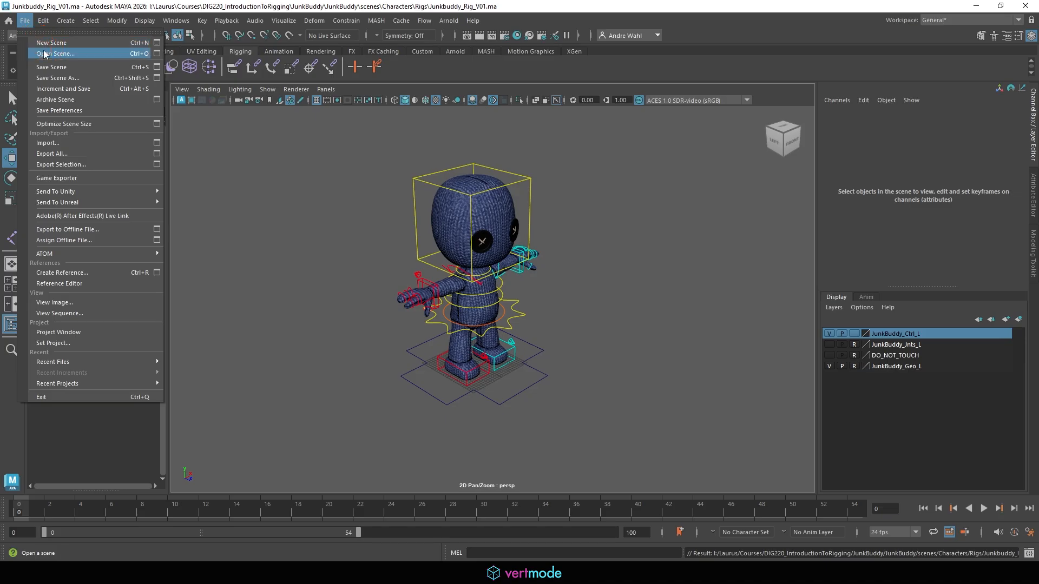
left_click(43, 54)
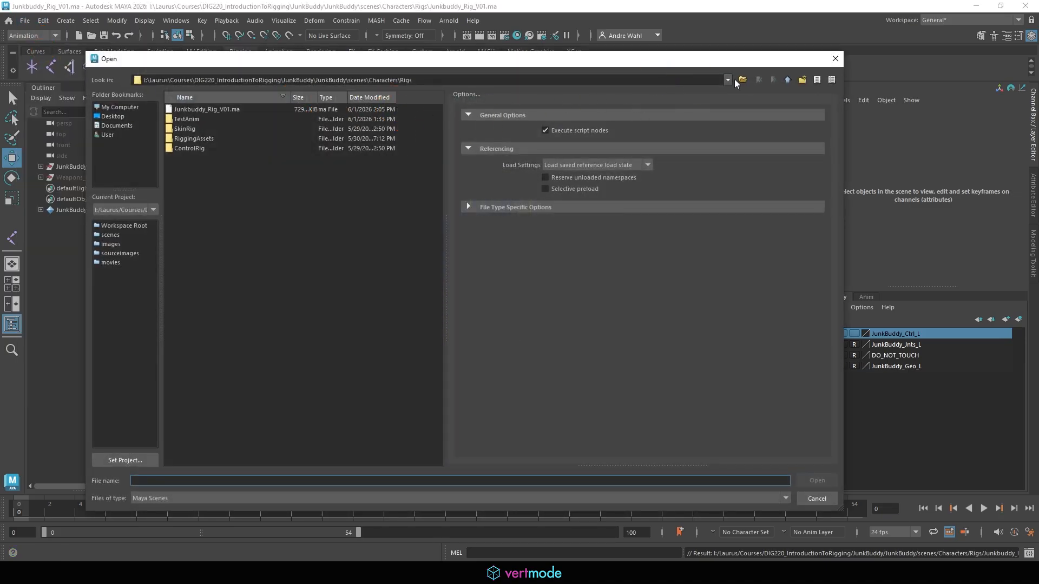
left_click(788, 80)
left_click(197, 118)
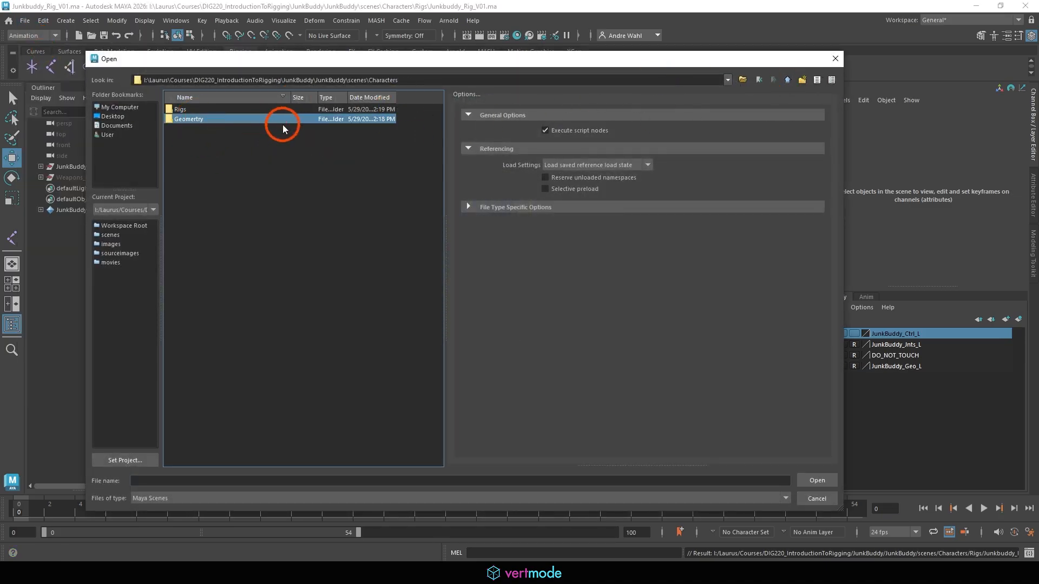
left_click(788, 80)
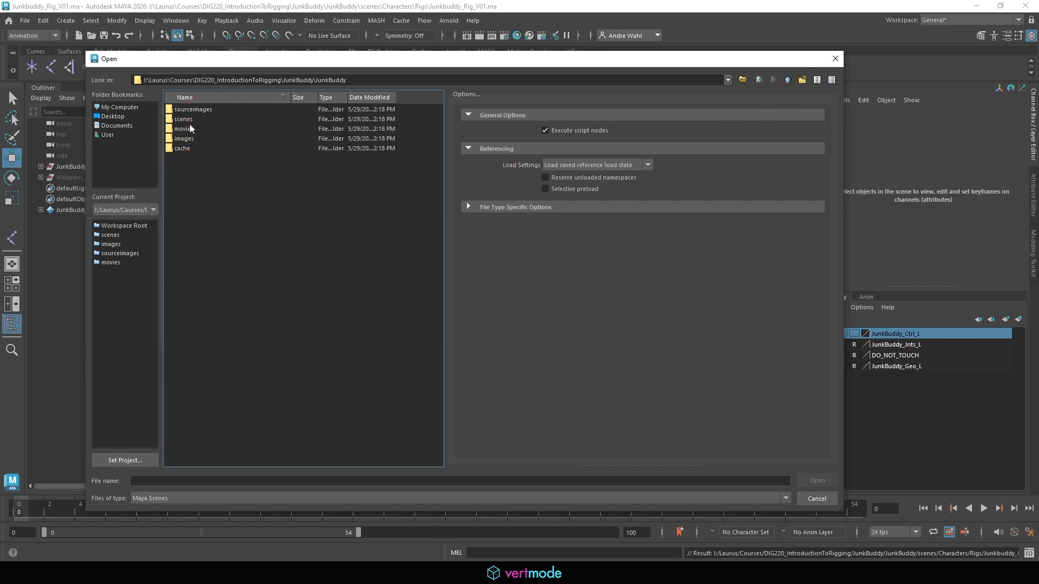
double_click(187, 120)
left_click(203, 119)
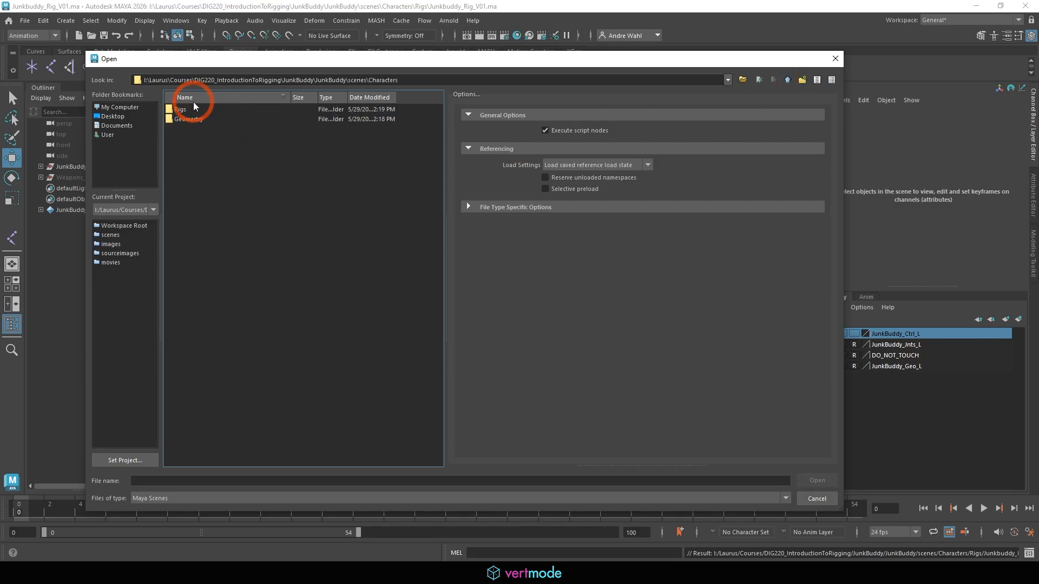
double_click(193, 106)
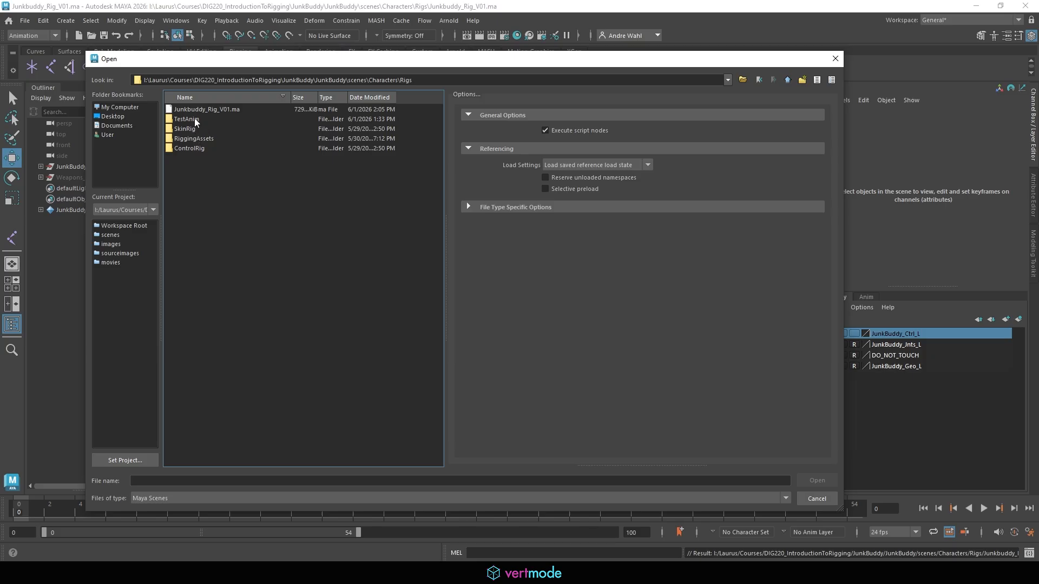
double_click(195, 120)
left_click(206, 110)
left_click(806, 480)
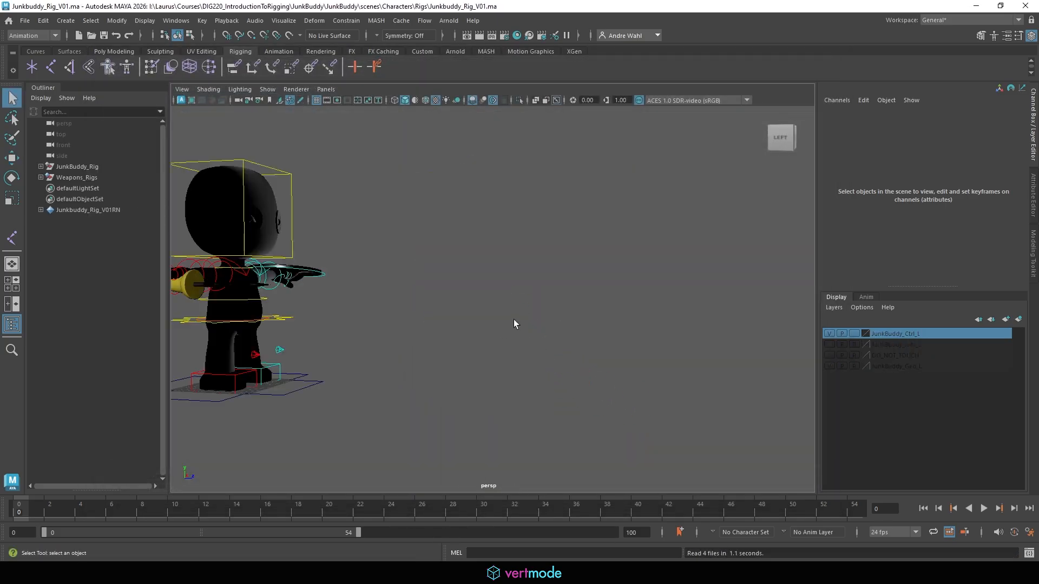
Step: Select Shield_Ctrl, play the jump animation to check the shield against the hand, and return to frame 0
left_click_drag(514, 324, 466, 343, "alt")
left_click(547, 219)
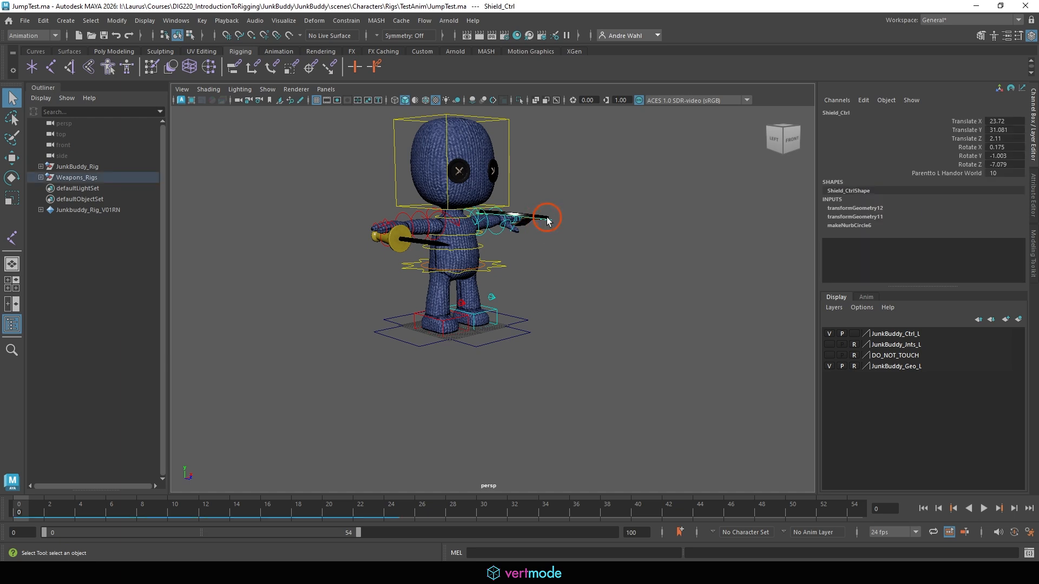
left_click(984, 509)
right_click_drag(638, 398, 516, 365, "alt")
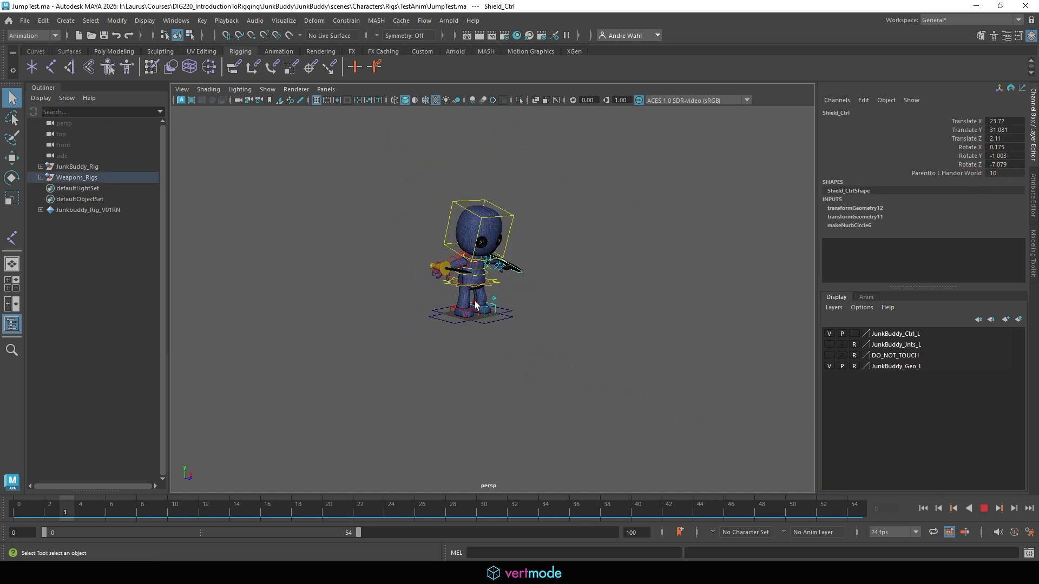
left_click(983, 508)
left_click(924, 509)
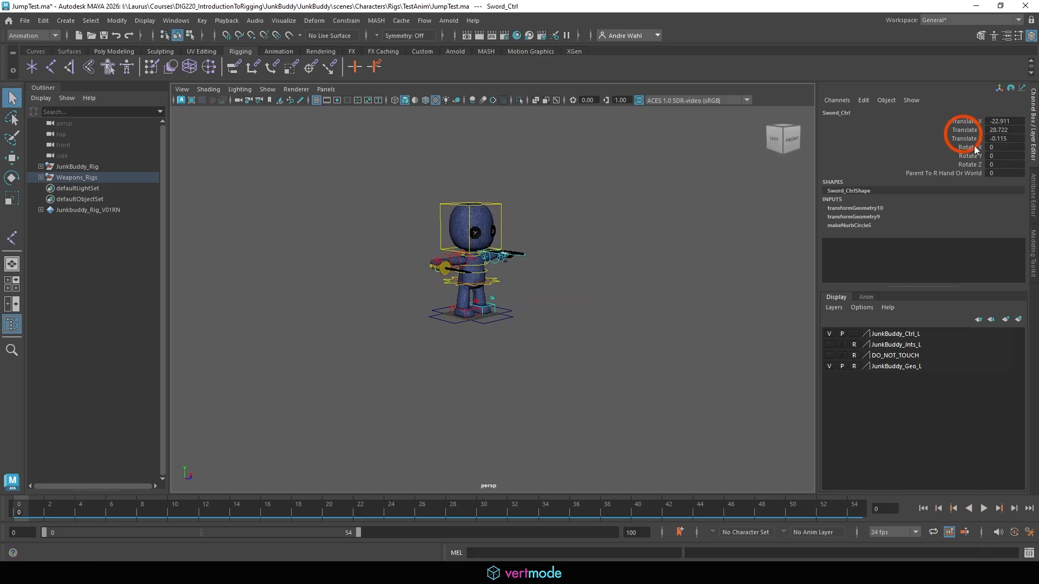
Step: Set Sword_Ctrl's Parent To R Hand Or World to 10, play the jump to check both weapons, and return to frame 0
left_click(944, 173)
middle_click_drag(704, 233, 754, 232)
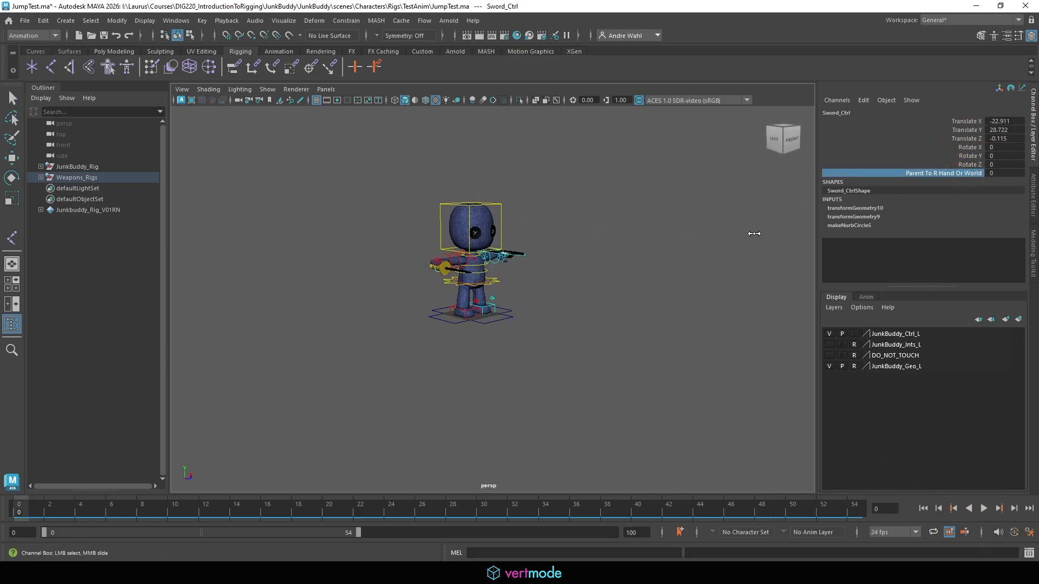
left_click(984, 508)
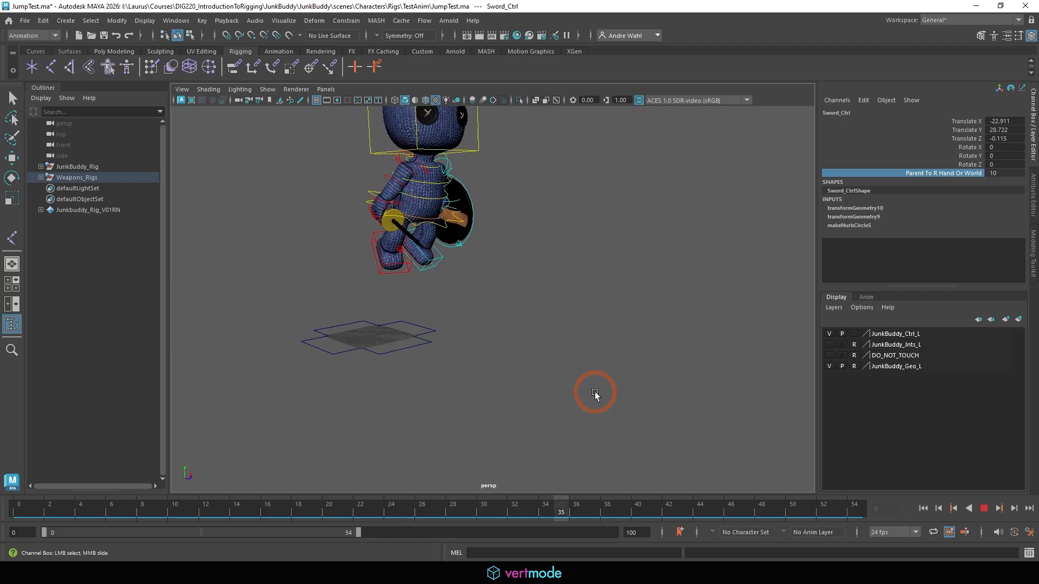
left_click_drag(595, 394, 463, 377, "alt")
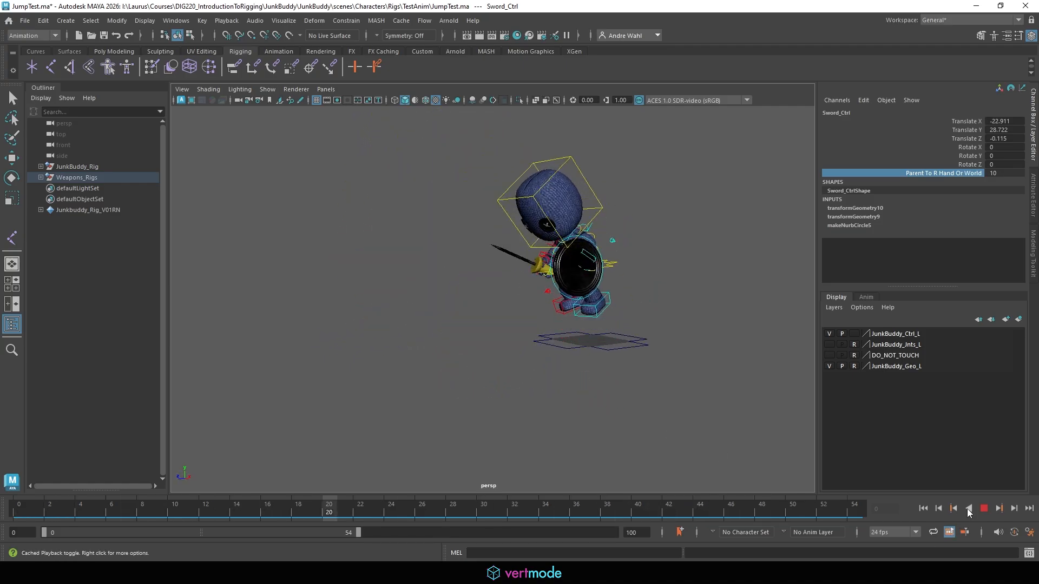
left_click(984, 509)
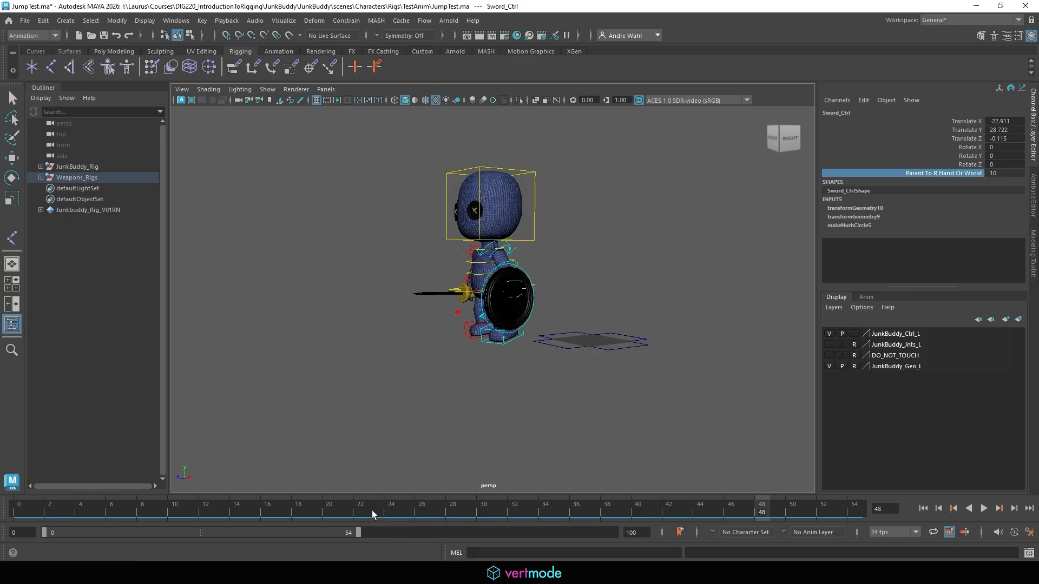
left_click(19, 511)
left_click(632, 272)
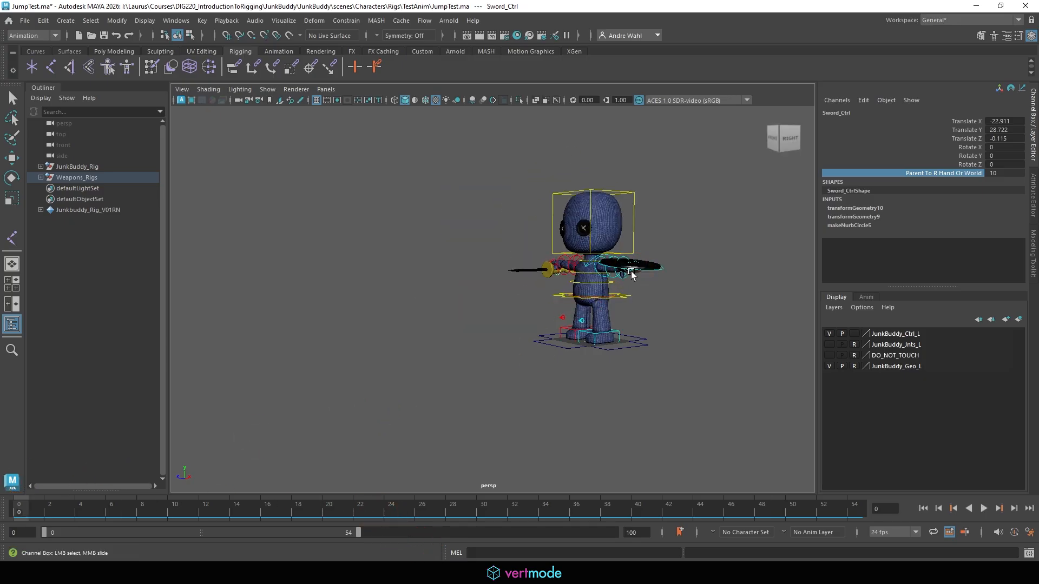